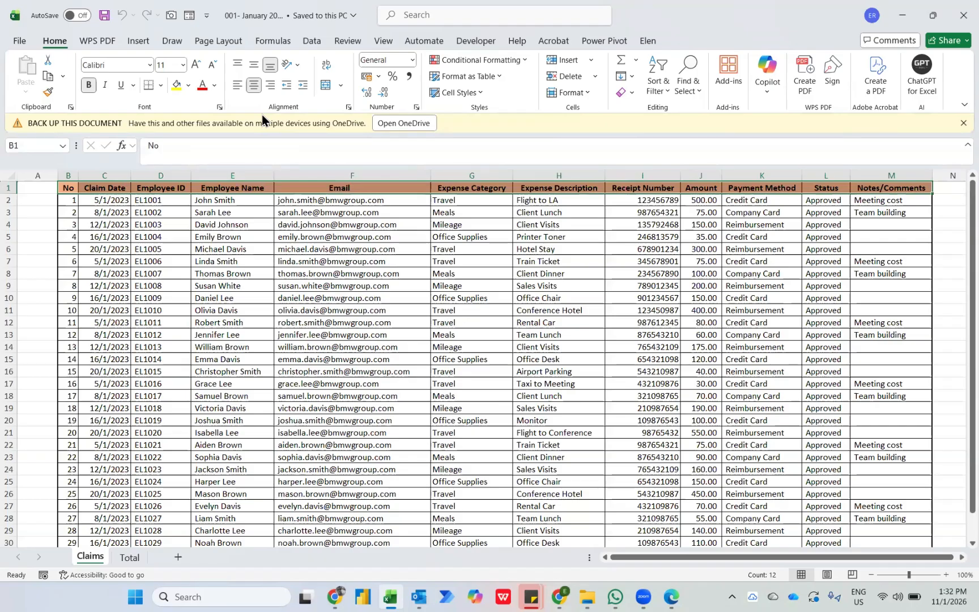
Switch to File Explorer and examine the monthly workbooks in the 11th Jan 2026 folder and its Claims Report subfolder.
{"action": "left_click", "coordinate": [115, 225]}
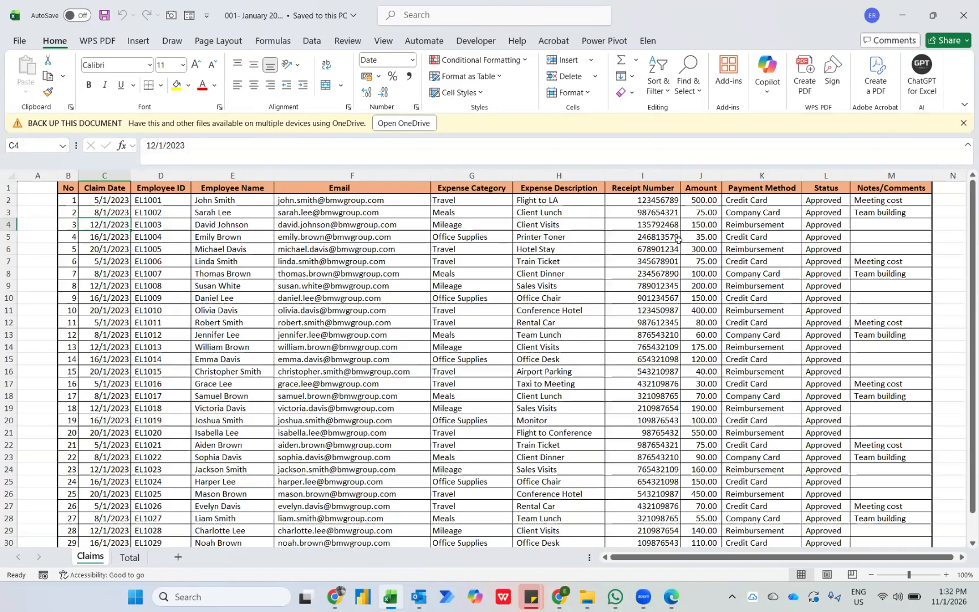
{"action": "mouse_move", "coordinate": [586, 597]}
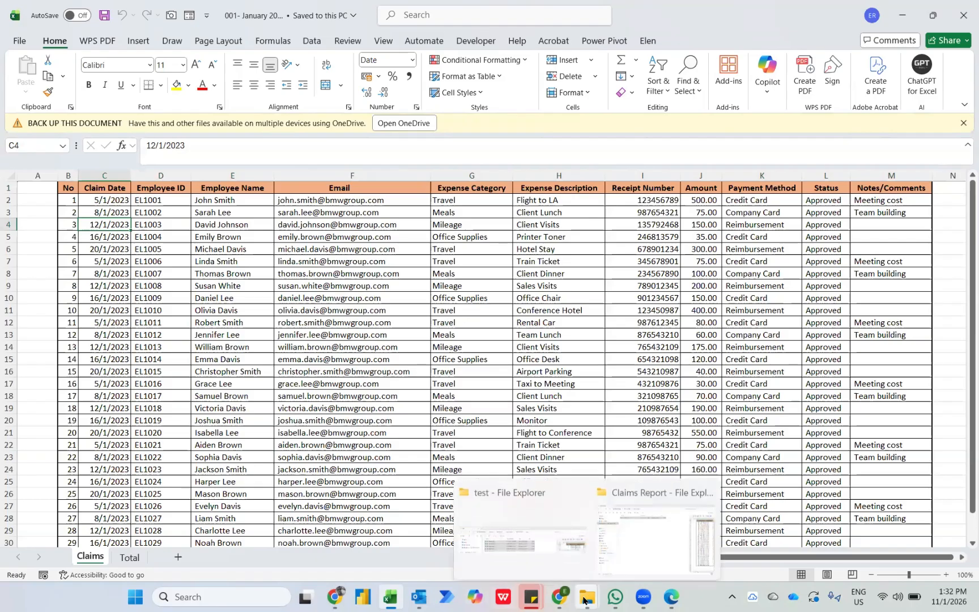
{"action": "left_click", "coordinate": [654, 533]}
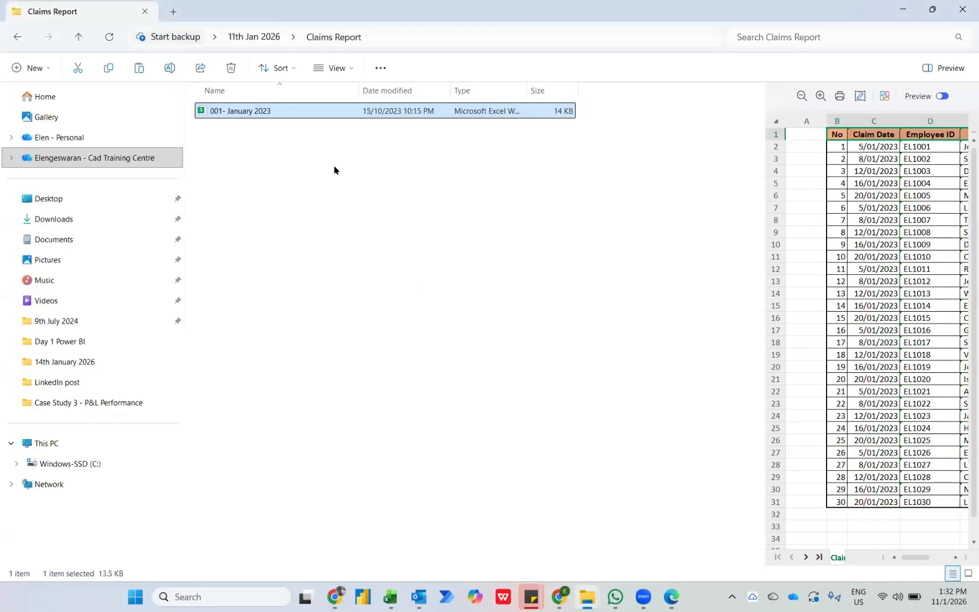
{"action": "key", "text": "alt+Up"}
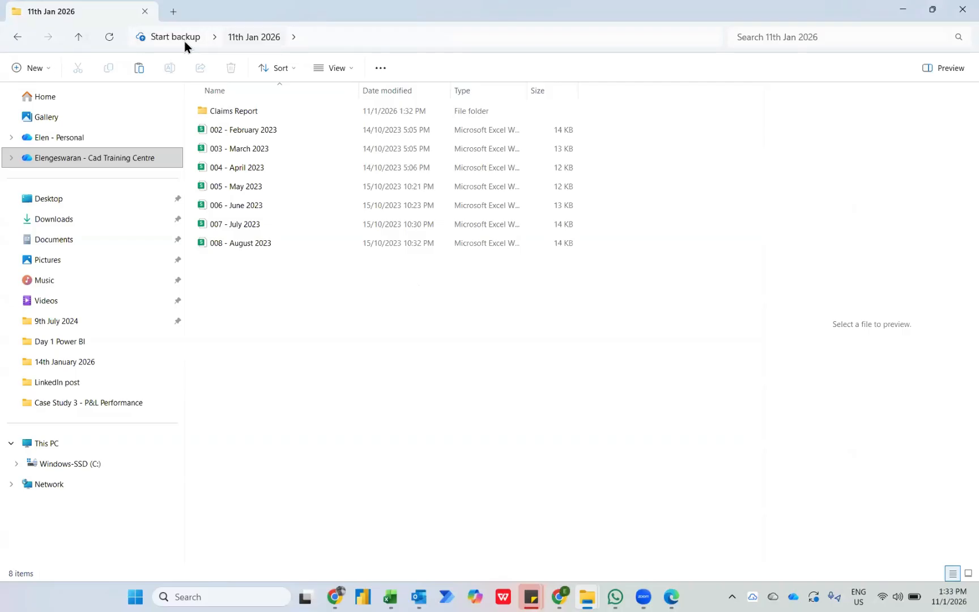
{"action": "double_click", "coordinate": [227, 110]}
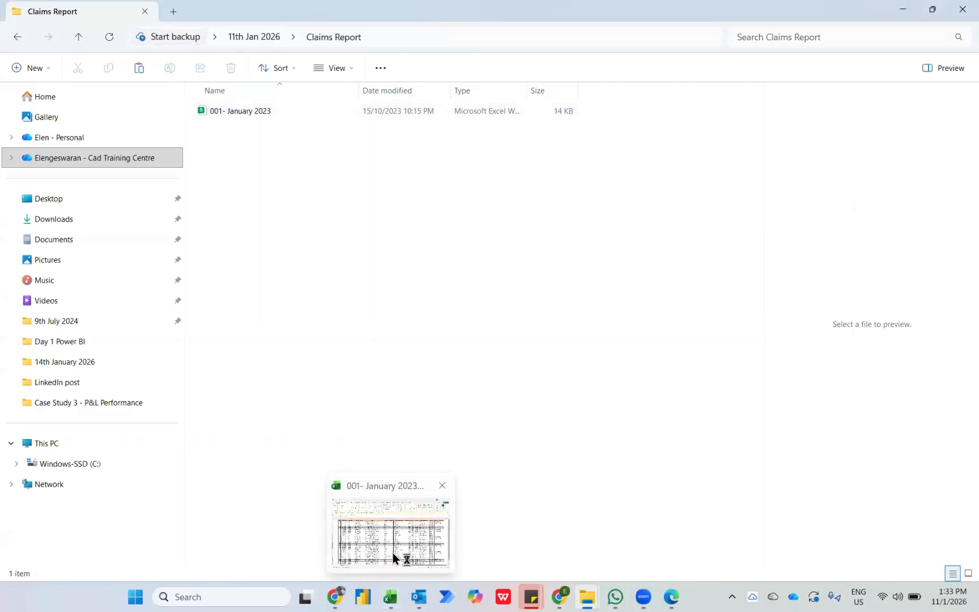
Switch to Excel and start a data import from a folder in the blank Book1 workbook.
{"action": "left_click", "coordinate": [393, 553]}
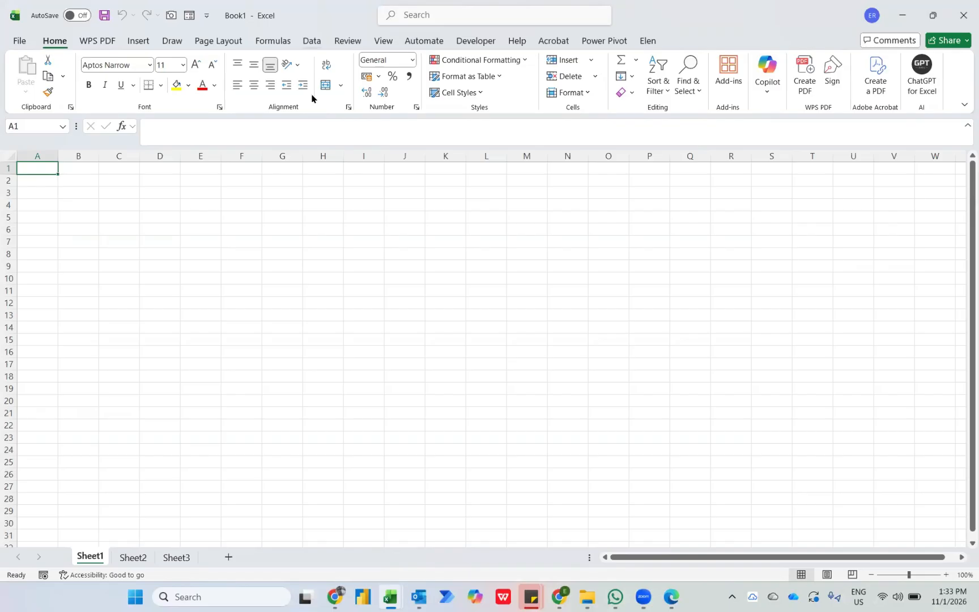
{"action": "left_click", "coordinate": [312, 42]}
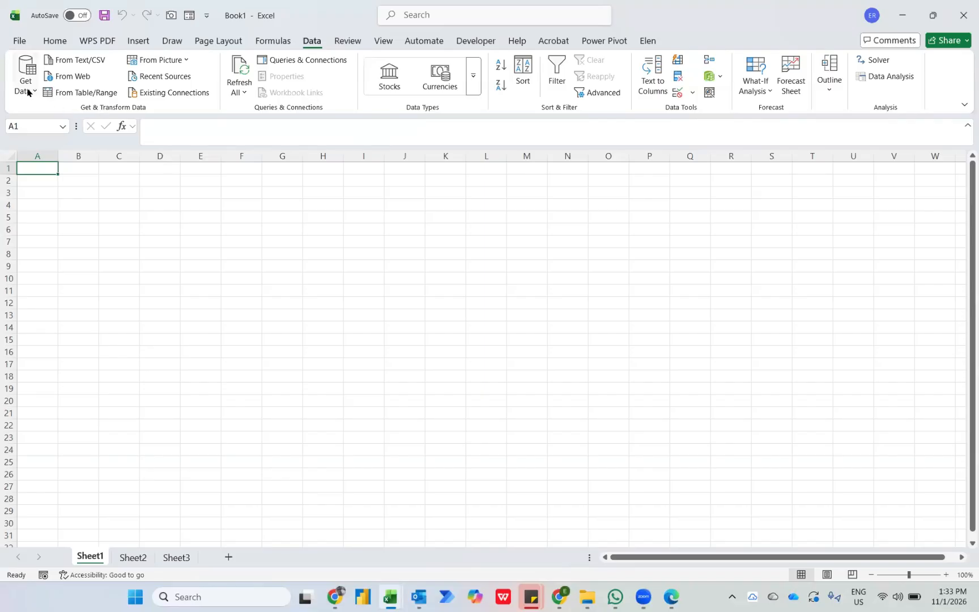
{"action": "left_click", "coordinate": [28, 91]}
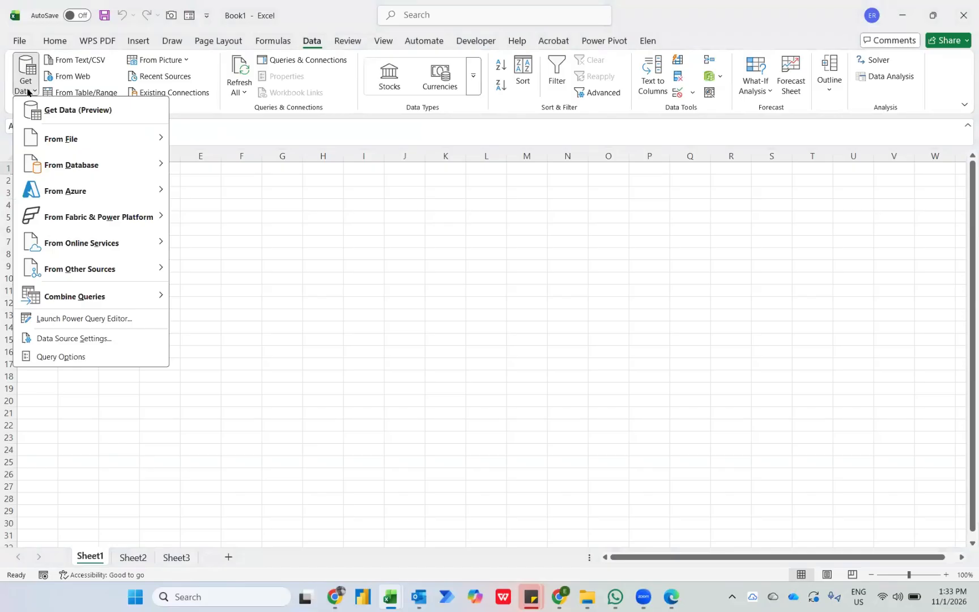
{"action": "mouse_move", "coordinate": [45, 139]}
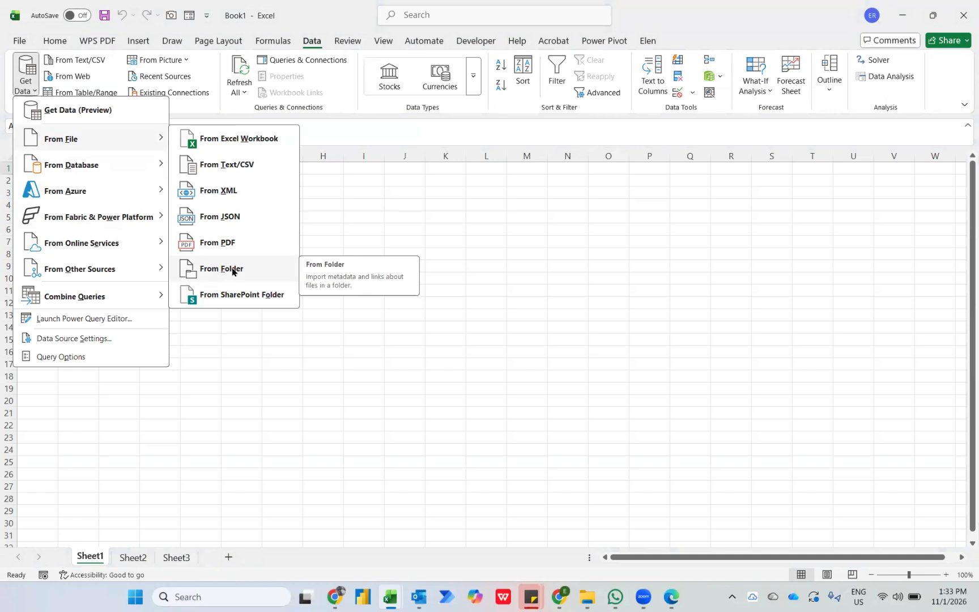
{"action": "left_click", "coordinate": [232, 270]}
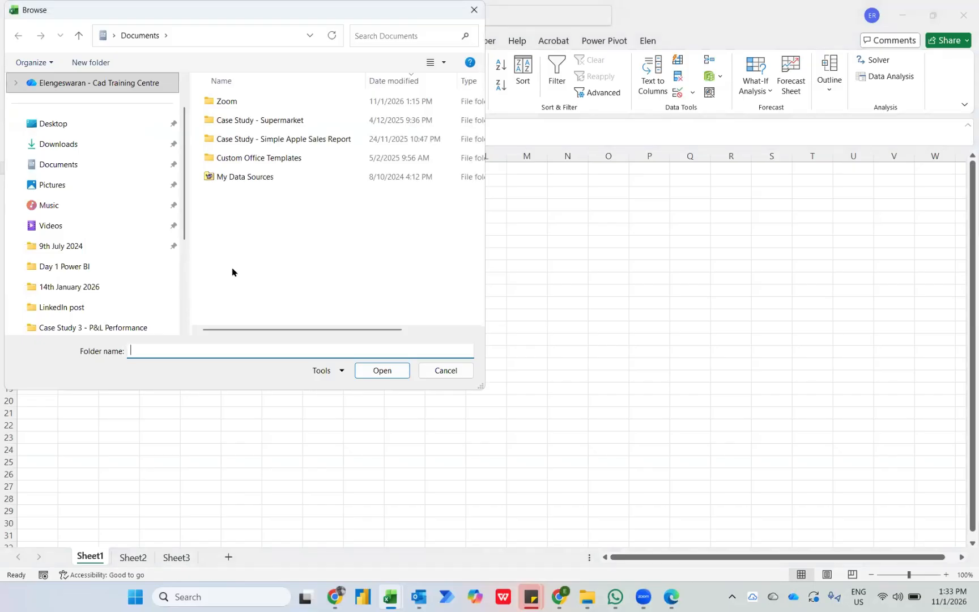
Choose the Claims Report folder inside the Desktop's 11th Jan 2026 folder as the import source.
{"action": "left_click", "coordinate": [68, 130]}
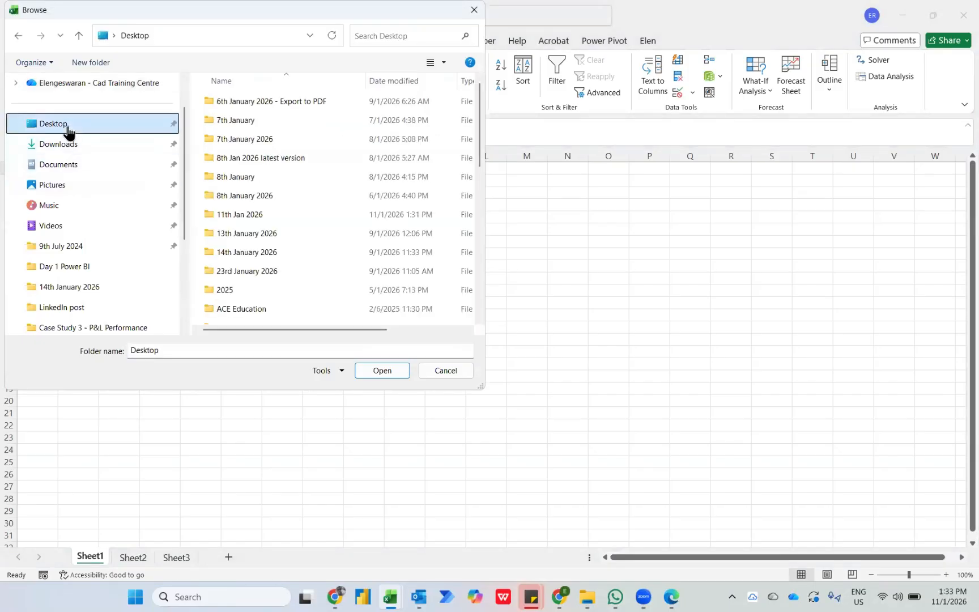
{"action": "double_click", "coordinate": [234, 214]}
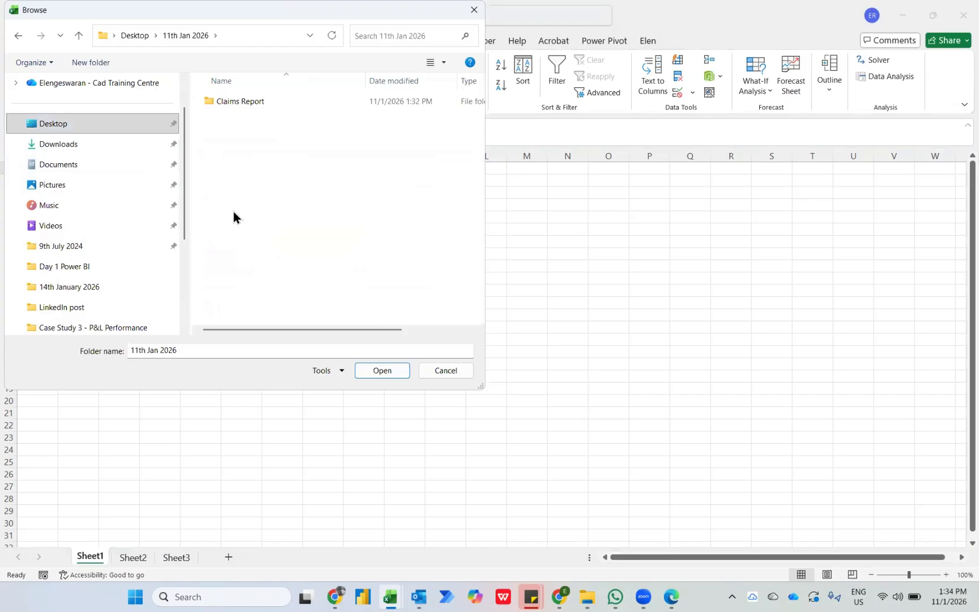
{"action": "double_click", "coordinate": [230, 97]}
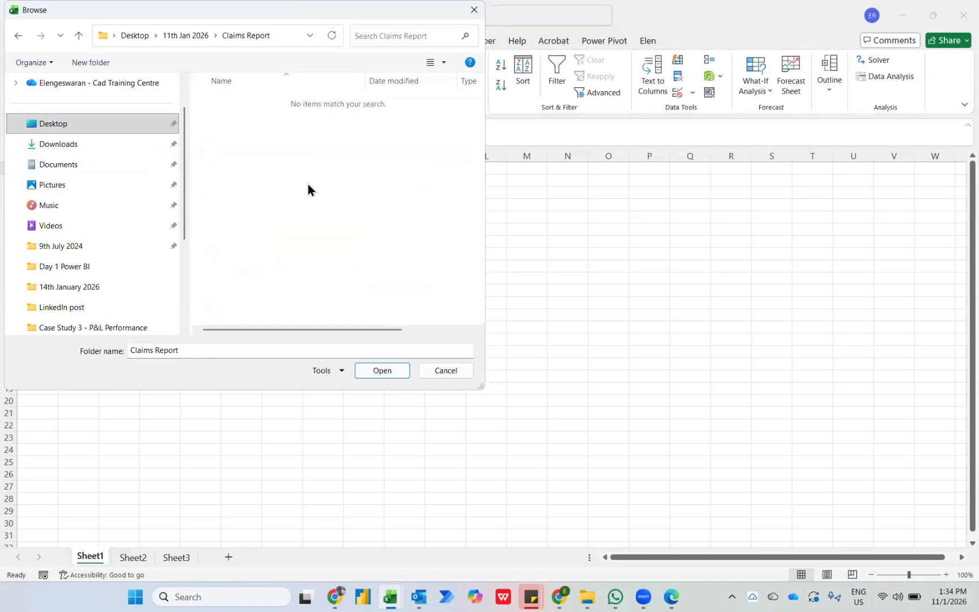
{"action": "left_click", "coordinate": [17, 36]}
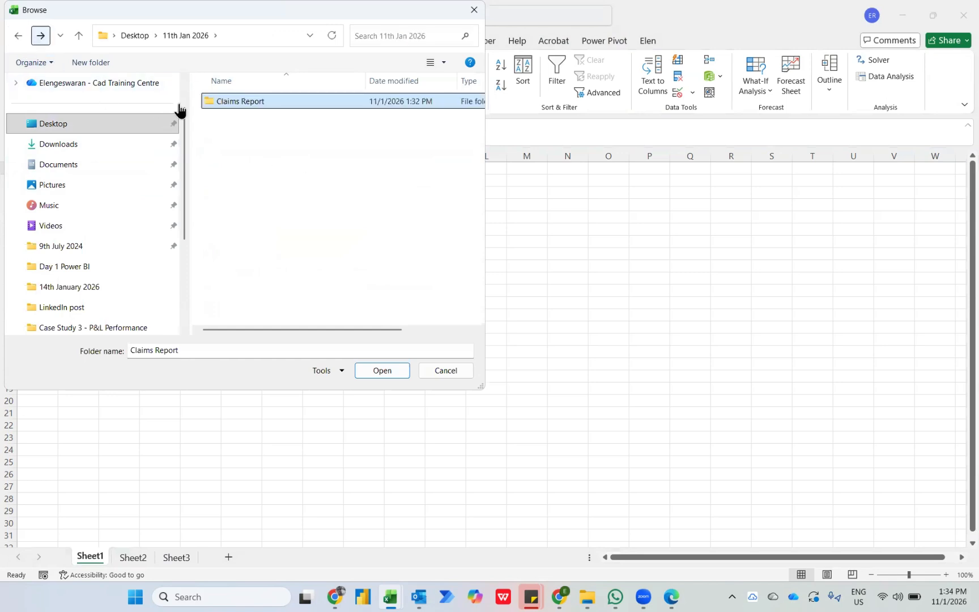
{"action": "left_click", "coordinate": [375, 369]}
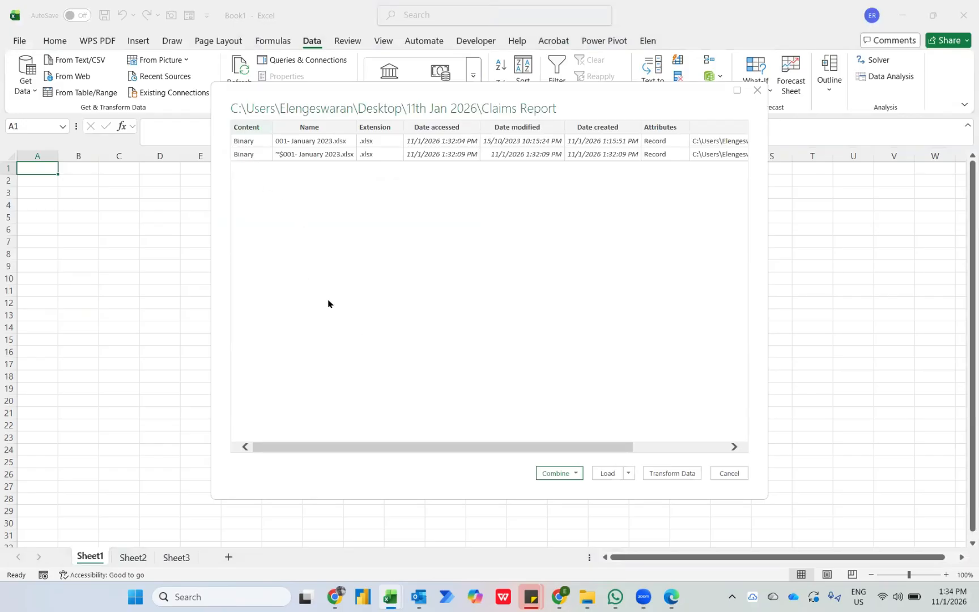
Combine the folder's files using the Claims sheet and load them as a table in the existing worksheet at cell A1.
{"action": "left_click", "coordinate": [569, 475]}
{"action": "left_click", "coordinate": [585, 509]}
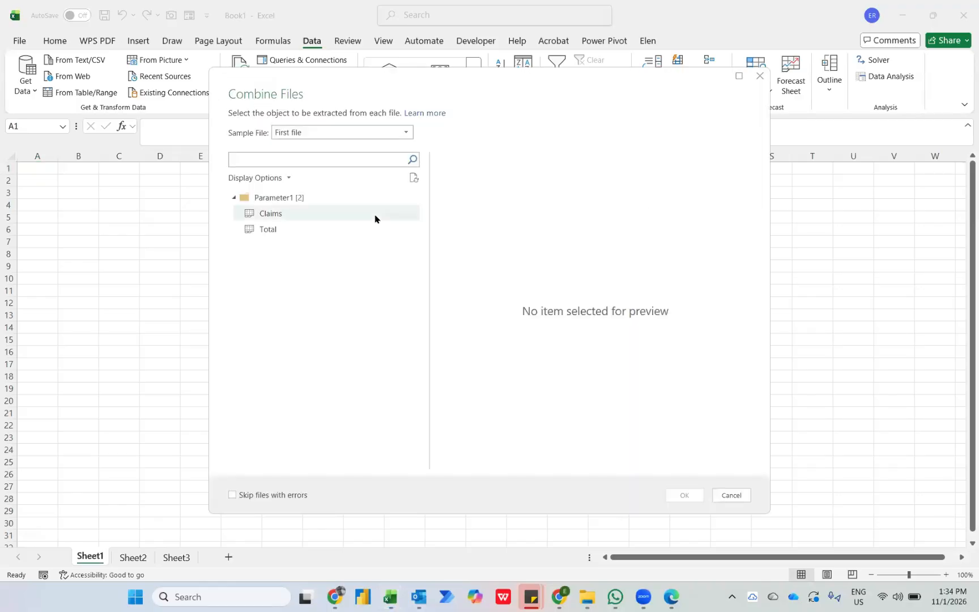
{"action": "left_click", "coordinate": [326, 218]}
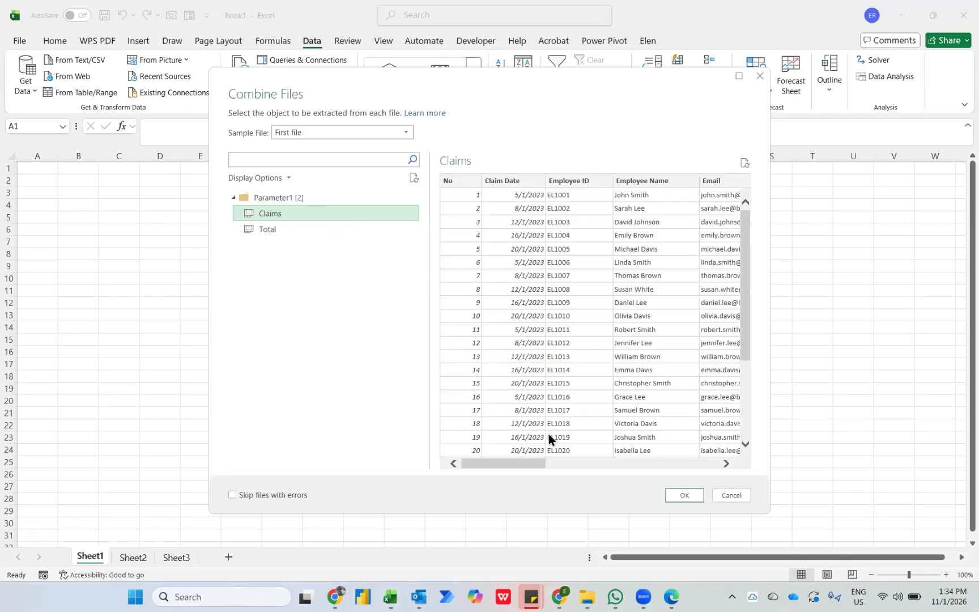
{"action": "left_click", "coordinate": [685, 495]}
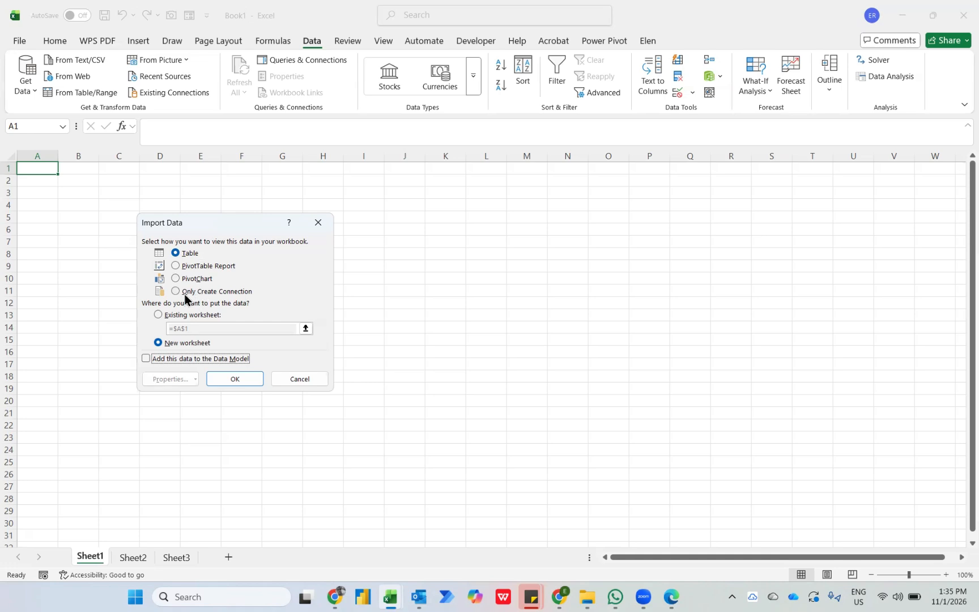
{"action": "left_click", "coordinate": [159, 316]}
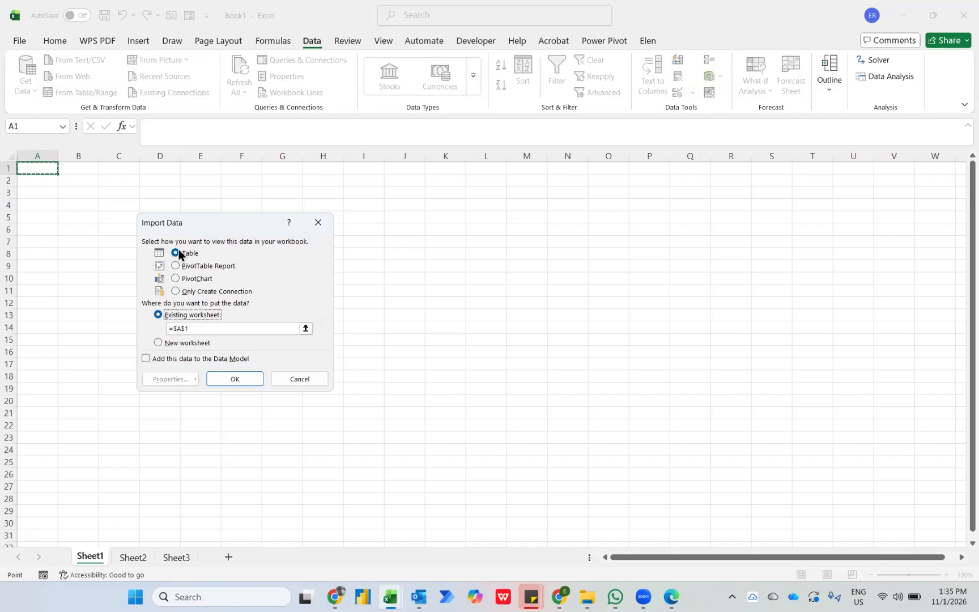
{"action": "left_click", "coordinate": [235, 381]}
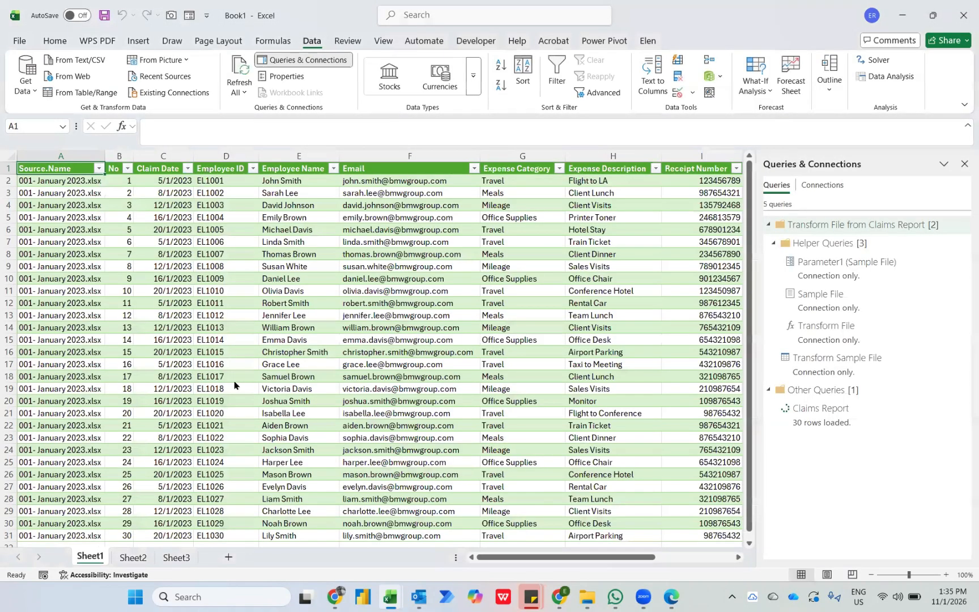
Compare the loaded claims table with the Claims sheet in the source 001- January 2023 workbook.
{"action": "scroll", "coordinate": [234, 380], "scroll_direction": "down", "scroll_amount": 3}
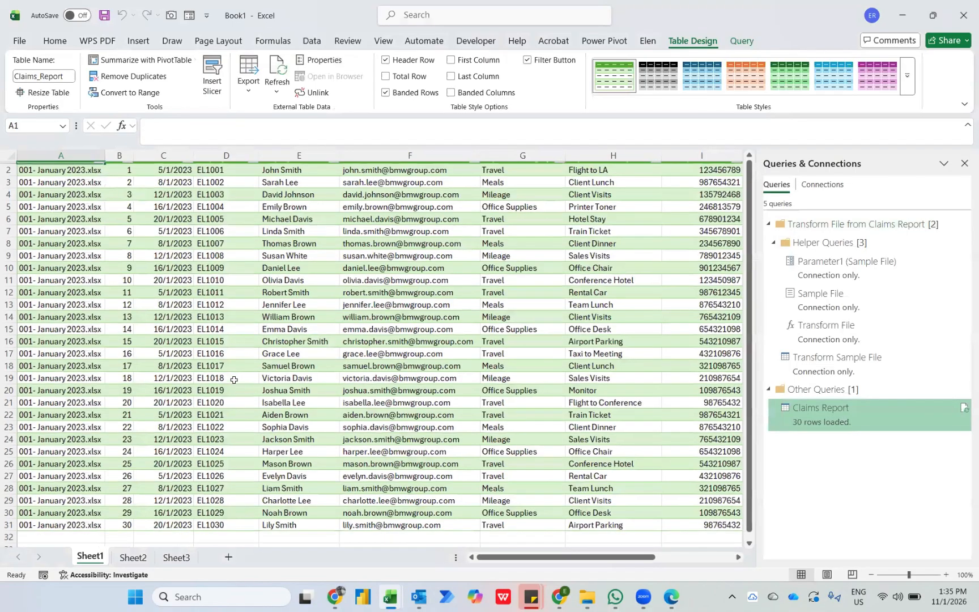
{"action": "scroll", "coordinate": [234, 380], "scroll_direction": "up", "scroll_amount": 4}
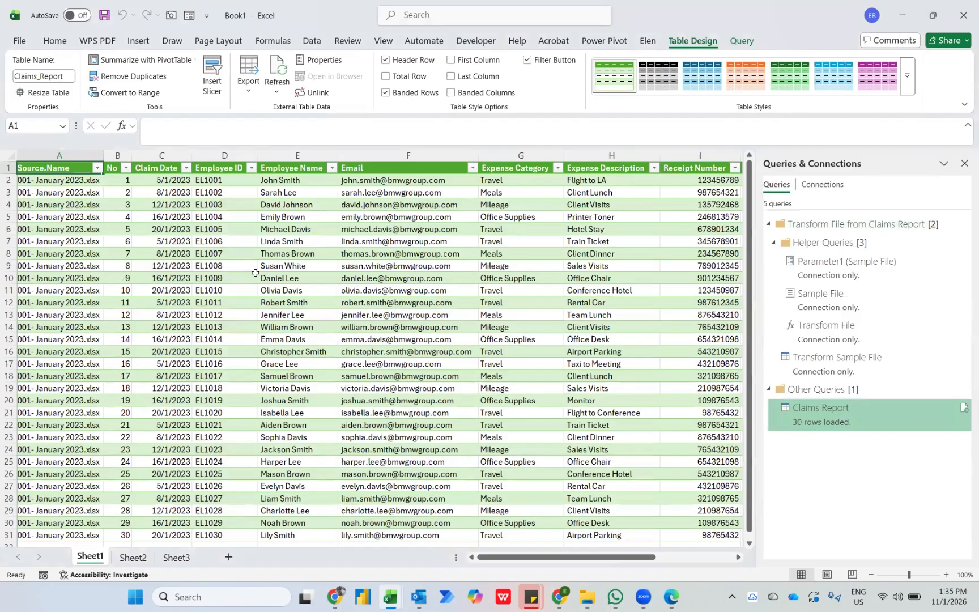
{"action": "mouse_move", "coordinate": [394, 596]}
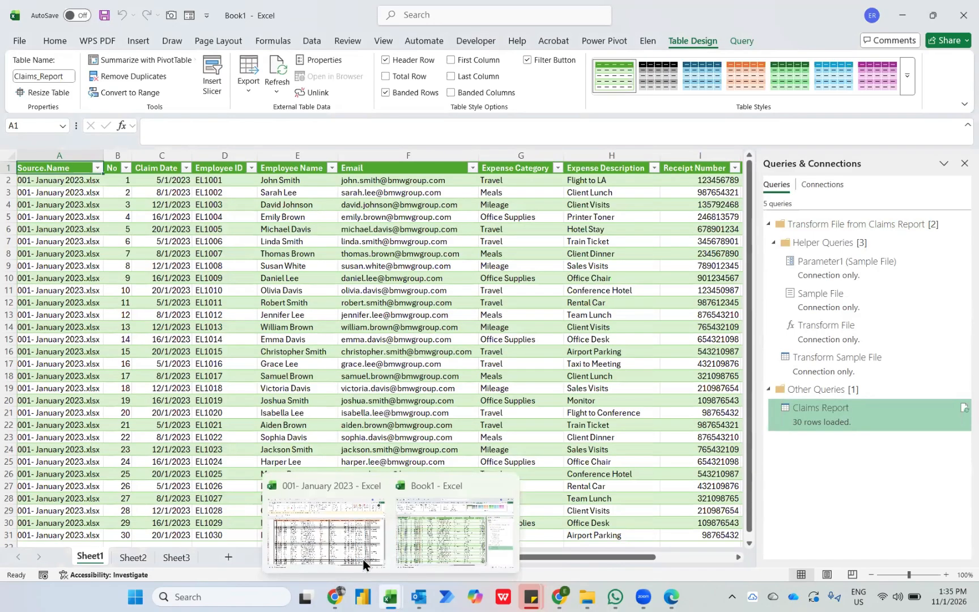
{"action": "left_click", "coordinate": [363, 562]}
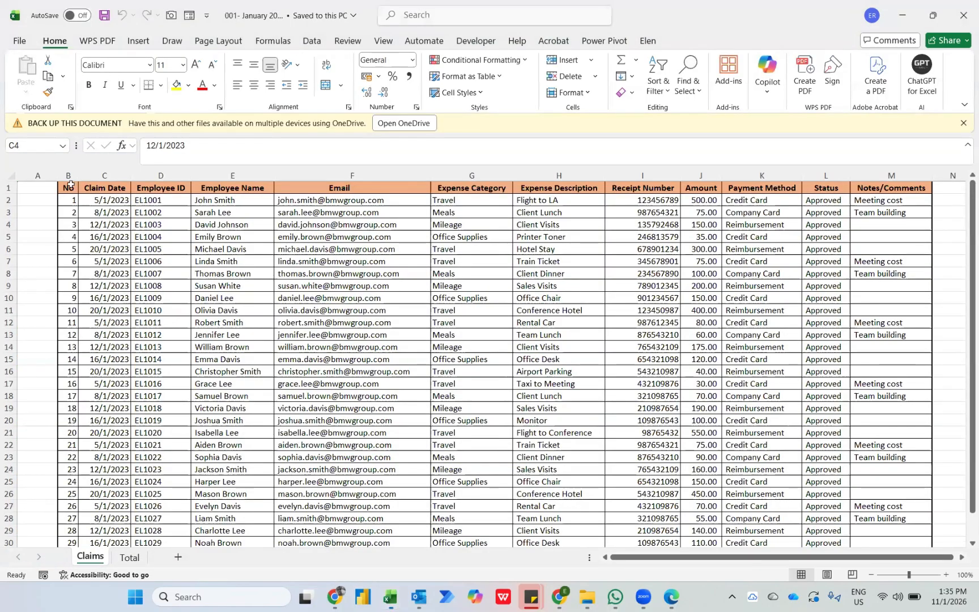
{"action": "left_click_drag", "start_coordinate": [69, 184], "coordinate": [280, 295]}
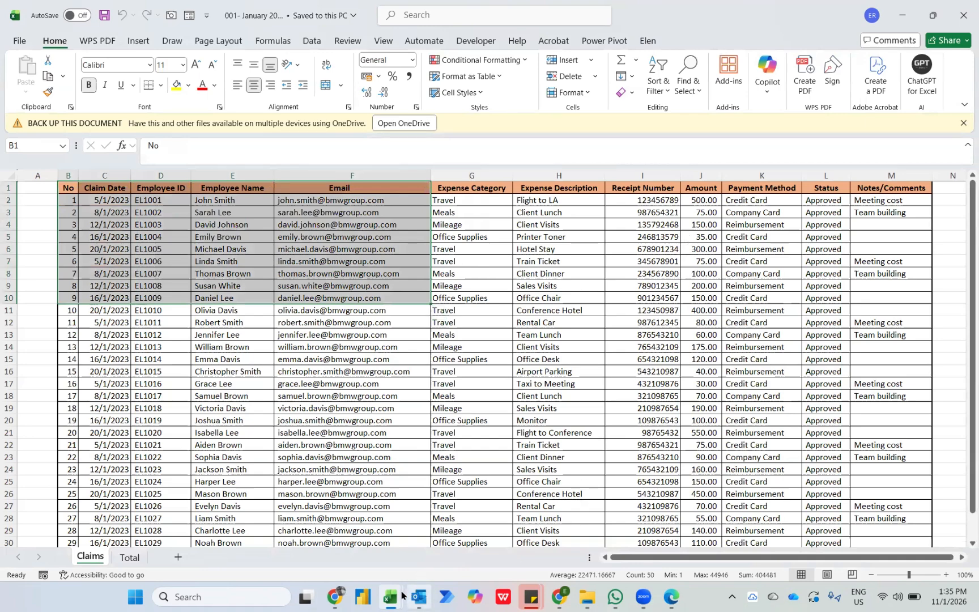
{"action": "mouse_move", "coordinate": [391, 596]}
{"action": "left_click", "coordinate": [437, 527]}
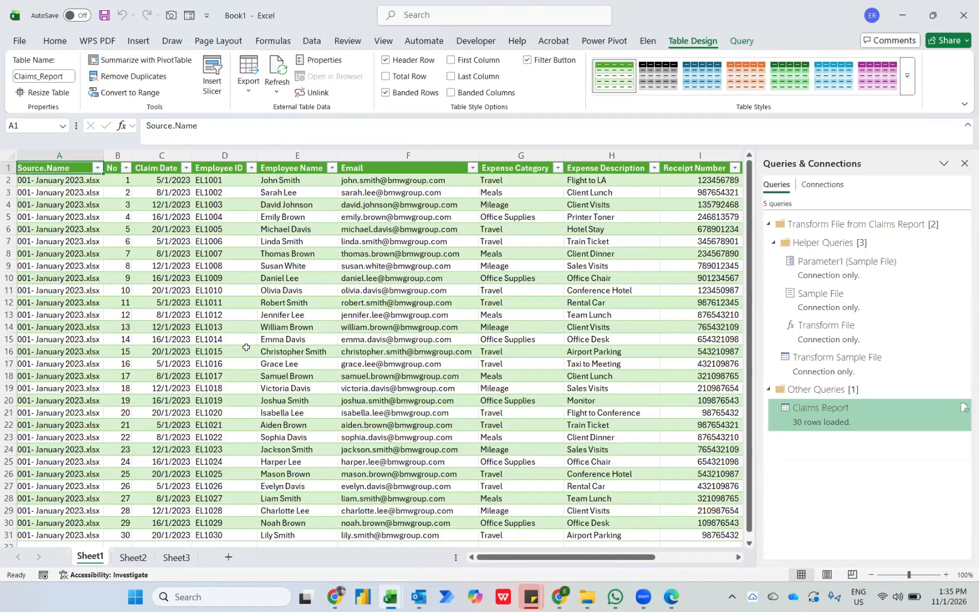
Change the Claims Report query to load as a PivotTable Report at cell A1 of the existing worksheet, replacing the table.
{"action": "right_click", "coordinate": [796, 420]}
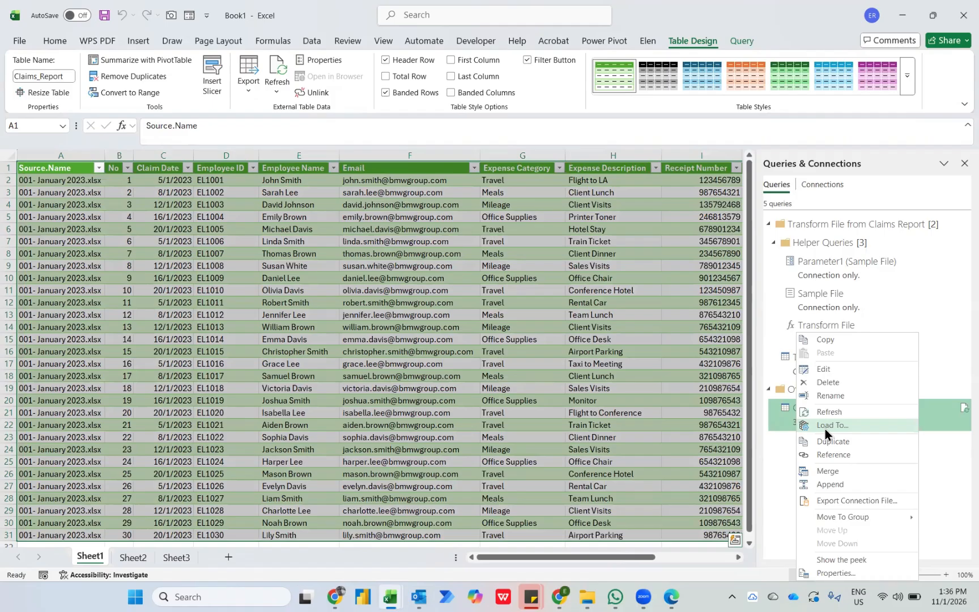
{"action": "left_click", "coordinate": [825, 426]}
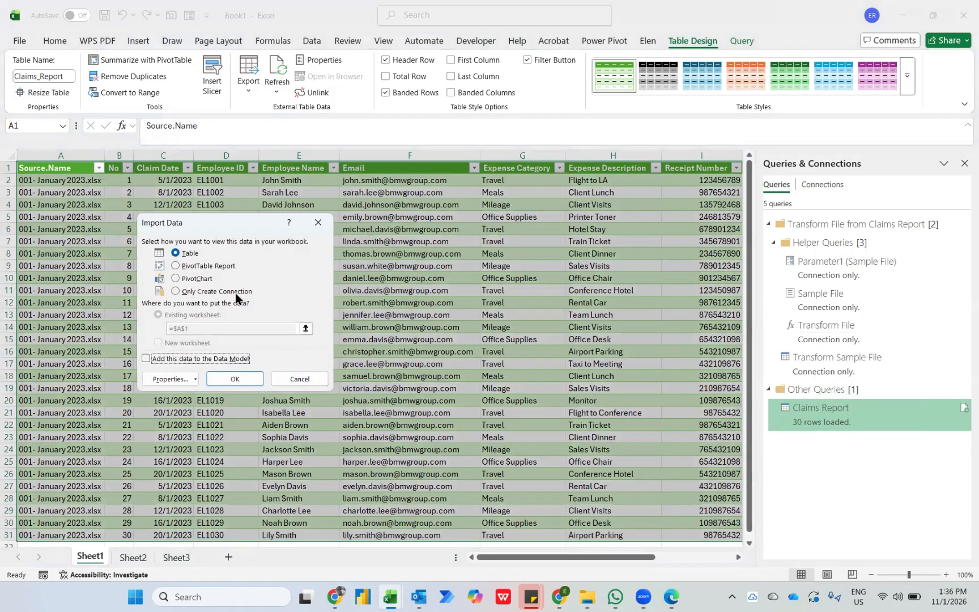
{"action": "left_click", "coordinate": [190, 267]}
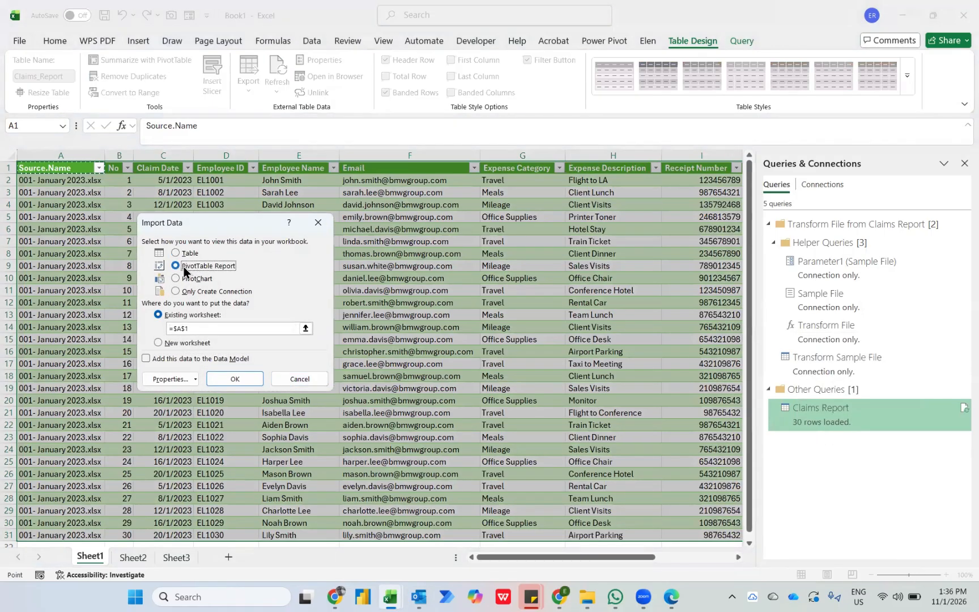
{"action": "left_click", "coordinate": [244, 383]}
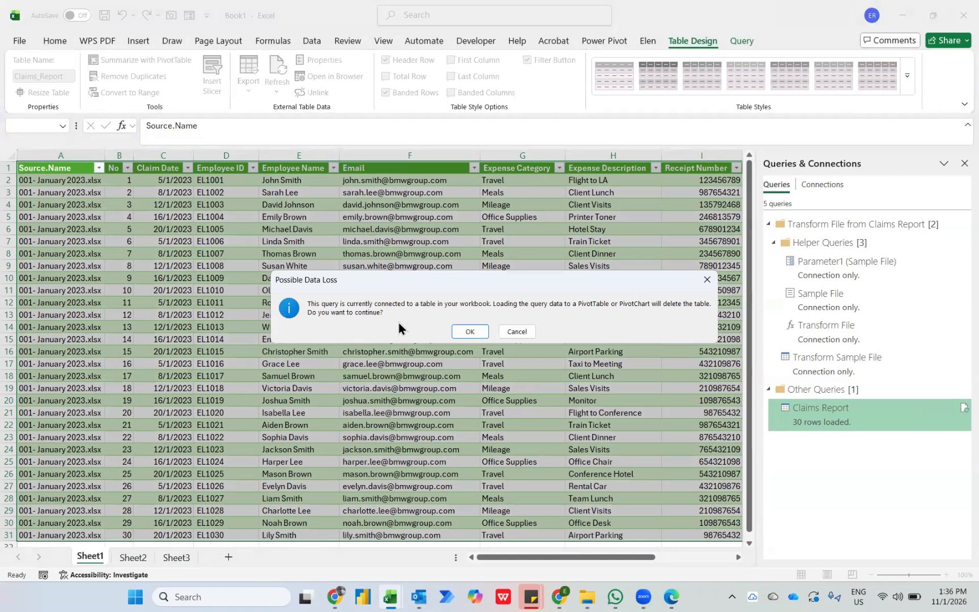
{"action": "left_click", "coordinate": [467, 332]}
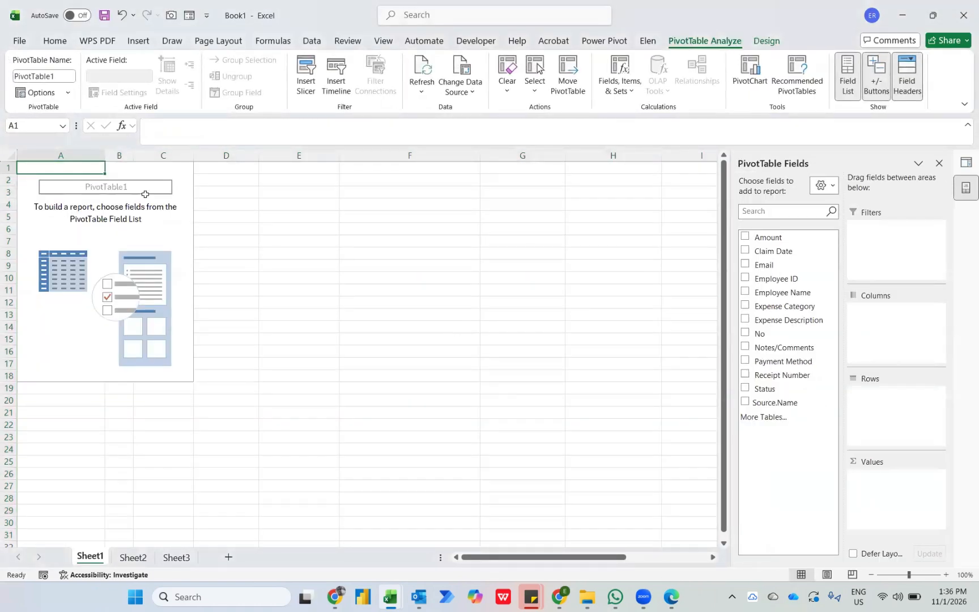
Build the PivotTable with Claim Date as rows and the sum of Amount as values.
{"action": "left_click_drag", "start_coordinate": [726, 205], "coordinate": [529, 196]}
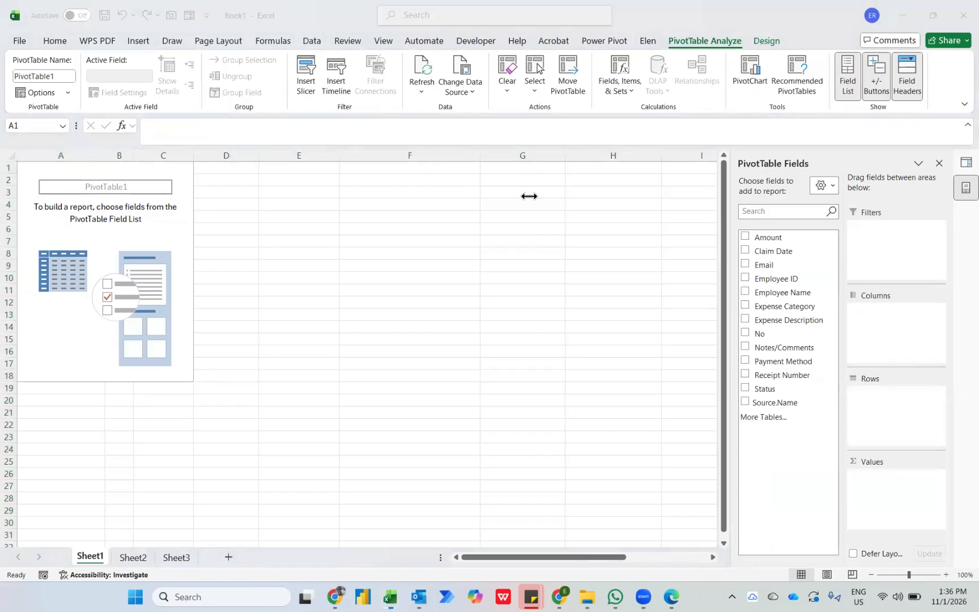
{"action": "left_click", "coordinate": [745, 251]}
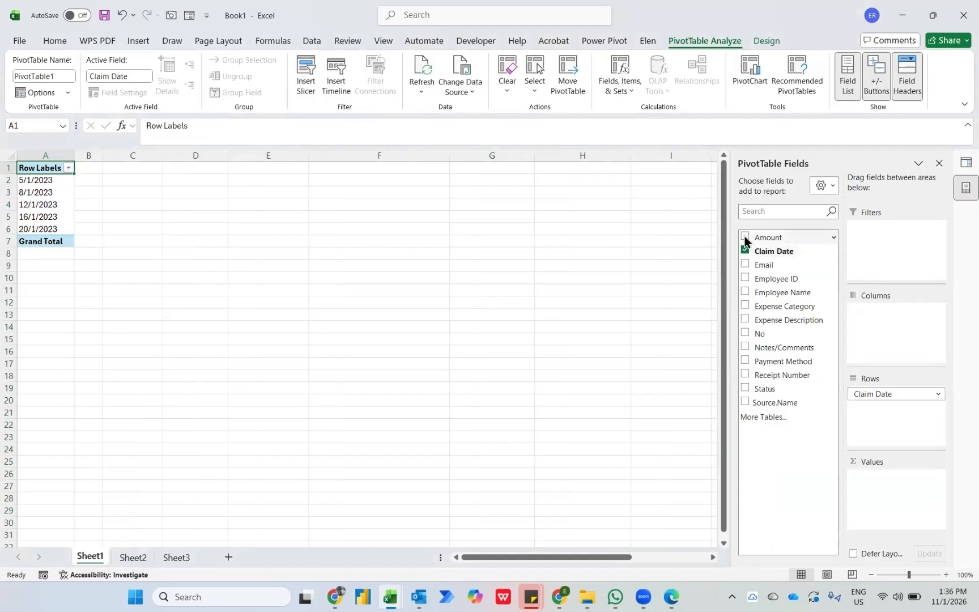
{"action": "left_click", "coordinate": [745, 238]}
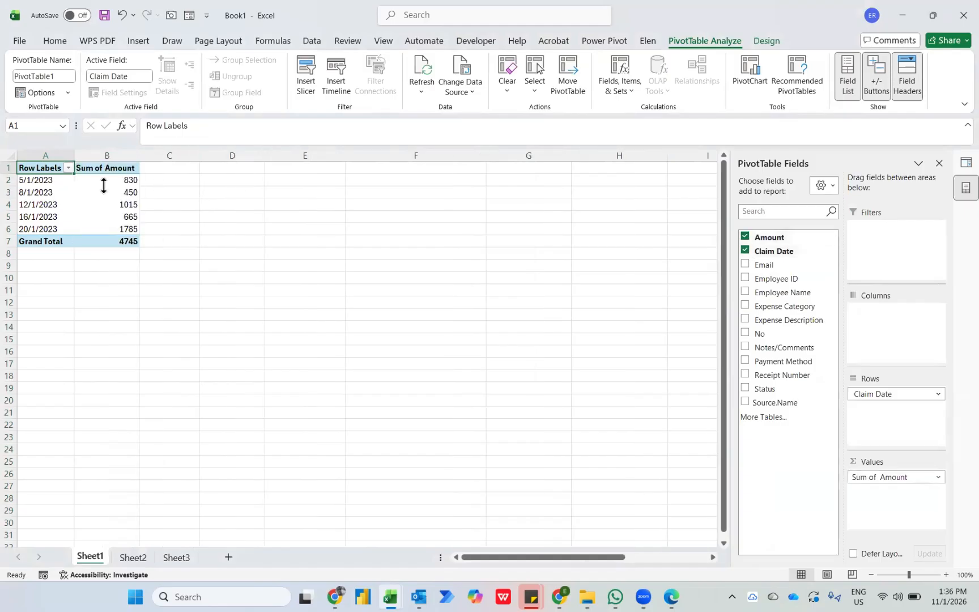
{"action": "mouse_move", "coordinate": [103, 183]}
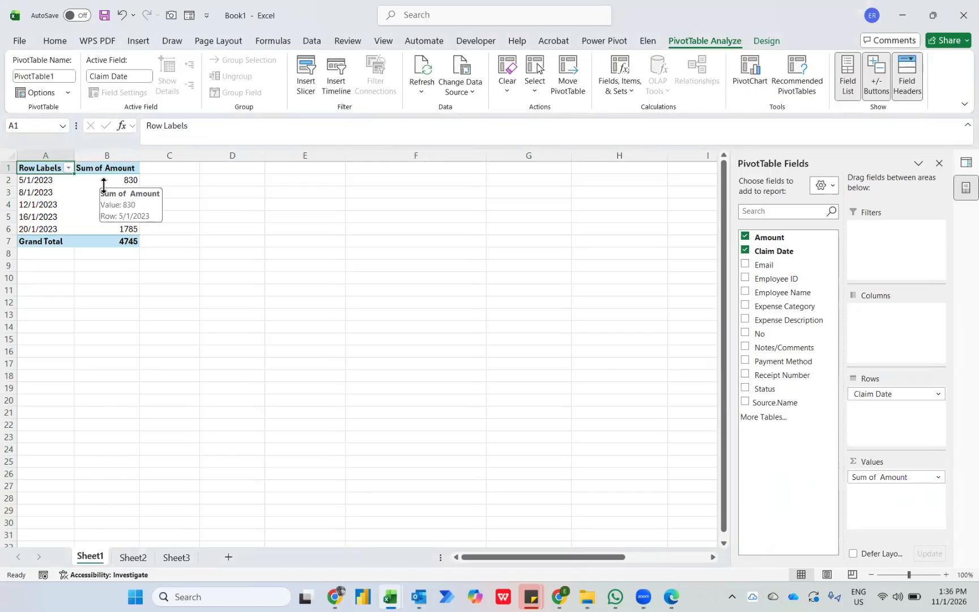
Close the January source workbook and move the 002 - February 2023 workbook into the Claims Report folder.
{"action": "key", "text": "alt+Tab"}
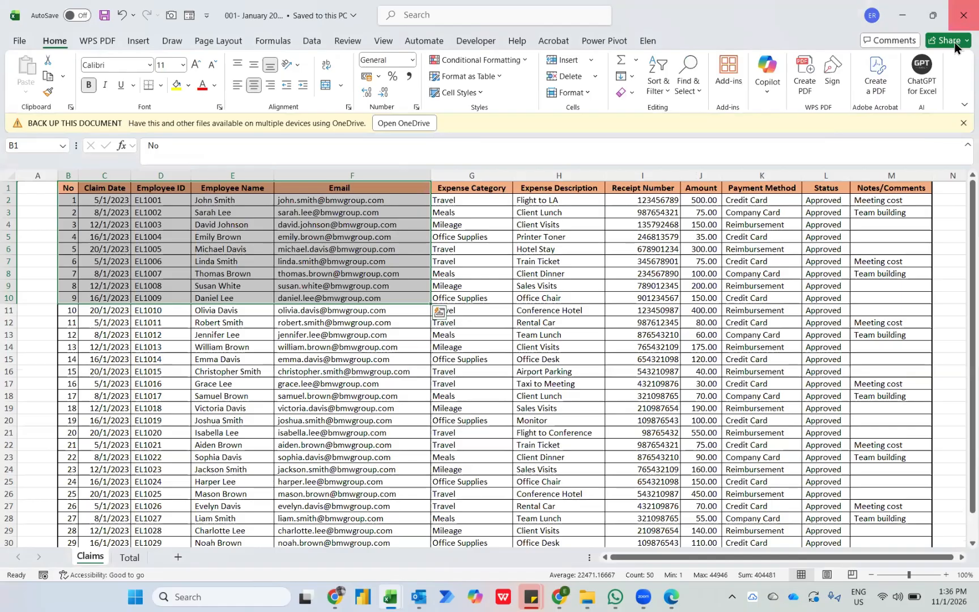
{"action": "key", "text": "alt+Tab"}
{"action": "key", "text": "alt+Tab"}
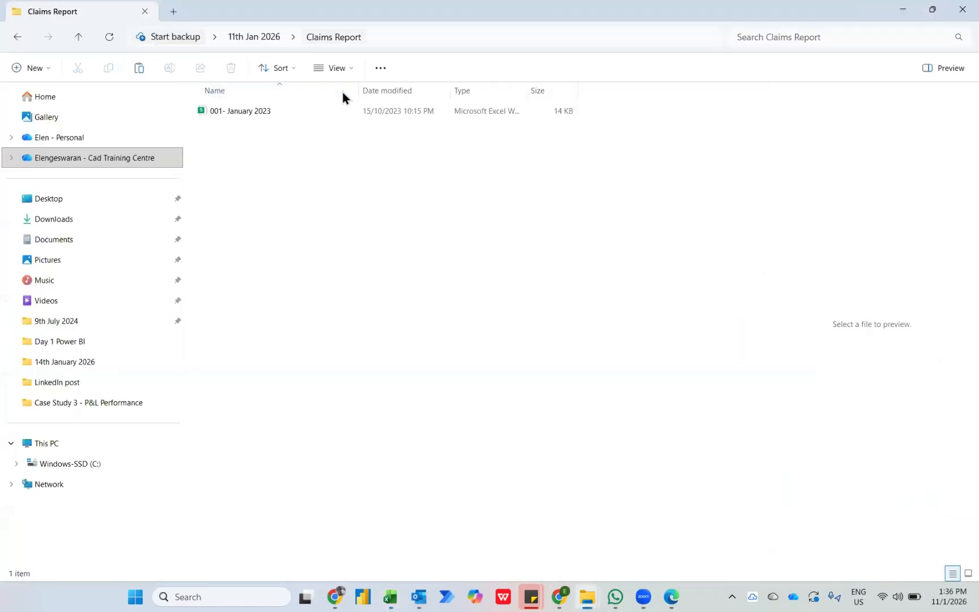
{"action": "key", "text": "alt+Up"}
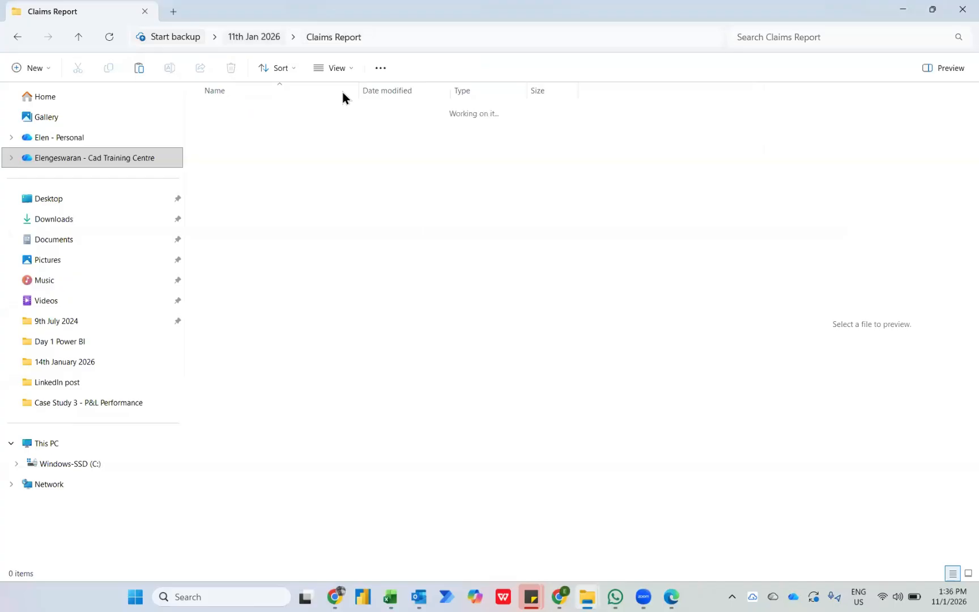
{"action": "left_click", "coordinate": [235, 129]}
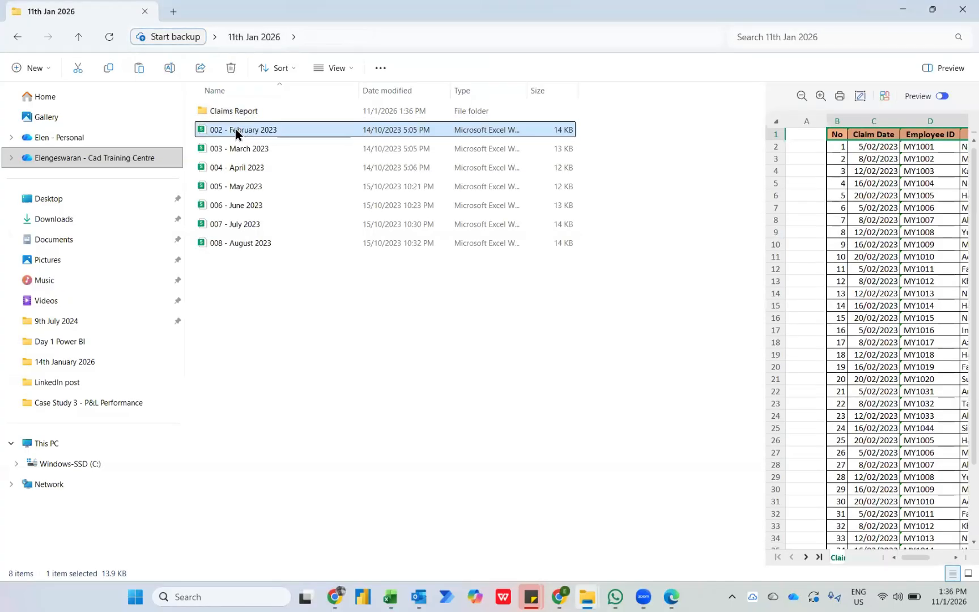
{"action": "left_click_drag", "start_coordinate": [273, 127], "coordinate": [262, 118]}
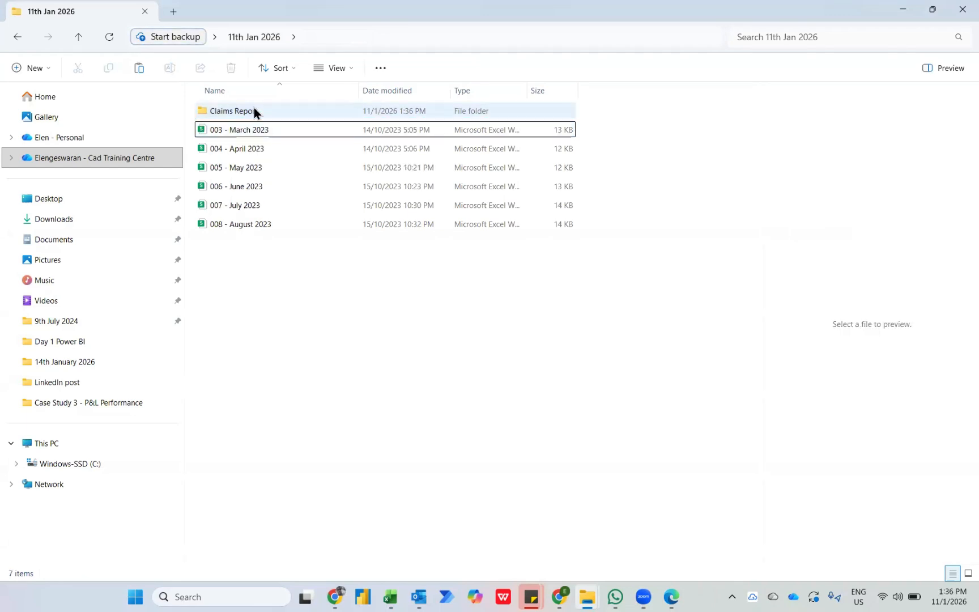
Return to Book1 in Excel and refresh the PivotTable to include the February claims.
{"action": "mouse_move", "coordinate": [388, 595]}
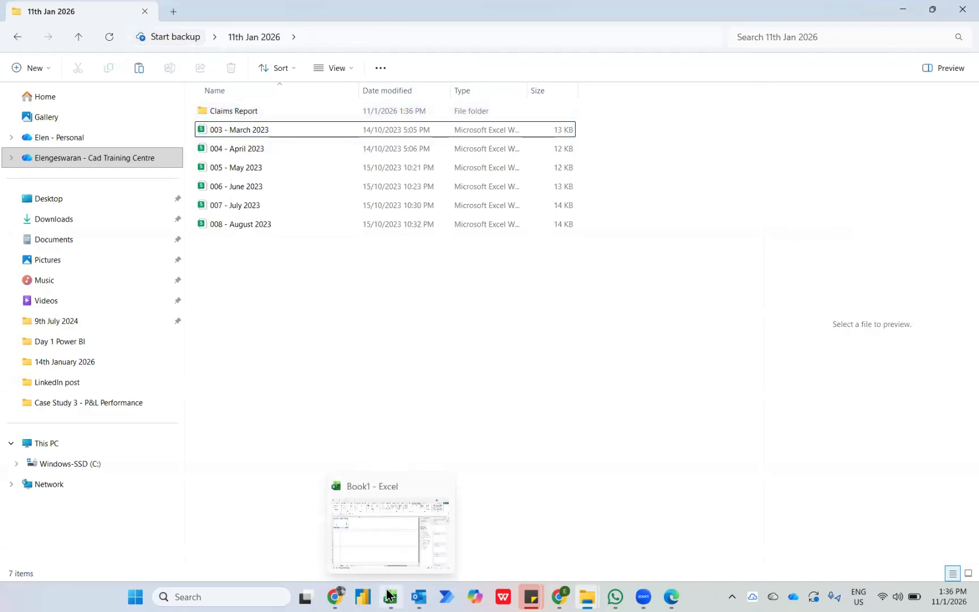
{"action": "left_click", "coordinate": [367, 564]}
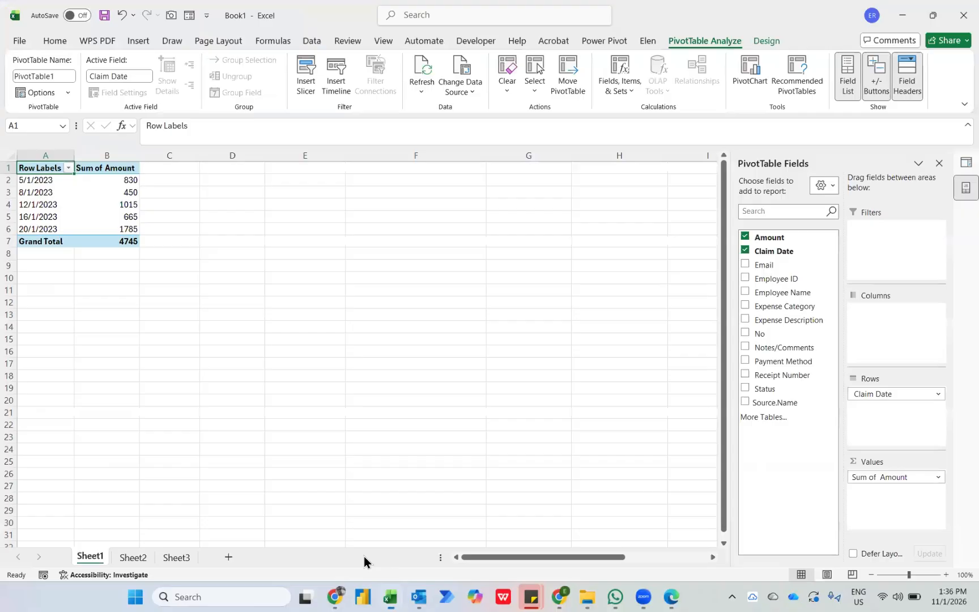
{"action": "right_click", "coordinate": [129, 183]}
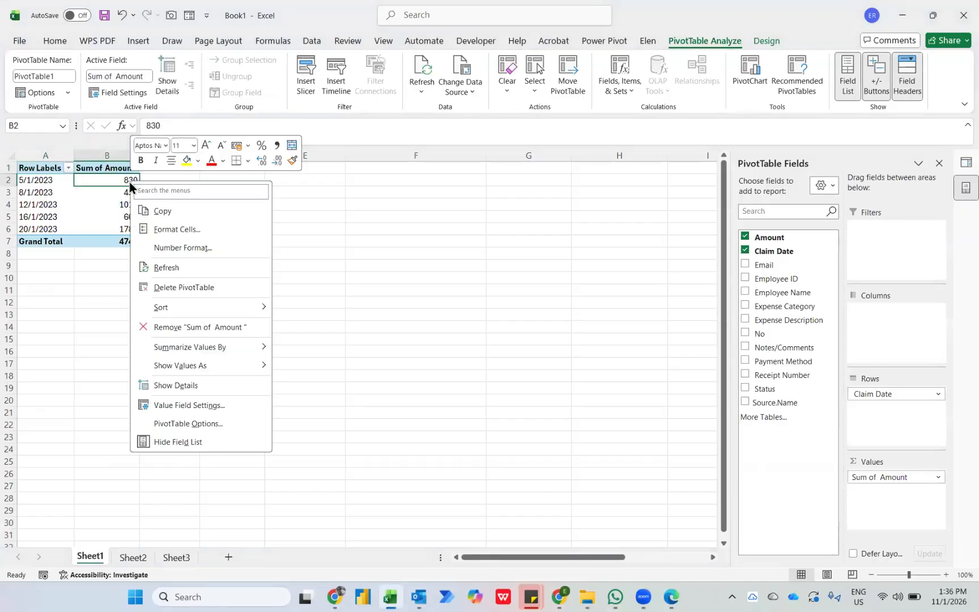
{"action": "left_click", "coordinate": [163, 268]}
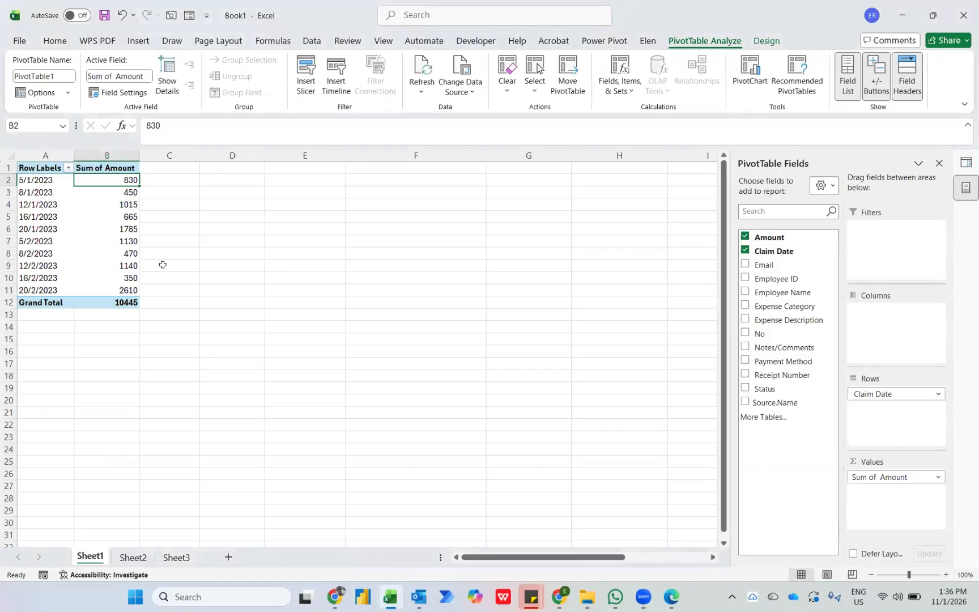
Group the PivotTable's Claim Date row labels by Months.
{"action": "left_click_drag", "start_coordinate": [26, 179], "coordinate": [47, 269]}
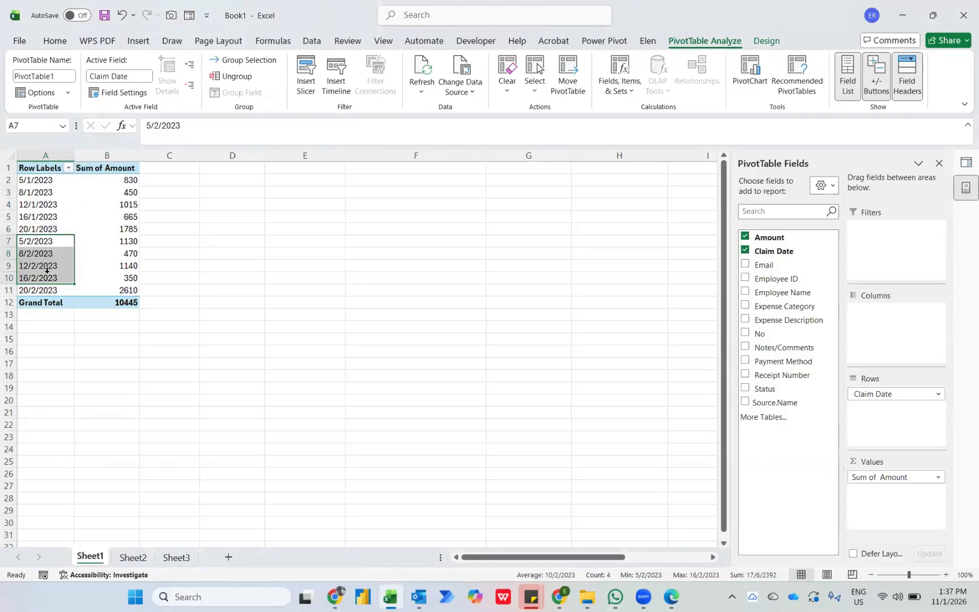
{"action": "right_click", "coordinate": [38, 182]}
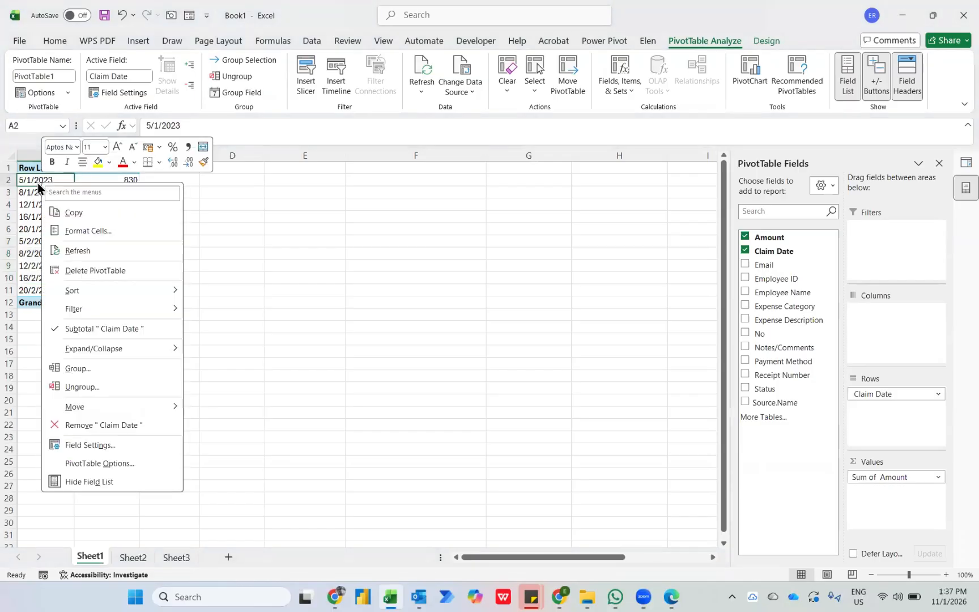
{"action": "left_click", "coordinate": [102, 369]}
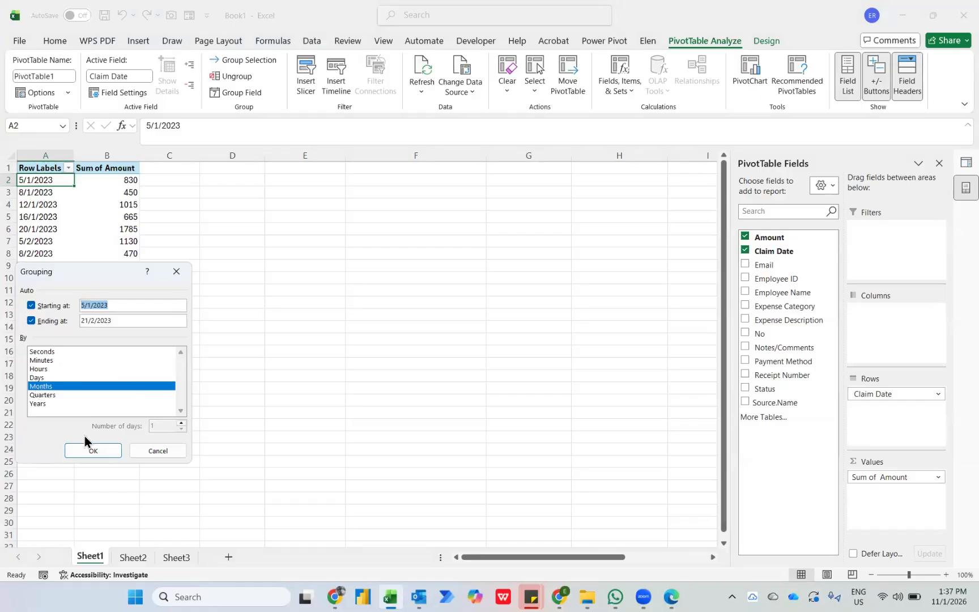
{"action": "left_click", "coordinate": [89, 452]}
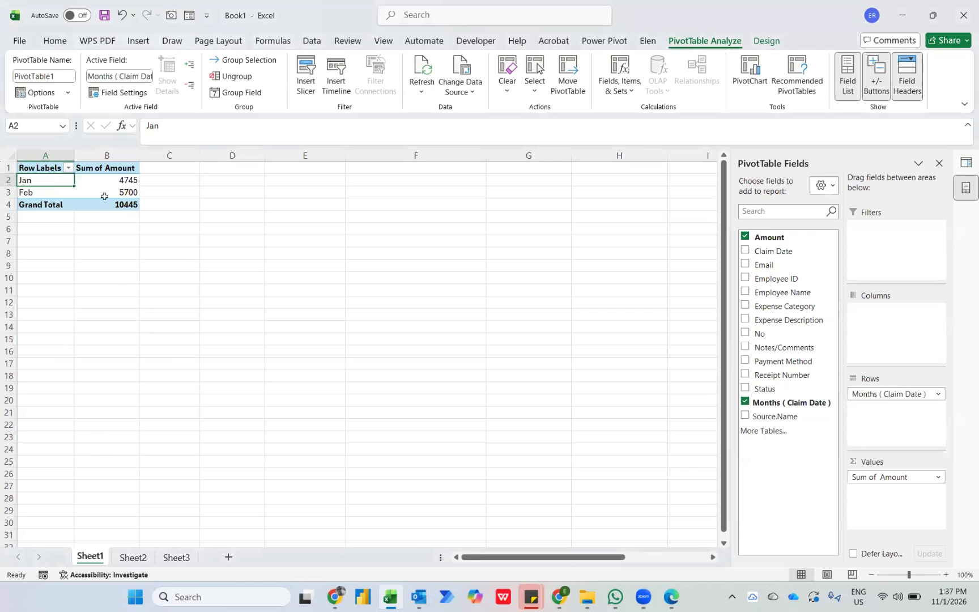
Regroup the PivotTable's date rows by Quarters only instead of Months.
{"action": "mouse_move", "coordinate": [97, 185]}
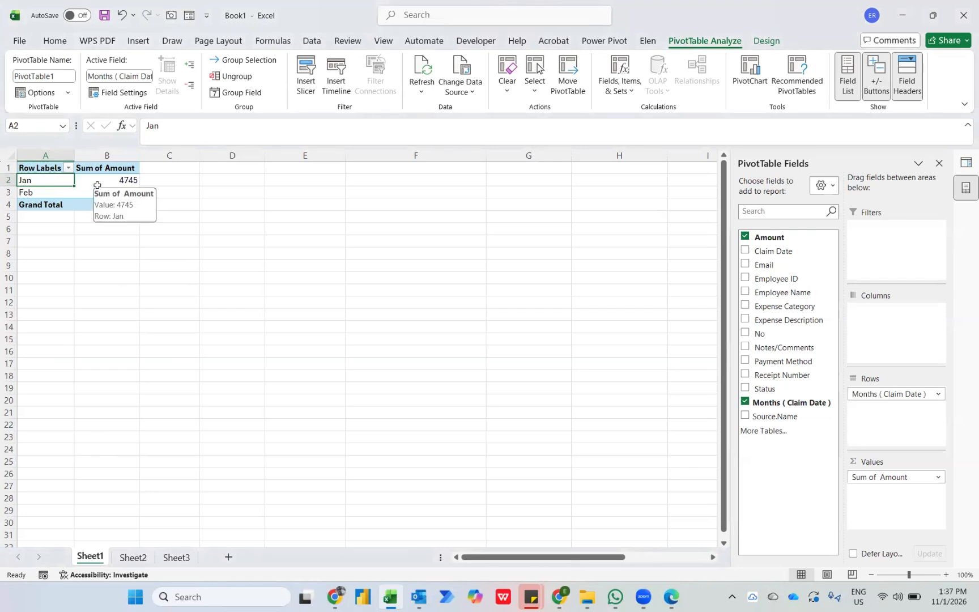
{"action": "right_click", "coordinate": [49, 182]}
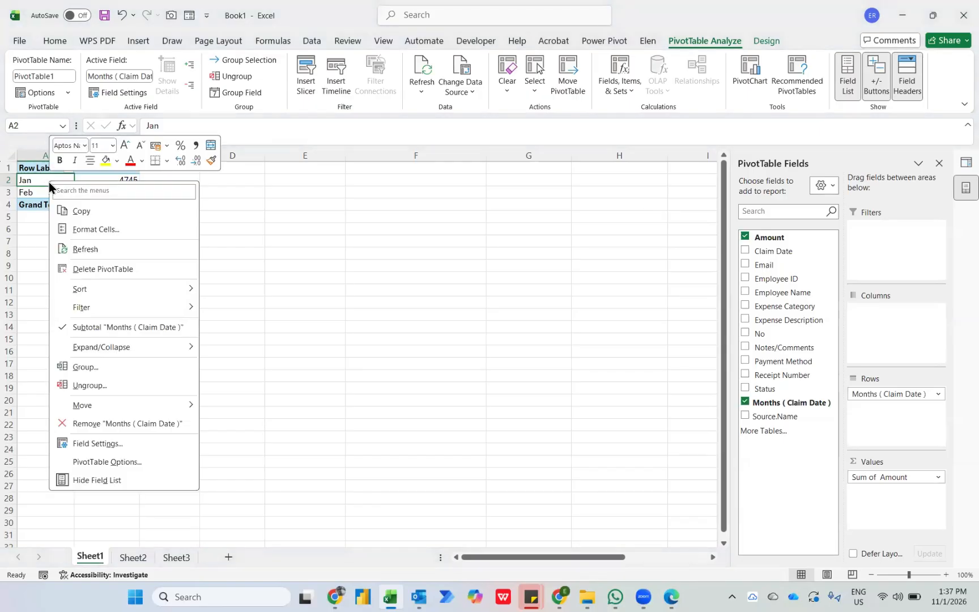
{"action": "left_click", "coordinate": [107, 366]}
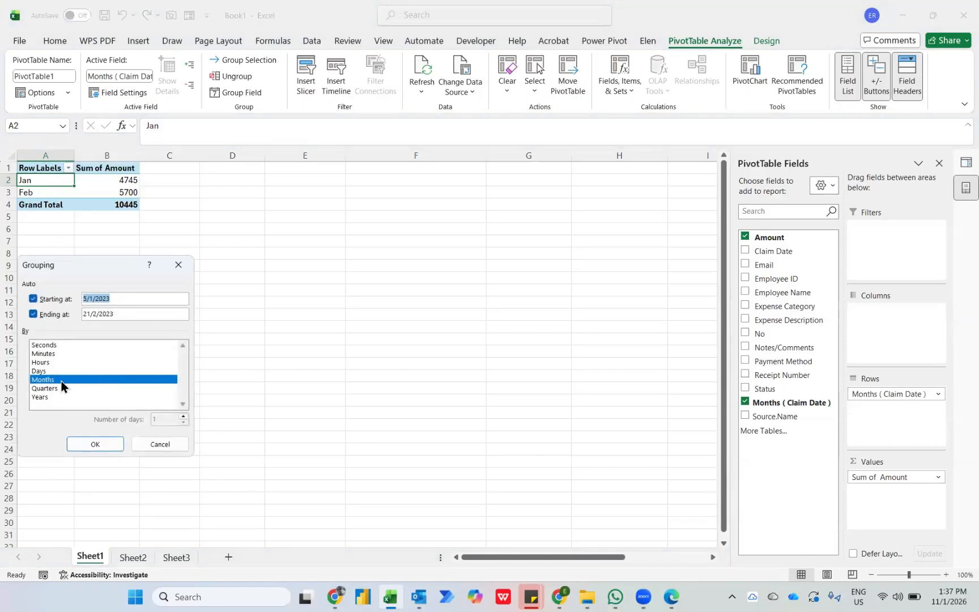
{"action": "left_click", "coordinate": [53, 380]}
{"action": "left_click", "coordinate": [50, 388]}
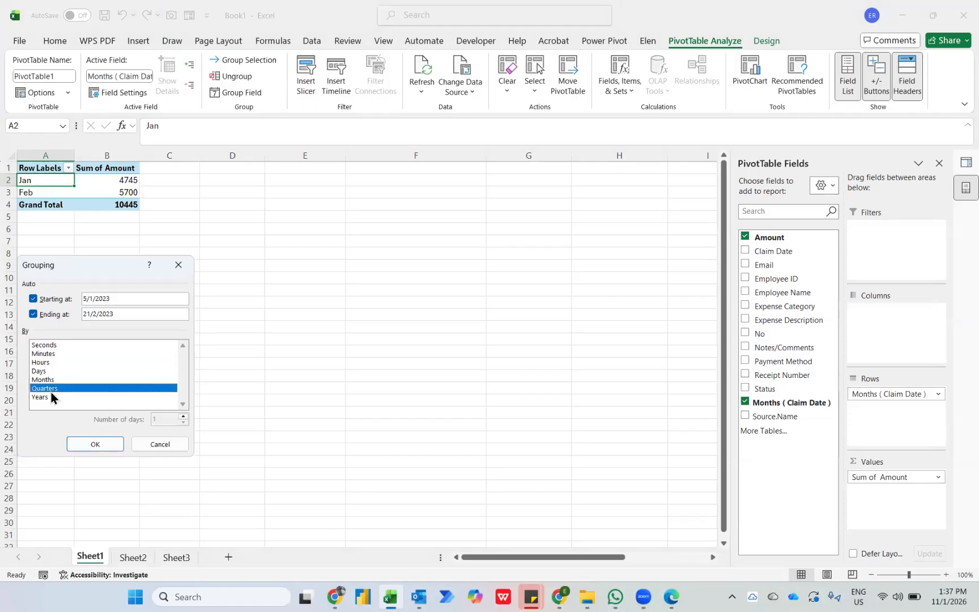
{"action": "left_click", "coordinate": [95, 444]}
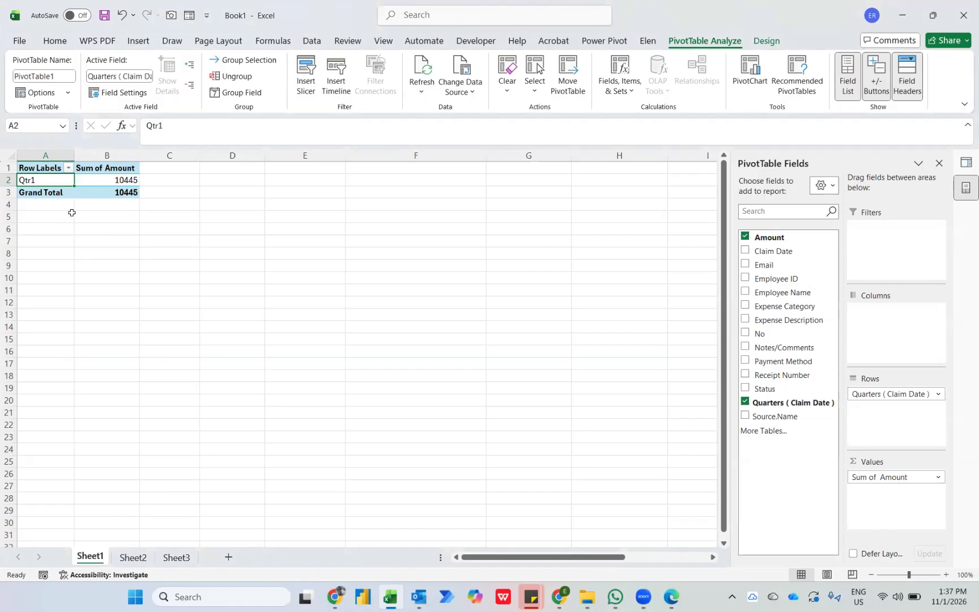
Group the date rows by both Months and Quarters, and remove the Quarters field from the rows so only Months stays.
{"action": "right_click", "coordinate": [55, 182]}
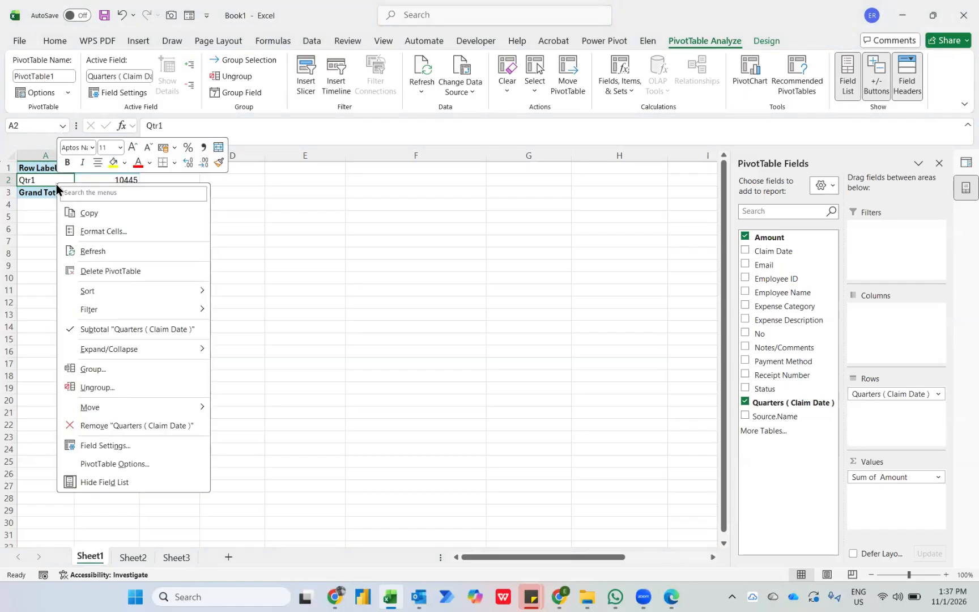
{"action": "left_click", "coordinate": [98, 368]}
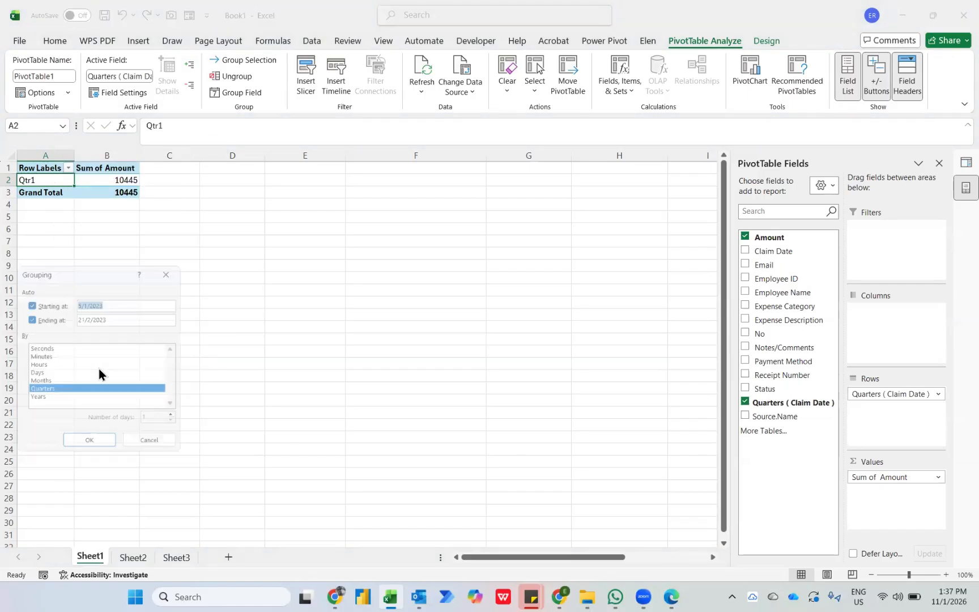
{"action": "left_click", "coordinate": [37, 384]}
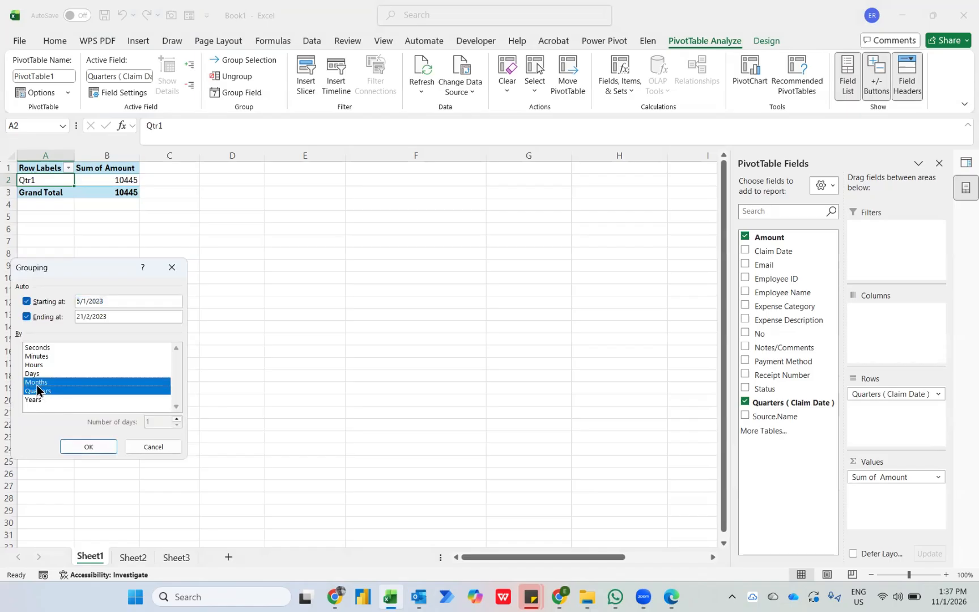
{"action": "left_click", "coordinate": [75, 443]}
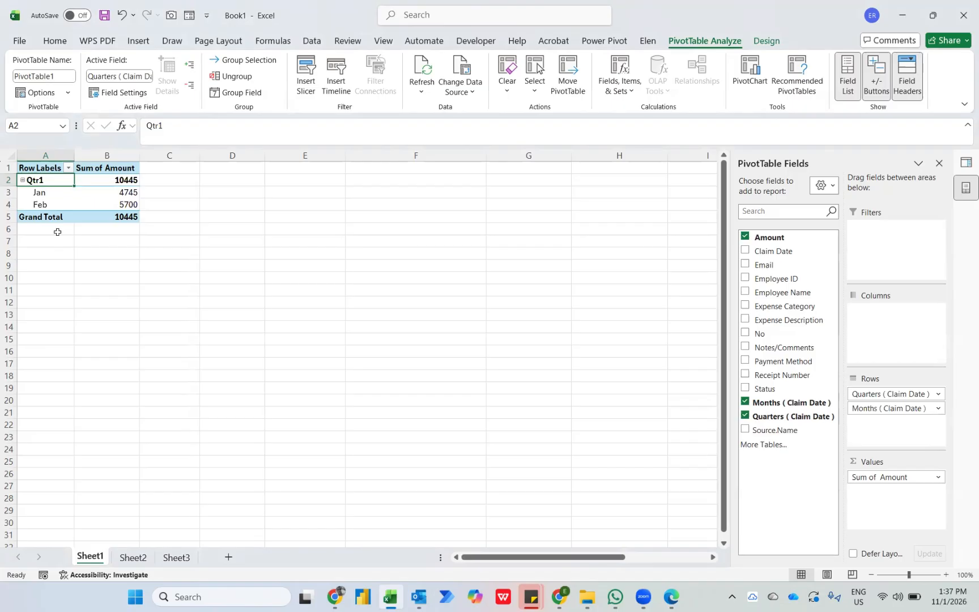
{"action": "left_click", "coordinate": [744, 414]}
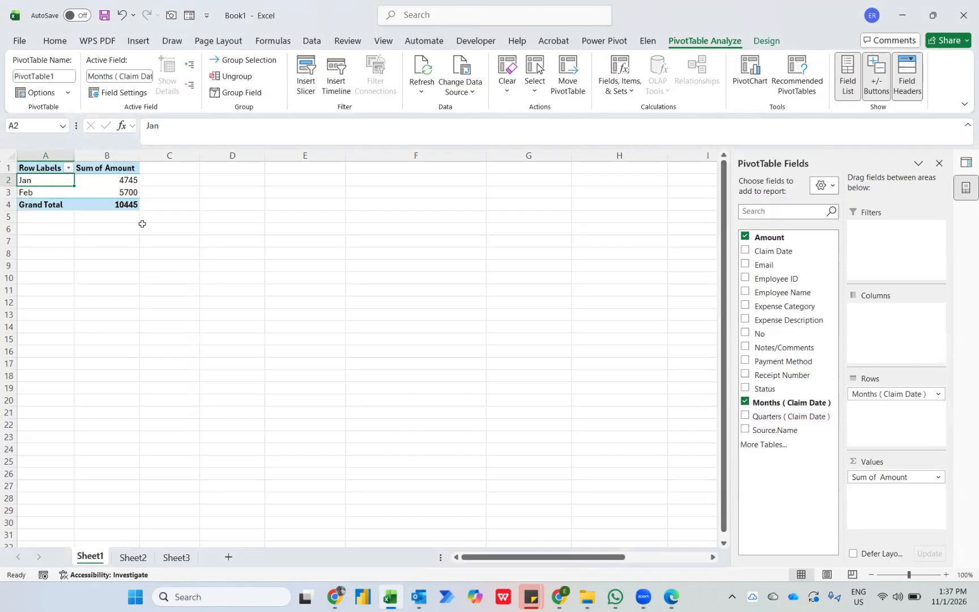
Copy the whole monthly PivotTable to cell E1 and replace Months with Quarters (Claim Date) in the copy's rows.
{"action": "key", "text": "ctrl+a"}
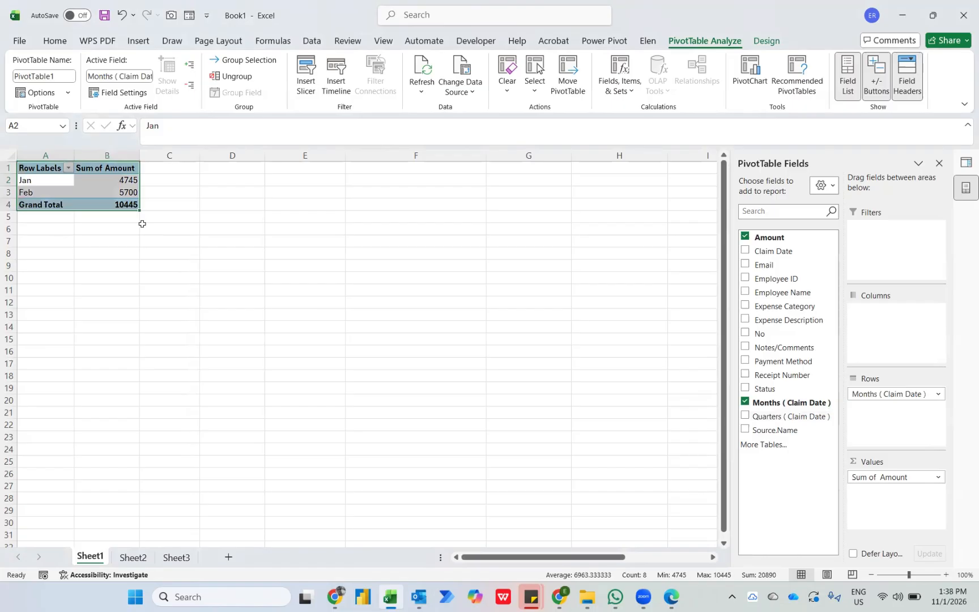
{"action": "key", "text": "ctrl+c"}
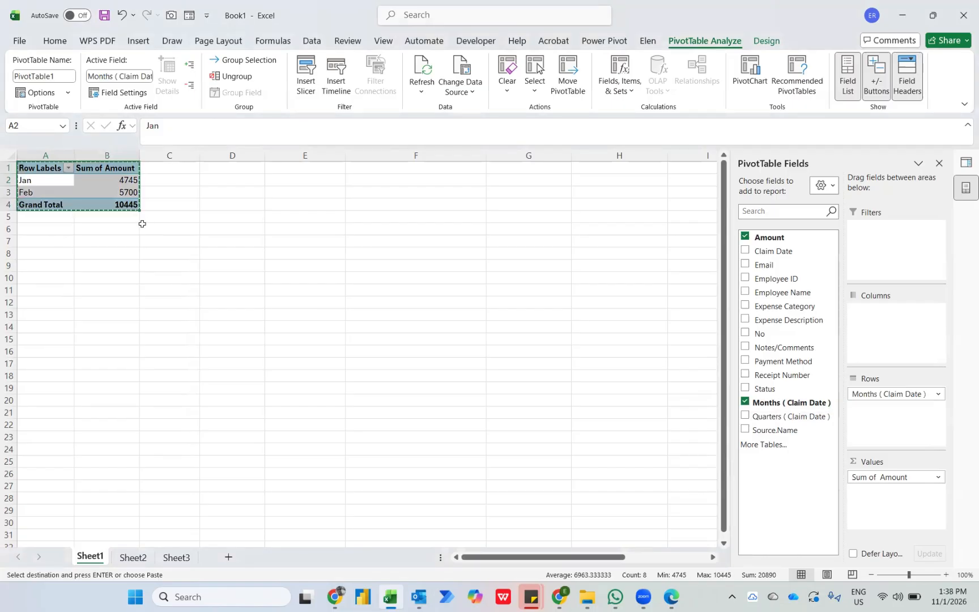
{"action": "left_click", "coordinate": [312, 168]}
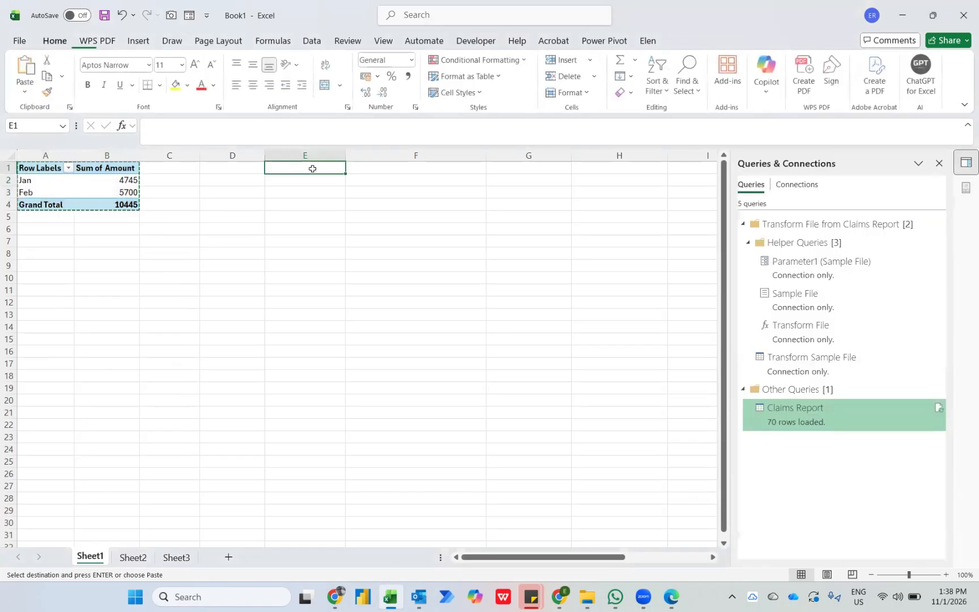
{"action": "key", "text": "ctrl+v"}
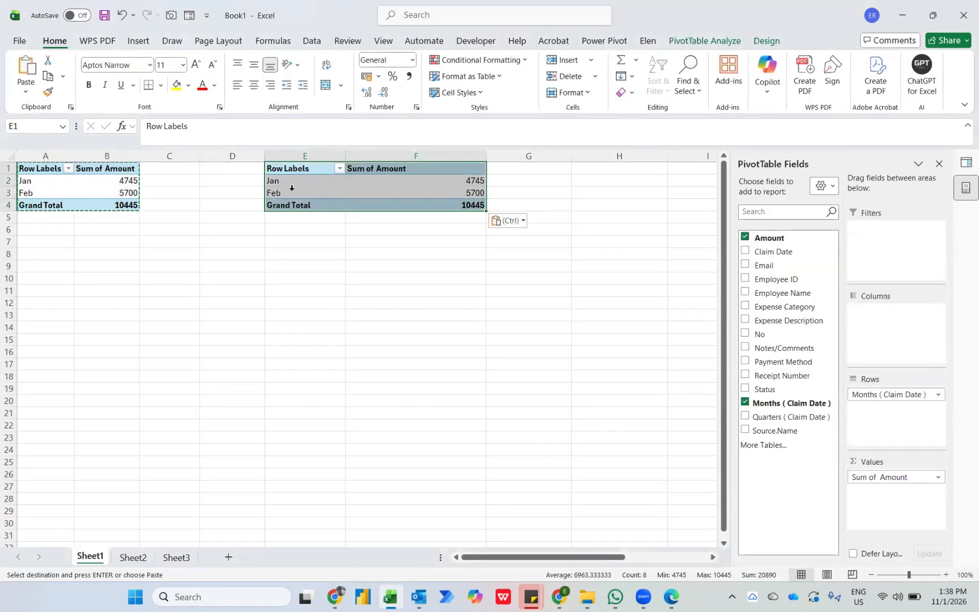
{"action": "left_click", "coordinate": [748, 405]}
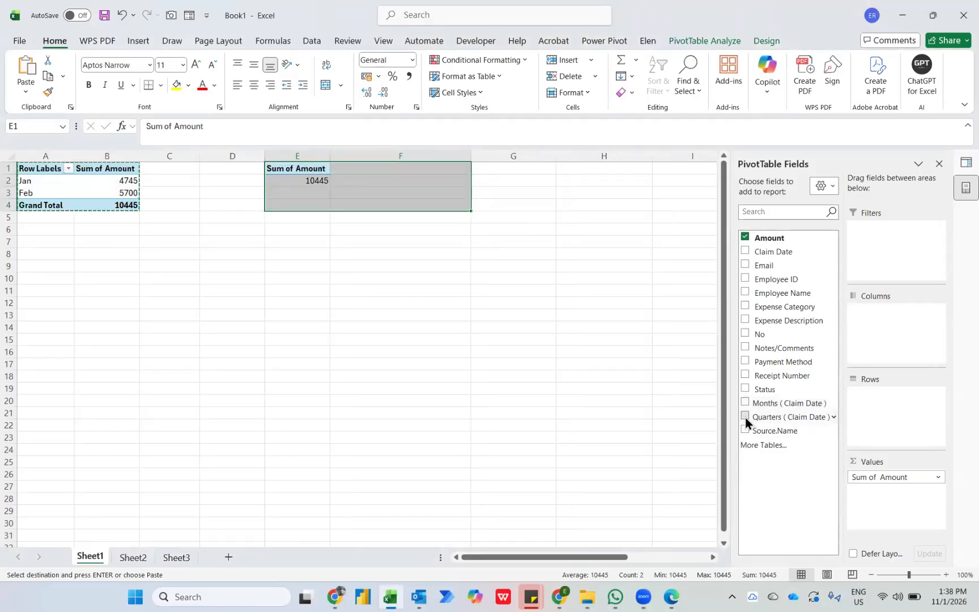
{"action": "left_click", "coordinate": [745, 417]}
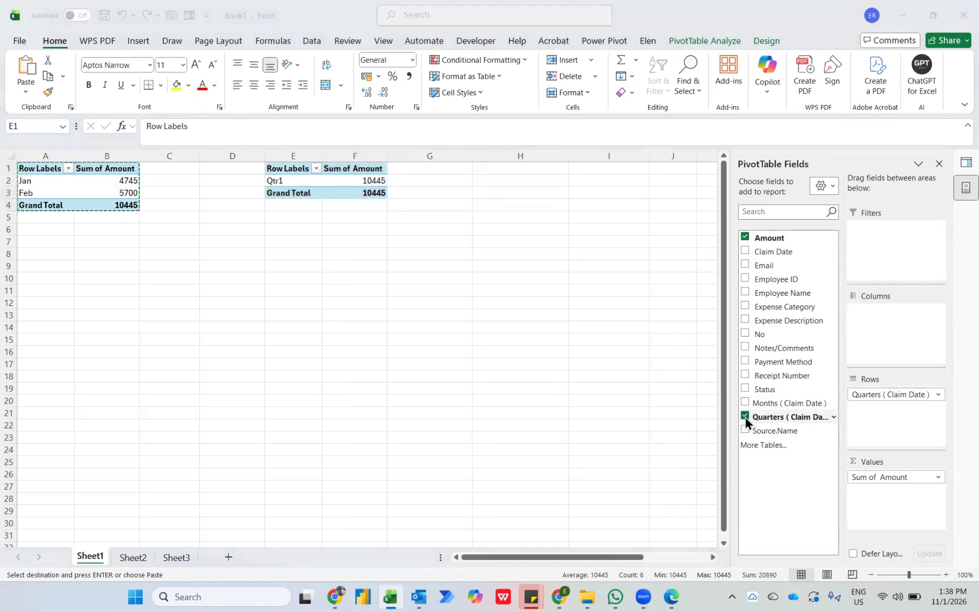
Switch to File Explorer and move the 003 - March 2023 and 004 - April 2023 workbooks into the Claims Report folder.
{"action": "key", "text": "alt+Tab"}
{"action": "left_click", "coordinate": [246, 131]}
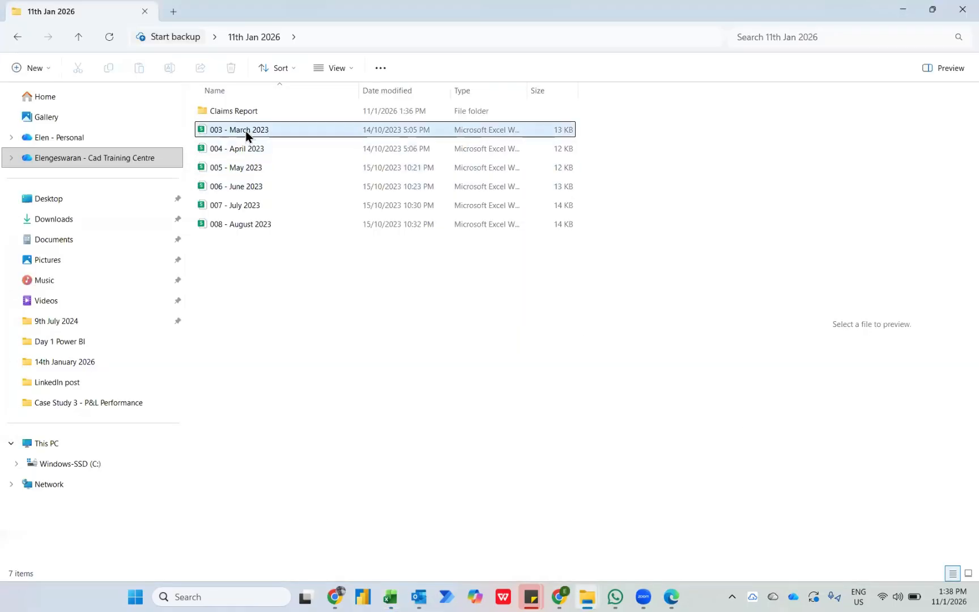
{"action": "key", "text": "shift+Down"}
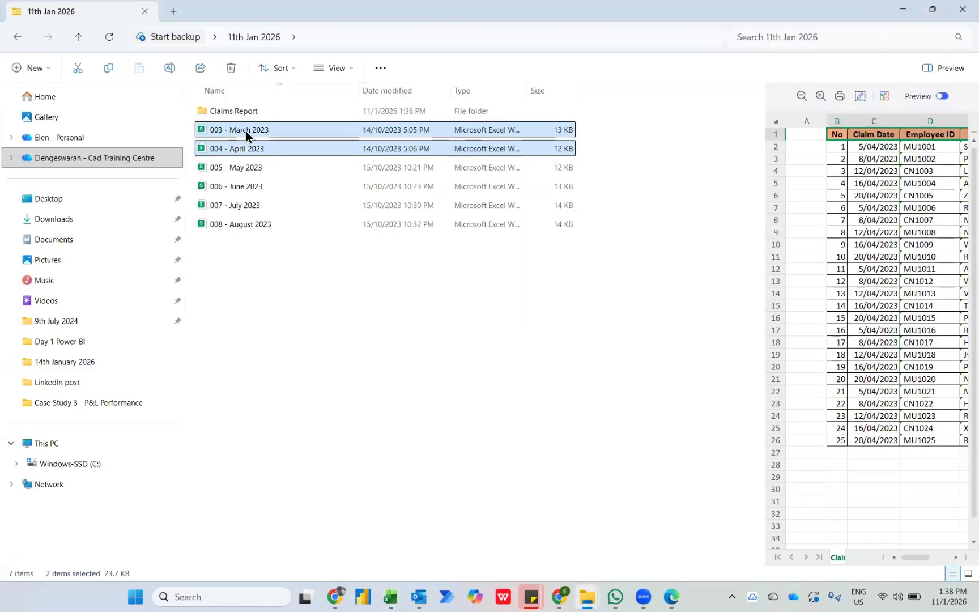
{"action": "left_click_drag", "start_coordinate": [252, 129], "coordinate": [273, 113]}
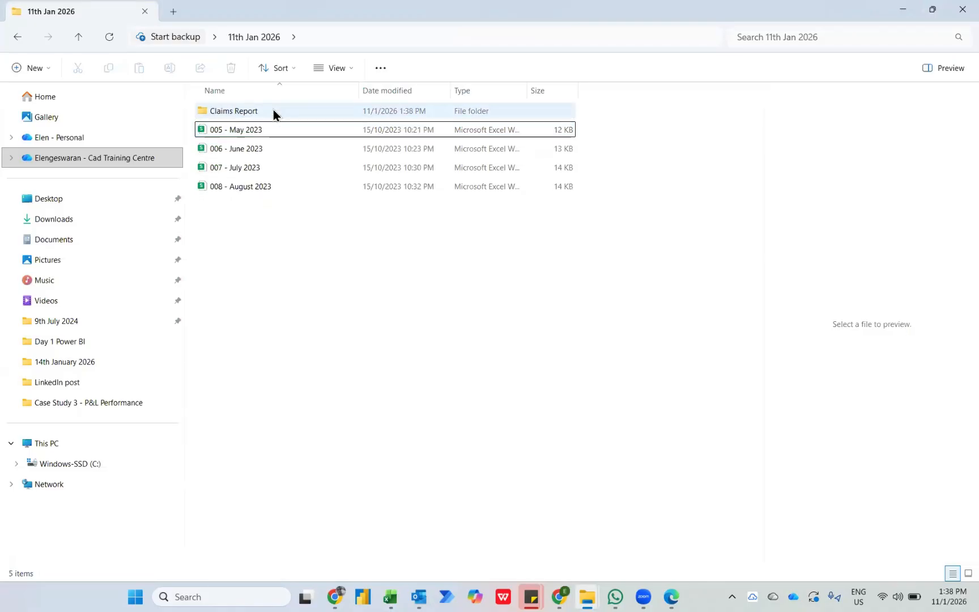
Return to Excel and refresh the monthly PivotTable to bring the March and April claims into both PivotTables.
{"action": "key", "text": "alt+Tab"}
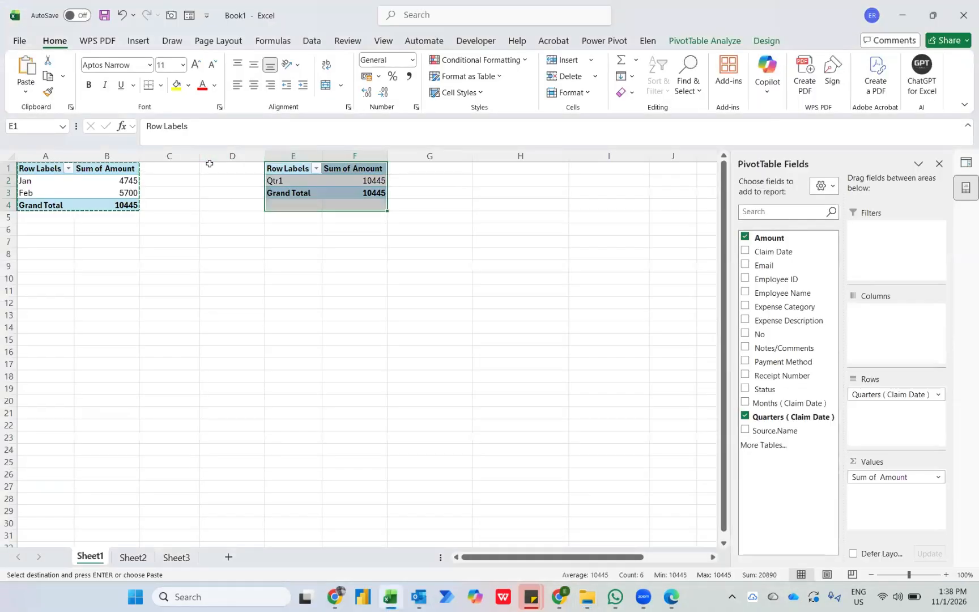
{"action": "right_click", "coordinate": [117, 181]}
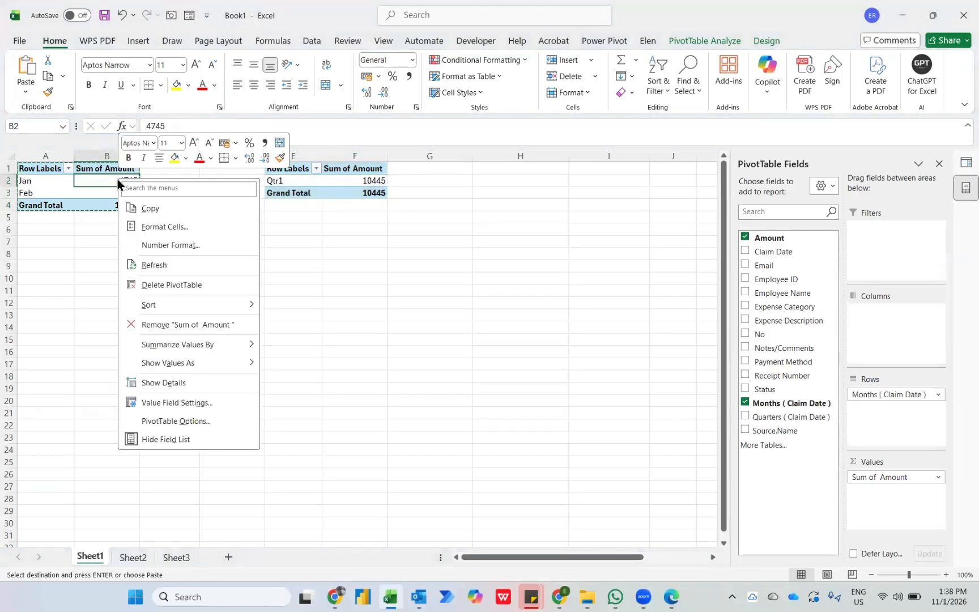
{"action": "left_click", "coordinate": [156, 265]}
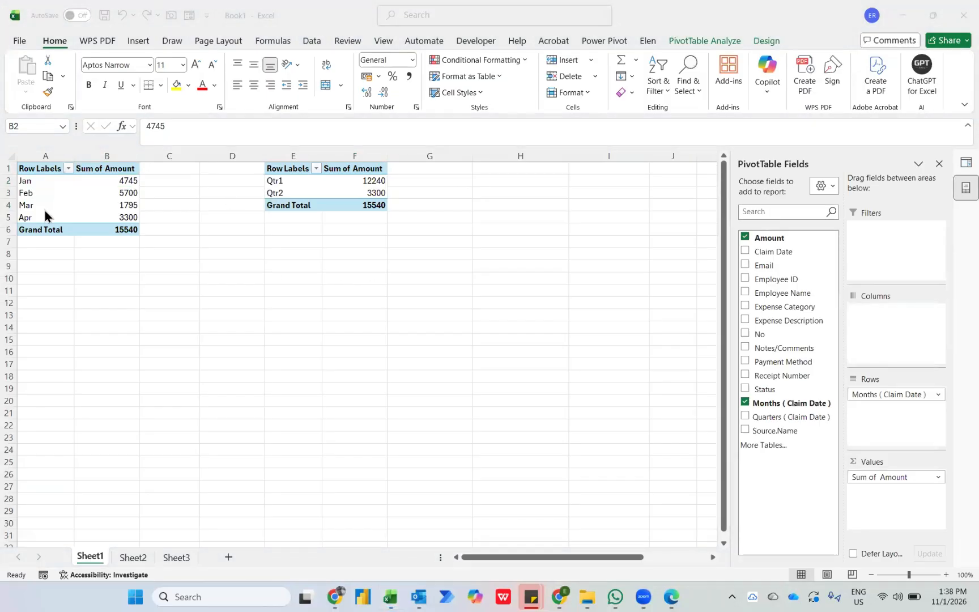
Copy the whole quarterly PivotTable to cell I1 and replace Quarters (Claim Date) with Expense Category in the copy's rows.
{"action": "left_click", "coordinate": [283, 182]}
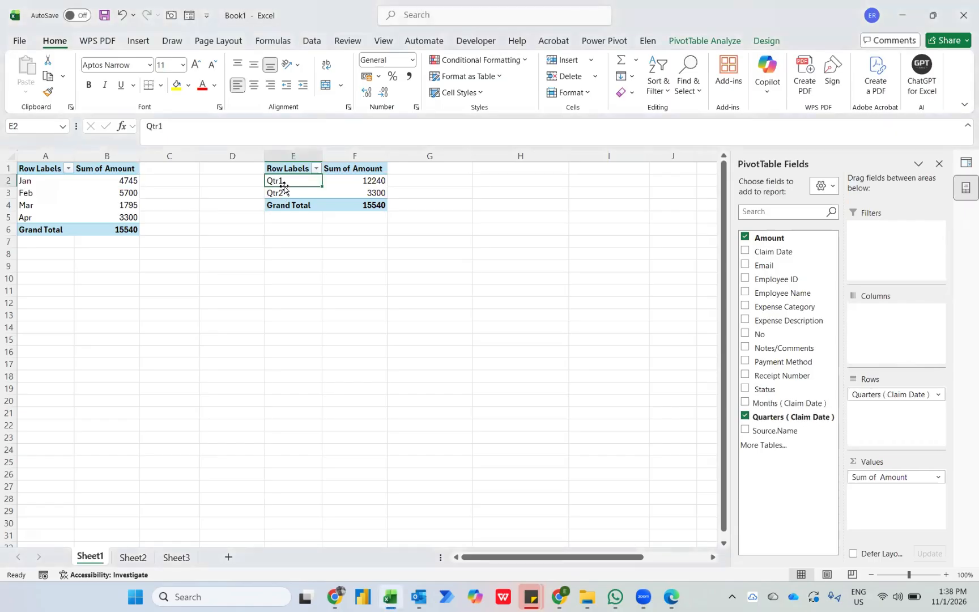
{"action": "key", "text": "ctrl+a"}
{"action": "key", "text": "ctrl+c"}
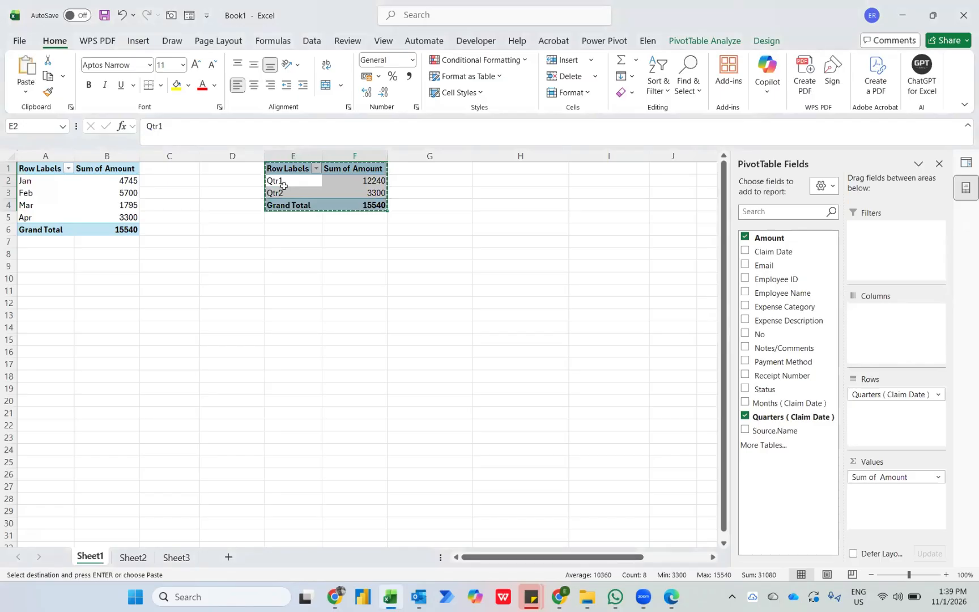
{"action": "left_click", "coordinate": [571, 164]}
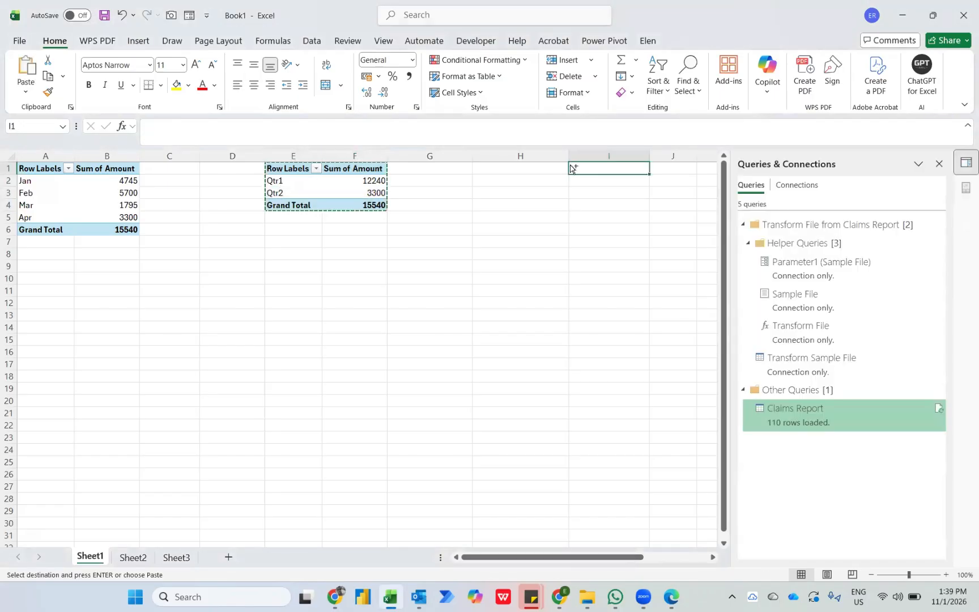
{"action": "key", "text": "ctrl+v"}
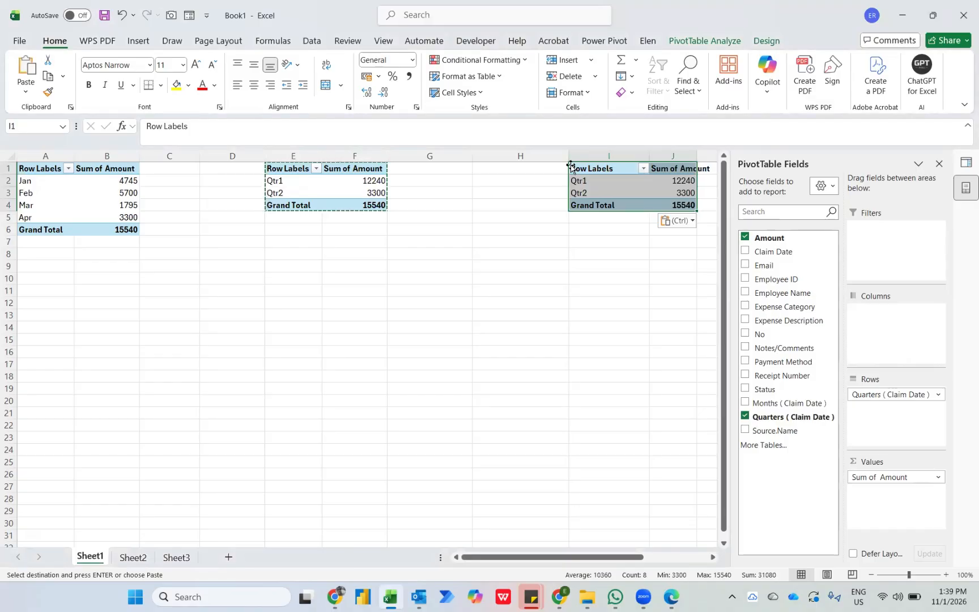
{"action": "left_click", "coordinate": [746, 417]}
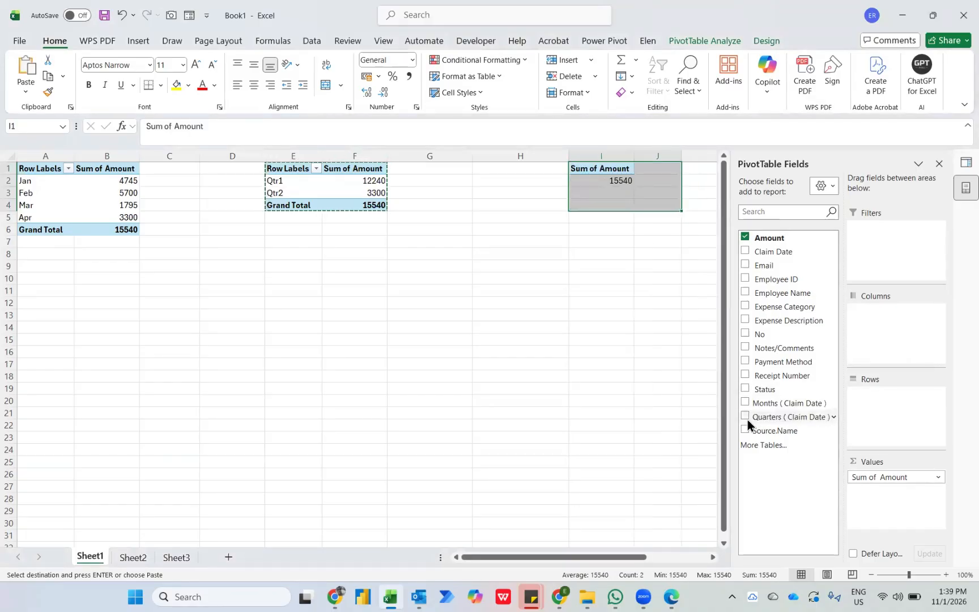
{"action": "left_click", "coordinate": [746, 306]}
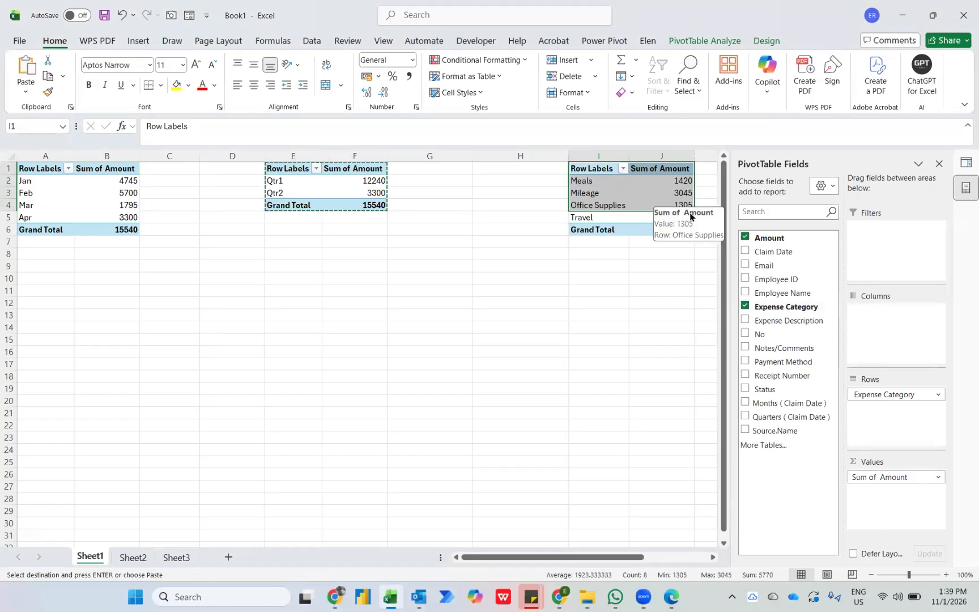
Add Amount a second time to the Expense Category PivotTable's values and sort the second amount column from largest to smallest.
{"action": "left_click_drag", "start_coordinate": [777, 241], "coordinate": [883, 491]}
{"action": "scroll", "coordinate": [675, 325], "scroll_direction": "right", "scroll_amount": 3}
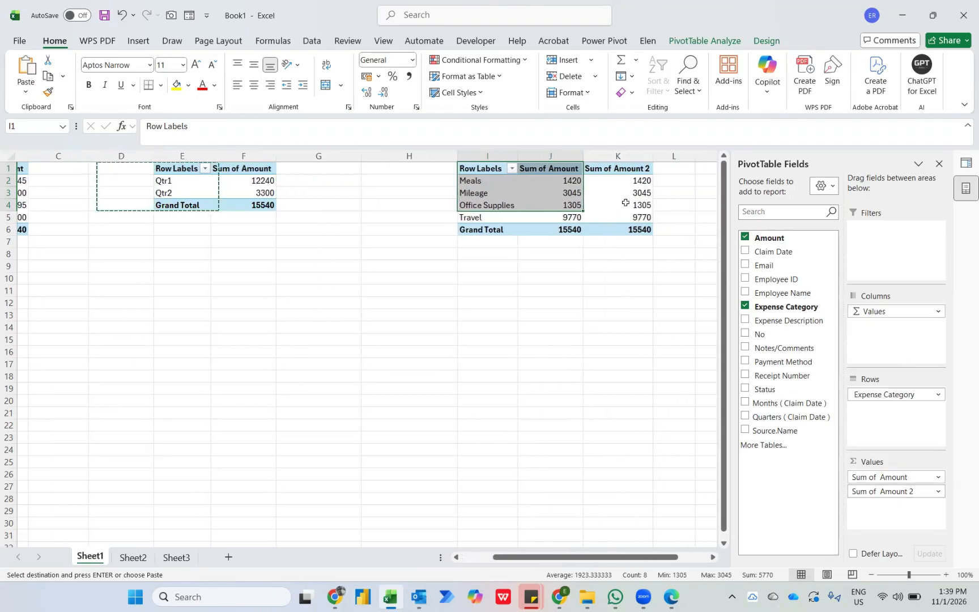
{"action": "left_click", "coordinate": [628, 179]}
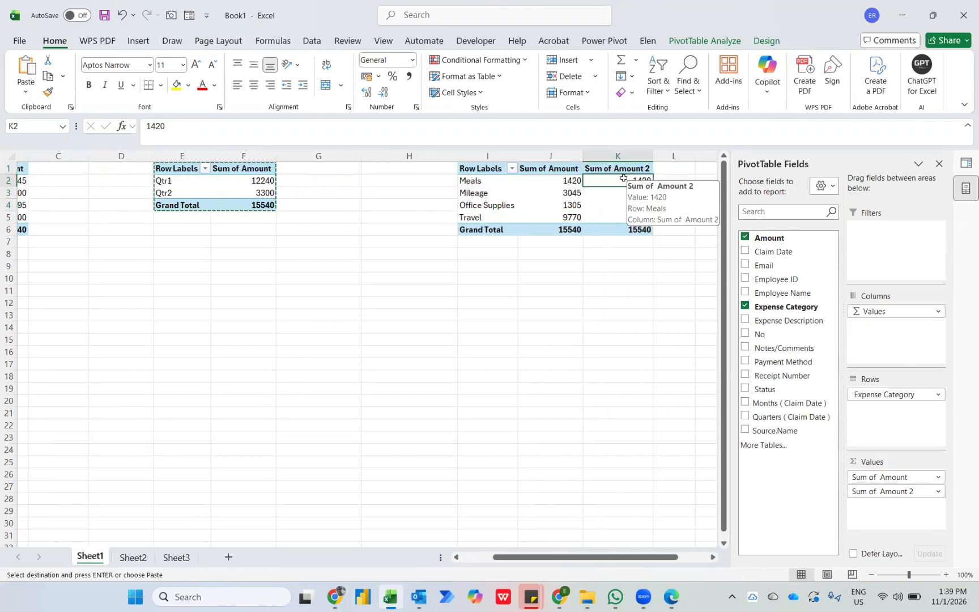
{"action": "right_click", "coordinate": [626, 181]}
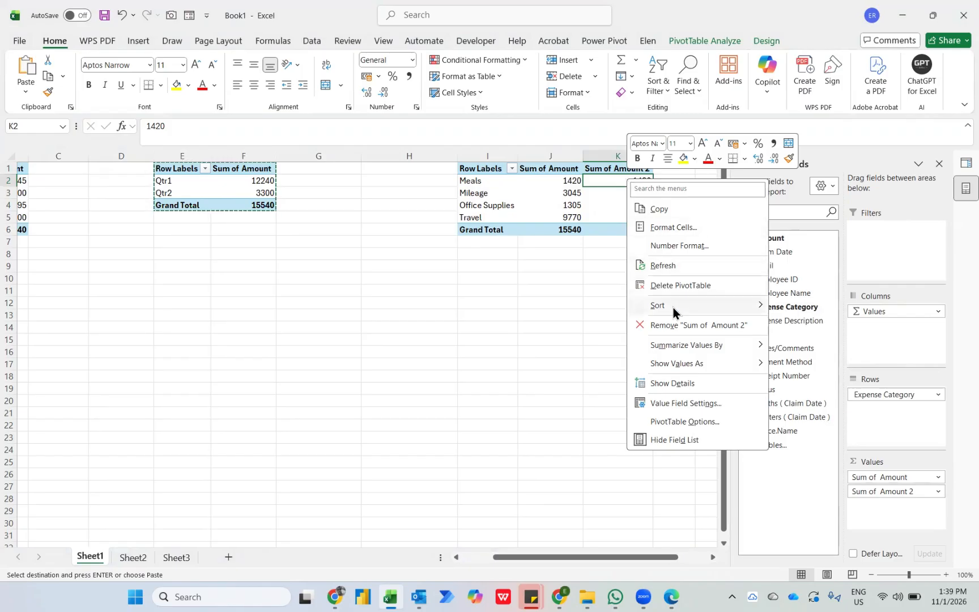
{"action": "mouse_move", "coordinate": [674, 306]}
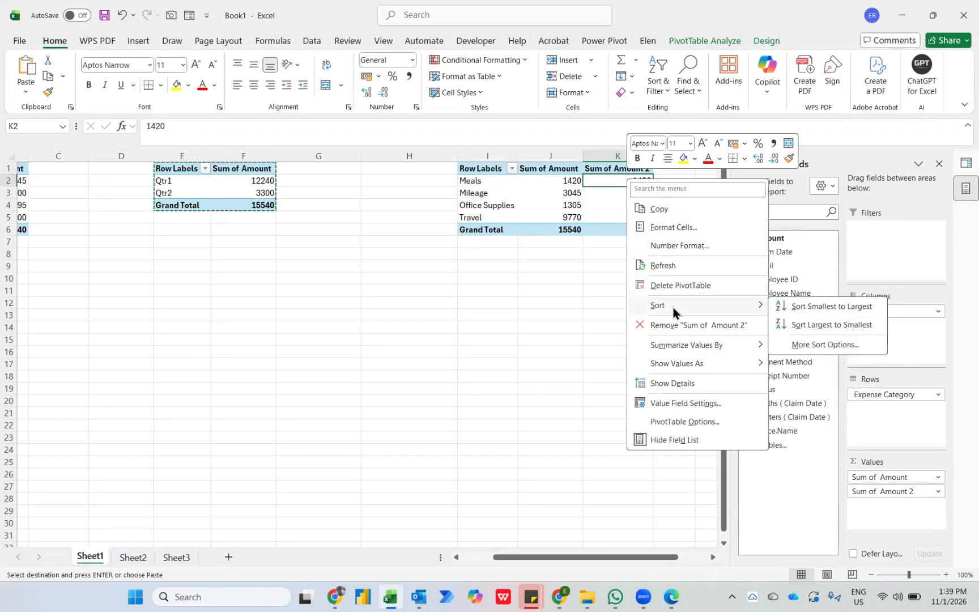
{"action": "left_click", "coordinate": [801, 325]}
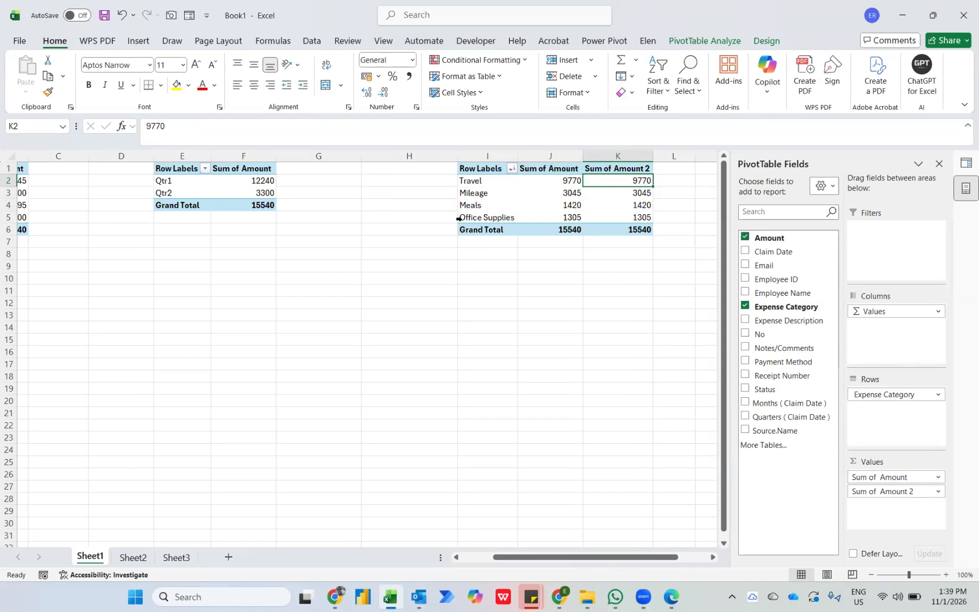
Show the second amount column of the Expense Category PivotTable as % of Grand Total.
{"action": "right_click", "coordinate": [632, 182]}
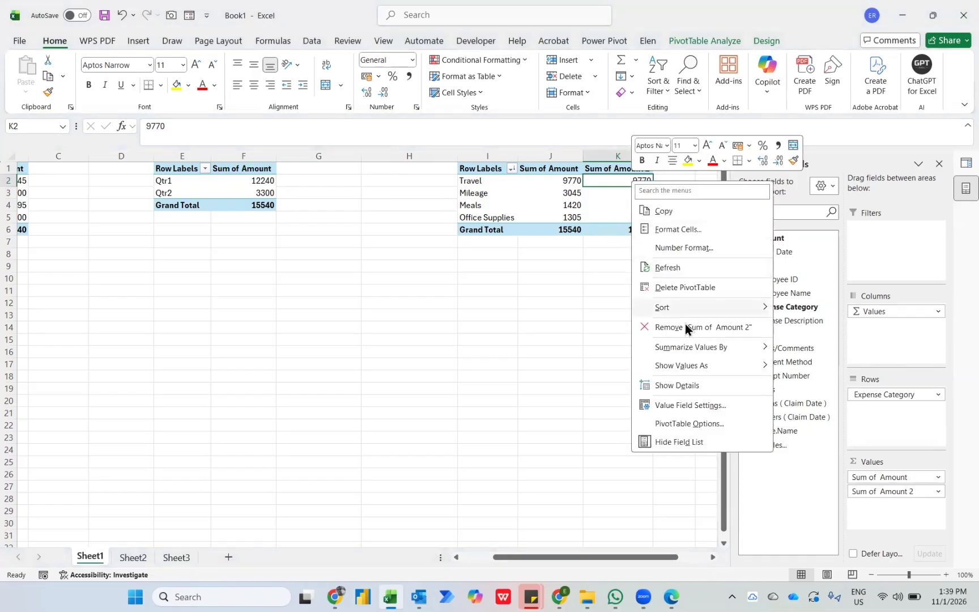
{"action": "mouse_move", "coordinate": [688, 365]}
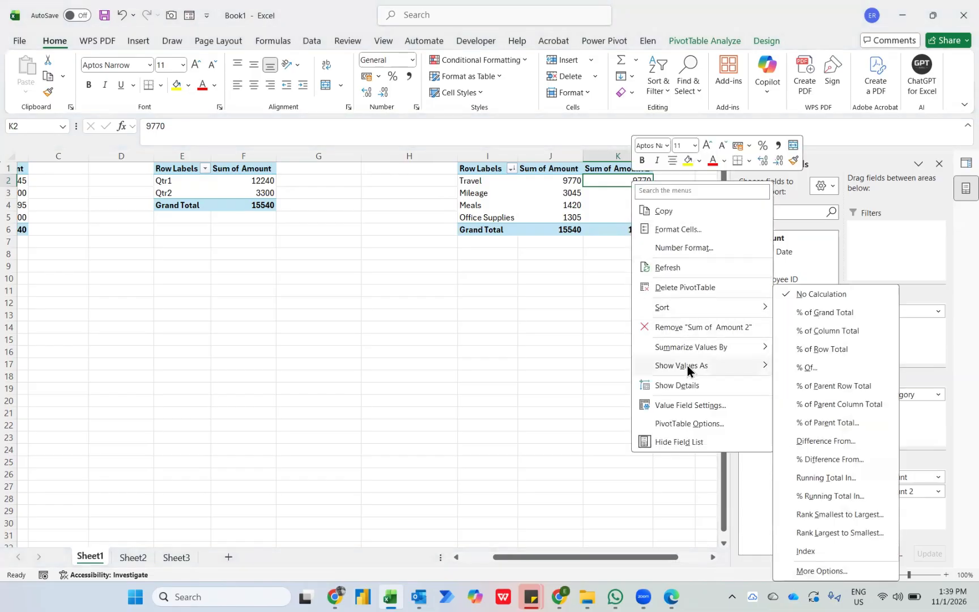
{"action": "left_click", "coordinate": [813, 314]}
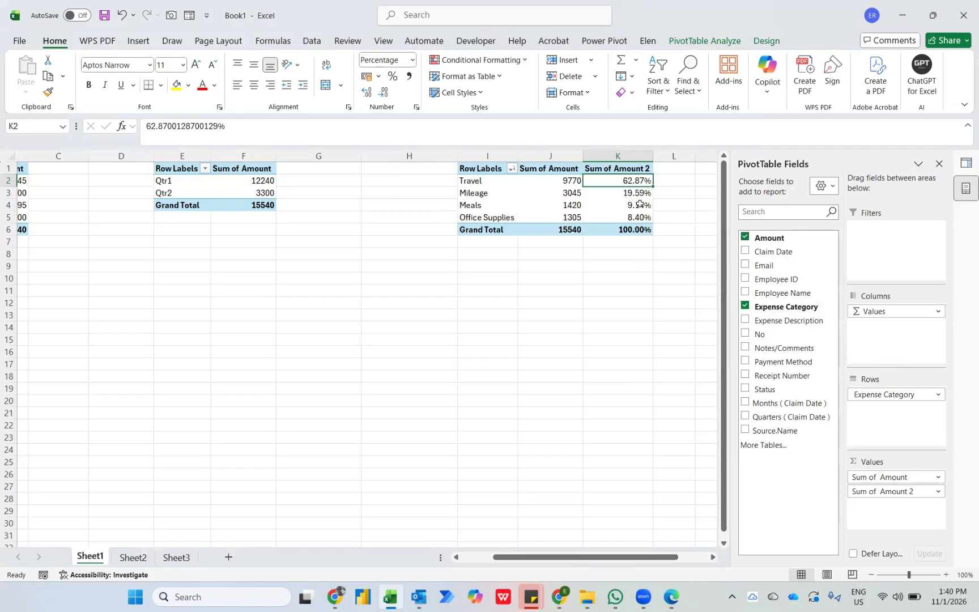
{"action": "mouse_move", "coordinate": [640, 205]}
Switch to File Explorer and move the February, March and April 2023 workbooks from Claims Report up to the 11th Jan 2026 folder.
{"action": "key", "text": "alt+Tab"}
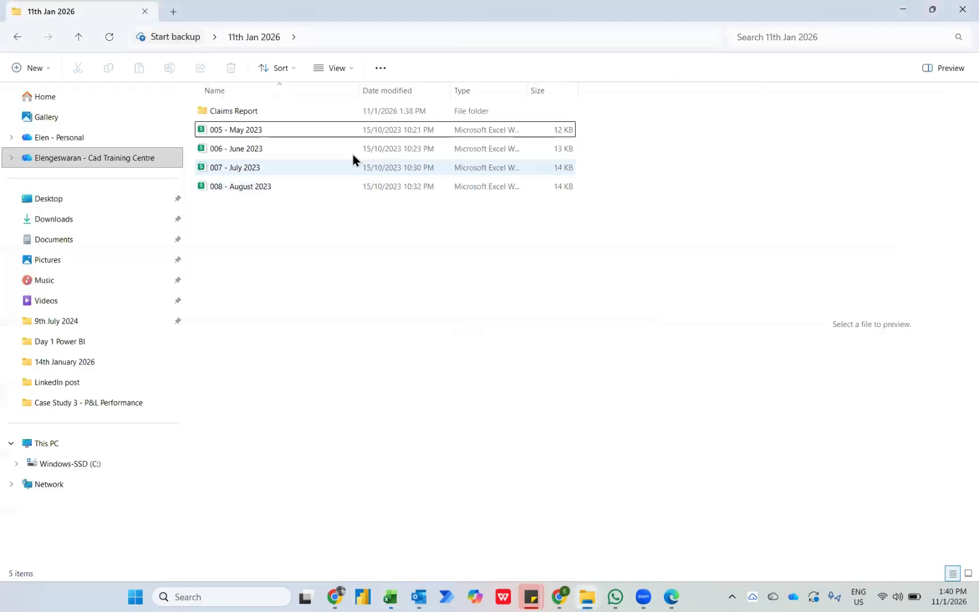
{"action": "double_click", "coordinate": [250, 111]}
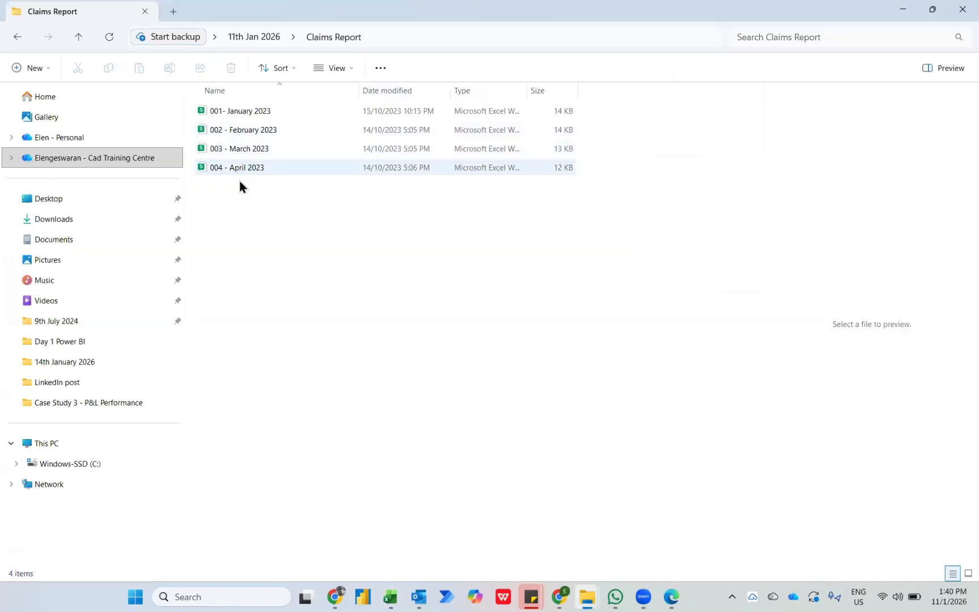
{"action": "left_click_drag", "start_coordinate": [241, 193], "coordinate": [253, 35]}
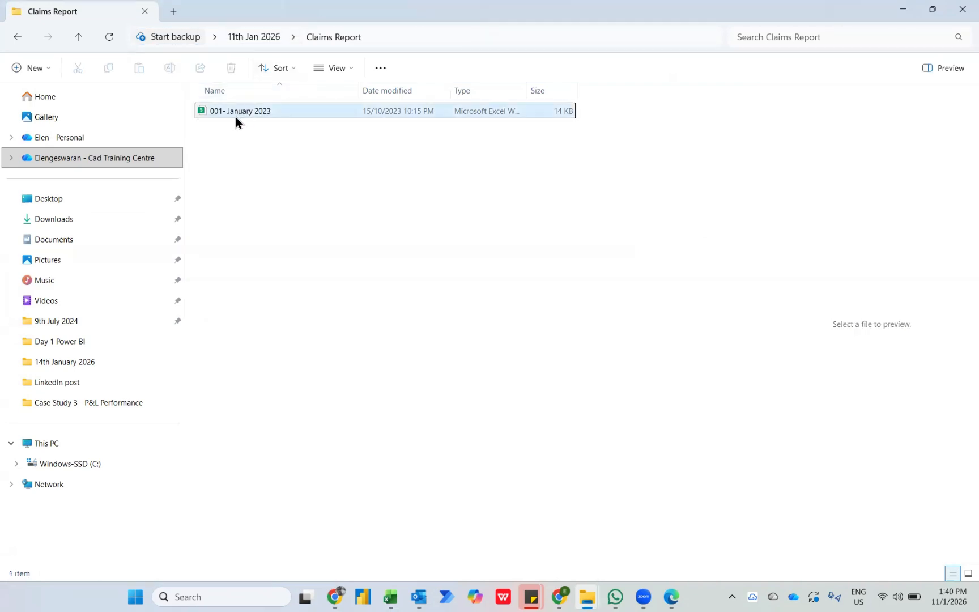
Return to Excel, refresh the Expense Category PivotTable, and review all three PivotTables, ending at cell A1.
{"action": "key", "text": "alt+Tab"}
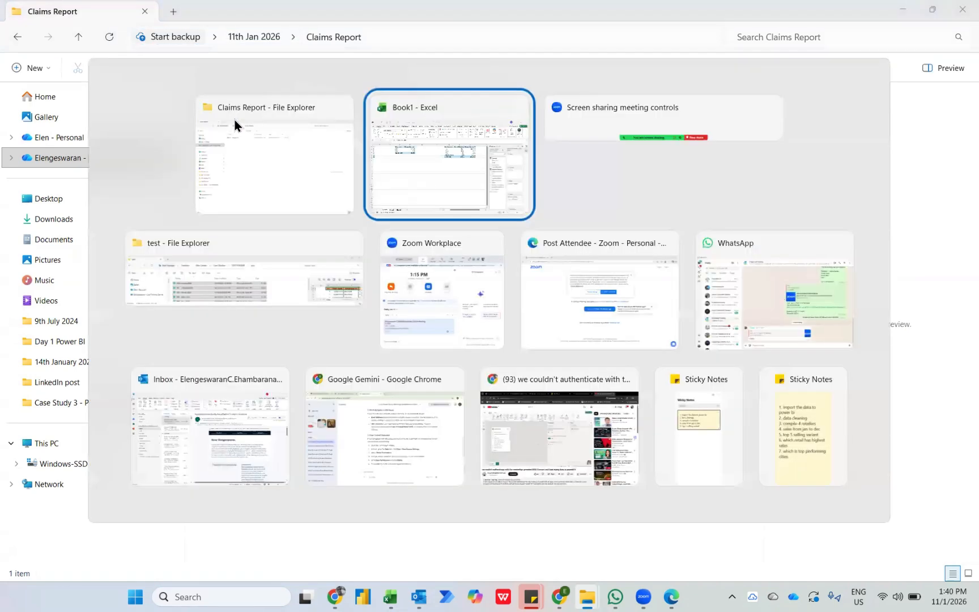
{"action": "right_click", "coordinate": [613, 181]}
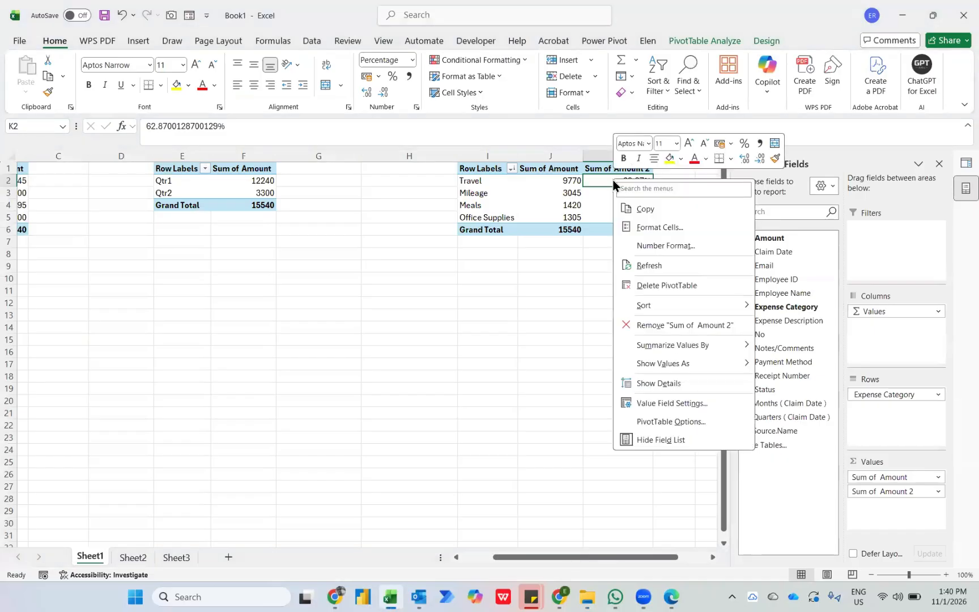
{"action": "left_click", "coordinate": [642, 264]}
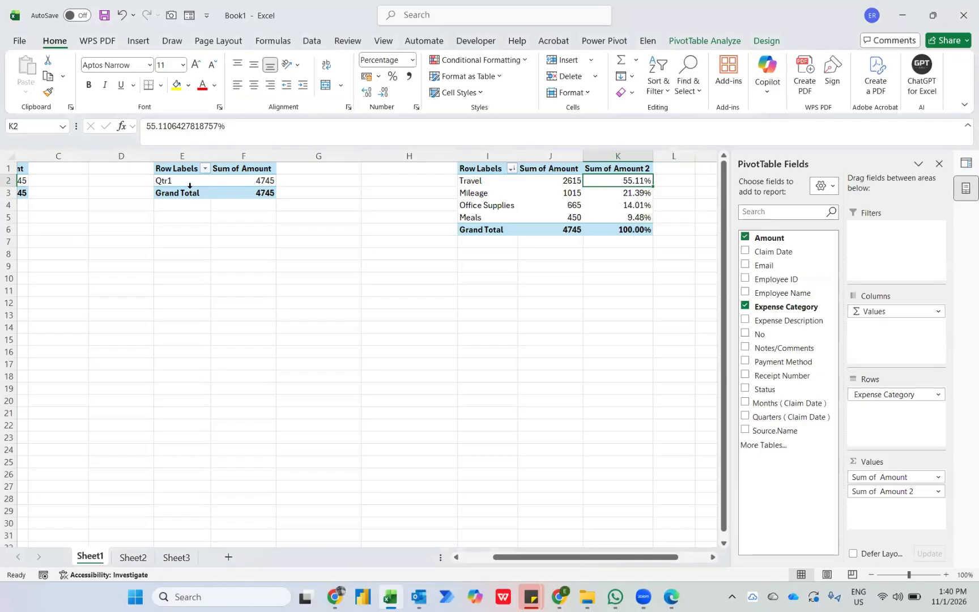
{"action": "scroll", "coordinate": [190, 185], "scroll_direction": "left", "scroll_amount": 2}
{"action": "scroll", "coordinate": [363, 236], "scroll_direction": "right", "scroll_amount": 2}
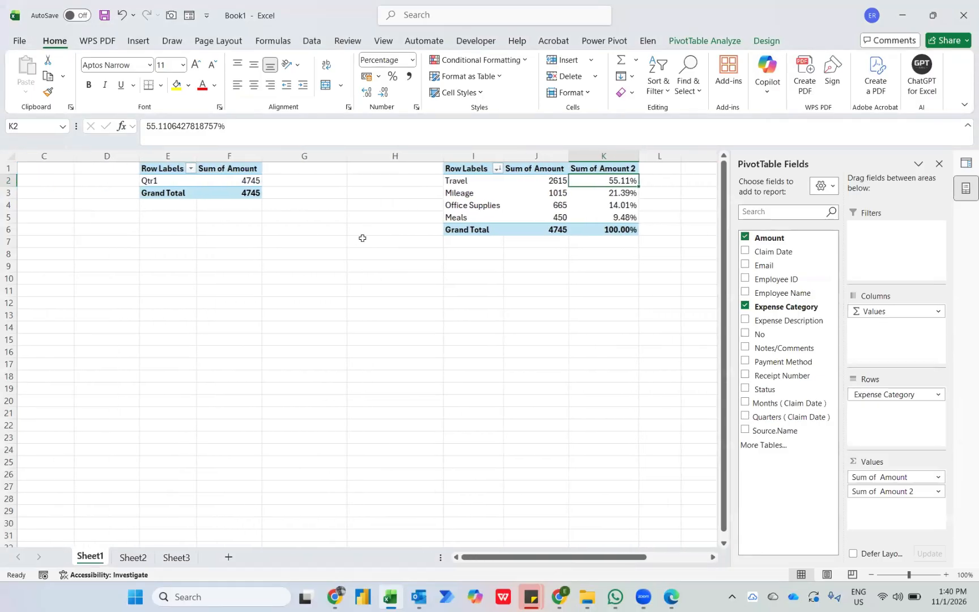
{"action": "mouse_move", "coordinate": [597, 217]}
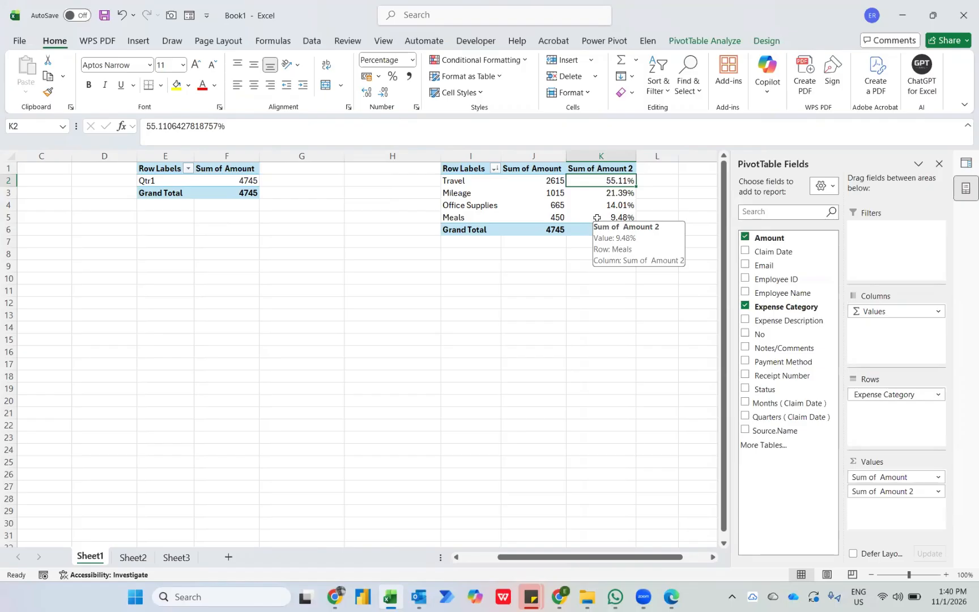
{"action": "key", "text": "ctrl+Home"}
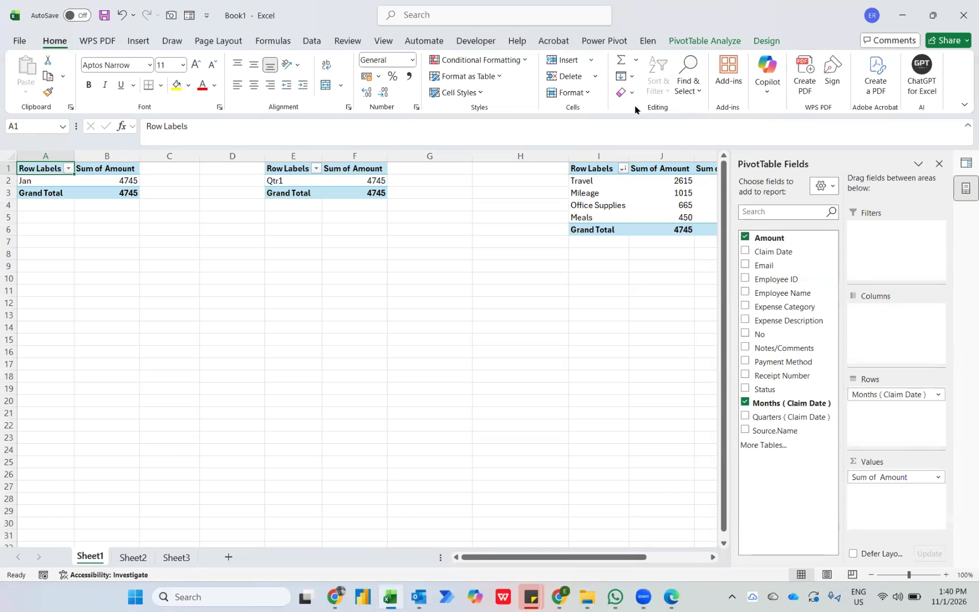
Open the Visual Basic editor and insert a new standard module in the Book1 project.
{"action": "left_click", "coordinate": [704, 40]}
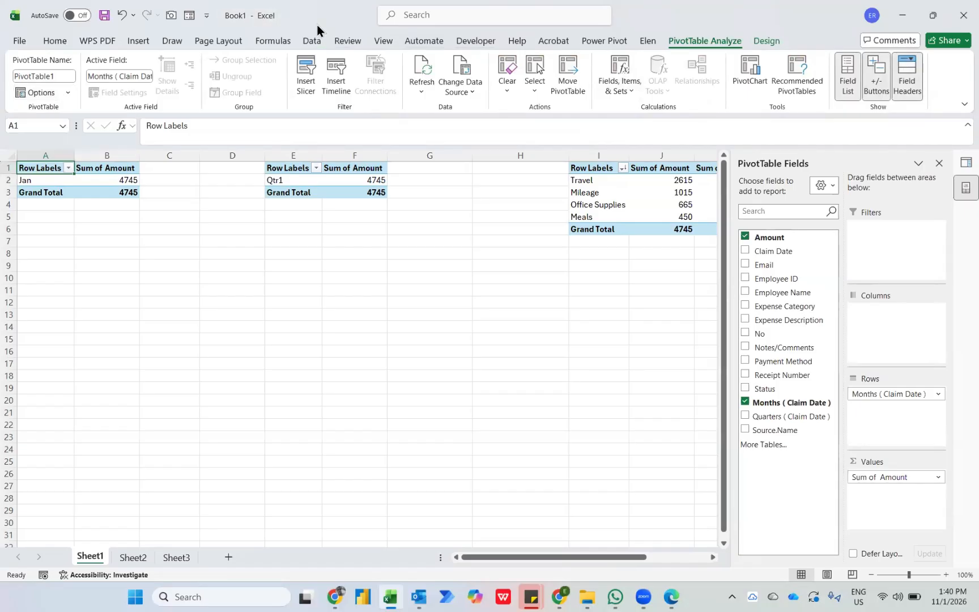
{"action": "left_click", "coordinate": [476, 40]}
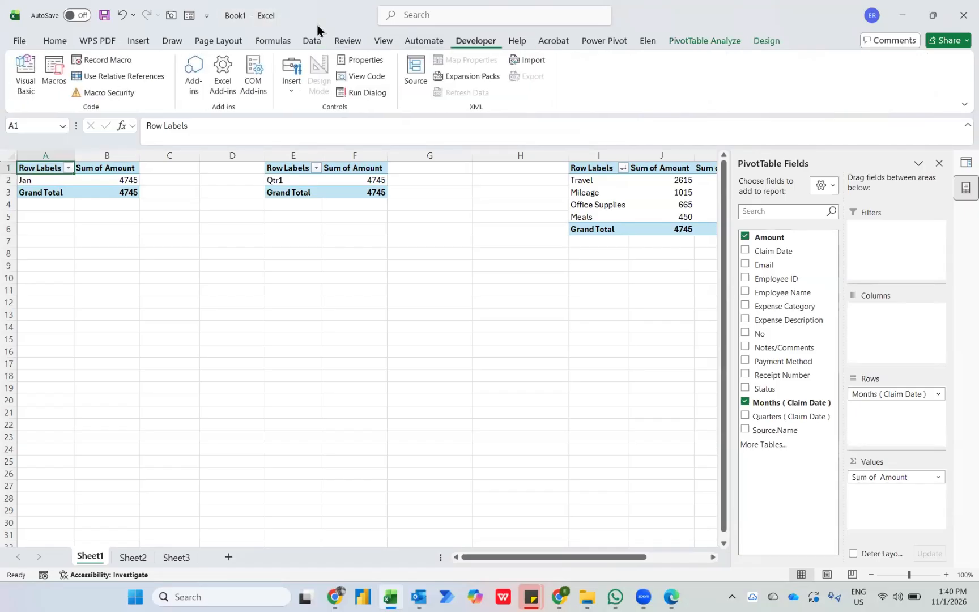
{"action": "left_click", "coordinate": [25, 73]}
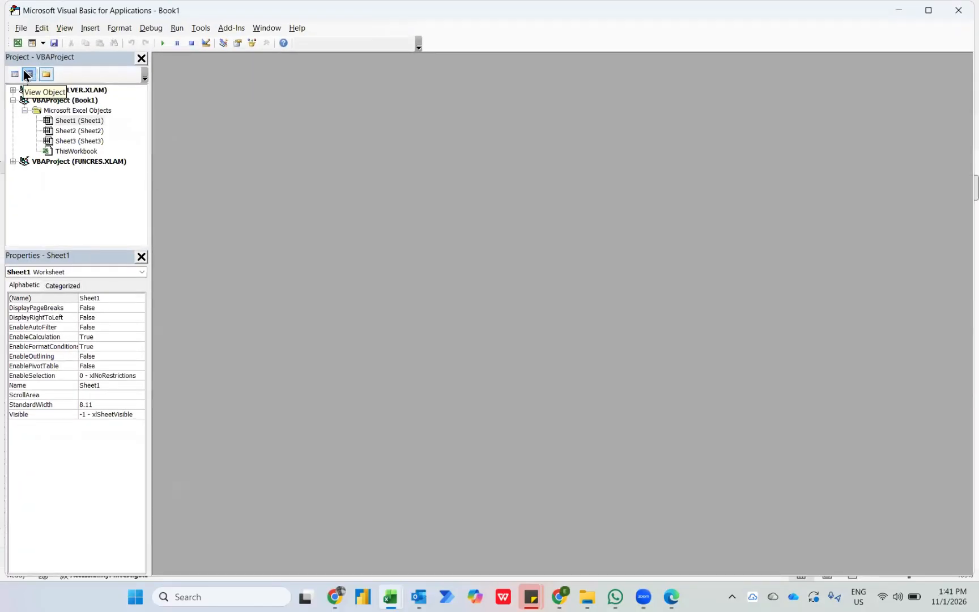
{"action": "left_click", "coordinate": [91, 29]}
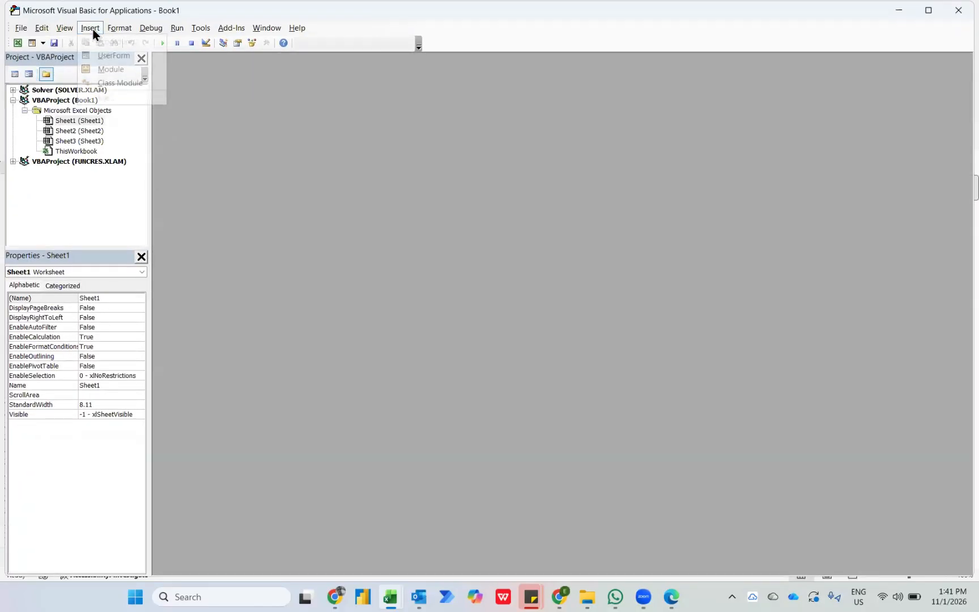
{"action": "left_click", "coordinate": [102, 70]}
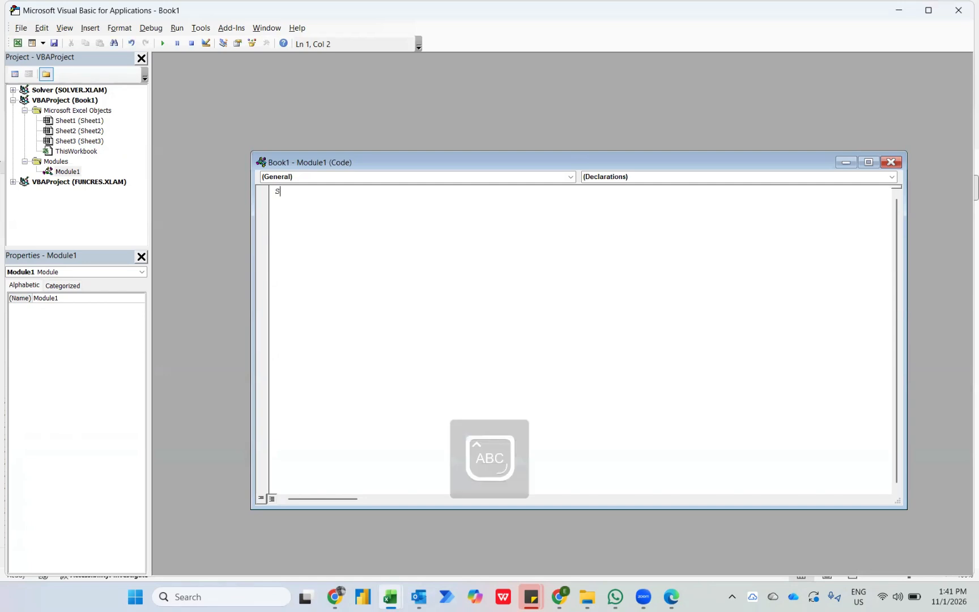
Create a Sub procedure named Refresh in the module and declare the variable abc as PivotTable.
{"action": "type", "text": "Sub Refresh"}
{"action": "key", "text": "Return"}
{"action": "key", "text": "Return"}
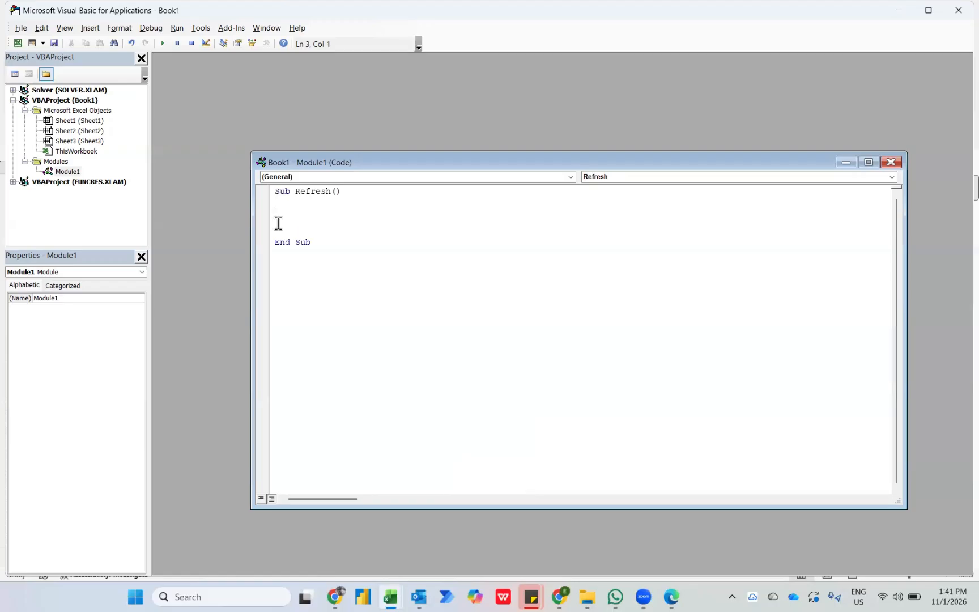
{"action": "type", "text": "Dim abc a"}
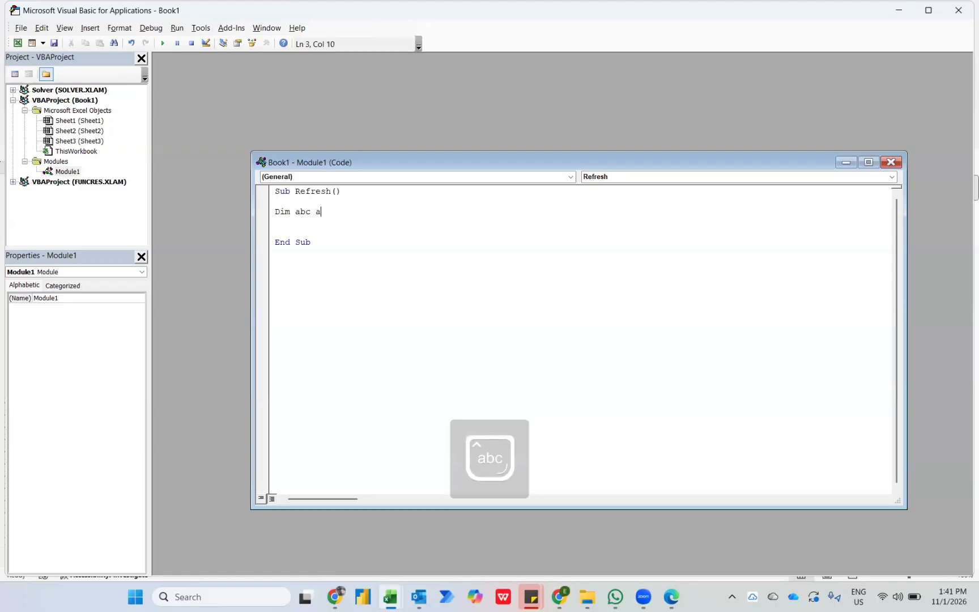
{"action": "type", "text": "s PivotTab"}
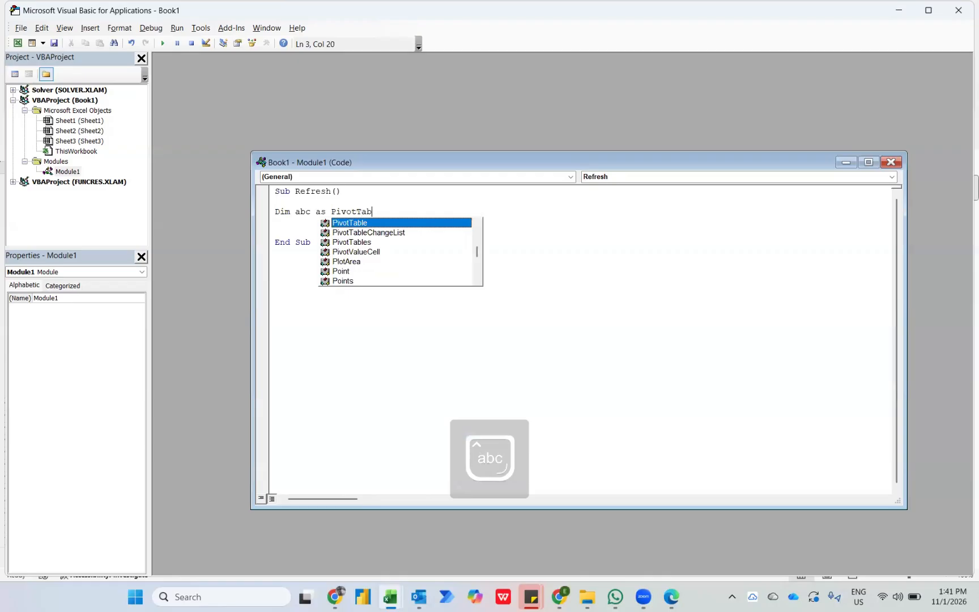
{"action": "key", "text": "Tab"}
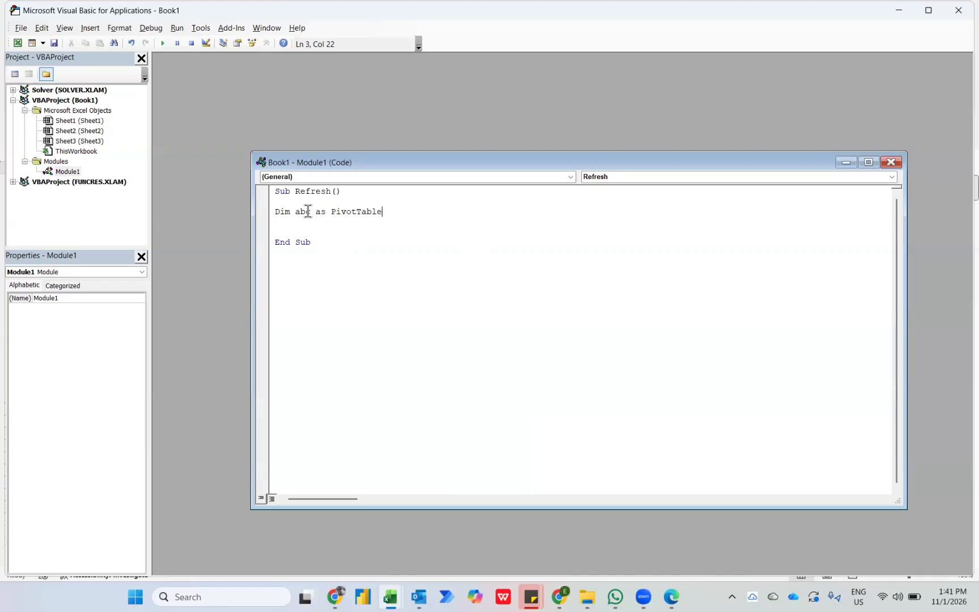
Begin a Set statement below the declaration that assigns abc to Sheets("Sheet1"), checking the worksheet name in the workbook.
{"action": "key", "text": "Return"}
{"action": "key", "text": "Return"}
{"action": "type", "text": "Set abc ="}
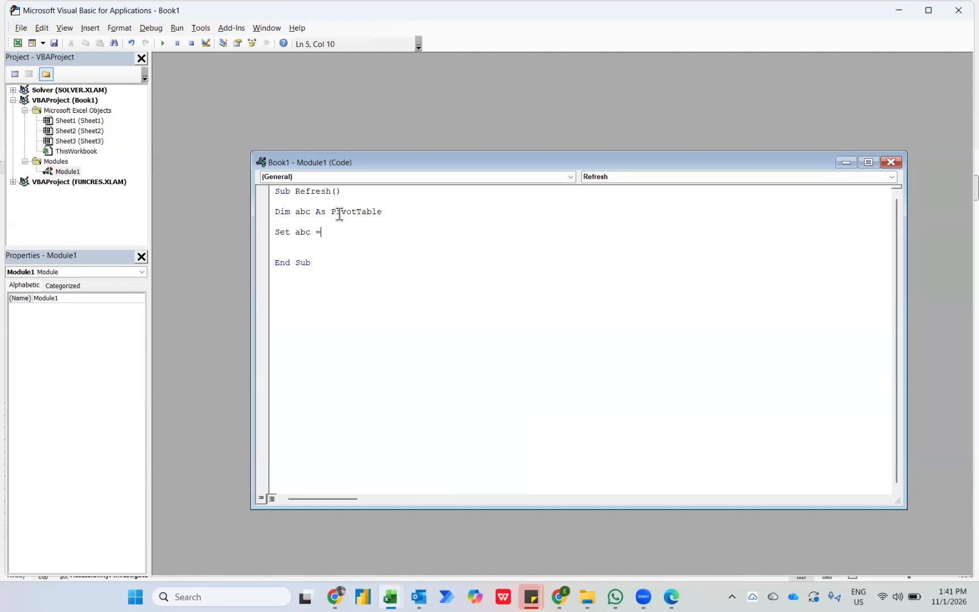
{"action": "type", "text": "Sheets"}
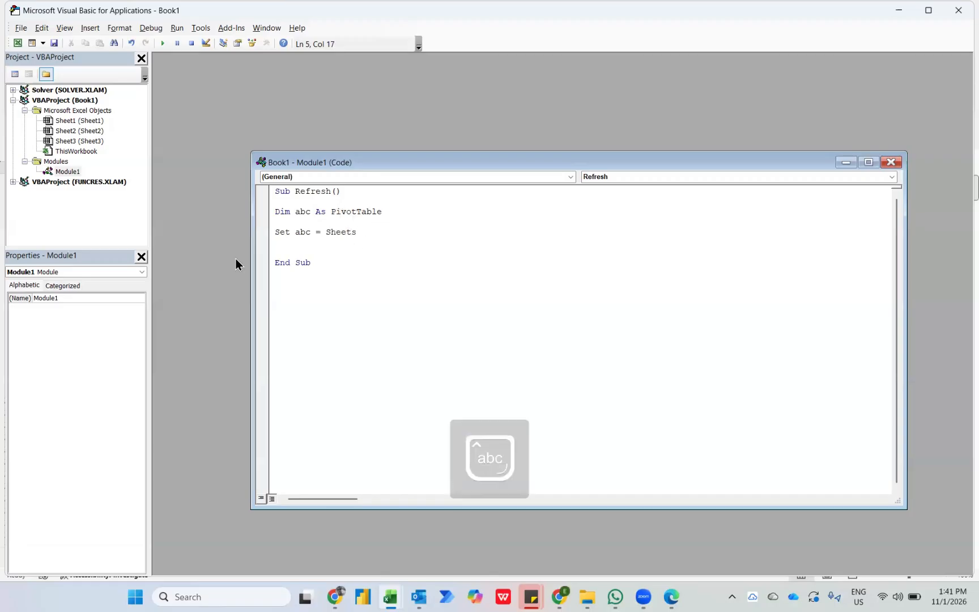
{"action": "type", "text": "(\""}
{"action": "key", "text": "alt+Tab"}
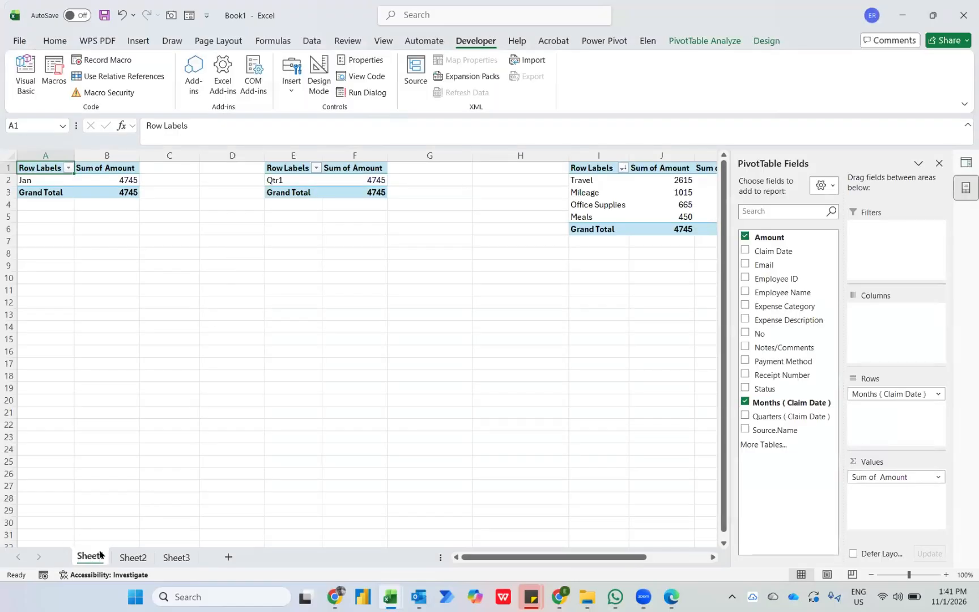
{"action": "key", "text": "alt+Tab"}
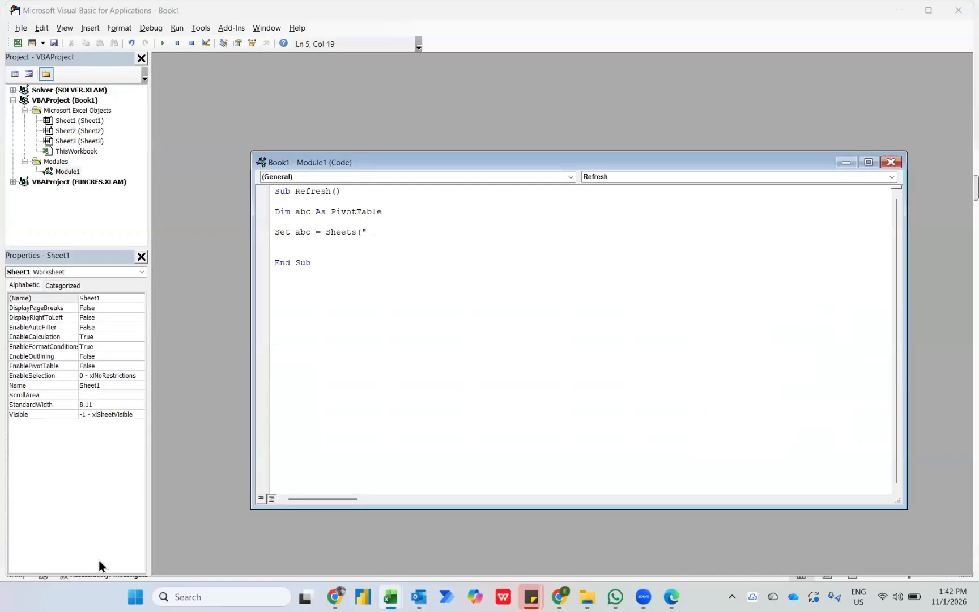
{"action": "type", "text": "Sheet"}
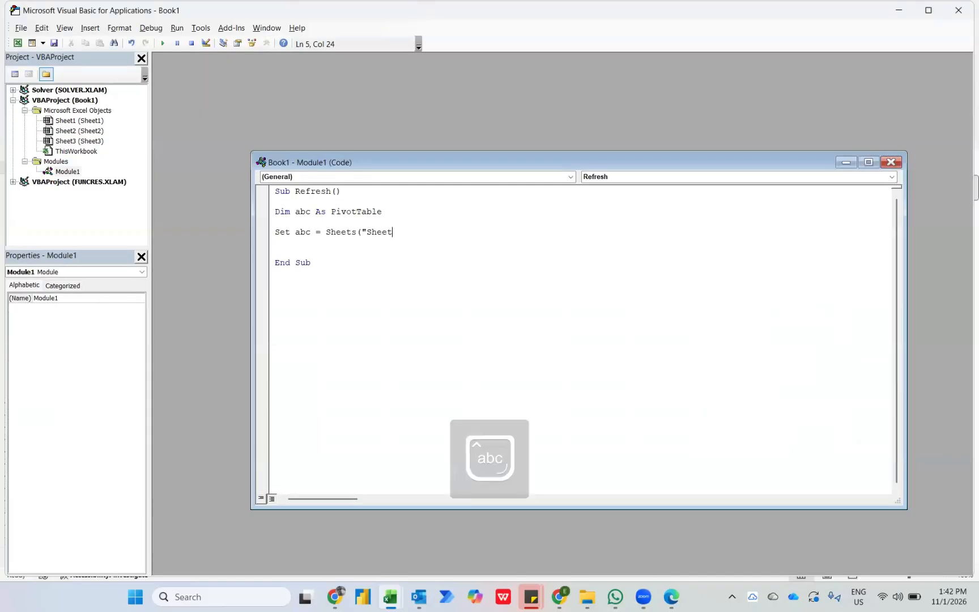
{"action": "type", "text": "1\")."}
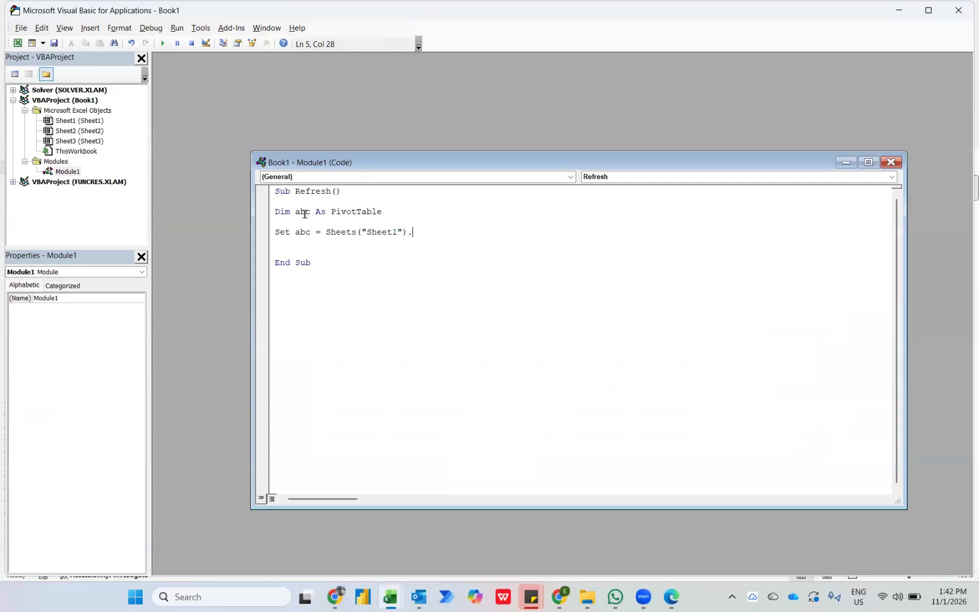
Complete the Set statement with .PivotTables("PivotTable1"), copying the name of the monthly PivotTable from the workbook.
{"action": "type", "text": "PivotTables"}
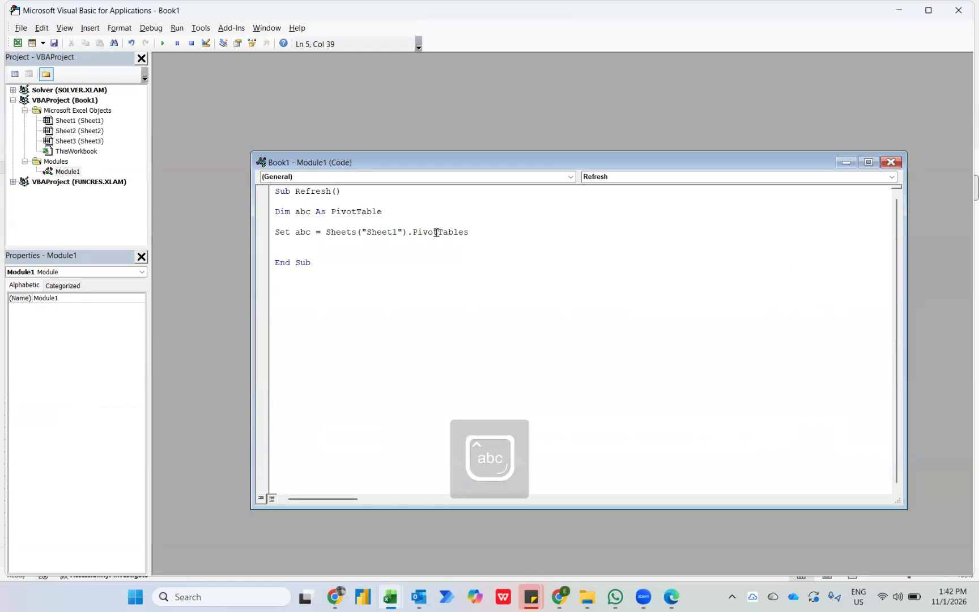
{"action": "type", "text": "("}
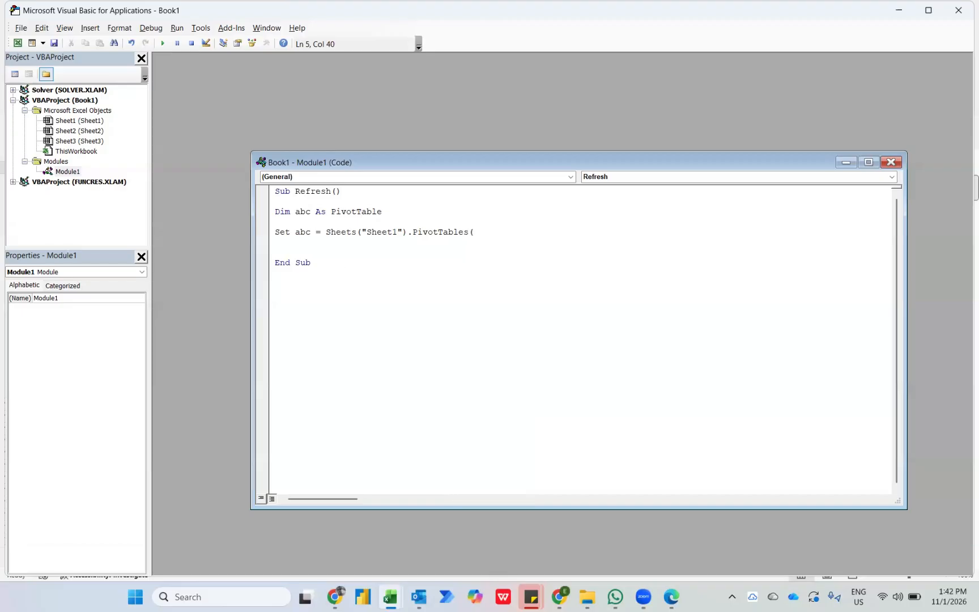
{"action": "type", "text": "\""}
{"action": "key", "text": "alt+Tab"}
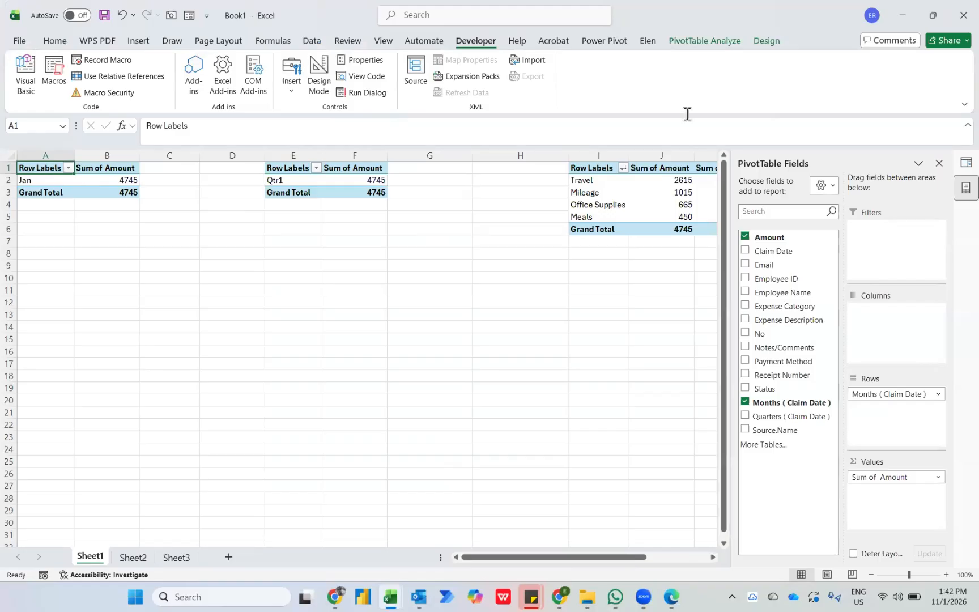
{"action": "left_click", "coordinate": [704, 40]}
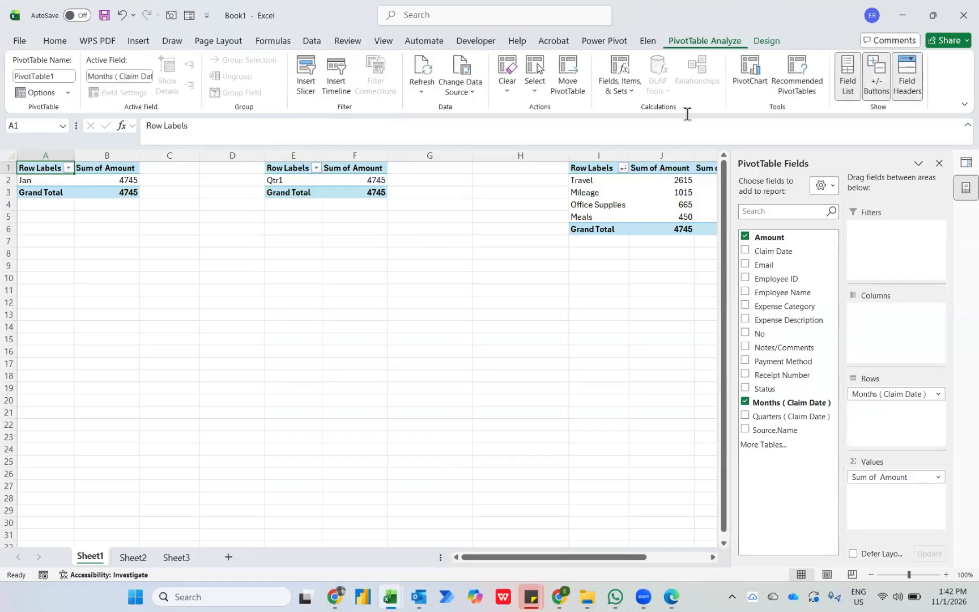
{"action": "left_click", "coordinate": [56, 77]}
{"action": "key", "text": "ctrl+c"}
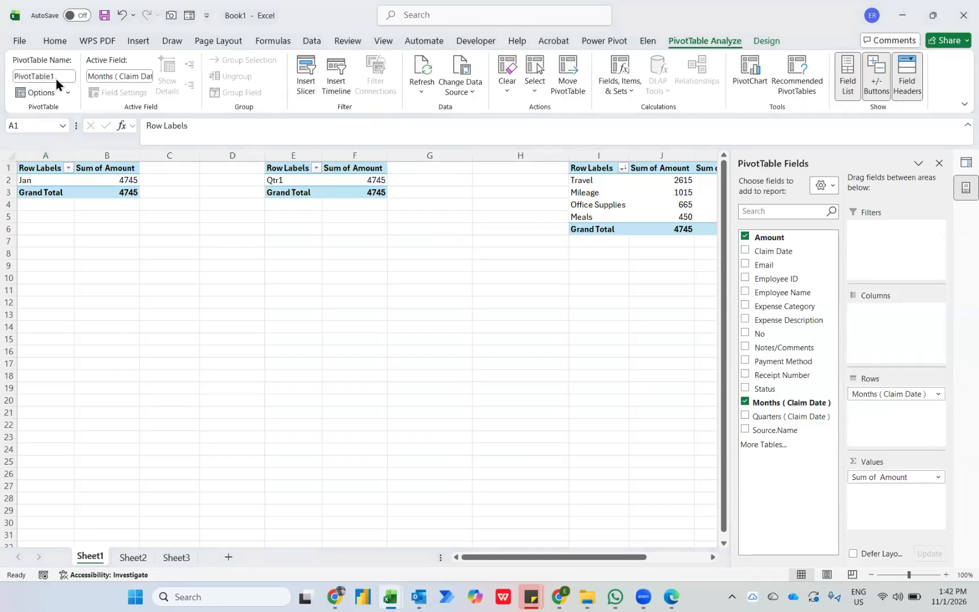
{"action": "key", "text": "alt+F11"}
{"action": "key", "text": "BackSpace"}
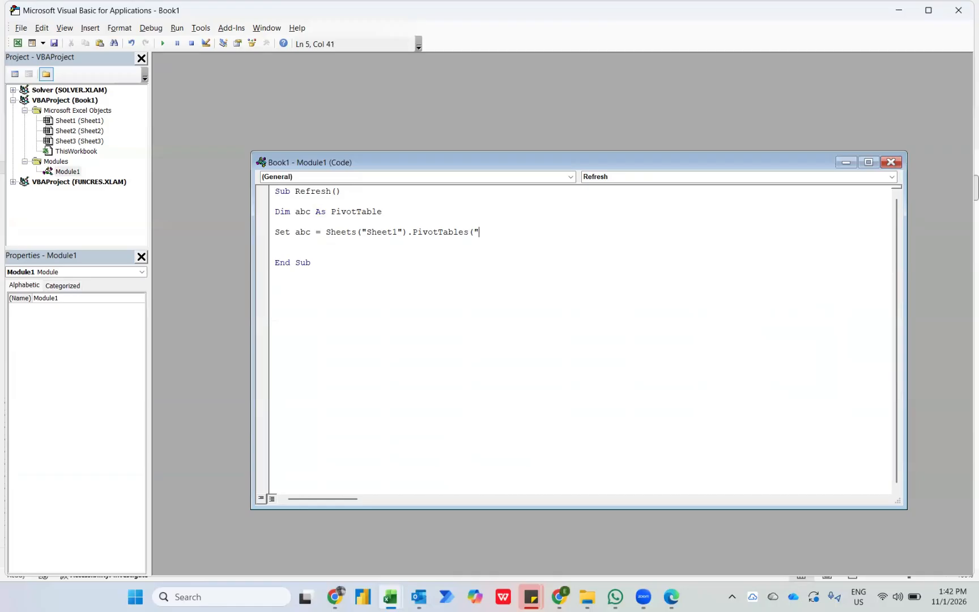
{"action": "key", "text": "ctrl+v"}
{"action": "type", "text": "\")"}
{"action": "key", "text": "Return"}
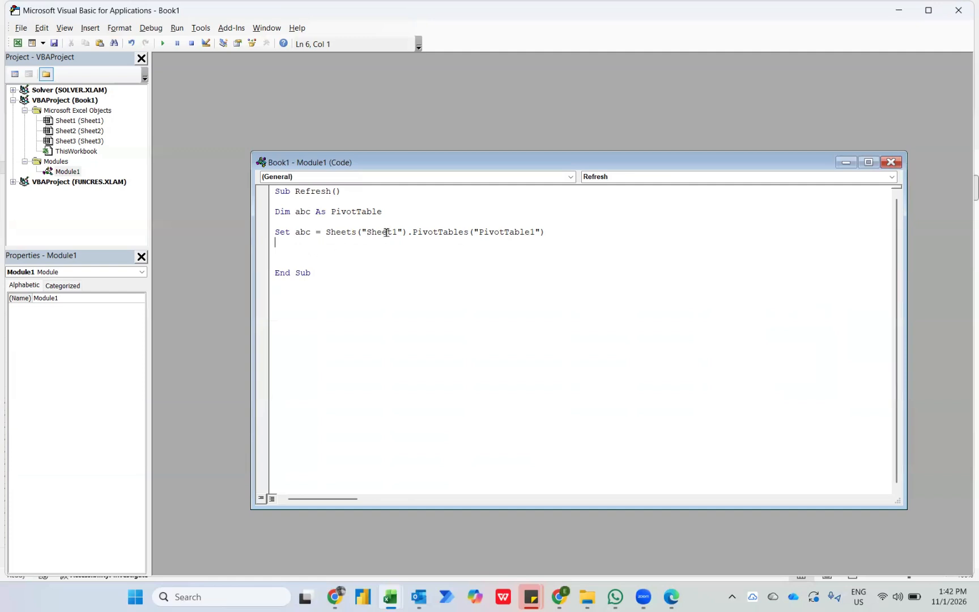
Add the line abc.RefreshTable below the Set statement and run the Refresh macro.
{"action": "key", "text": "Return"}
{"action": "type", "text": "abc.r"}
{"action": "key", "text": "Down"}
{"action": "key", "text": "Down"}
{"action": "key", "text": "Down"}
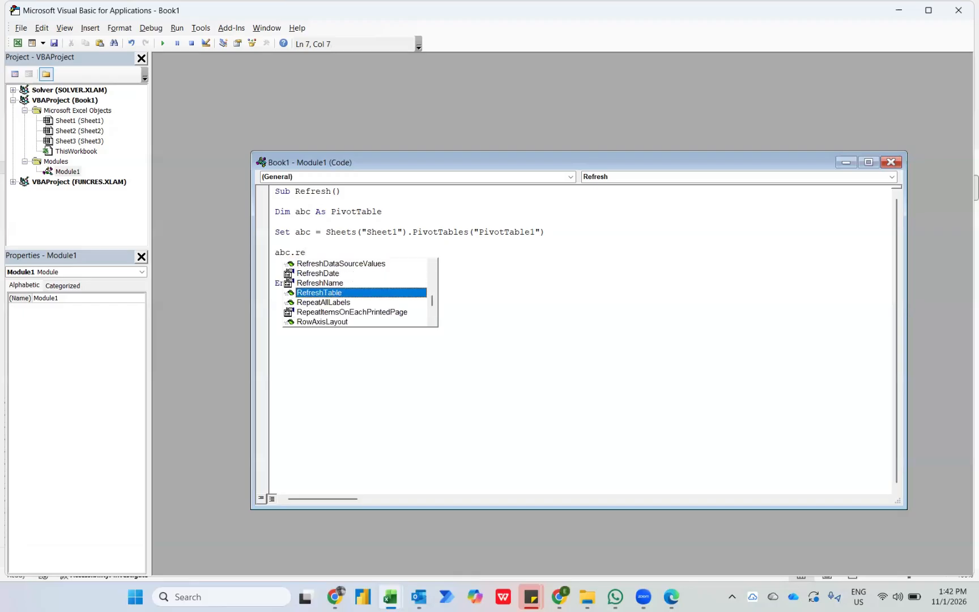
{"action": "key", "text": "Tab"}
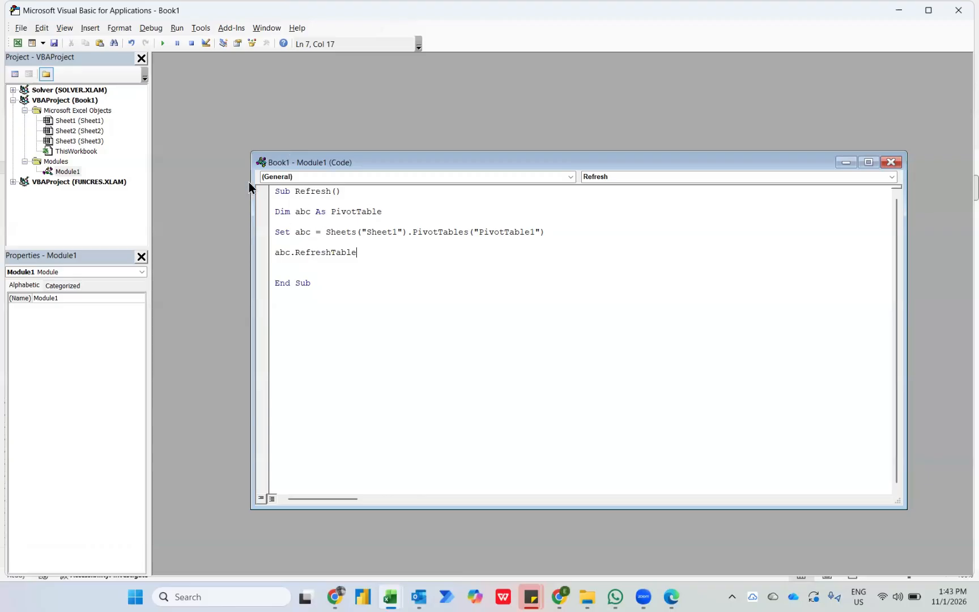
{"action": "left_click", "coordinate": [162, 43]}
Try running the macro with Sheets shortened to Sheet in the Set statement, and restore the word to Sheets.
{"action": "left_click", "coordinate": [346, 233]}
{"action": "key", "text": "BackSpace"}
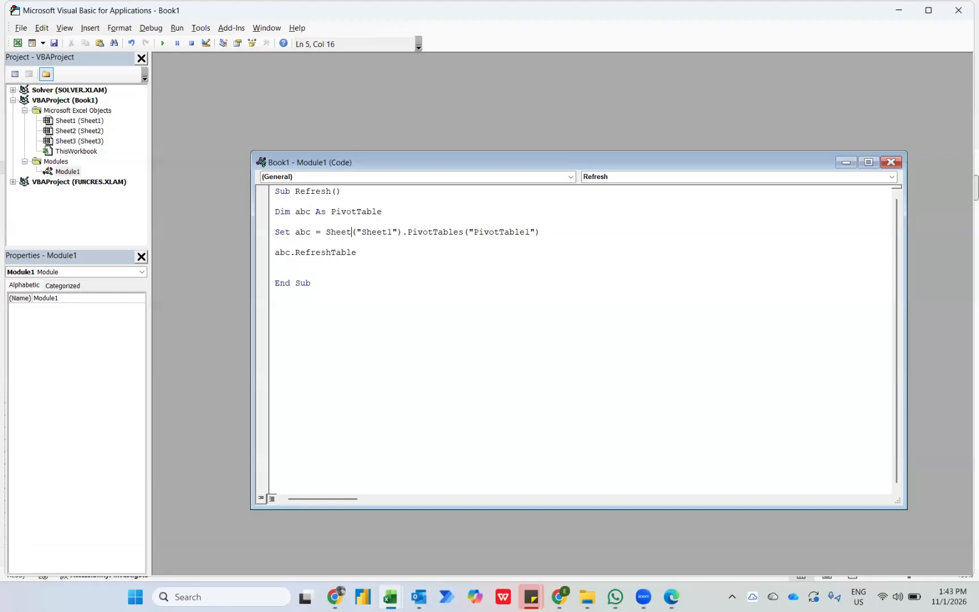
{"action": "left_click", "coordinate": [163, 44]}
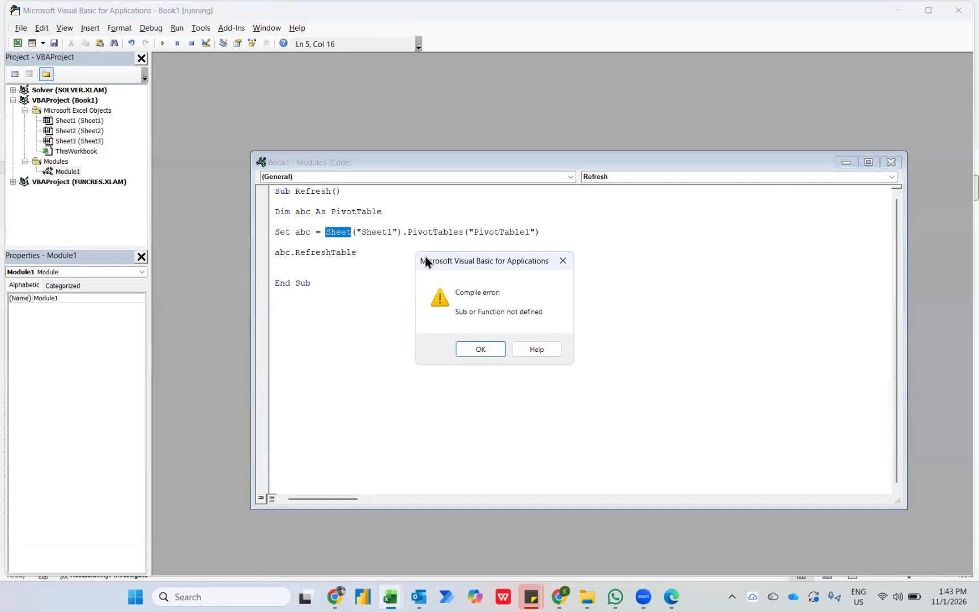
{"action": "key", "text": "super+shift+s"}
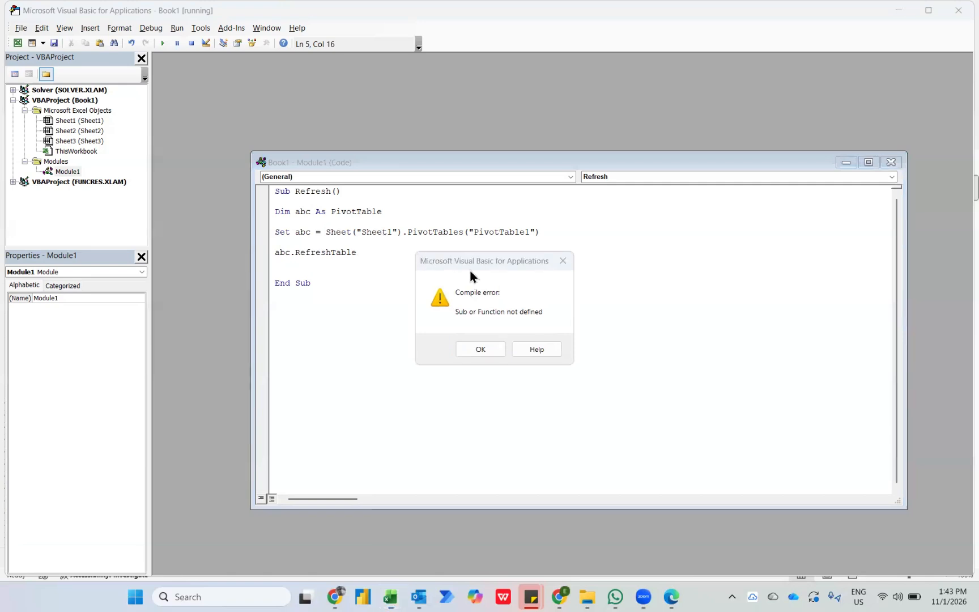
{"action": "left_click", "coordinate": [474, 348]}
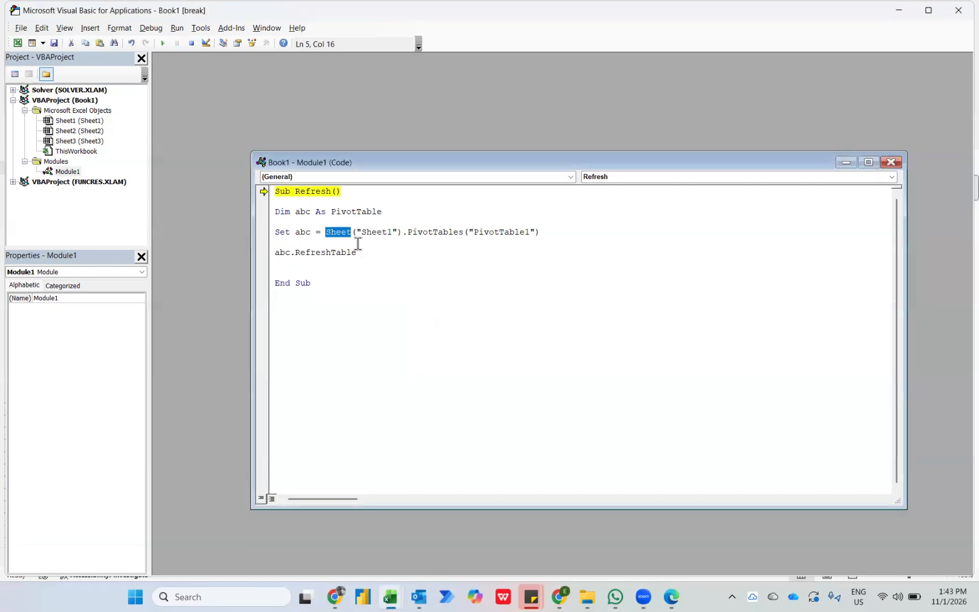
{"action": "key", "text": "End"}
{"action": "left_click", "coordinate": [351, 232]}
{"action": "type", "text": "s"}
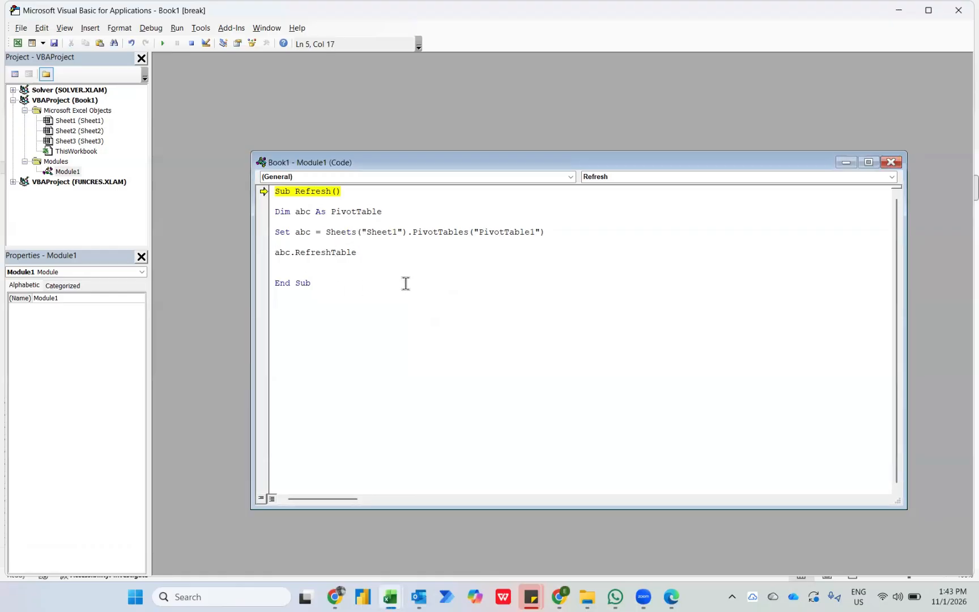
Try running the macro with PivotTables shortened to PivotTable, and restore the word to PivotTables.
{"action": "left_click", "coordinate": [468, 232]}
{"action": "key", "text": "BackSpace"}
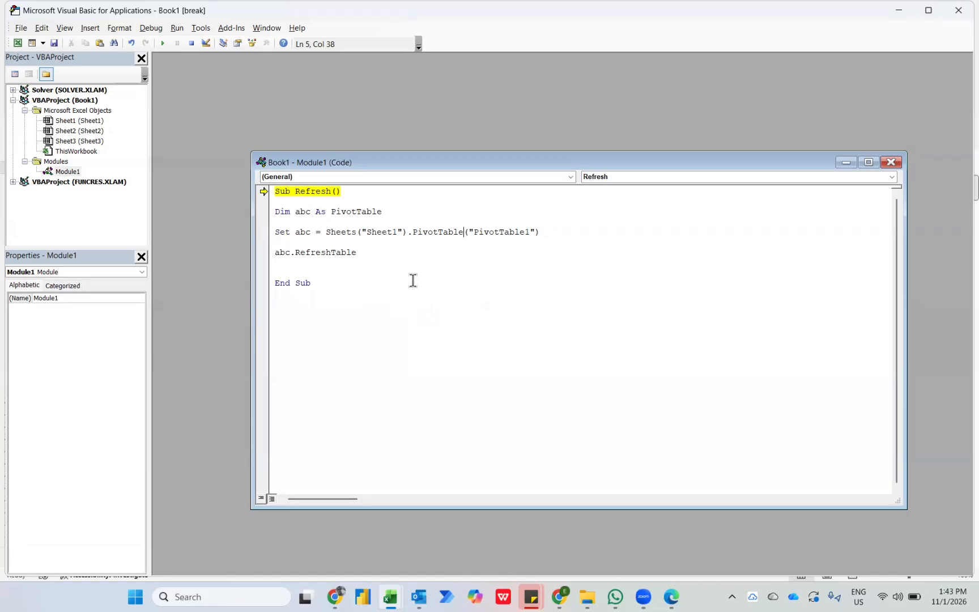
{"action": "left_click", "coordinate": [162, 43]}
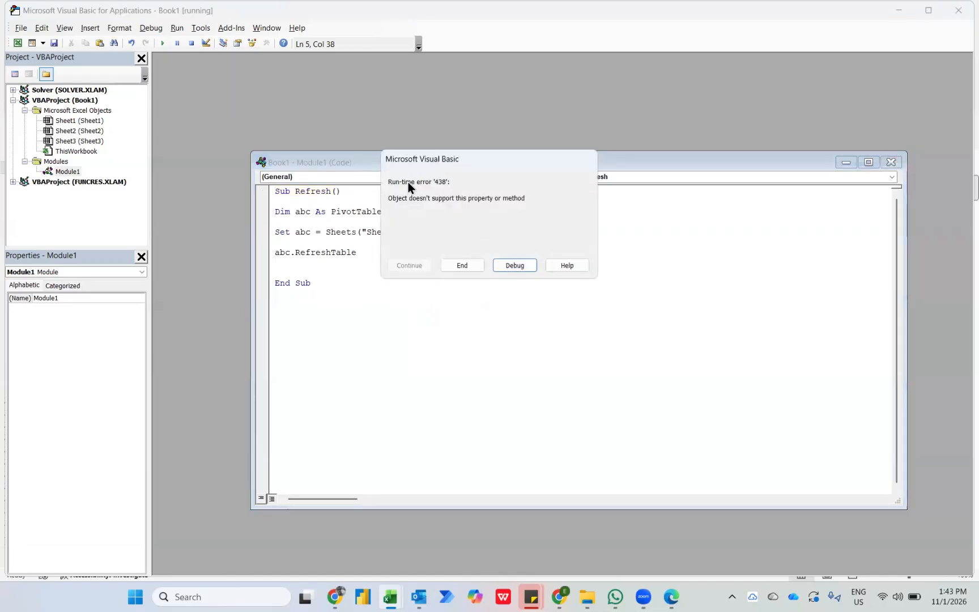
{"action": "left_click", "coordinate": [509, 264]}
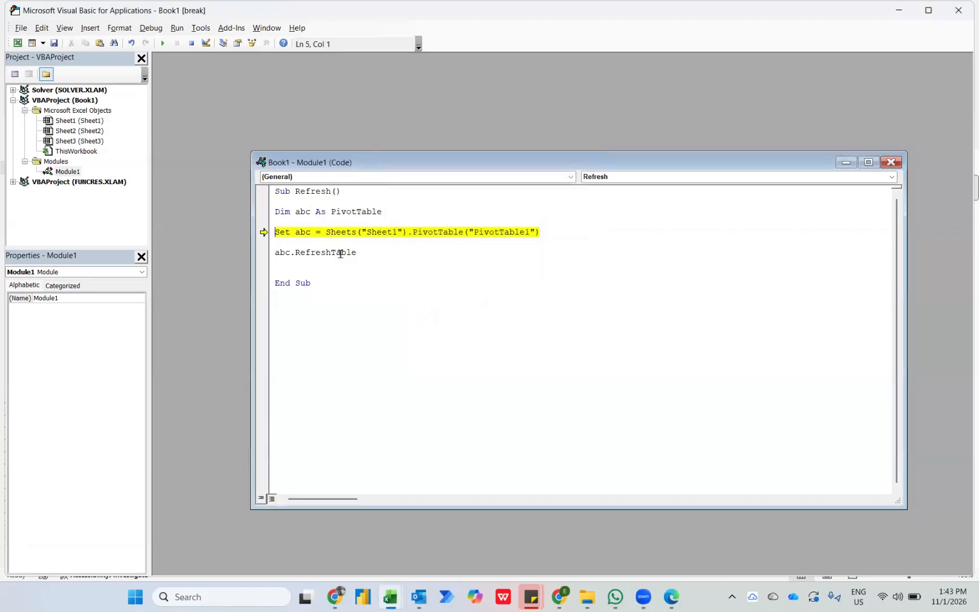
{"action": "left_click", "coordinate": [464, 234]}
{"action": "type", "text": "s"}
Try running the macro without the closing quotation mark after Sheet1, and restore the mark and rerun the macro.
{"action": "left_click", "coordinate": [403, 232]}
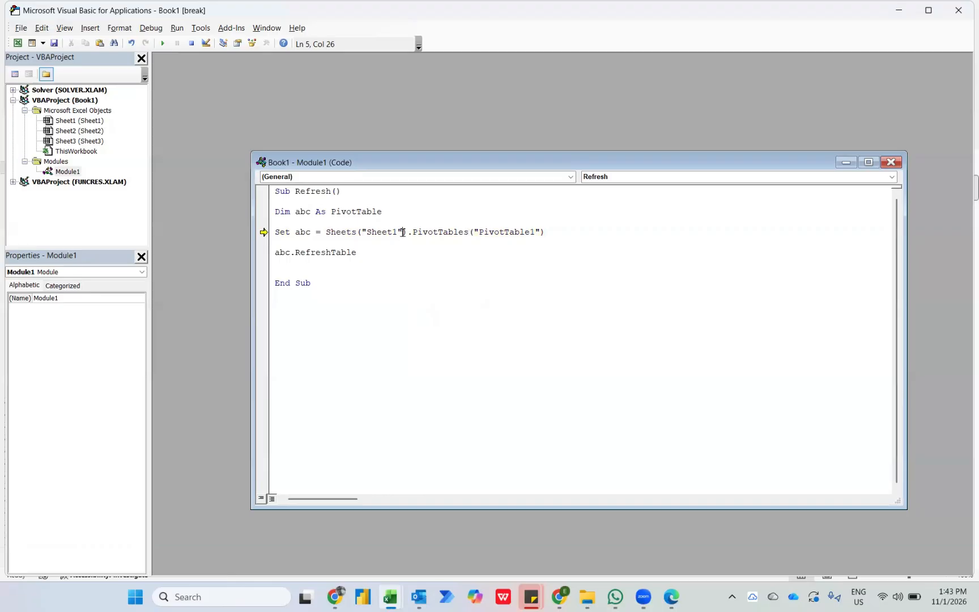
{"action": "key", "text": "BackSpace"}
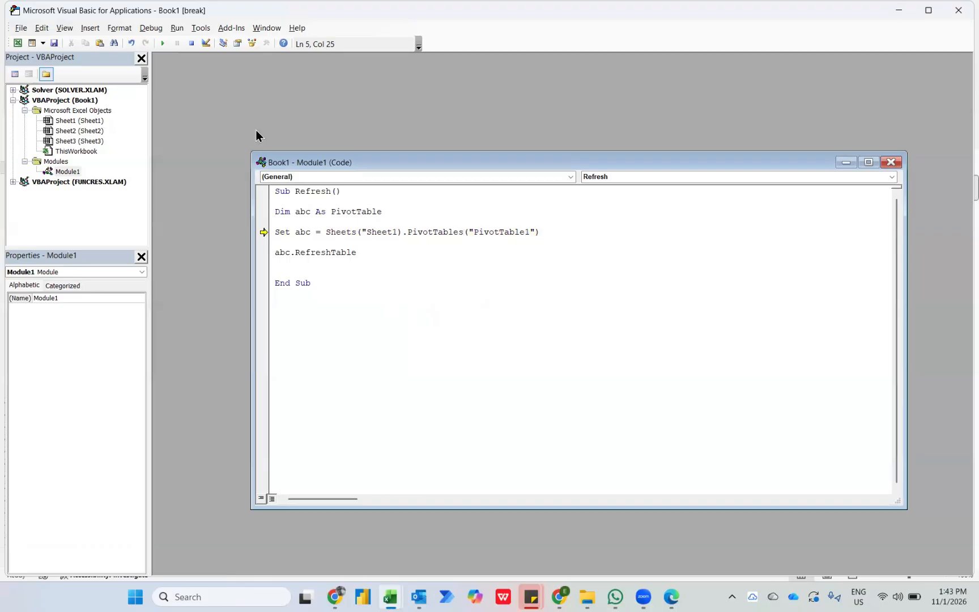
{"action": "left_click", "coordinate": [162, 46]}
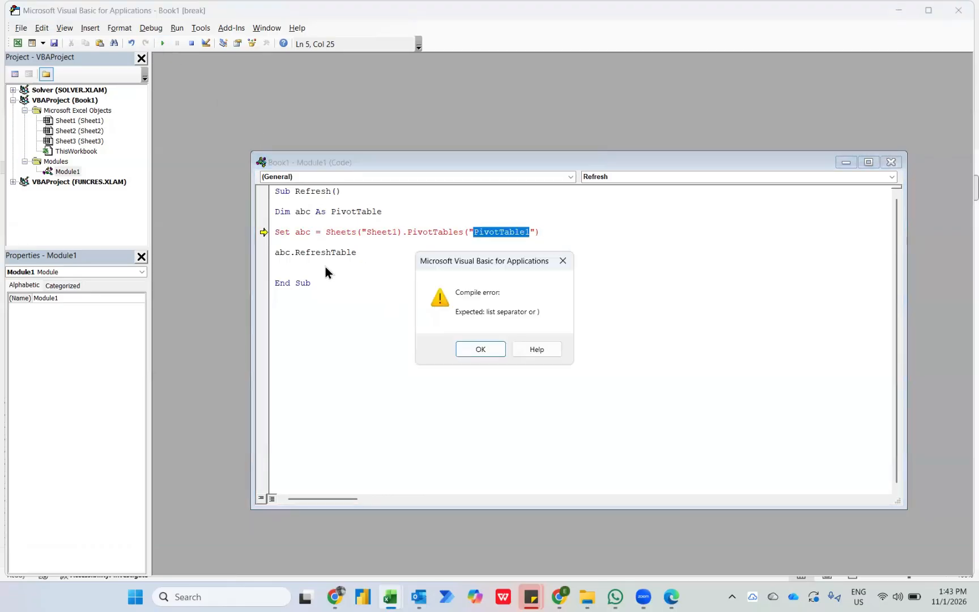
{"action": "left_click", "coordinate": [470, 351]}
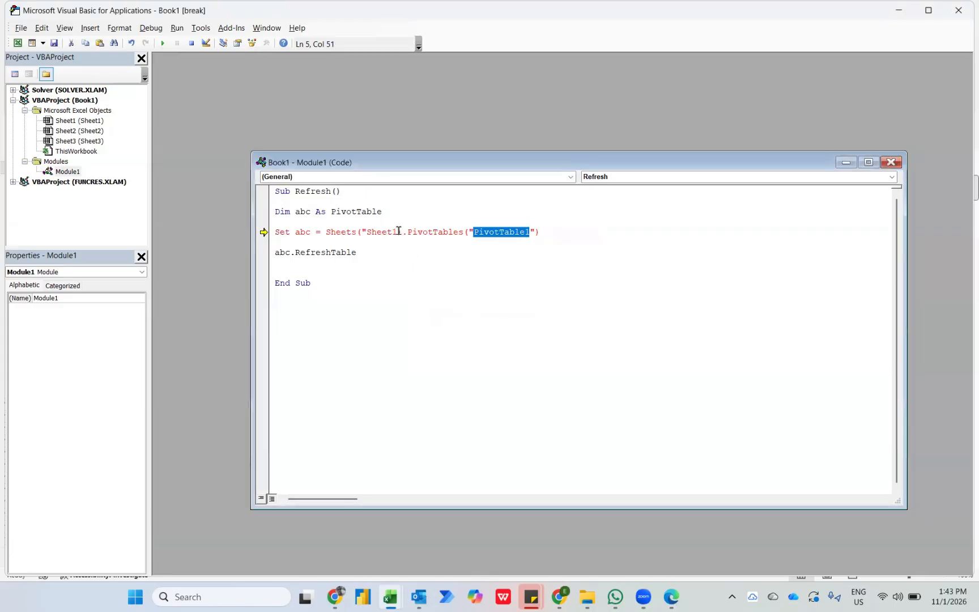
{"action": "left_click", "coordinate": [398, 232]}
{"action": "type", "text": "\""}
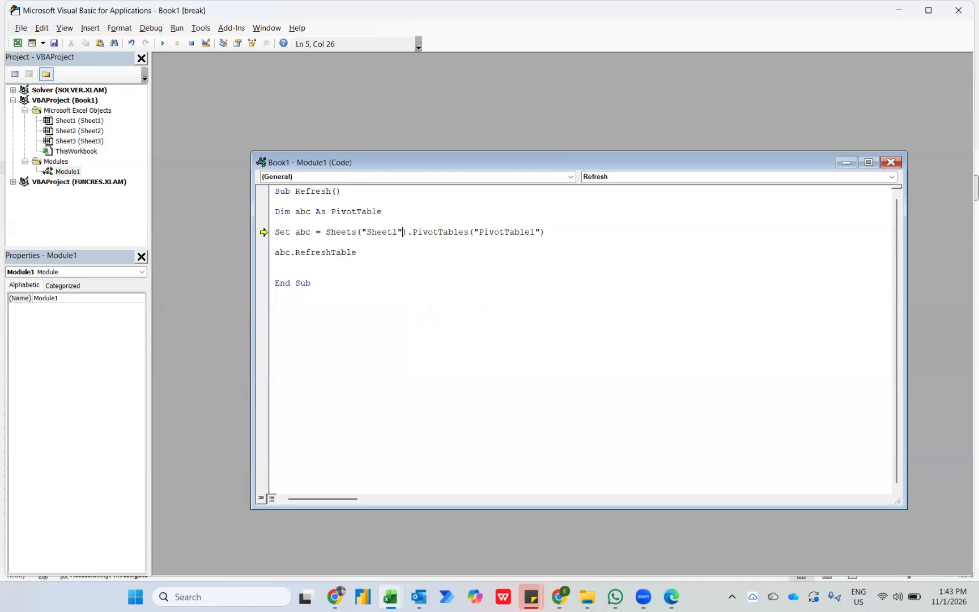
{"action": "left_click", "coordinate": [163, 43]}
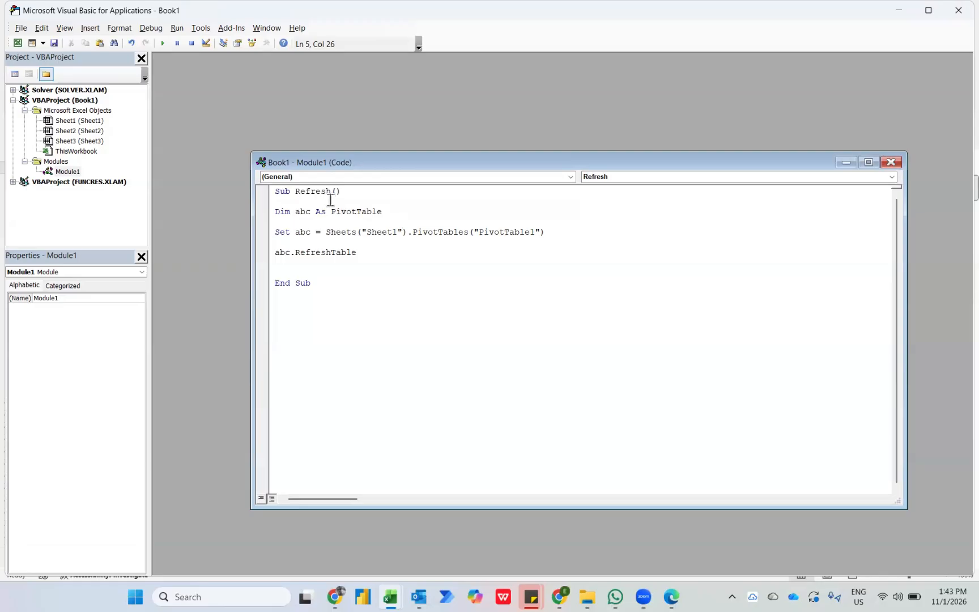
Insert the comment 'any vba normally with start with sub directly below the Sub Refresh() line.
{"action": "left_click", "coordinate": [362, 200]}
{"action": "key", "text": "Return"}
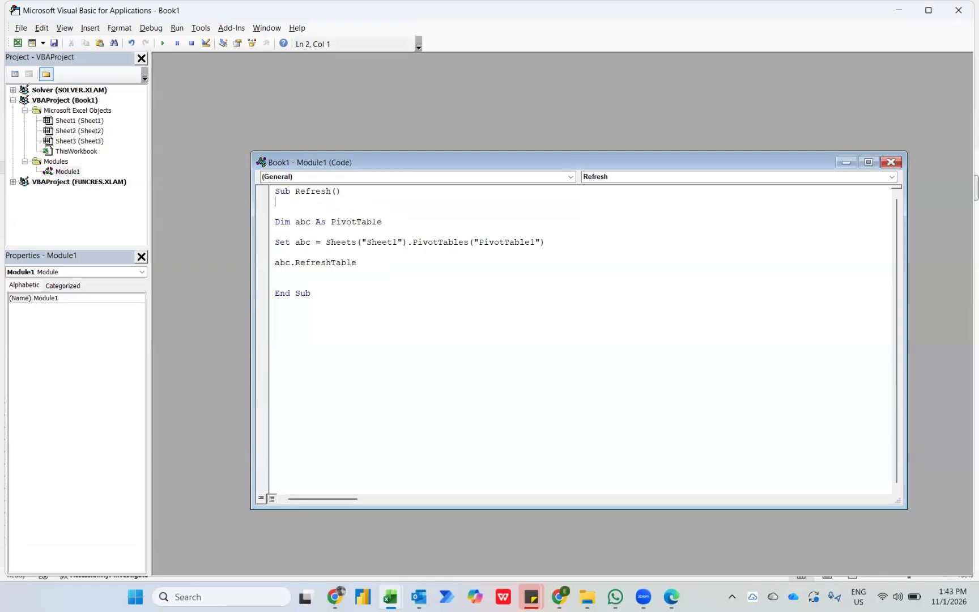
{"action": "type", "text": "'any vba normally with start with sub"}
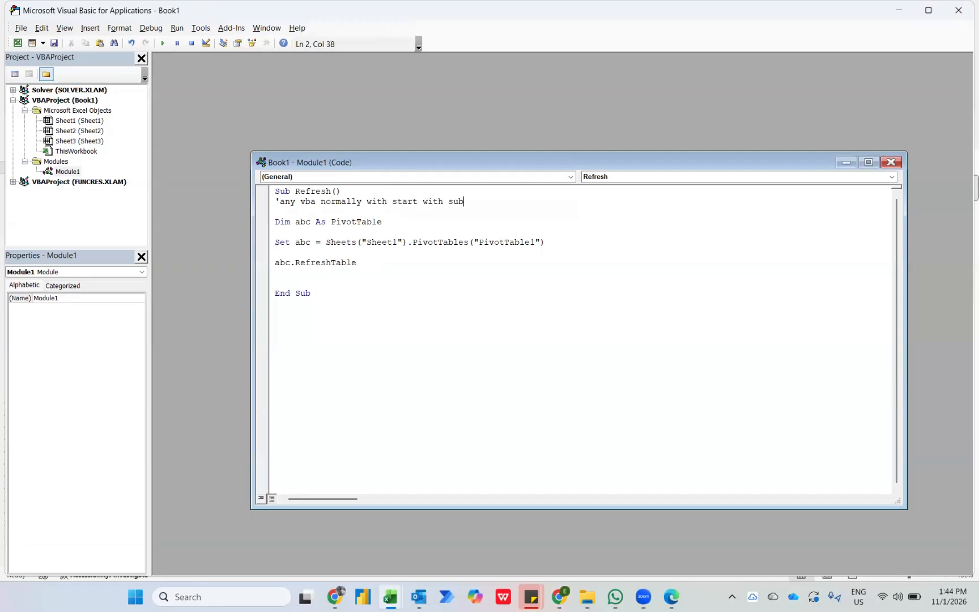
{"action": "key", "text": "Return"}
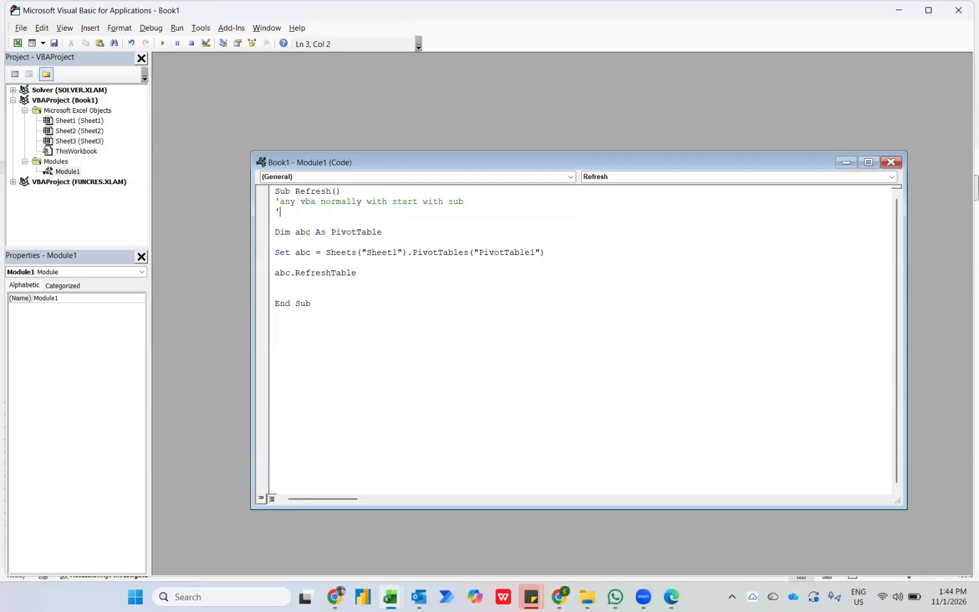
Add a second comment line reading ' sub - sub procedure below the first comment.
{"action": "type", "text": "' sub - sub procedure"}
{"action": "key", "text": "Return"}
Add a third comment line reading 'sub refresh ... the name of this vba code is refresh.
{"action": "type", "text": "'"}
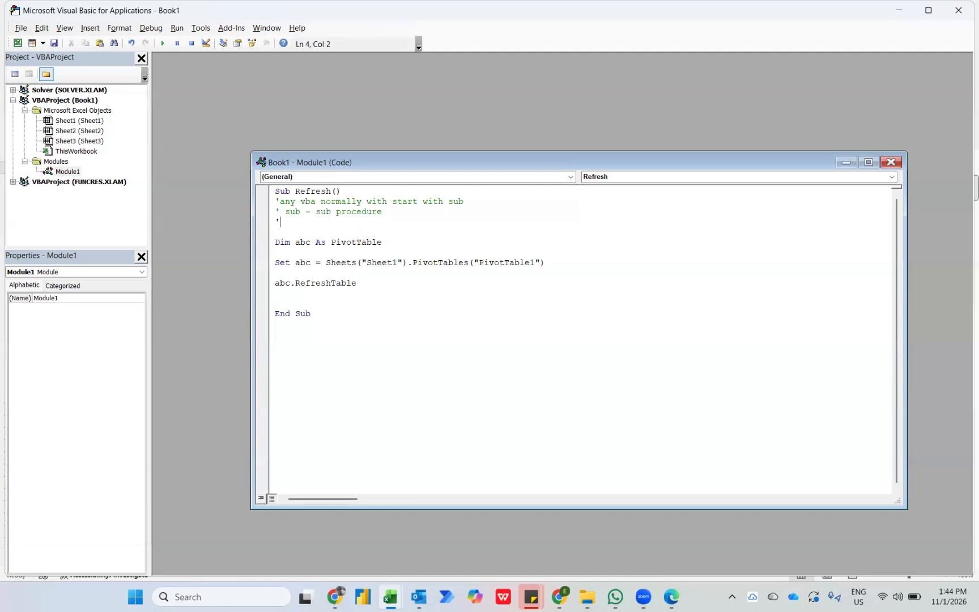
{"action": "type", "text": "sub refresh ... the name of this vba code i"}
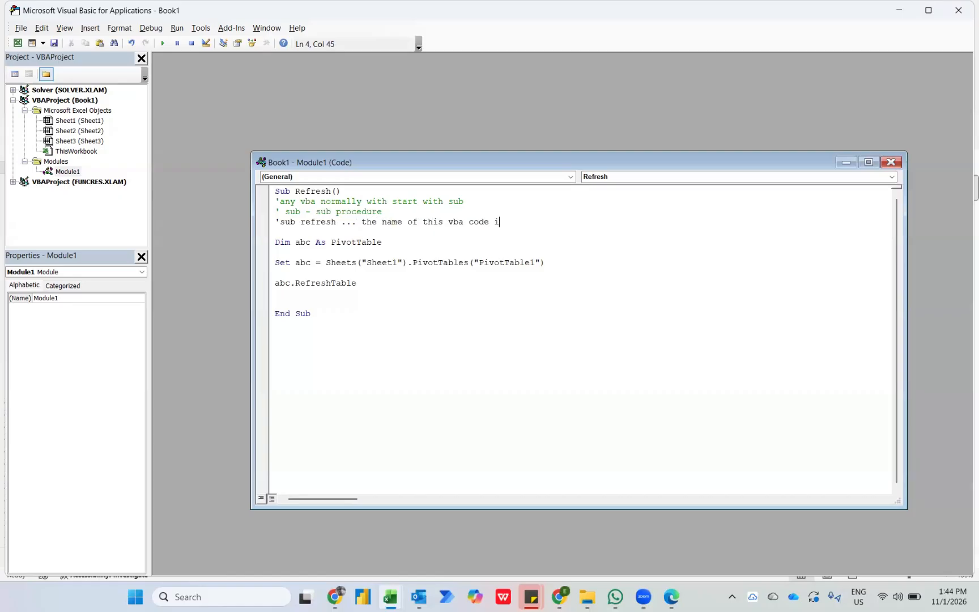
{"action": "type", "text": "s refresh"}
{"action": "key", "text": "Return"}
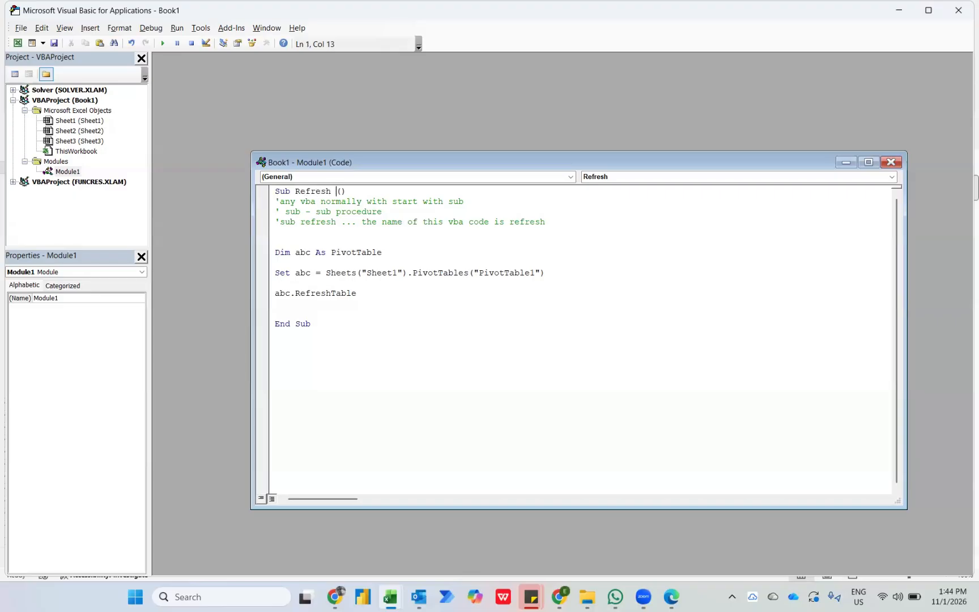
Insert the comment ' dim ... dimension directly below the Dim abc As PivotTable line.
{"action": "key", "text": "BackSpace"}
{"action": "key", "text": "Return"}
{"action": "type", "text": "' "}
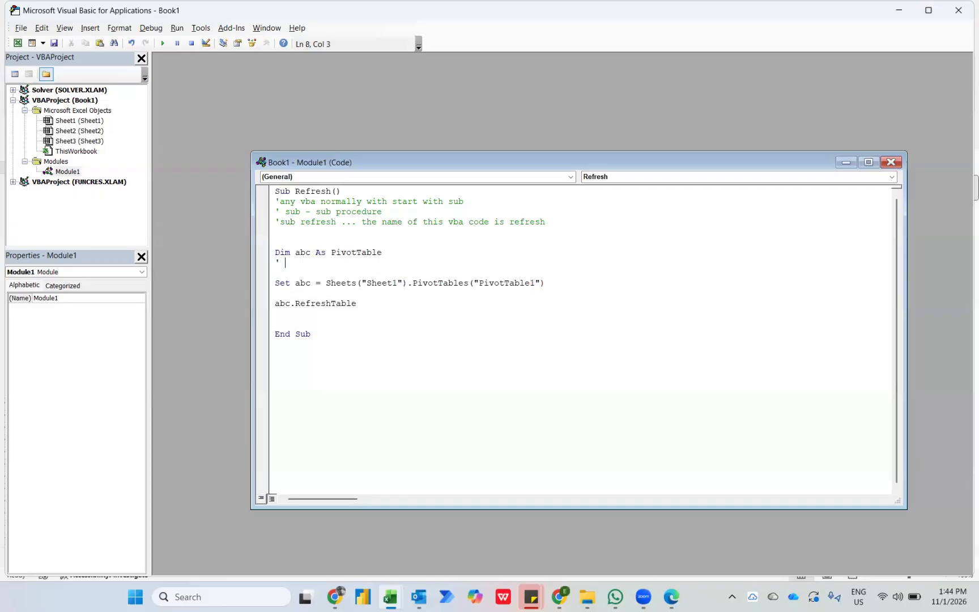
{"action": "type", "text": "dim ... dimension"}
{"action": "key", "text": "Return"}
Add a second comment below the Dim line reading ' dim = declaring.
{"action": "type", "text": "'"}
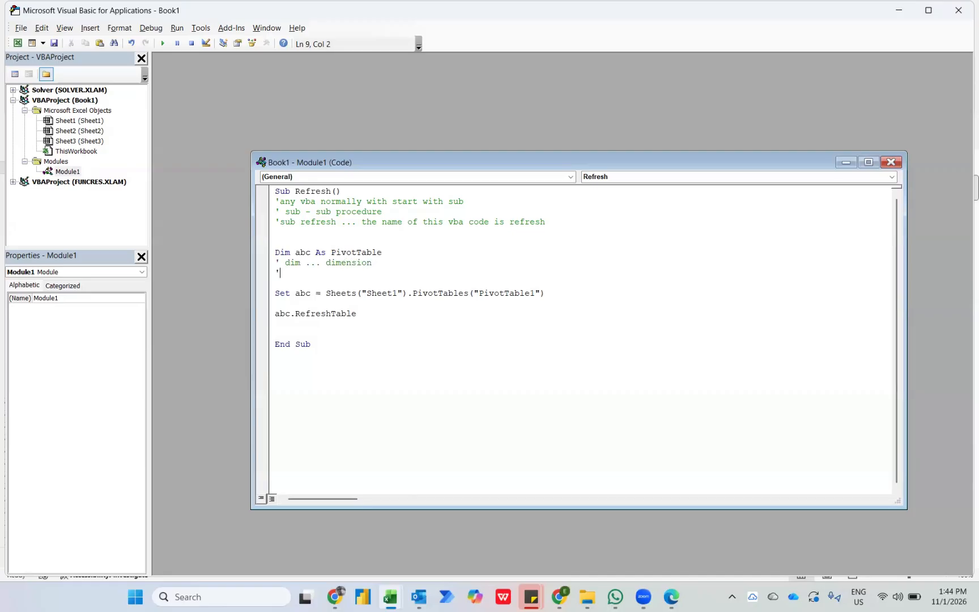
{"action": "type", "text": " dim = declea"}
{"action": "key", "text": "BackSpace"}
{"action": "type", "text": "aring"}
{"action": "key", "text": "Return"}
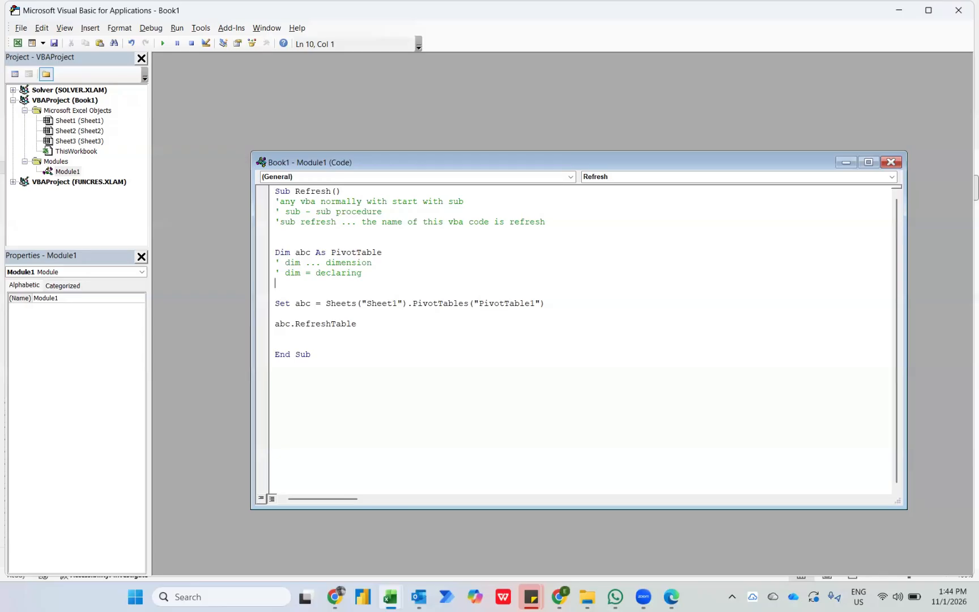
Add a third comment below the Dim line reading ' declaring abc to be treated like pivot table.
{"action": "type", "text": "; dim"}
{"action": "key", "text": "BackSpace"}
{"action": "key", "text": "BackSpace"}
{"action": "key", "text": "BackSpace"}
{"action": "key", "text": "BackSpace"}
{"action": "key", "text": "BackSpace"}
{"action": "type", "text": "' declaring abc to be treated li"}
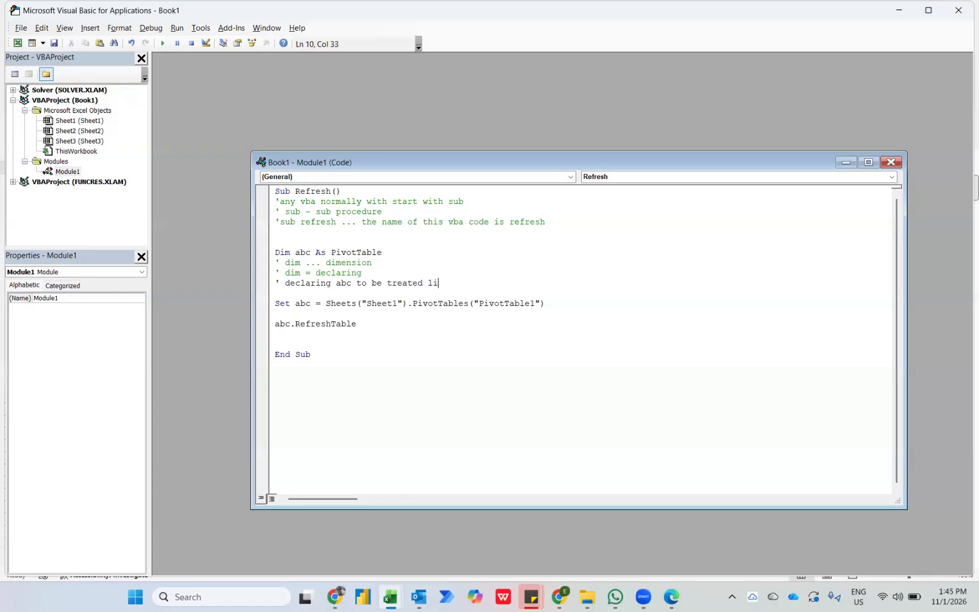
{"action": "type", "text": "ke pivot table"}
{"action": "key", "text": "Return"}
Add a fourth comment below the Dim line reading ' abc is pivottable.
{"action": "type", "text": "' "}
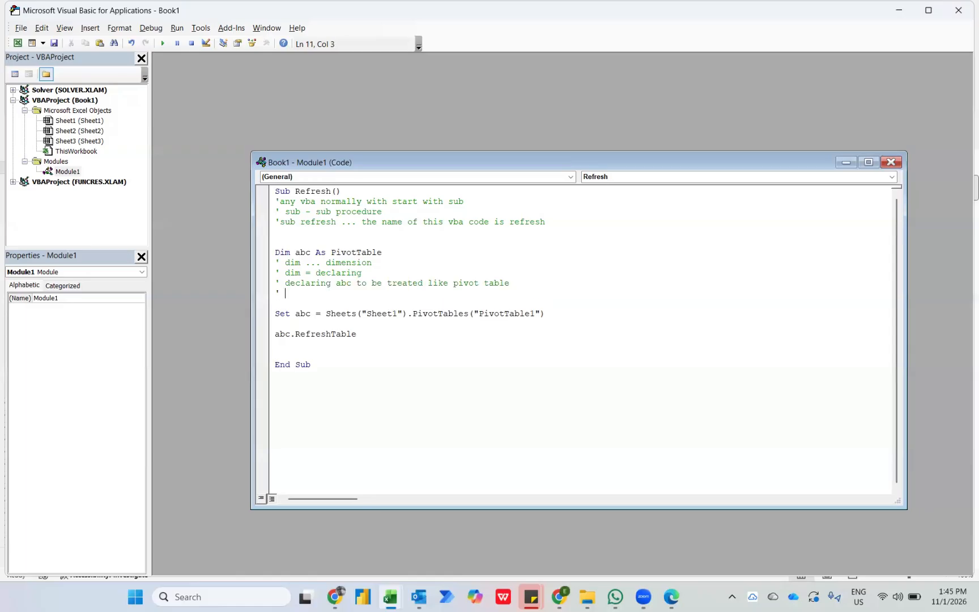
{"action": "type", "text": "abc is pivottable"}
{"action": "key", "text": "Return"}
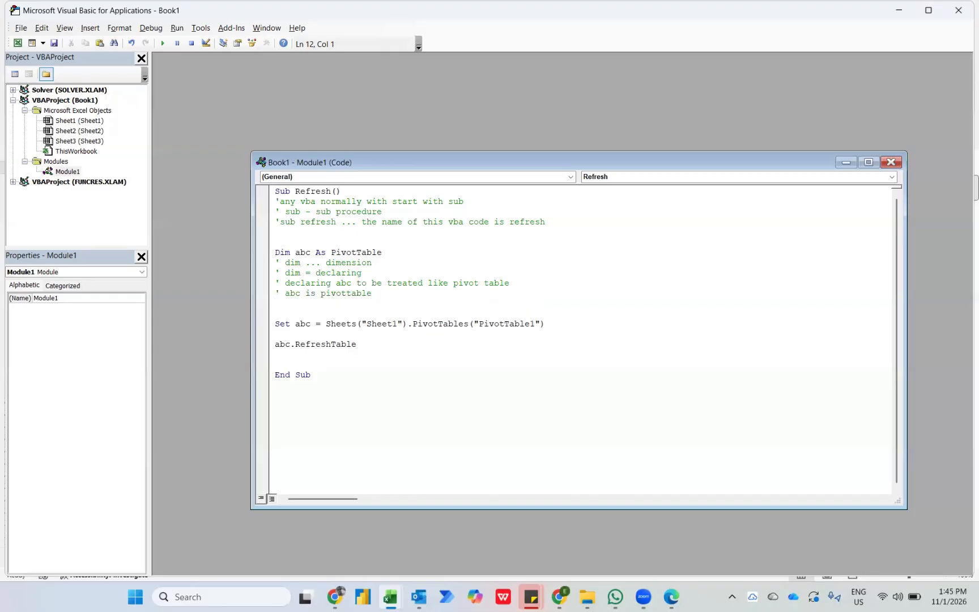
Insert the comment ' telling the vba to treat abc as pivot table 1 of sheet 1 below the Set abc line.
{"action": "key", "text": "Down"}
{"action": "key", "text": "Return"}
{"action": "type", "text": "'"}
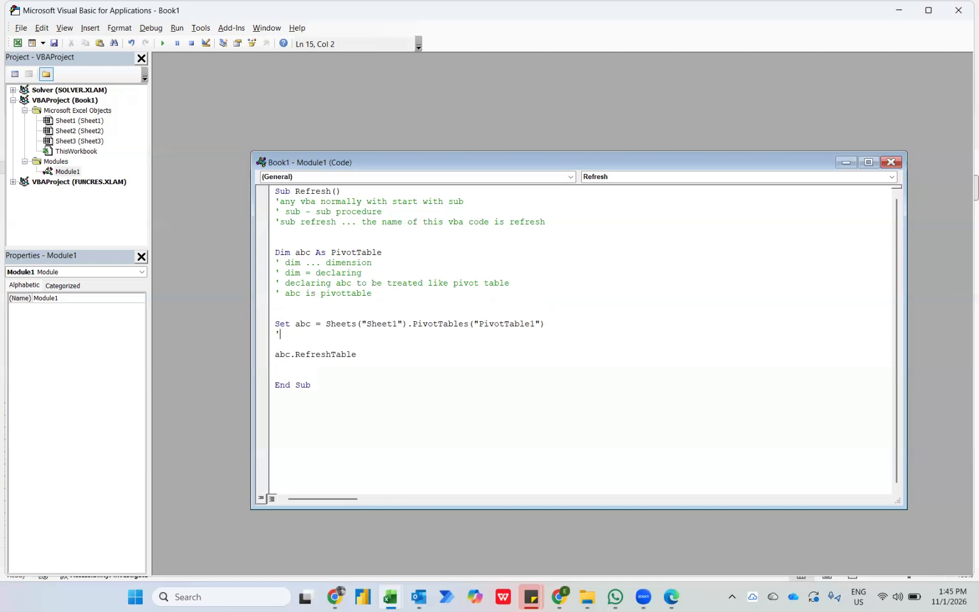
{"action": "type", "text": " telling the vba to tereat abc"}
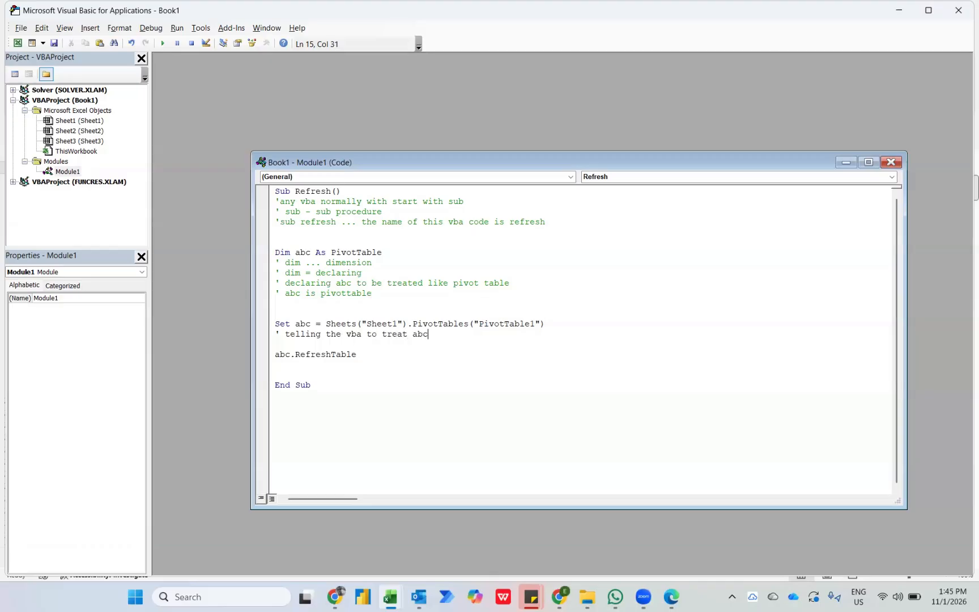
{"action": "type", "text": " as pivot table 1 of sheet 1"}
Return to the workbook and rename the Sheet1 worksheet as Dashboard.
{"action": "key", "text": "alt+Tab"}
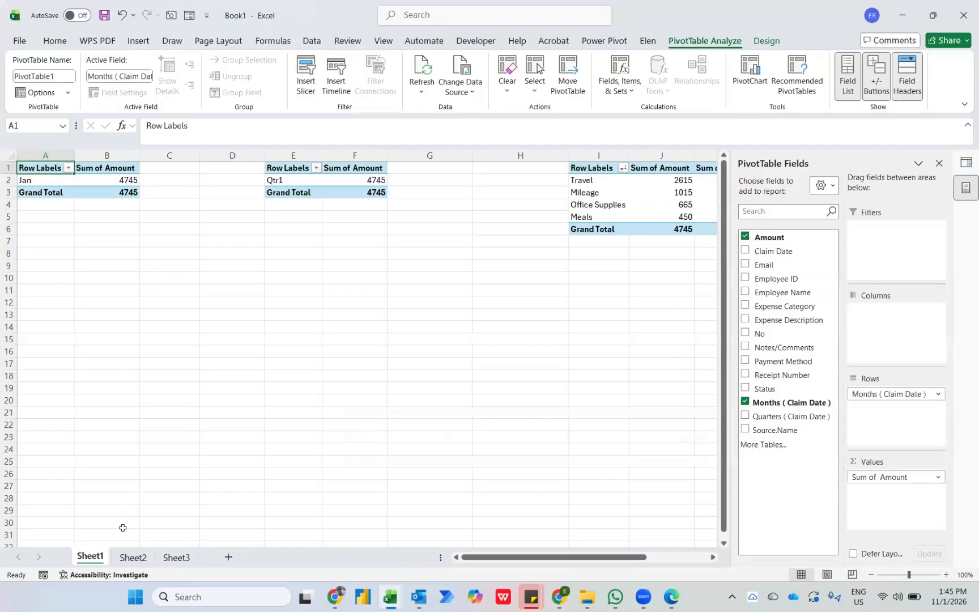
{"action": "right_click", "coordinate": [105, 556]}
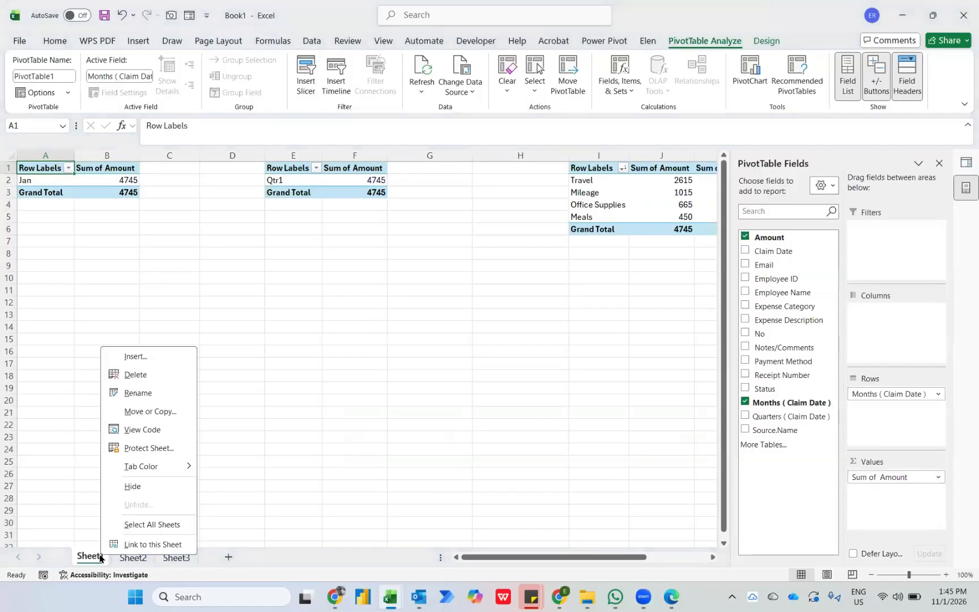
{"action": "left_click", "coordinate": [132, 397]}
{"action": "type", "text": "Dashboard"}
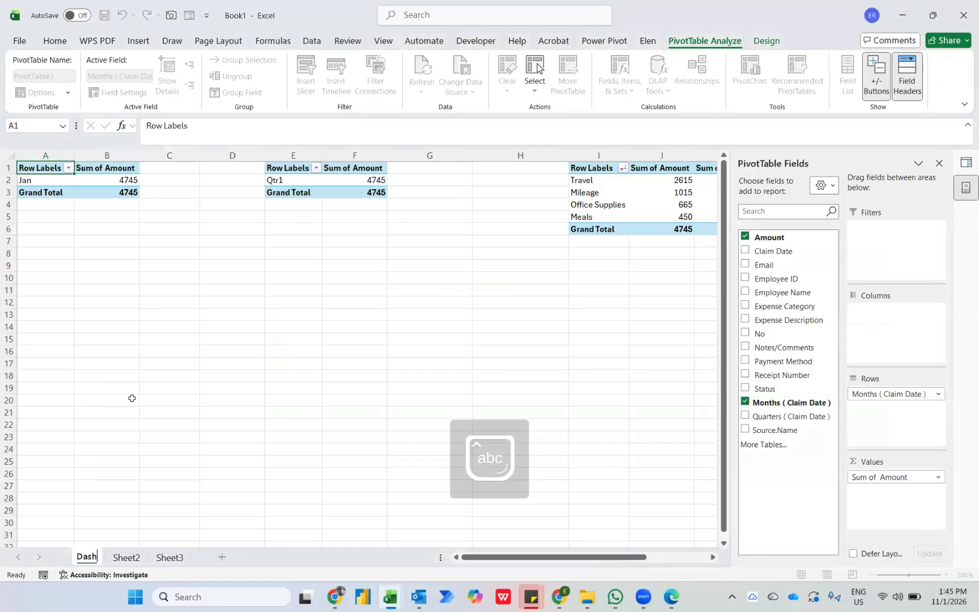
{"action": "key", "text": "Return"}
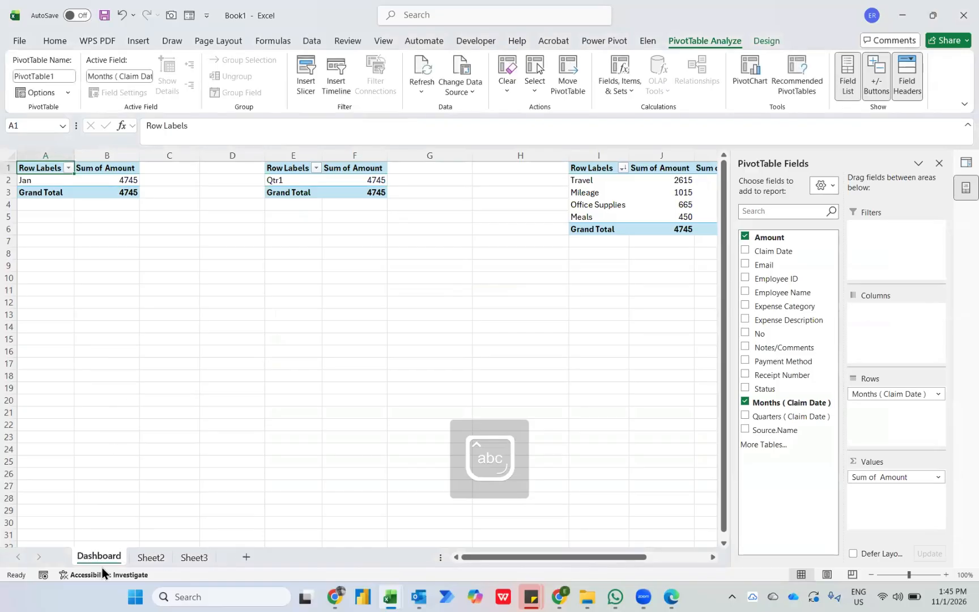
Change the sheet name in the macro's Set abc line to Dashboard, compare it with the worksheet name, and run the macro.
{"action": "key", "text": "alt+Tab"}
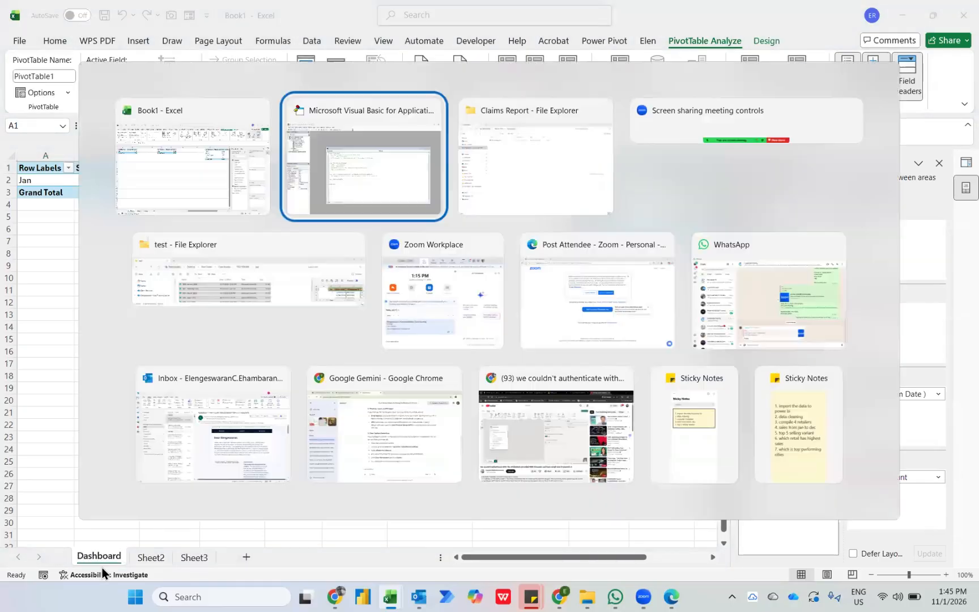
{"action": "left_click", "coordinate": [397, 325]}
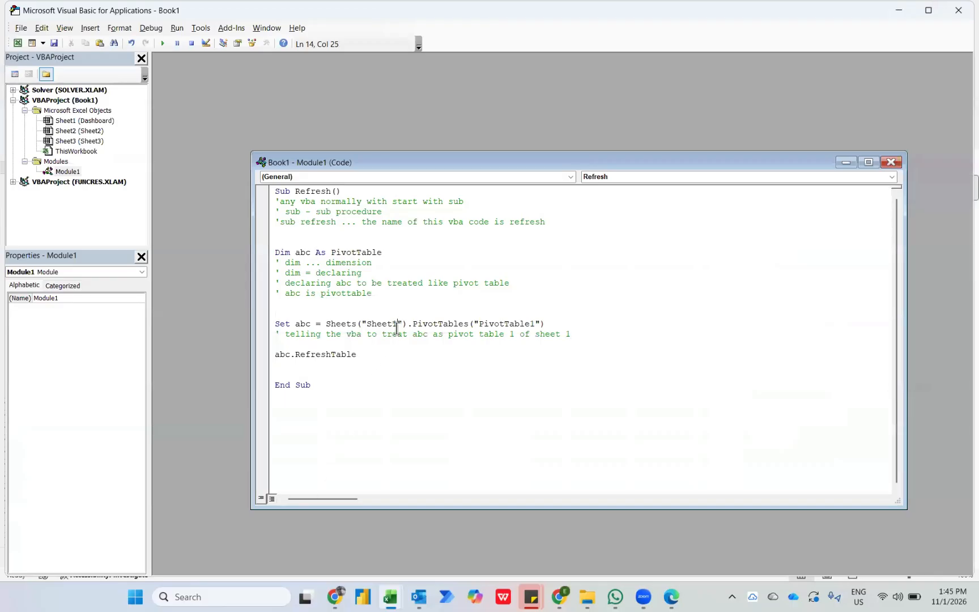
{"action": "double_click", "coordinate": [396, 325]}
{"action": "type", "text": "Dashboa"}
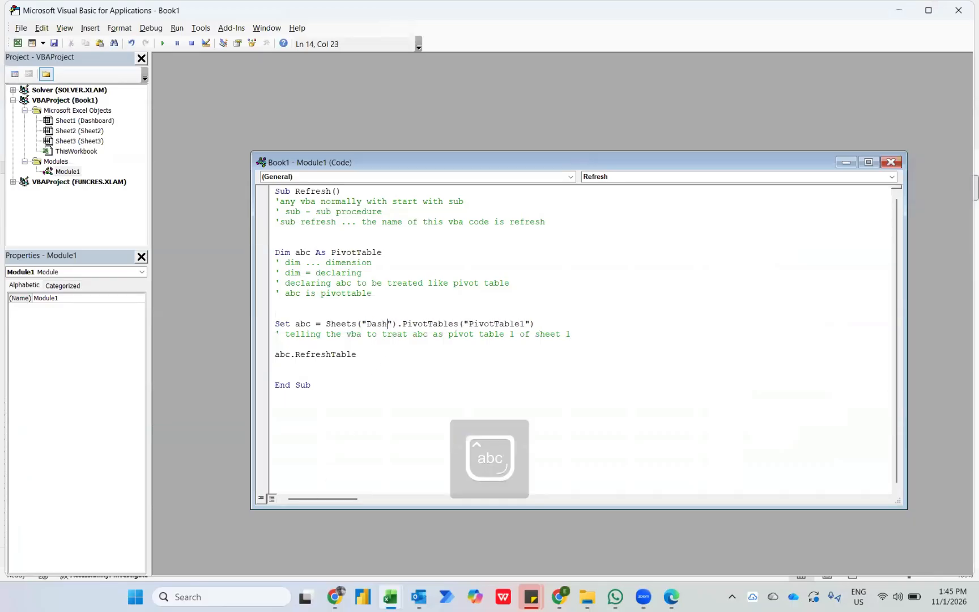
{"action": "type", "text": "rd"}
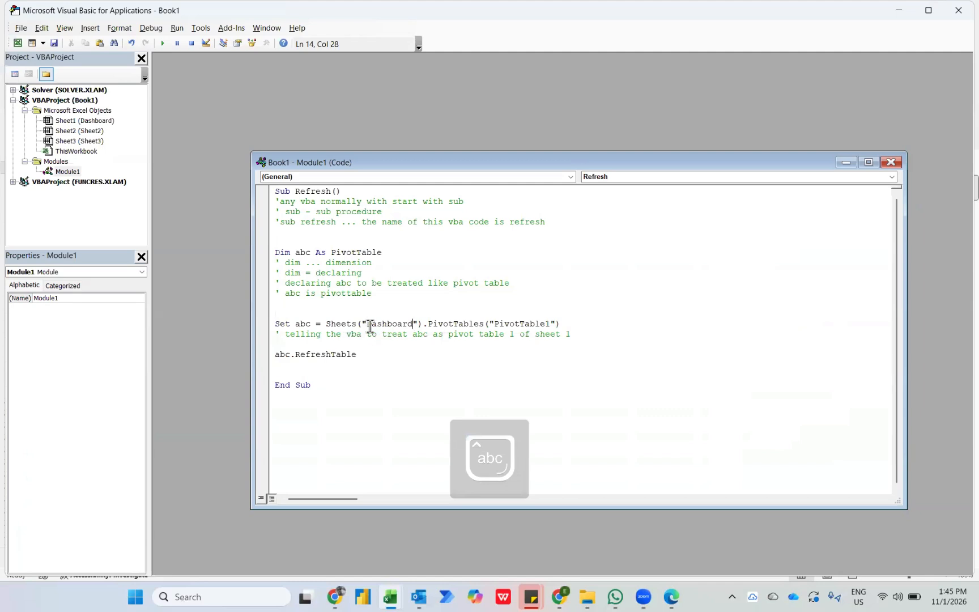
{"action": "key", "text": "alt+F11"}
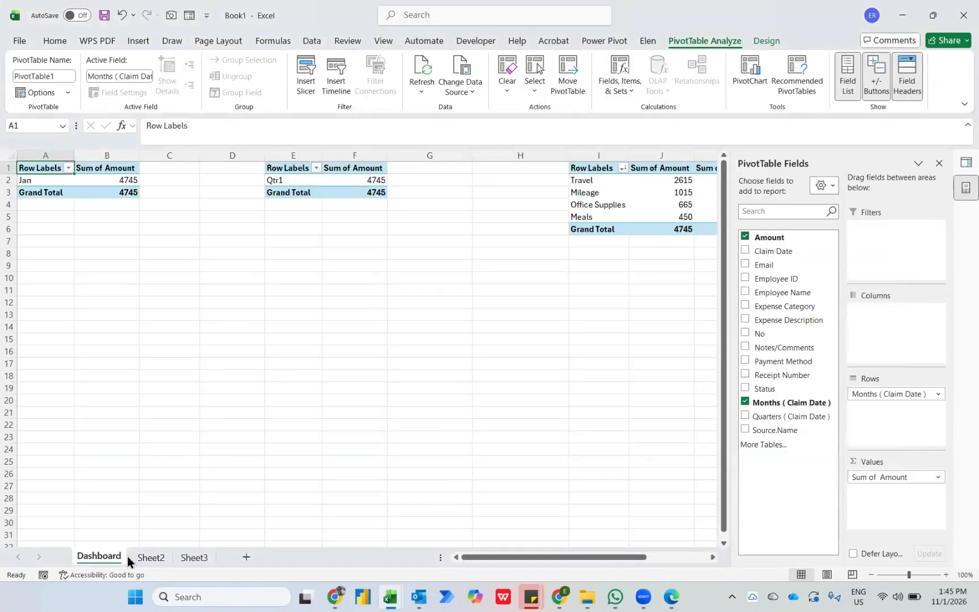
{"action": "key", "text": "alt+F11"}
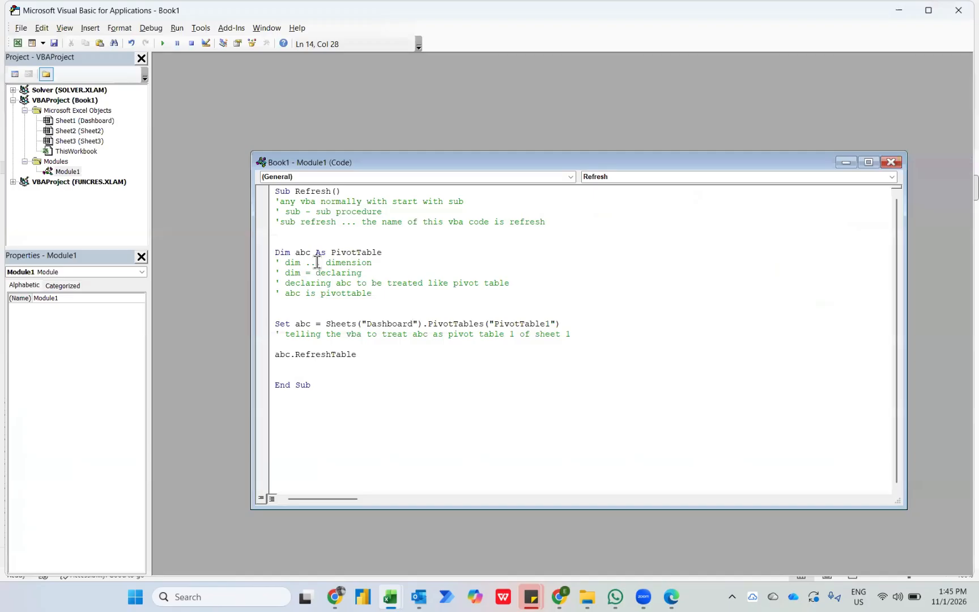
{"action": "left_click", "coordinate": [163, 43]}
Replace sheet 1 with dashboard at the end of the comment below the Set abc line.
{"action": "double_click", "coordinate": [571, 335]}
{"action": "key", "text": "ctrl+shift+Left"}
{"action": "type", "text": "dashboard"}
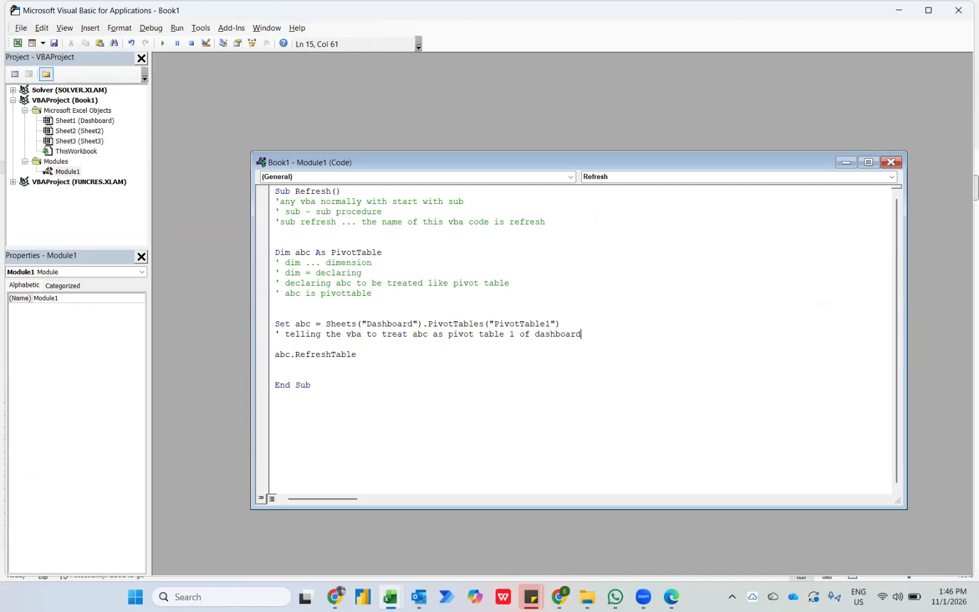
Add a second comment below the Set abc line reading ' abc is dashboard pivot table 1.
{"action": "key", "text": "Return"}
{"action": "type", "text": "' a"}
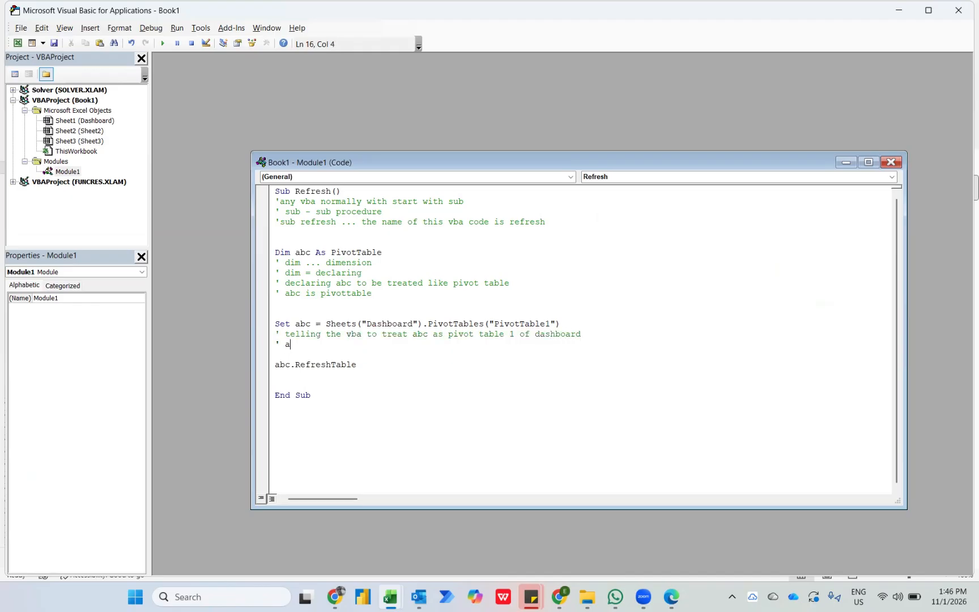
{"action": "type", "text": "bc is sheet"}
{"action": "key", "text": "ctrl+shift+Left"}
{"action": "type", "text": "dashboard pivot tab"}
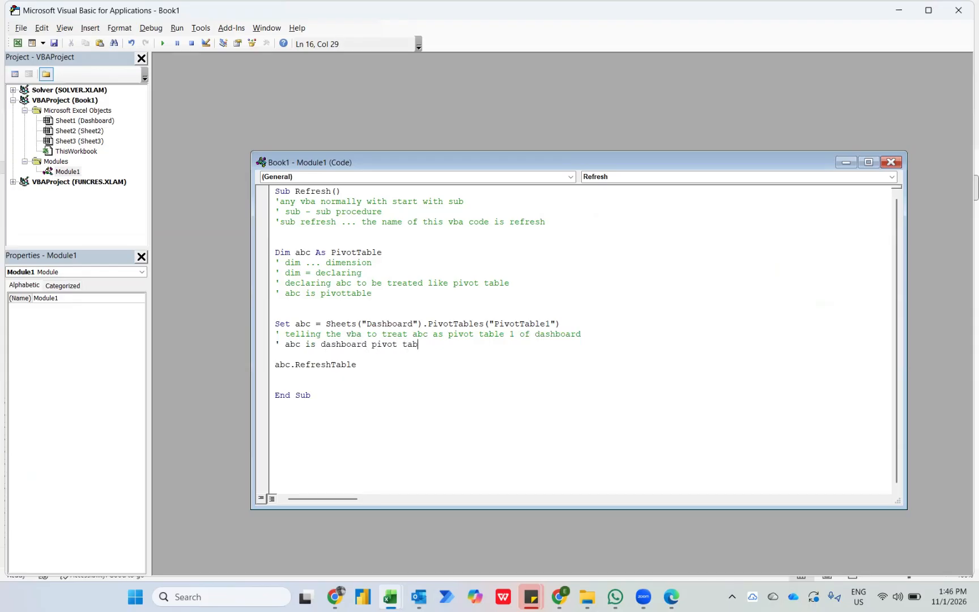
{"action": "type", "text": "le 1"}
{"action": "key", "text": "Return"}
Insert the comment ' tell the vba to refresh abc .. to refresh pivot table 1 below the abc.RefreshTable line.
{"action": "key", "text": "Down"}
{"action": "key", "text": "Down"}
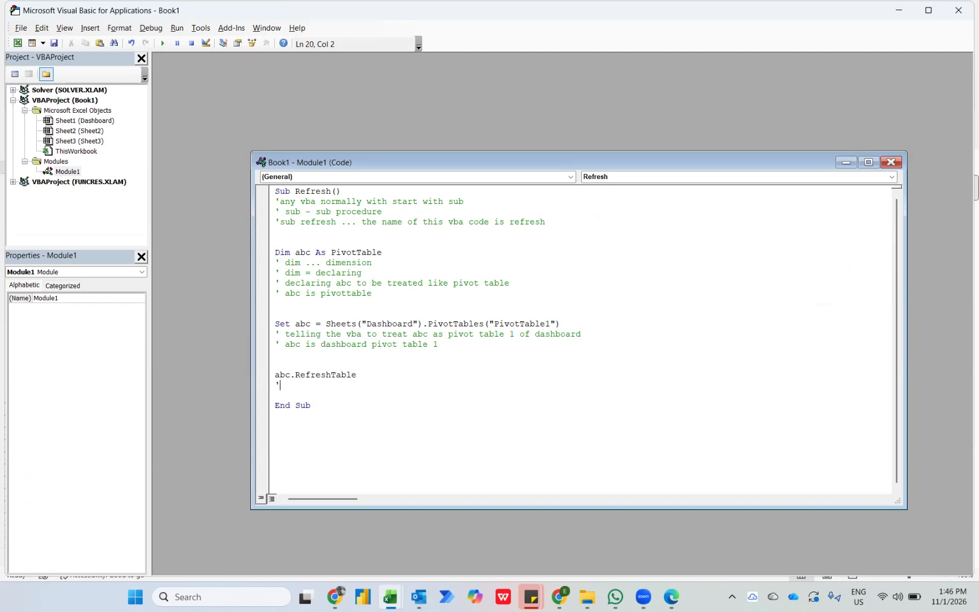
{"action": "type", "text": "' tell the vba to refresh"}
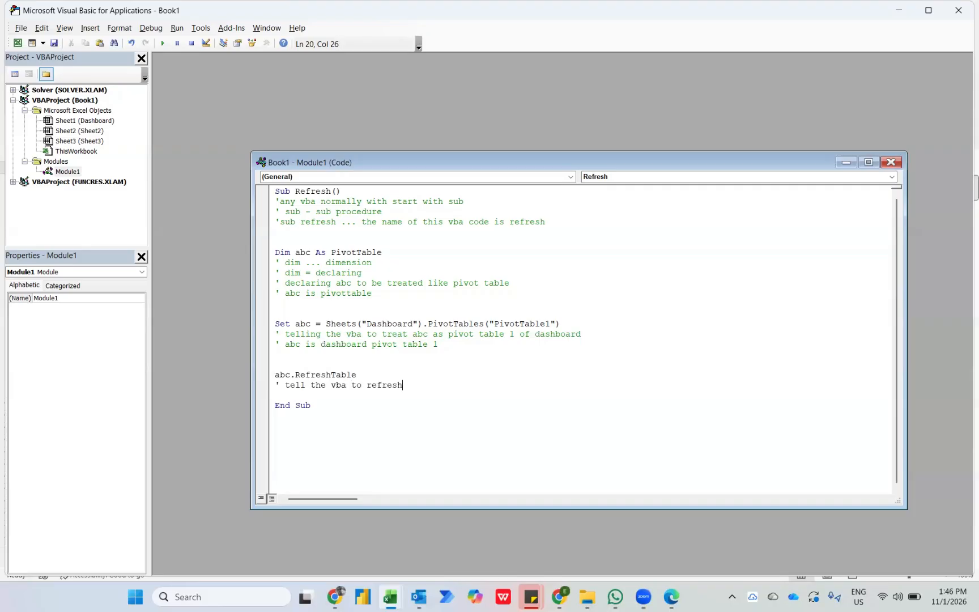
{"action": "type", "text": " abc .. to refresh pivot table 1"}
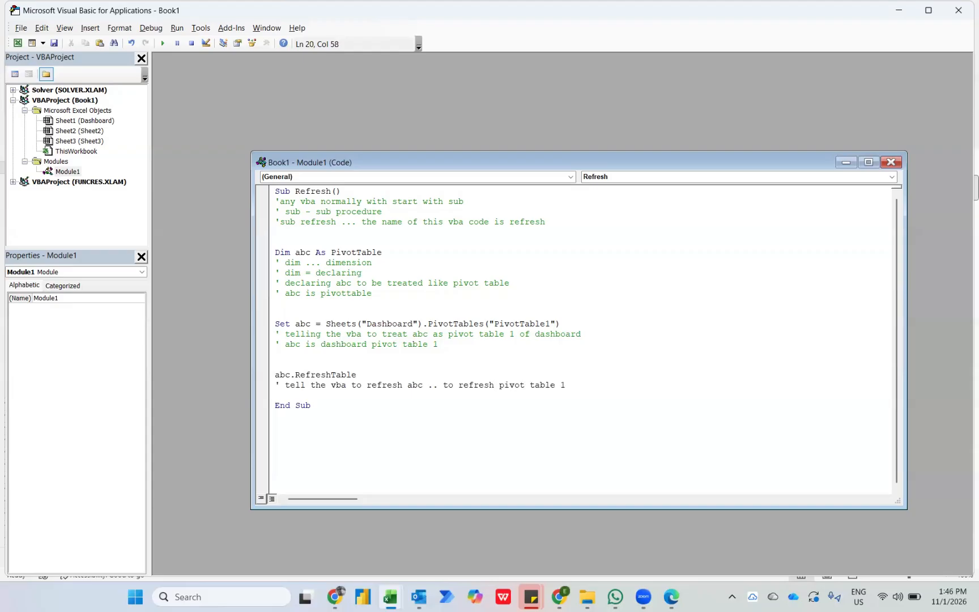
{"action": "key", "text": "Return"}
Draw a rectangle about 2.8 cm wide and 1.4 cm high between the month and quarter PivotTables on Dashboard, and label it Refresh.
{"action": "key", "text": "alt+F11"}
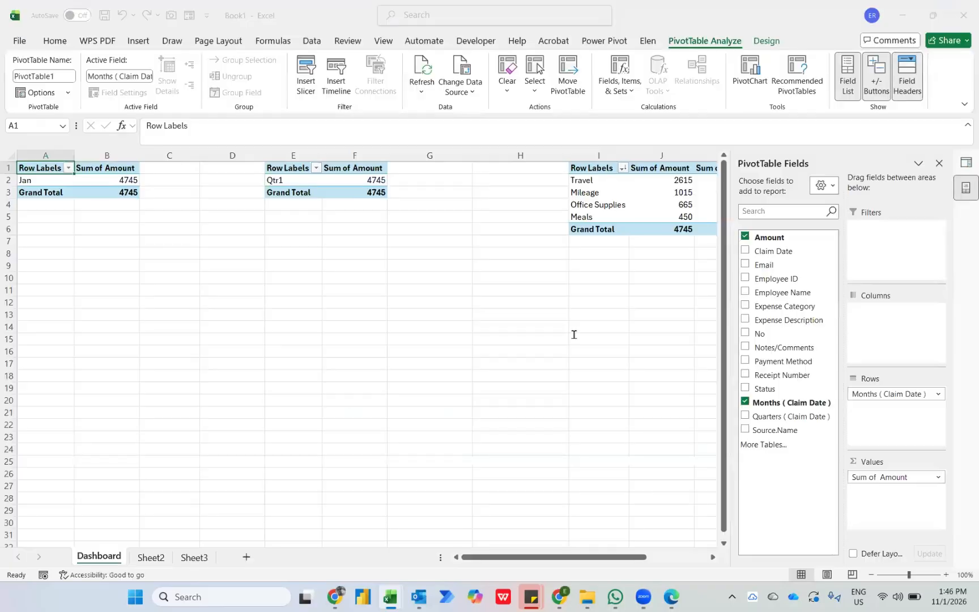
{"action": "left_click", "coordinate": [137, 40]}
{"action": "left_click", "coordinate": [185, 76]}
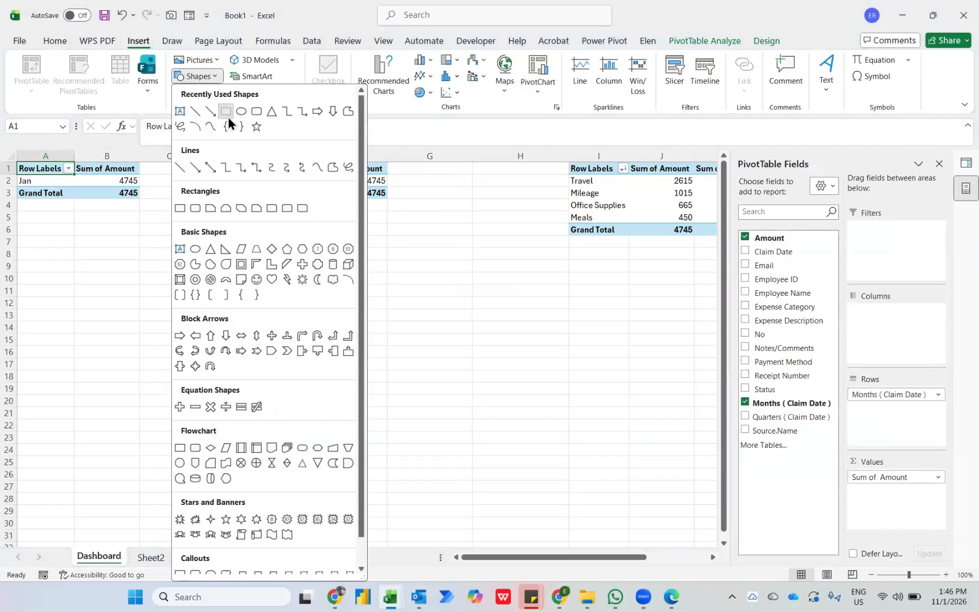
{"action": "left_click", "coordinate": [225, 111]}
{"action": "left_click_drag", "start_coordinate": [181, 169], "coordinate": [247, 202]}
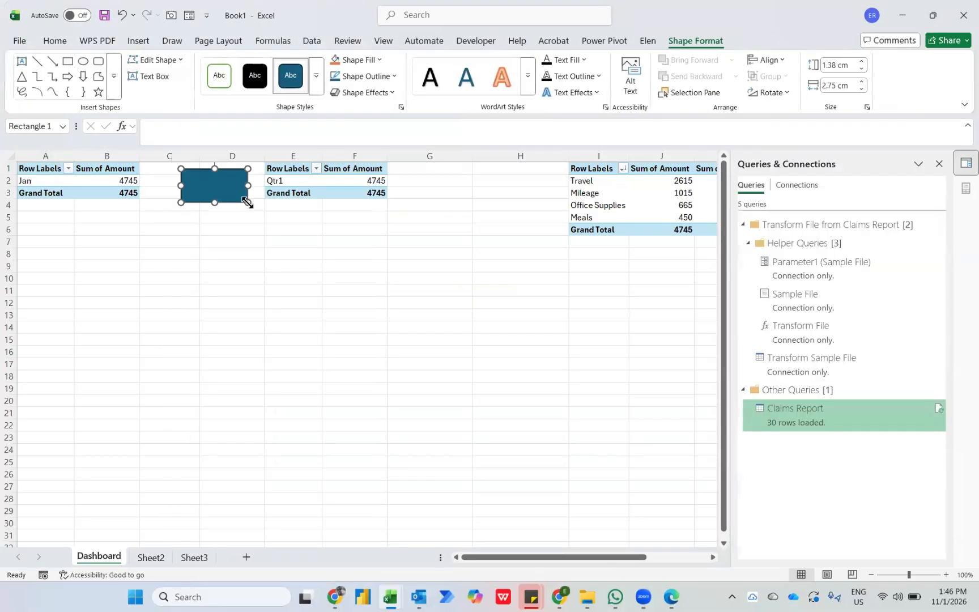
{"action": "type", "text": "Refresh"}
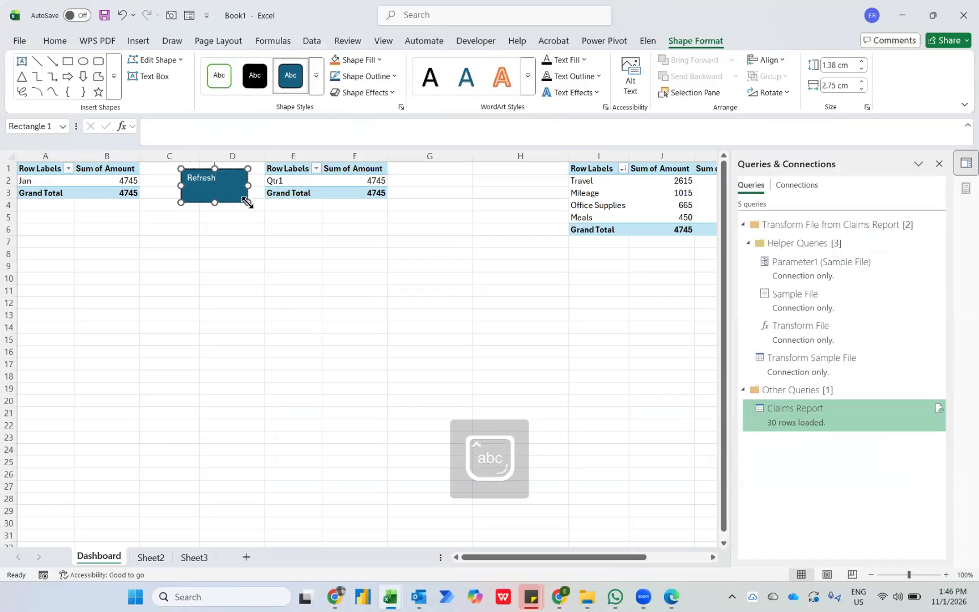
Assign the Refresh macro to the rectangle labelled Refresh and deselect the shape.
{"action": "right_click", "coordinate": [229, 201]}
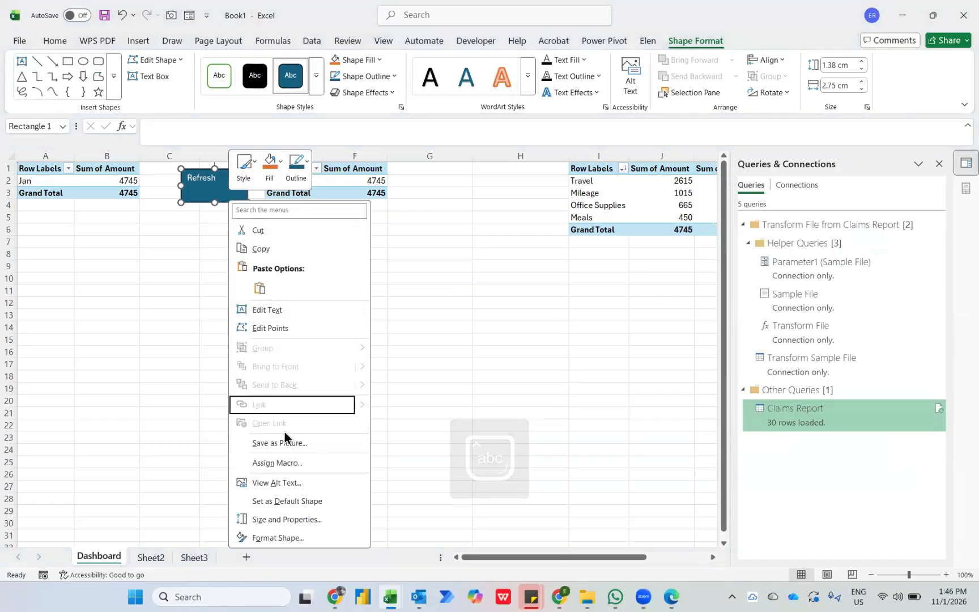
{"action": "left_click", "coordinate": [277, 463]}
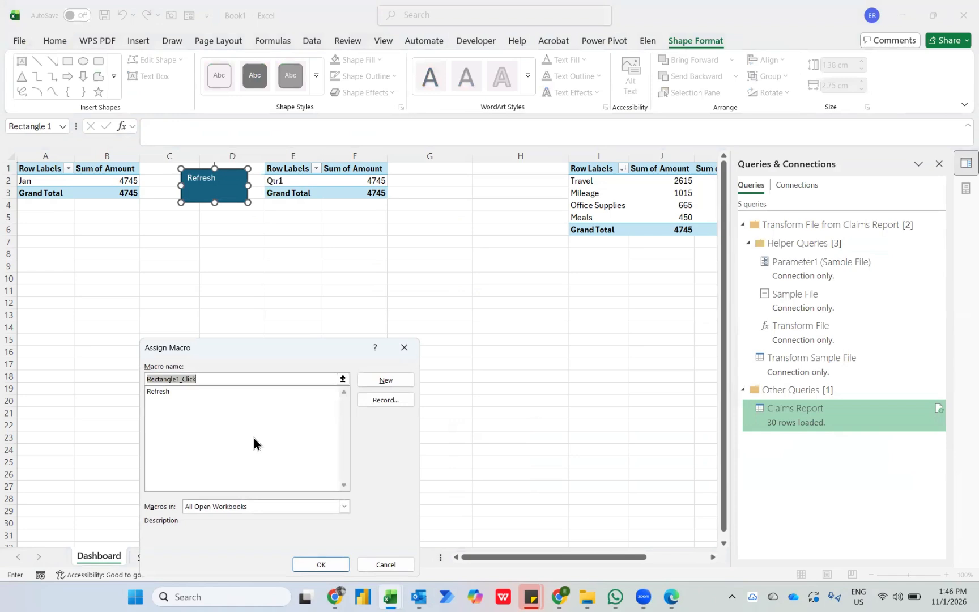
{"action": "left_click", "coordinate": [156, 392]}
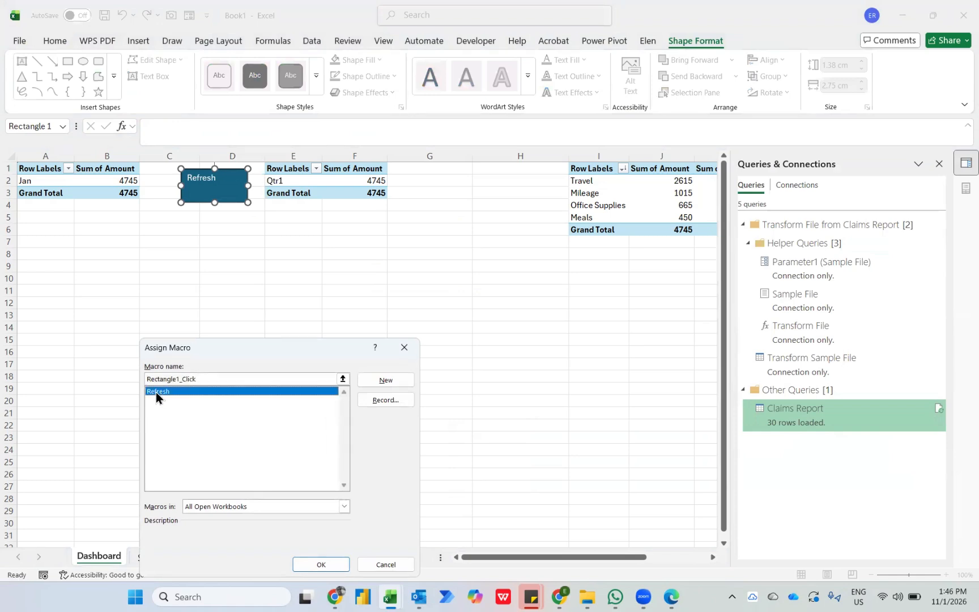
{"action": "left_click", "coordinate": [312, 565]}
{"action": "left_click", "coordinate": [328, 414]}
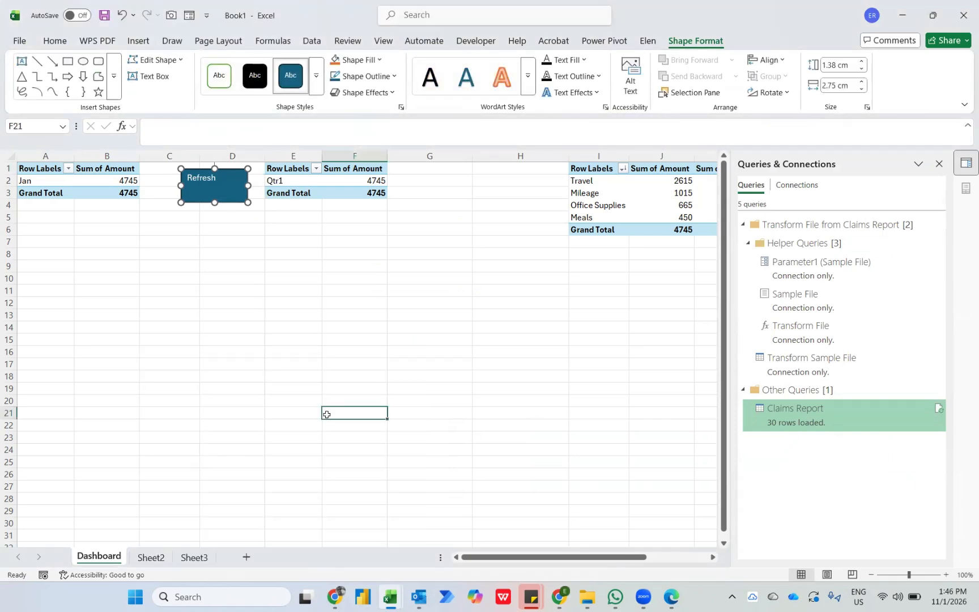
{"action": "left_click_drag", "start_coordinate": [293, 297], "coordinate": [382, 380]}
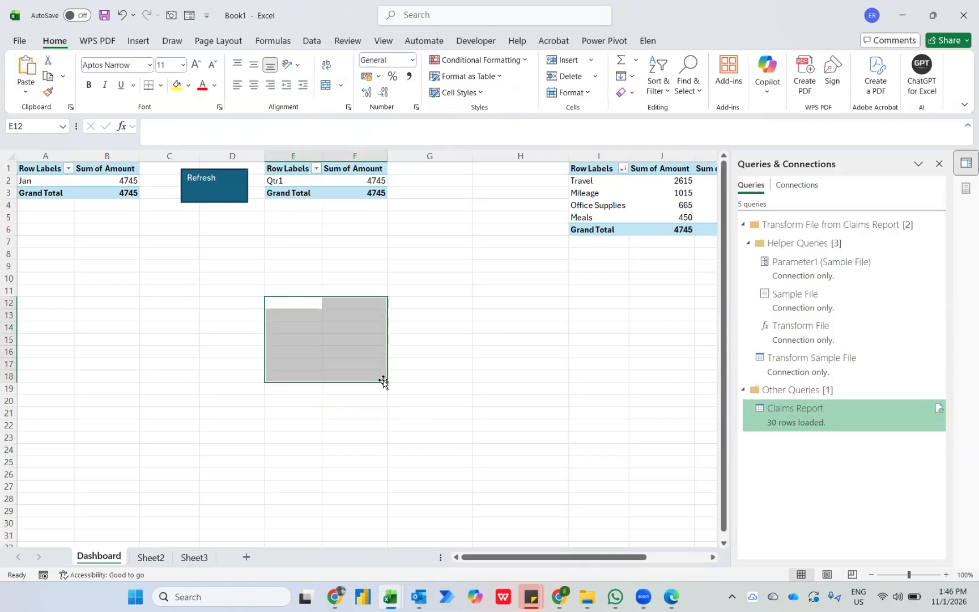
Switch to File Explorer and move the February, March and April 2023 workbooks from 11th Jan 2026 into the Claims Report folder.
{"action": "mouse_move", "coordinate": [581, 598]}
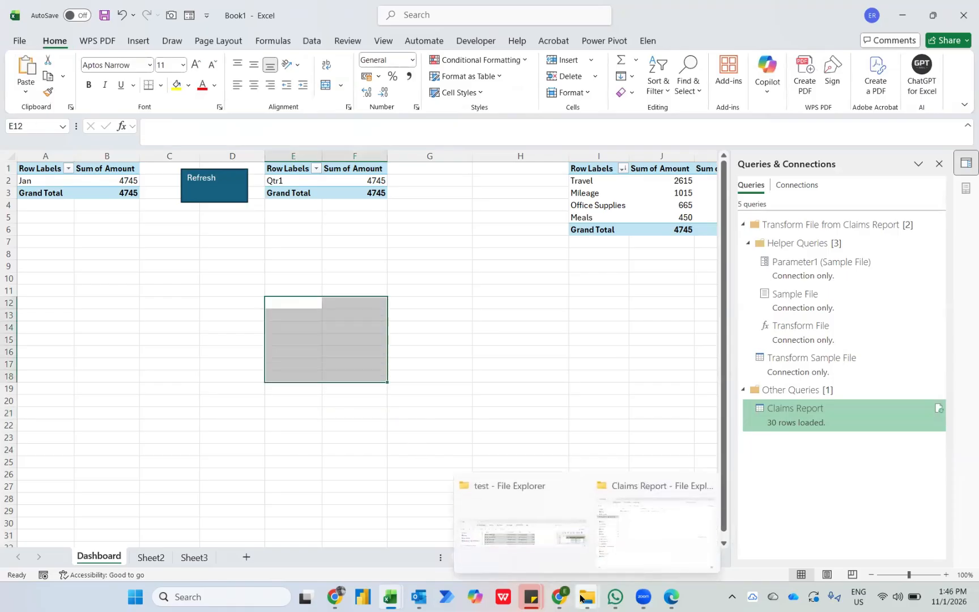
{"action": "left_click", "coordinate": [623, 535]}
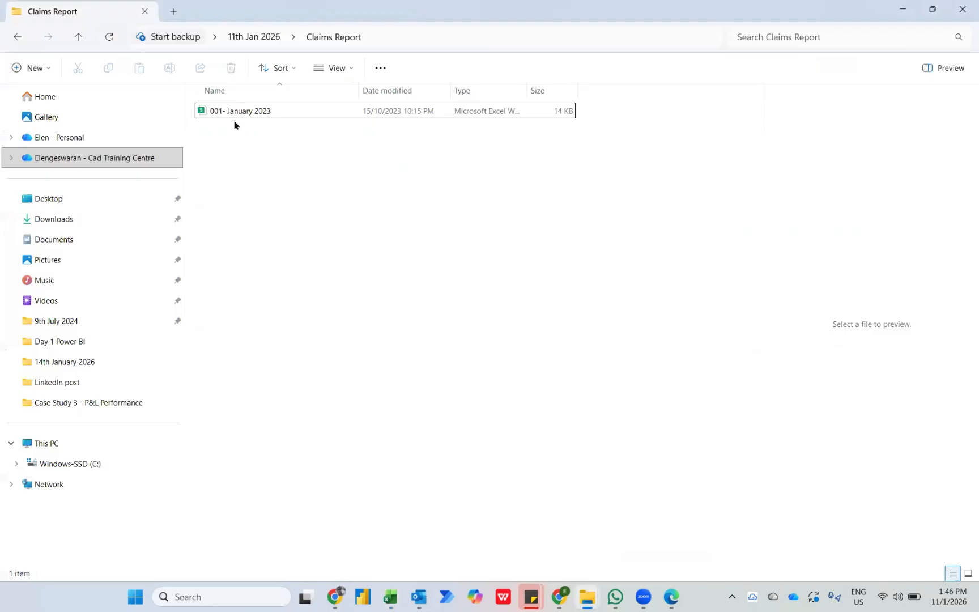
{"action": "left_click", "coordinate": [247, 37]}
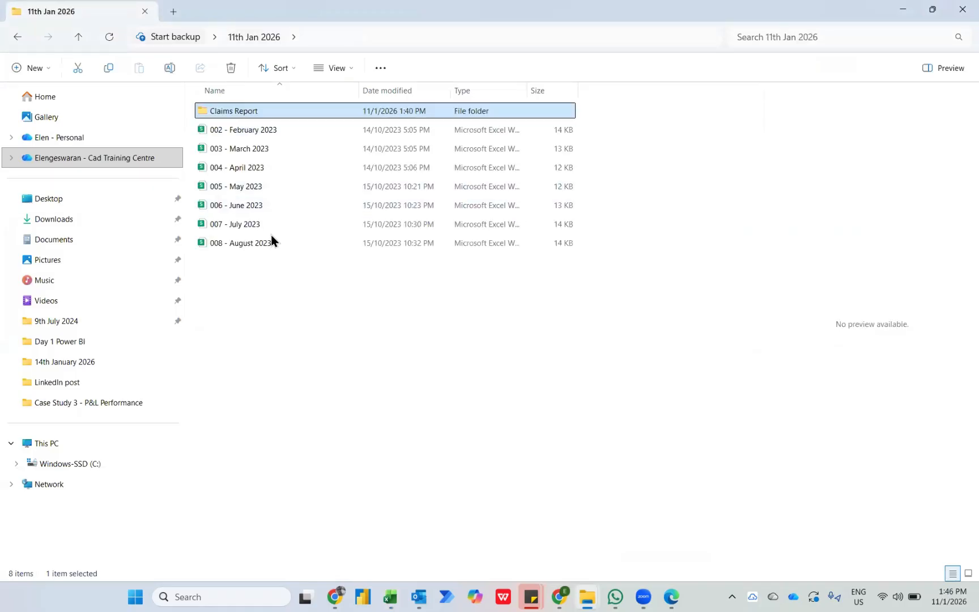
{"action": "left_click", "coordinate": [236, 129]}
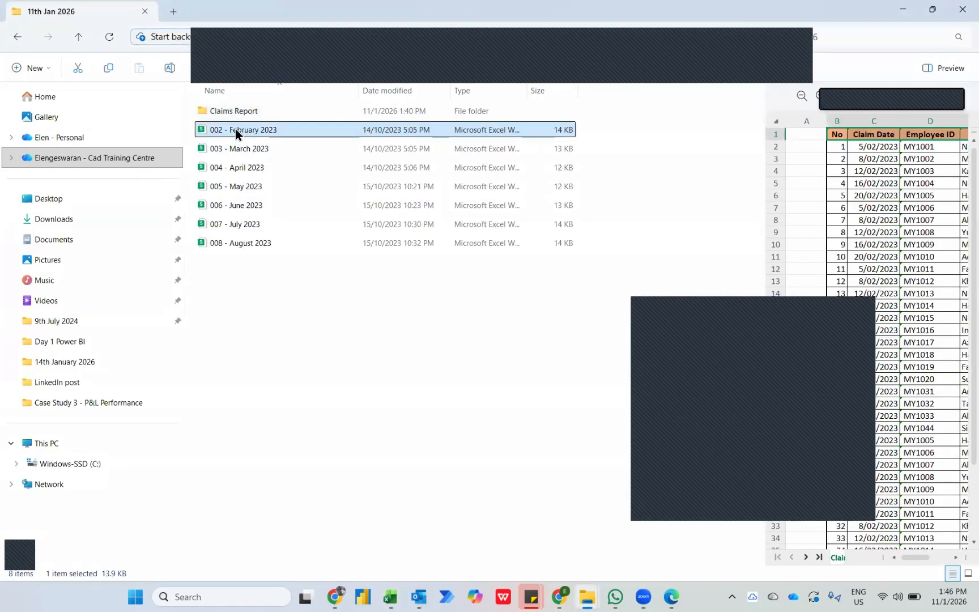
{"action": "key", "text": "shift+Down"}
{"action": "key", "text": "shift+Down"}
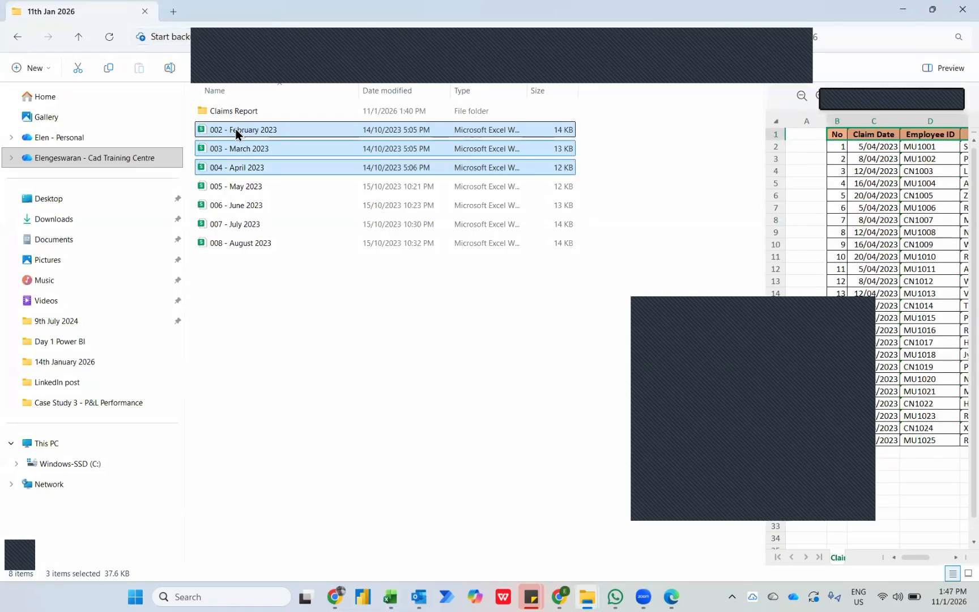
{"action": "left_click_drag", "start_coordinate": [236, 129], "coordinate": [248, 114]}
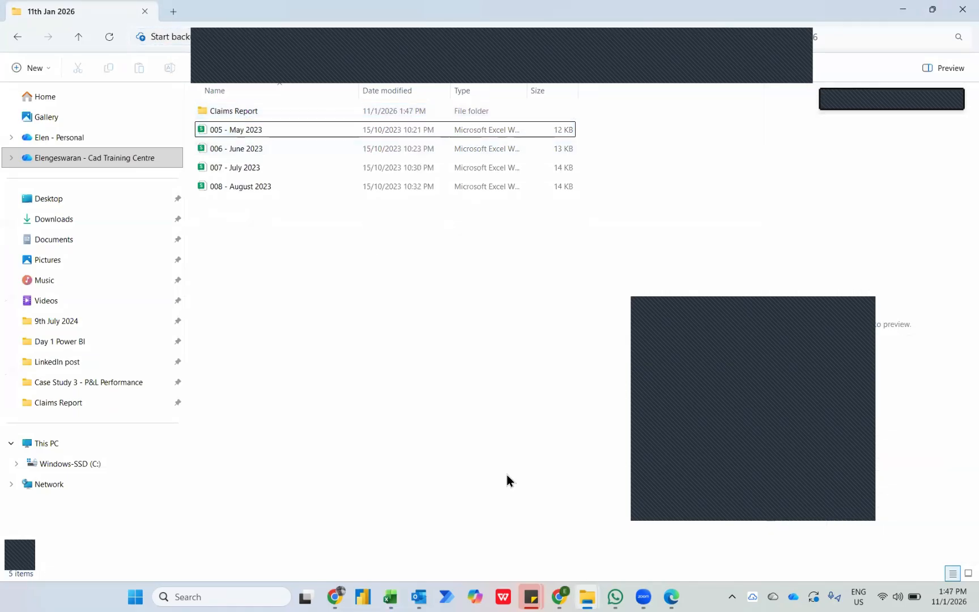
Switch back to Book1 in Excel and run the macro assigned to the Refresh shape on Dashboard.
{"action": "mouse_move", "coordinate": [397, 595]}
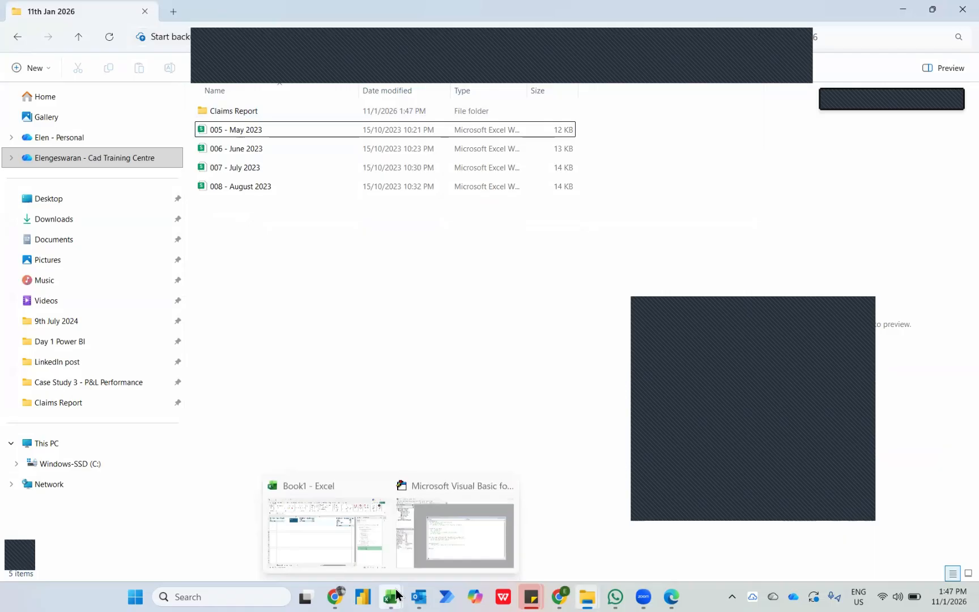
{"action": "left_click", "coordinate": [363, 564]}
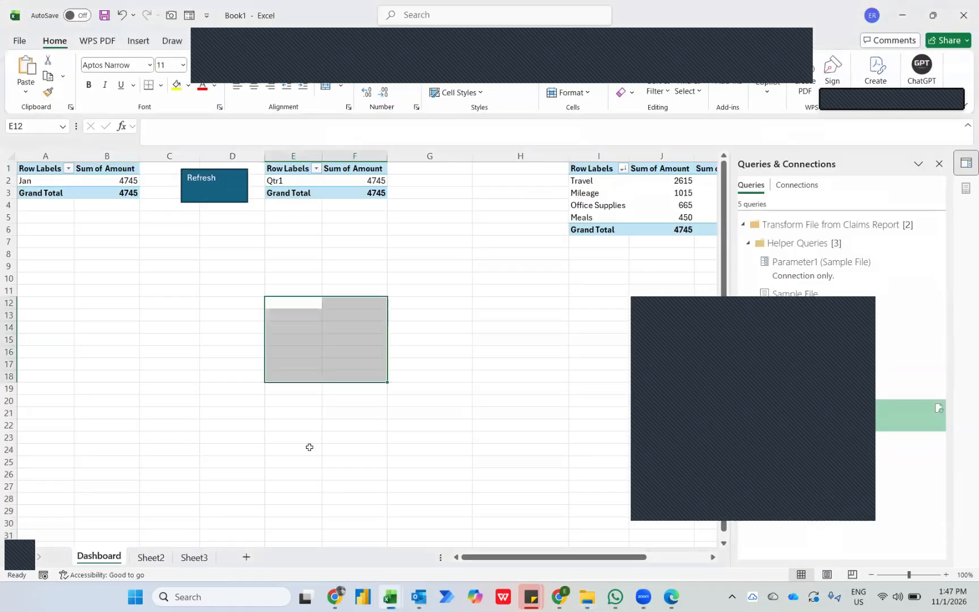
{"action": "left_click", "coordinate": [220, 199]}
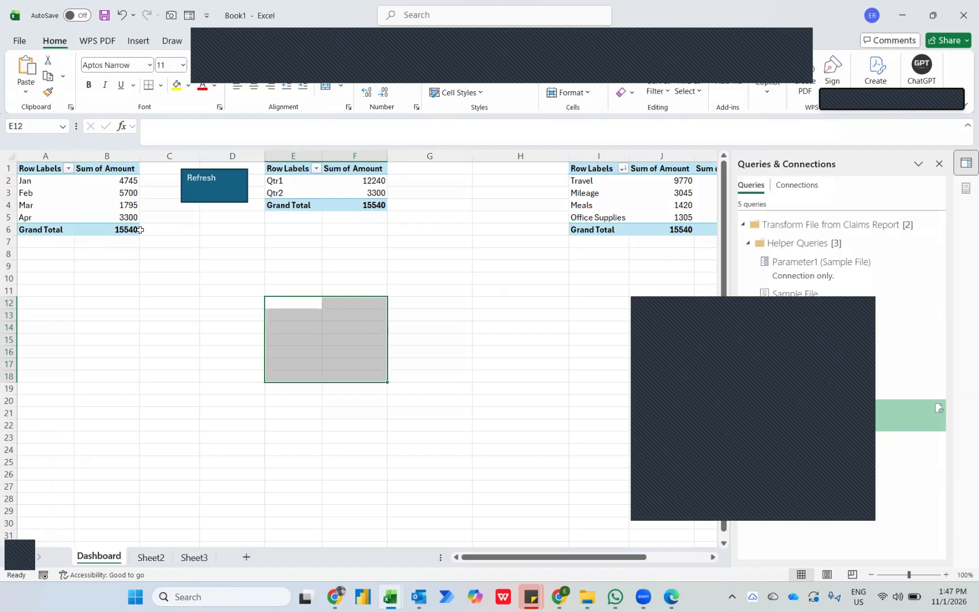
Insert five blank rows above the PivotTables on Dashboard, starting at row 1.
{"action": "left_click", "coordinate": [149, 272]}
{"action": "key", "text": "ctrl+Home"}
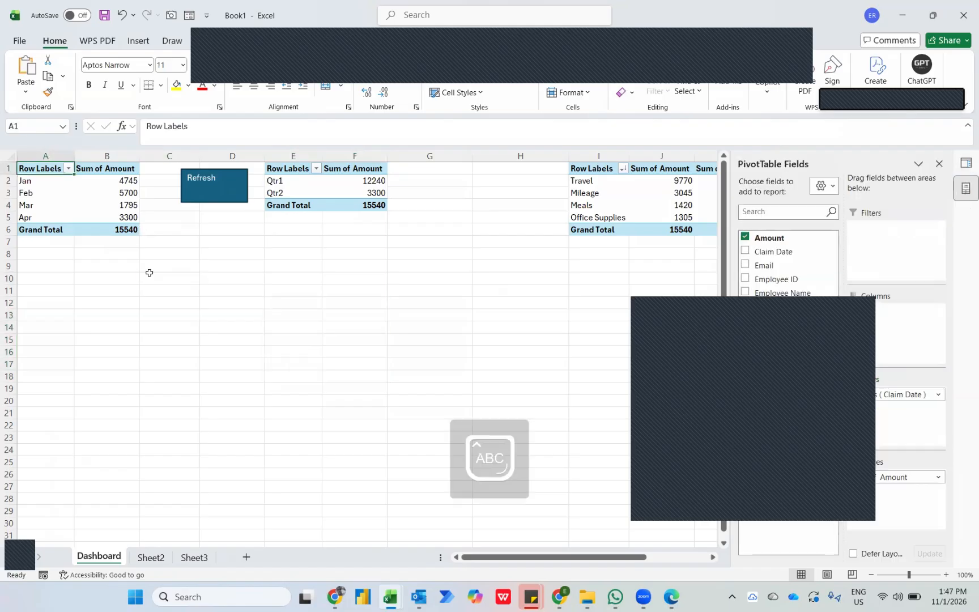
{"action": "key", "text": "shift+space"}
{"action": "key", "text": "ctrl+shift+plus"}
{"action": "key", "text": "ctrl+shift+plus"}
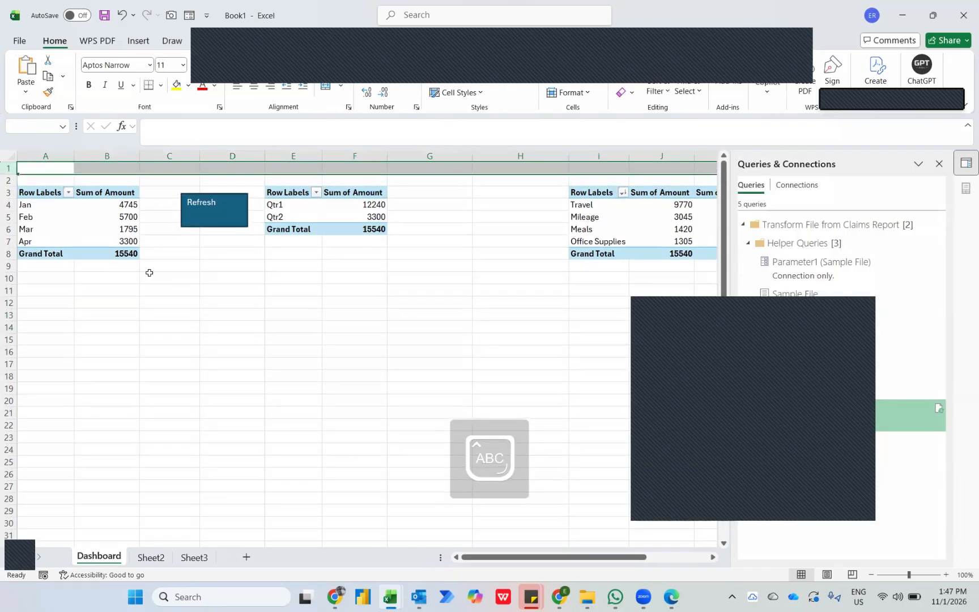
{"action": "key", "text": "ctrl+shift+plus"}
{"action": "key", "text": "ctrl+shift+plus"}
{"action": "key", "text": "ctrl+shift+plus"}
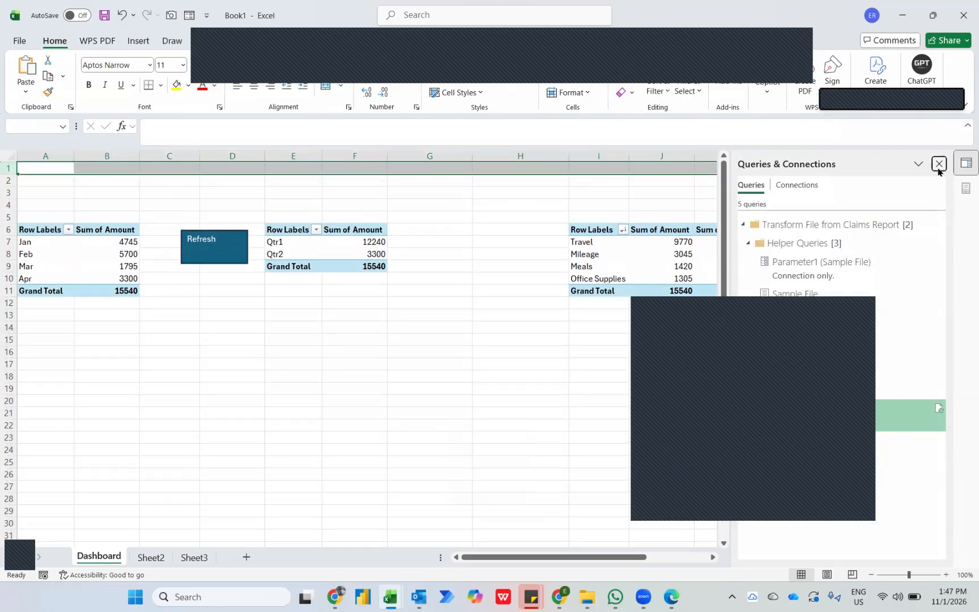
Close the Queries & Connections pane and move the Refresh shape beyond the expense PivotTable, to around N5:N7.
{"action": "left_click", "coordinate": [939, 164]}
{"action": "left_click", "coordinate": [225, 257]}
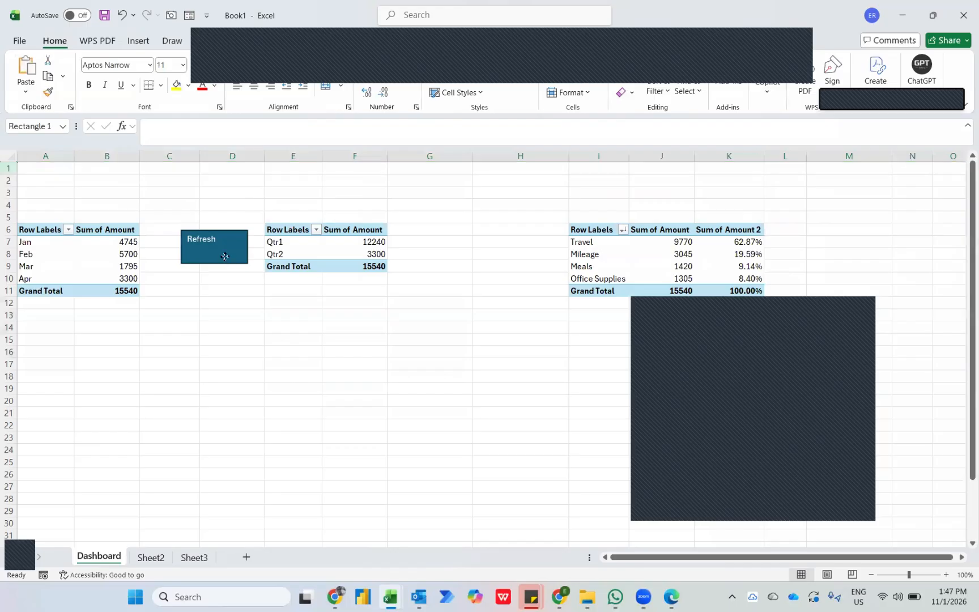
{"action": "right_click", "coordinate": [224, 256]}
{"action": "key", "text": "Escape"}
{"action": "left_click_drag", "start_coordinate": [224, 257], "coordinate": [918, 240]}
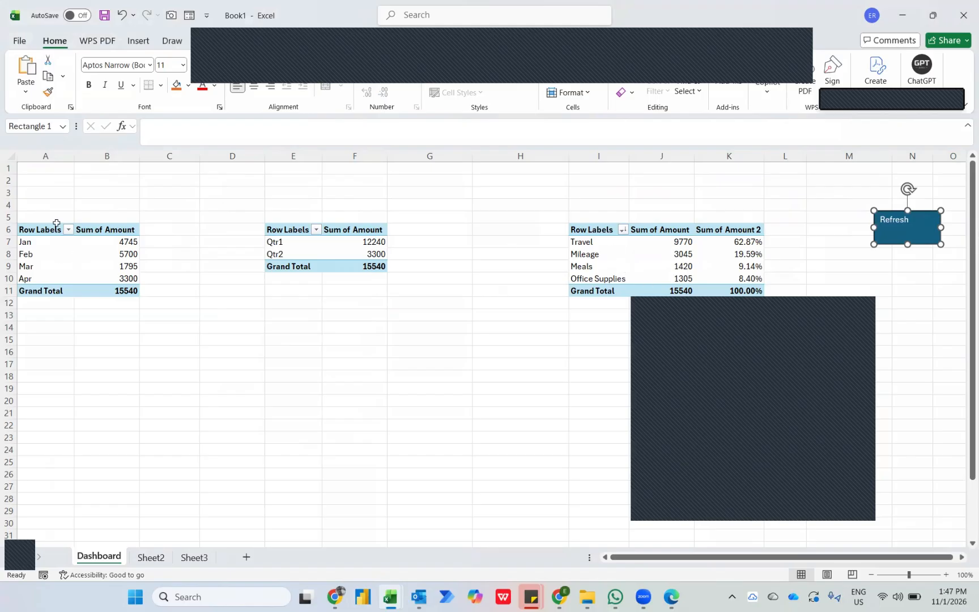
Enter the heading This is to monthly performance in cell A4 above the month PivotTable.
{"action": "left_click", "coordinate": [35, 207]}
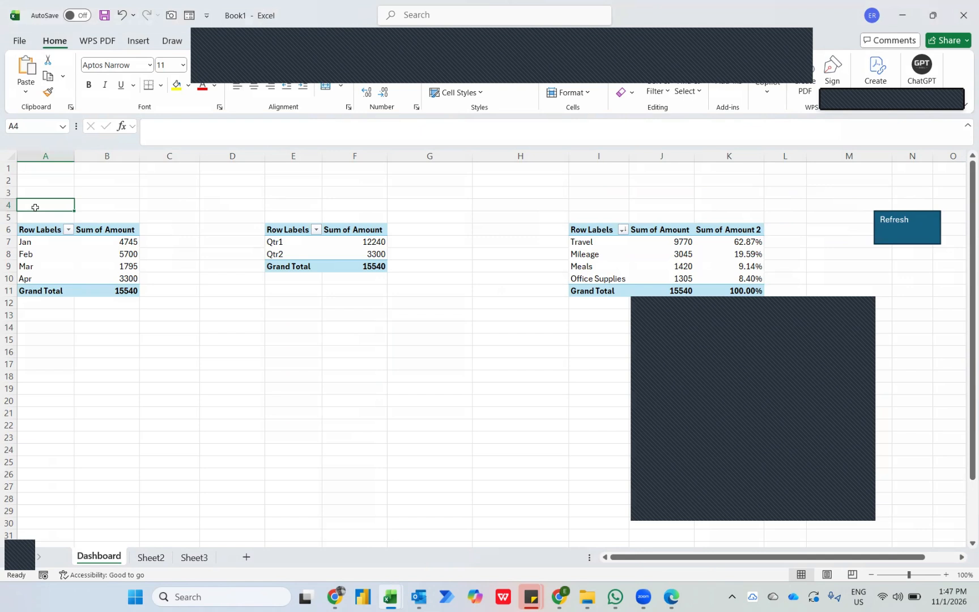
{"action": "type", "text": "This"}
{"action": "key", "text": "BackSpace"}
{"action": "key", "text": "BackSpace"}
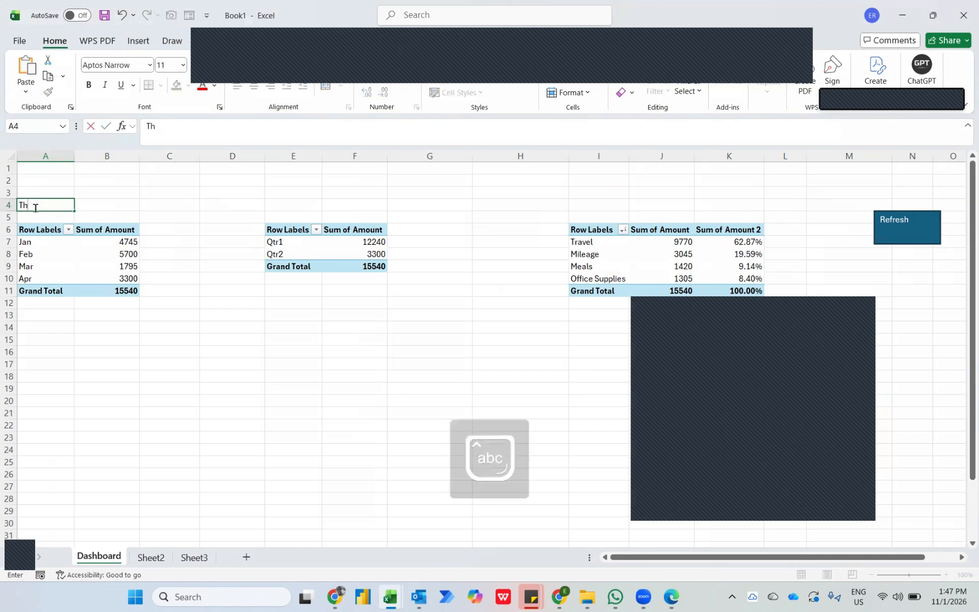
{"action": "type", "text": "is is to month"}
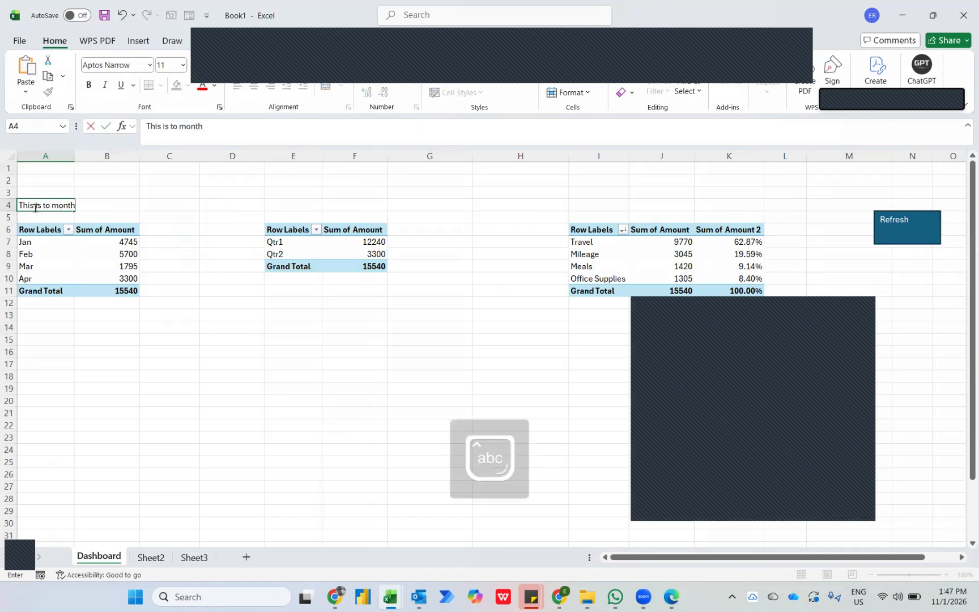
{"action": "type", "text": "ly"}
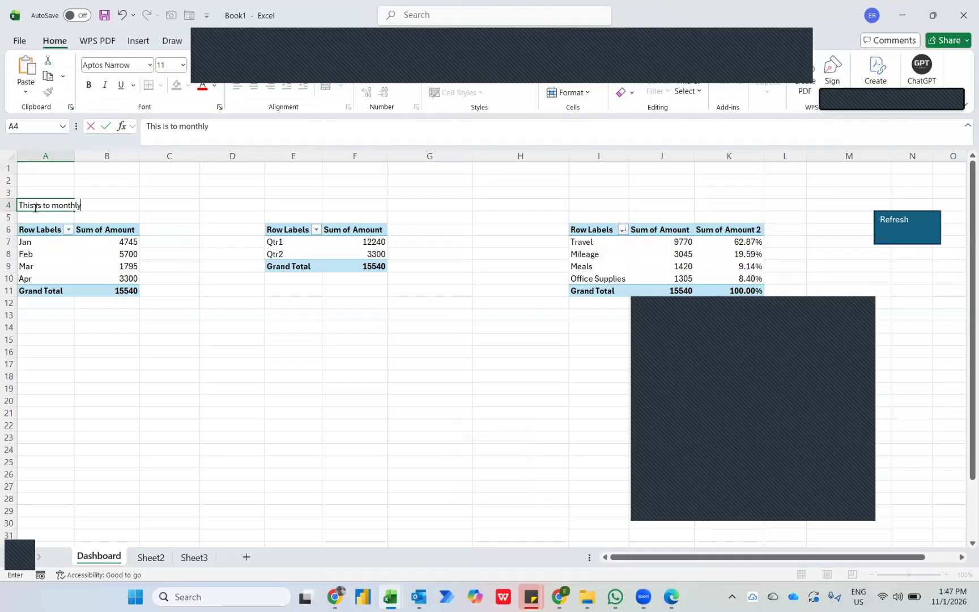
{"action": "type", "text": " performance"}
{"action": "key", "text": "ctrl+Return"}
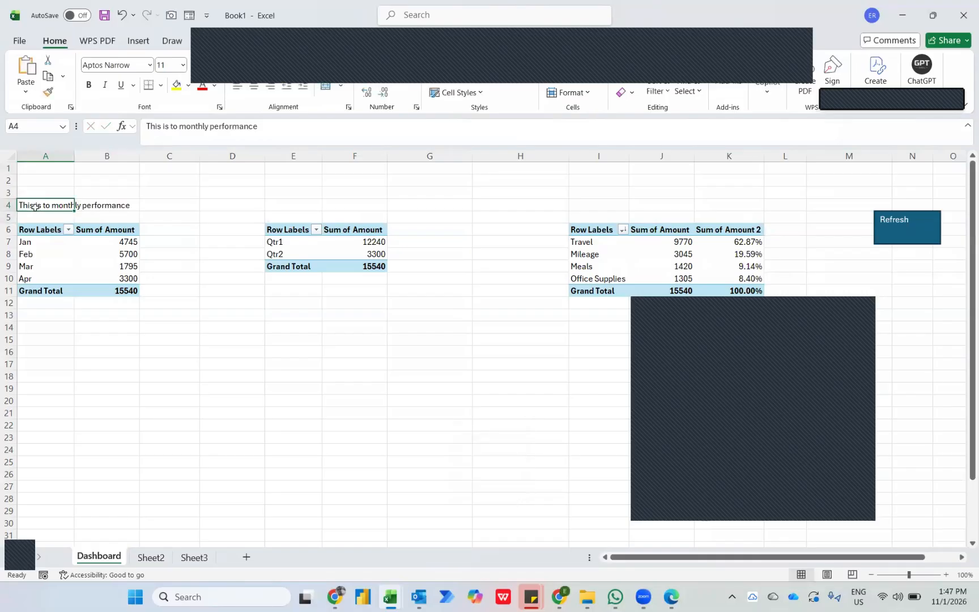
Copy the A4 heading to E4 above the quarter PivotTable and reword it as This is to quarterly performance.
{"action": "key", "text": "ctrl+c"}
{"action": "key", "text": "Right"}
{"action": "key", "text": "Right"}
{"action": "key", "text": "Right"}
{"action": "key", "text": "Right"}
{"action": "key", "text": "ctrl+v"}
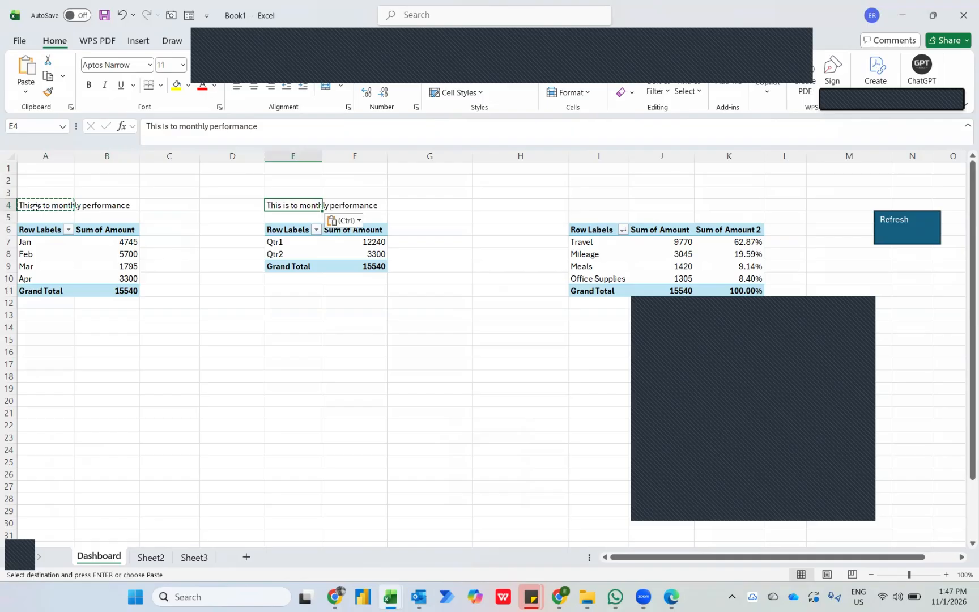
{"action": "key", "text": "F2"}
{"action": "key", "text": "ctrl+shift+Left"}
{"action": "key", "text": "Left"}
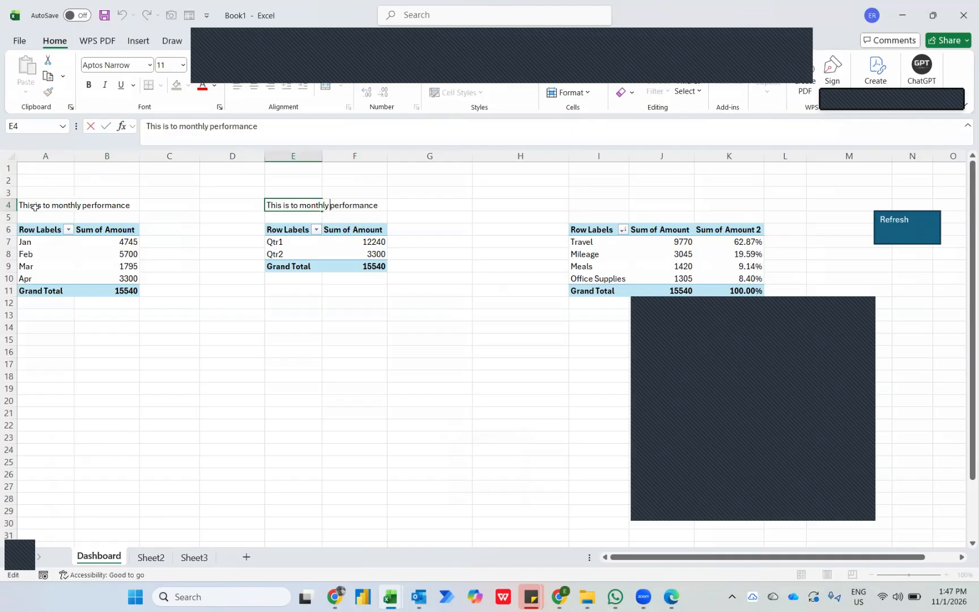
{"action": "key", "text": "ctrl+shift+Left"}
{"action": "type", "text": "quarterly"}
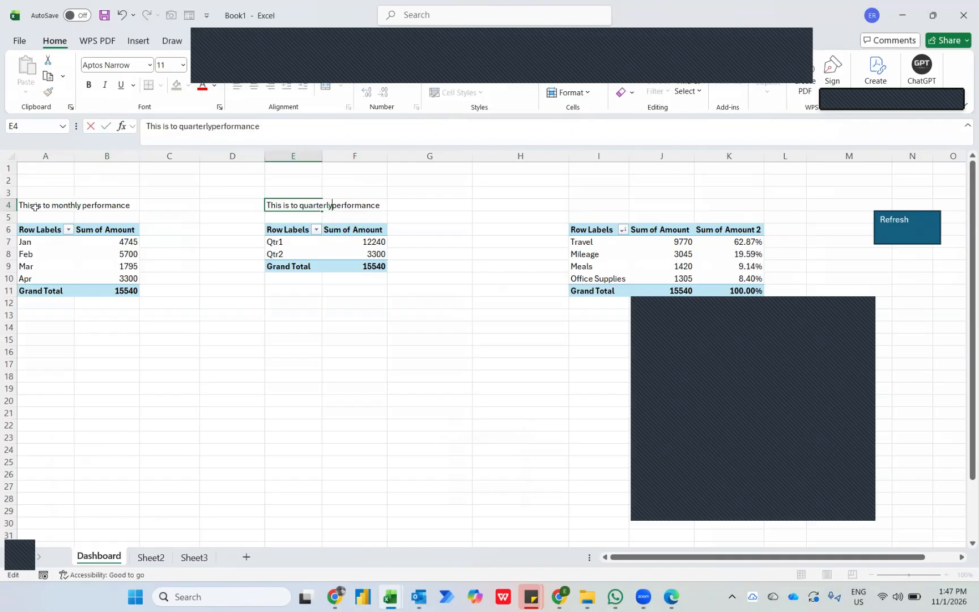
{"action": "key", "text": "Return"}
Copy the E4 heading to I4 above the expense PivotTable and reword it as This is to expenses category.
{"action": "key", "text": "Up"}
{"action": "key", "text": "ctrl+c"}
{"action": "key", "text": "Right"}
{"action": "key", "text": "Right"}
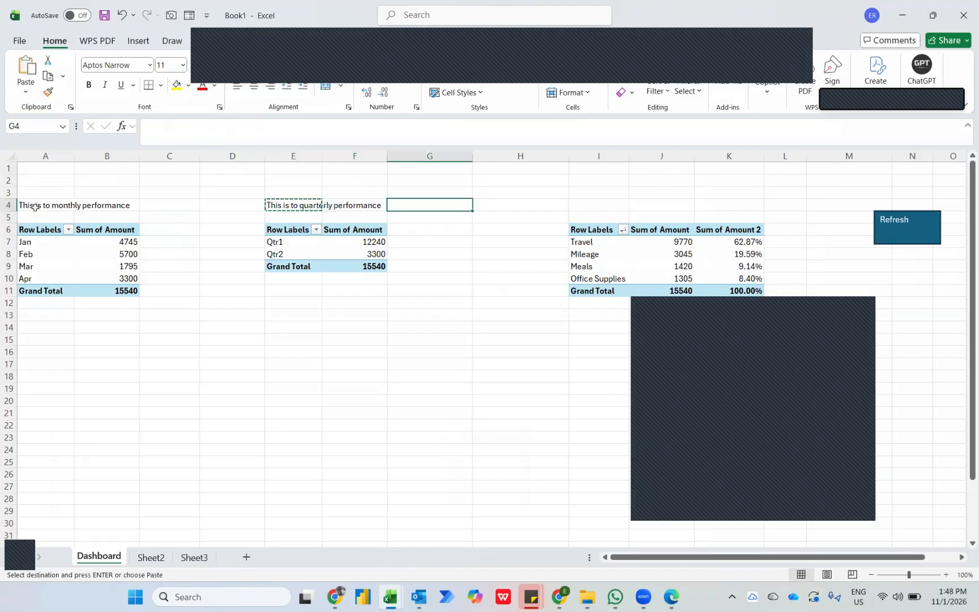
{"action": "key", "text": "Right"}
{"action": "key", "text": "Right"}
{"action": "key", "text": "ctrl+v"}
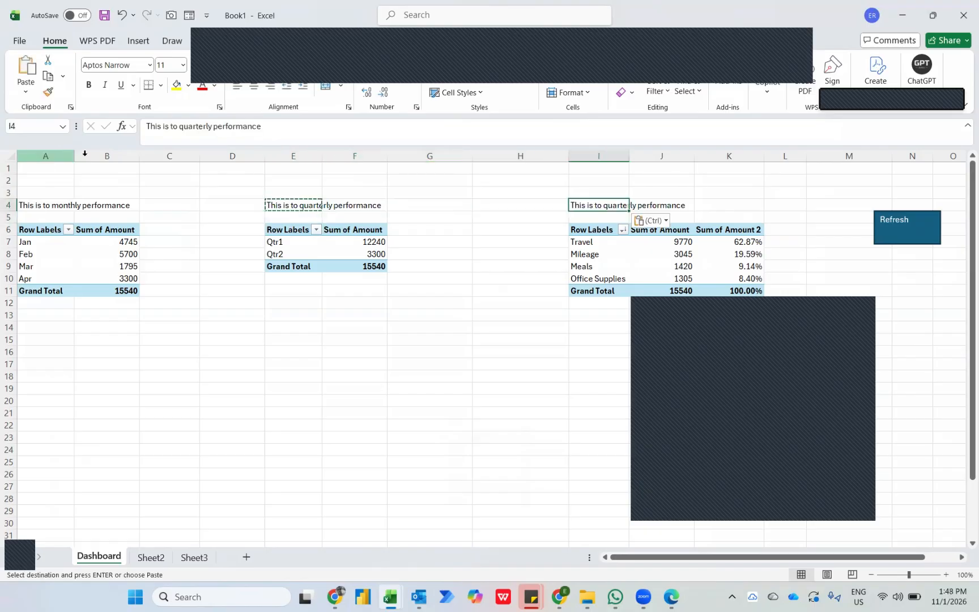
{"action": "key", "text": "F2"}
{"action": "key", "text": "ctrl+shift+Left"}
{"action": "key", "text": "ctrl+shift+Left"}
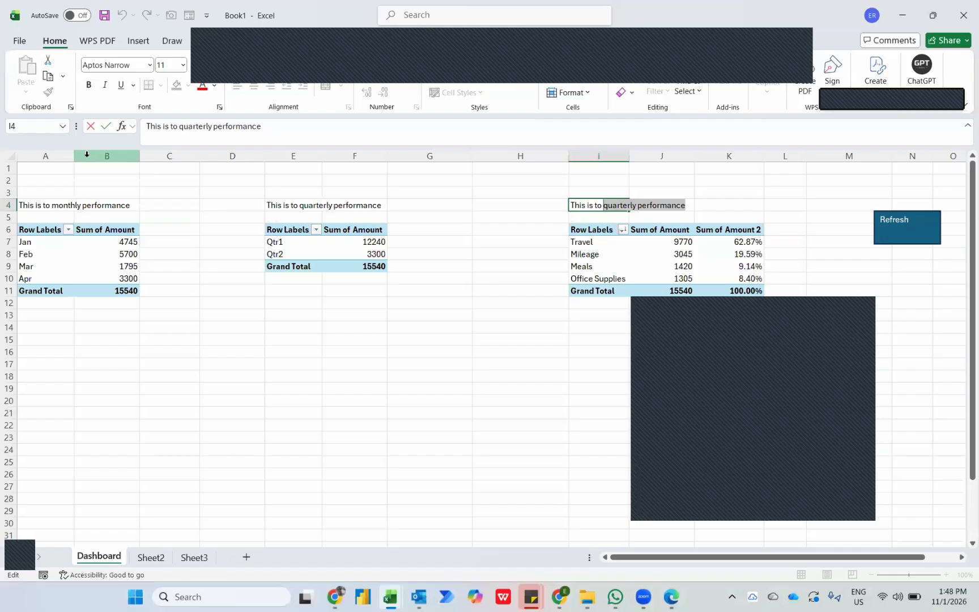
{"action": "type", "text": "expense"}
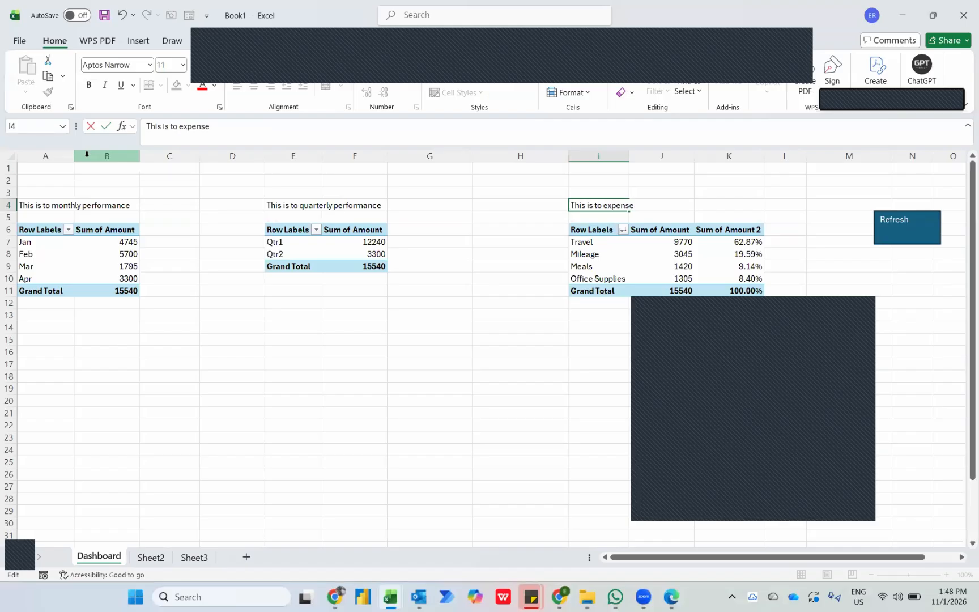
{"action": "type", "text": "s category"}
{"action": "key", "text": "Return"}
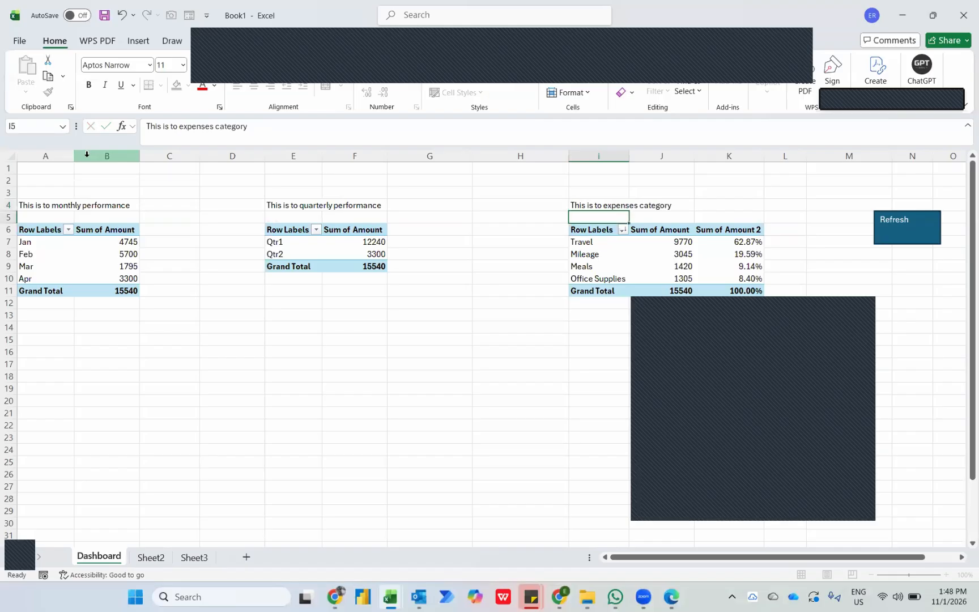
Select the January amount in cell B7 of the month PivotTable.
{"action": "key", "text": "Left"}
{"action": "key", "text": "Left"}
{"action": "key", "text": "Left"}
{"action": "key", "text": "Left"}
{"action": "key", "text": "Left"}
{"action": "key", "text": "Left"}
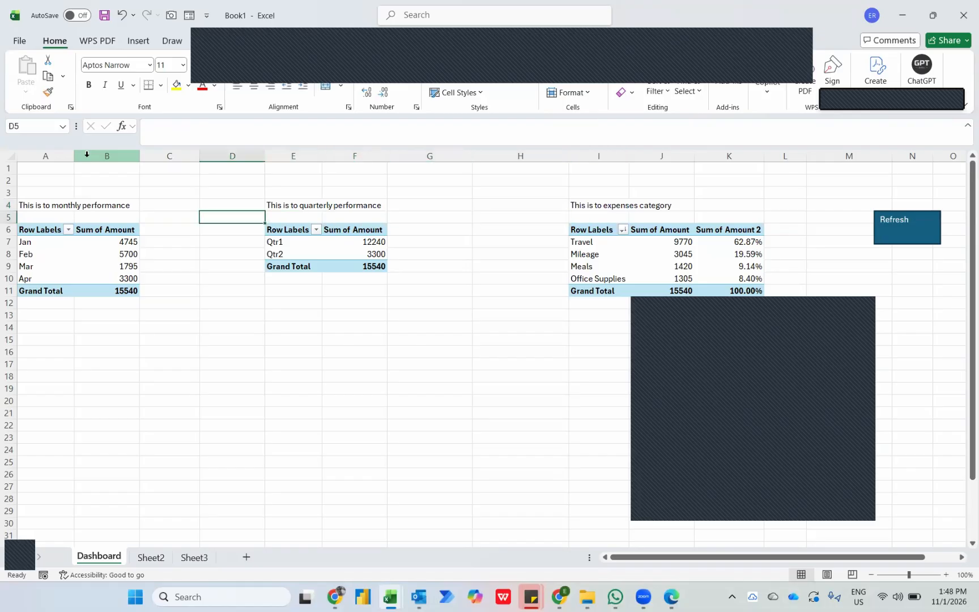
{"action": "key", "text": "Down"}
{"action": "key", "text": "Left"}
{"action": "key", "text": "Down"}
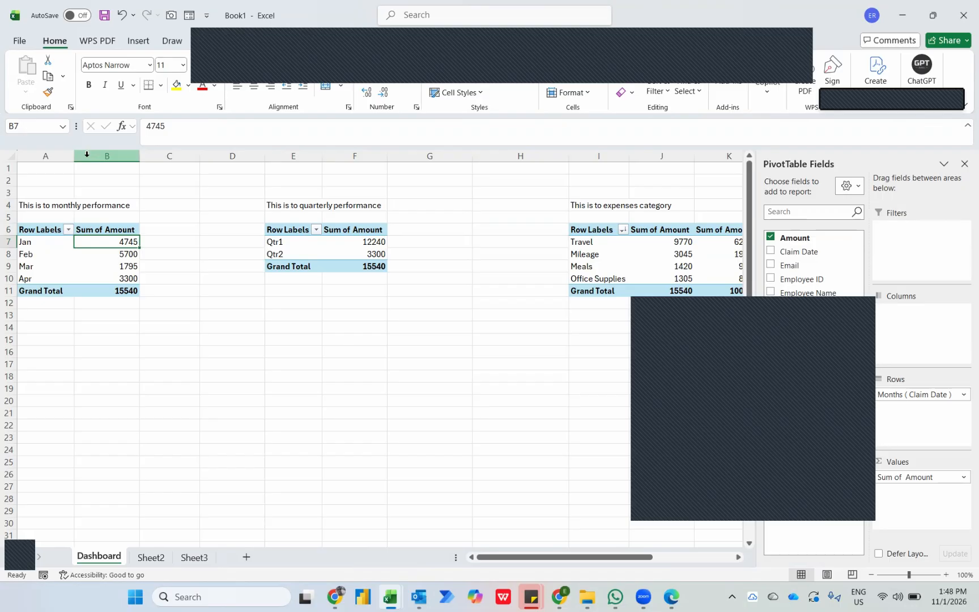
Insert two blank columns at column D, between the month and quarter PivotTables.
{"action": "left_click", "coordinate": [203, 265]}
{"action": "key", "text": "ctrl+space"}
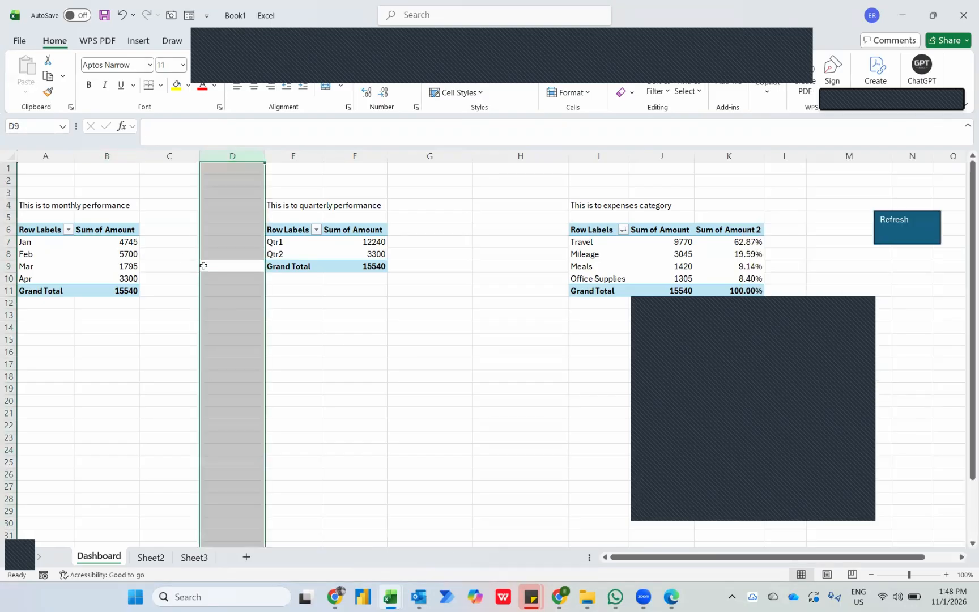
{"action": "key", "text": "ctrl+shift+equal"}
{"action": "key", "text": "ctrl+shift+equal"}
{"action": "key", "text": "Left"}
{"action": "key", "text": "Left"}
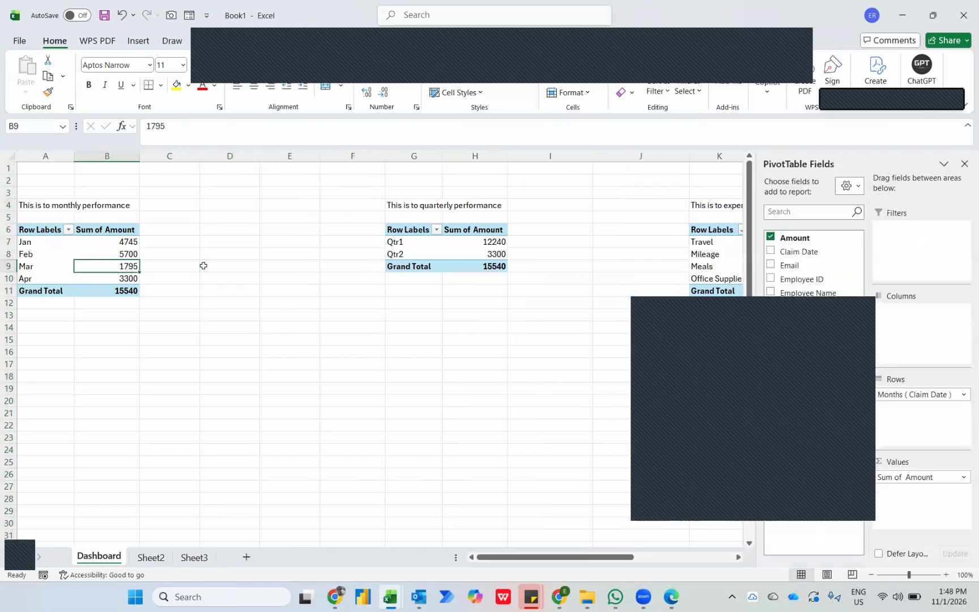
Add the Amount field a second time to the values of the month PivotTable.
{"action": "left_click", "coordinate": [707, 323]}
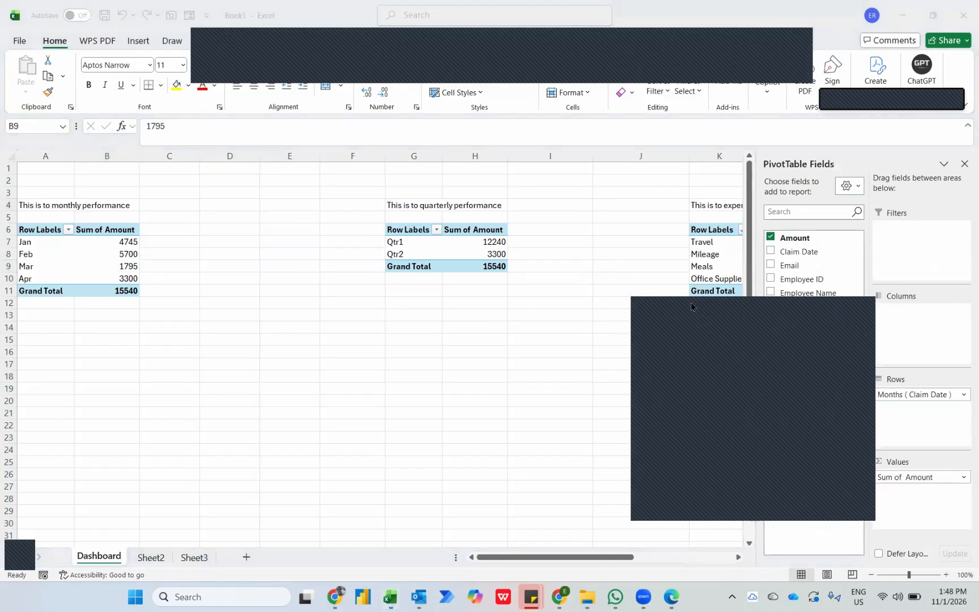
{"action": "left_click", "coordinate": [105, 264]}
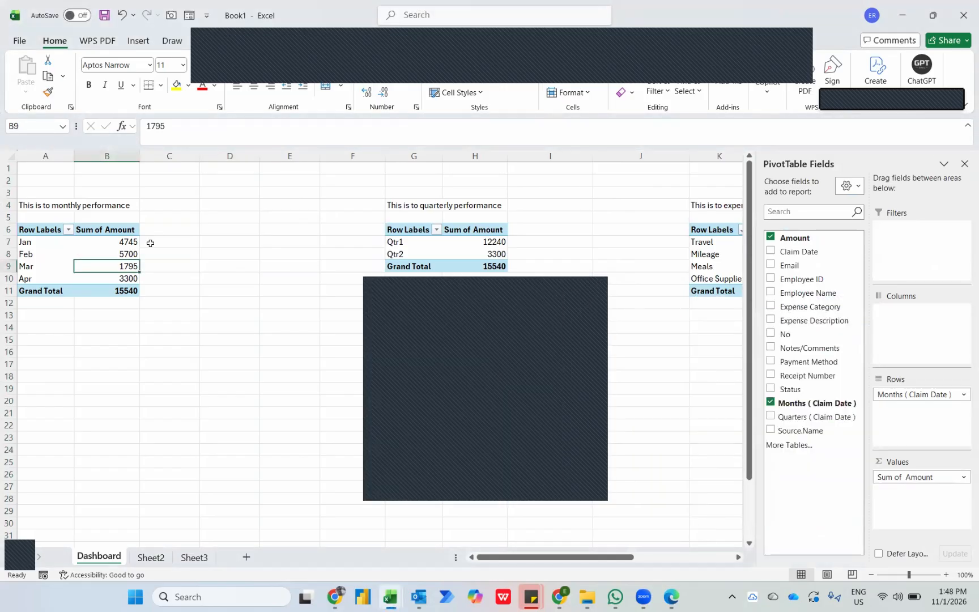
{"action": "left_click_drag", "start_coordinate": [795, 239], "coordinate": [913, 507]}
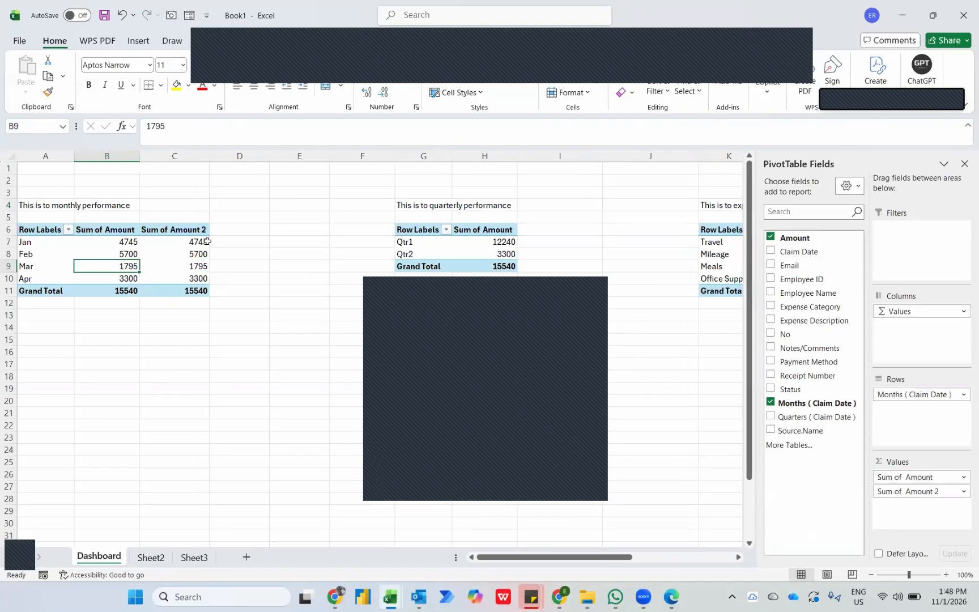
{"action": "mouse_move", "coordinate": [207, 242]}
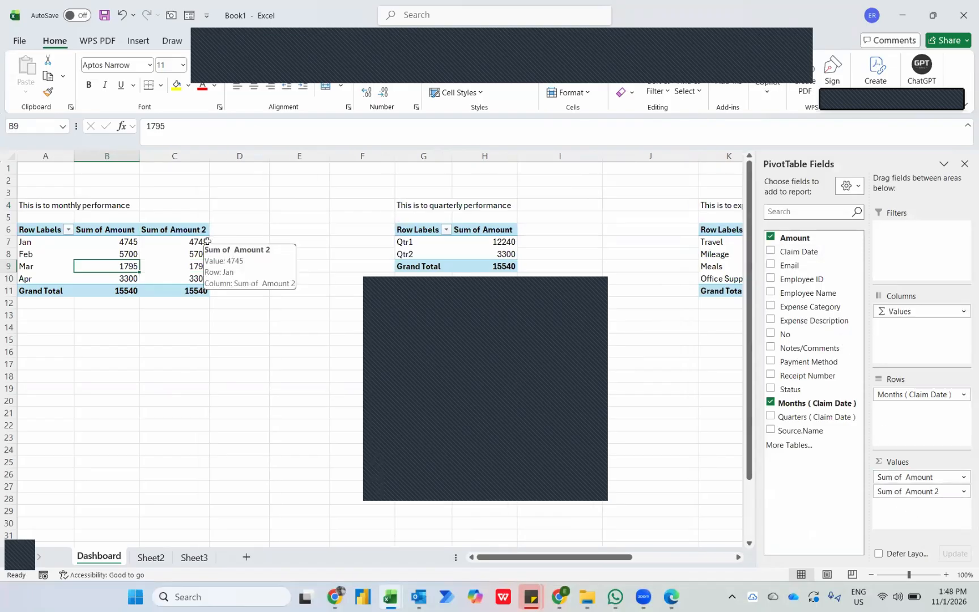
Show the month PivotTable's second amount column as Difference From, with base field Months (Claim Date) and base item (previous).
{"action": "right_click", "coordinate": [193, 246]}
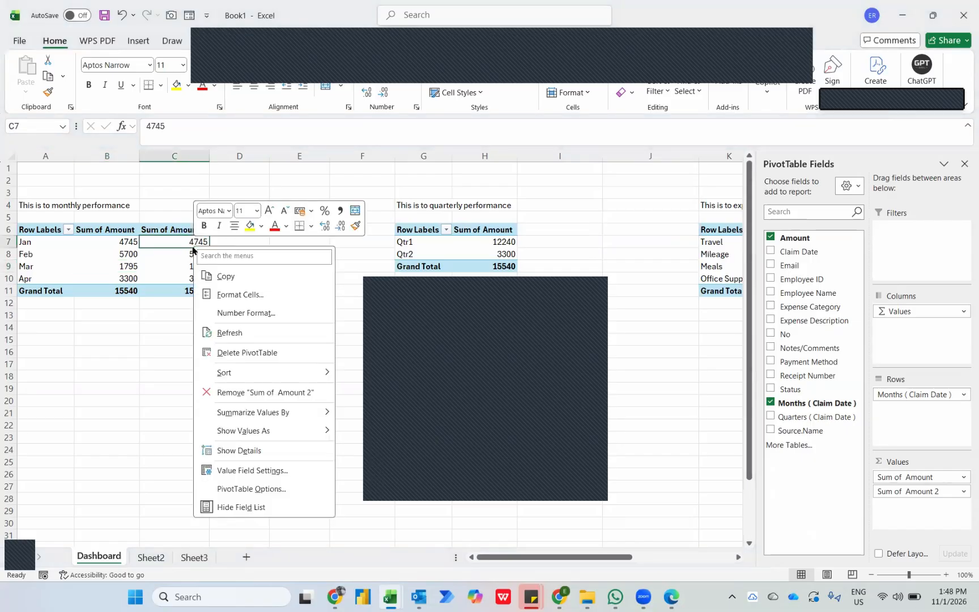
{"action": "mouse_move", "coordinate": [255, 430]}
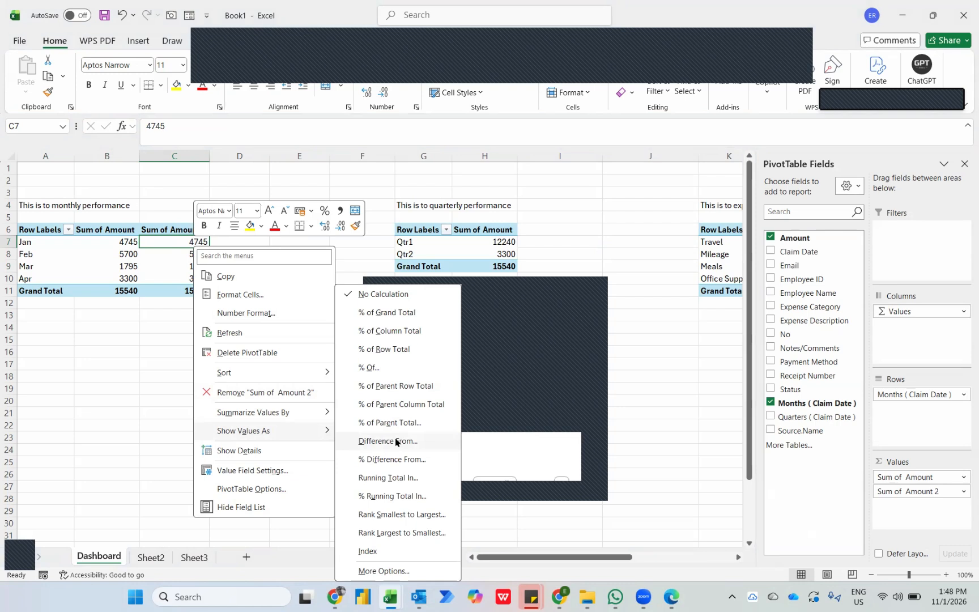
{"action": "left_click", "coordinate": [381, 443]}
{"action": "left_click", "coordinate": [227, 338]}
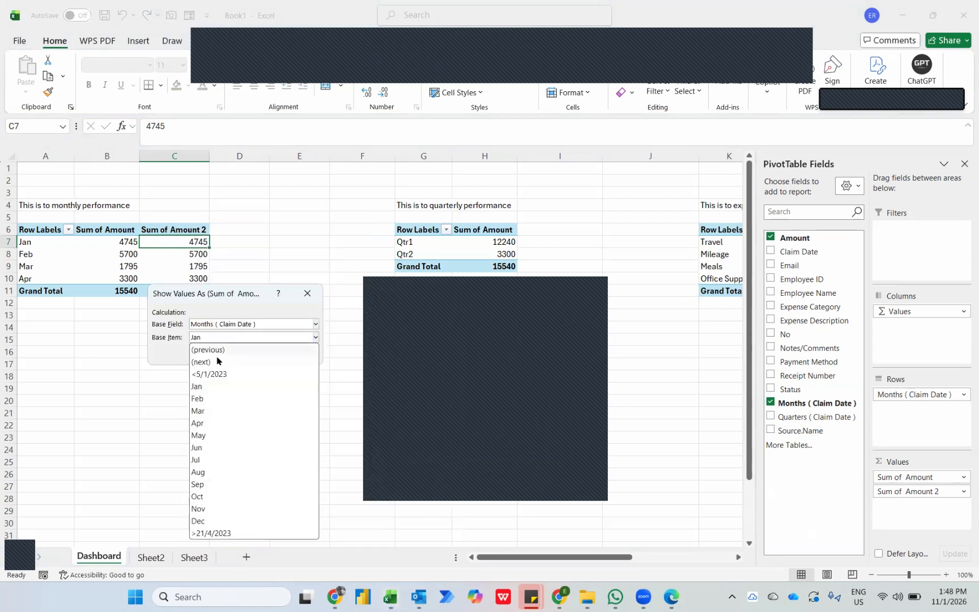
{"action": "left_click", "coordinate": [203, 350]}
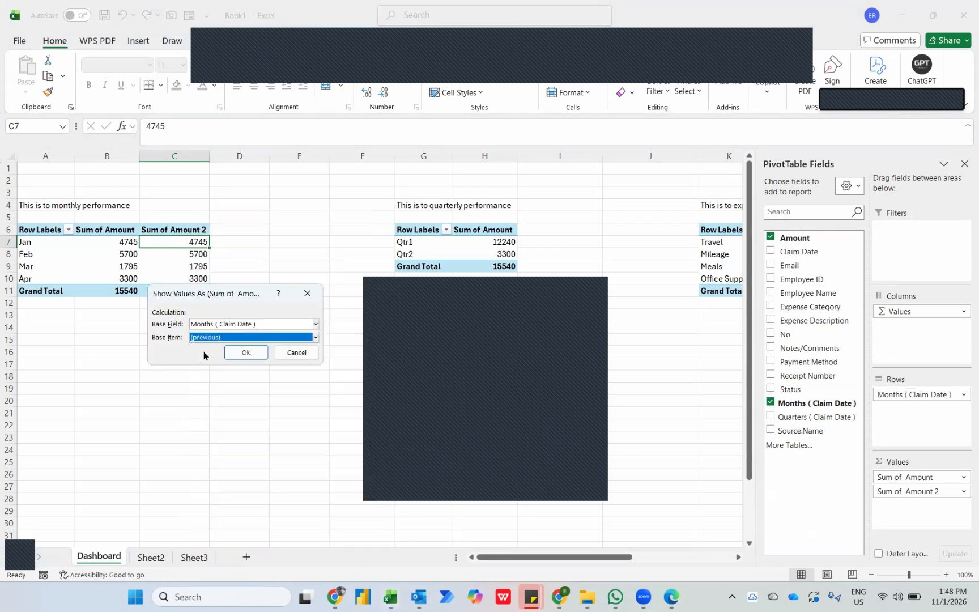
{"action": "left_click", "coordinate": [242, 353]}
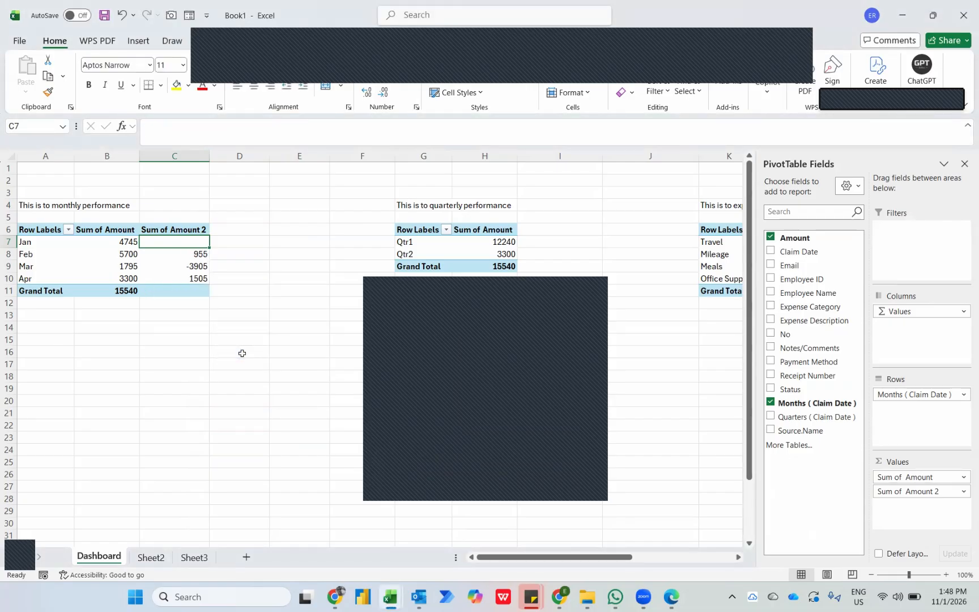
Compare the January to March amounts with the month-to-month differences beside them.
{"action": "key", "text": "Down"}
{"action": "key", "text": "Left"}
{"action": "key", "text": "Up"}
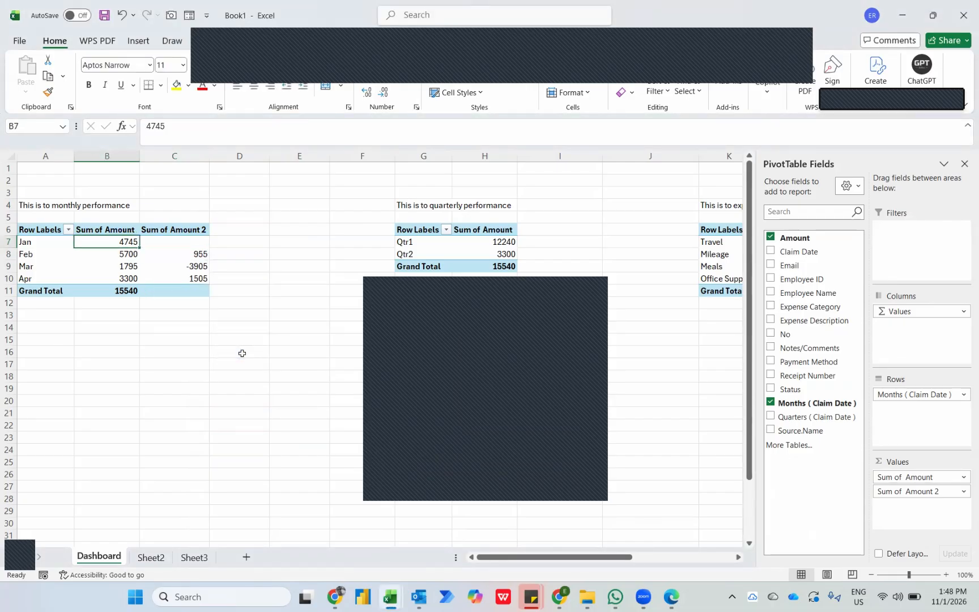
{"action": "key", "text": "Down"}
{"action": "key", "text": "Right"}
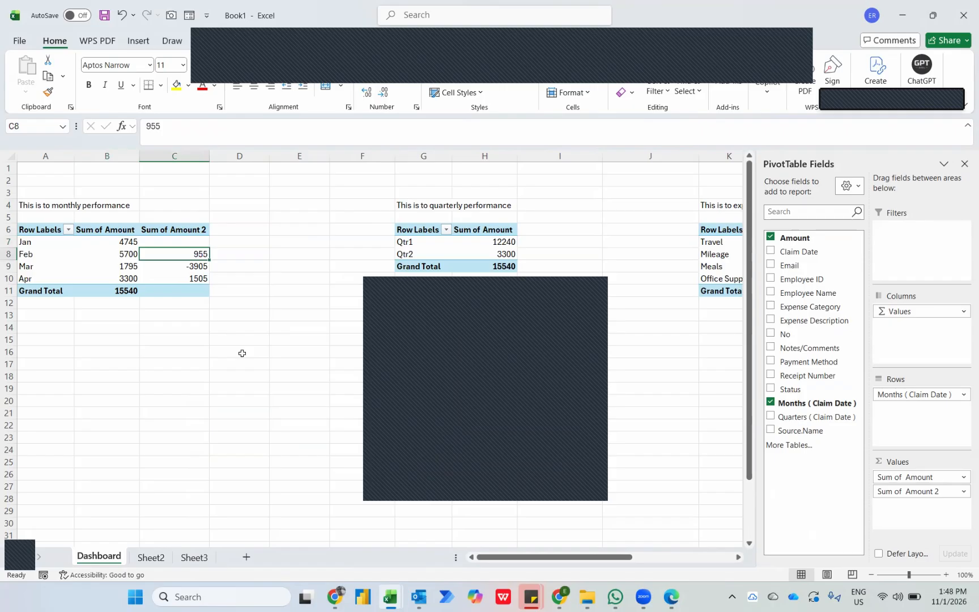
{"action": "key", "text": "Down"}
{"action": "key", "text": "Left"}
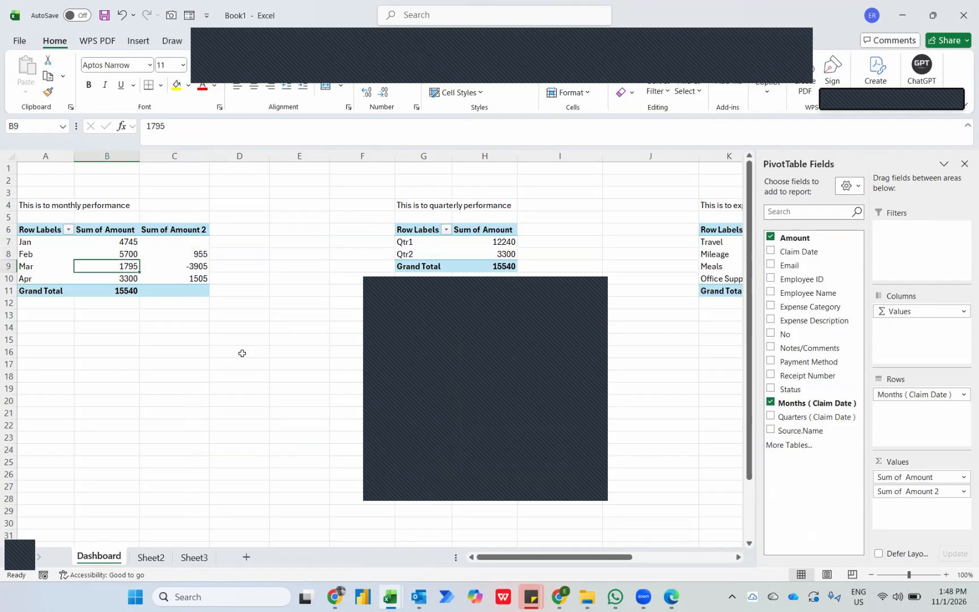
{"action": "key", "text": "Right"}
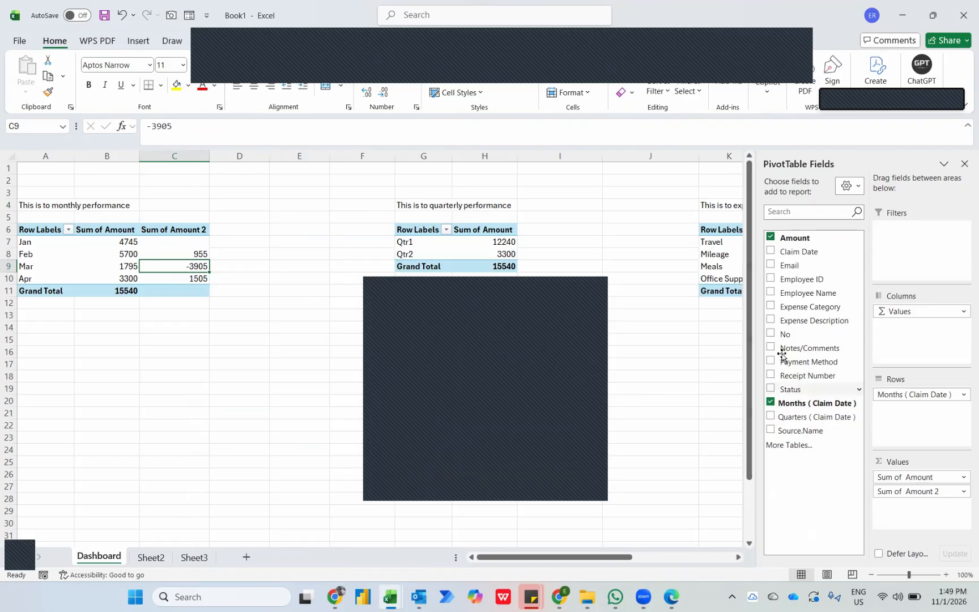
Add Amount a third time to the month PivotTable and show it as % Difference From the (previous) item of Months (Claim Date).
{"action": "left_click_drag", "start_coordinate": [793, 239], "coordinate": [904, 514]}
{"action": "right_click", "coordinate": [239, 243]}
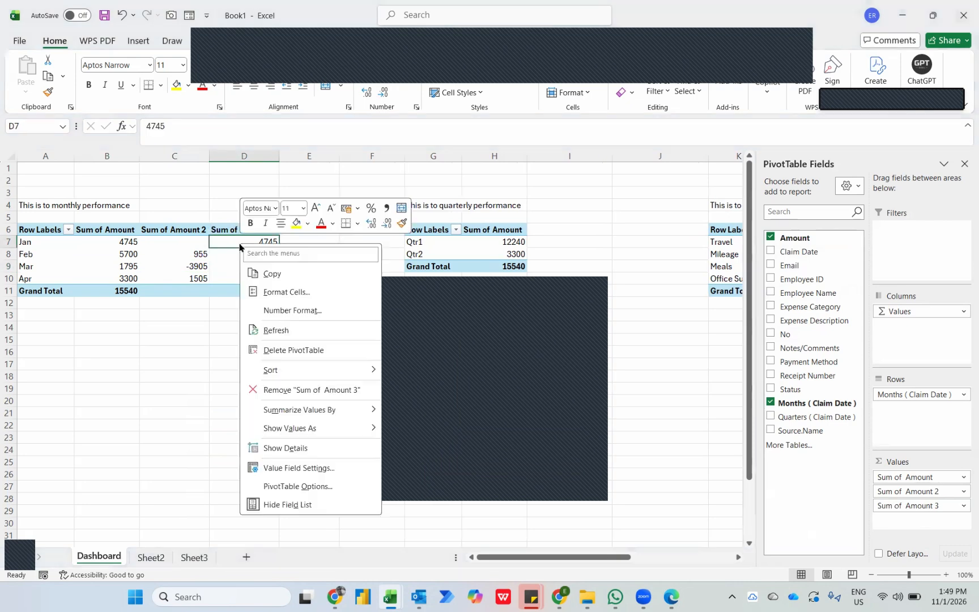
{"action": "mouse_move", "coordinate": [291, 431]}
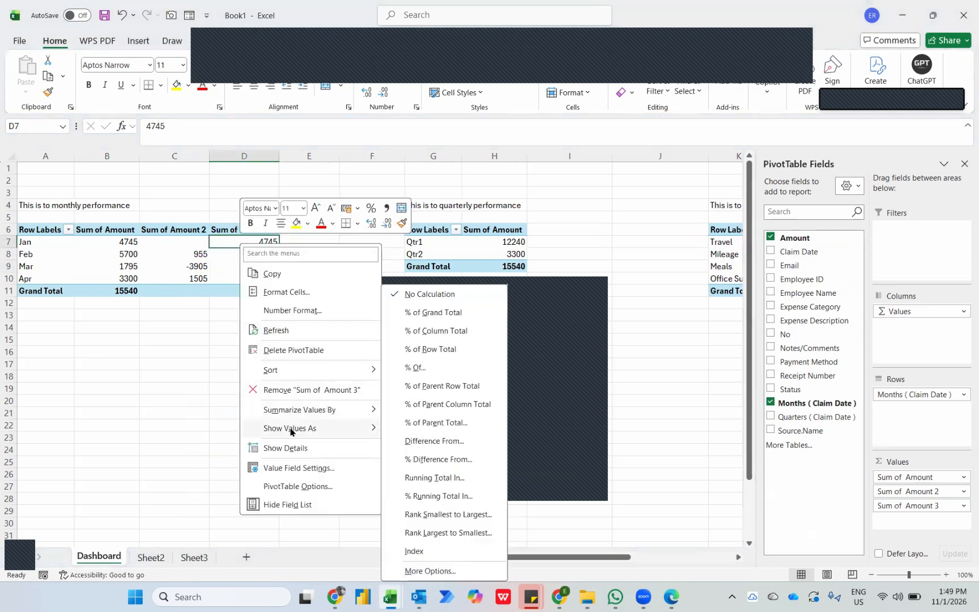
{"action": "left_click", "coordinate": [437, 459]}
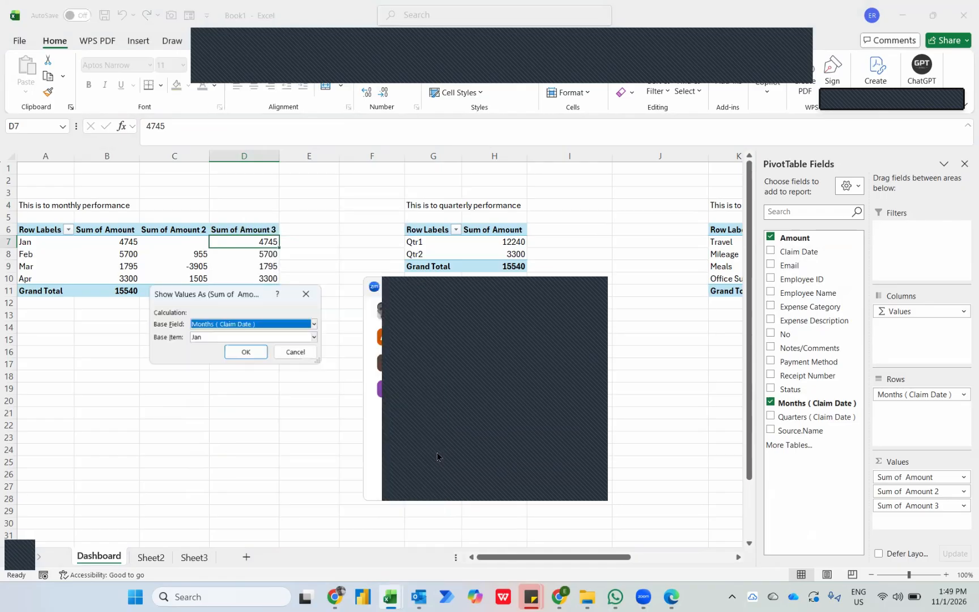
{"action": "left_click", "coordinate": [194, 338]}
{"action": "left_click", "coordinate": [230, 349]}
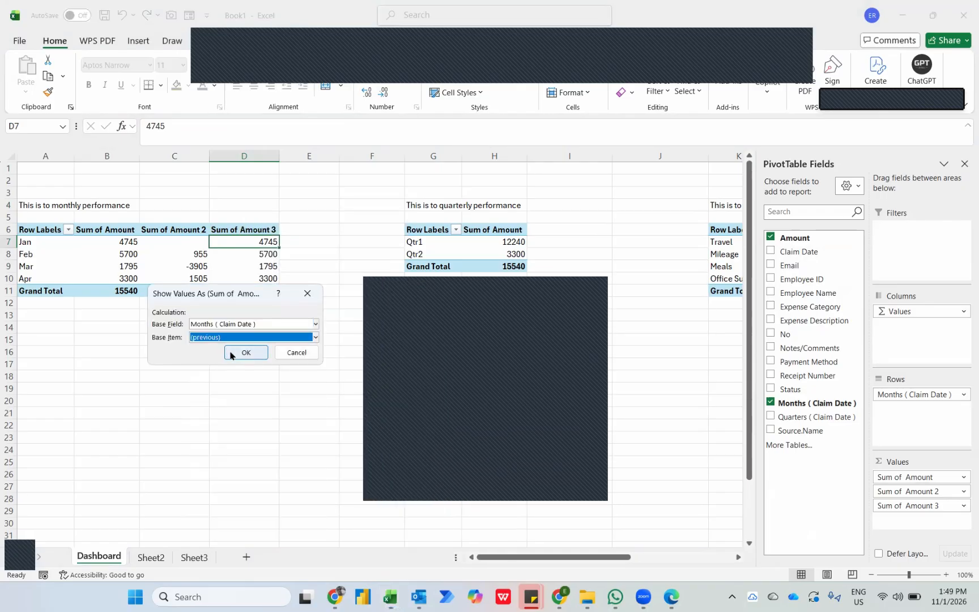
{"action": "left_click", "coordinate": [231, 355]}
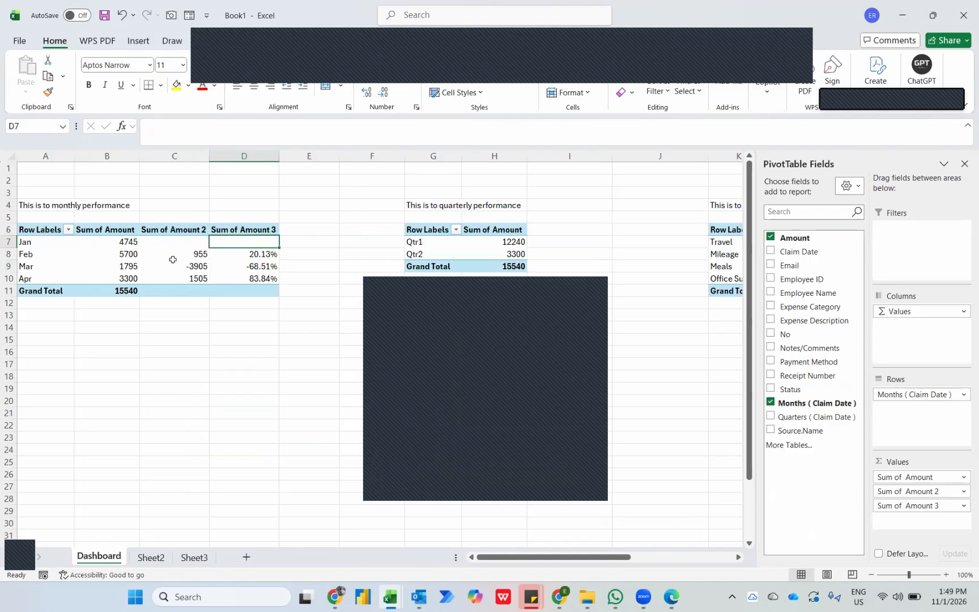
{"action": "key", "text": "Down"}
{"action": "key", "text": "Down"}
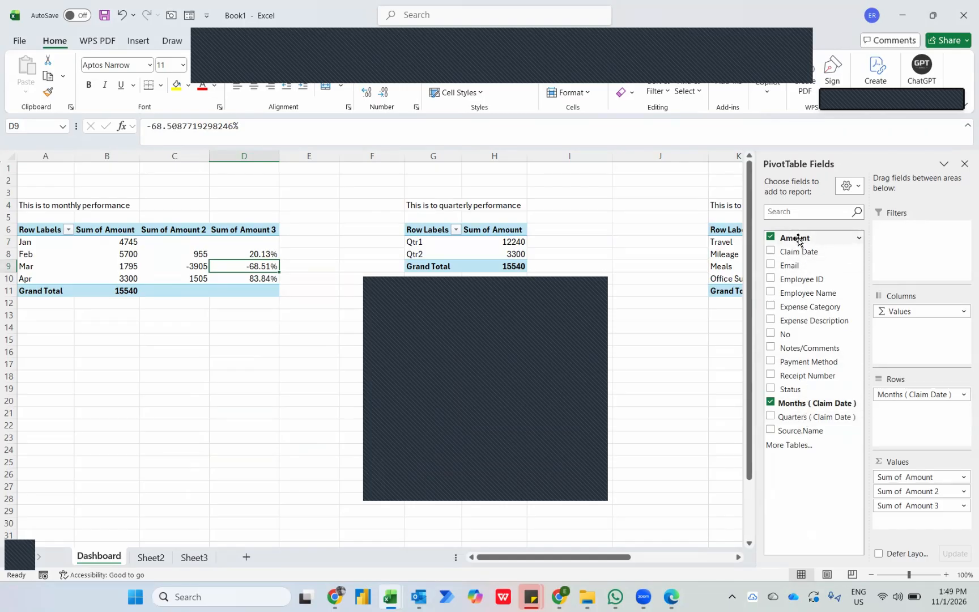
Add Amount a fourth time to the month PivotTable and show it as Running Total In with base field Months (Claim Date).
{"action": "left_click_drag", "start_coordinate": [796, 237], "coordinate": [899, 517]}
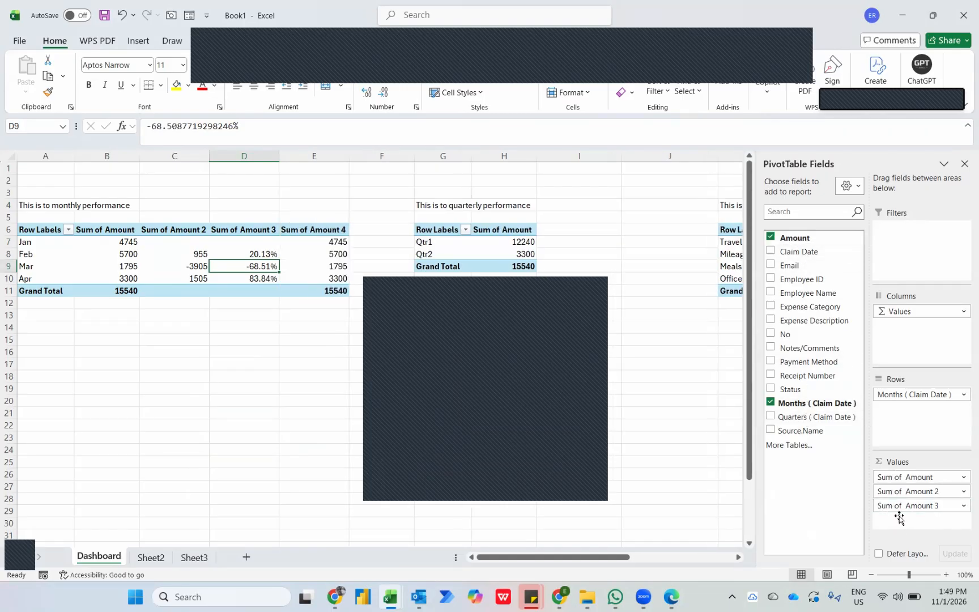
{"action": "right_click", "coordinate": [322, 241]}
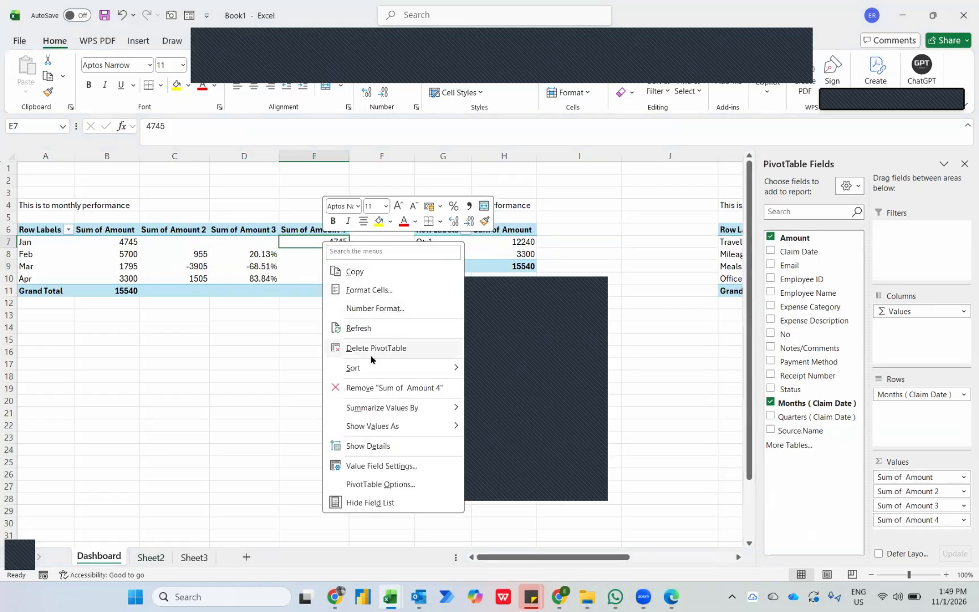
{"action": "mouse_move", "coordinate": [375, 426]}
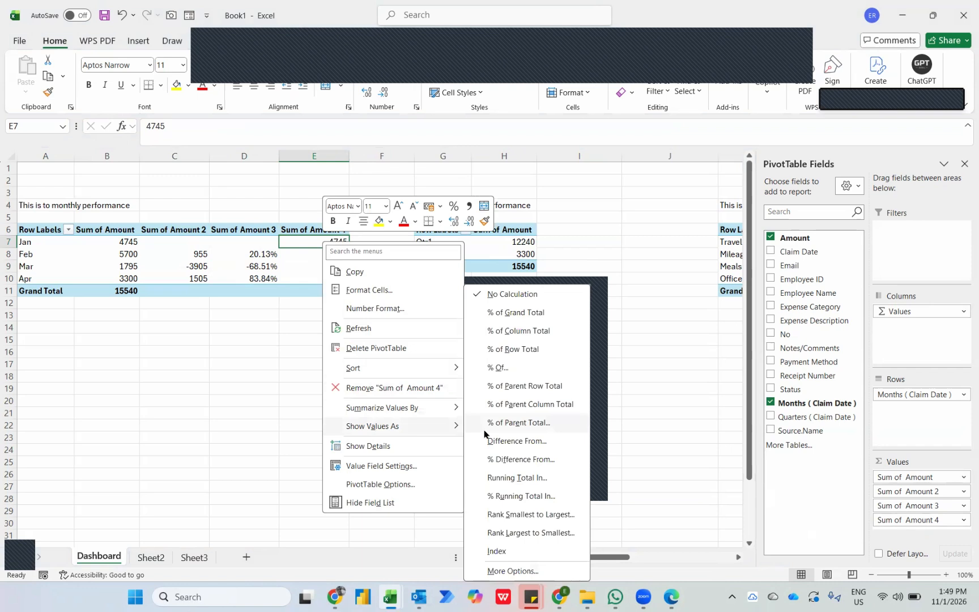
{"action": "left_click", "coordinate": [511, 478]}
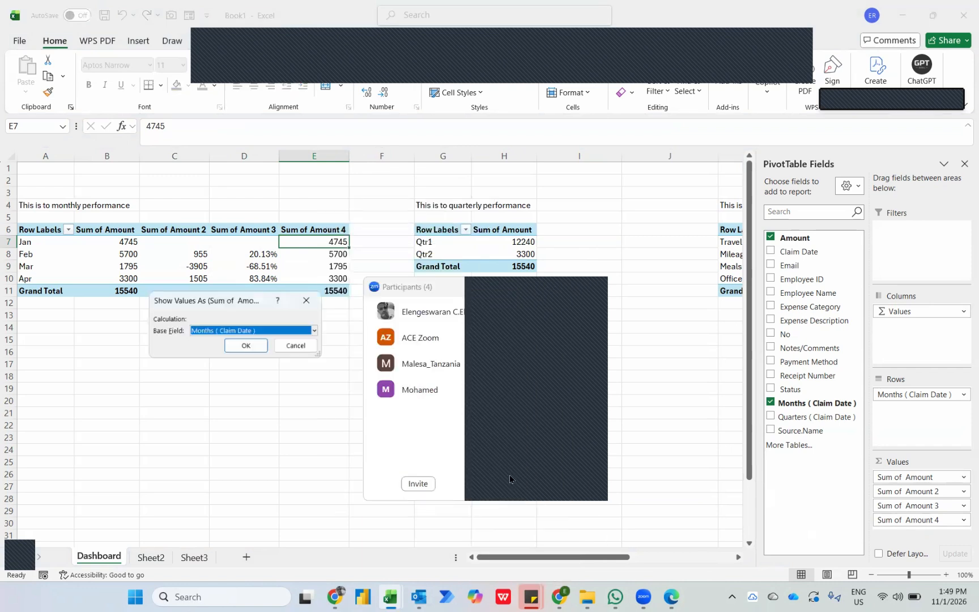
{"action": "left_click", "coordinate": [239, 346]}
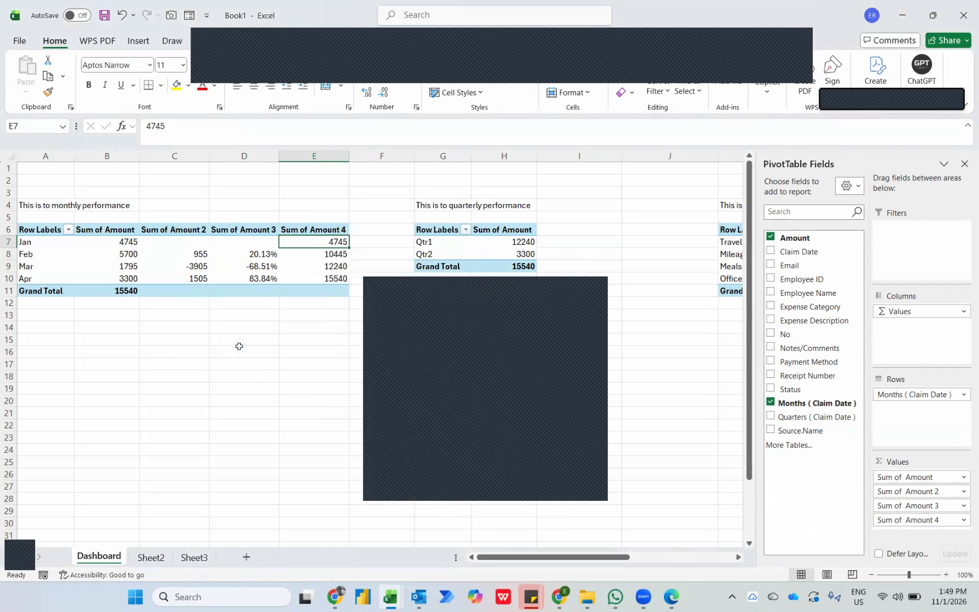
Check the running total column against the summed January–February and January–March amounts in column B.
{"action": "key", "text": "Left"}
{"action": "key", "text": "Left"}
{"action": "key", "text": "Left"}
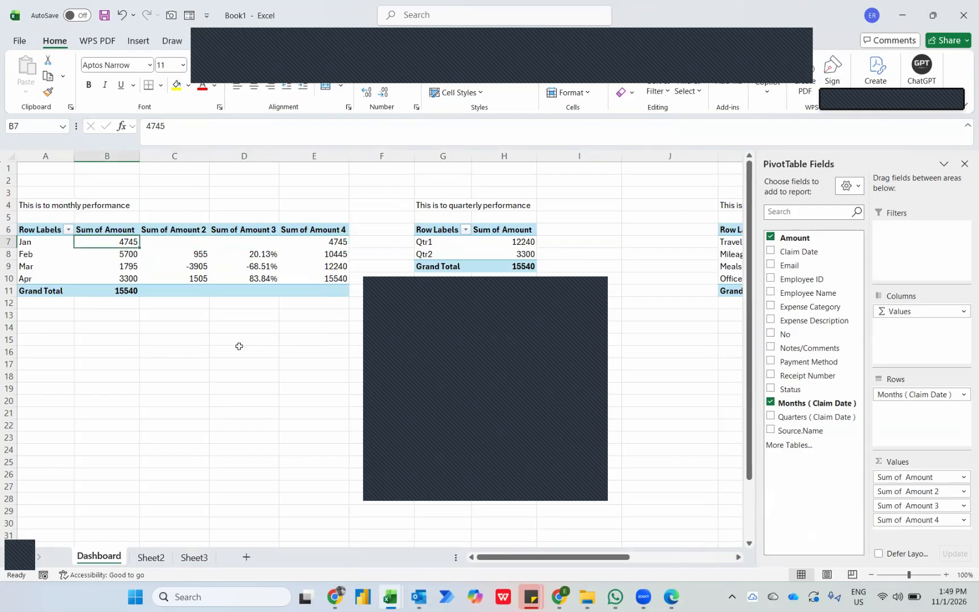
{"action": "key", "text": "shift+Down"}
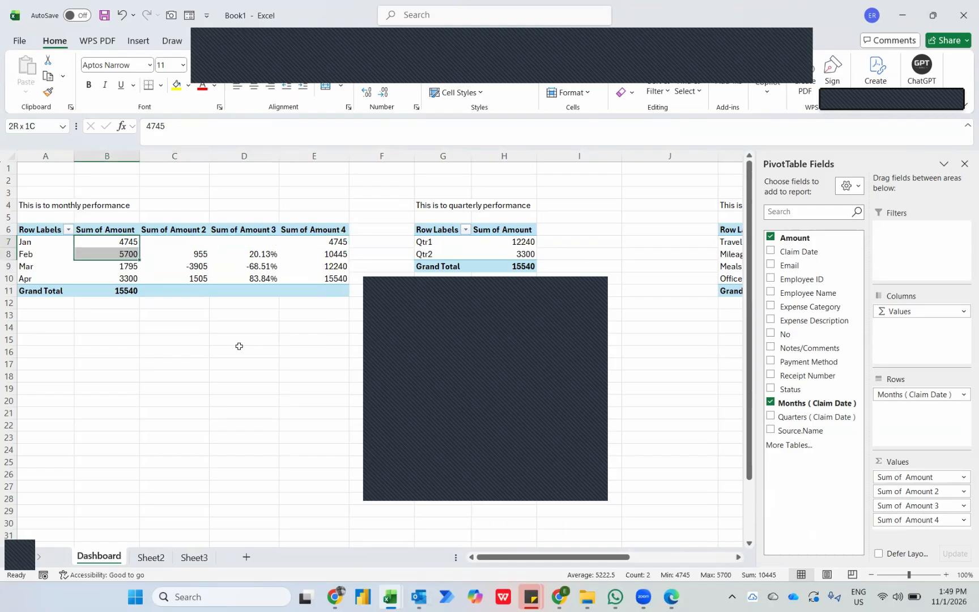
{"action": "left_click", "coordinate": [320, 264]}
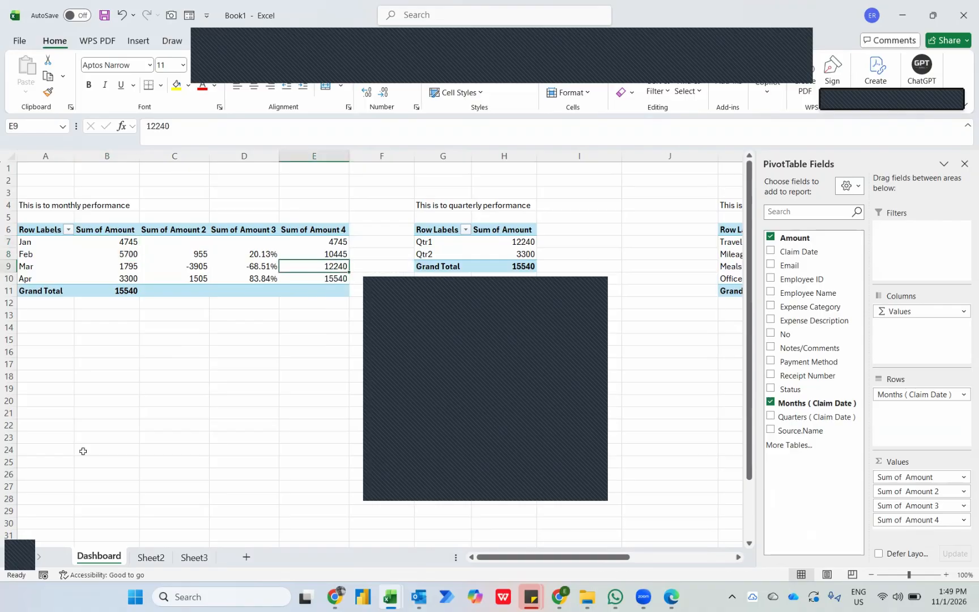
{"action": "left_click", "coordinate": [105, 245]}
{"action": "key", "text": "shift+Down"}
{"action": "key", "text": "shift+Down"}
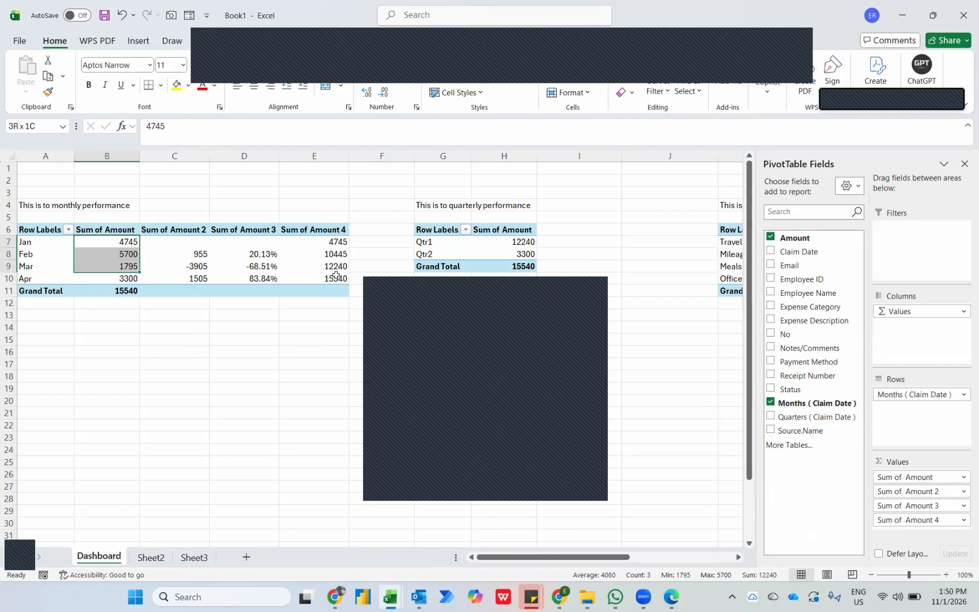
{"action": "mouse_move", "coordinate": [336, 276]}
Move the expense category PivotTable from K6 to G18, below the quarter PivotTable.
{"action": "left_click", "coordinate": [649, 230]}
{"action": "key", "text": "Right"}
{"action": "key", "text": "Right"}
{"action": "key", "text": "Left"}
{"action": "key", "text": "ctrl+shift+Down"}
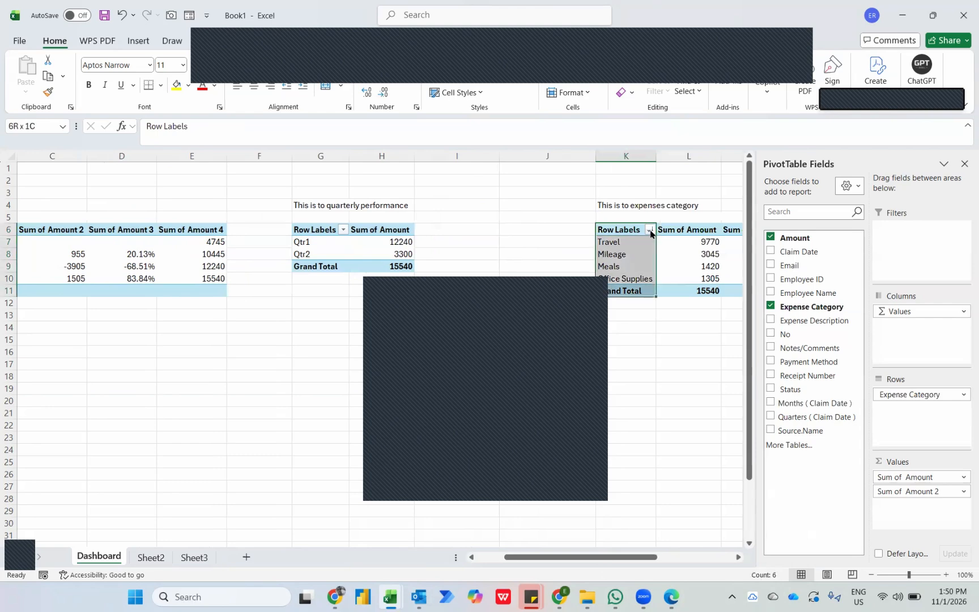
{"action": "key", "text": "ctrl+shift+Right"}
{"action": "key", "text": "ctrl+c"}
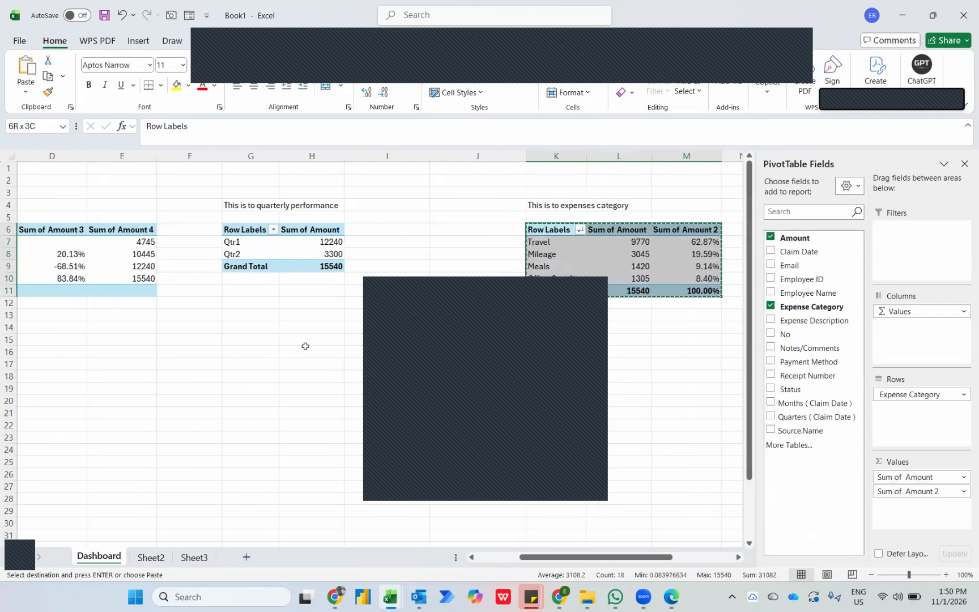
{"action": "left_click", "coordinate": [238, 374]}
{"action": "key", "text": "ctrl+v"}
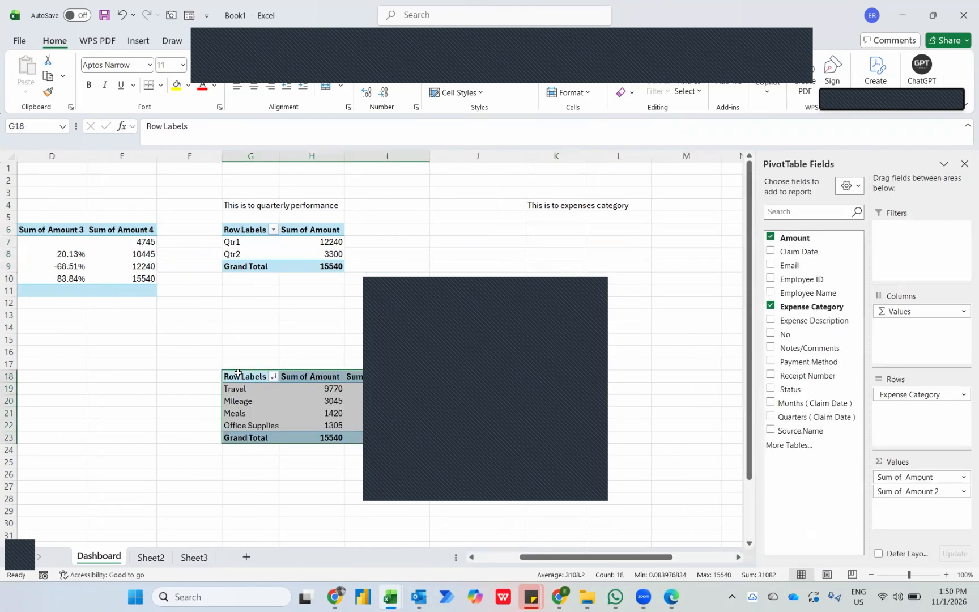
Move the This is to expenses category heading from K4 to G14, above the relocated expense PivotTable.
{"action": "left_click", "coordinate": [545, 207]}
{"action": "key", "text": "ctrl+c"}
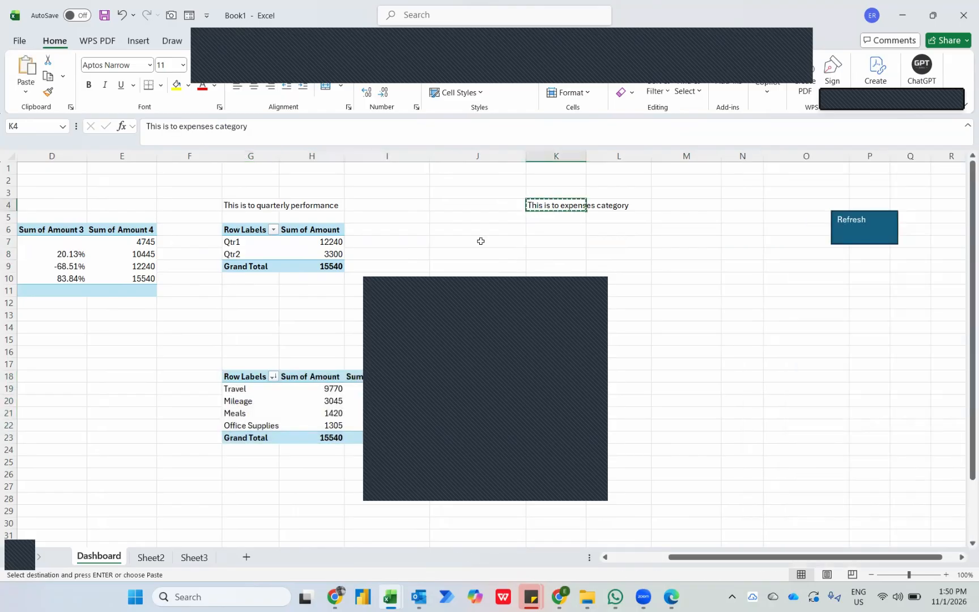
{"action": "left_click", "coordinate": [259, 329]}
{"action": "key", "text": "ctrl+v"}
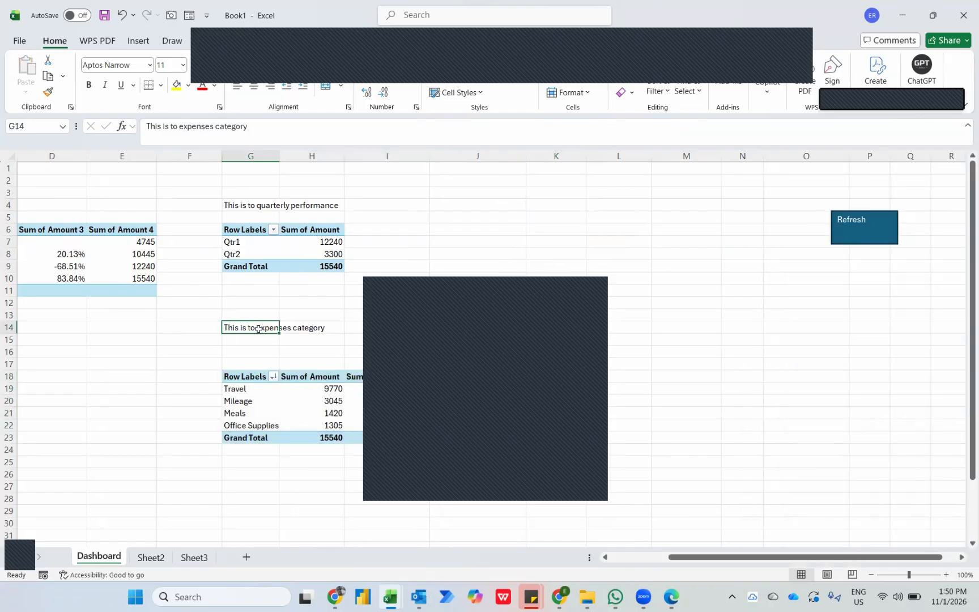
Add the Amount field three more times to the values of the quarterly performance PivotTable.
{"action": "scroll", "coordinate": [258, 328], "scroll_direction": "left", "scroll_amount": 3}
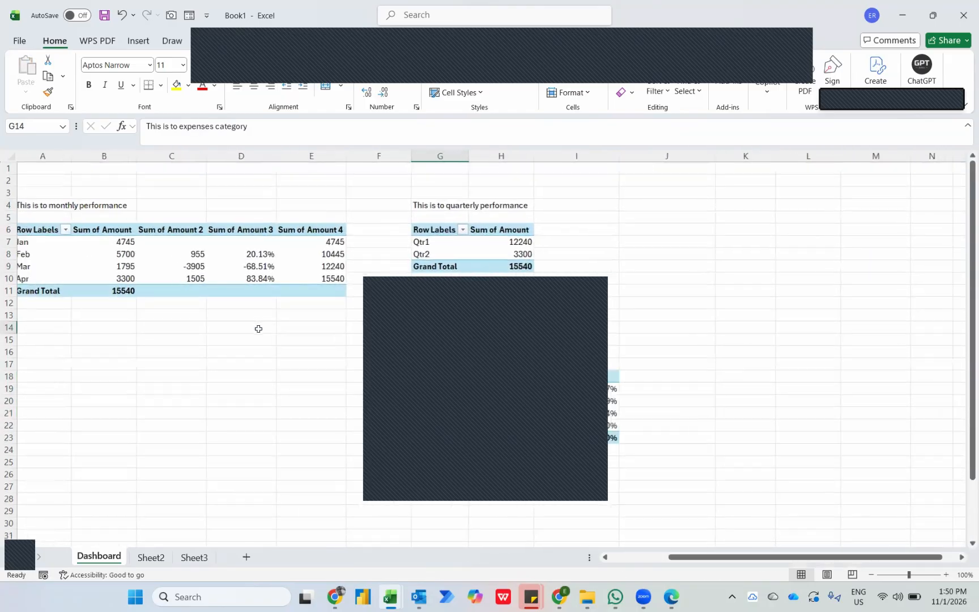
{"action": "left_click", "coordinate": [505, 242]}
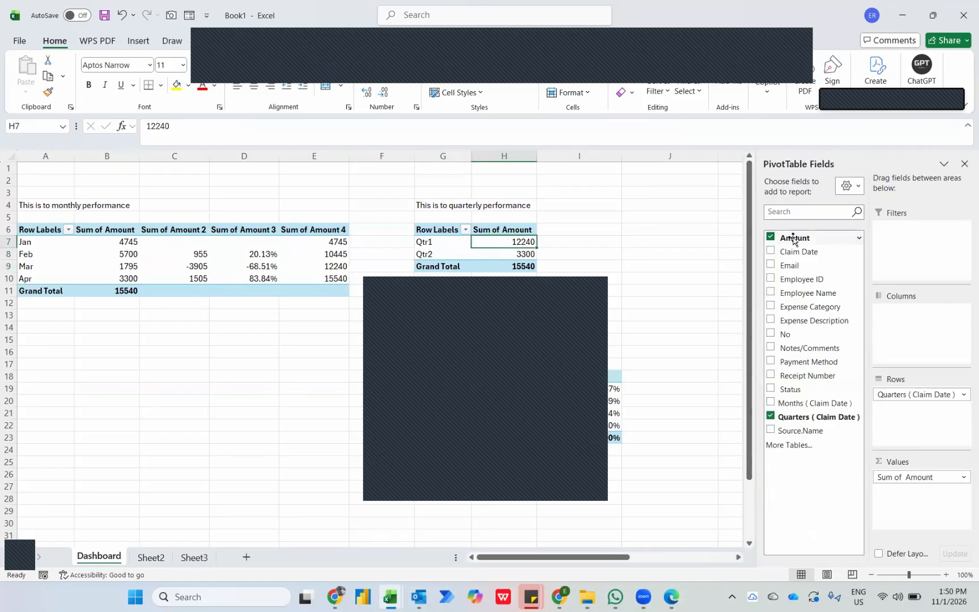
{"action": "left_click_drag", "start_coordinate": [793, 240], "coordinate": [917, 507]}
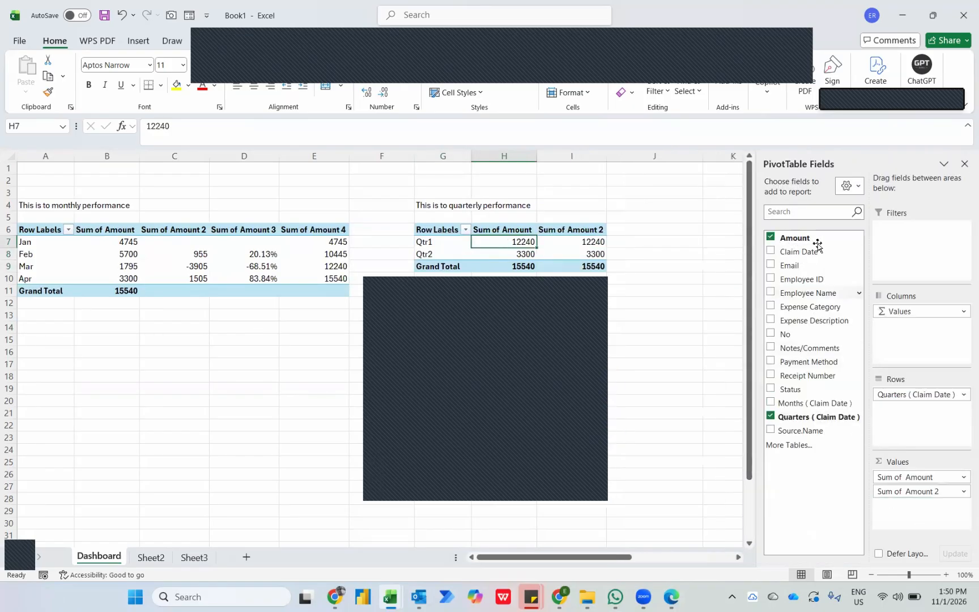
{"action": "left_click_drag", "start_coordinate": [793, 237], "coordinate": [913, 524]}
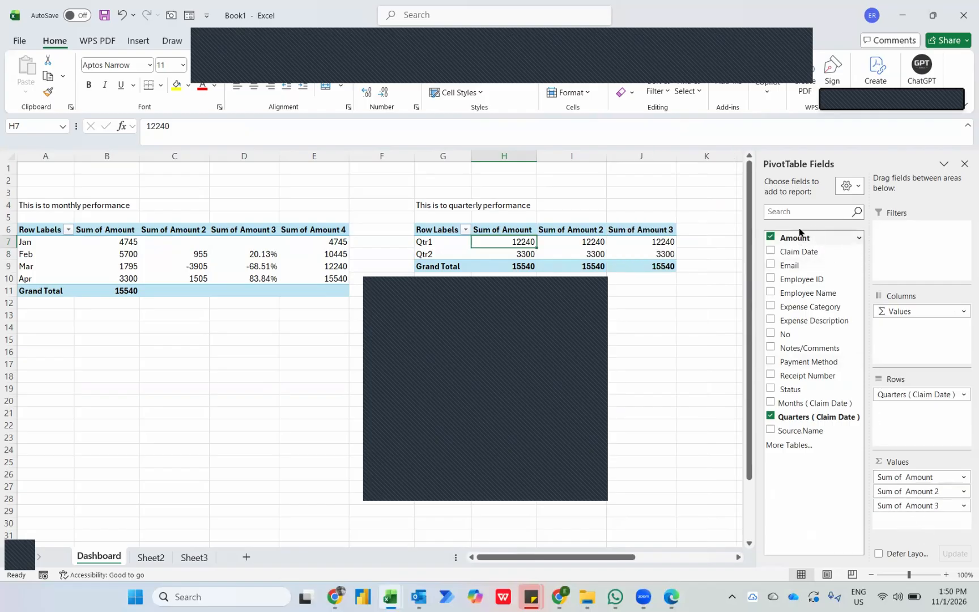
{"action": "left_click_drag", "start_coordinate": [793, 237], "coordinate": [903, 511]}
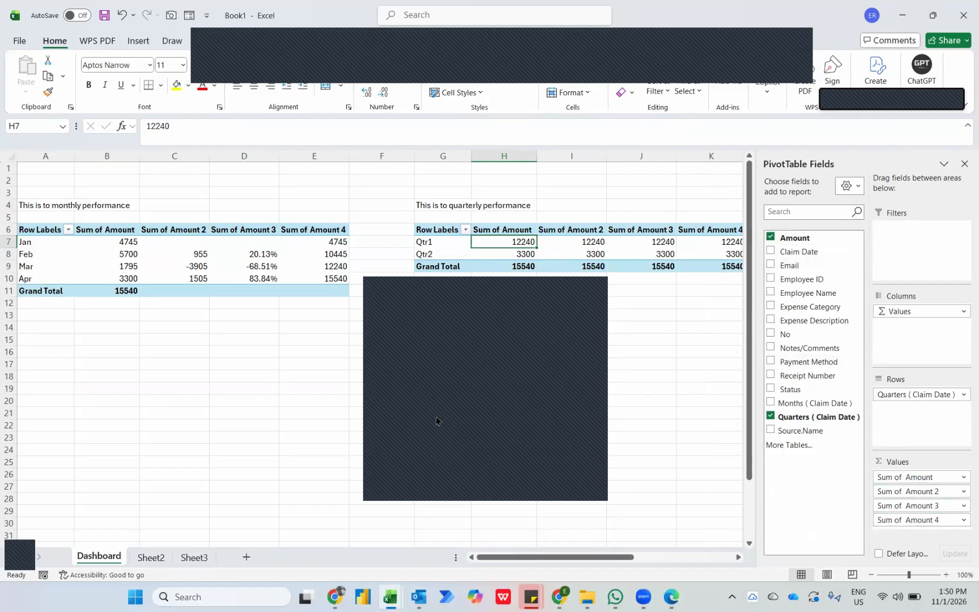
Show the quarter PivotTable's Sum of Amount 2 as Difference From, with base field Quarters (Claim Date) and base item (previous).
{"action": "left_click", "coordinate": [433, 292]}
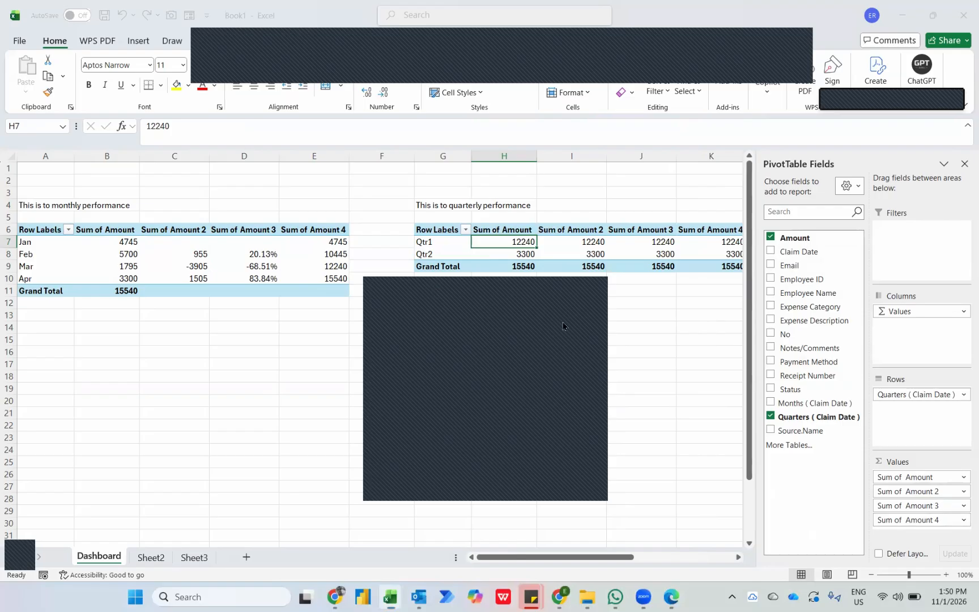
{"action": "left_click", "coordinate": [563, 243]}
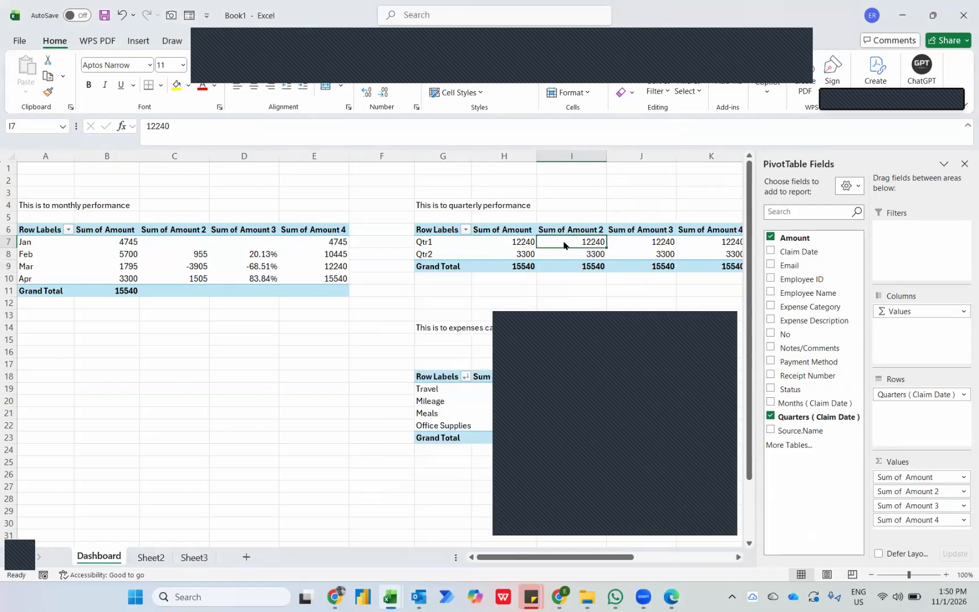
{"action": "right_click", "coordinate": [564, 245]}
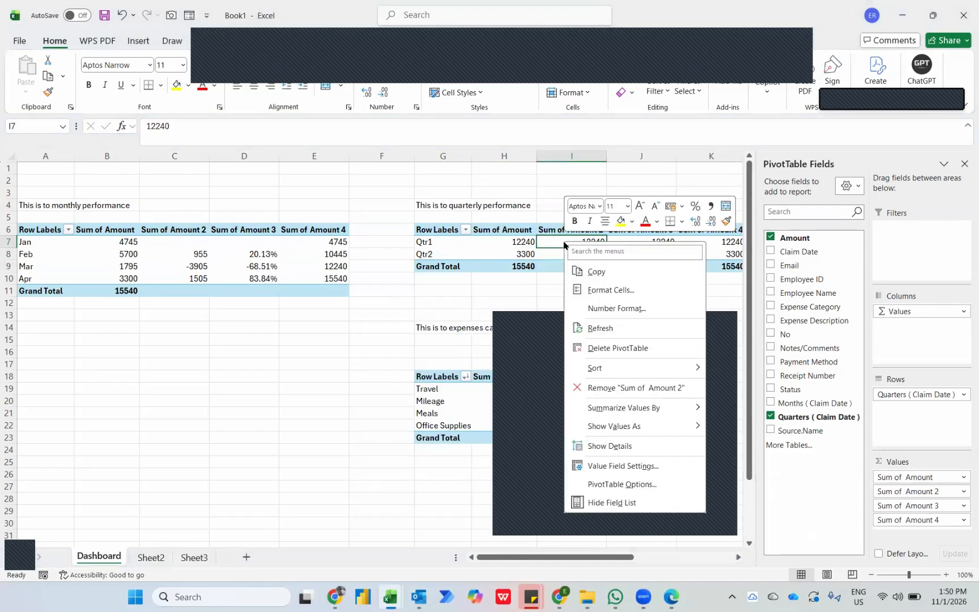
{"action": "mouse_move", "coordinate": [634, 426]}
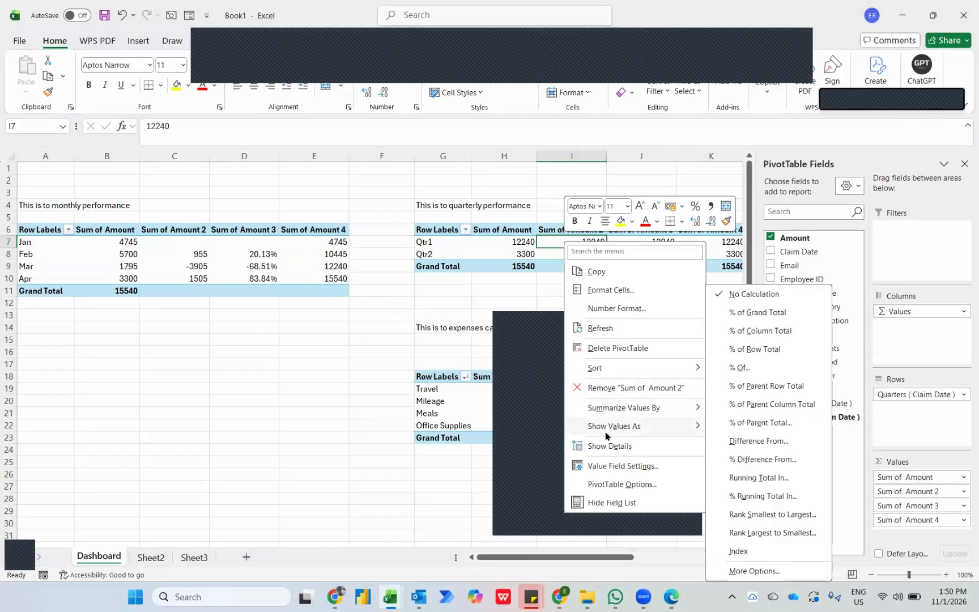
{"action": "left_click", "coordinate": [748, 448]}
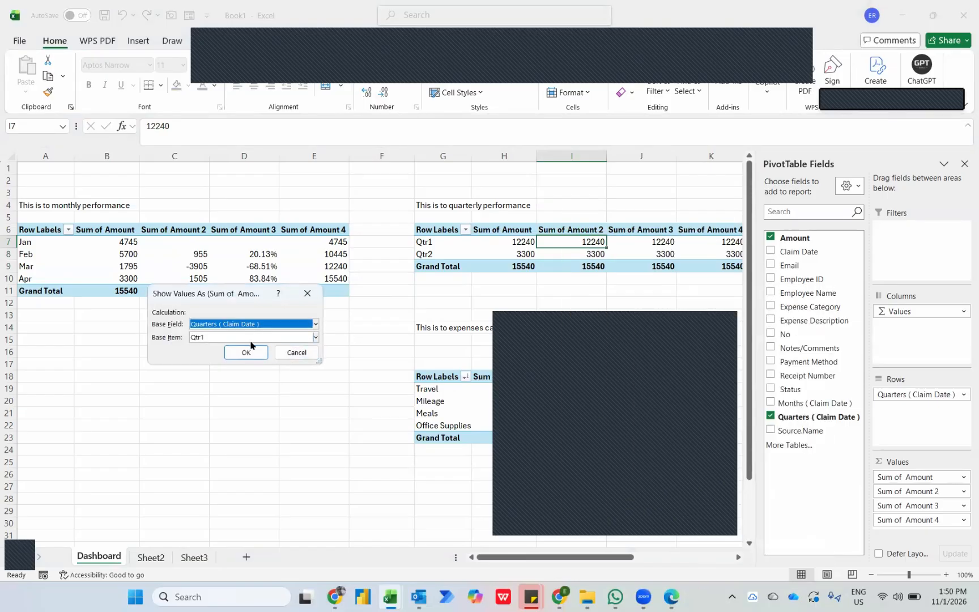
{"action": "left_click", "coordinate": [228, 337]}
{"action": "left_click", "coordinate": [208, 349]}
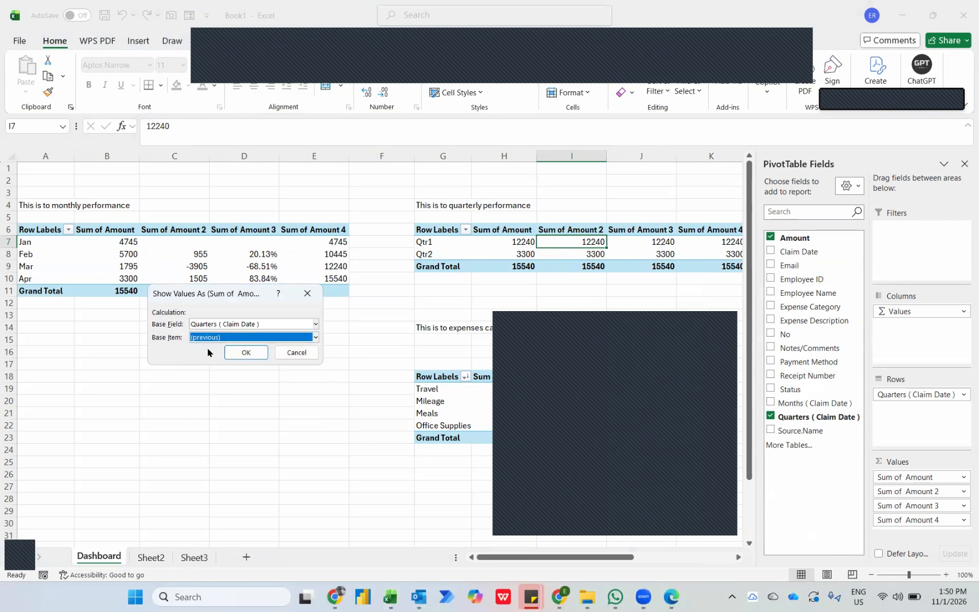
{"action": "left_click", "coordinate": [246, 352]}
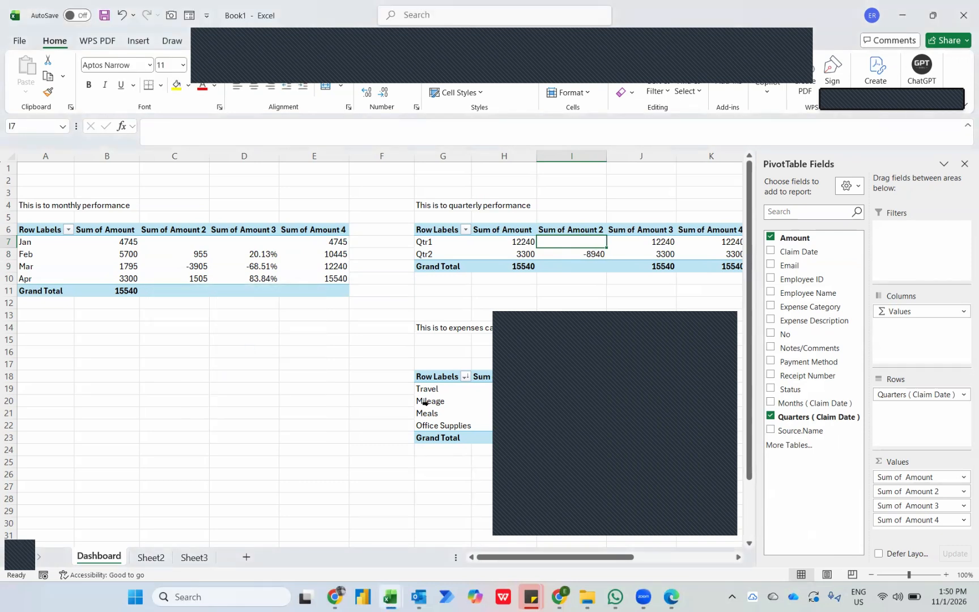
{"action": "key", "text": "Down"}
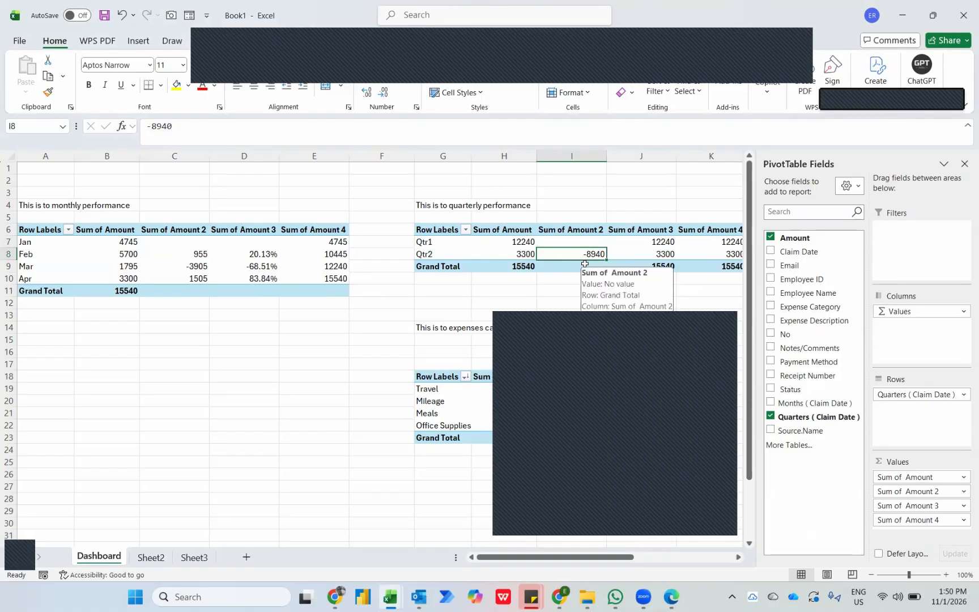
{"action": "right_click", "coordinate": [651, 247]}
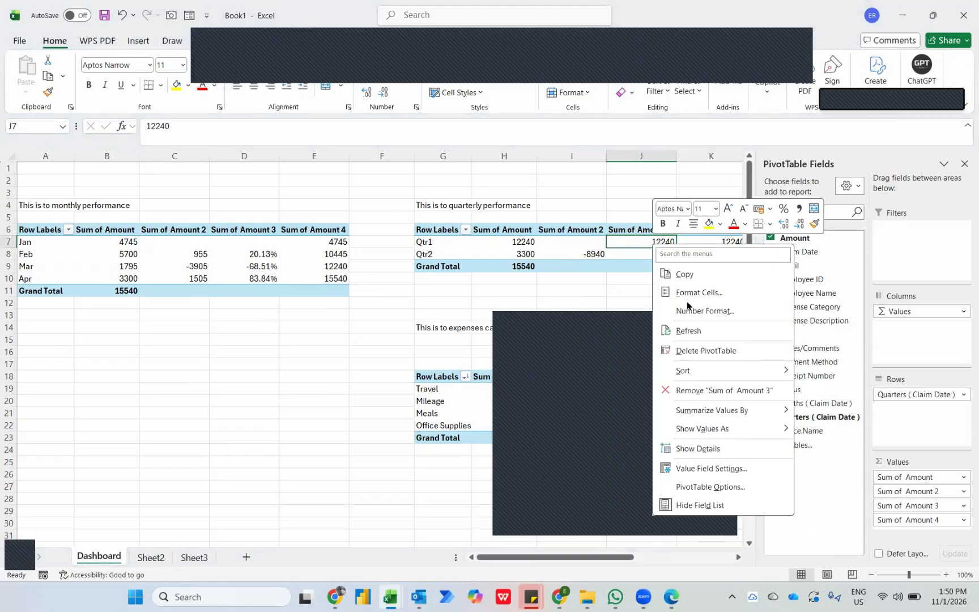
{"action": "mouse_move", "coordinate": [712, 429]}
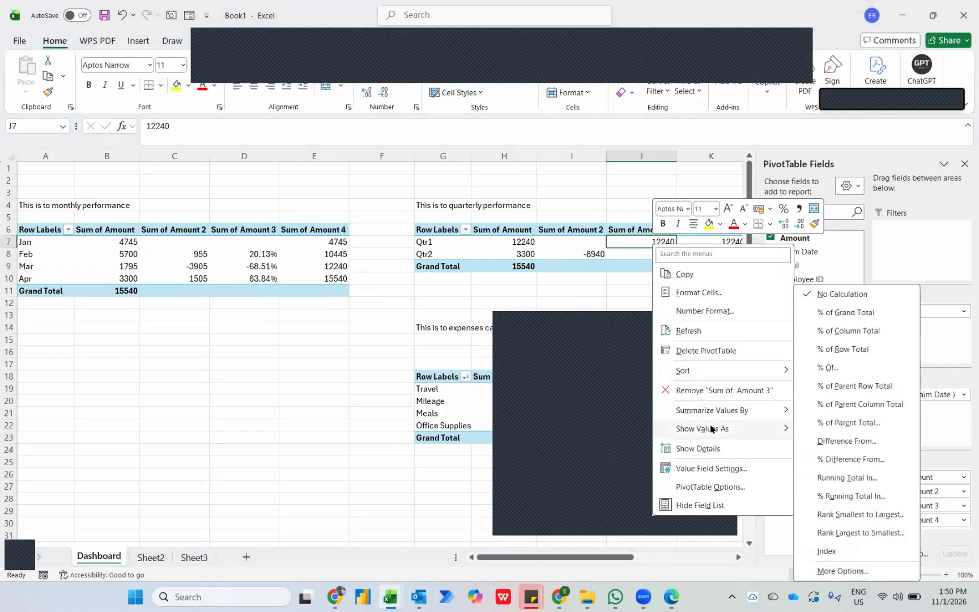
{"action": "left_click", "coordinate": [841, 477]}
{"action": "key", "text": "Return"}
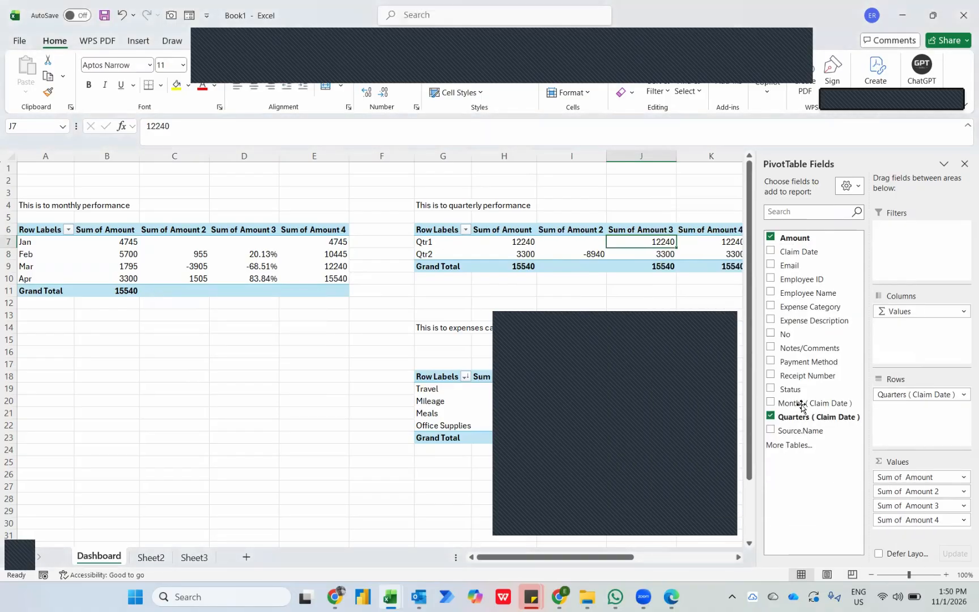
Show the quarter PivotTable's Sum of Amount 3 as % Difference From, with base field Quarters (Claim Date) and base item (previous).
{"action": "right_click", "coordinate": [663, 245]}
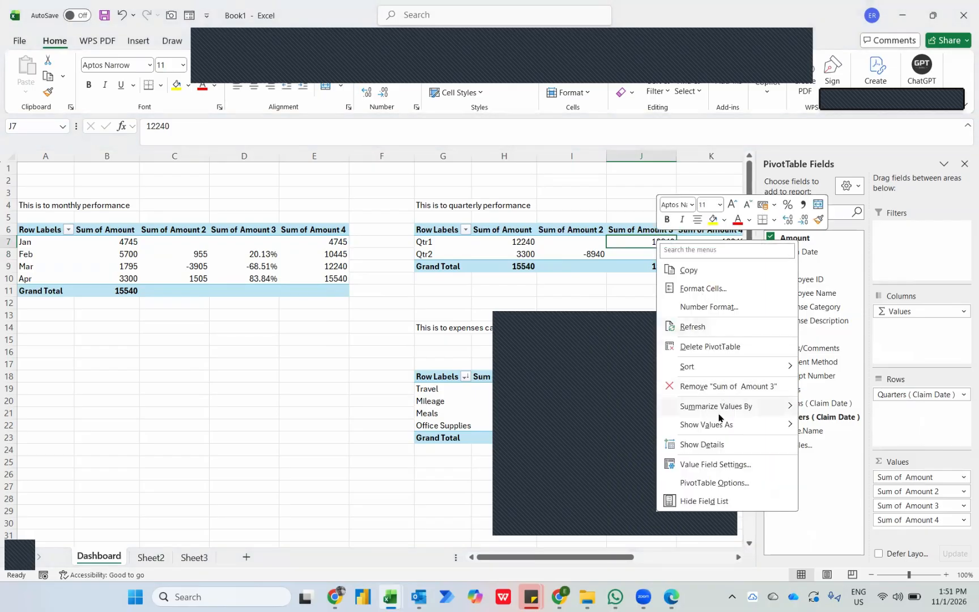
{"action": "mouse_move", "coordinate": [718, 428]}
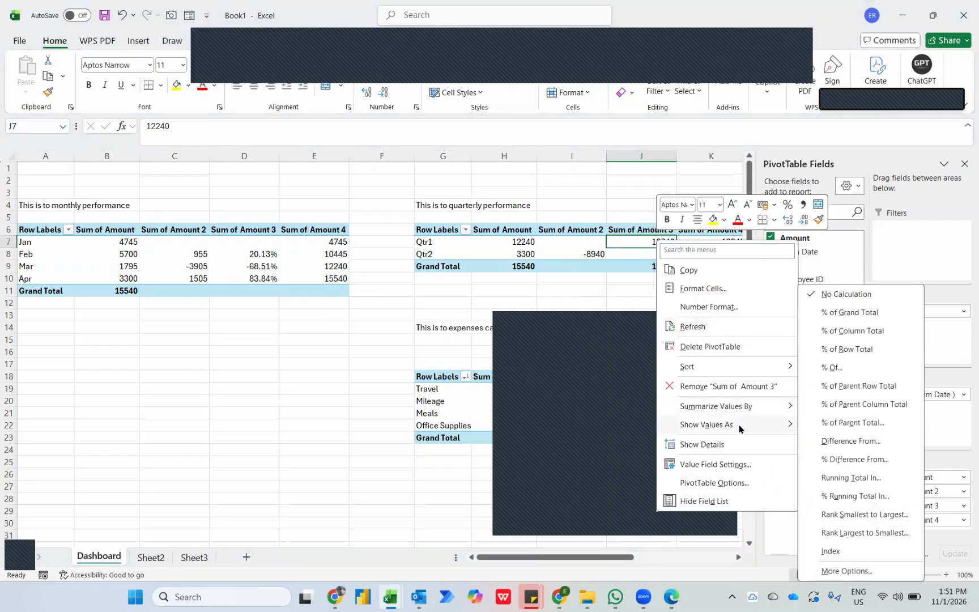
{"action": "left_click", "coordinate": [842, 459]}
{"action": "left_click", "coordinate": [249, 339]}
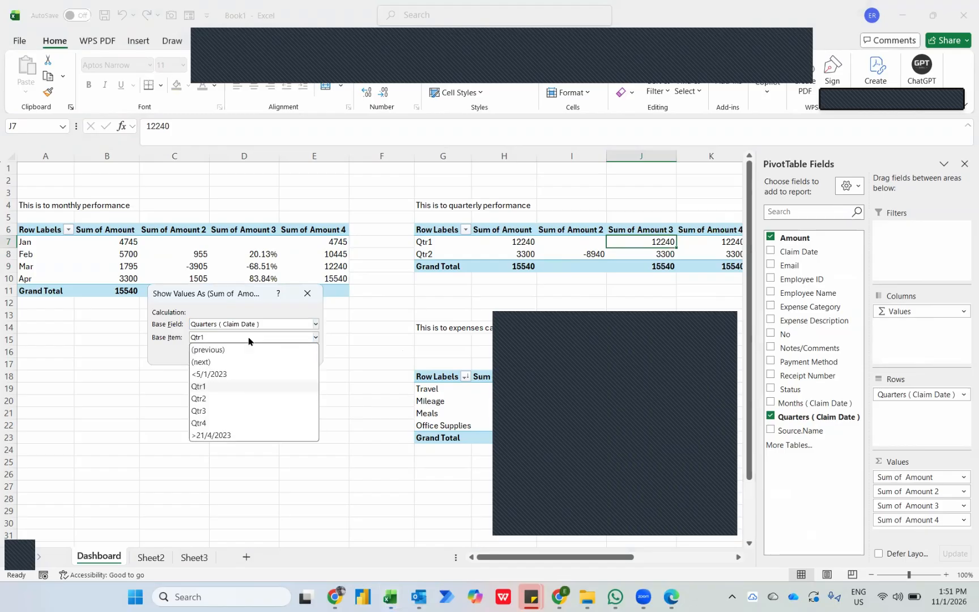
{"action": "left_click", "coordinate": [219, 351]}
{"action": "left_click", "coordinate": [241, 353]}
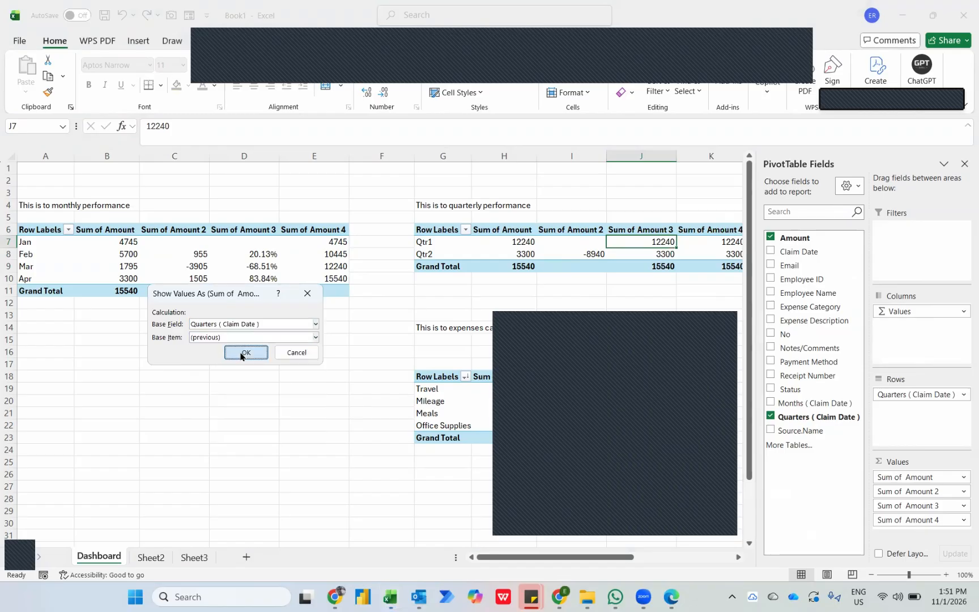
Show the quarter PivotTable's Sum of Amount 4 as Running Total In with base field Quarters (Claim Date).
{"action": "key", "text": "Right"}
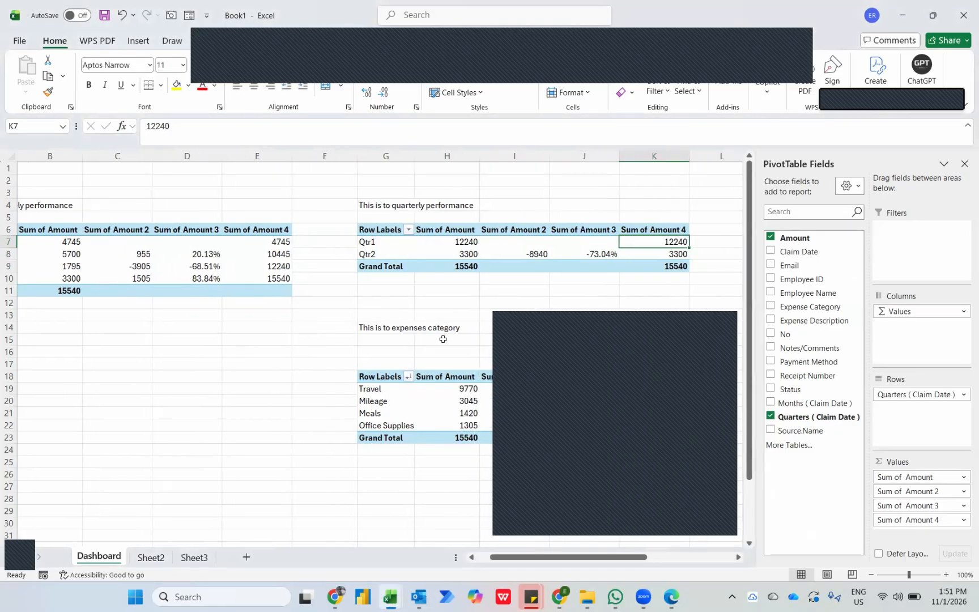
{"action": "right_click", "coordinate": [653, 238]}
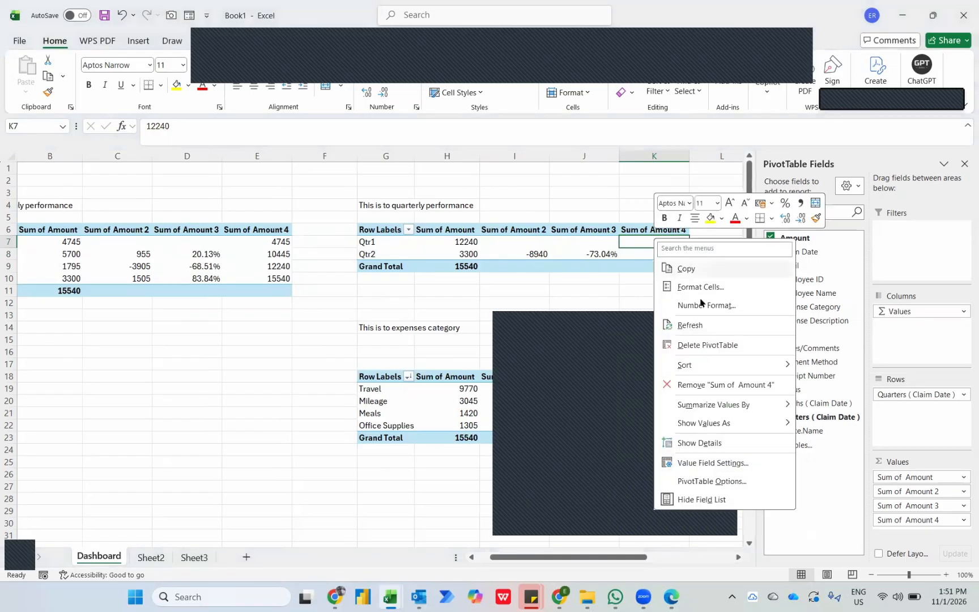
{"action": "mouse_move", "coordinate": [703, 424]}
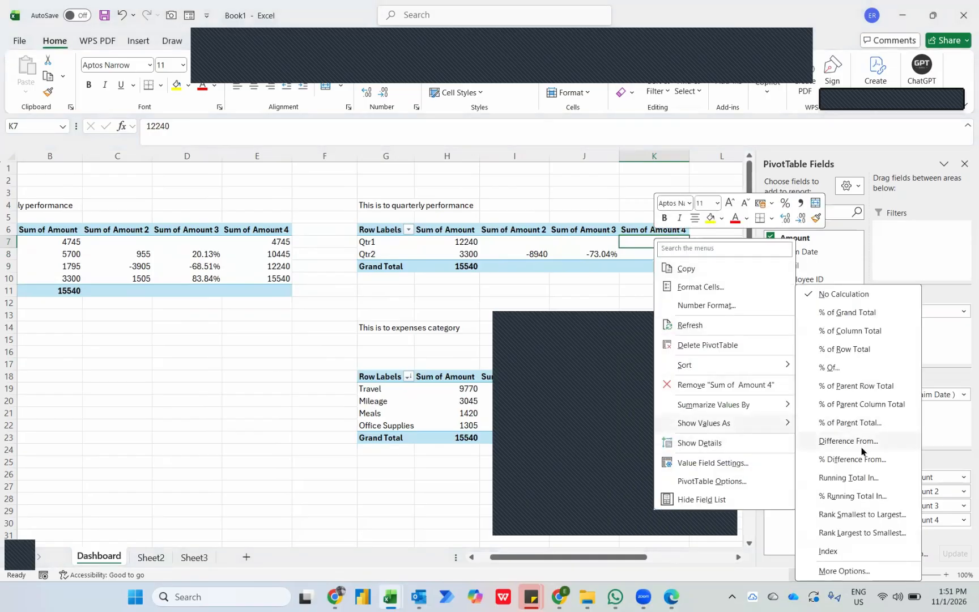
{"action": "left_click", "coordinate": [851, 479]}
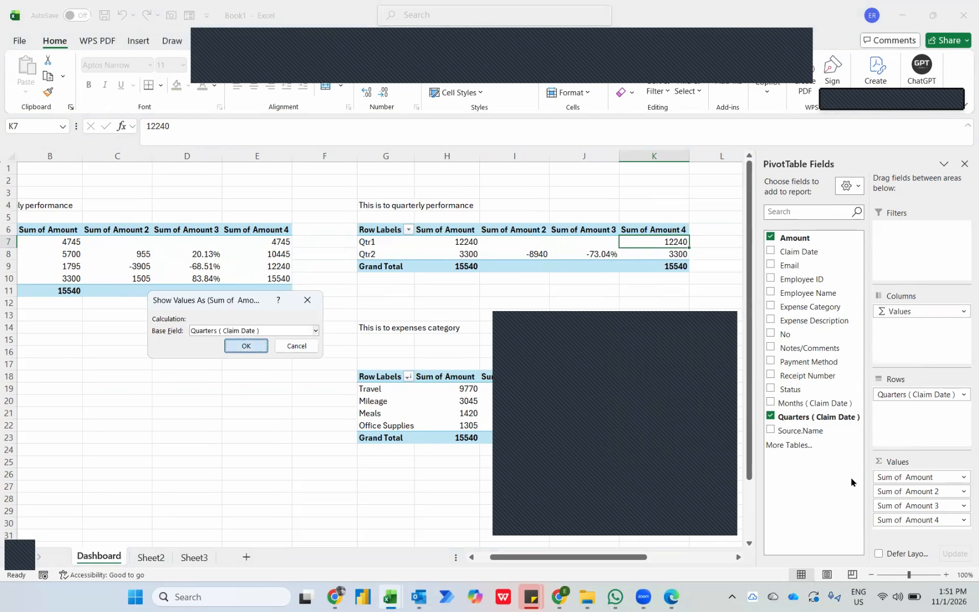
{"action": "key", "text": "Return"}
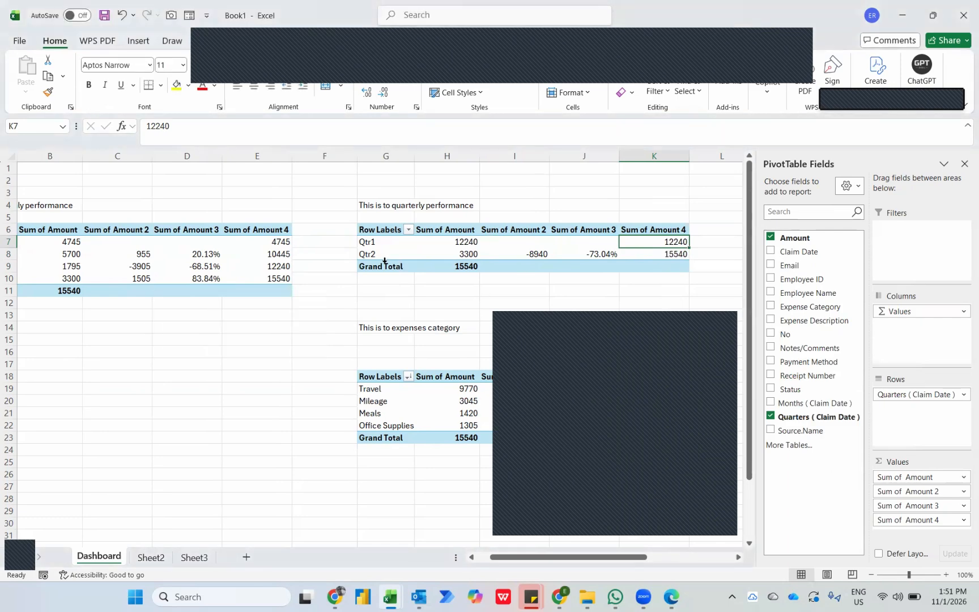
Add a Greater Than 0 highlight rule with Green Fill with Dark Green Text to February's difference in C8.
{"action": "scroll", "coordinate": [384, 261], "scroll_direction": "left", "scroll_amount": 3}
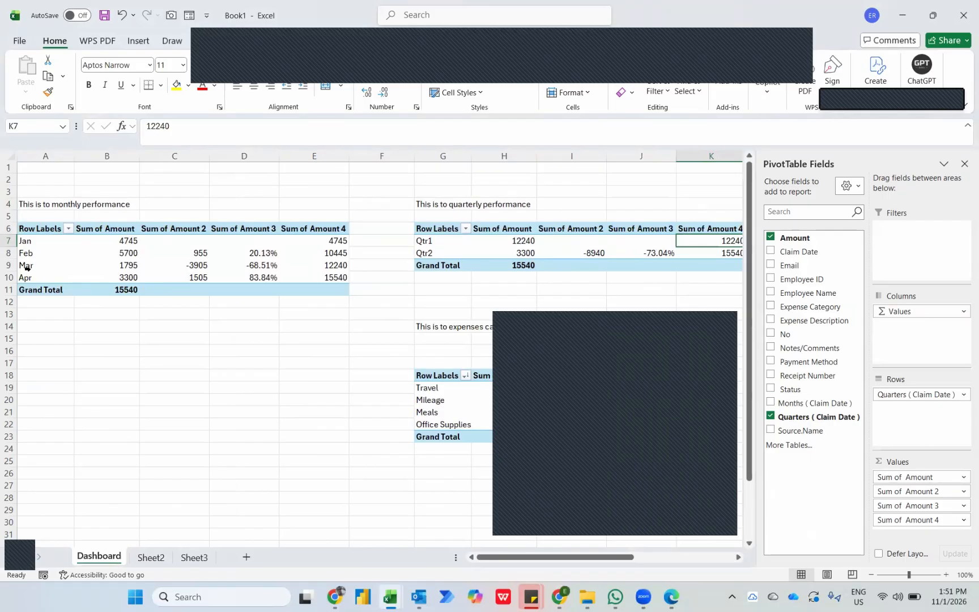
{"action": "left_click", "coordinate": [188, 255]}
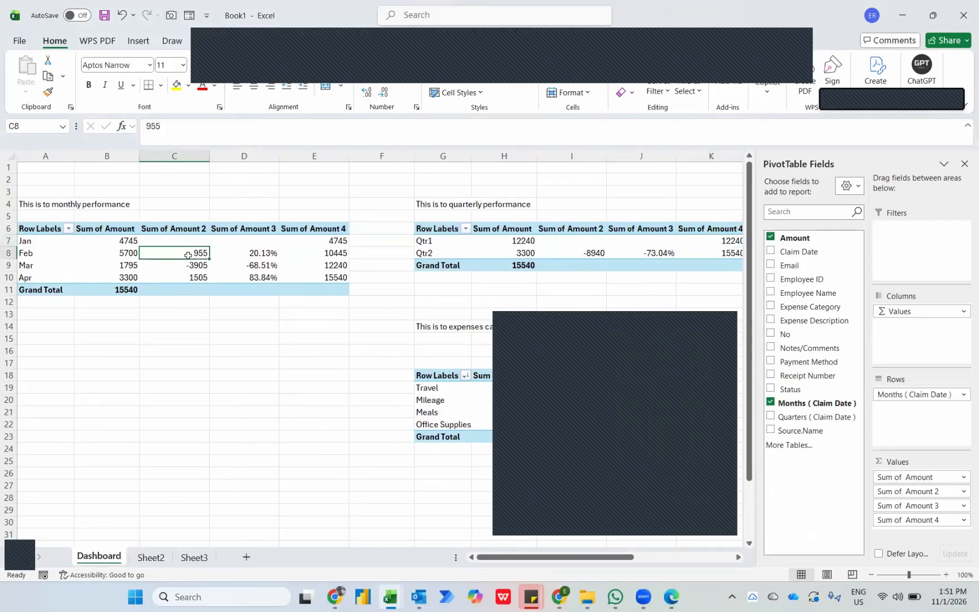
{"action": "left_click", "coordinate": [466, 64]}
{"action": "mouse_move", "coordinate": [490, 79]}
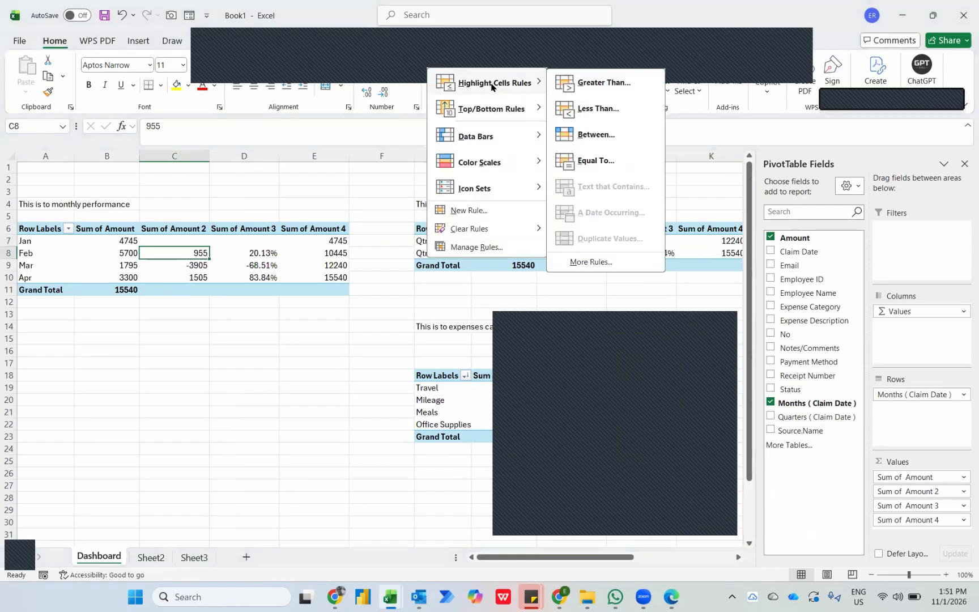
{"action": "left_click", "coordinate": [586, 84]}
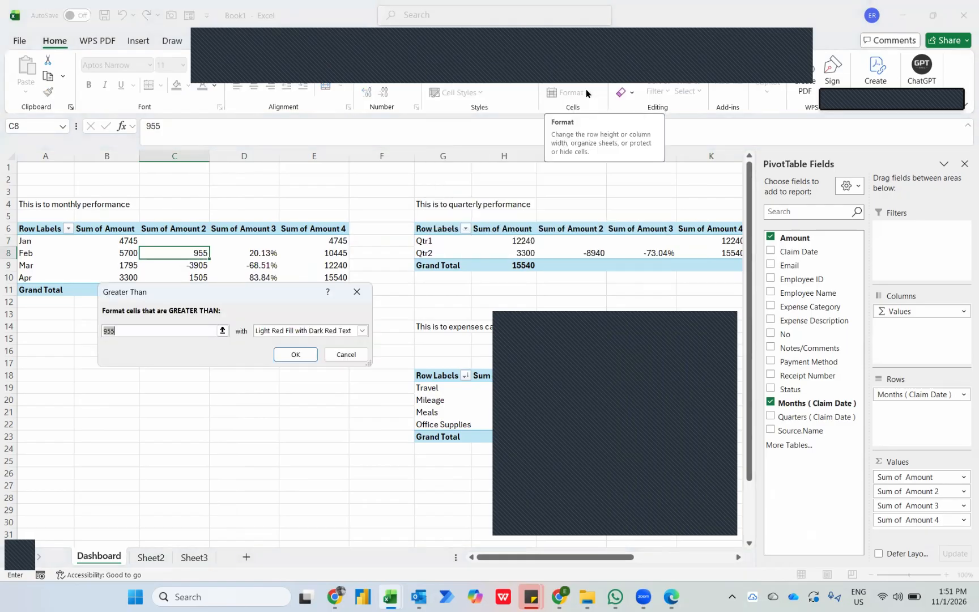
{"action": "type", "text": "0"}
{"action": "key", "text": "Tab"}
{"action": "key", "text": "Down"}
{"action": "key", "text": "Down"}
{"action": "key", "text": "Return"}
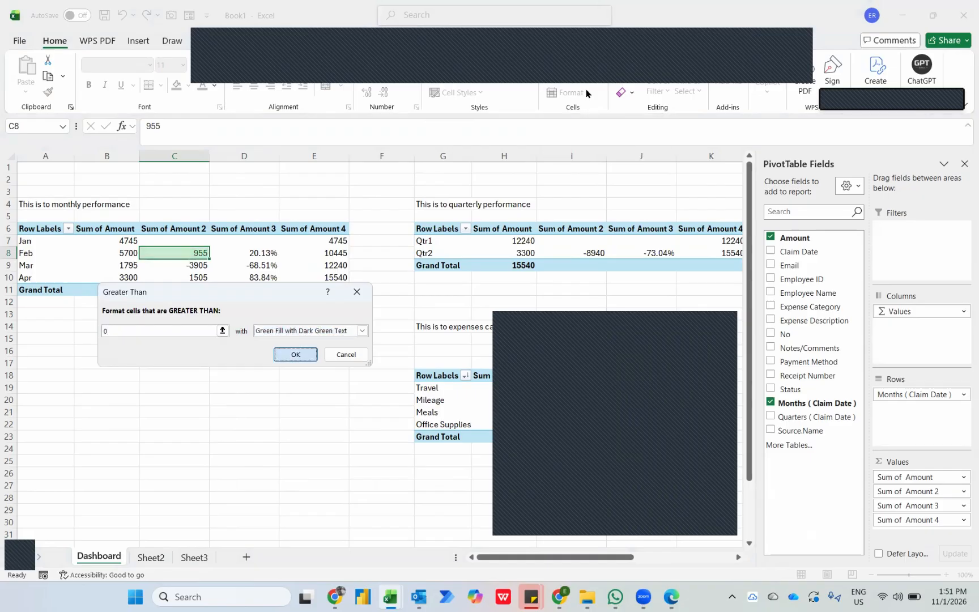
Add a Less Than 0 highlight rule with Light Red Fill with Dark Red Text to cell C8.
{"action": "left_click", "coordinate": [490, 61]}
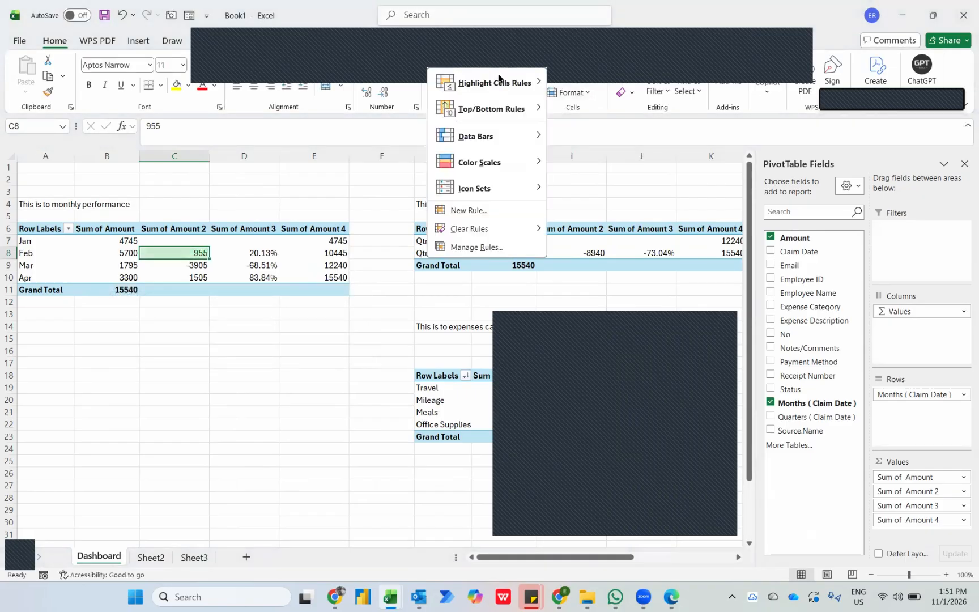
{"action": "mouse_move", "coordinate": [501, 83]}
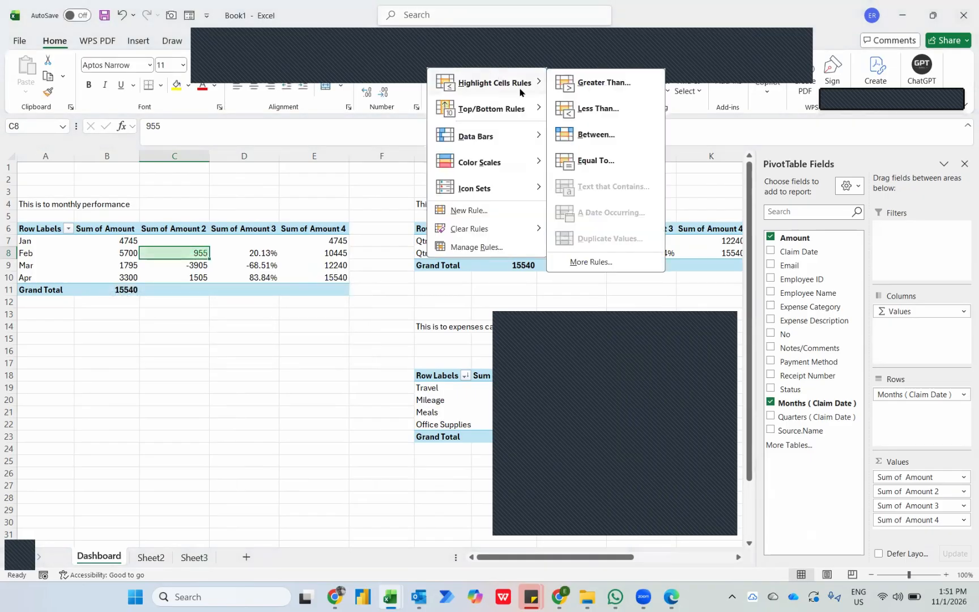
{"action": "left_click", "coordinate": [571, 109]}
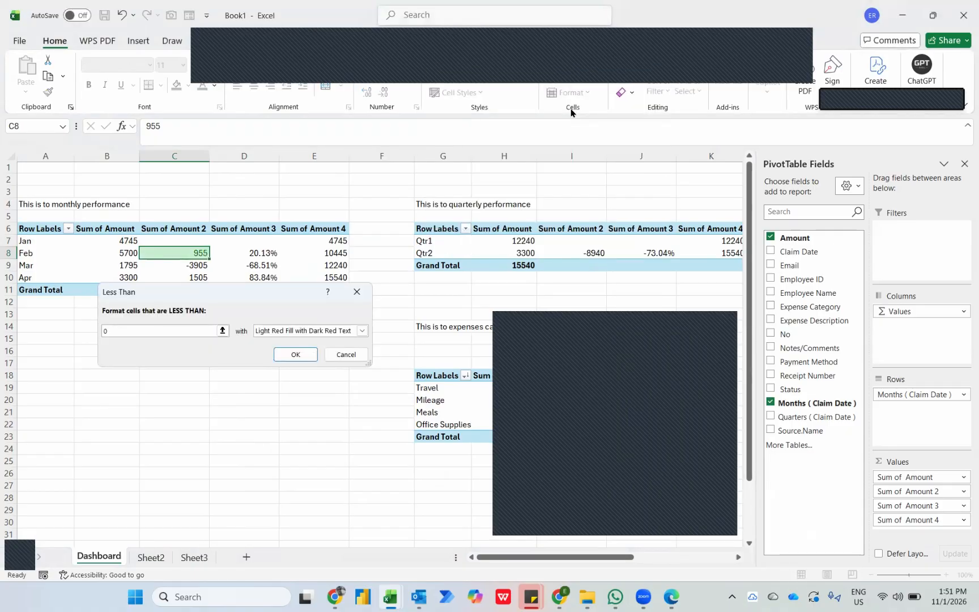
{"action": "key", "text": "Return"}
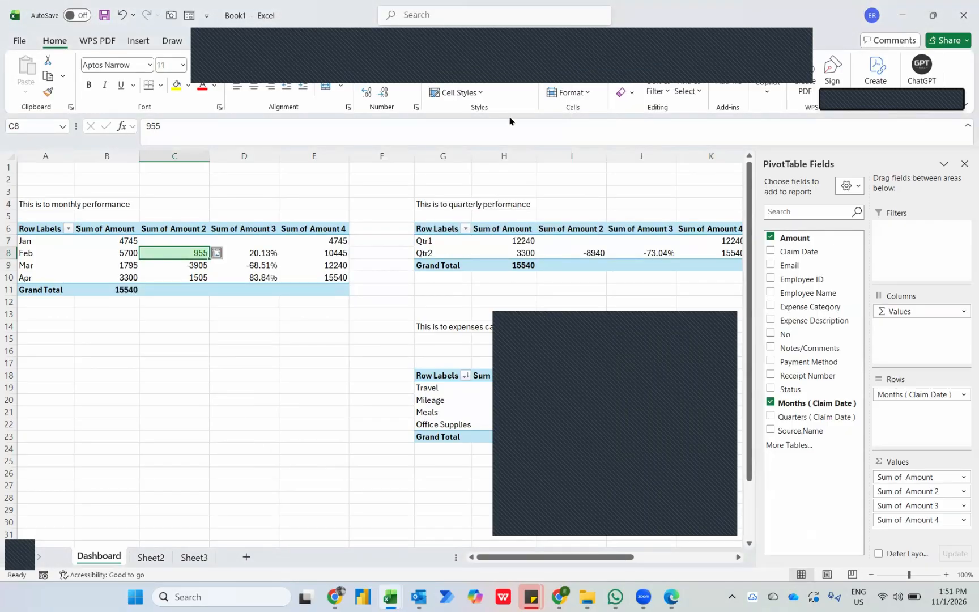
Add the directional icon set with green, yellow and red arrows to February's difference in C8.
{"action": "left_click", "coordinate": [477, 71]}
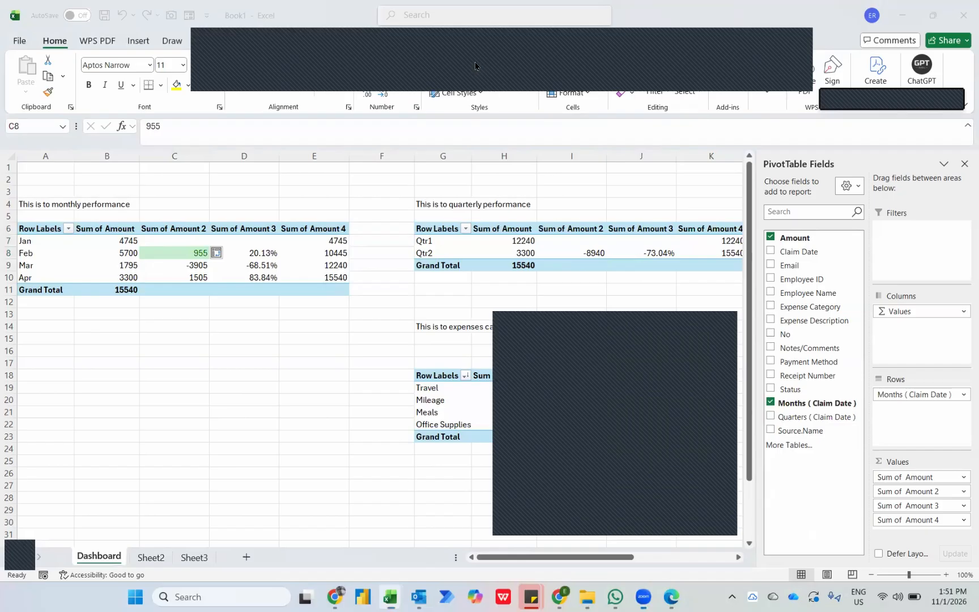
{"action": "left_click", "coordinate": [477, 61]}
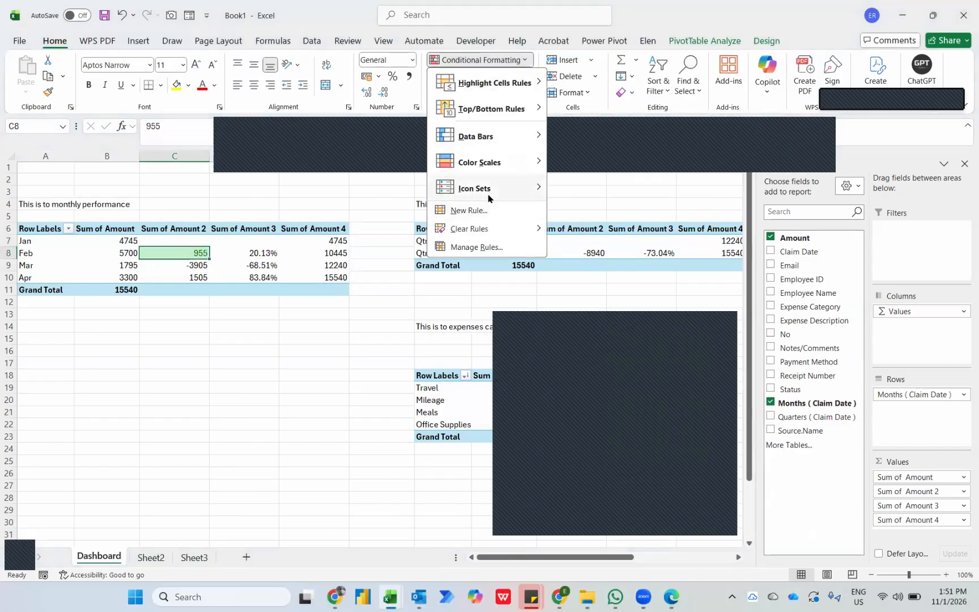
{"action": "mouse_move", "coordinate": [485, 195]}
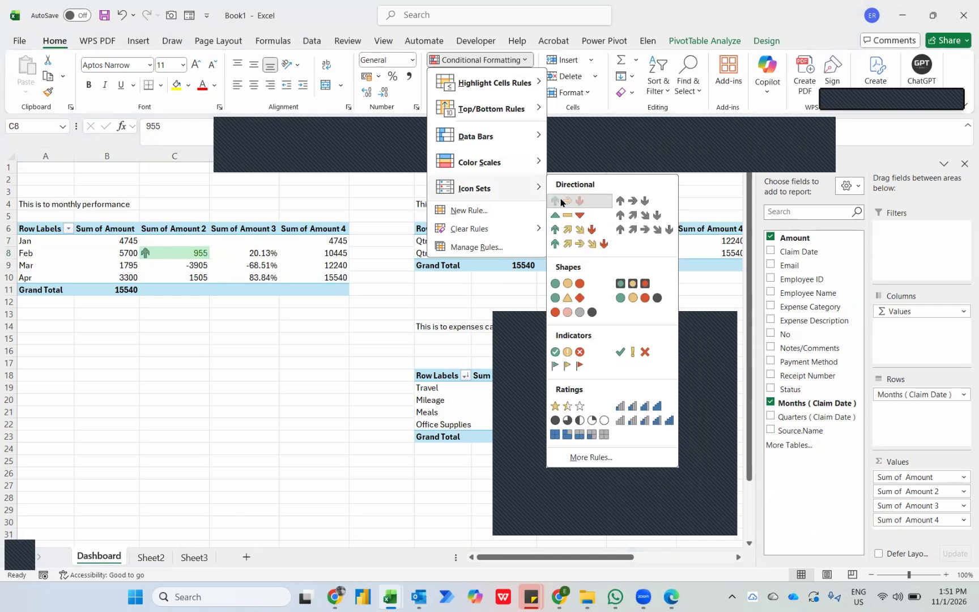
Edit the C8 arrow icon set rule to apply to all cells showing "Sum of Amount 2" values.
{"action": "left_click", "coordinate": [503, 255]}
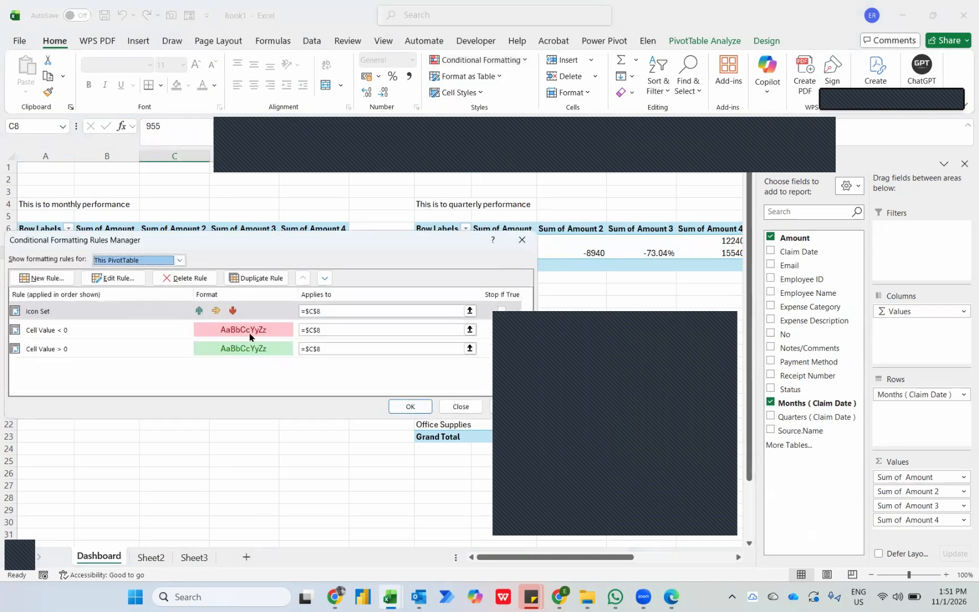
{"action": "left_click_drag", "start_coordinate": [289, 245], "coordinate": [455, 268]}
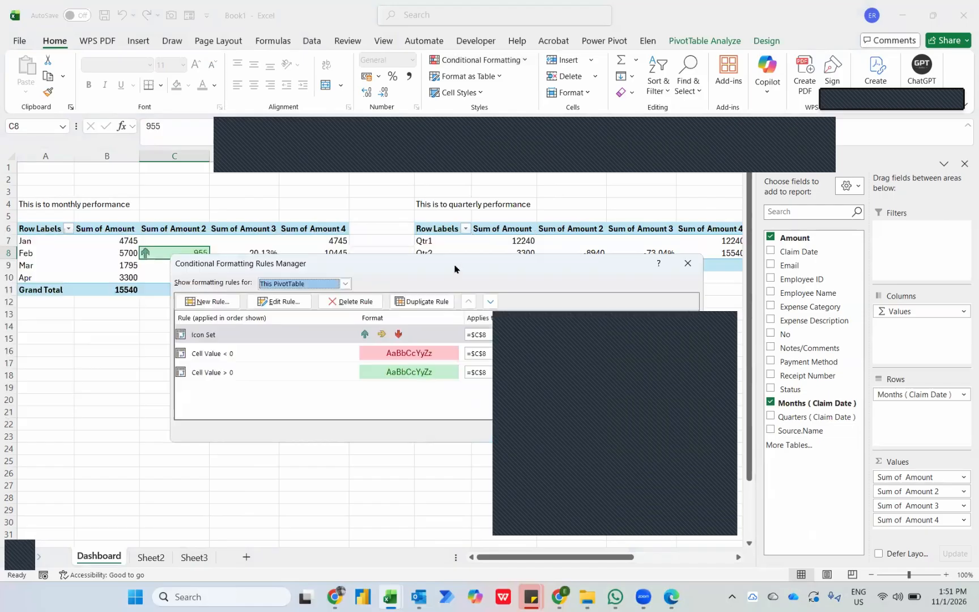
{"action": "left_click", "coordinate": [285, 307]}
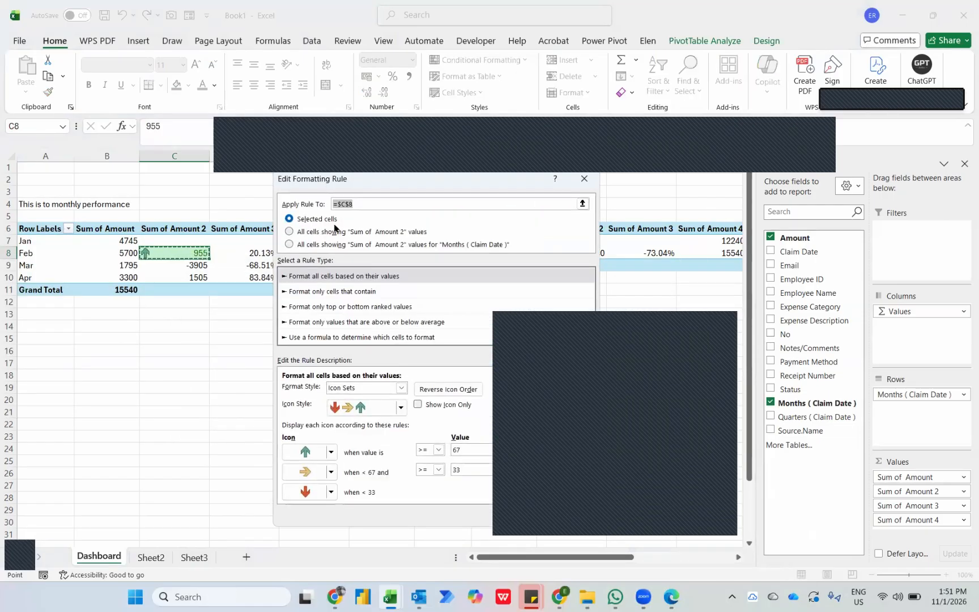
{"action": "left_click", "coordinate": [334, 232]}
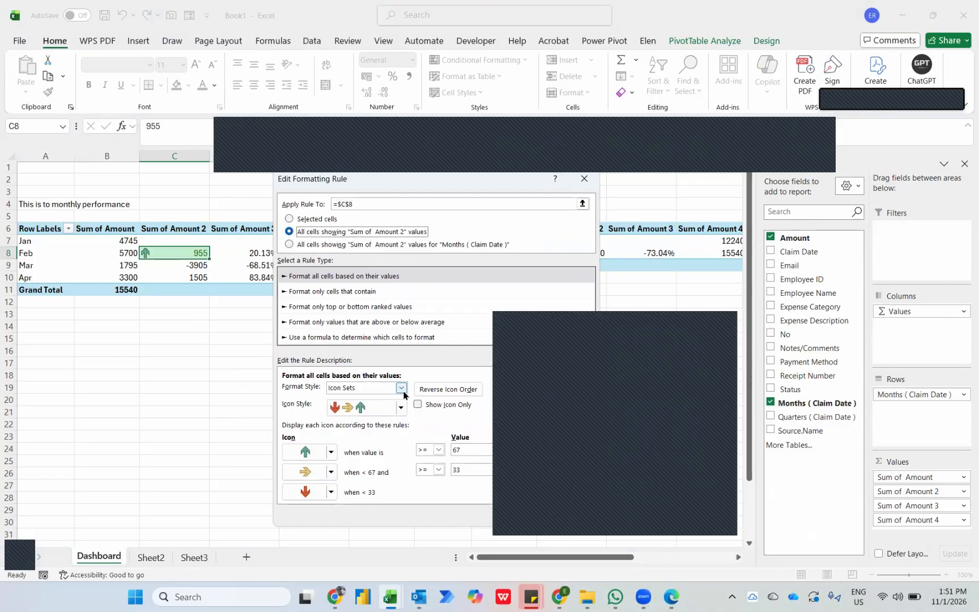
{"action": "left_click", "coordinate": [520, 333]}
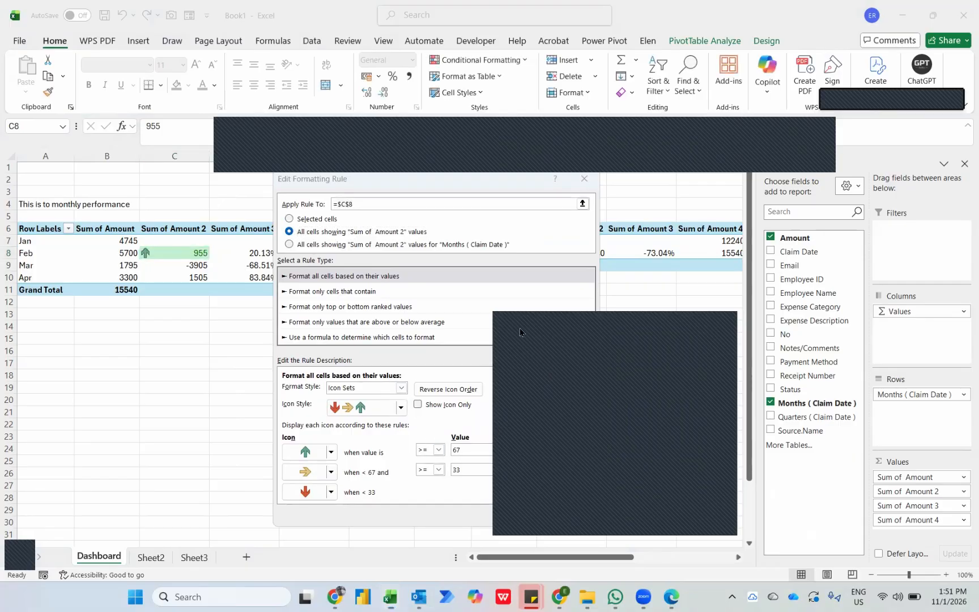
Set the arrow rule's thresholds to type Number, with the green arrow at > 0 and the yellow arrow at >= 0.
{"action": "left_click", "coordinate": [583, 449]}
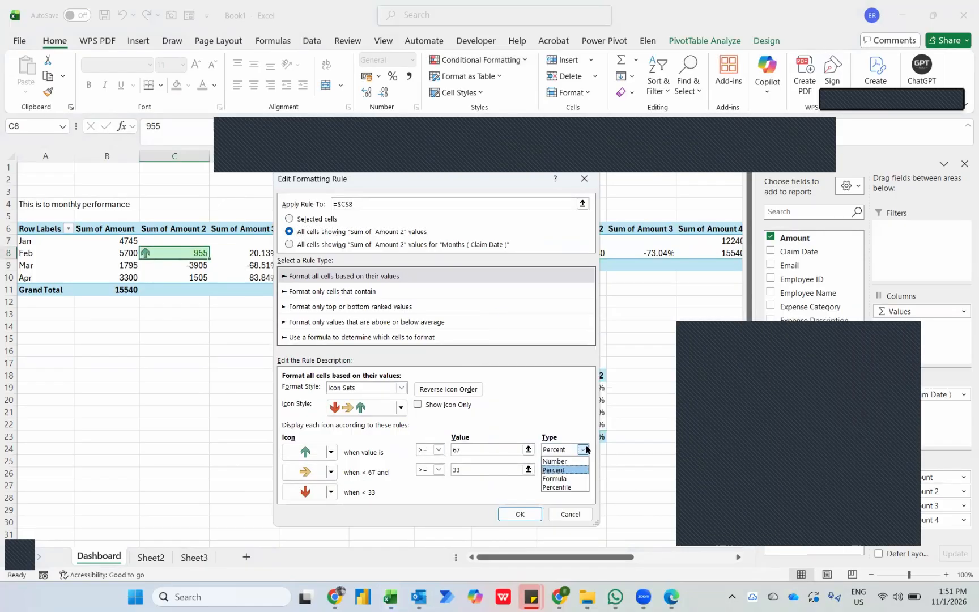
{"action": "left_click", "coordinate": [564, 466]}
{"action": "left_click", "coordinate": [564, 467]}
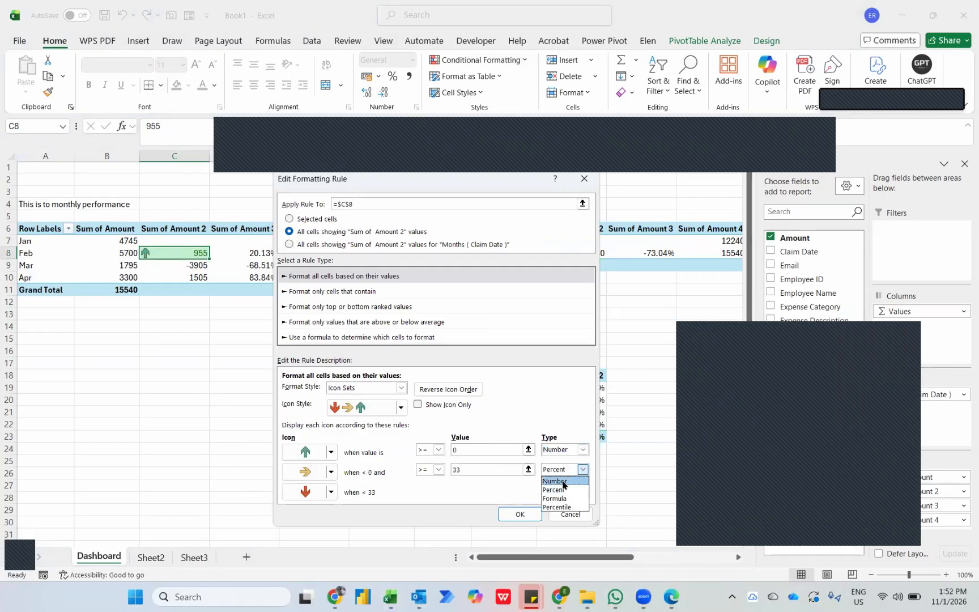
{"action": "left_click", "coordinate": [563, 482]}
{"action": "left_click", "coordinate": [438, 450]}
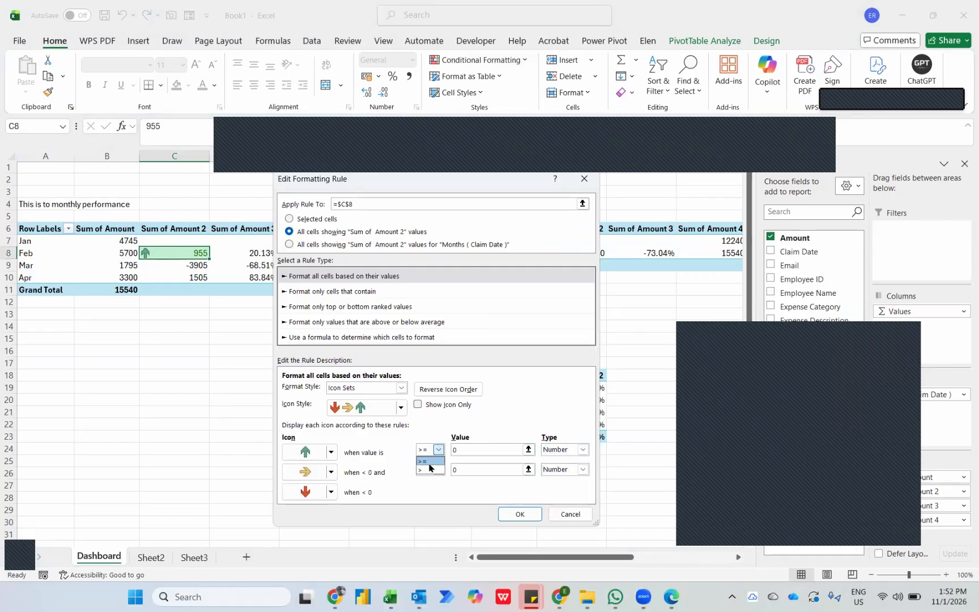
{"action": "left_click", "coordinate": [429, 469]}
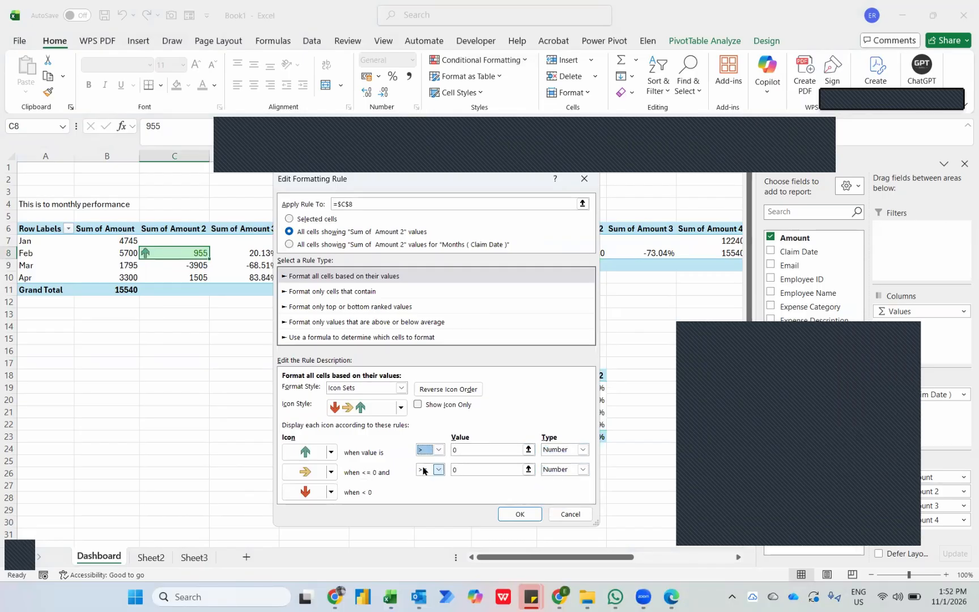
{"action": "left_click", "coordinate": [517, 513]}
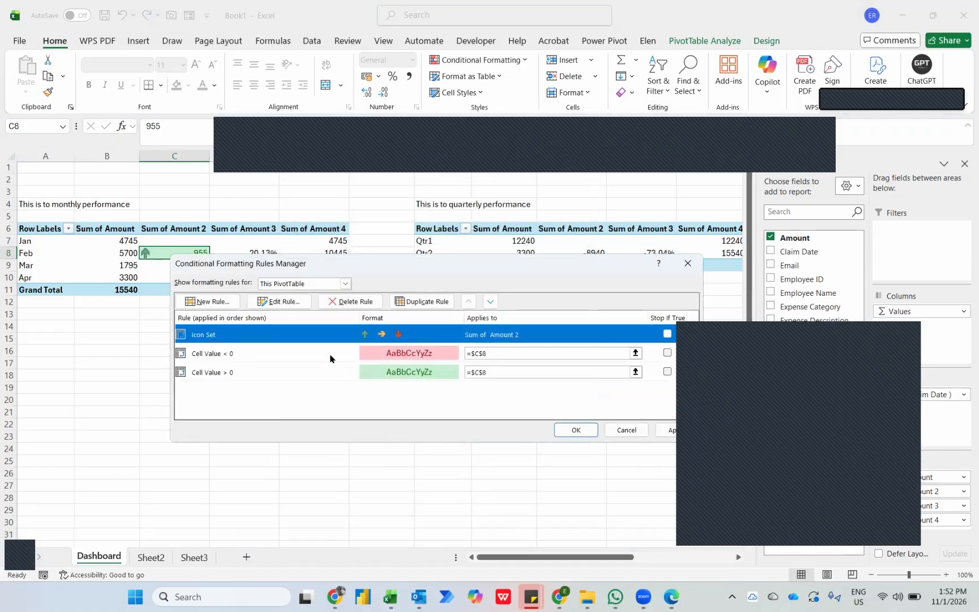
Extend the Cell Value < 0 rule to all cells showing "Sum of Amount 2" values.
{"action": "left_click", "coordinate": [313, 354]}
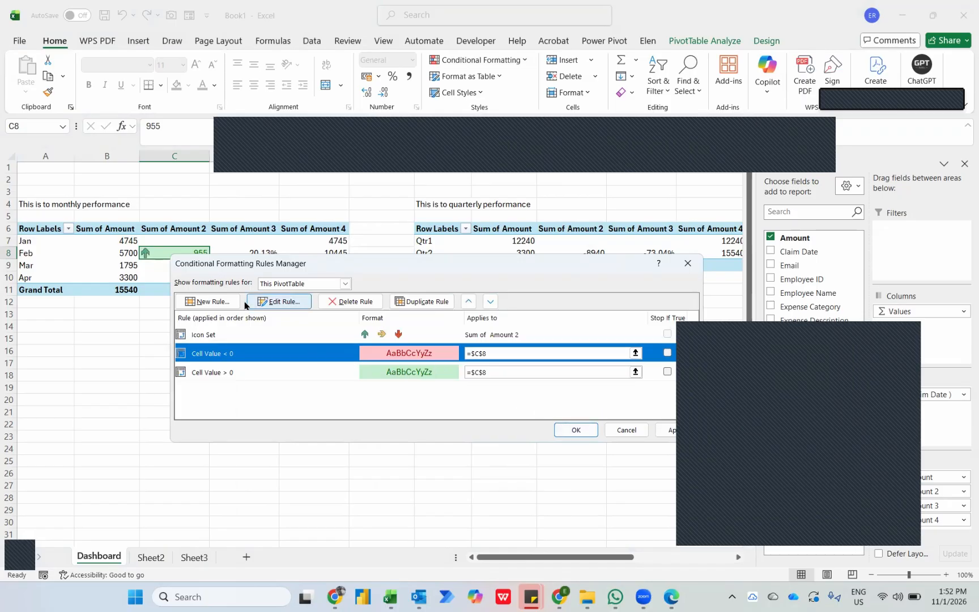
{"action": "left_click", "coordinate": [276, 301]}
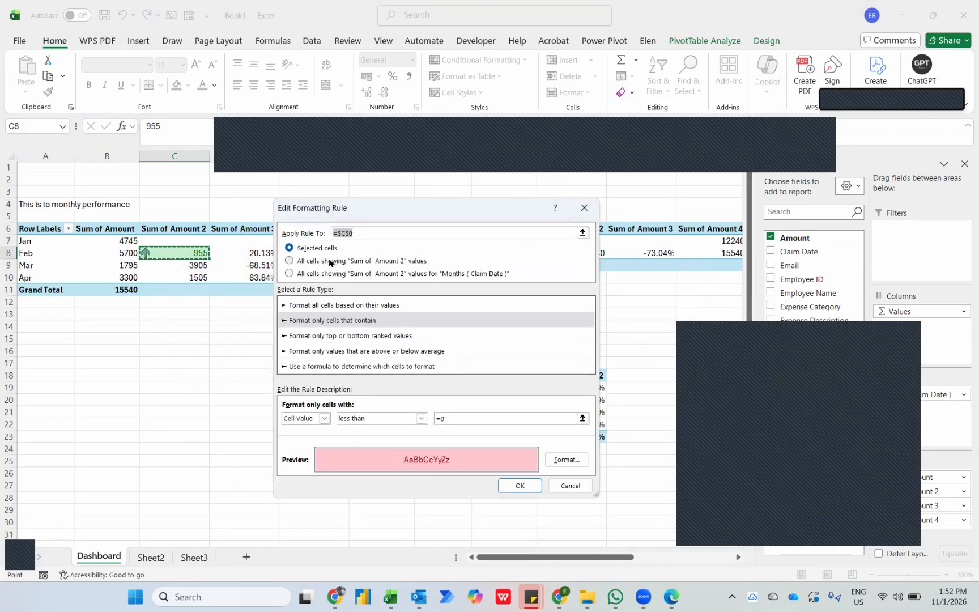
{"action": "left_click", "coordinate": [323, 262]}
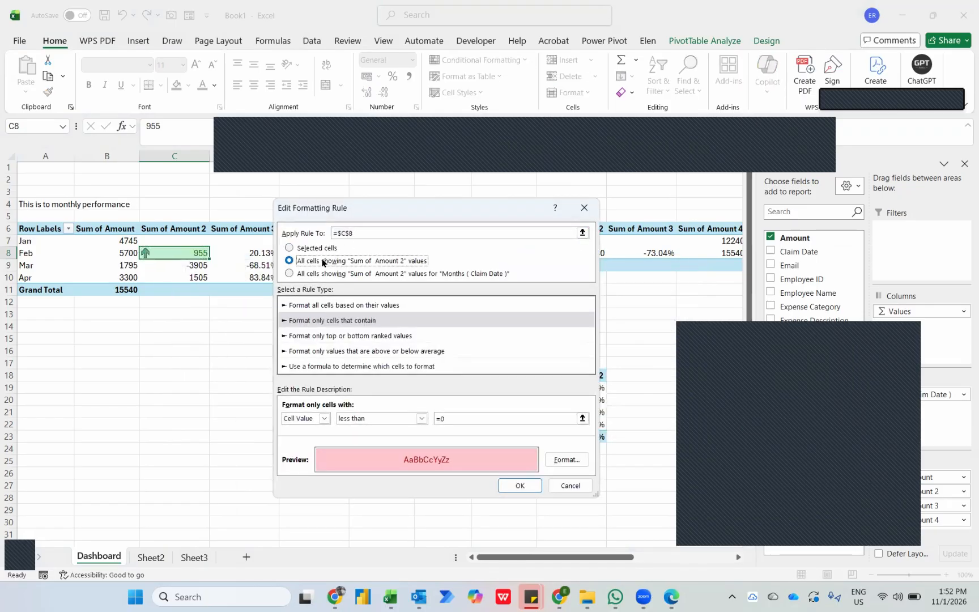
{"action": "left_click", "coordinate": [519, 485]}
Extend the Cell Value > 0 rule to all cells showing "Sum of Amount 2" values and apply the rule changes.
{"action": "left_click", "coordinate": [284, 372]}
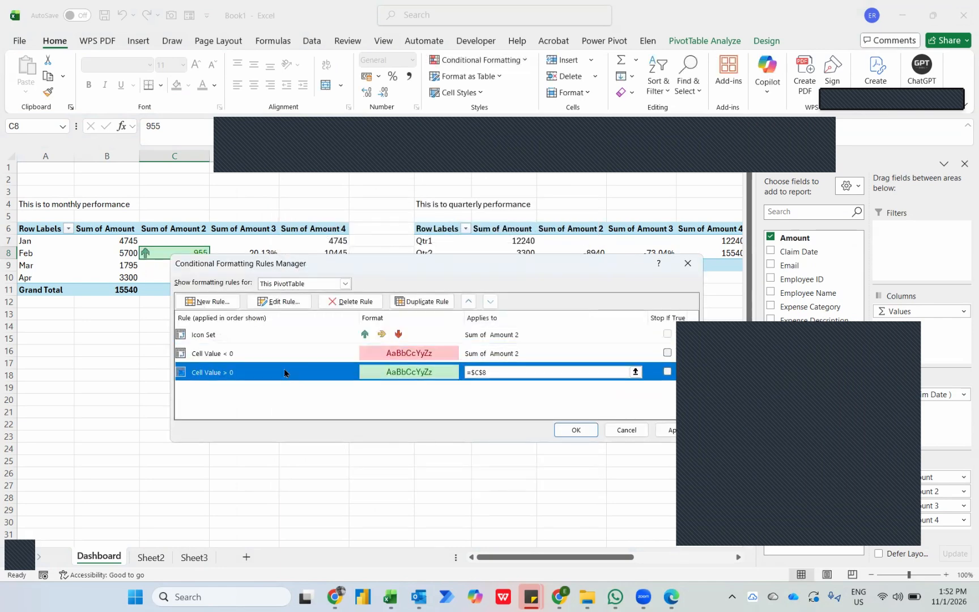
{"action": "left_click", "coordinate": [279, 302]}
{"action": "left_click", "coordinate": [319, 261]}
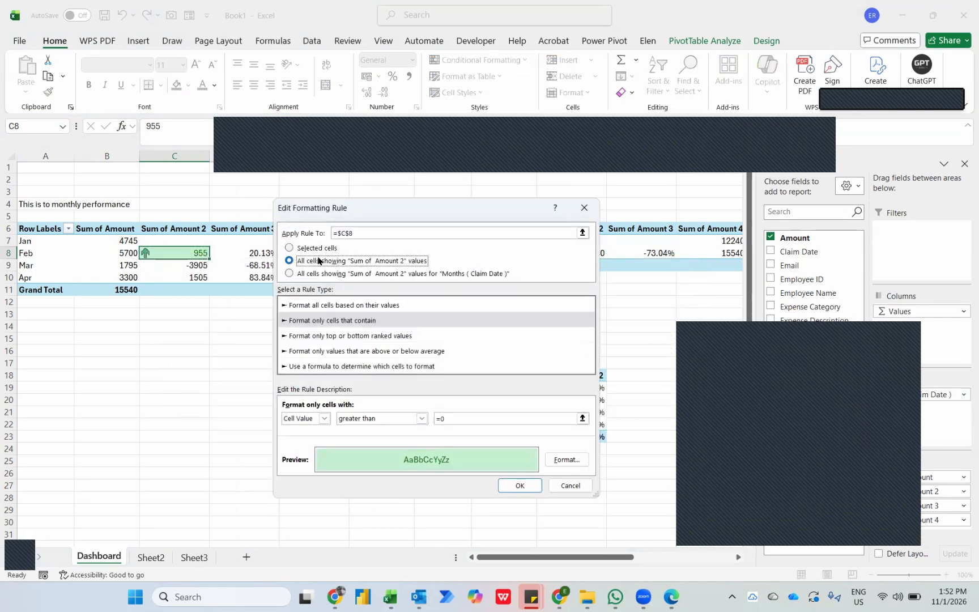
{"action": "left_click", "coordinate": [522, 485]}
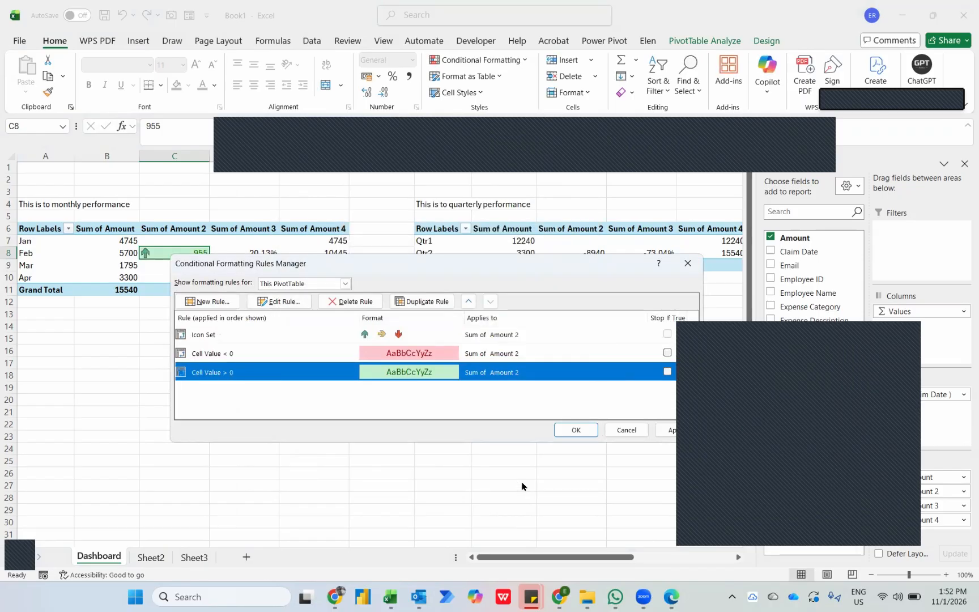
{"action": "left_click", "coordinate": [573, 428]}
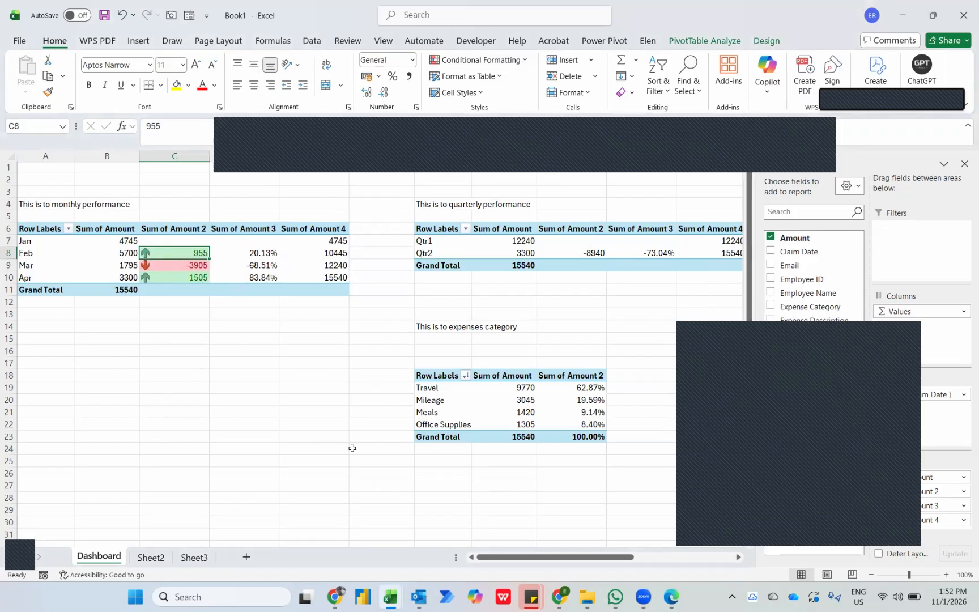
{"action": "key", "text": "Left"}
{"action": "key", "text": "Up"}
{"action": "key", "text": "Down"}
{"action": "key", "text": "Right"}
{"action": "key", "text": "Down"}
{"action": "key", "text": "Up"}
{"action": "key", "text": "Down"}
{"action": "key", "text": "Up"}
Add a Greater Than 0 highlight rule with Green Fill with Dark Green Text to February's percentage difference in D8.
{"action": "key", "text": "Right"}
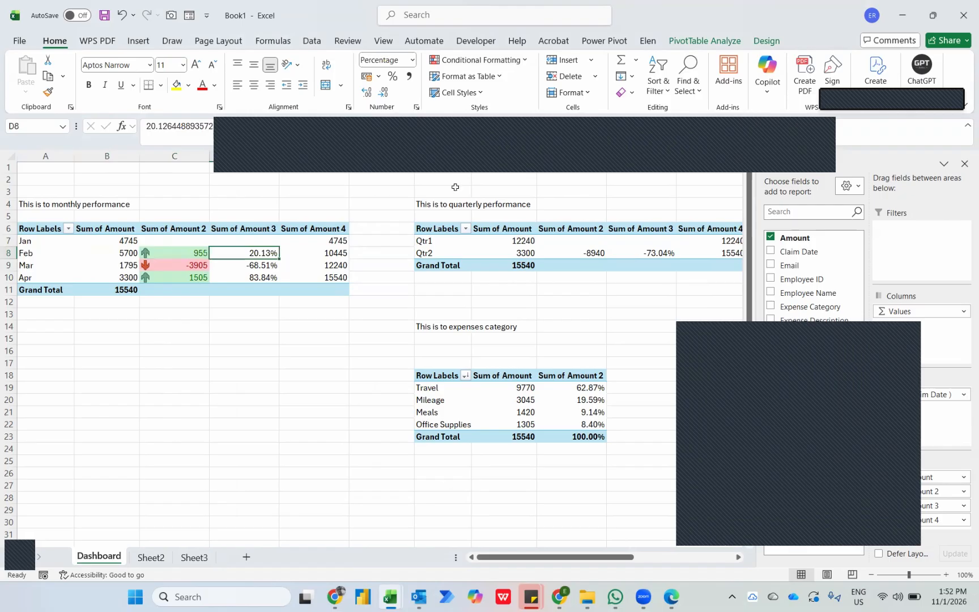
{"action": "left_click", "coordinate": [492, 61]}
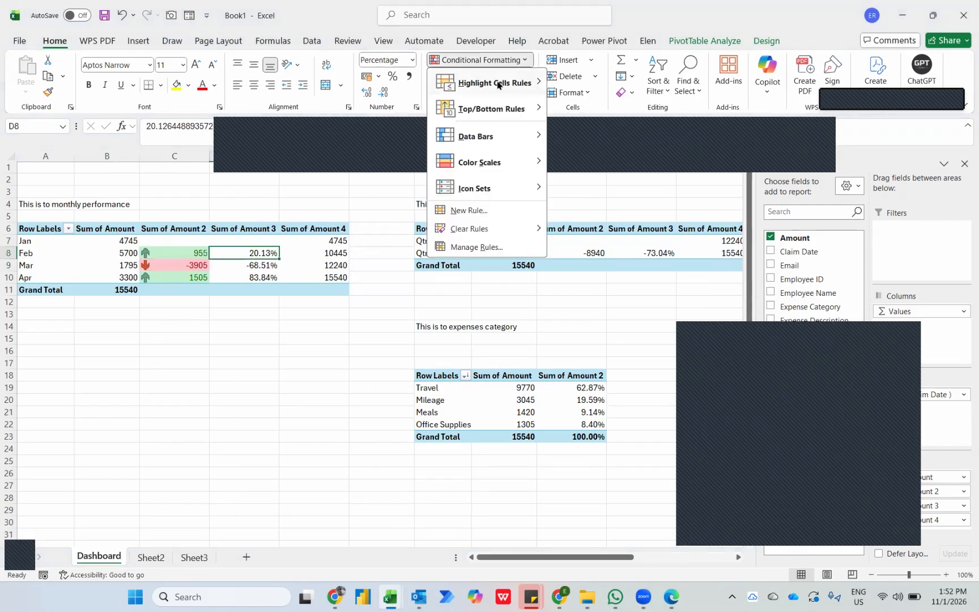
{"action": "mouse_move", "coordinate": [498, 85]}
{"action": "left_click", "coordinate": [605, 92]}
{"action": "type", "text": "0"}
{"action": "key", "text": "Tab"}
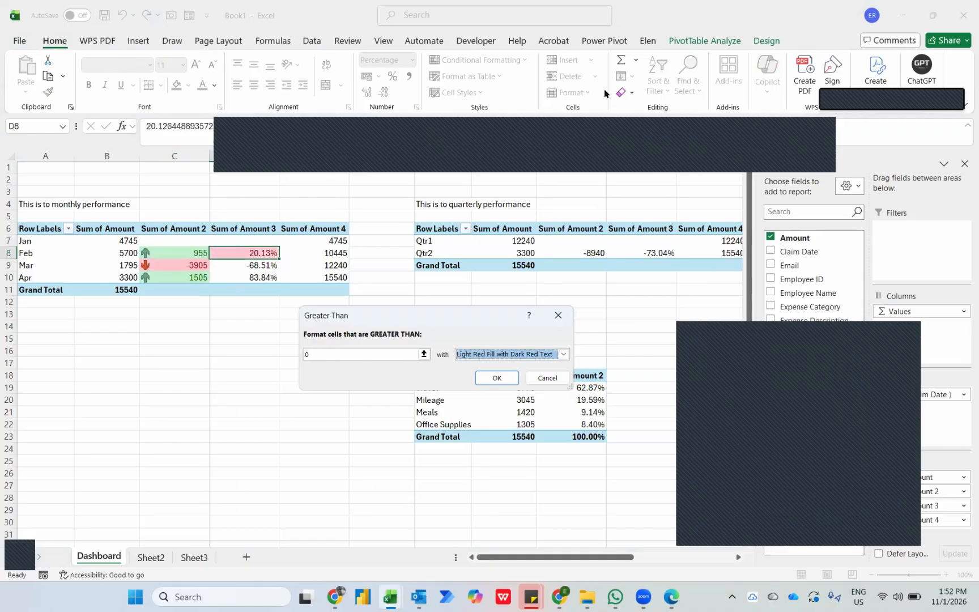
{"action": "key", "text": "Down"}
{"action": "key", "text": "Down"}
{"action": "key", "text": "Tab"}
{"action": "key", "text": "Return"}
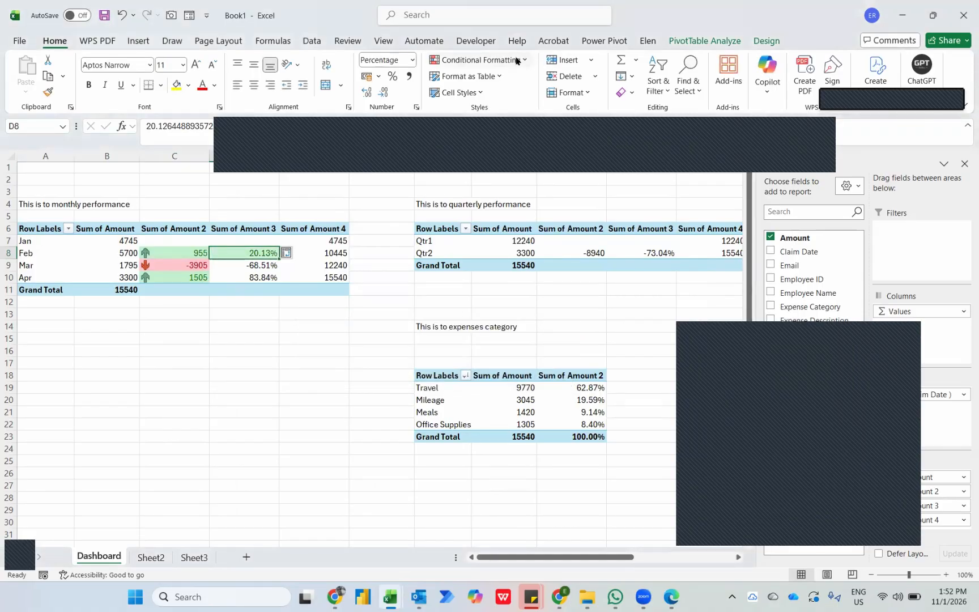
Add a Less Than 0 highlight rule with Light Red Fill with Dark Red Text to cell D8.
{"action": "left_click", "coordinate": [516, 61]}
{"action": "mouse_move", "coordinate": [513, 84]}
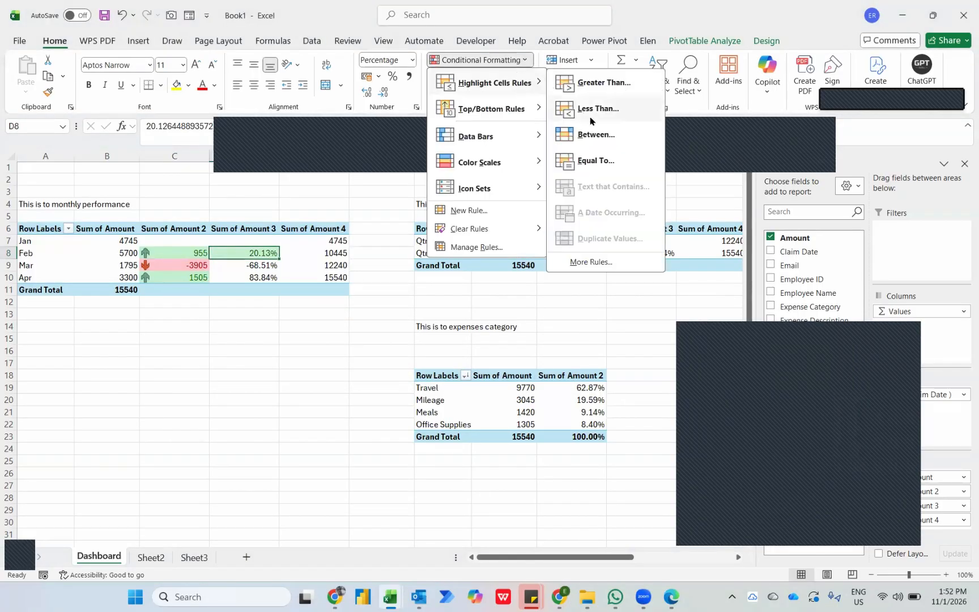
{"action": "left_click", "coordinate": [590, 120]}
{"action": "type", "text": "0"}
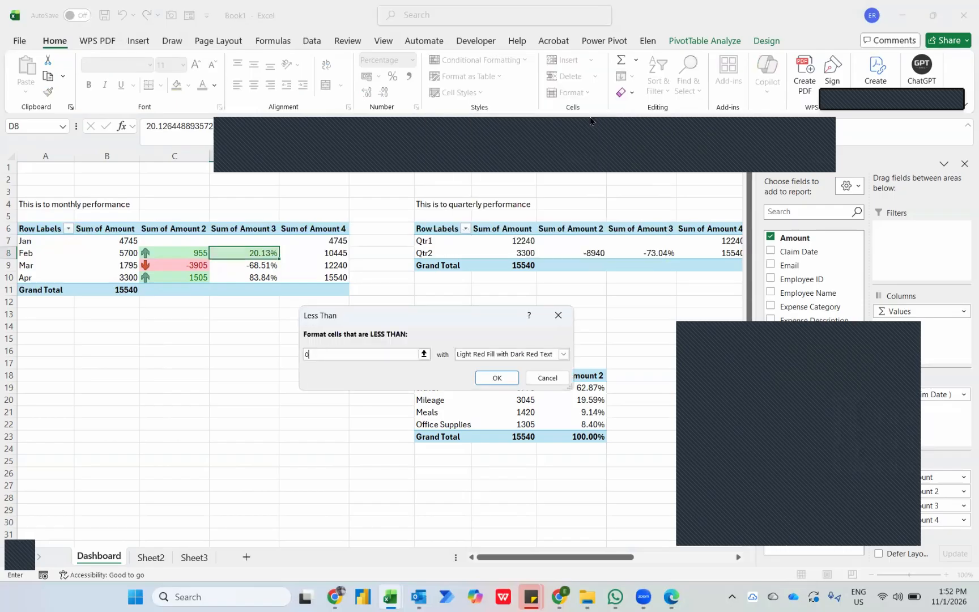
{"action": "key", "text": "Return"}
Add the directional icon set with green triangle, yellow dash and red triangle to cell D8.
{"action": "left_click", "coordinate": [508, 63]}
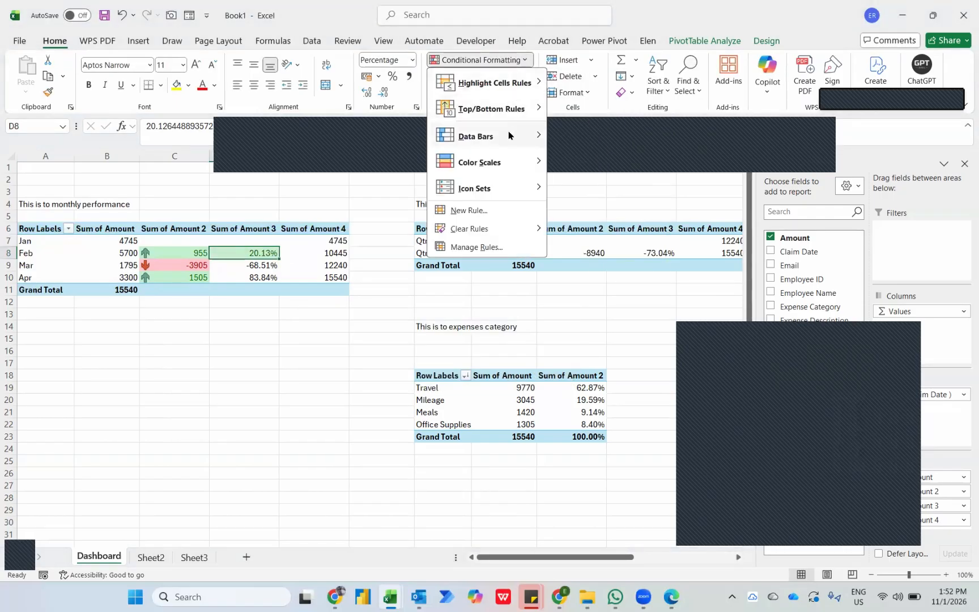
{"action": "mouse_move", "coordinate": [510, 188]}
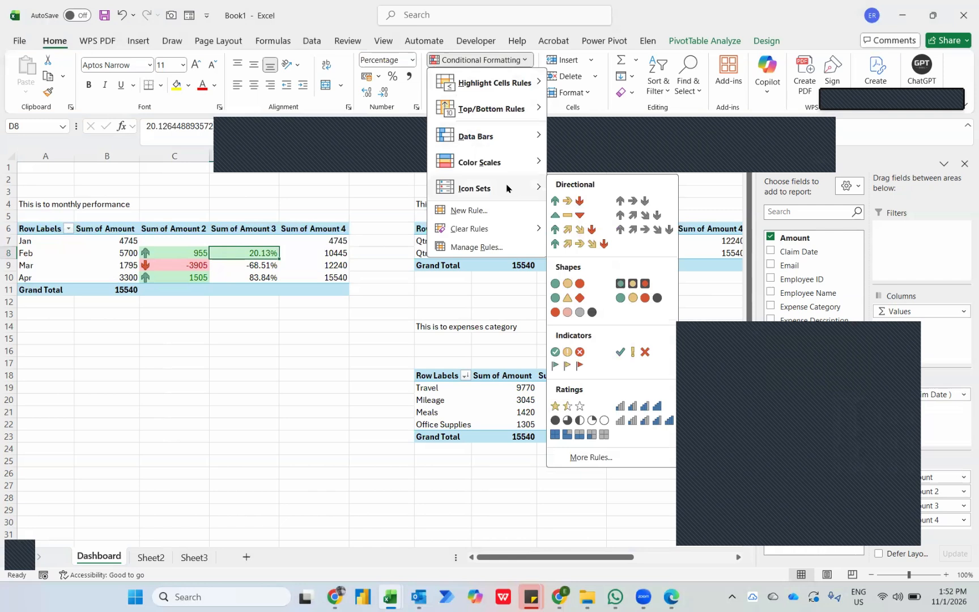
{"action": "left_click", "coordinate": [556, 215]}
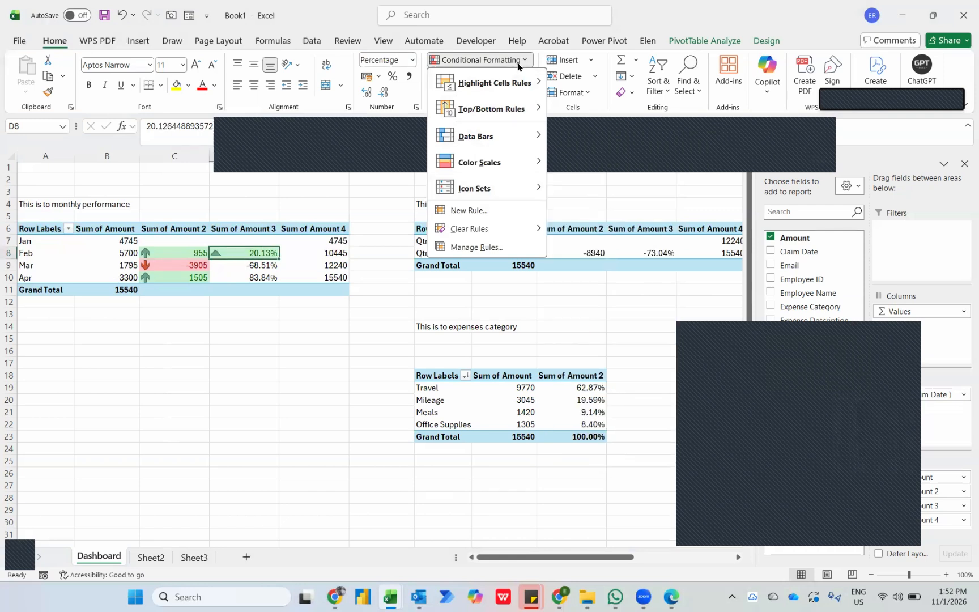
Edit the D8 triangle icon set rule to apply to all cells showing "Sum of Amount 3" values.
{"action": "left_click", "coordinate": [486, 248]}
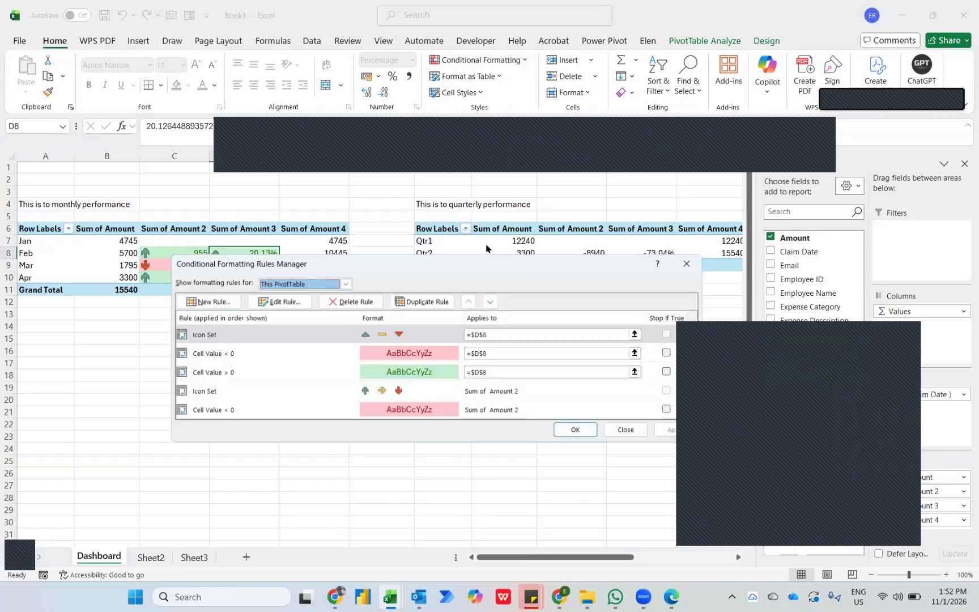
{"action": "left_click", "coordinate": [269, 301]}
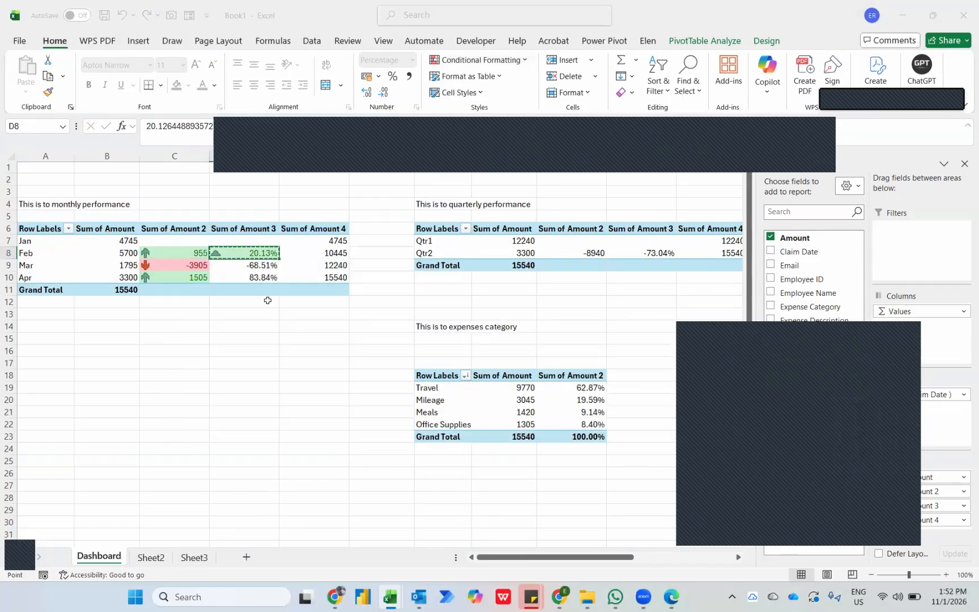
{"action": "left_click", "coordinate": [303, 232]}
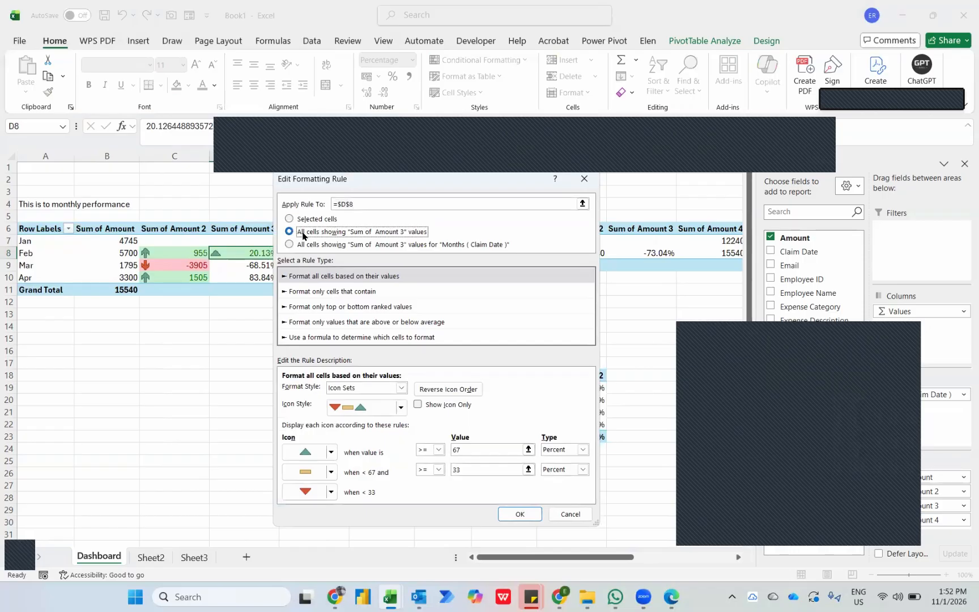
Set the triangle icon rule's thresholds to Number type, with the green triangle for > 0 and the yellow dash for >= 0.
{"action": "left_click", "coordinate": [582, 449]}
{"action": "left_click", "coordinate": [558, 458]}
{"action": "left_click", "coordinate": [582, 469]}
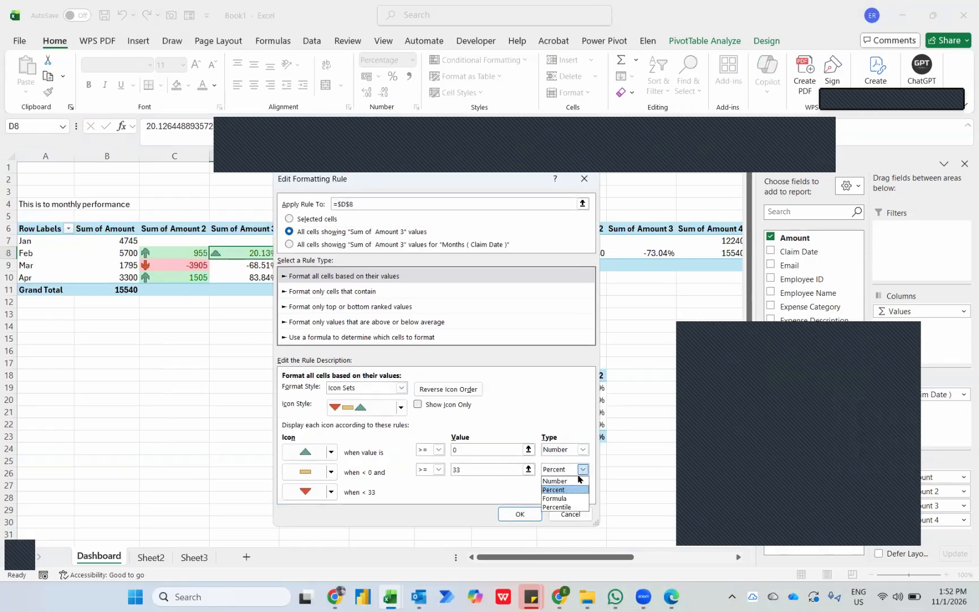
{"action": "left_click", "coordinate": [570, 479]}
{"action": "left_click", "coordinate": [435, 450]}
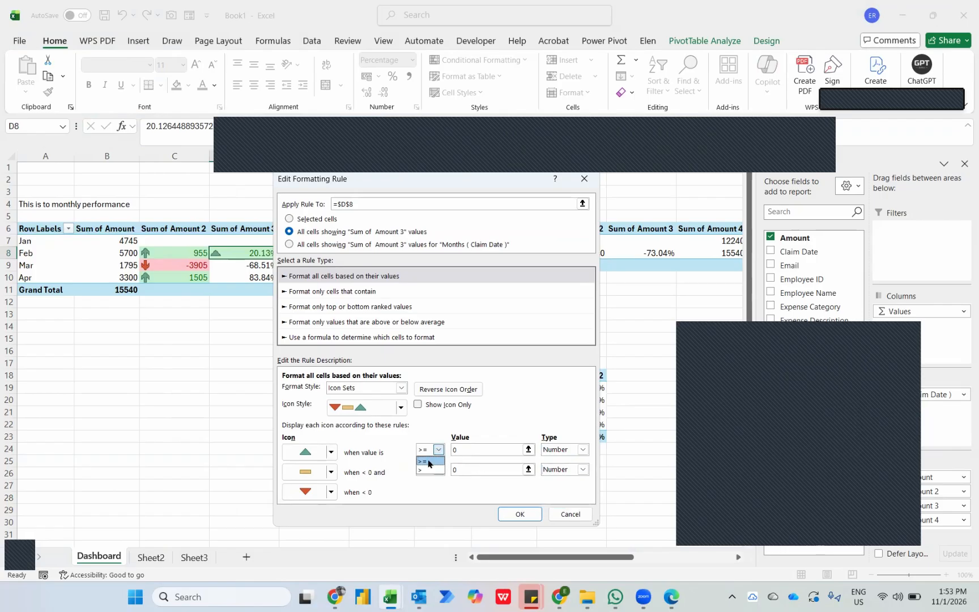
{"action": "left_click", "coordinate": [427, 475]}
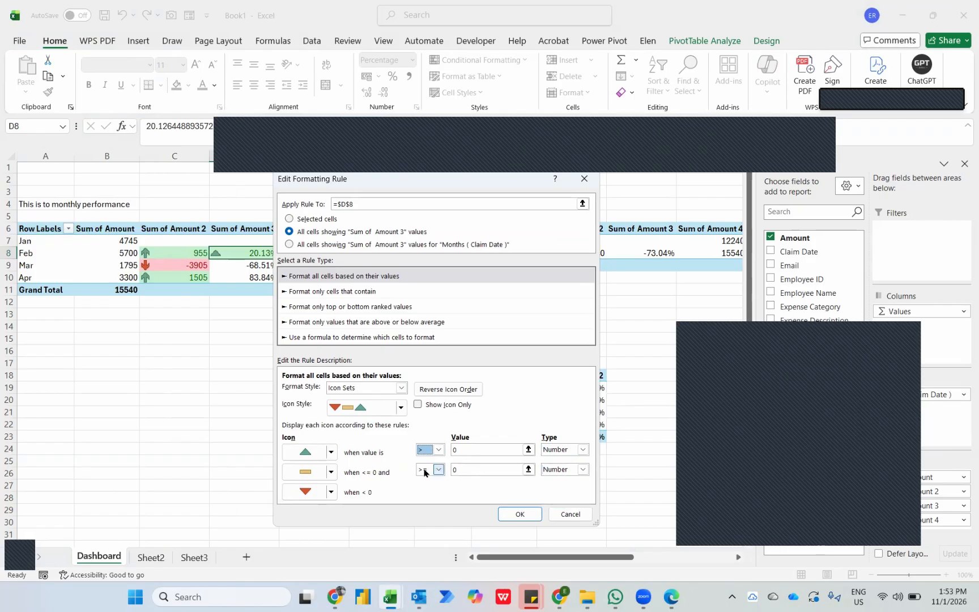
{"action": "left_click", "coordinate": [517, 512]}
Extend the monthly PivotTable's D8 rules Cell Value < 0 and Cell Value > 0 to all cells showing "Sum of Amount 3" values.
{"action": "left_click", "coordinate": [329, 356]}
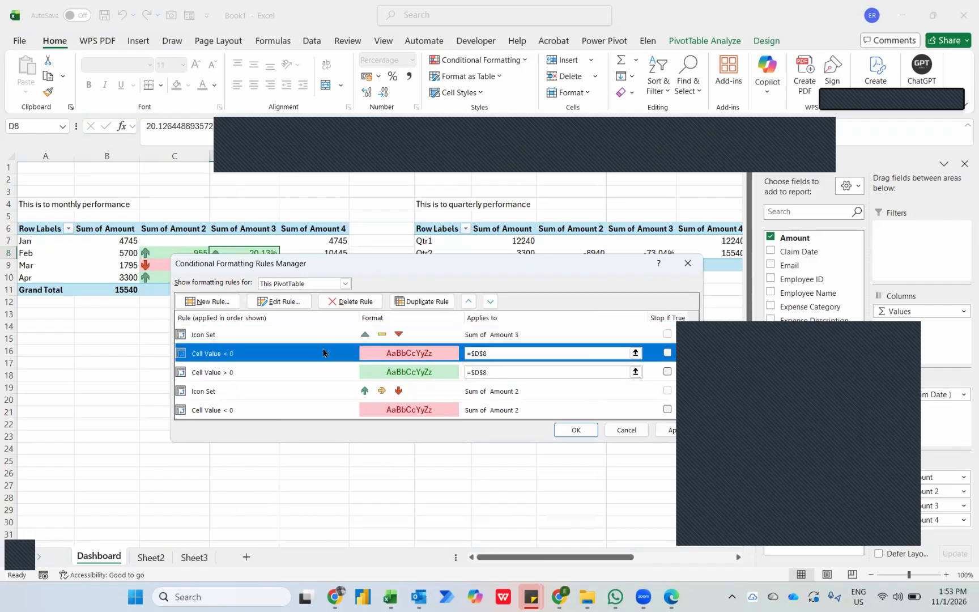
{"action": "left_click", "coordinate": [278, 301]}
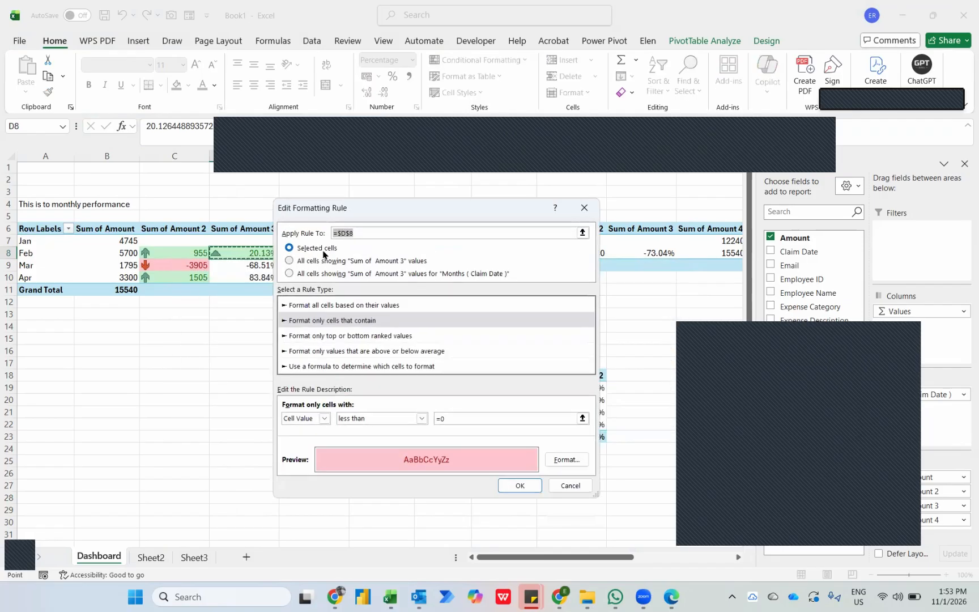
{"action": "left_click", "coordinate": [313, 260]}
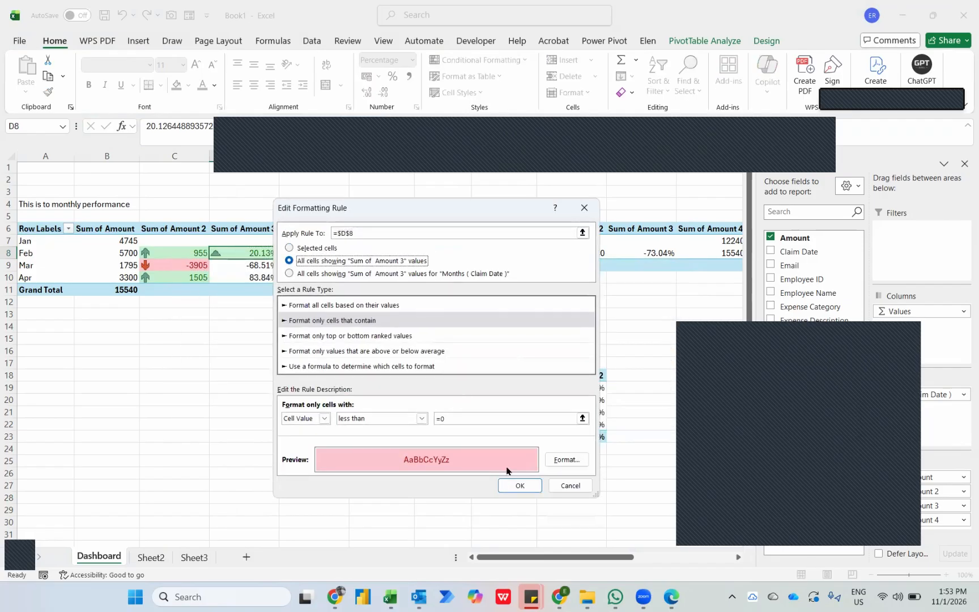
{"action": "left_click", "coordinate": [516, 486]}
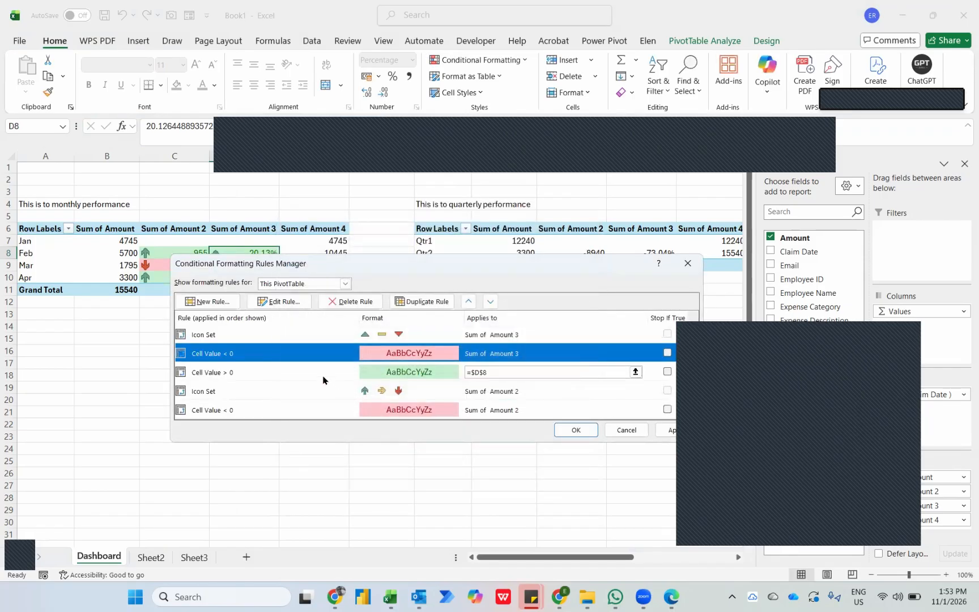
{"action": "left_click", "coordinate": [323, 373]}
{"action": "left_click", "coordinate": [283, 302]}
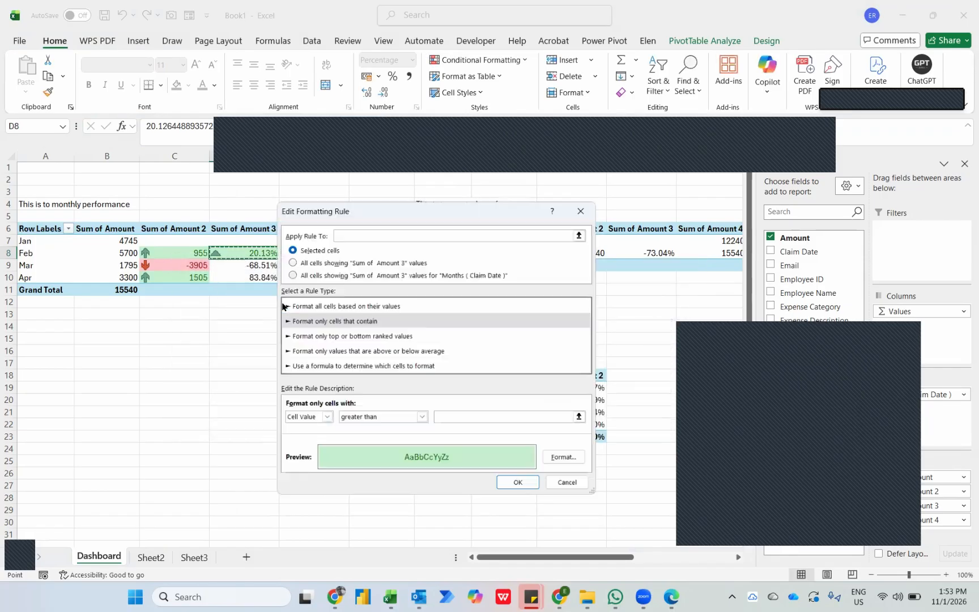
{"action": "left_click", "coordinate": [319, 262]}
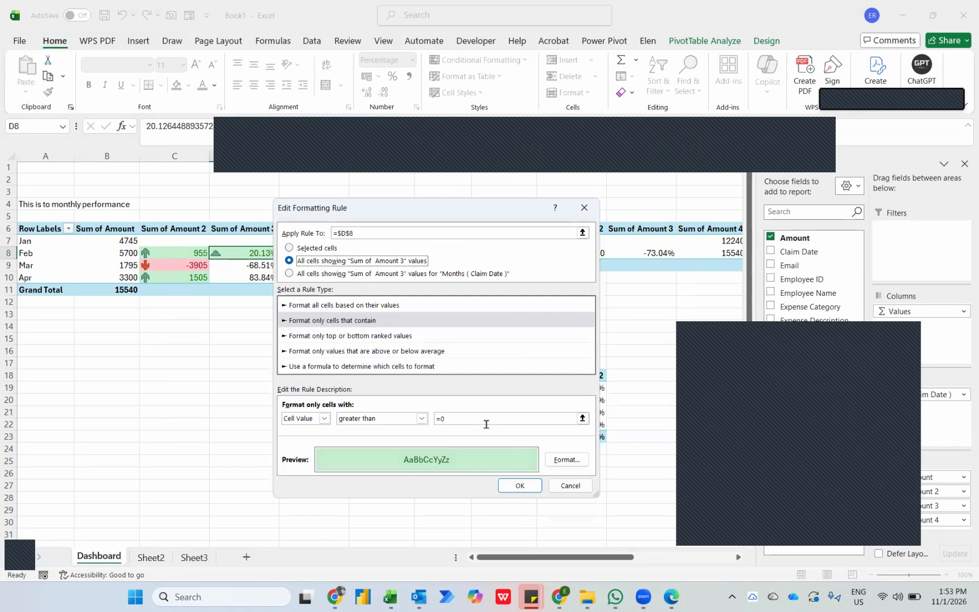
{"action": "left_click", "coordinate": [520, 487]}
{"action": "left_click", "coordinate": [570, 430]}
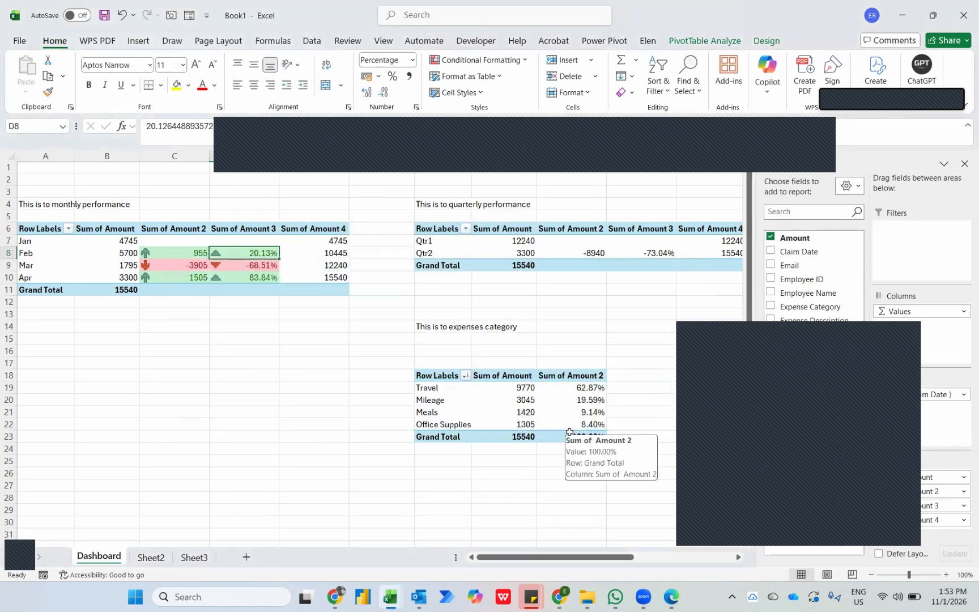
Copy February's difference in C8 and paste only its formats onto Qtr2's difference in I8.
{"action": "key", "text": "Left"}
{"action": "key", "text": "ctrl+c"}
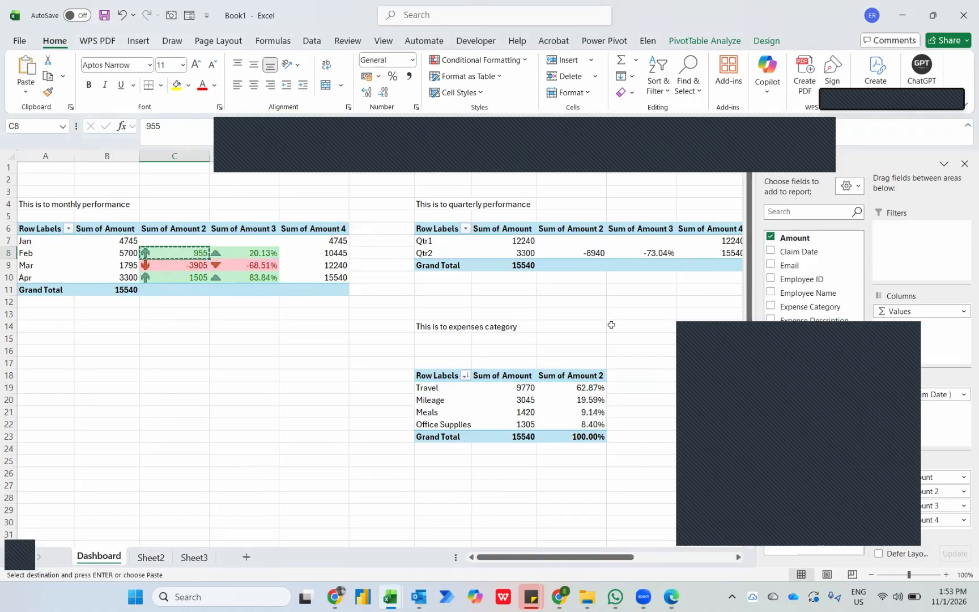
{"action": "left_click", "coordinate": [576, 254]}
{"action": "key", "text": "ctrl+alt+v"}
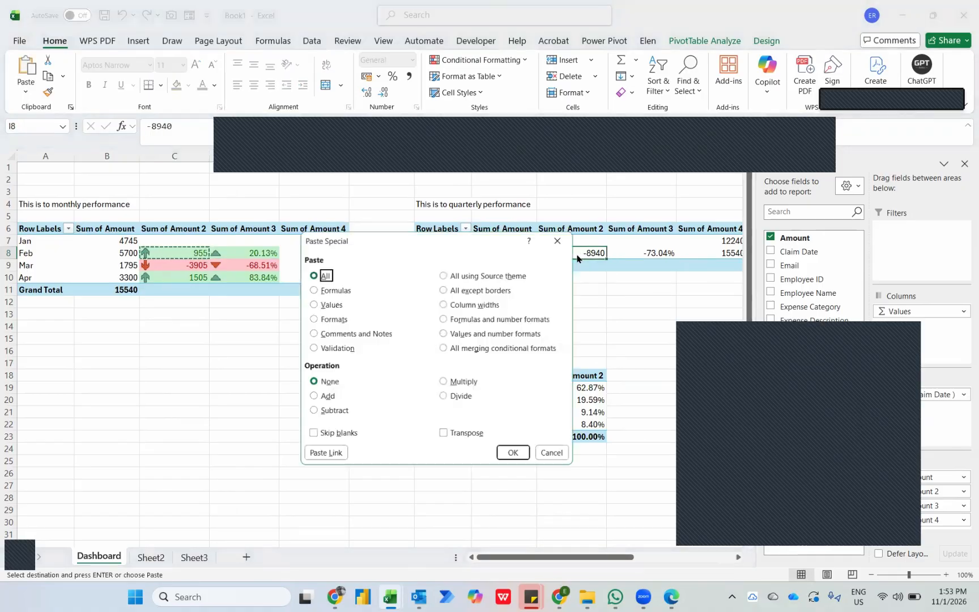
{"action": "key", "text": "t"}
{"action": "key", "text": "Return"}
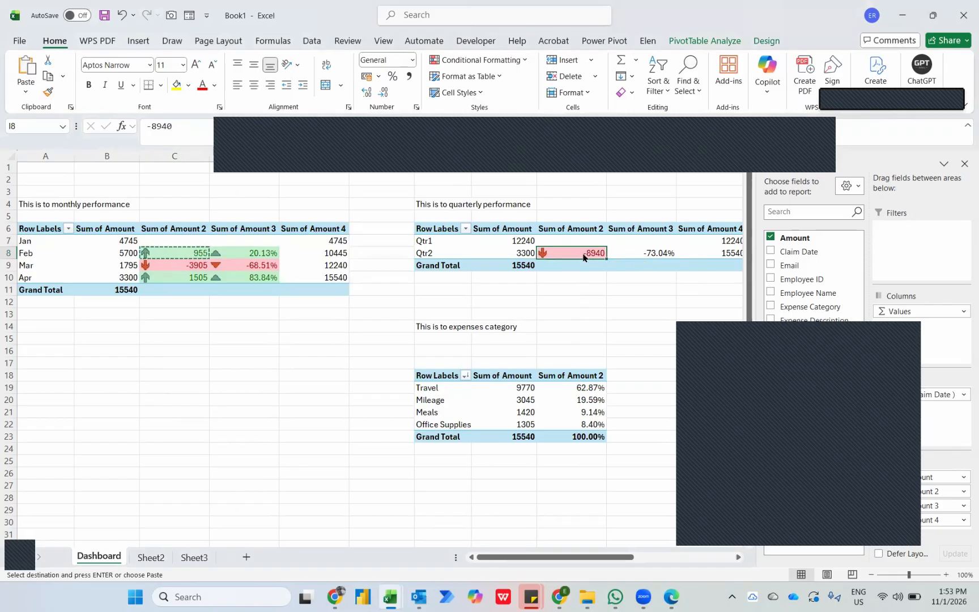
Edit the quarterly PivotTable's arrow icon set rule on I8 to apply to all cells showing "Sum of Amount 2" values.
{"action": "right_click", "coordinate": [584, 257]}
{"action": "key", "text": "Escape"}
{"action": "left_click", "coordinate": [504, 58]}
{"action": "left_click", "coordinate": [505, 247]}
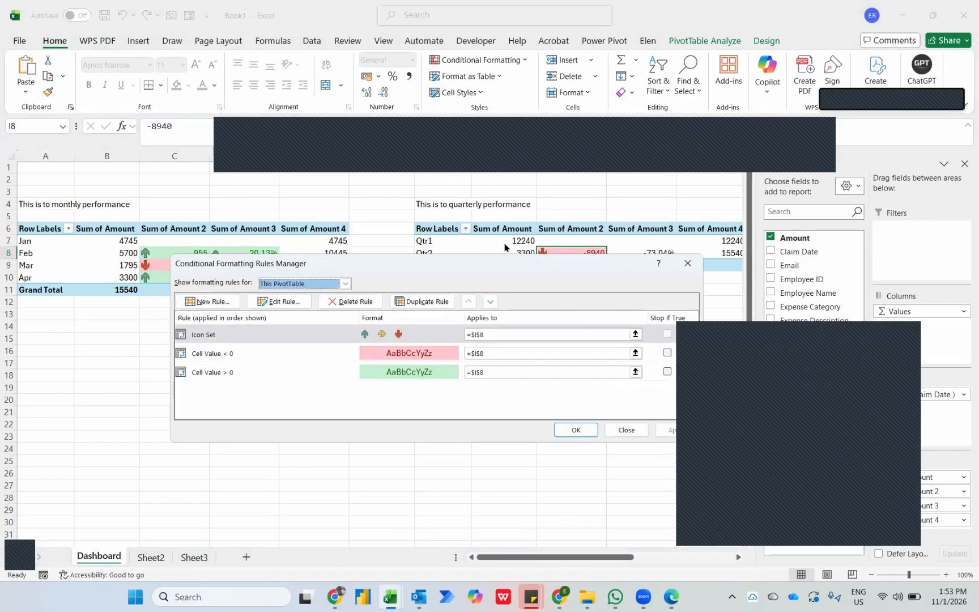
{"action": "left_click", "coordinate": [295, 302]}
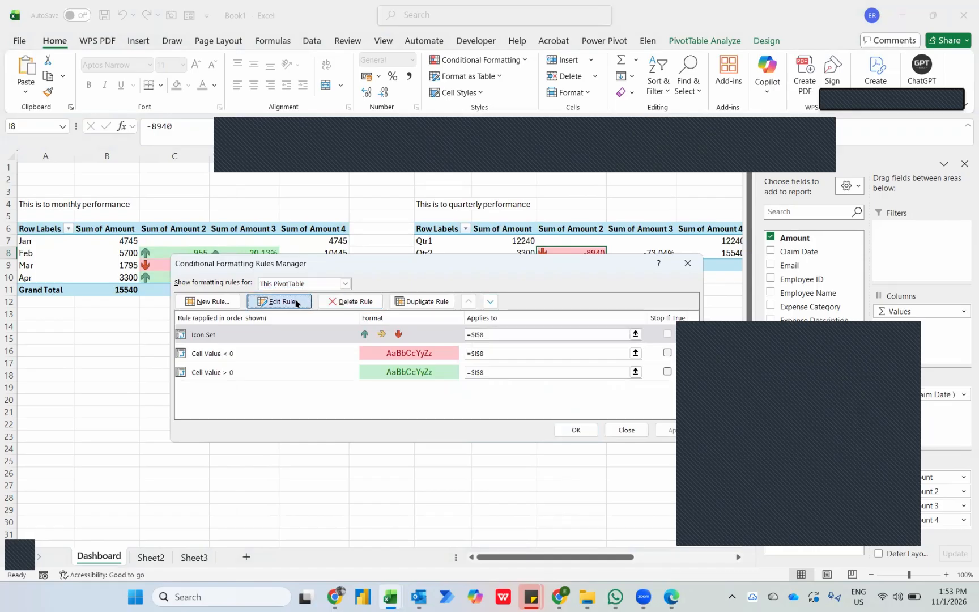
{"action": "left_click", "coordinate": [299, 233]}
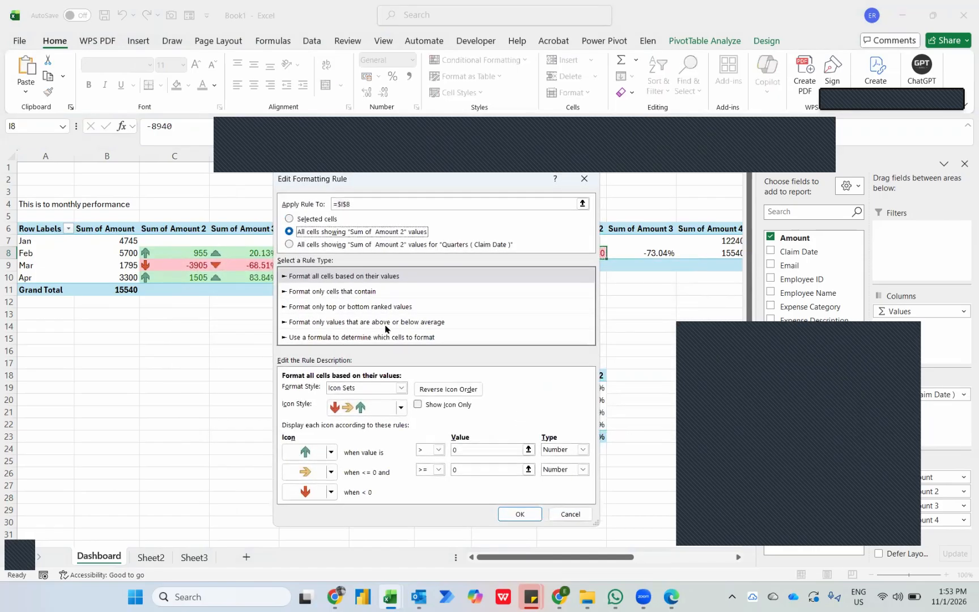
{"action": "left_click", "coordinate": [514, 512]}
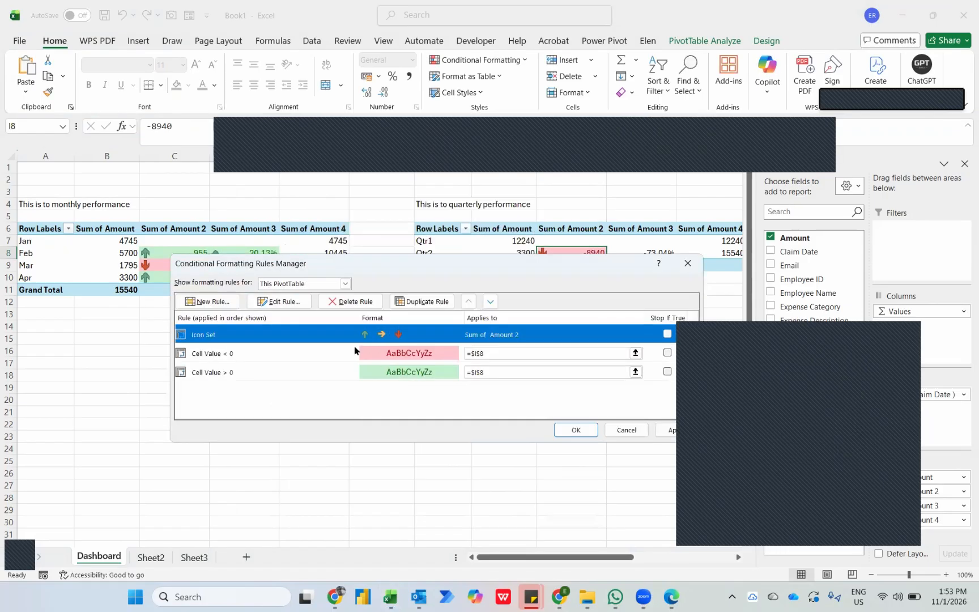
Extend the quarterly PivotTable's I8 rules Cell Value < 0 and Cell Value > 0 to all cells showing "Sum of Amount 2" values.
{"action": "left_click", "coordinate": [343, 358]}
{"action": "left_click", "coordinate": [286, 304]}
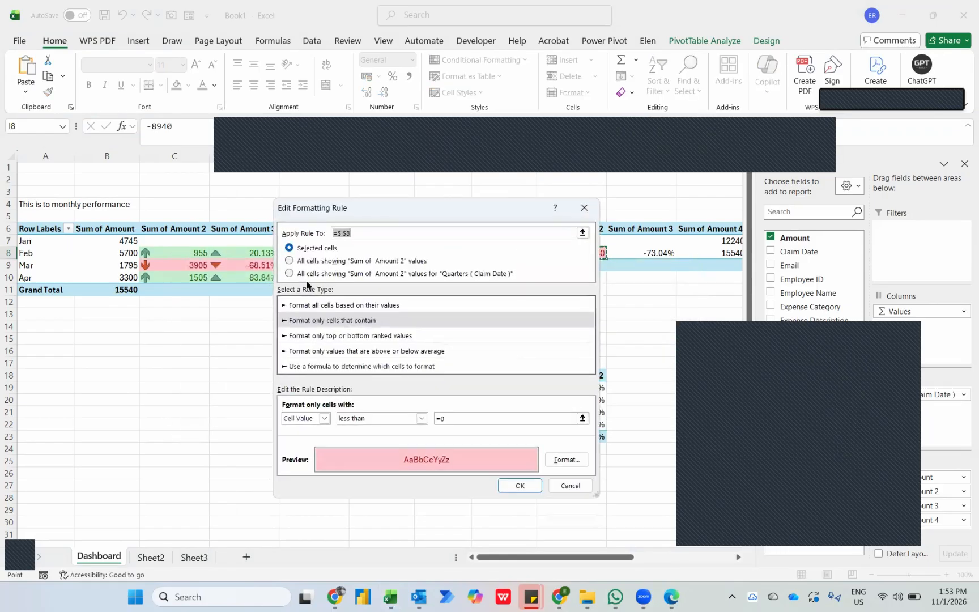
{"action": "left_click", "coordinate": [300, 263]}
{"action": "left_click", "coordinate": [510, 490]}
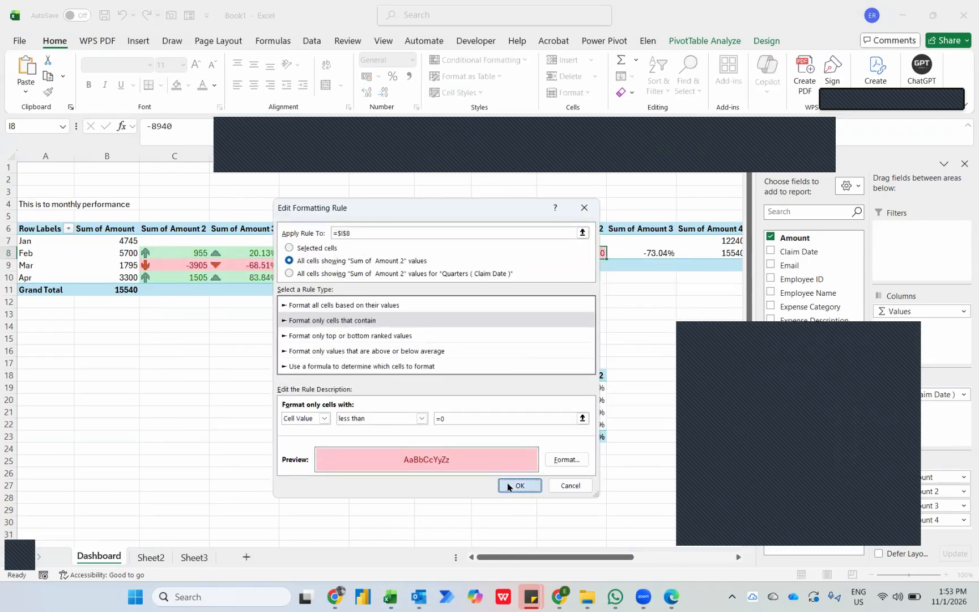
{"action": "left_click", "coordinate": [335, 374]}
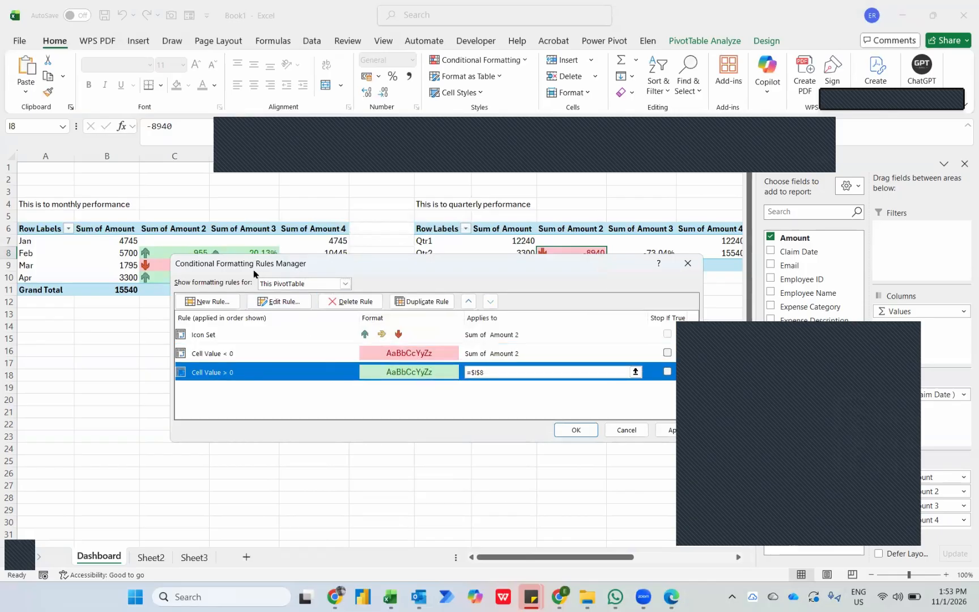
{"action": "left_click", "coordinate": [281, 302]}
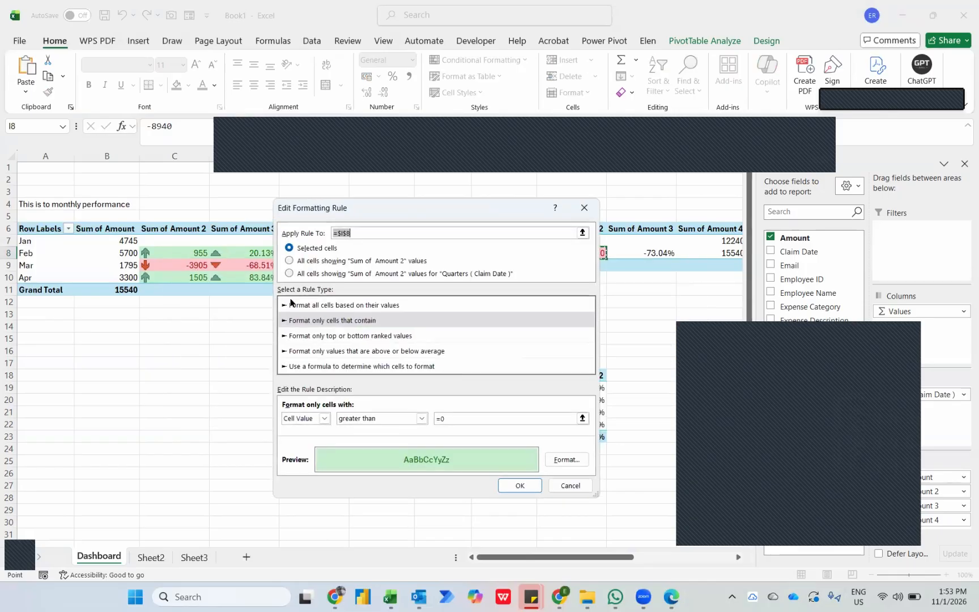
{"action": "left_click", "coordinate": [290, 260]}
{"action": "left_click", "coordinate": [517, 486]}
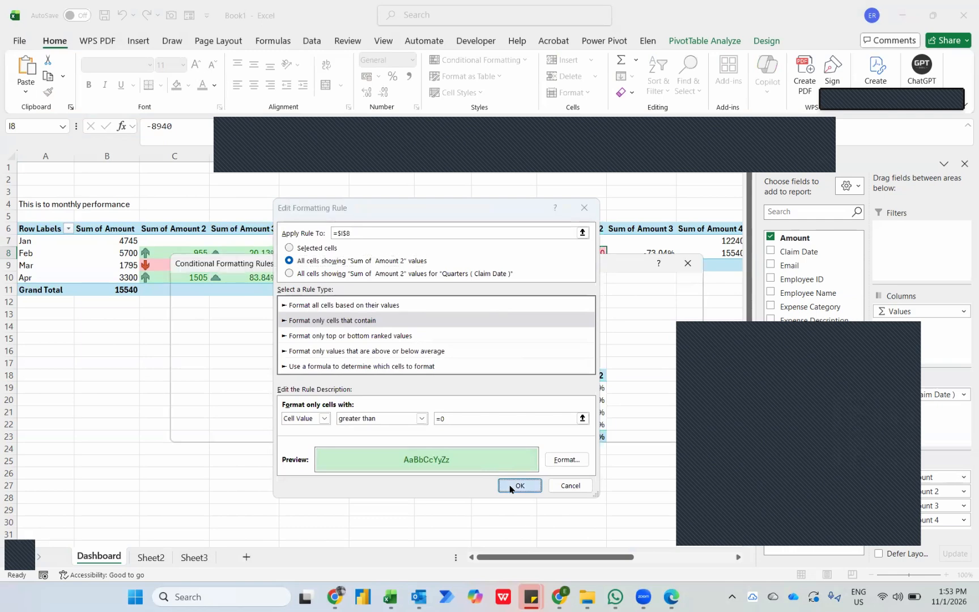
{"action": "left_click", "coordinate": [573, 430]}
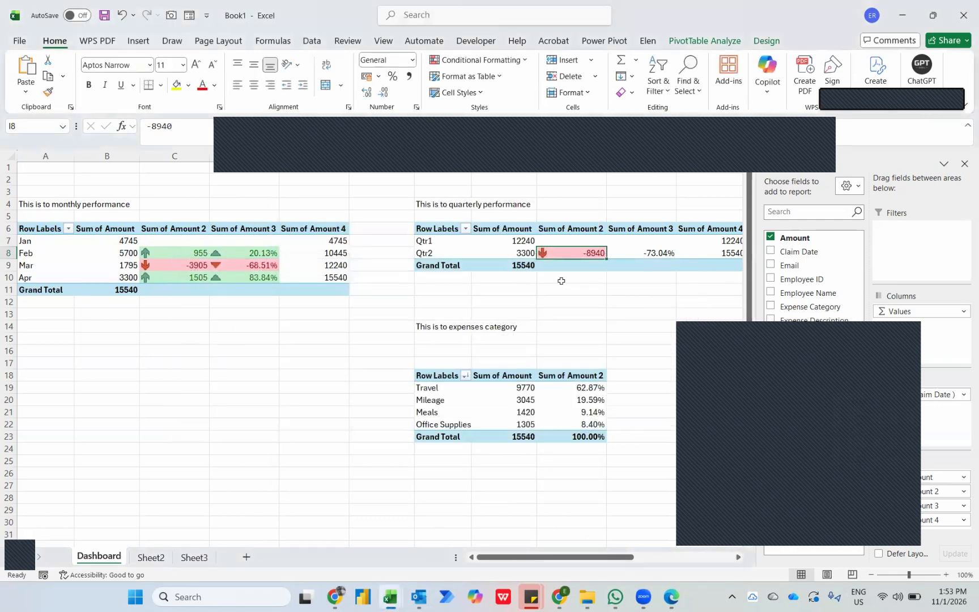
Copy February's percentage difference in D8 and paste only its formats onto Qtr2's percentage difference in J8.
{"action": "left_click", "coordinate": [258, 251]}
{"action": "key", "text": "ctrl+c"}
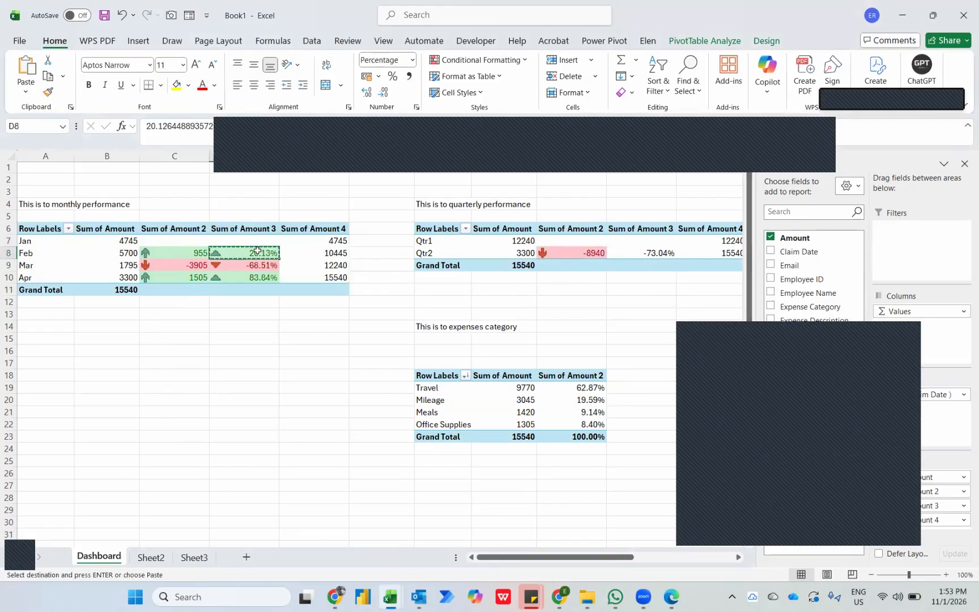
{"action": "left_click", "coordinate": [630, 252]}
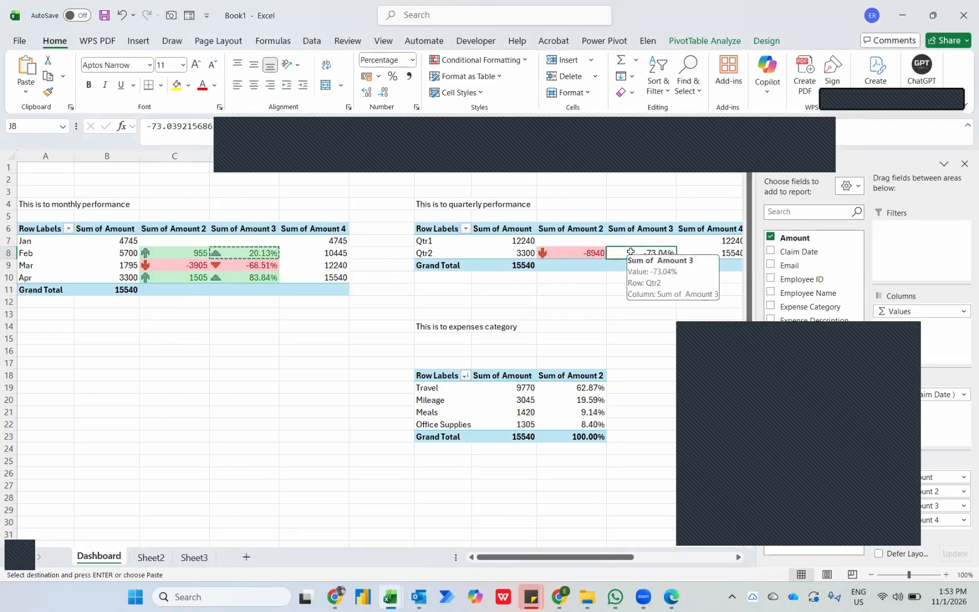
{"action": "key", "text": "ctrl+alt+v"}
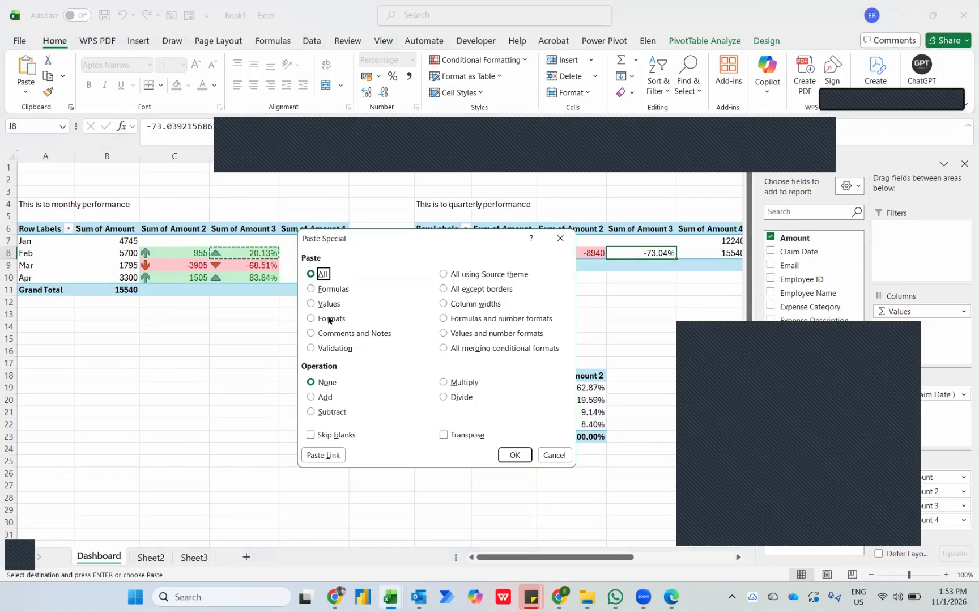
{"action": "left_click", "coordinate": [329, 318]}
{"action": "left_click", "coordinate": [513, 454]}
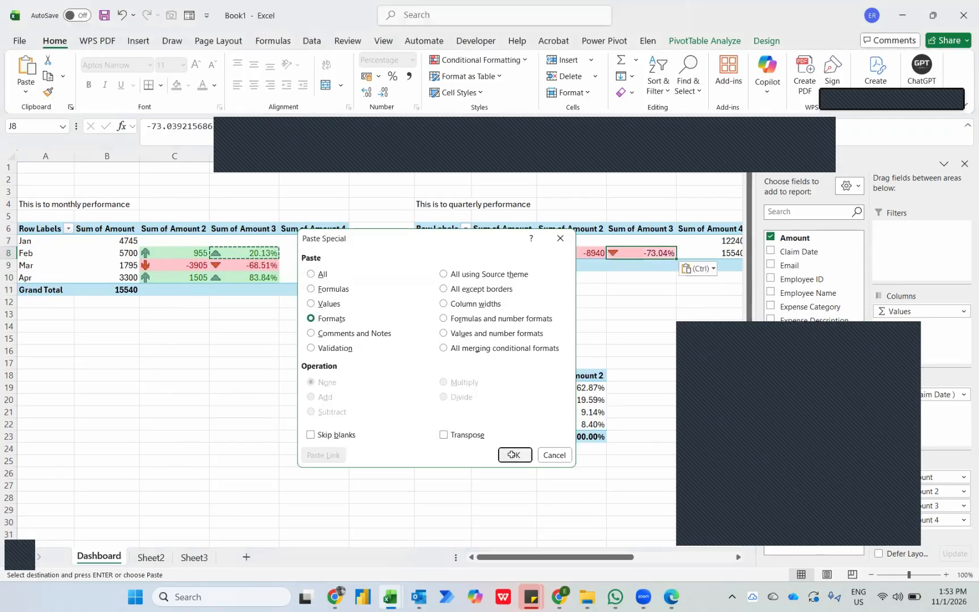
Edit the quarterly PivotTable's triangle icon set rule on J8 to apply to all cells showing "Sum of Amount 3" values.
{"action": "left_click", "coordinate": [473, 58]}
{"action": "left_click", "coordinate": [492, 244]}
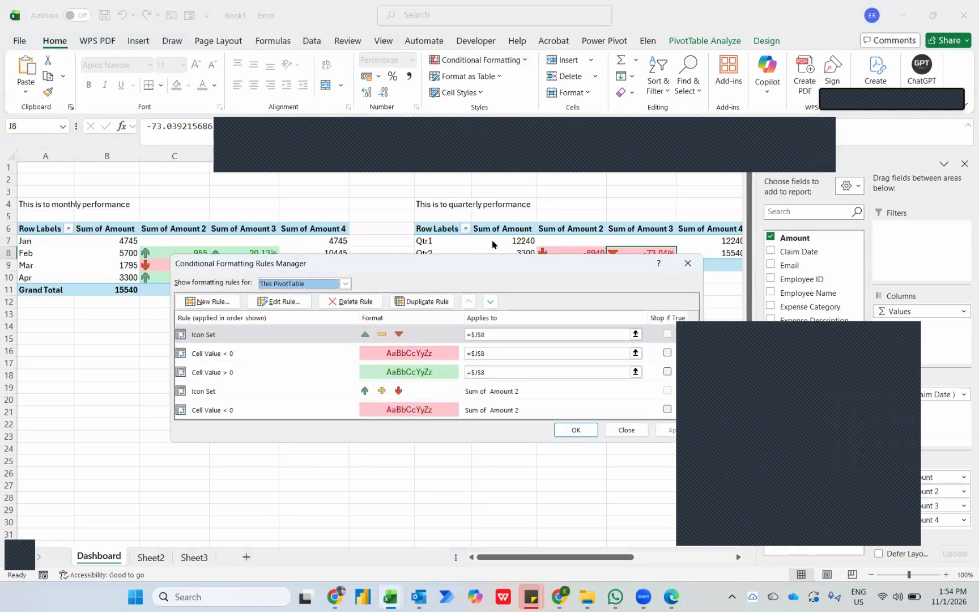
{"action": "left_click", "coordinate": [277, 301]}
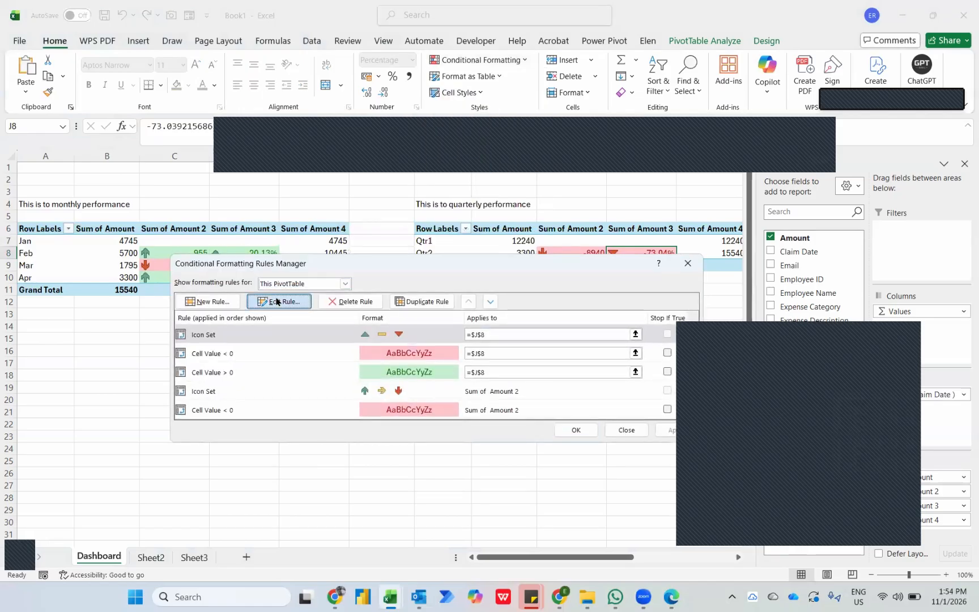
{"action": "left_click", "coordinate": [335, 232]}
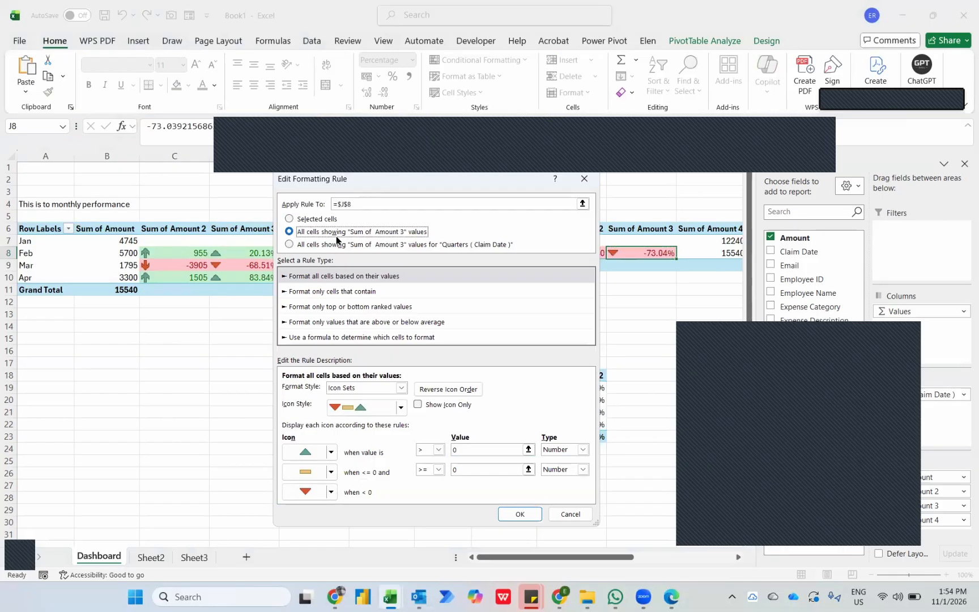
{"action": "left_click", "coordinate": [520, 513]}
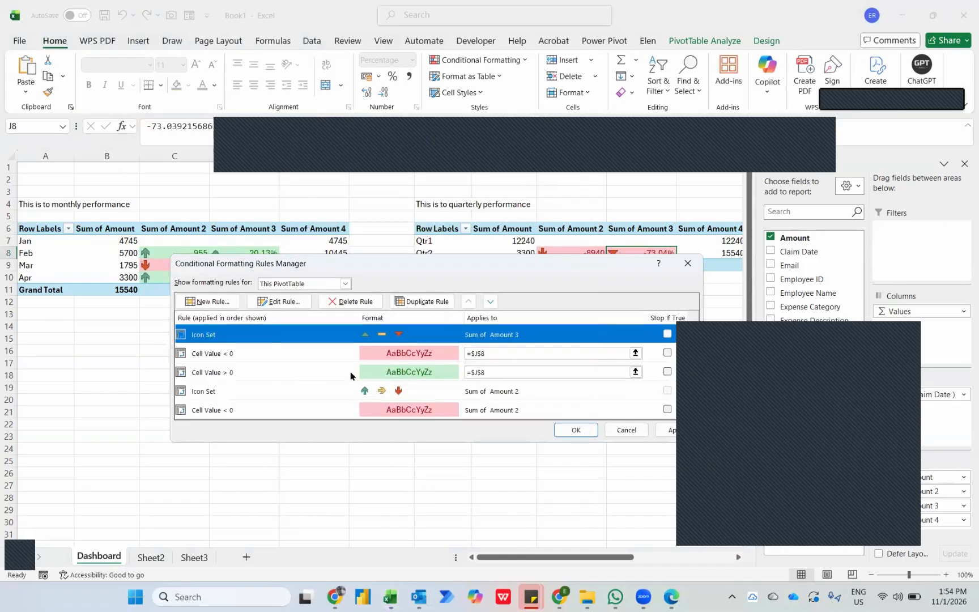
Extend the quarterly PivotTable's J8 rules Cell Value < 0 and Cell Value > 0 to all cells showing "Sum of Amount 3" values.
{"action": "left_click", "coordinate": [321, 359]}
{"action": "left_click", "coordinate": [279, 302]}
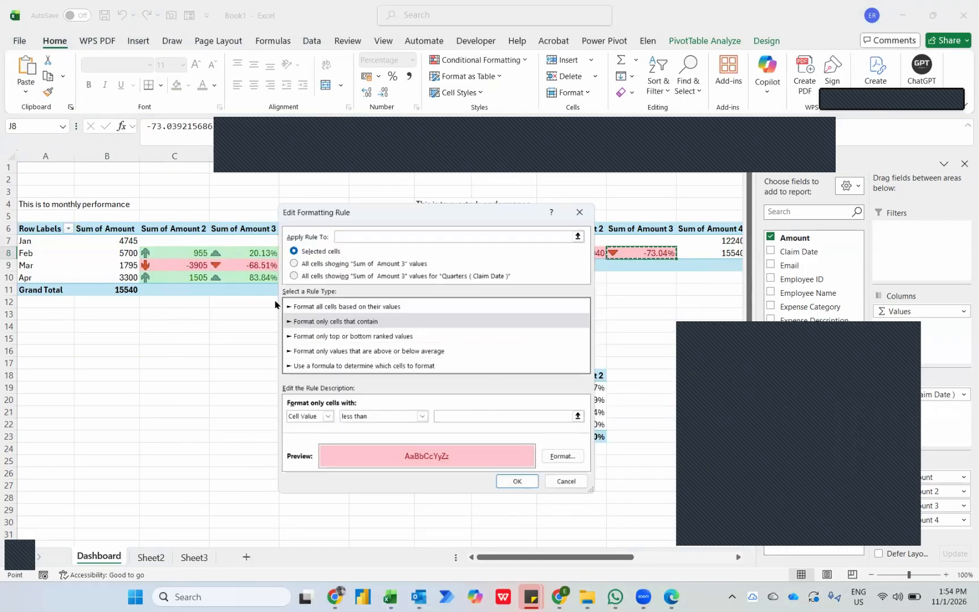
{"action": "left_click", "coordinate": [314, 261]}
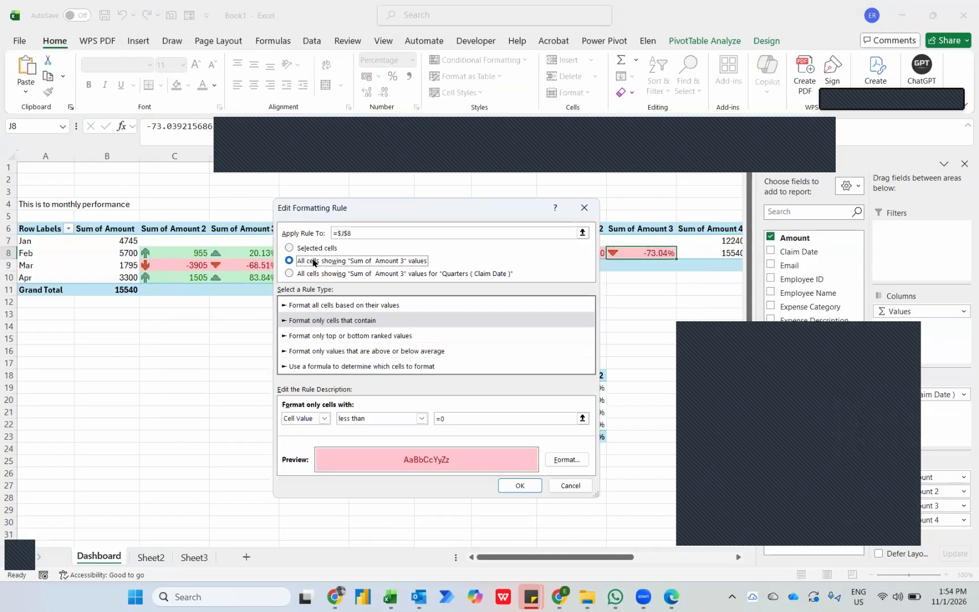
{"action": "left_click", "coordinate": [515, 486]}
{"action": "left_click", "coordinate": [320, 374]}
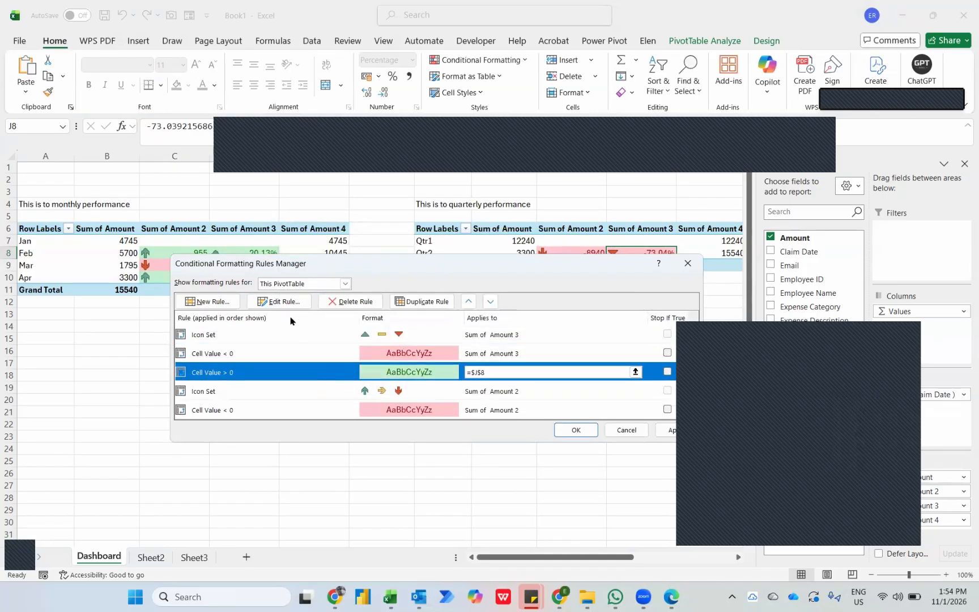
{"action": "left_click", "coordinate": [278, 302]}
{"action": "left_click", "coordinate": [290, 261]}
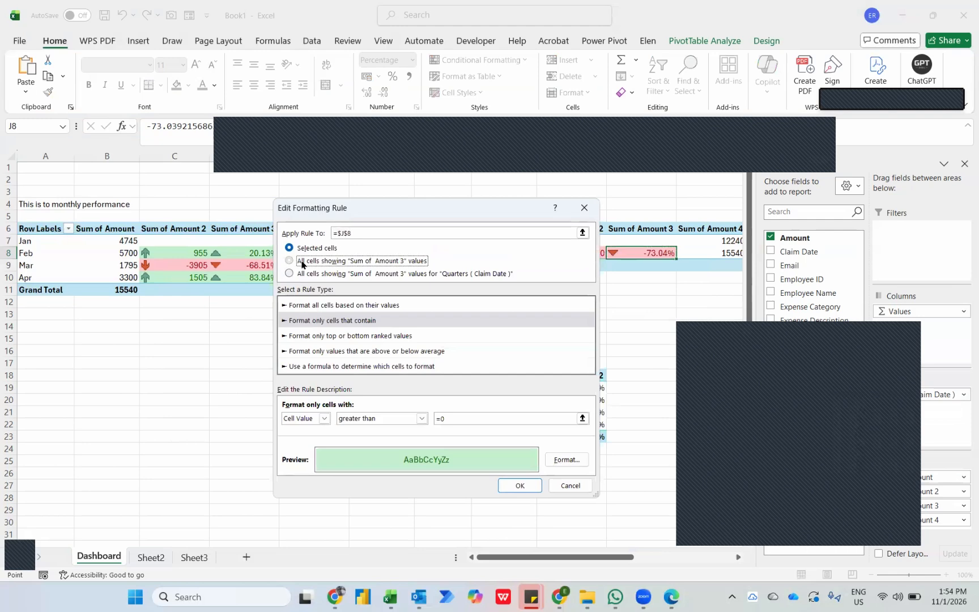
{"action": "left_click", "coordinate": [522, 488]}
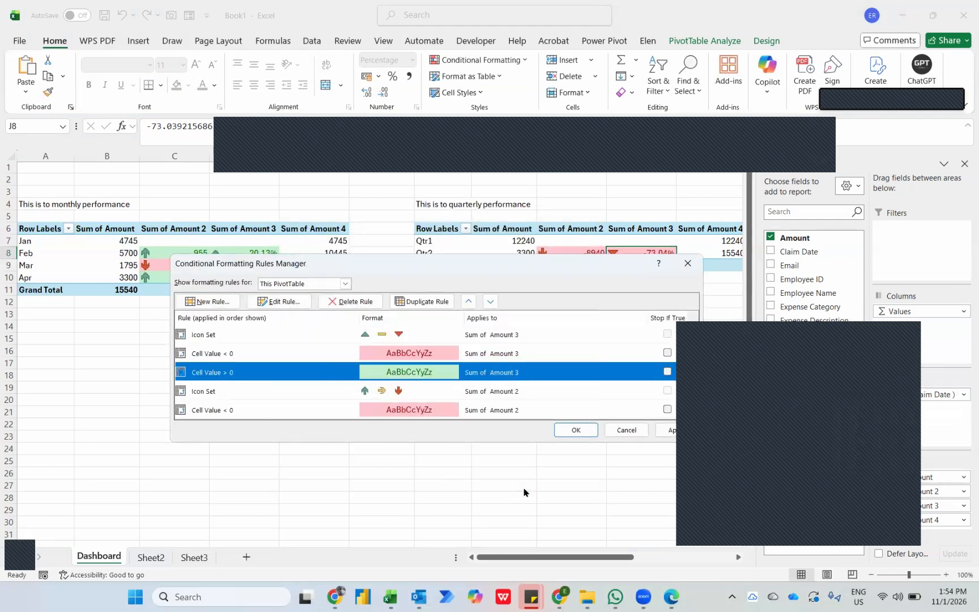
{"action": "left_click", "coordinate": [576, 429]}
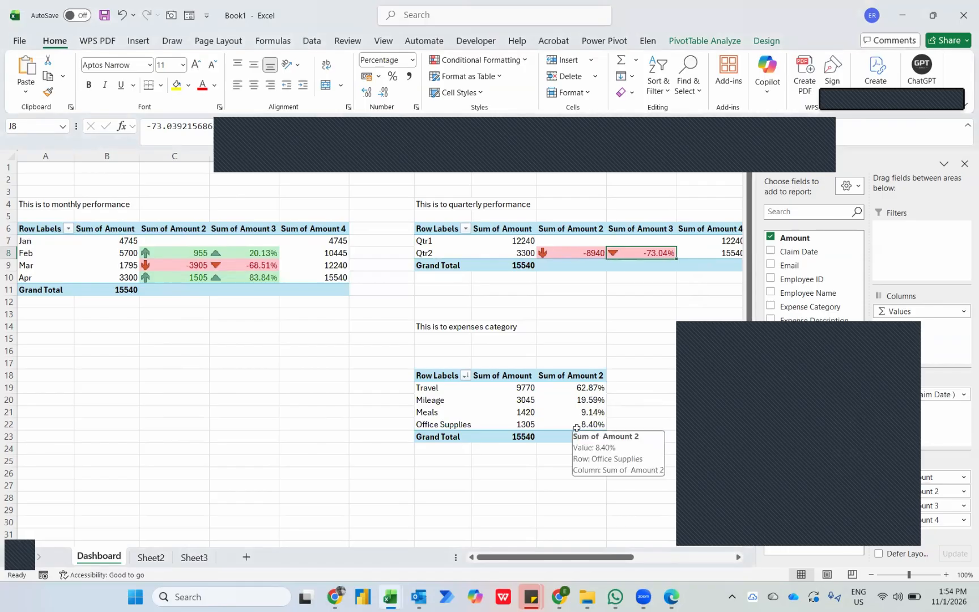
Switch to File Explorer and move the remaining claims files in 11th Jan 2026 into the Claims Report folder.
{"action": "key", "text": "alt+Tab"}
{"action": "key", "text": "alt+Tab"}
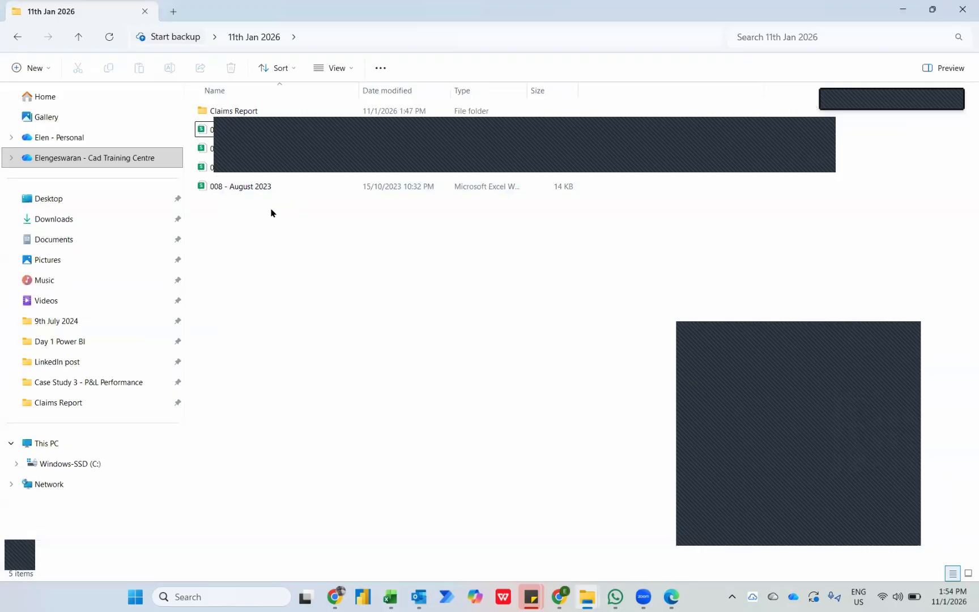
{"action": "left_click_drag", "start_coordinate": [272, 208], "coordinate": [232, 112]}
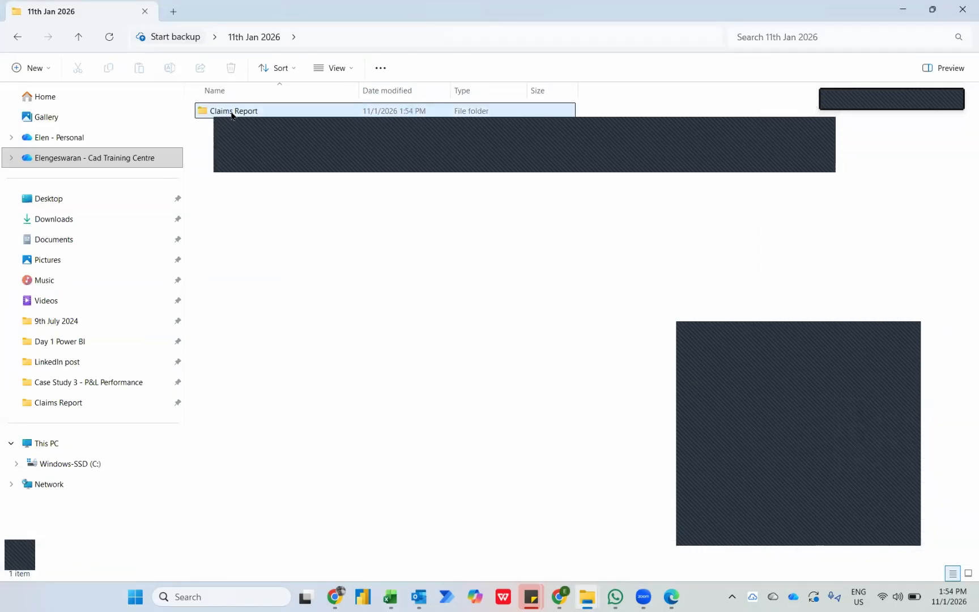
Return to the Excel Dashboard, run its Refresh macro and check the updated monthly and quarterly PivotTables.
{"action": "key", "text": "alt+Tab"}
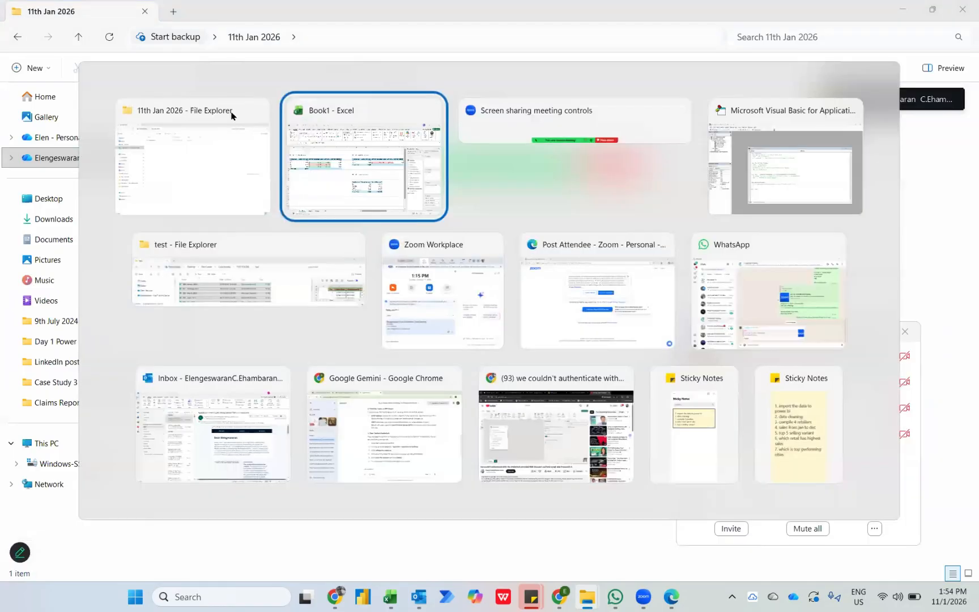
{"action": "scroll", "coordinate": [575, 335], "scroll_direction": "right", "scroll_amount": 6}
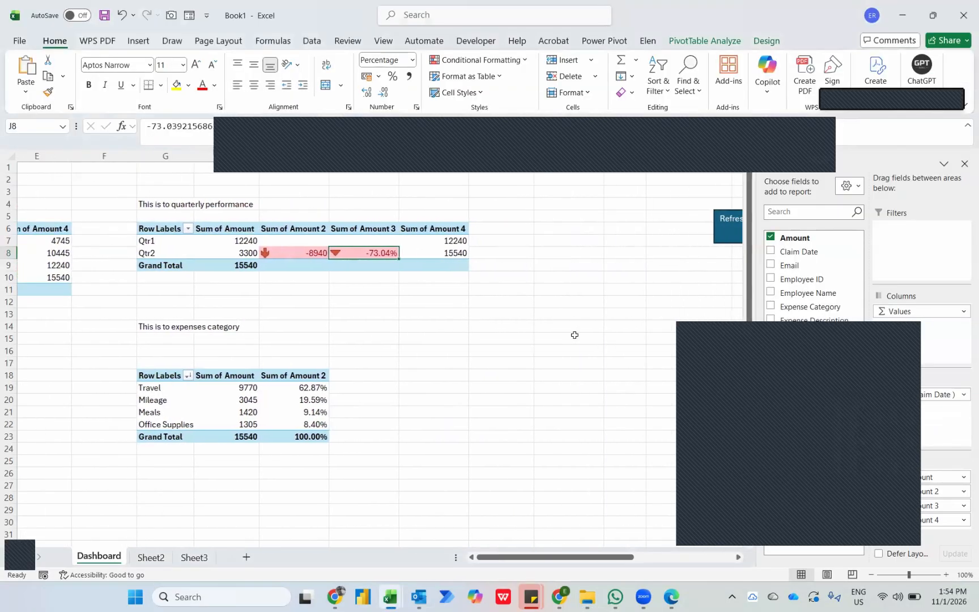
{"action": "scroll", "coordinate": [574, 334], "scroll_direction": "right", "scroll_amount": 2}
{"action": "left_click", "coordinate": [681, 228]}
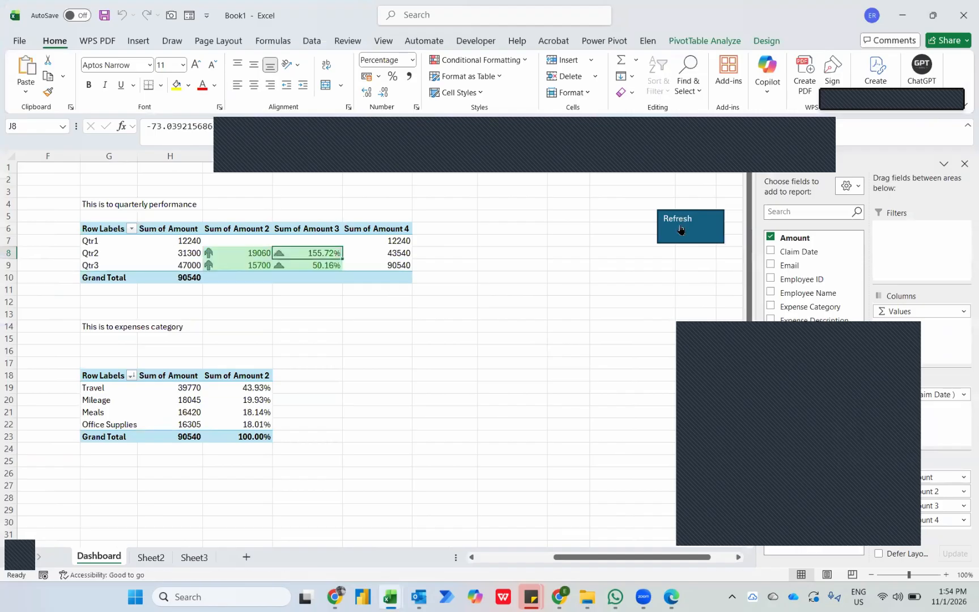
{"action": "scroll", "coordinate": [465, 296], "scroll_direction": "left", "scroll_amount": 5}
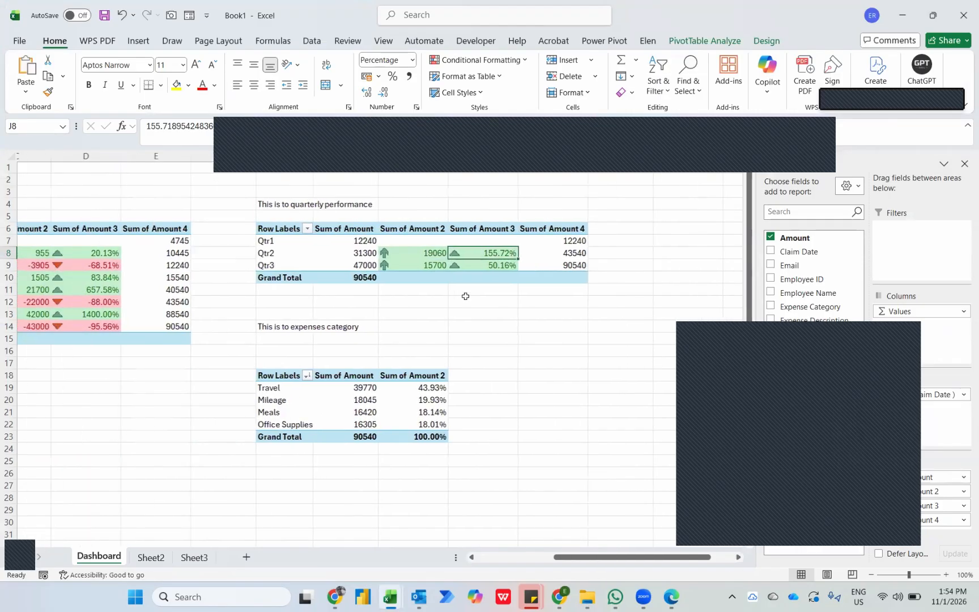
{"action": "scroll", "coordinate": [465, 296], "scroll_direction": "left", "scroll_amount": 3}
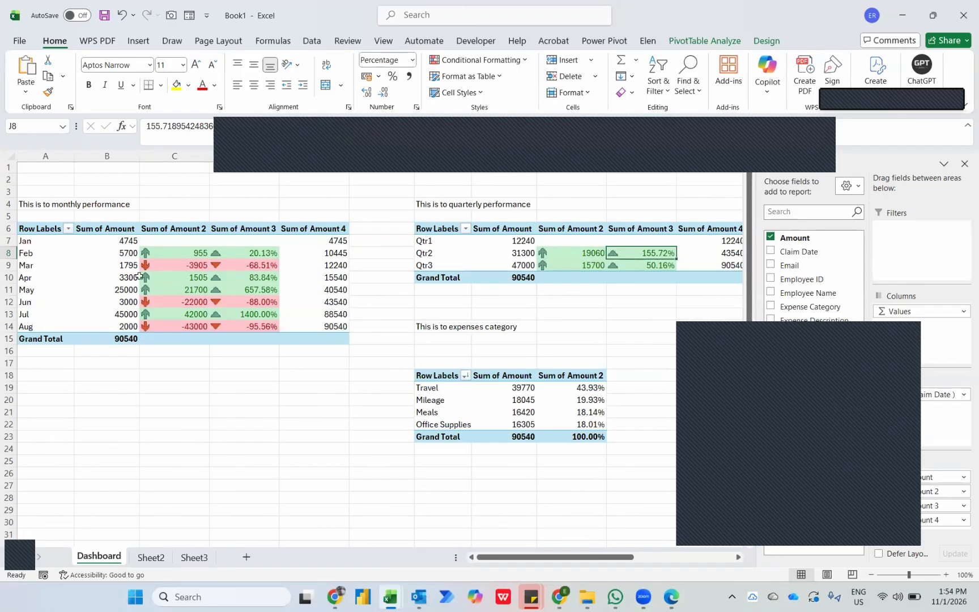
{"action": "mouse_move", "coordinate": [140, 276]}
Copy the whole expenses category PivotTable and paste the copy at M4 of the Dashboard.
{"action": "left_click", "coordinate": [425, 398]}
{"action": "key", "text": "Up"}
{"action": "key", "text": "Left"}
{"action": "key", "text": "Right"}
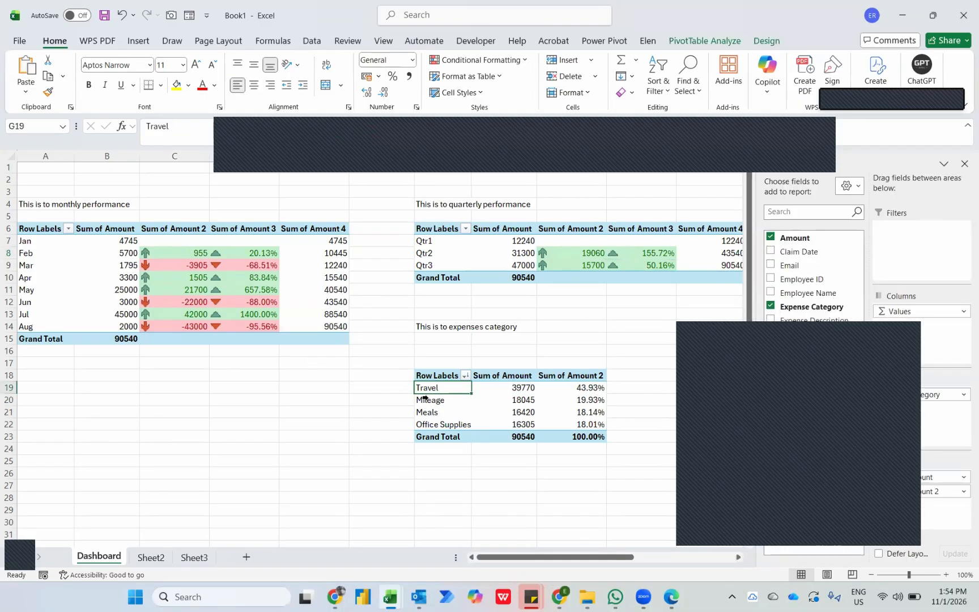
{"action": "key", "text": "ctrl+a"}
{"action": "key", "text": "ctrl+c"}
{"action": "scroll", "coordinate": [426, 399], "scroll_direction": "right", "scroll_amount": 3}
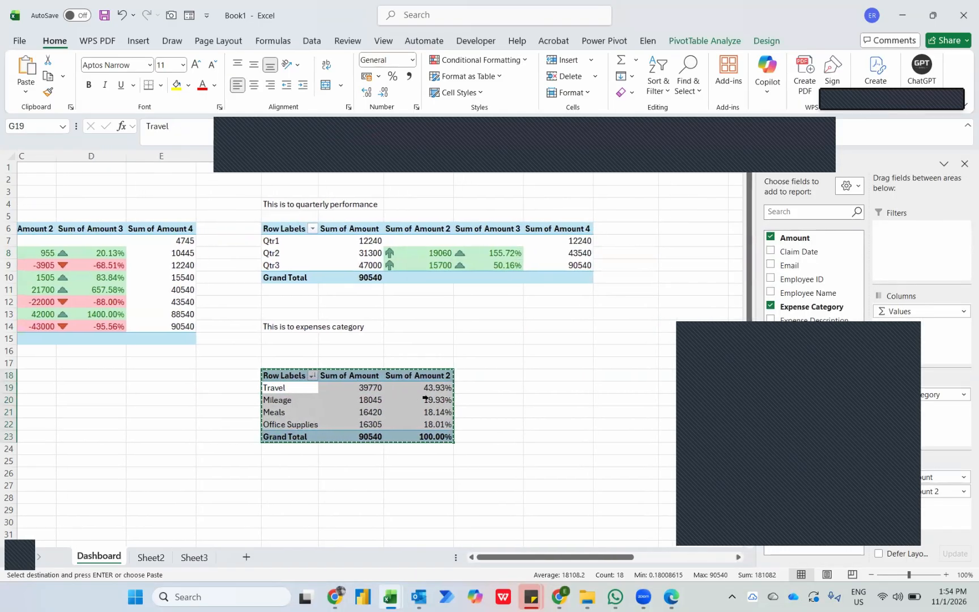
{"action": "scroll", "coordinate": [426, 400], "scroll_direction": "right", "scroll_amount": 2}
{"action": "left_click", "coordinate": [597, 207]}
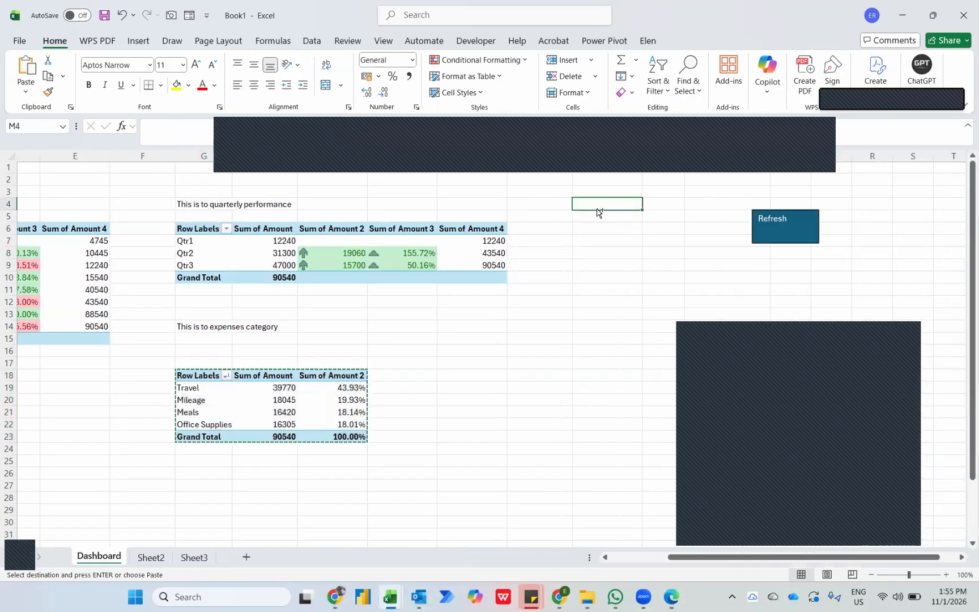
{"action": "key", "text": "ctrl+v"}
Move the Refresh shape clear of the PivotTable copy at M4.
{"action": "scroll", "coordinate": [597, 210], "scroll_direction": "left", "scroll_amount": 2}
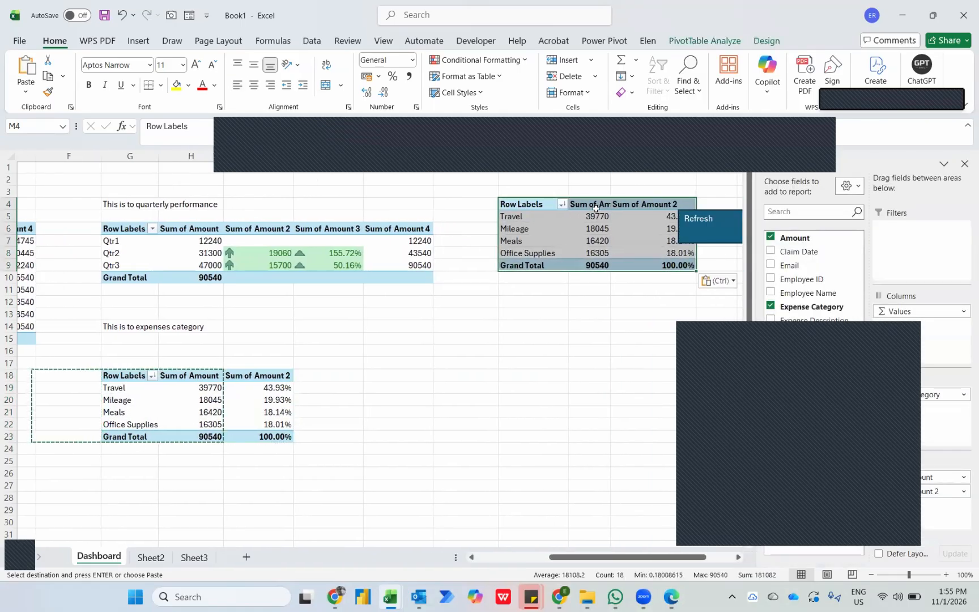
{"action": "right_click", "coordinate": [695, 222]}
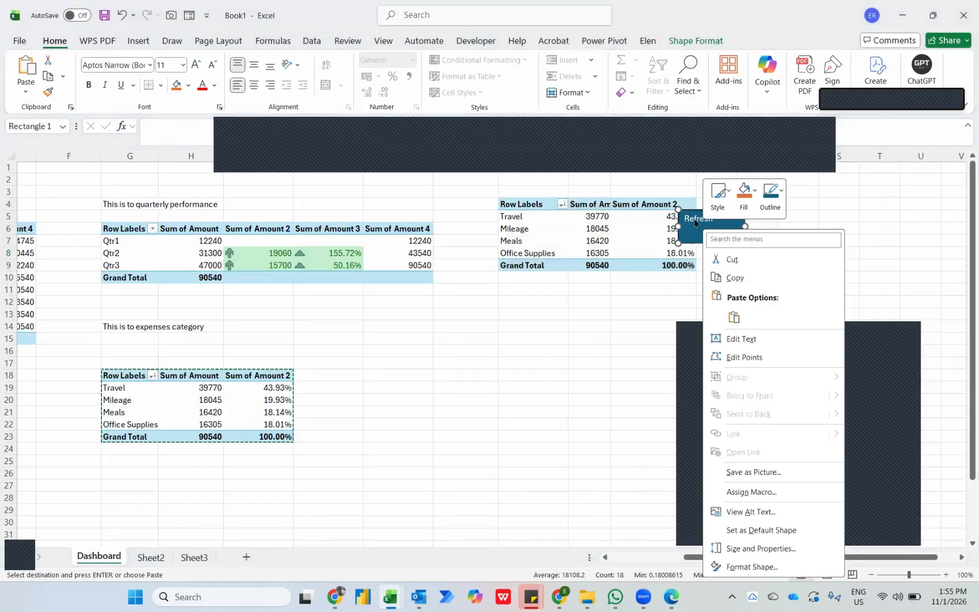
{"action": "left_click", "coordinate": [693, 217]}
{"action": "left_click_drag", "start_coordinate": [692, 212], "coordinate": [734, 191]}
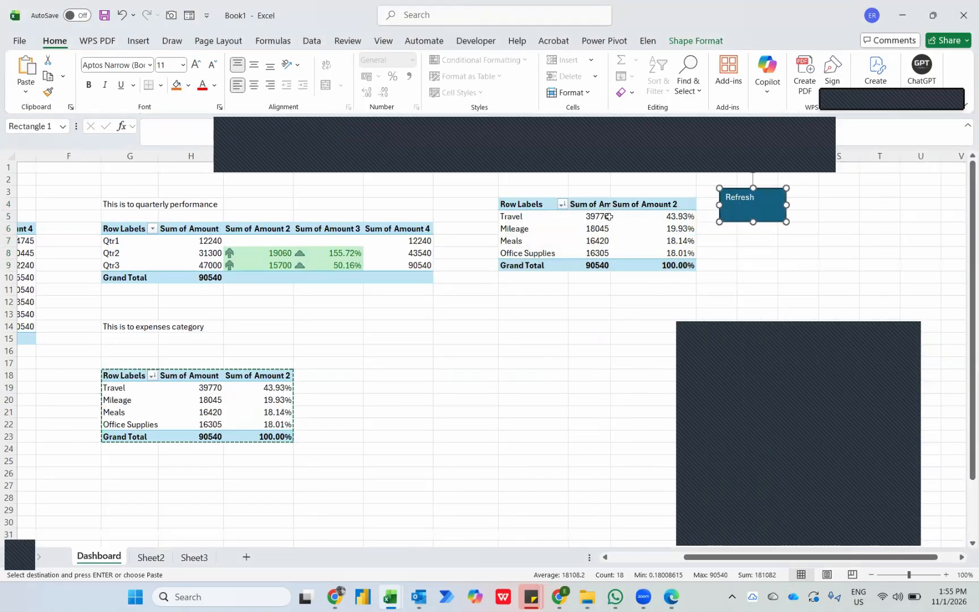
Replace Expense Category with Employee Name as the row field of the PivotTable at M4.
{"action": "left_click", "coordinate": [608, 217]}
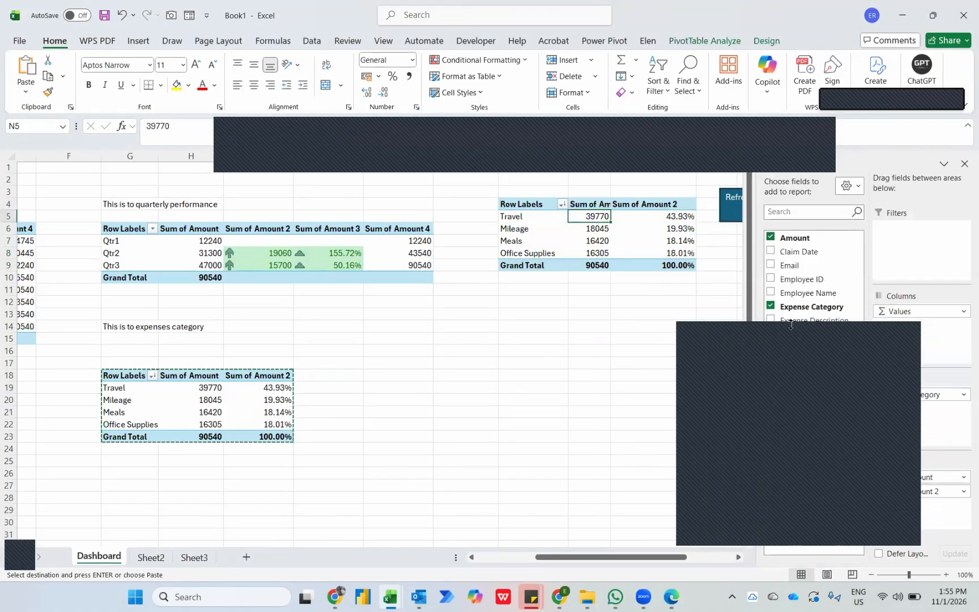
{"action": "left_click", "coordinate": [770, 309]}
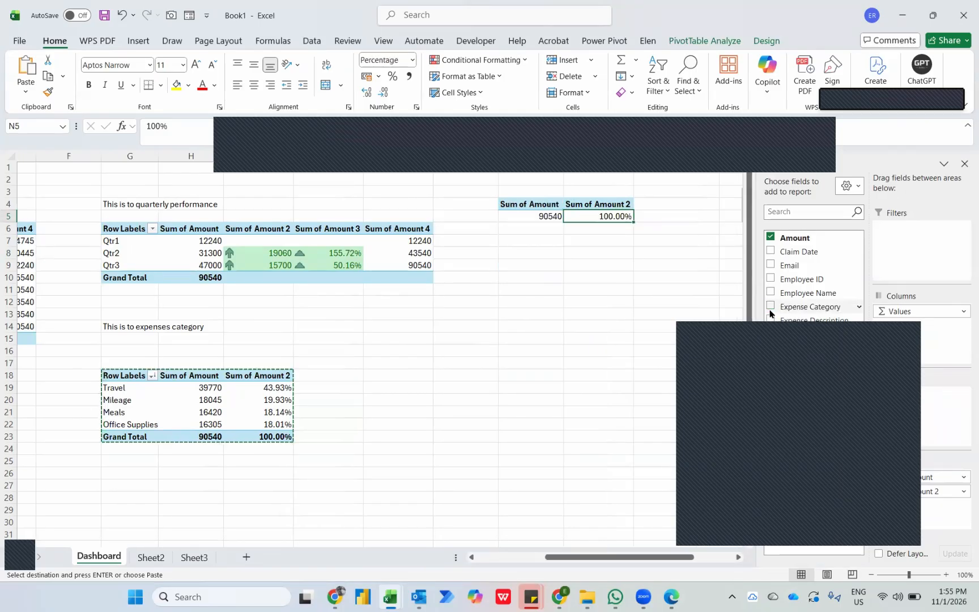
{"action": "left_click", "coordinate": [802, 340]}
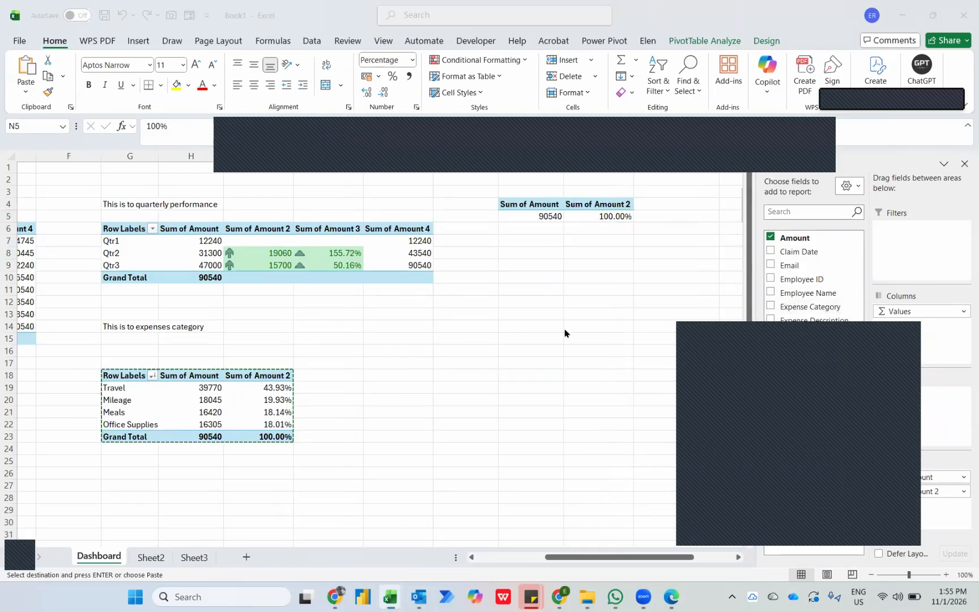
{"action": "left_click_drag", "start_coordinate": [801, 340], "coordinate": [565, 333]}
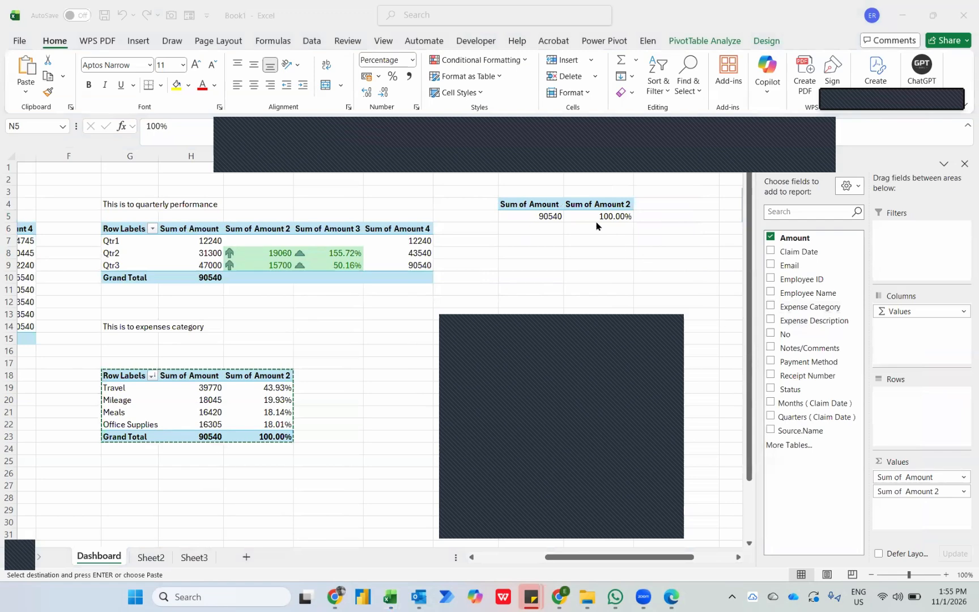
{"action": "left_click", "coordinate": [769, 297]}
{"action": "left_click", "coordinate": [771, 292]}
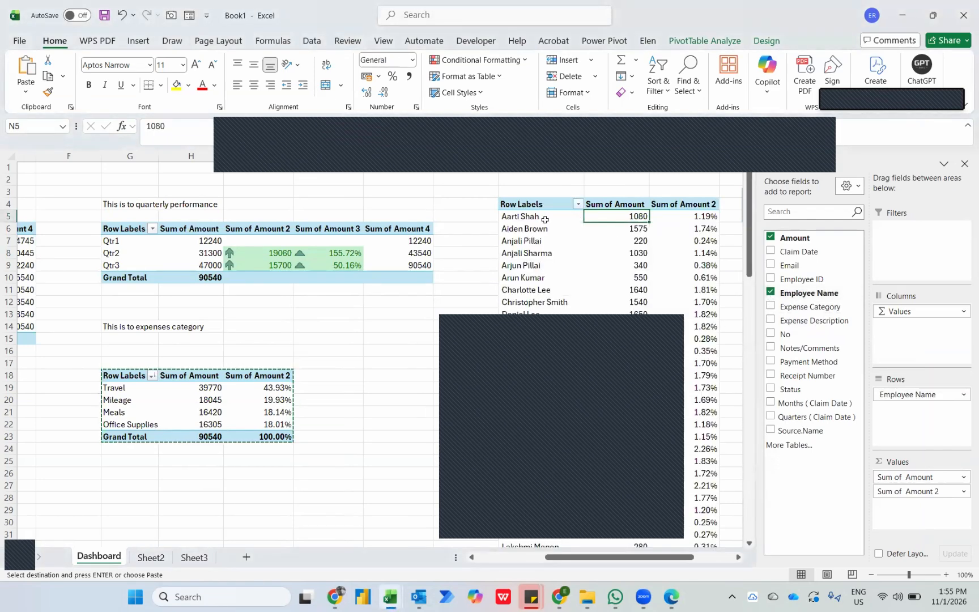
Filter the Employee Name rows of the PivotTable at M4 to the top 5 items with a Top 10 value filter.
{"action": "left_click", "coordinate": [578, 204]}
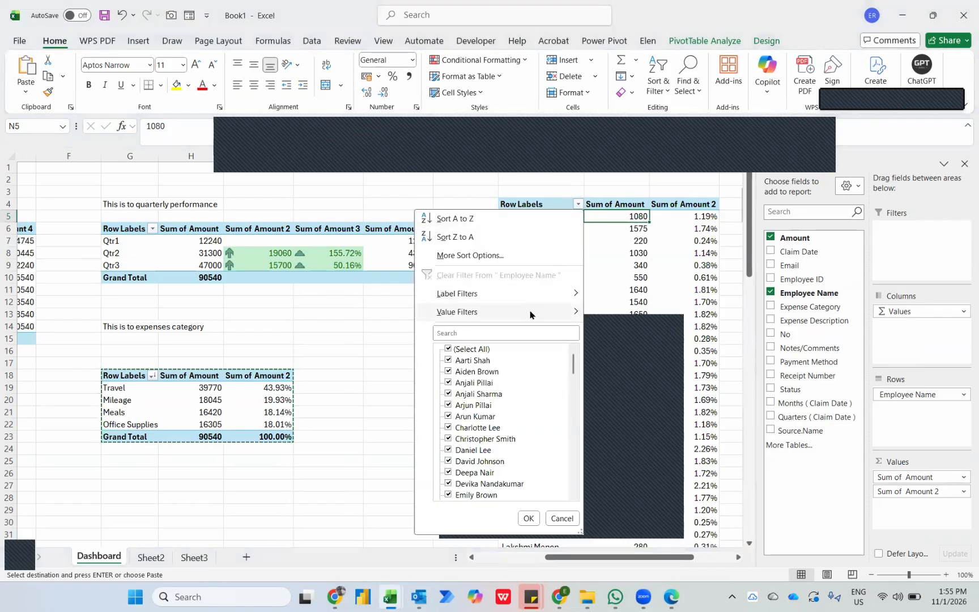
{"action": "mouse_move", "coordinate": [528, 312]}
{"action": "left_click", "coordinate": [638, 486]}
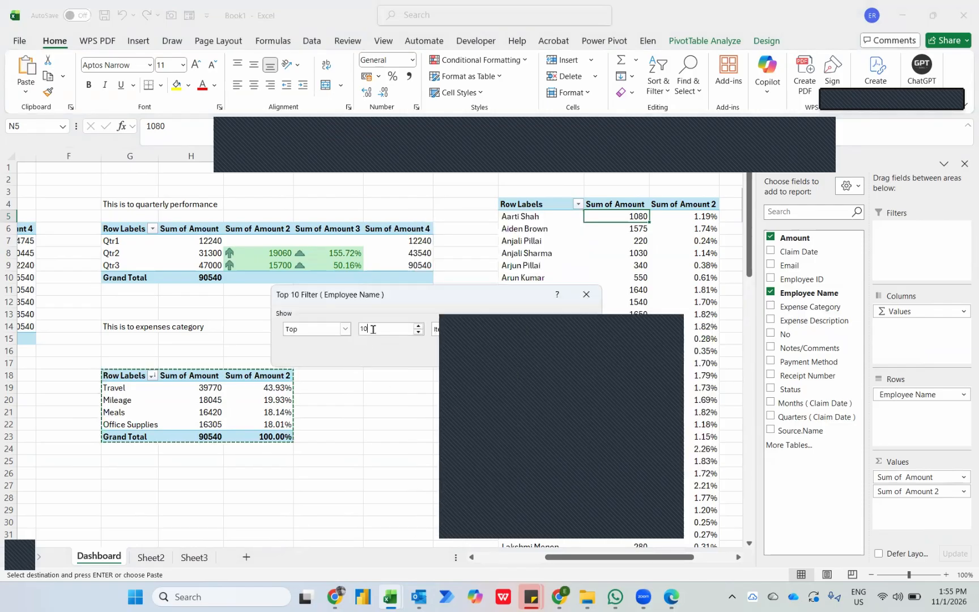
{"action": "type", "text": "5"}
{"action": "key", "text": "Return"}
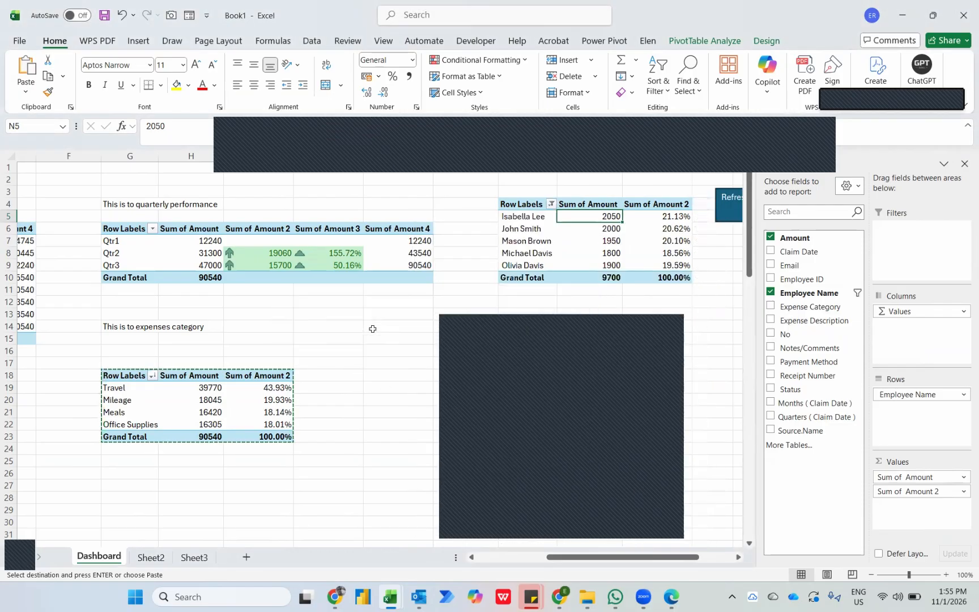
Create a data bar rule from O5 that applies to all cells showing "Sum of Amount 2" values in the employee PivotTable.
{"action": "key", "text": "Right"}
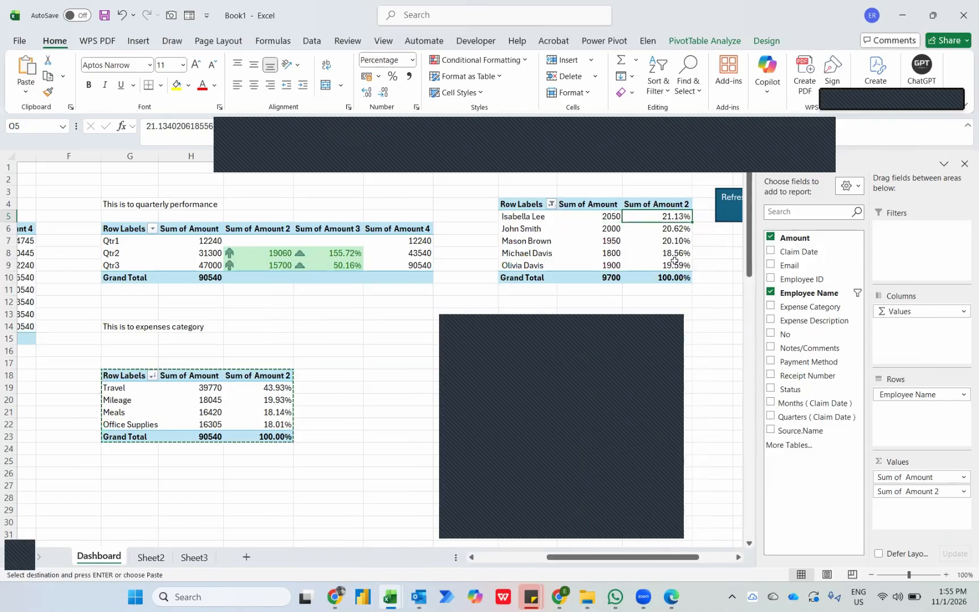
{"action": "key", "text": "ctrl+shift+Down"}
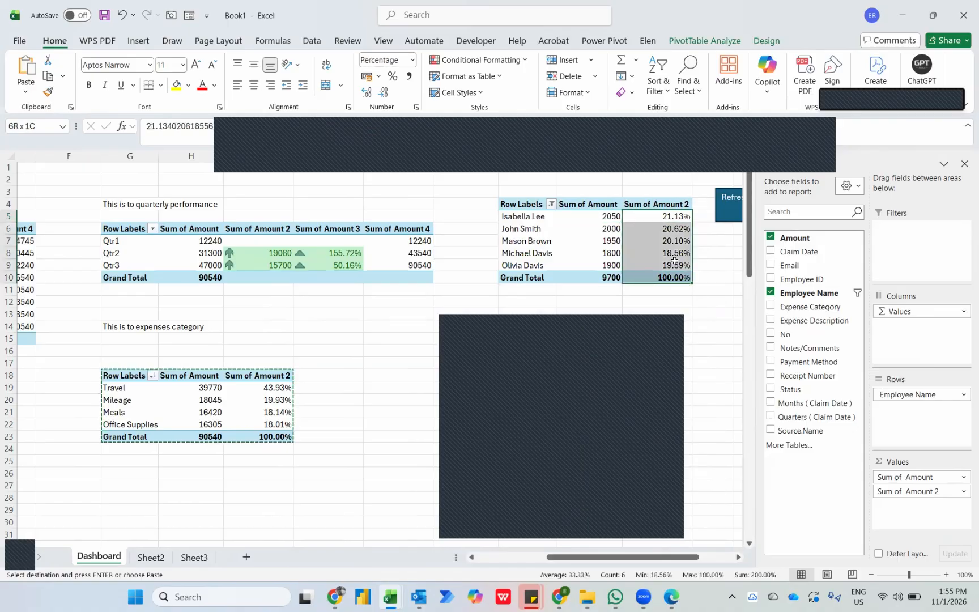
{"action": "key", "text": "Up"}
{"action": "key", "text": "Down"}
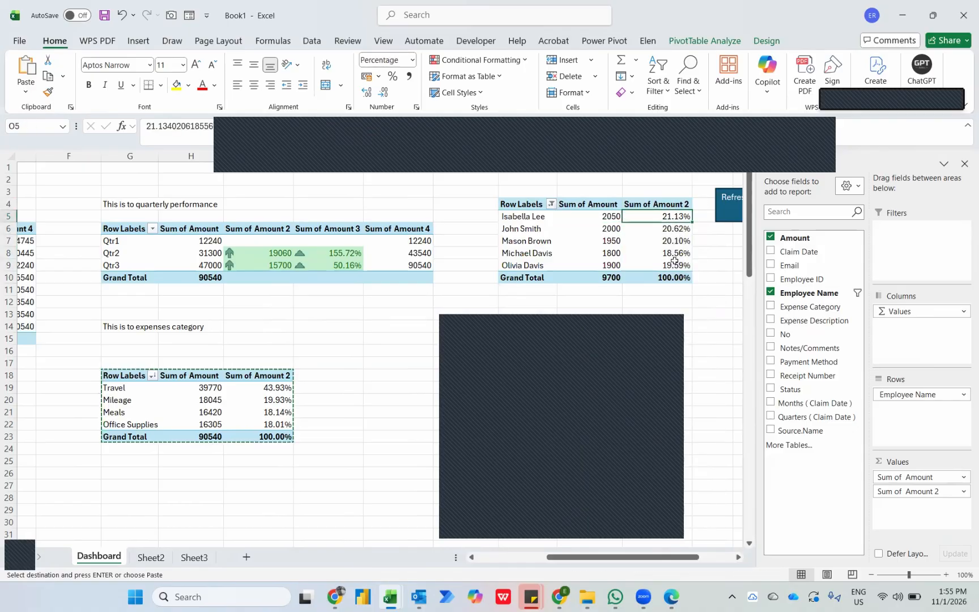
{"action": "left_click", "coordinate": [476, 59]}
{"action": "mouse_move", "coordinate": [511, 142]}
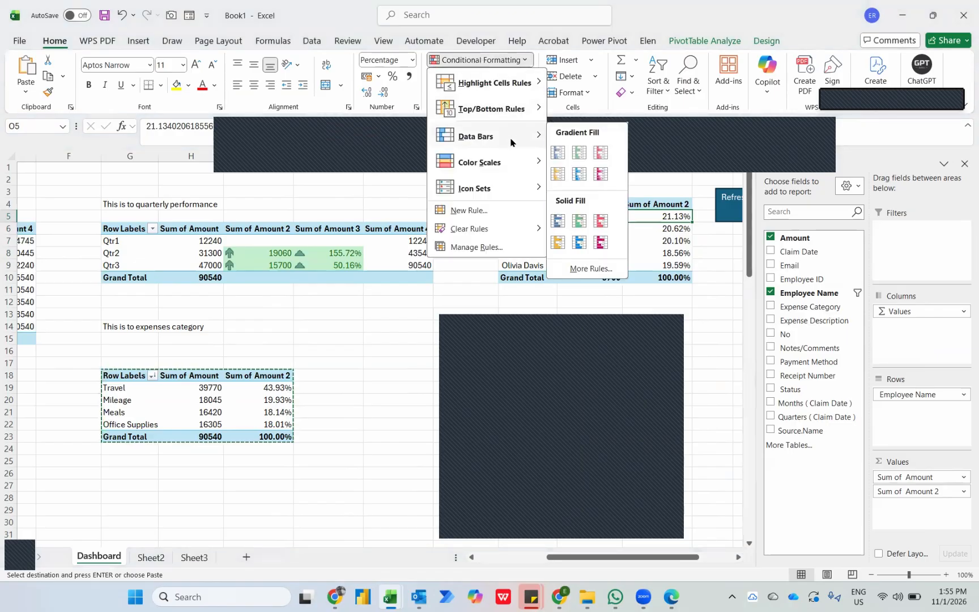
{"action": "left_click", "coordinate": [585, 275]}
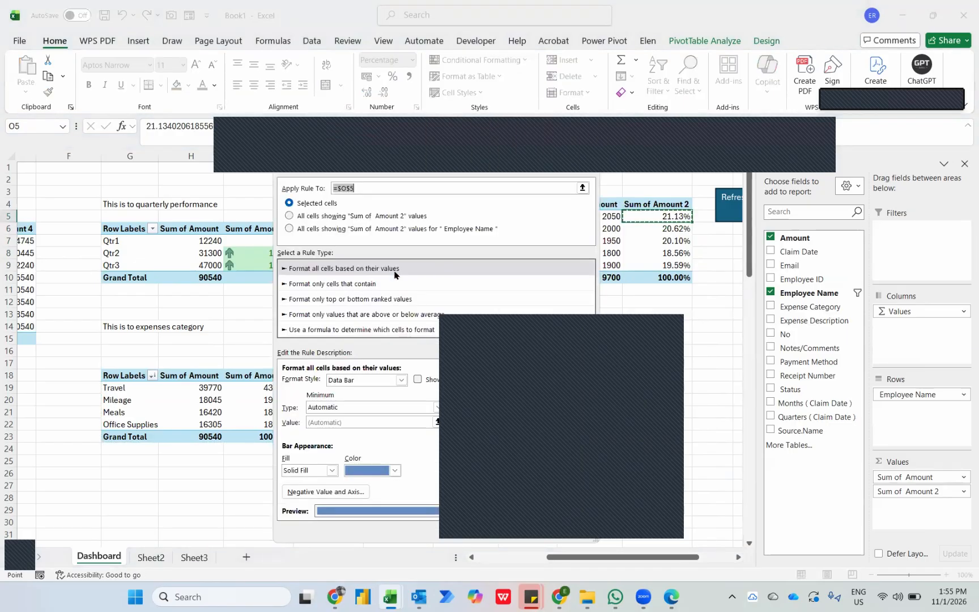
{"action": "left_click", "coordinate": [326, 221]}
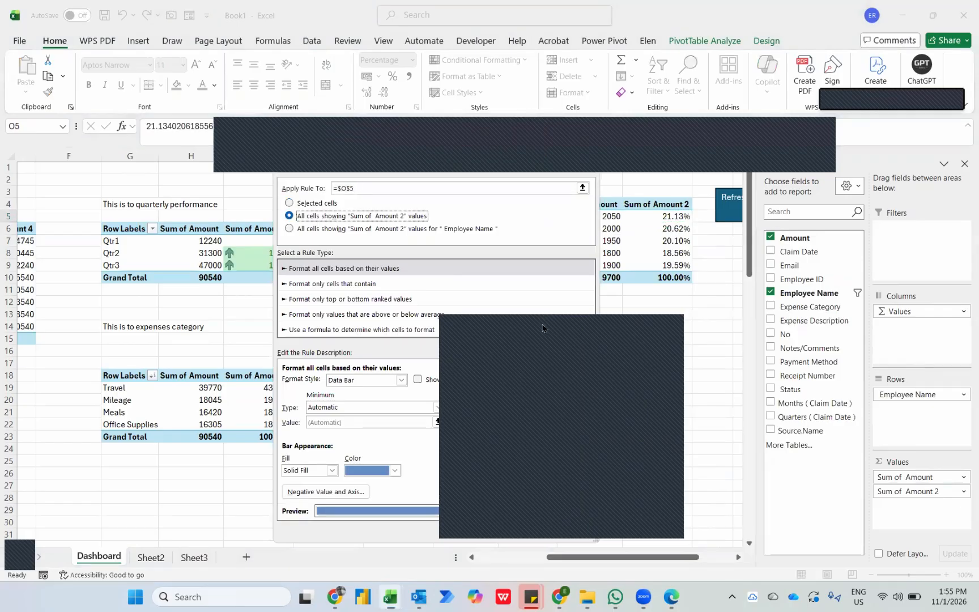
Set the employee PivotTable's data bar rule to show bars only, with a dark blue solid fill, and apply it.
{"action": "left_click", "coordinate": [420, 380]}
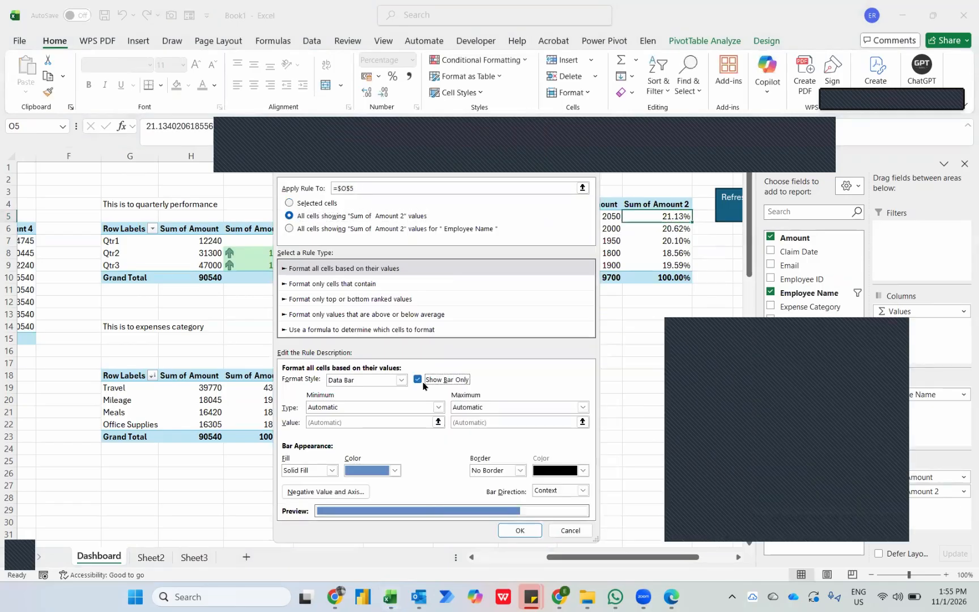
{"action": "left_click", "coordinate": [391, 470]}
{"action": "left_click", "coordinate": [493, 434]}
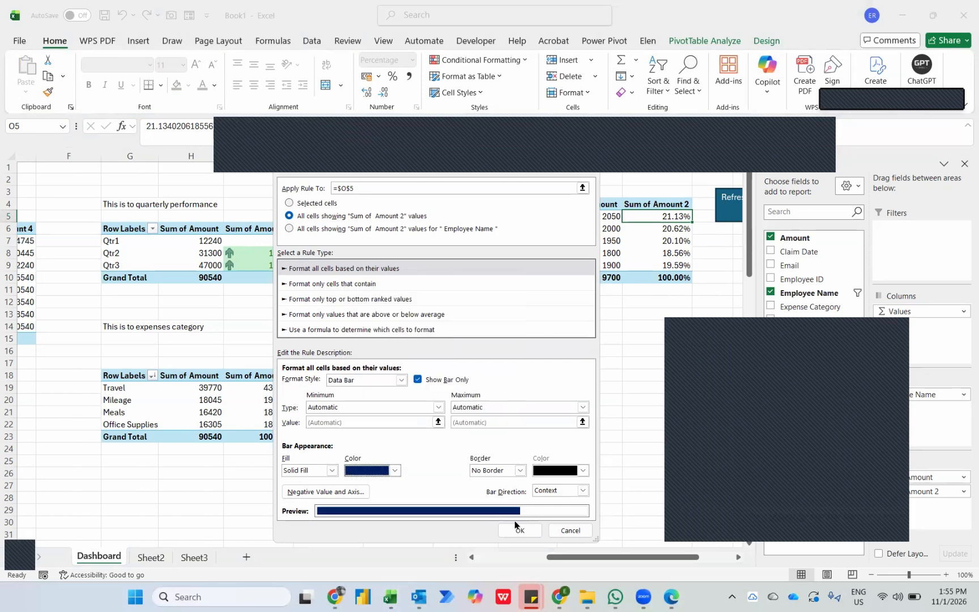
{"action": "left_click", "coordinate": [517, 529]}
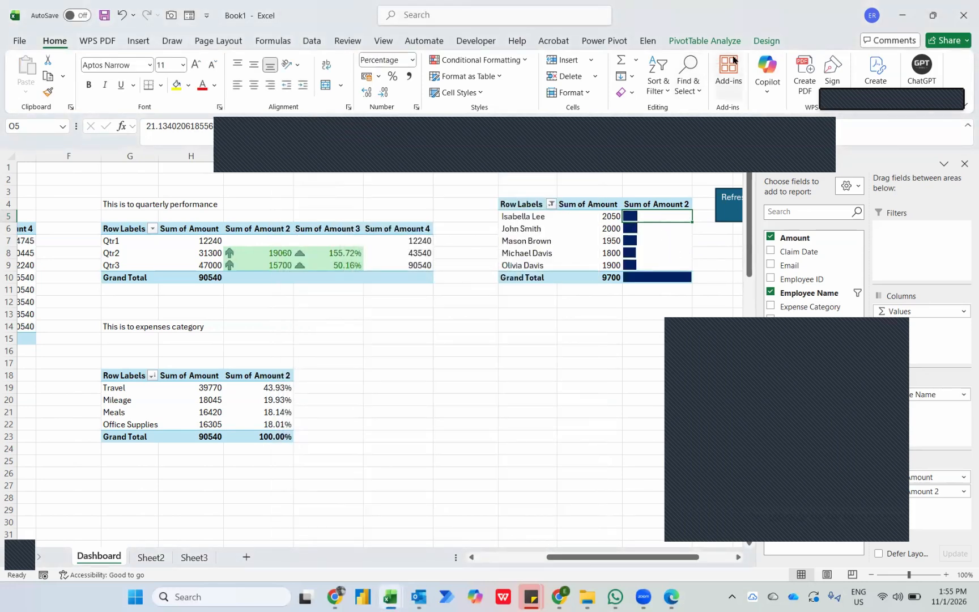
Turn off grand totals for rows and columns in the top 5 employee PivotTable.
{"action": "left_click", "coordinate": [766, 41]}
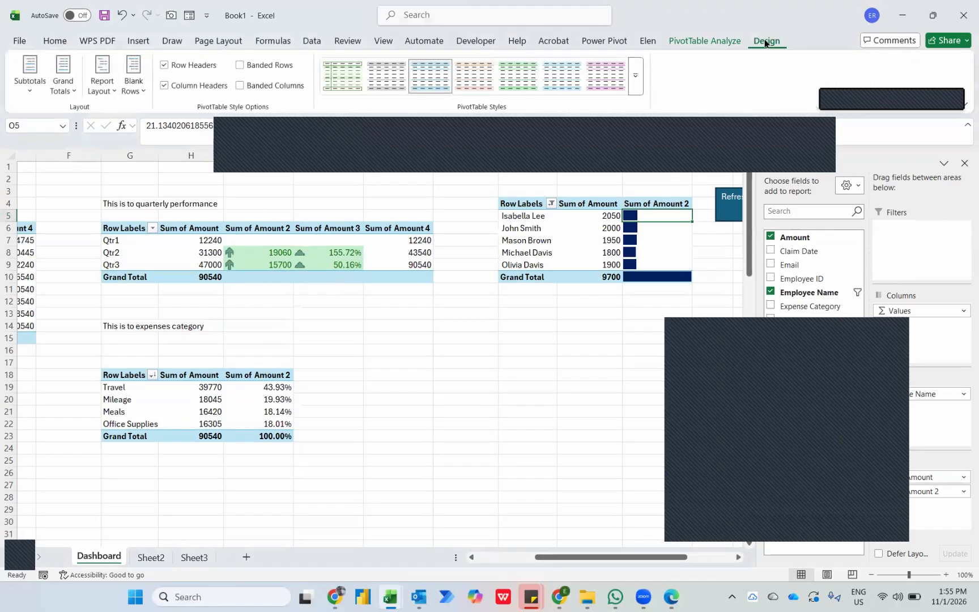
{"action": "left_click", "coordinate": [61, 85]}
{"action": "left_click", "coordinate": [102, 118]}
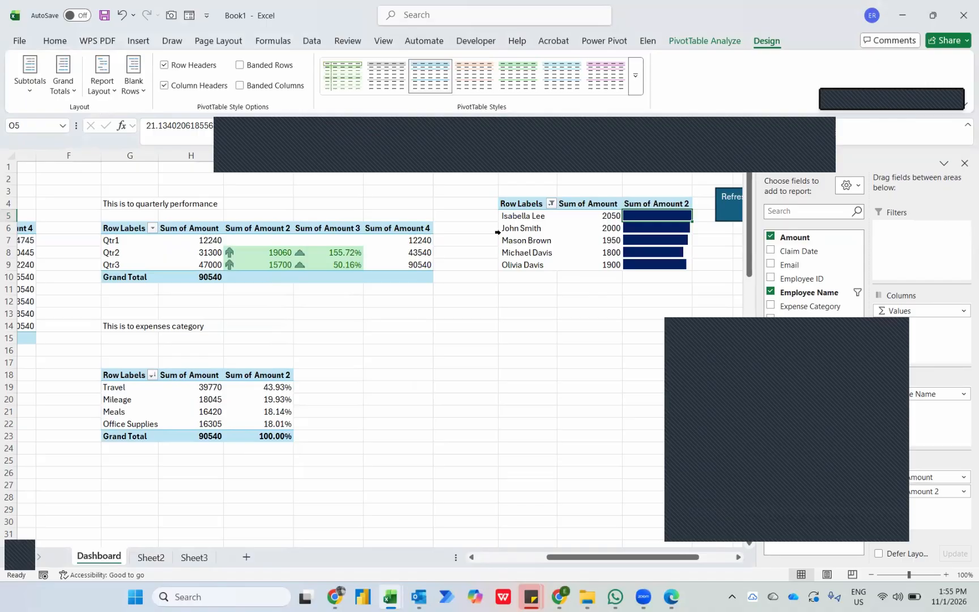
{"action": "scroll", "coordinate": [540, 224], "scroll_direction": "right", "scroll_amount": 1}
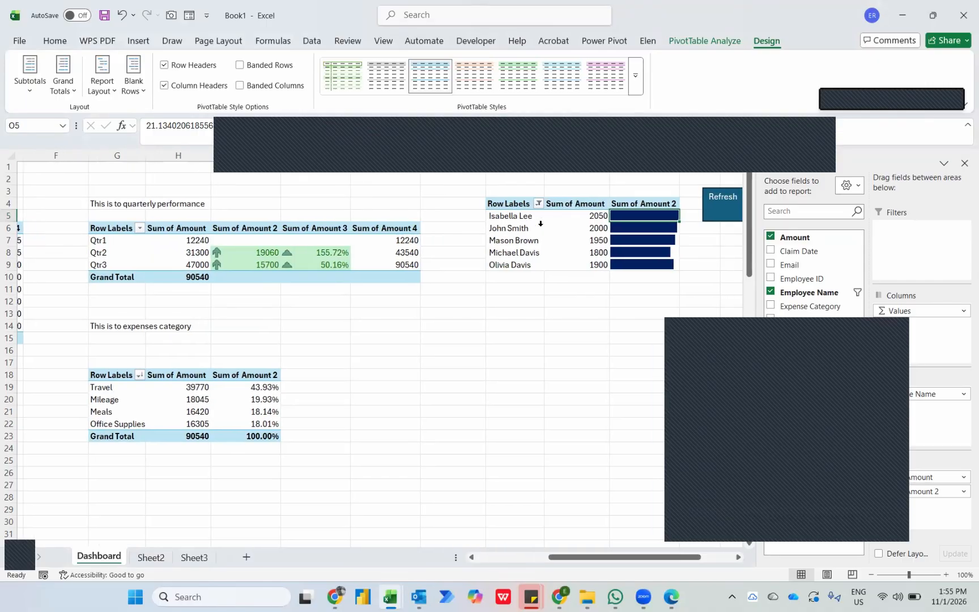
Move all but the first two monthly workbooks from Claims Report into the 11th Jan 2026 folder, and run the Dashboard's Refresh macro.
{"action": "key", "text": "alt+Tab"}
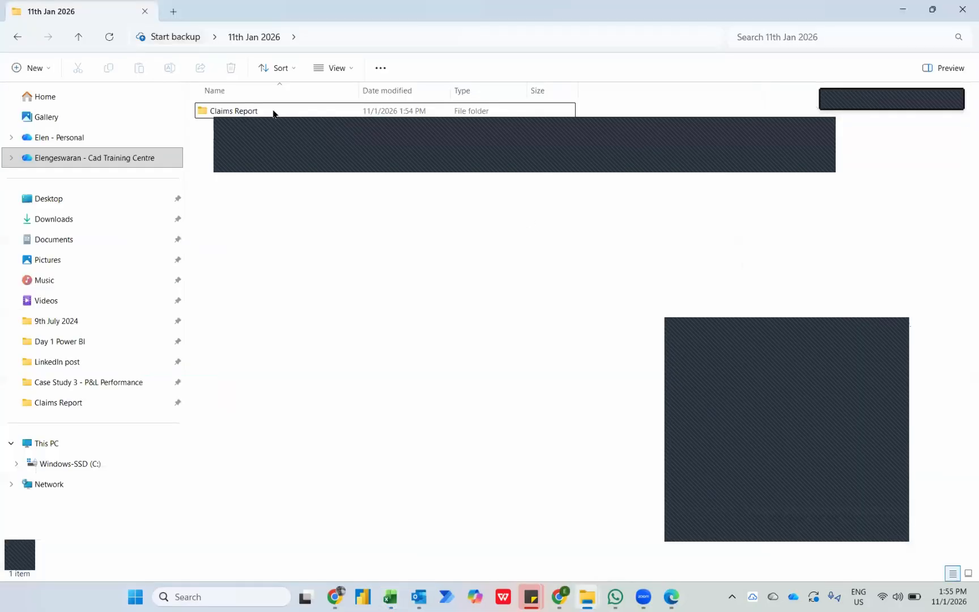
{"action": "double_click", "coordinate": [273, 113]}
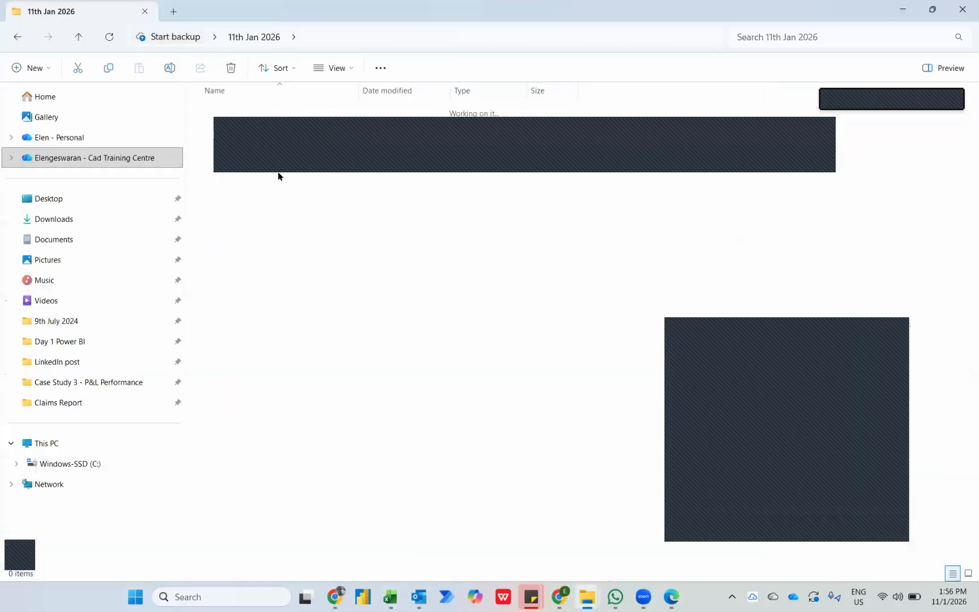
{"action": "left_click_drag", "start_coordinate": [300, 323], "coordinate": [250, 37]}
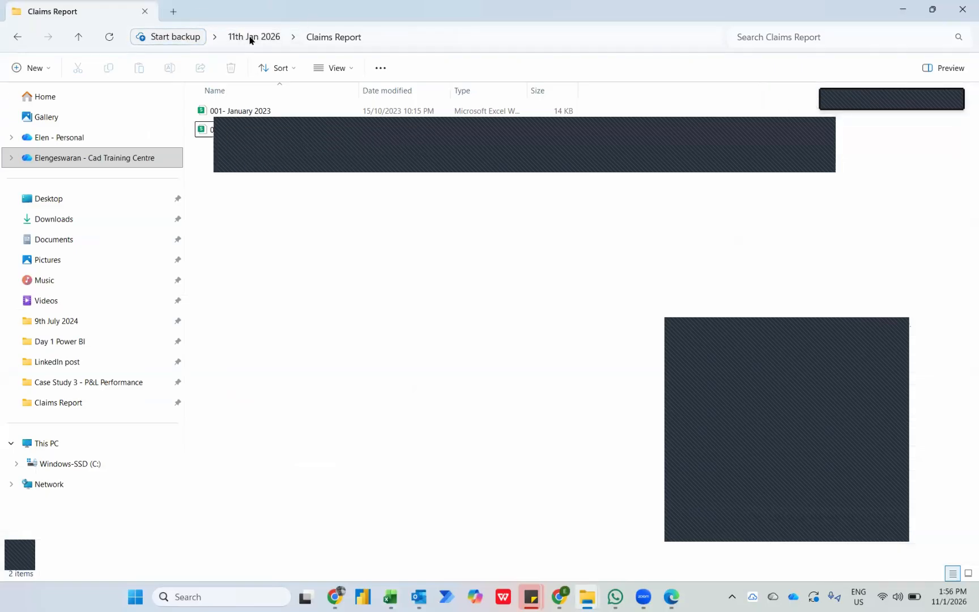
{"action": "key", "text": "alt+Tab"}
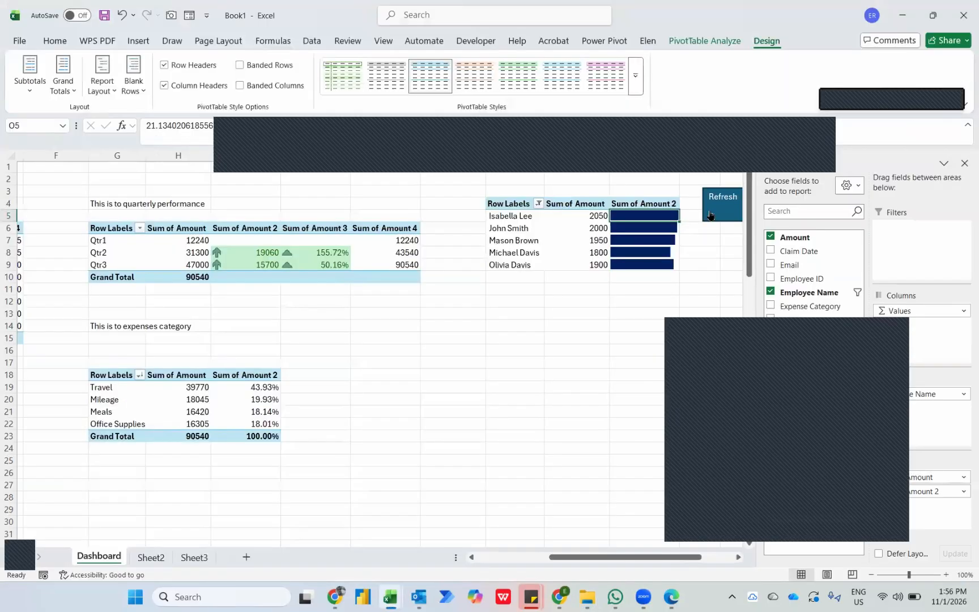
{"action": "left_click", "coordinate": [711, 214]}
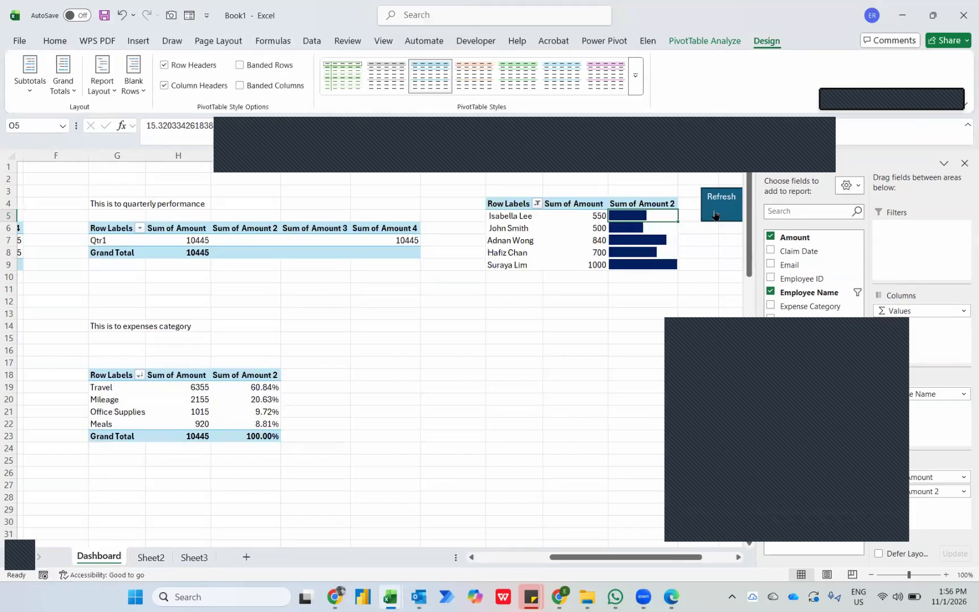
Sort the top 5 employee PivotTable by Sum of Amount from largest to smallest.
{"action": "left_click", "coordinate": [586, 216]}
{"action": "right_click", "coordinate": [586, 216]}
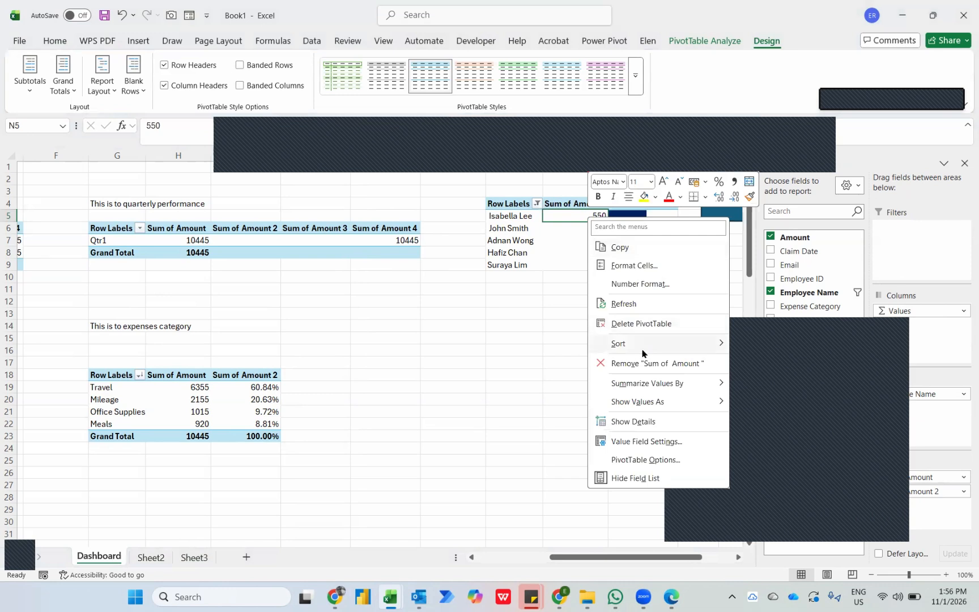
{"action": "mouse_move", "coordinate": [669, 355]}
{"action": "left_click", "coordinate": [757, 363]}
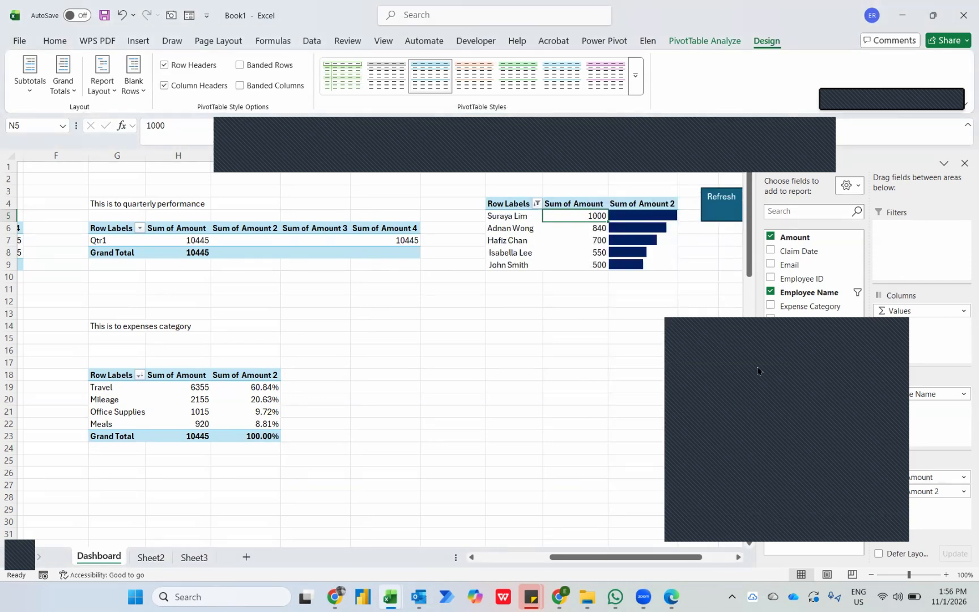
Move the whole top 5 employee PivotTable down from M4 to M6.
{"action": "key", "text": "Up"}
{"action": "key", "text": "Left"}
{"action": "key", "text": "ctrl+shift+Down"}
{"action": "key", "text": "shift+Right"}
{"action": "key", "text": "shift+Right"}
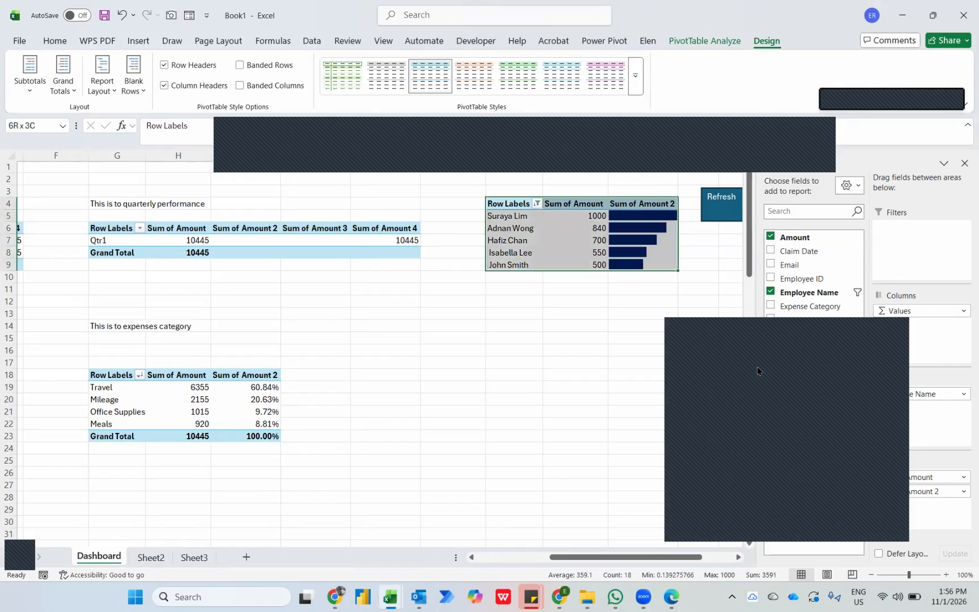
{"action": "key", "text": "ctrl+x"}
{"action": "key", "text": "Down"}
{"action": "key", "text": "Down"}
{"action": "key", "text": "ctrl+v"}
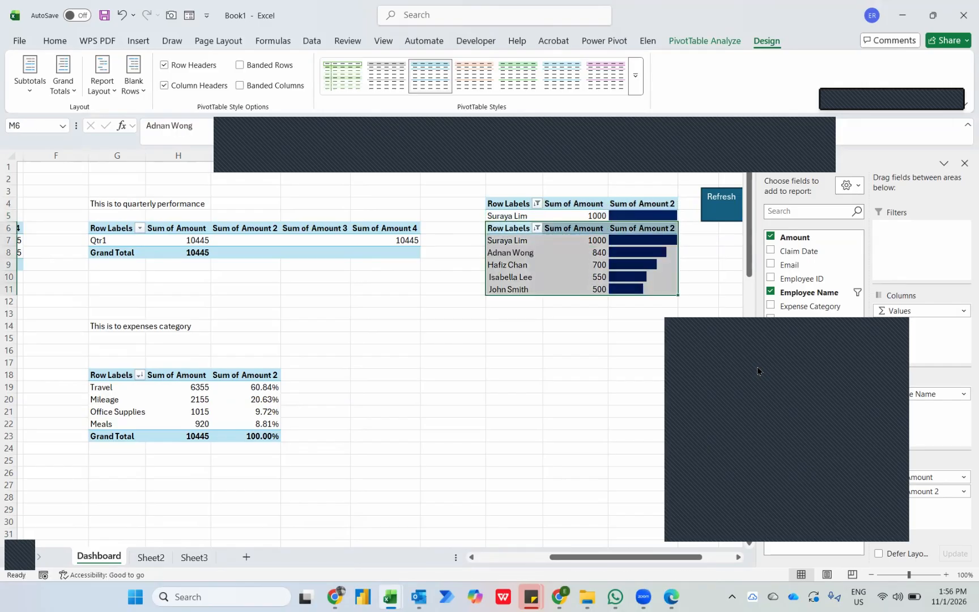
Enter the title "This is to show Top 5 Claims Expenses by Emp" in M4 above the employee PivotTable.
{"action": "key", "text": "Up"}
{"action": "key", "text": "Up"}
{"action": "type", "text": "Th"}
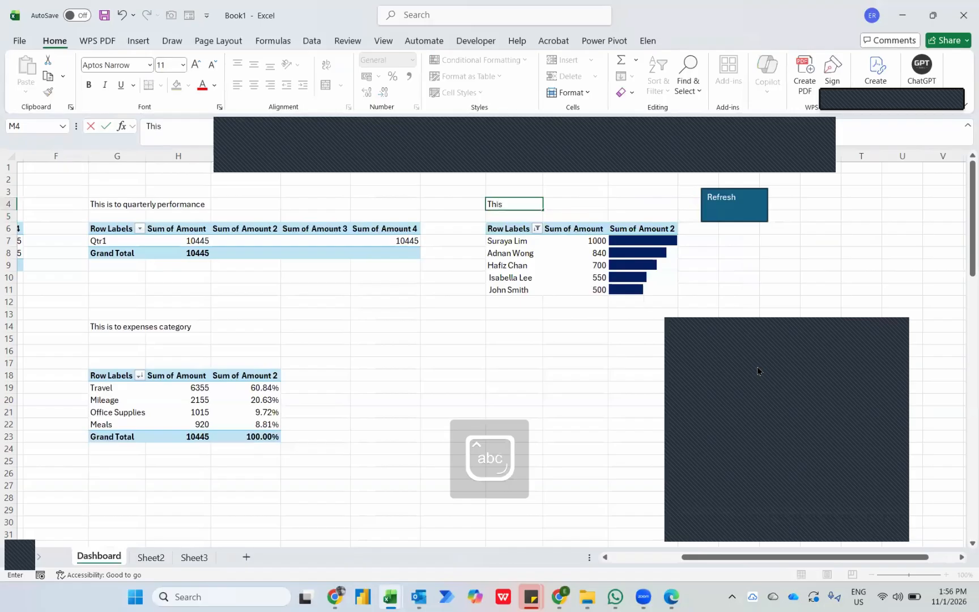
{"action": "type", "text": "is is to show"}
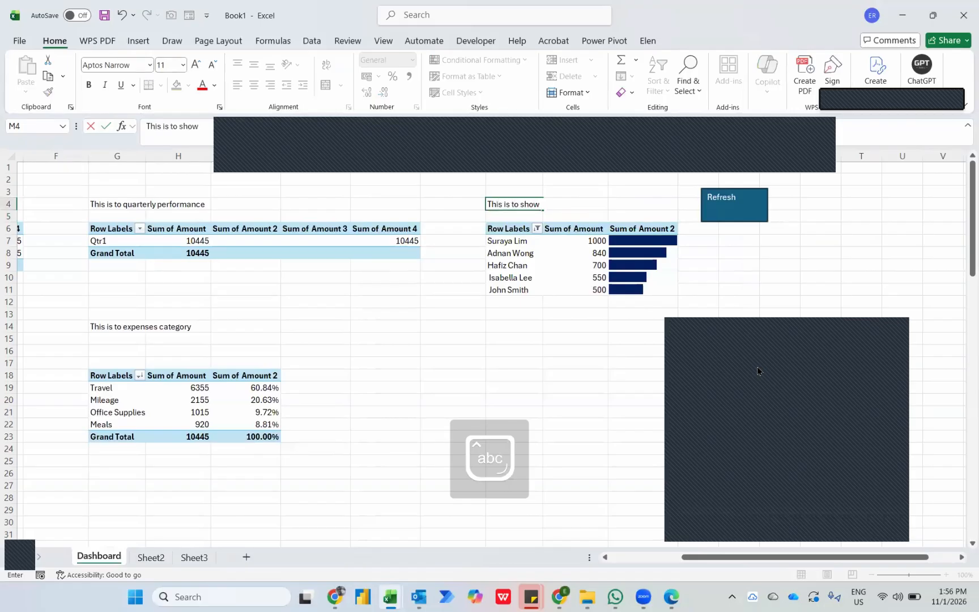
{"action": "type", "text": " Top 5 c"}
{"action": "key", "text": "Caps_Lock"}
{"action": "type", "text": "LC"}
{"action": "key", "text": "Caps_Lock"}
{"action": "type", "text": "laims Expenses by"}
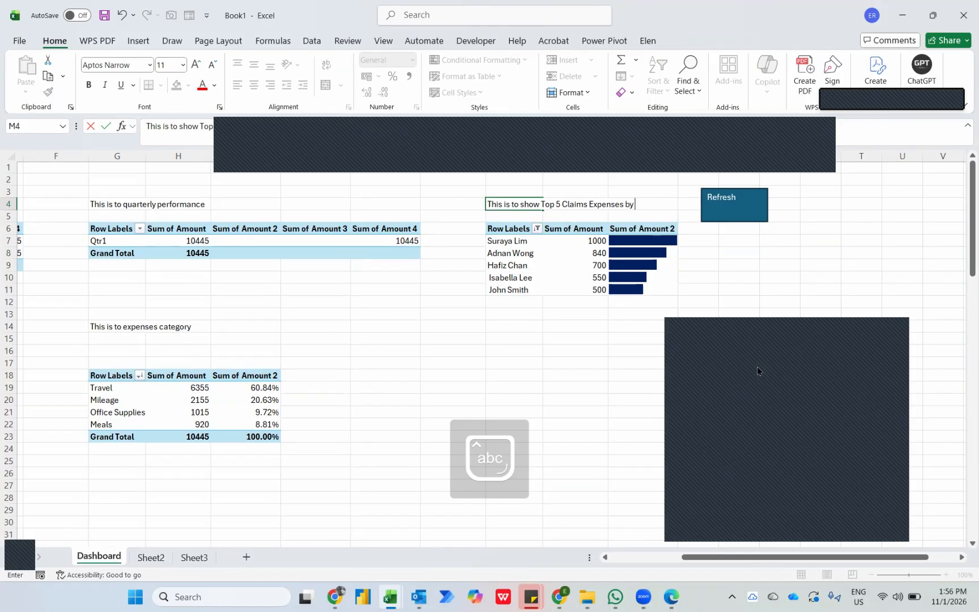
{"action": "type", "text": " Emp"}
{"action": "key", "text": "Return"}
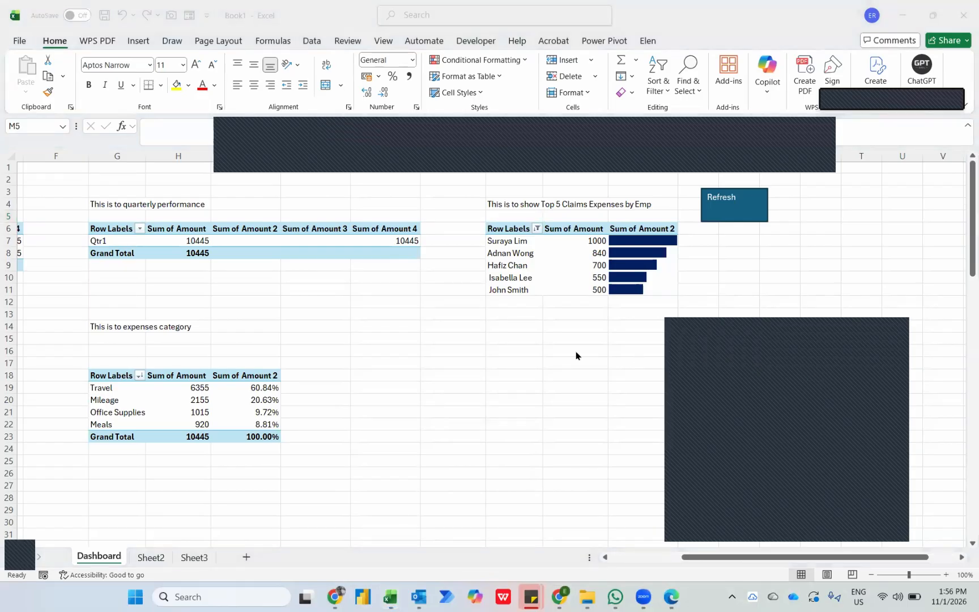
Apply the medium PivotTable style with a dark blue header row to the monthly performance PivotTable.
{"action": "scroll", "coordinate": [577, 355], "scroll_direction": "left", "scroll_amount": 5}
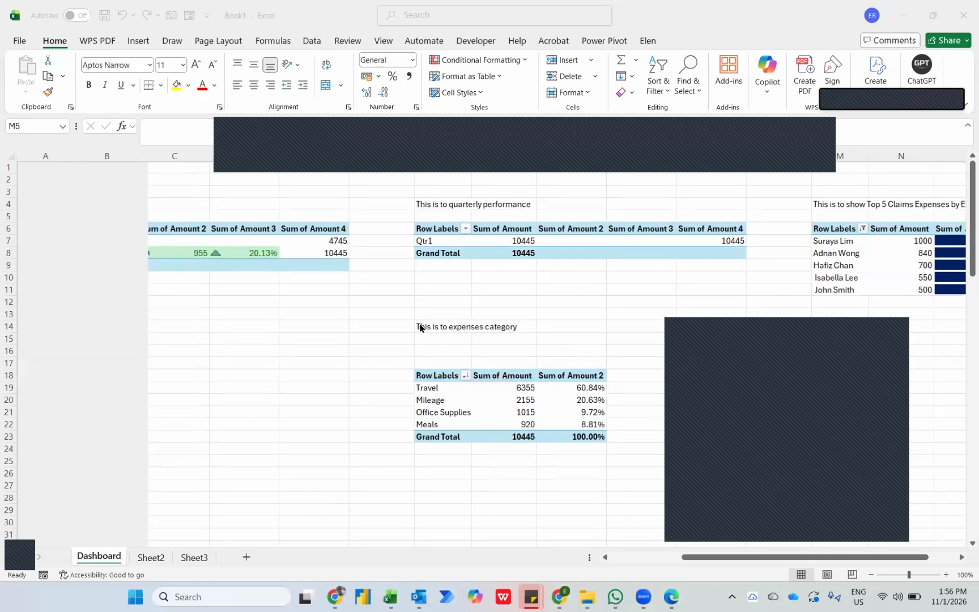
{"action": "left_click", "coordinate": [288, 298]}
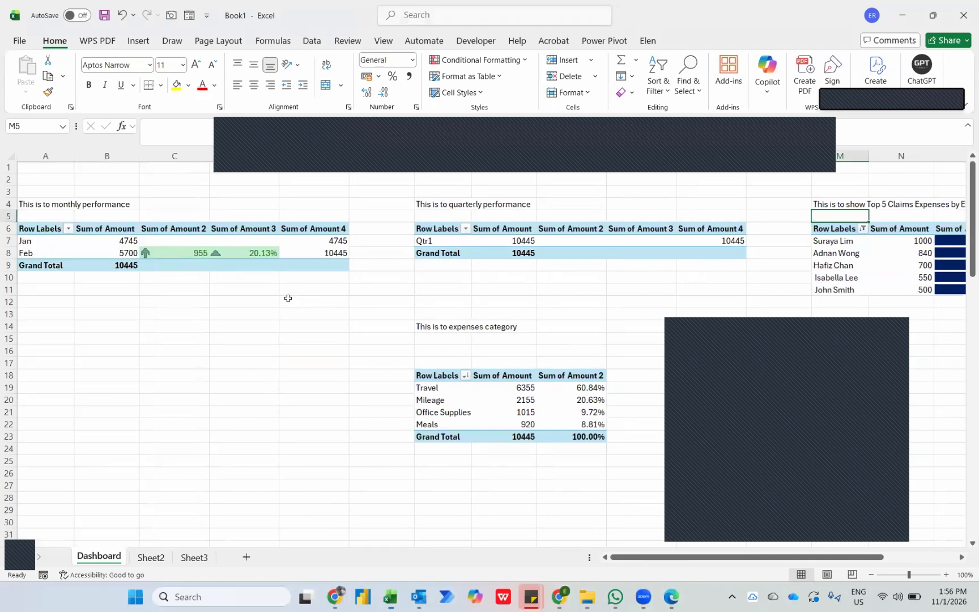
{"action": "left_click", "coordinate": [45, 230]}
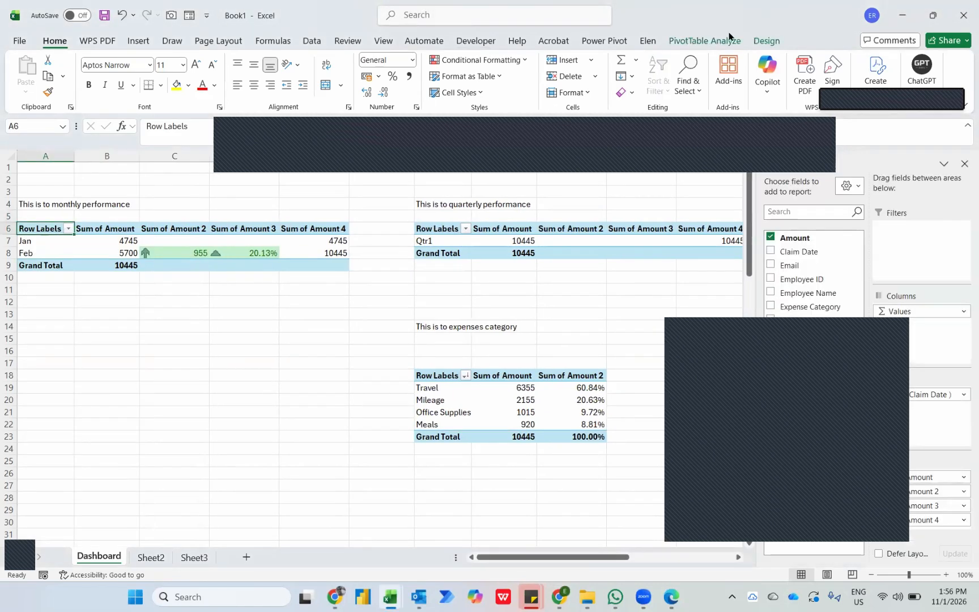
{"action": "left_click", "coordinate": [765, 41]}
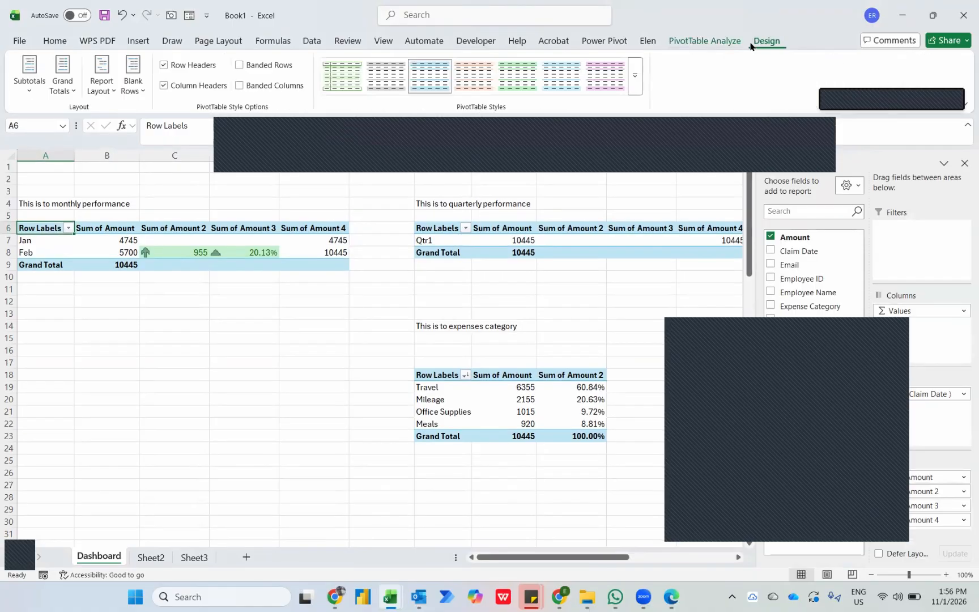
{"action": "left_click", "coordinate": [641, 81]}
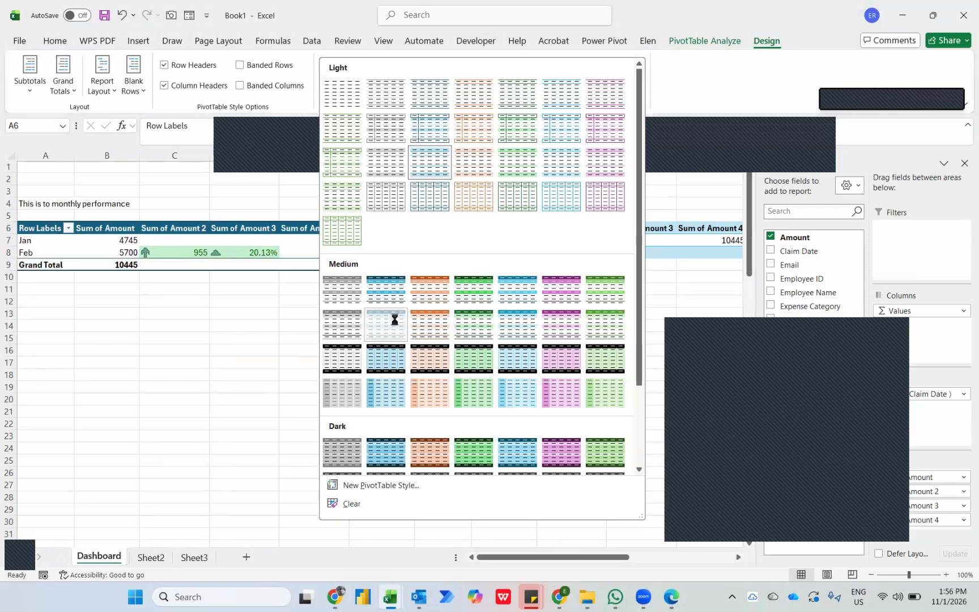
{"action": "key", "text": "Escape"}
Rename the Sum of Amount header in B6 of the monthly PivotTable as "Monthly Claims".
{"action": "key", "text": "Right"}
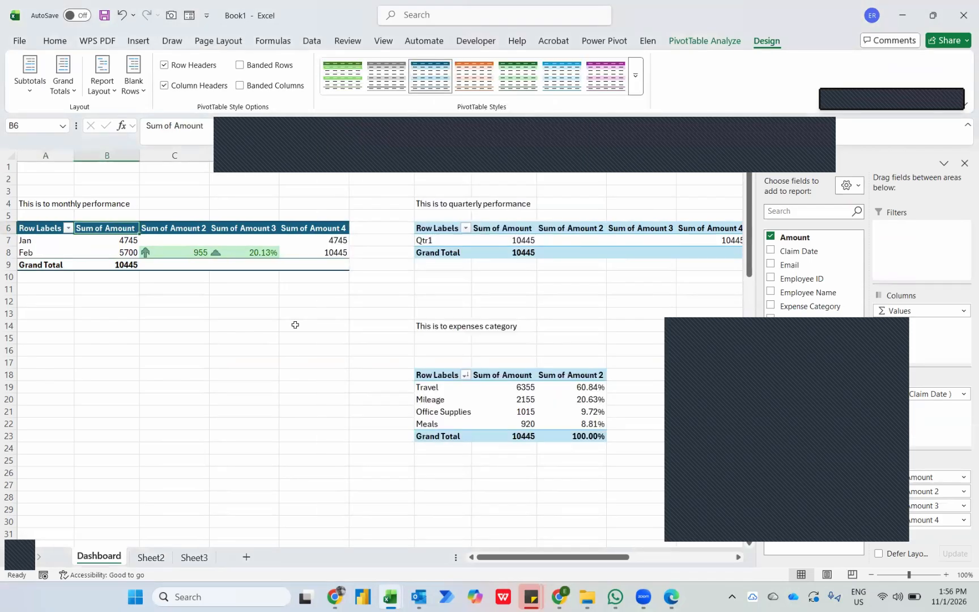
{"action": "type", "text": "Monthl"}
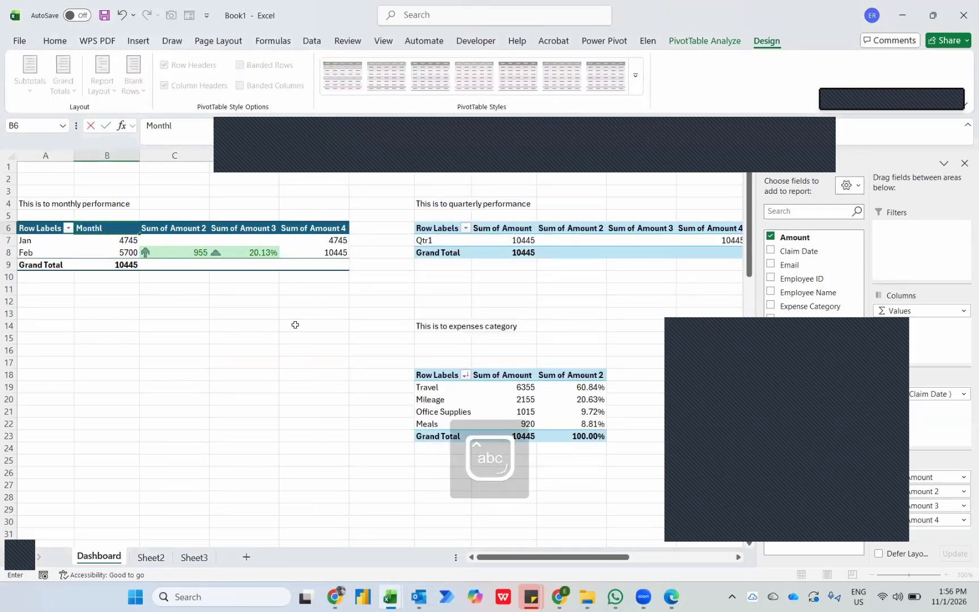
{"action": "type", "text": "y Claims"}
{"action": "key", "text": "Tab"}
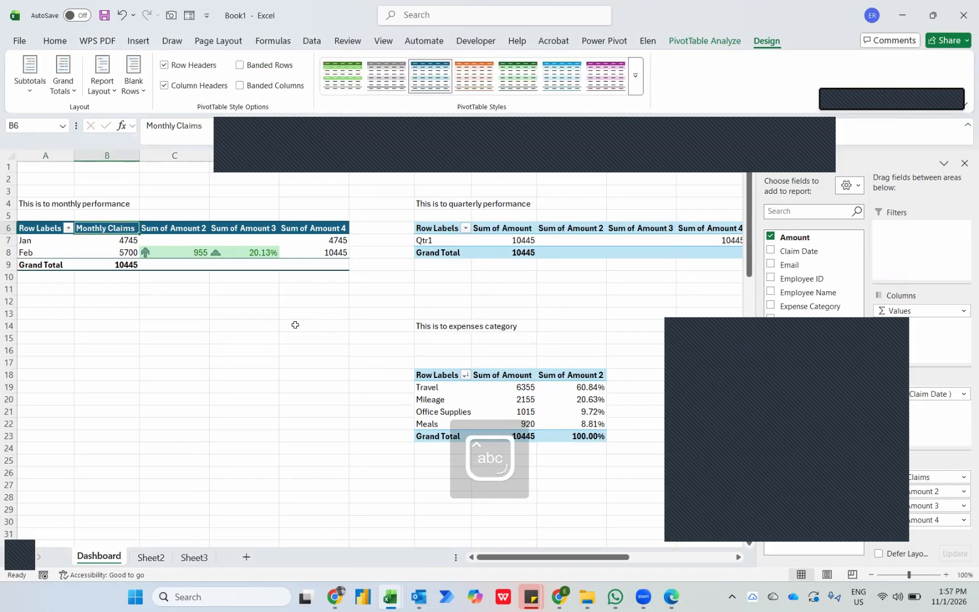
Rename the Sum of Amount 2 header in C6 of the monthly PivotTable as "MoM Trending".
{"action": "type", "text": "Mo"}
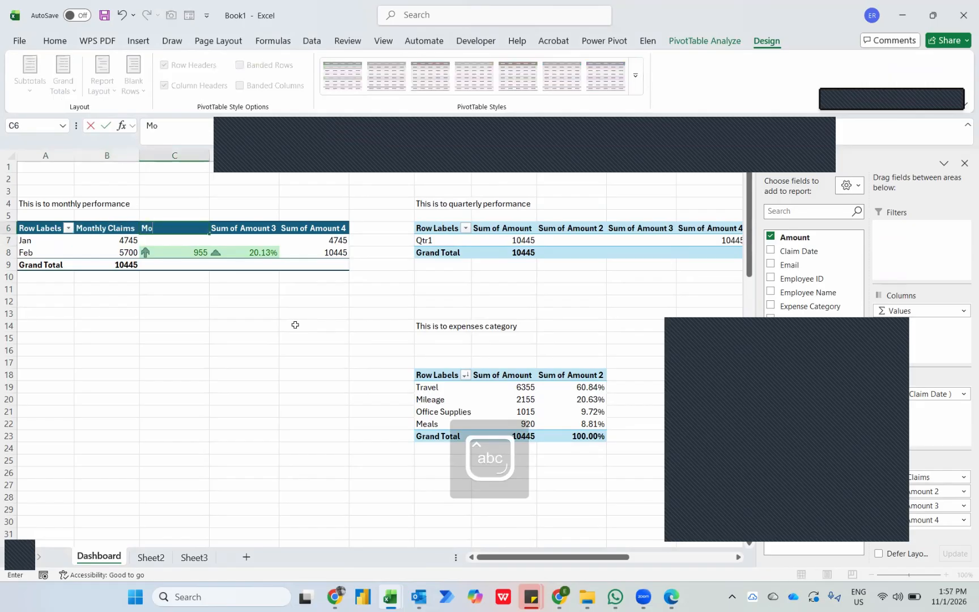
{"action": "type", "text": "M C"}
{"action": "key", "text": "Caps_Lock"}
{"action": "type", "text": "laims"}
{"action": "type", "text": " Trending"}
{"action": "key", "text": "Return"}
Rename the Sum of Amount 3 header in D6 of the monthly PivotTable as "MoM Trending (%)".
{"action": "key", "text": "Up"}
{"action": "key", "text": "Right"}
{"action": "key", "text": "Caps_Lock"}
{"action": "type", "text": "M"}
{"action": "key", "text": "Caps_Lock"}
{"action": "type", "text": "o"}
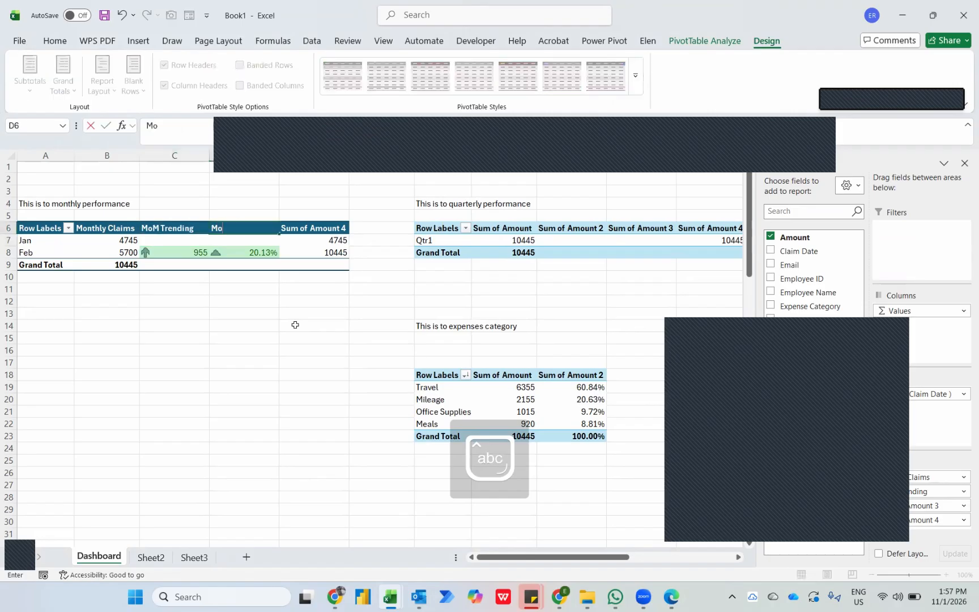
{"action": "key", "text": "Caps_Lock"}
{"action": "type", "text": "M T"}
{"action": "key", "text": "Caps_Lock"}
{"action": "type", "text": "rending (%)"}
{"action": "key", "text": "Return"}
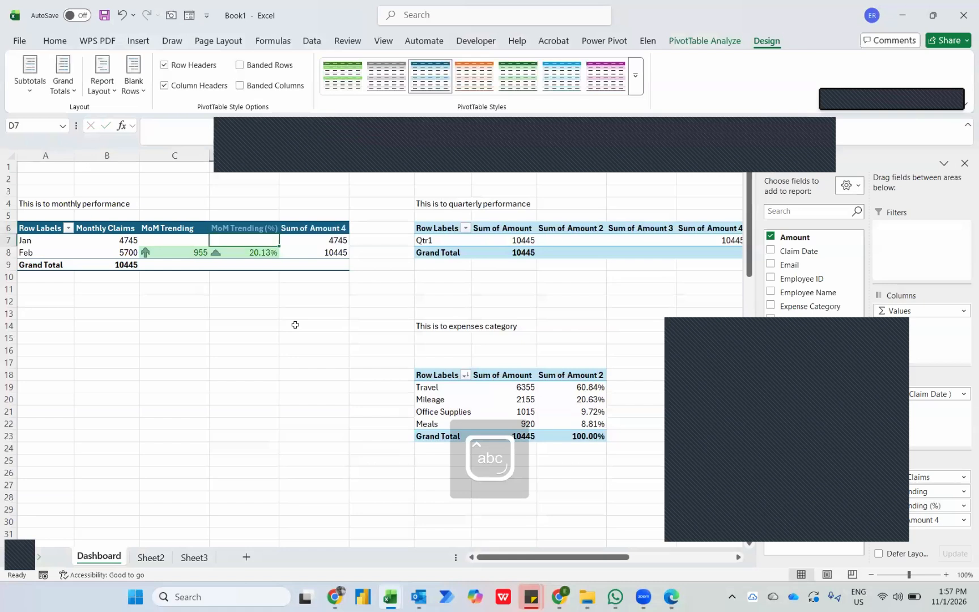
Rename the Sum of Amount 4 header in E6 of the monthly PivotTable as "YTD Claims".
{"action": "key", "text": "Up"}
{"action": "key", "text": "Right"}
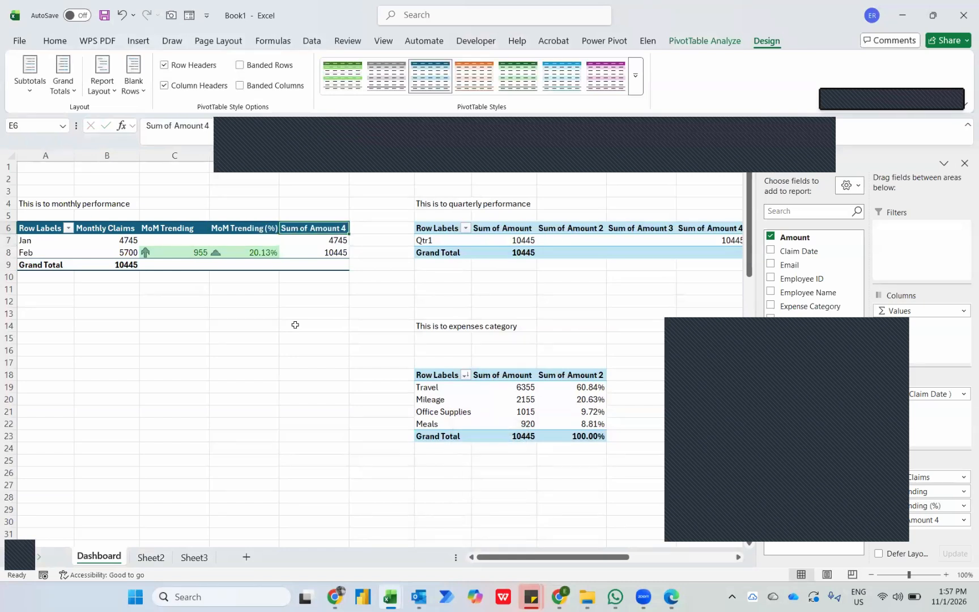
{"action": "key", "text": "Caps_Lock"}
{"action": "type", "text": "YTD"}
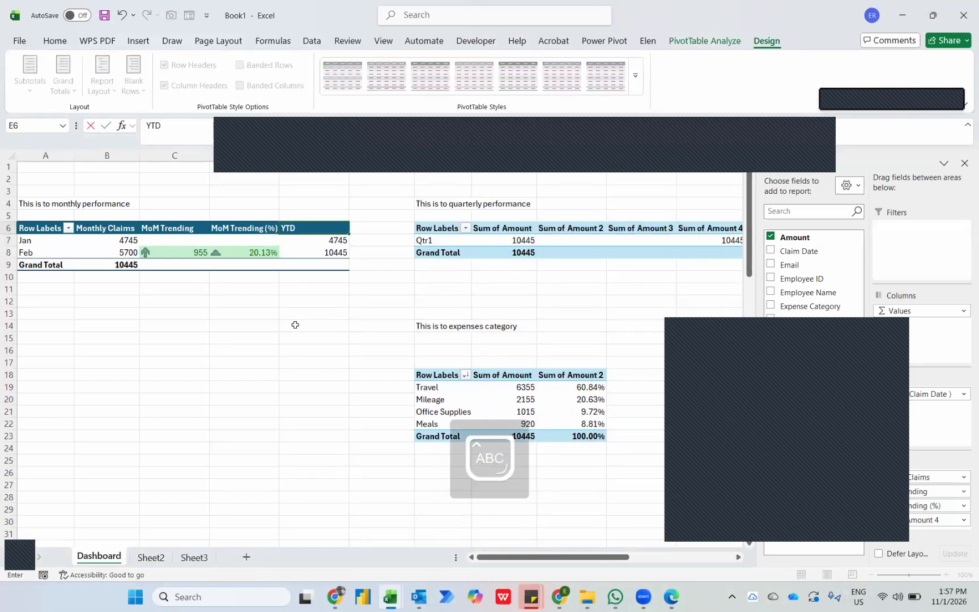
{"action": "type", "text": " C"}
{"action": "key", "text": "Caps_Lock"}
{"action": "type", "text": "laims"}
{"action": "key", "text": "Return"}
Centre the contents of the entire header row 6 horizontally.
{"action": "key", "text": "Up"}
{"action": "key", "text": "shift+space"}
{"action": "key", "text": "alt+h"}
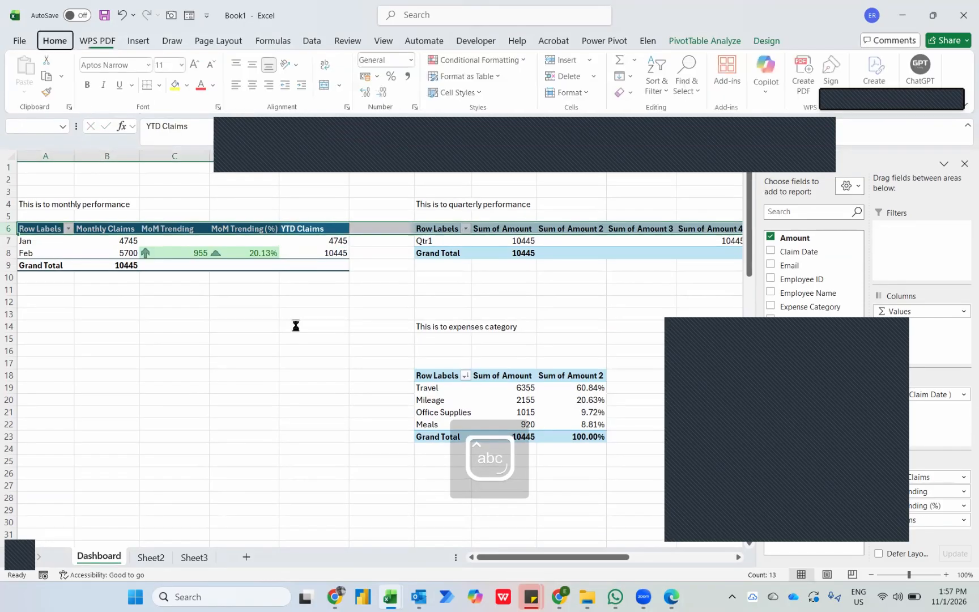
{"action": "key", "text": "a"}
{"action": "key", "text": "c"}
Rename the Sum of Amount header in H6 of the quarterly PivotTable as "Quarterly Claims".
{"action": "key", "text": "Right"}
{"action": "key", "text": "Right"}
{"action": "key", "text": "Right"}
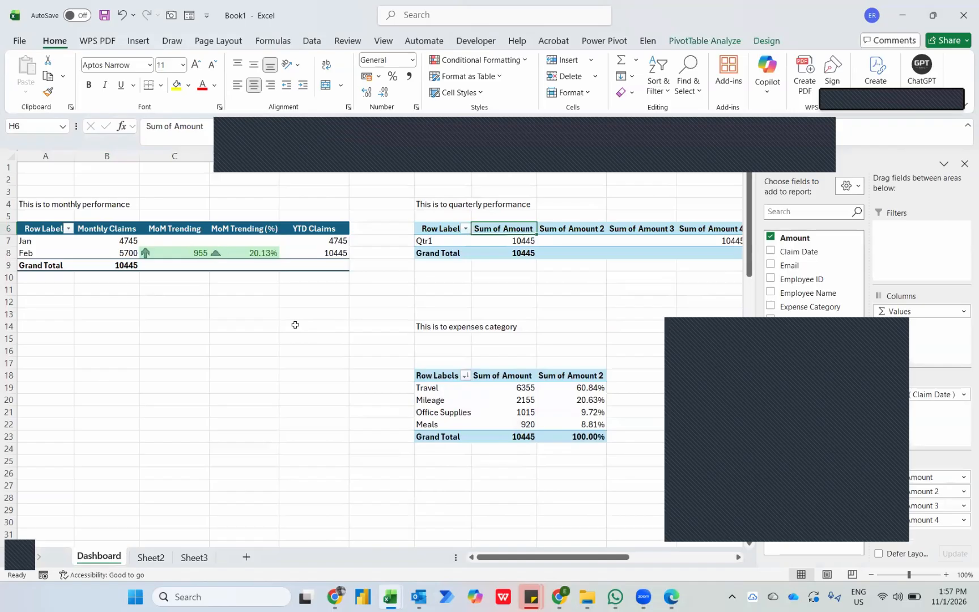
{"action": "key", "text": "Caps_Lock"}
{"action": "type", "text": "Q"}
{"action": "key", "text": "Caps_Lock"}
{"action": "type", "text": "uarte"}
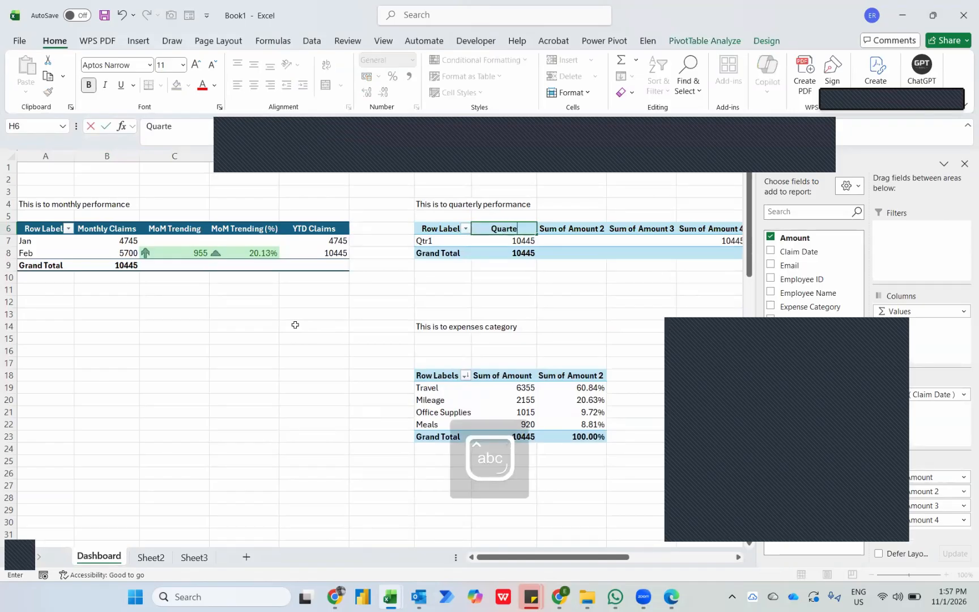
{"action": "type", "text": "rly"}
{"action": "key", "text": "Caps_Lock"}
{"action": "type", "text": "C"}
{"action": "key", "text": "Caps_Lock"}
{"action": "type", "text": "li"}
{"action": "key", "text": "BackSpace"}
{"action": "type", "text": "aims"}
{"action": "key", "text": "Return"}
{"action": "key", "text": "Up"}
Rename the Sum of Amount 2 header in I6 of the quarterly PivotTable as "QoQ Trending".
{"action": "key", "text": "Right"}
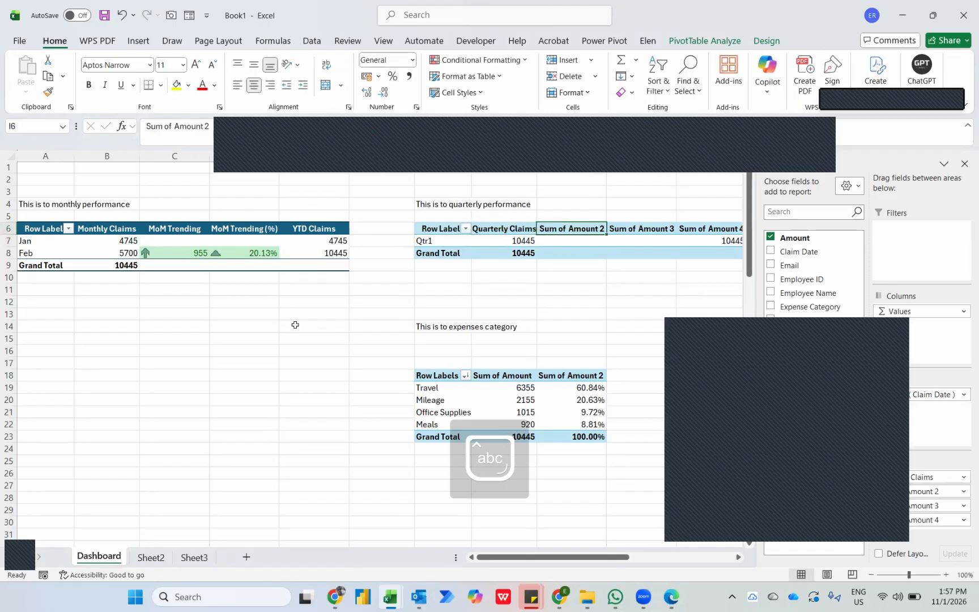
{"action": "key", "text": "Caps_Lock"}
{"action": "type", "text": "QO"}
{"action": "key", "text": "BackSpace"}
{"action": "key", "text": "Caps_Lock"}
{"action": "type", "text": "oq"}
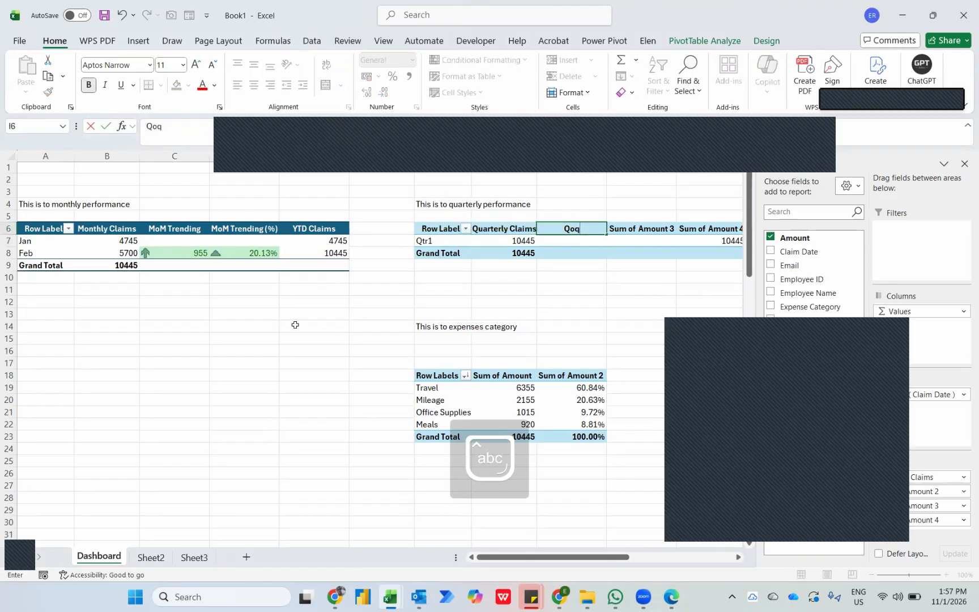
{"action": "key", "text": "BackSpace"}
{"action": "key", "text": "Caps_Lock"}
{"action": "type", "text": "Q T"}
{"action": "key", "text": "Caps_Lock"}
{"action": "type", "text": "rending"}
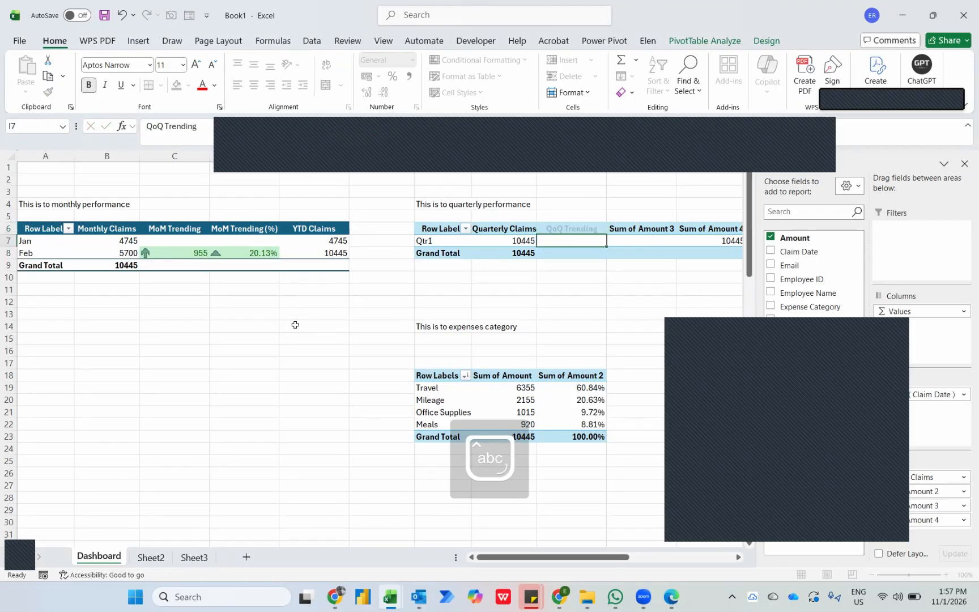
Rename the Sum of Amount 3 header in J6 of the quarterly PivotTable as "QoQ Trending (%)".
{"action": "key", "text": "Tab"}
{"action": "key", "text": "Caps_Lock"}
{"action": "type", "text": "Q"}
{"action": "key", "text": "Caps_Lock"}
{"action": "type", "text": "o"}
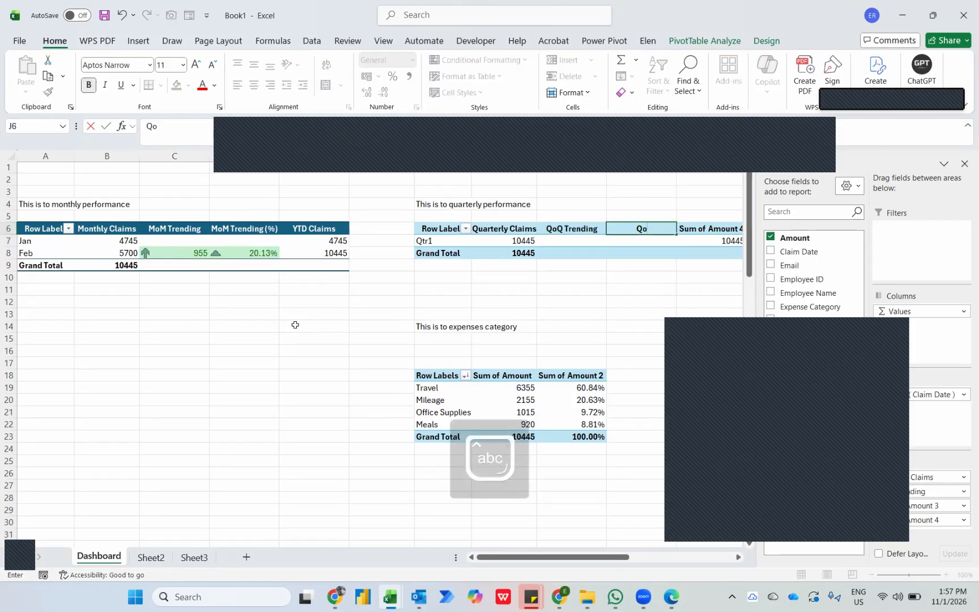
{"action": "key", "text": "Caps_Lock"}
{"action": "type", "text": "Q T"}
{"action": "key", "text": "Caps_Lock"}
{"action": "type", "text": "rending"}
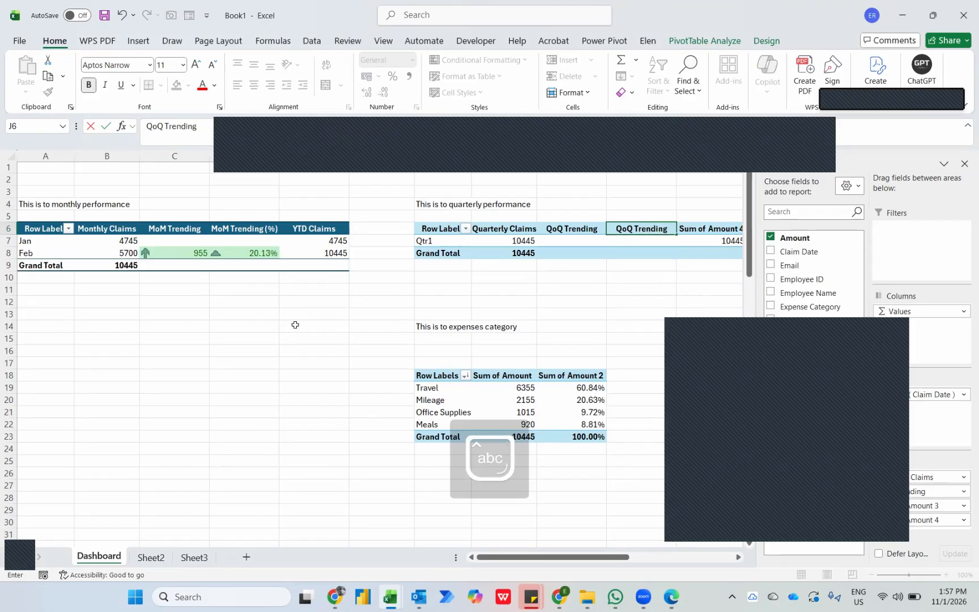
{"action": "type", "text": " (%)"}
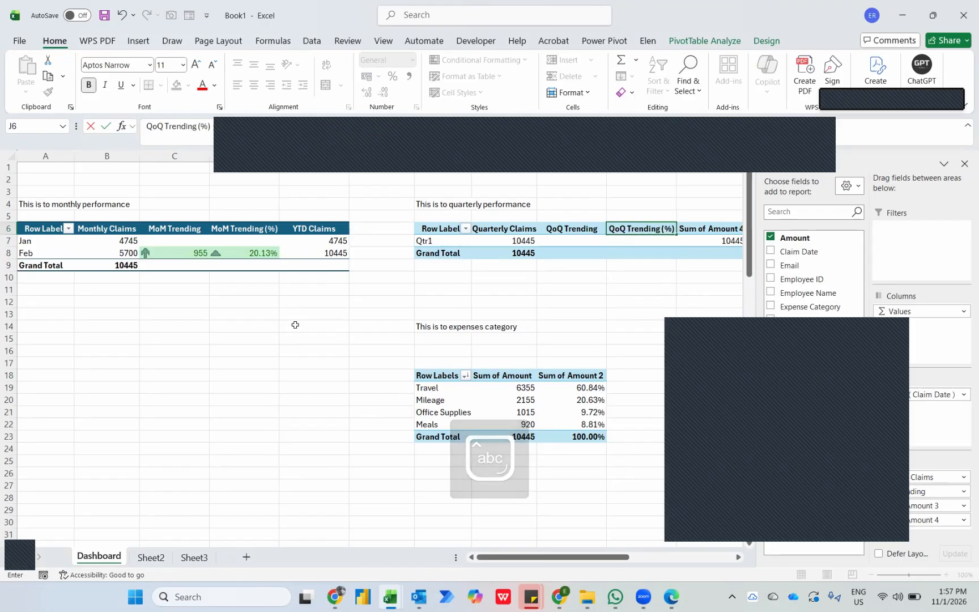
{"action": "key", "text": "Return"}
Rename the Sum of Amount 4 header in K6 of the quarterly PivotTable as "YTD Claims".
{"action": "key", "text": "Right"}
{"action": "key", "text": "Caps_Lock"}
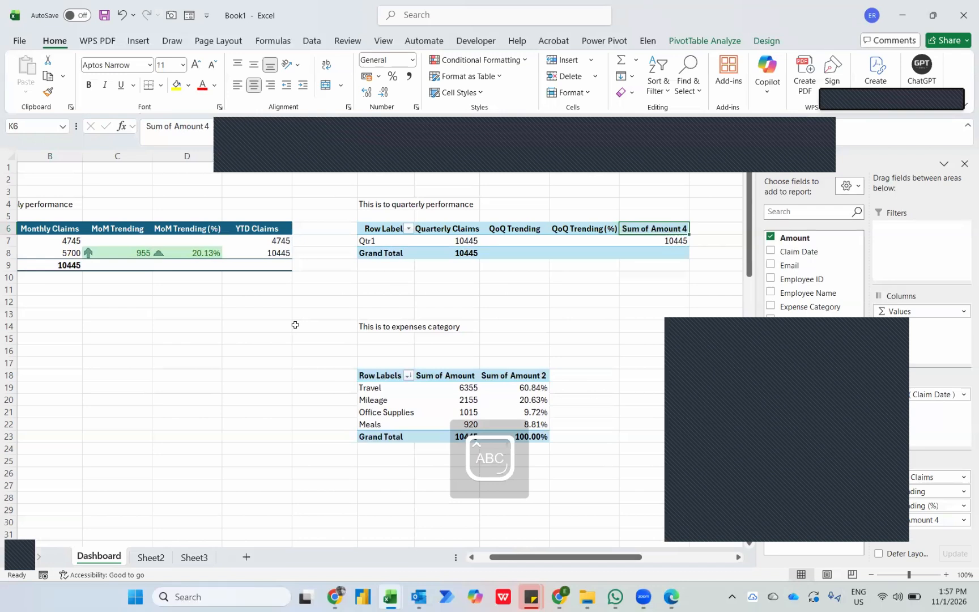
{"action": "type", "text": "YTD C"}
{"action": "key", "text": "Caps_Lock"}
{"action": "type", "text": "liam"}
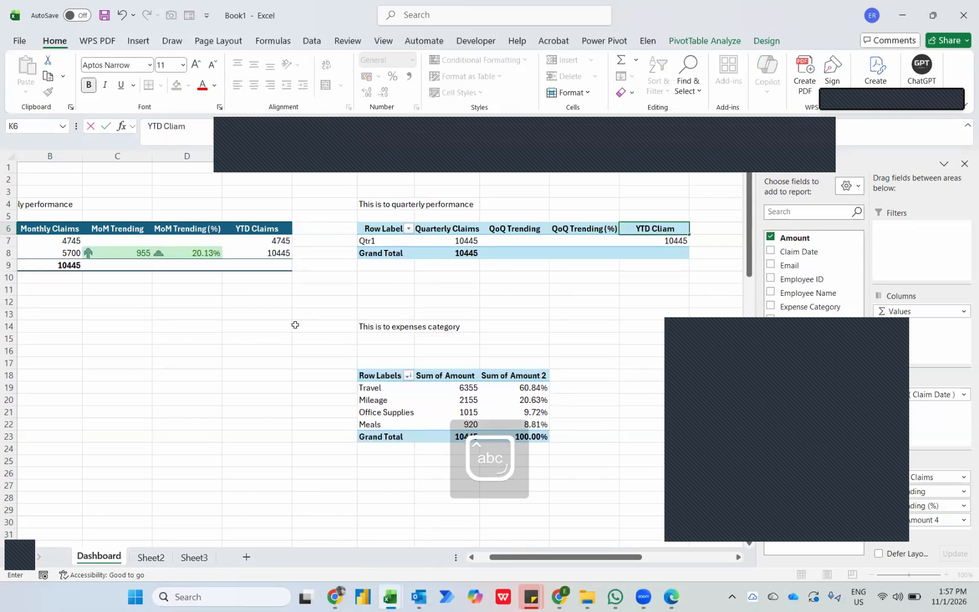
{"action": "key", "text": "BackSpace"}
{"action": "key", "text": "BackSpace"}
{"action": "key", "text": "BackSpace"}
{"action": "type", "text": "aims"}
{"action": "key", "text": "Return"}
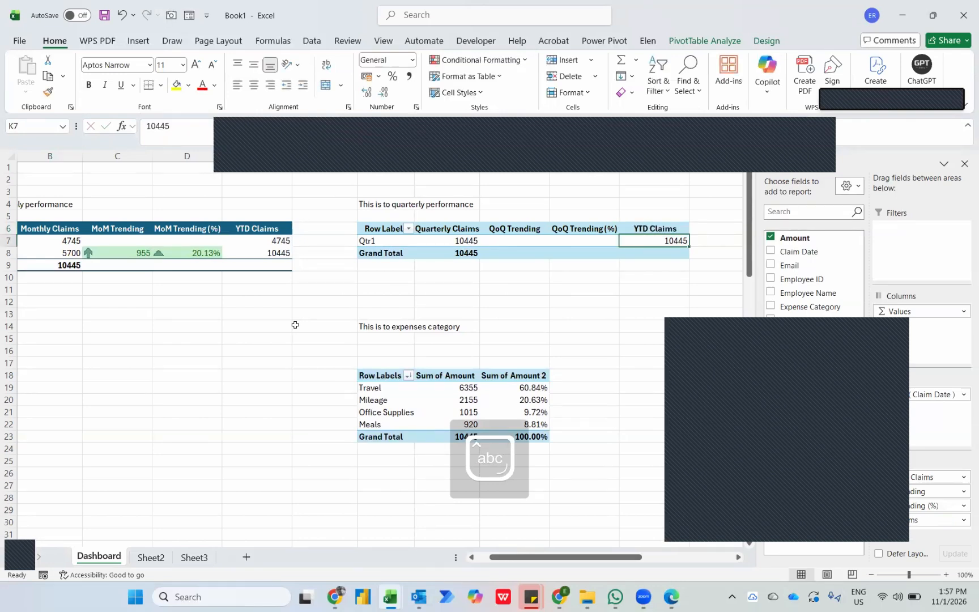
Rename the Sum of Amount header in H18 of the expenses category PivotTable as "Total Claims".
{"action": "left_click", "coordinate": [448, 375]}
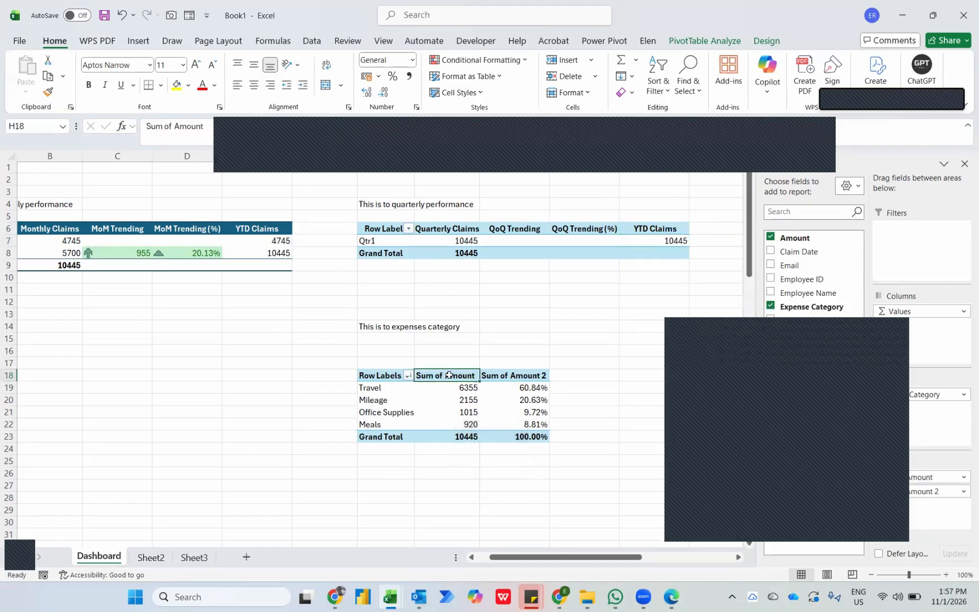
{"action": "type", "text": "Total"}
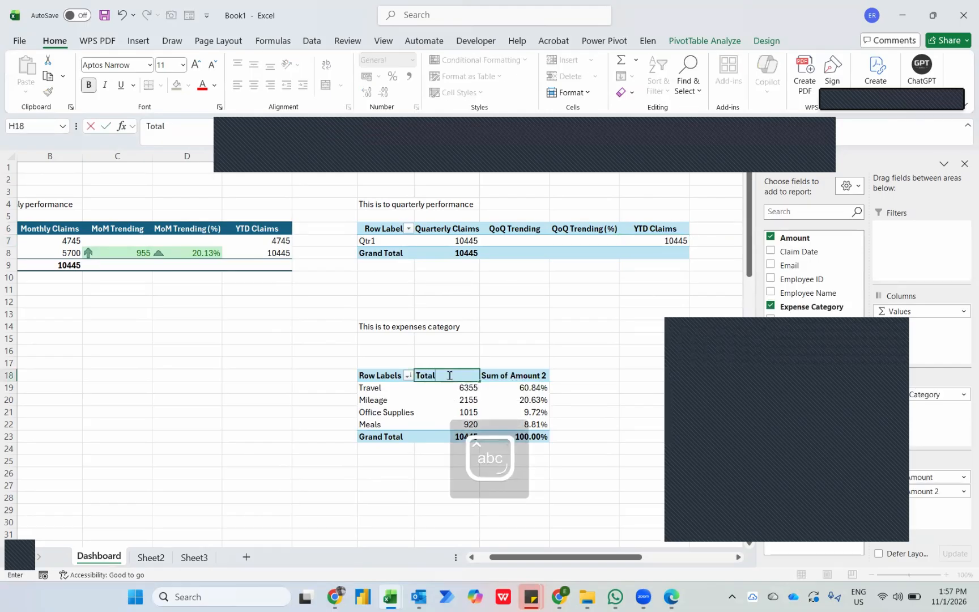
{"action": "type", "text": " Claims"}
{"action": "key", "text": "Return"}
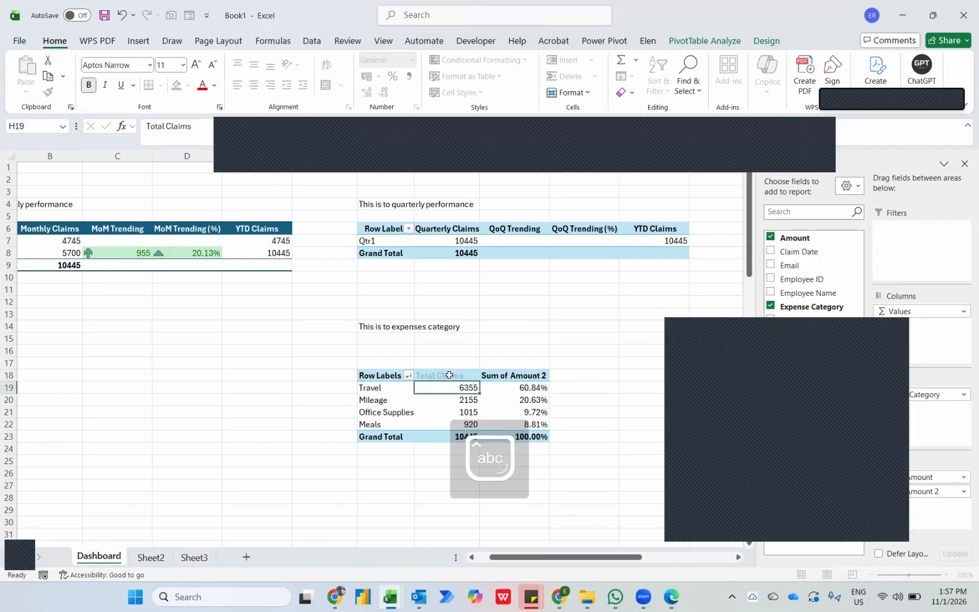
Rename the Sum of Amount 2 header in I18 of the expenses category PivotTable as "Allocation (%)".
{"action": "left_click", "coordinate": [449, 375]}
{"action": "key", "text": "Tab"}
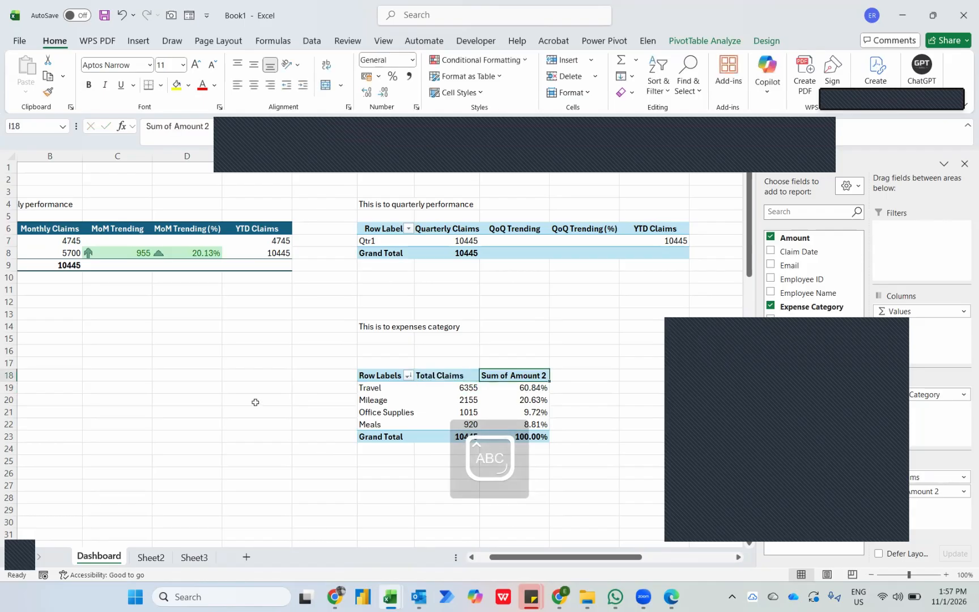
{"action": "type", "text": "Allocation"}
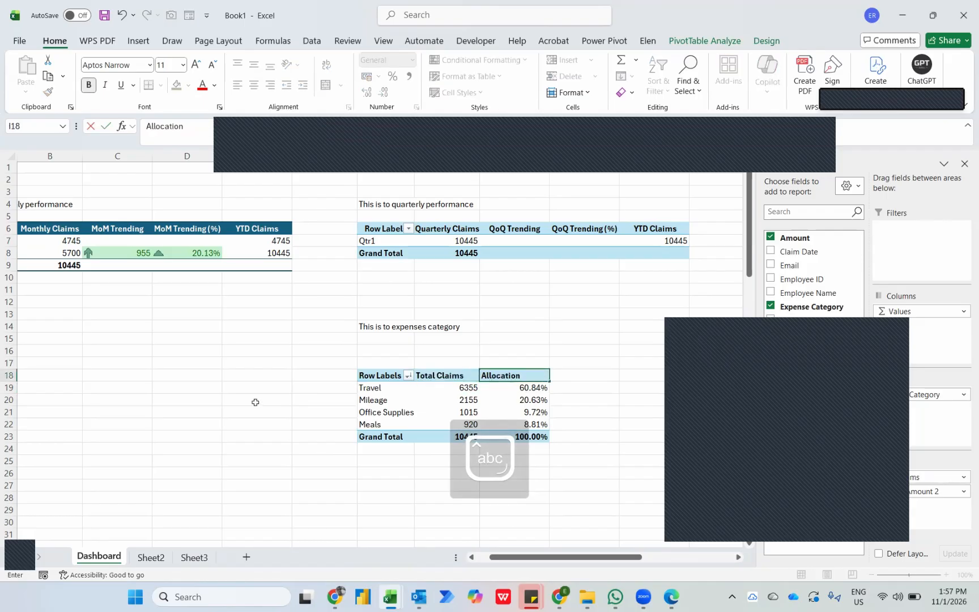
{"action": "type", "text": " (%)"}
{"action": "key", "text": "Return"}
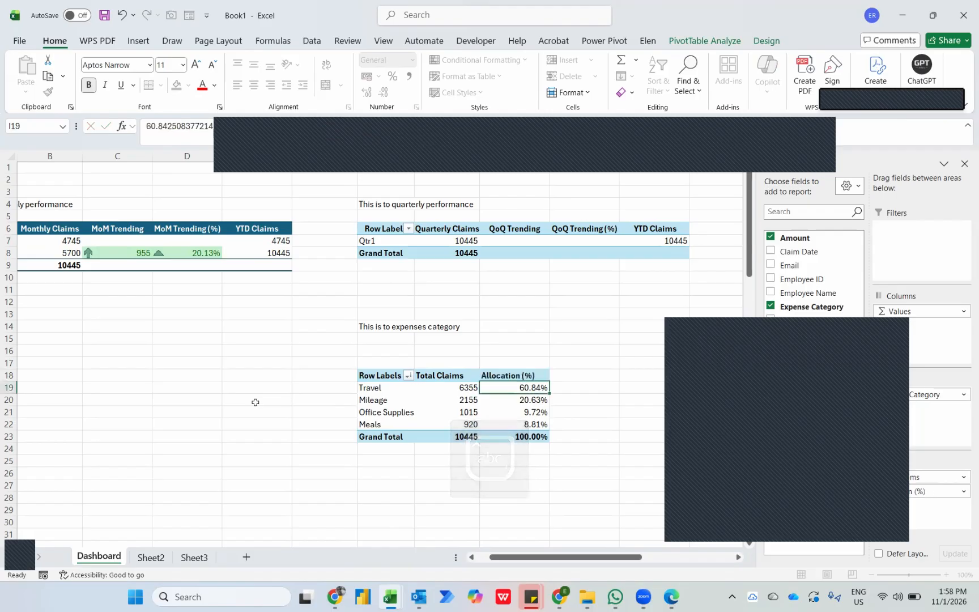
{"action": "key", "text": "Up"}
Rename the Sum of Amount header in N6 of the top 5 employee PivotTable as "Top 5 Claims".
{"action": "scroll", "coordinate": [533, 346], "scroll_direction": "right", "scroll_amount": 2}
{"action": "scroll", "coordinate": [534, 347], "scroll_direction": "right", "scroll_amount": 2}
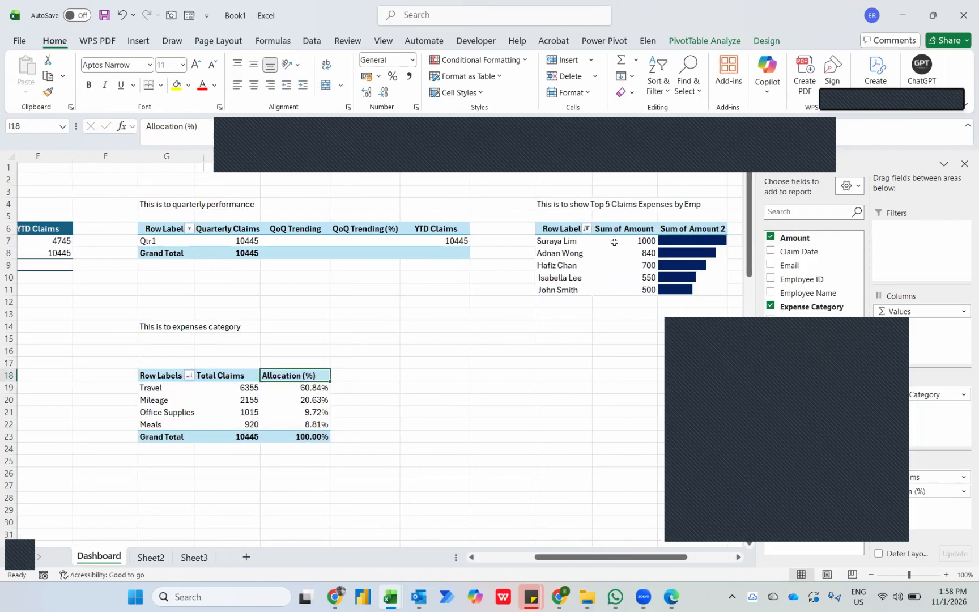
{"action": "left_click", "coordinate": [623, 232]}
{"action": "type", "text": "Top"}
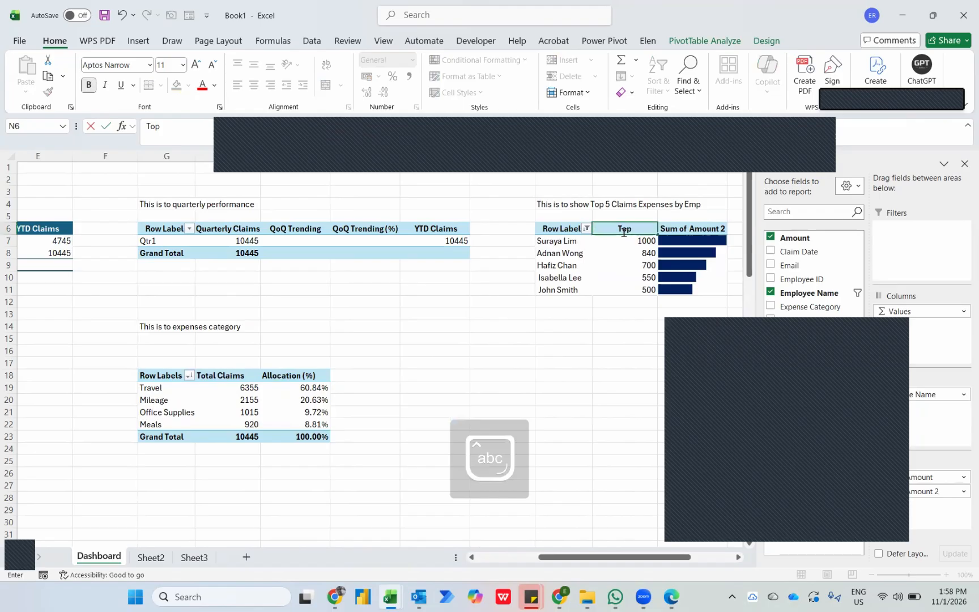
{"action": "type", "text": " 5 Claims"}
{"action": "key", "text": "Return"}
Rename the Sum of Amount 2 header in O6 of the top 5 employee PivotTable as "Performance".
{"action": "key", "text": "Up"}
{"action": "key", "text": "Right"}
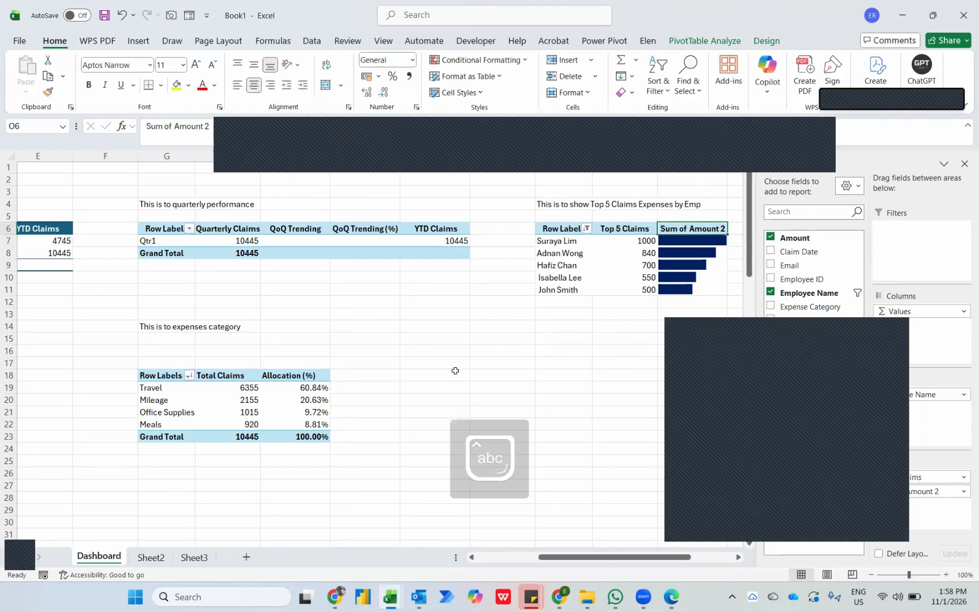
{"action": "type", "text": "Performance"}
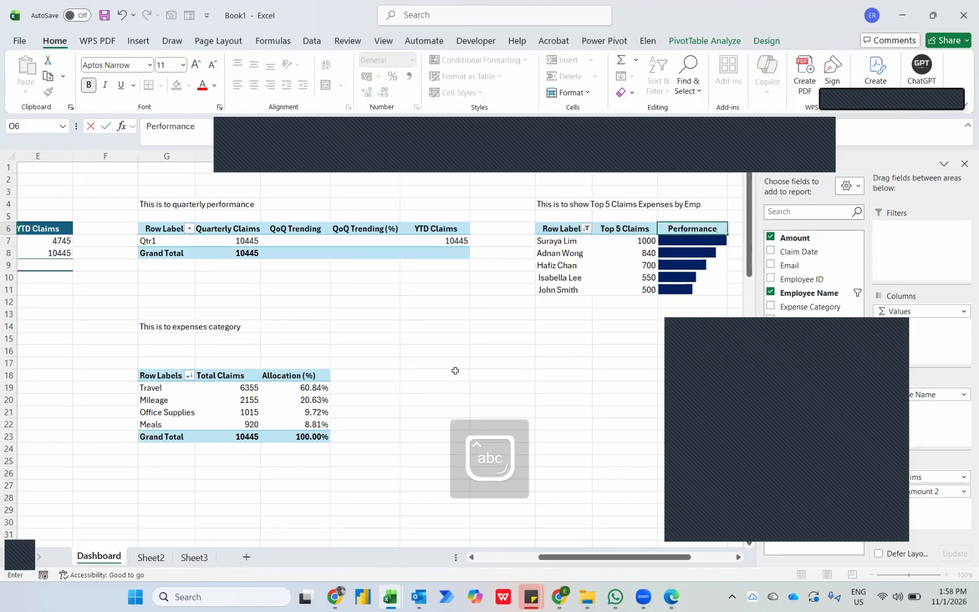
{"action": "key", "text": "Return"}
Apply a medium PivotTable style with a solid bright blue header row to the top 5 employee PivotTable.
{"action": "left_click", "coordinate": [765, 41]}
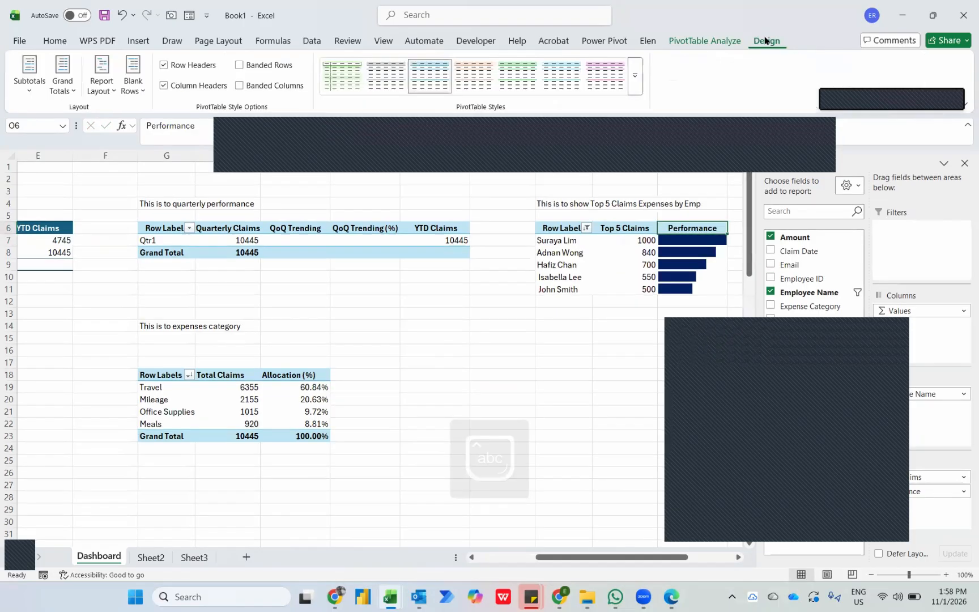
{"action": "left_click", "coordinate": [642, 89]}
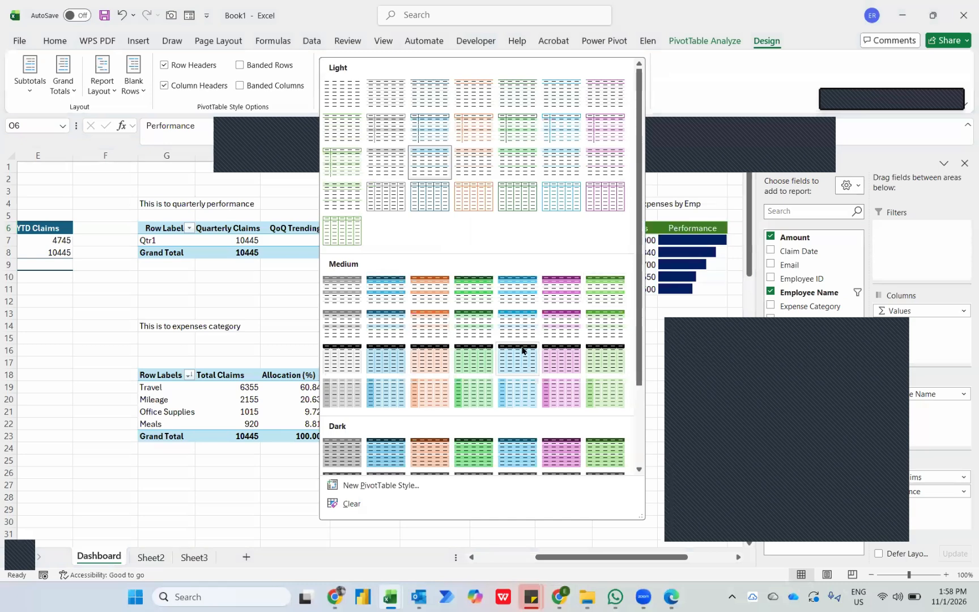
{"action": "left_click", "coordinate": [512, 324]}
Apply a medium PivotTable style with black header and total rows and light blue data rows to the quarterly PivotTable.
{"action": "left_click", "coordinate": [395, 228]}
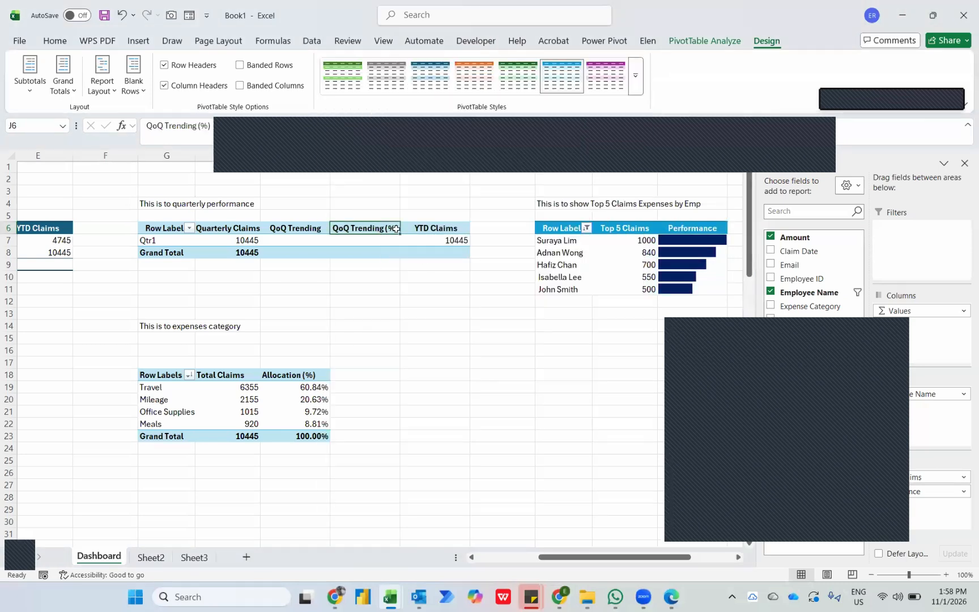
{"action": "left_click", "coordinate": [605, 76]}
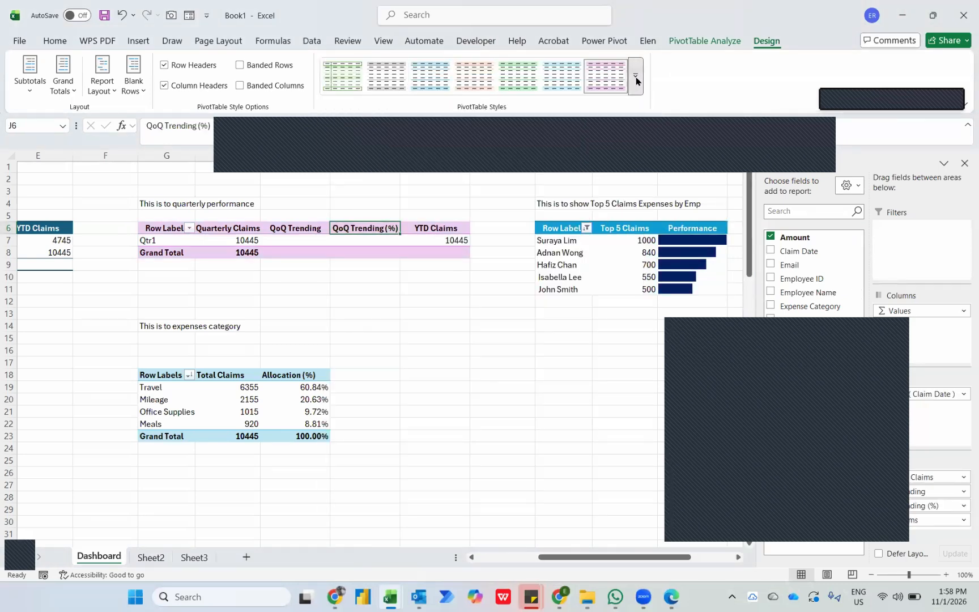
{"action": "left_click", "coordinate": [636, 80]}
{"action": "left_click", "coordinate": [387, 360]}
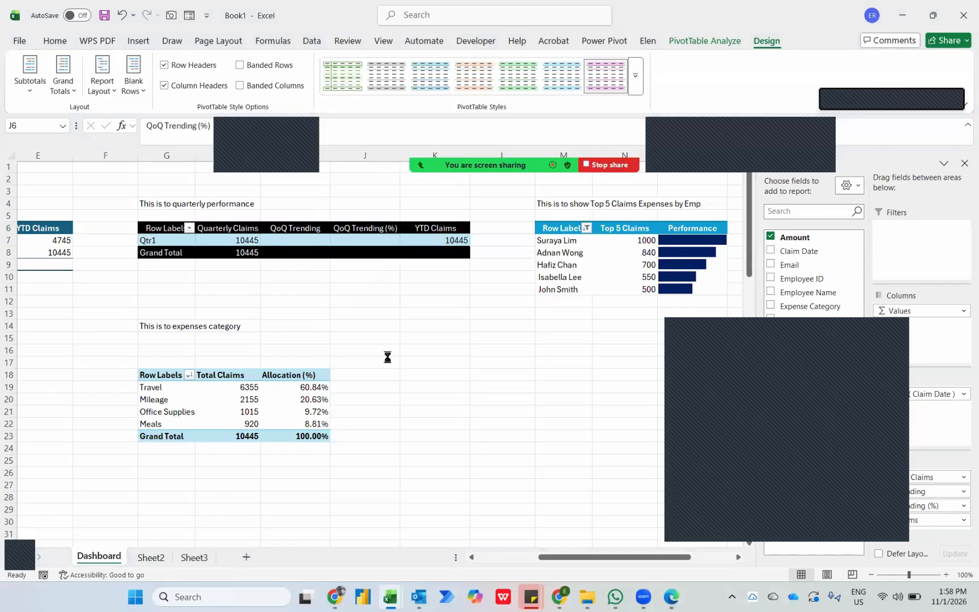
Give the expenses category PivotTable a medium style with black header and total rows over light blue data rows.
{"action": "left_click", "coordinate": [294, 424]}
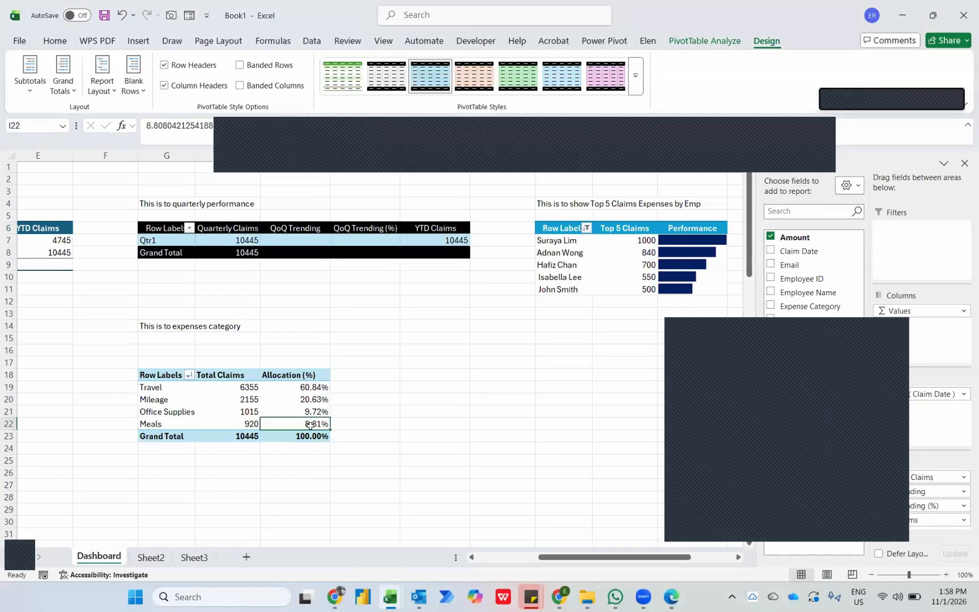
{"action": "left_click", "coordinate": [634, 79]}
{"action": "left_click", "coordinate": [524, 360]}
{"action": "scroll", "coordinate": [342, 337], "scroll_direction": "left", "scroll_amount": 2}
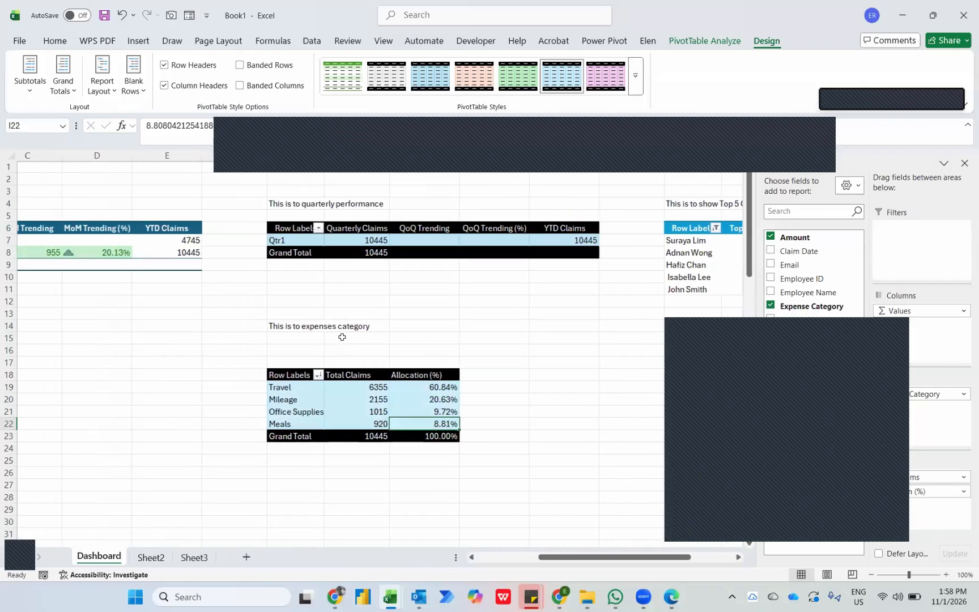
{"action": "scroll", "coordinate": [342, 337], "scroll_direction": "left", "scroll_amount": 3}
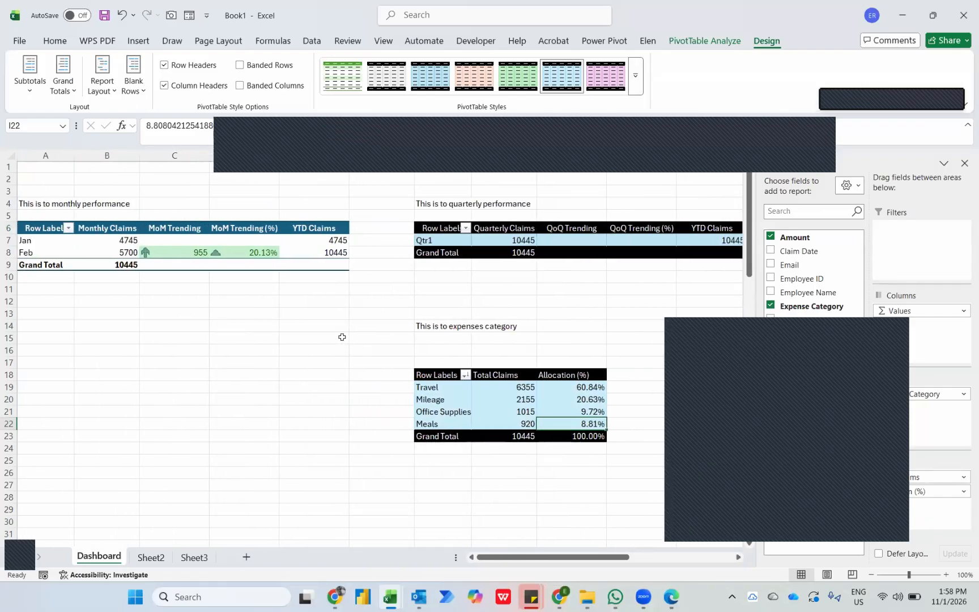
In File Explorer, move the three monthly workbooks listed before 006 - June 2023 from 11th Jan 2026 into the Claims Report folder.
{"action": "key", "text": "super+Tab"}
{"action": "left_click", "coordinate": [318, 142]}
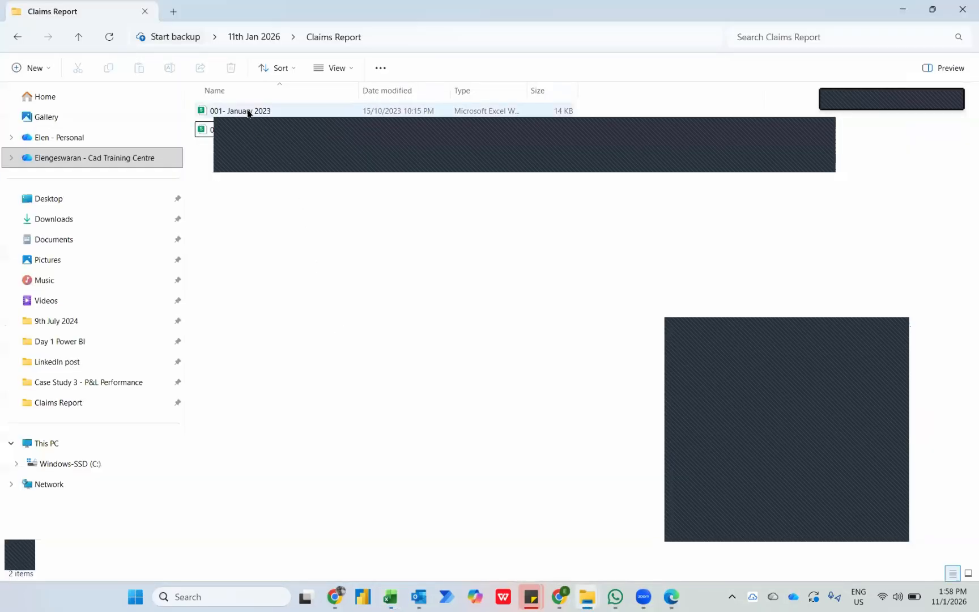
{"action": "left_click", "coordinate": [257, 38]}
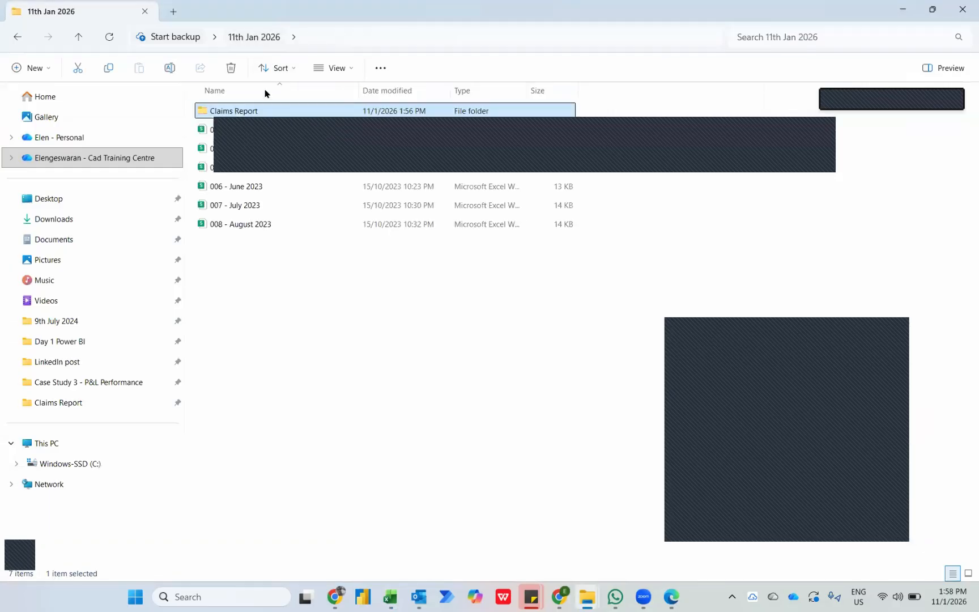
{"action": "left_click", "coordinate": [230, 134]}
{"action": "key", "text": "shift+Down"}
{"action": "key", "text": "shift+Down"}
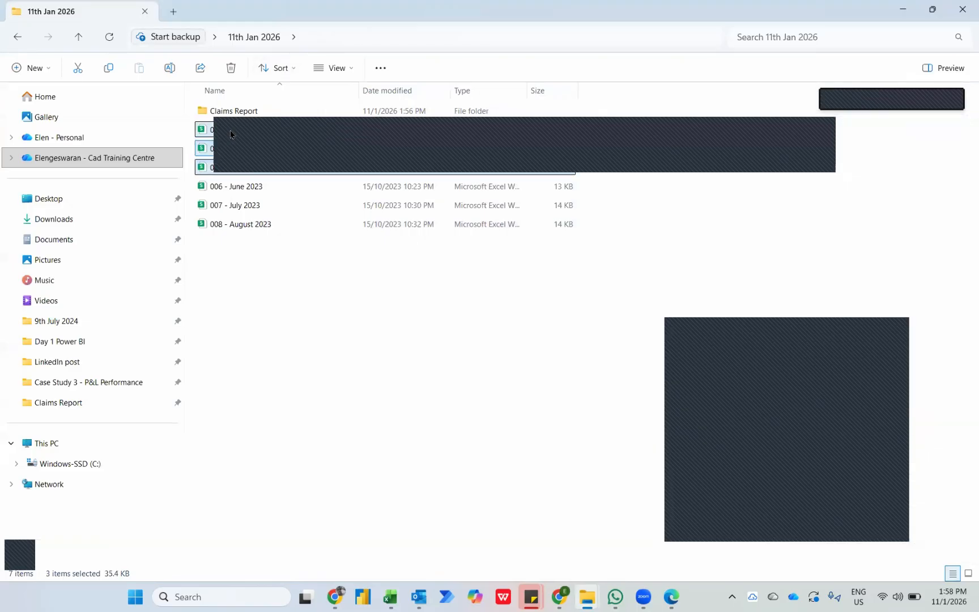
{"action": "left_click_drag", "start_coordinate": [230, 134], "coordinate": [253, 115]}
Switch back to Excel and run the Dashboard's Refresh macro to load the added months, reviewing the updated PivotTables.
{"action": "key", "text": "alt+Tab"}
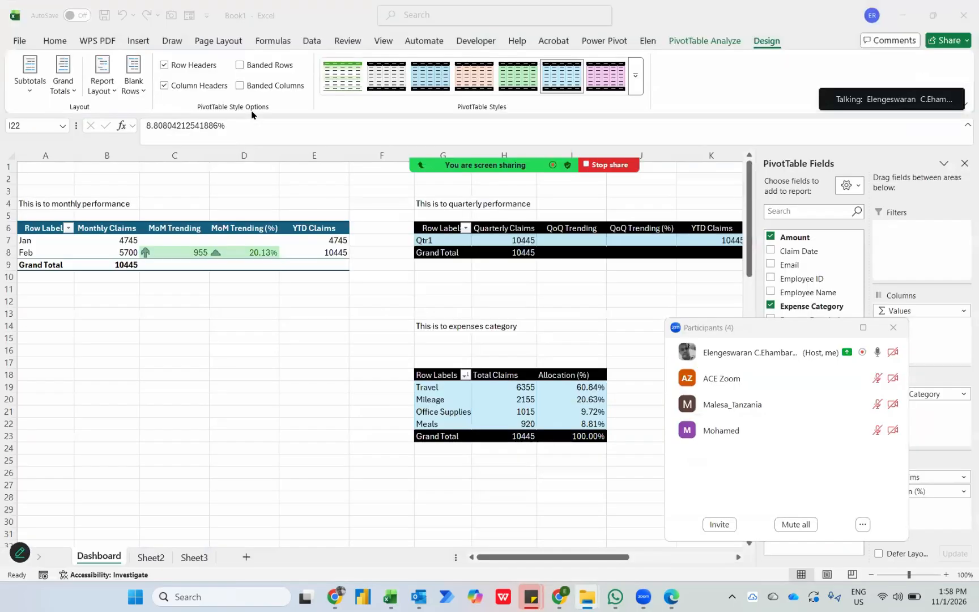
{"action": "scroll", "coordinate": [456, 352], "scroll_direction": "right", "scroll_amount": 3}
{"action": "scroll", "coordinate": [456, 352], "scroll_direction": "right", "scroll_amount": 4}
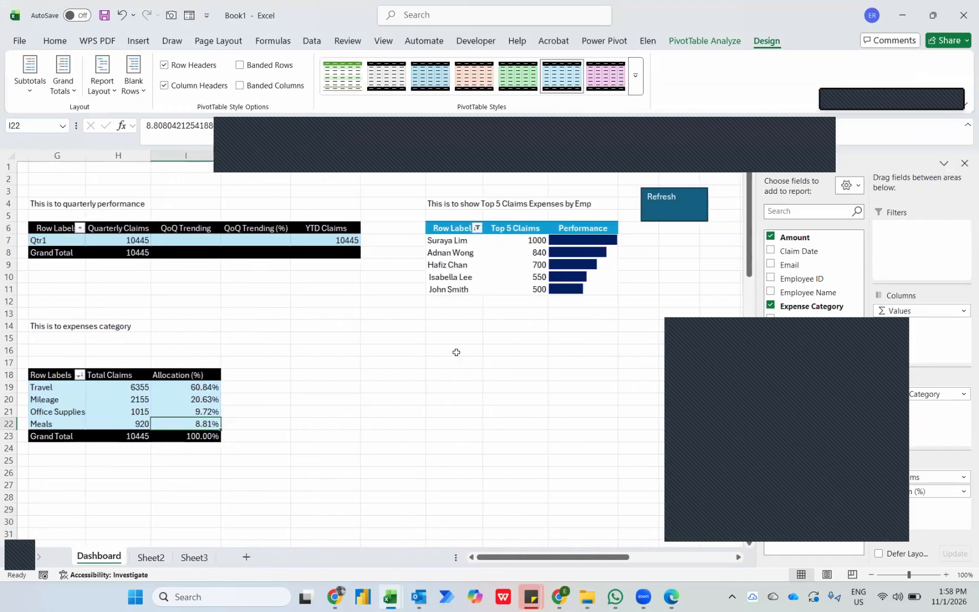
{"action": "left_click", "coordinate": [666, 219]}
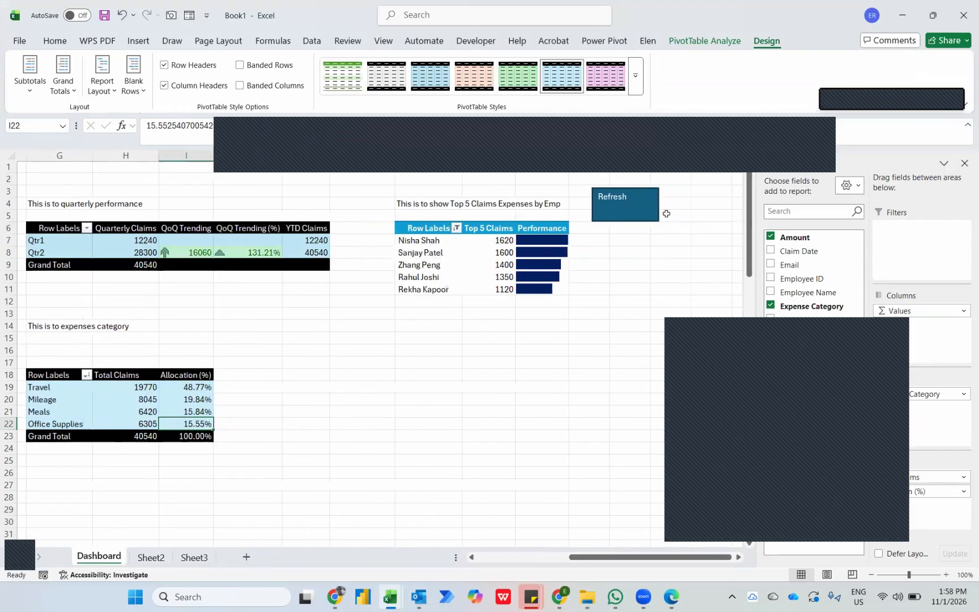
{"action": "scroll", "coordinate": [288, 316], "scroll_direction": "left", "scroll_amount": 3}
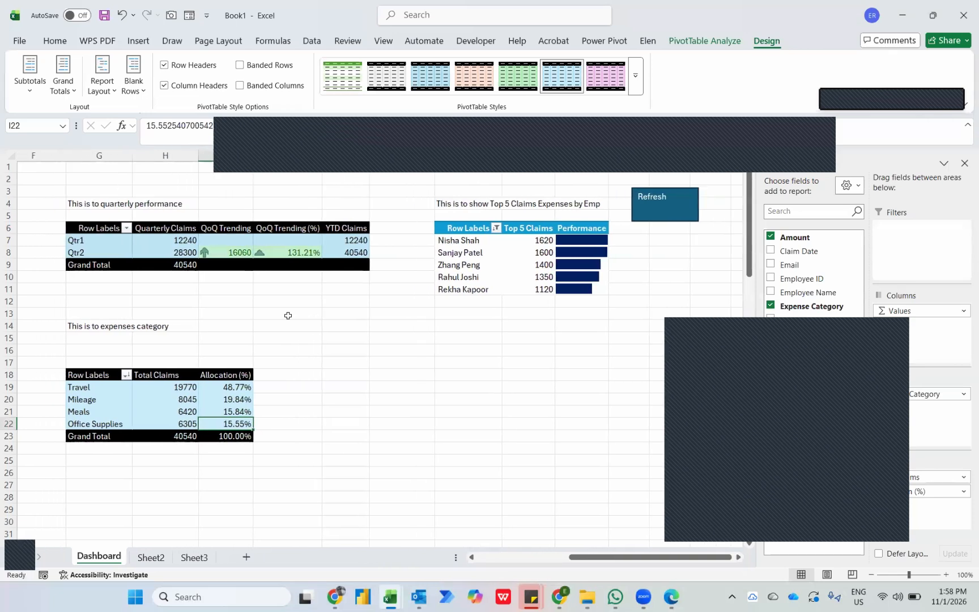
{"action": "scroll", "coordinate": [287, 315], "scroll_direction": "left", "scroll_amount": 5}
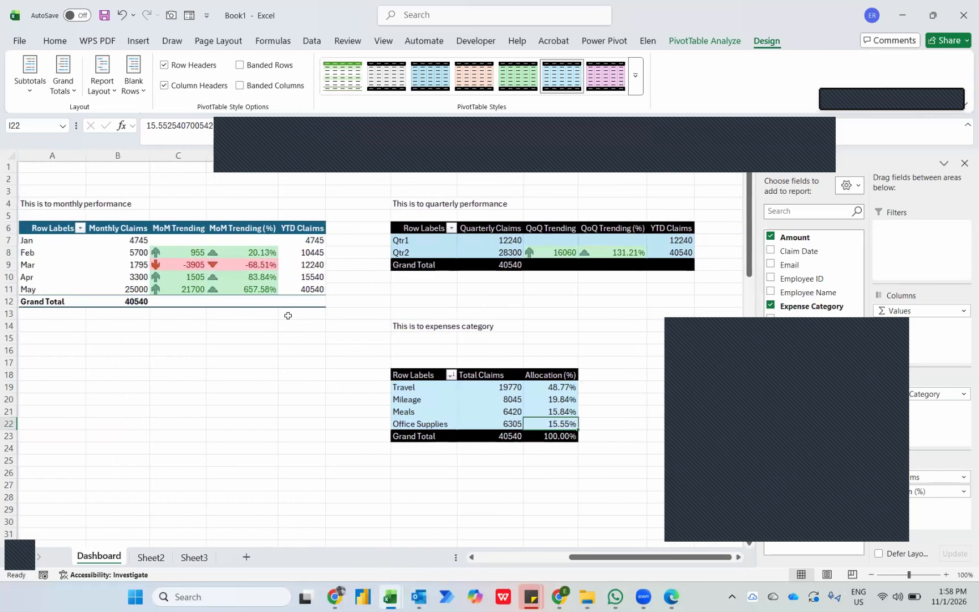
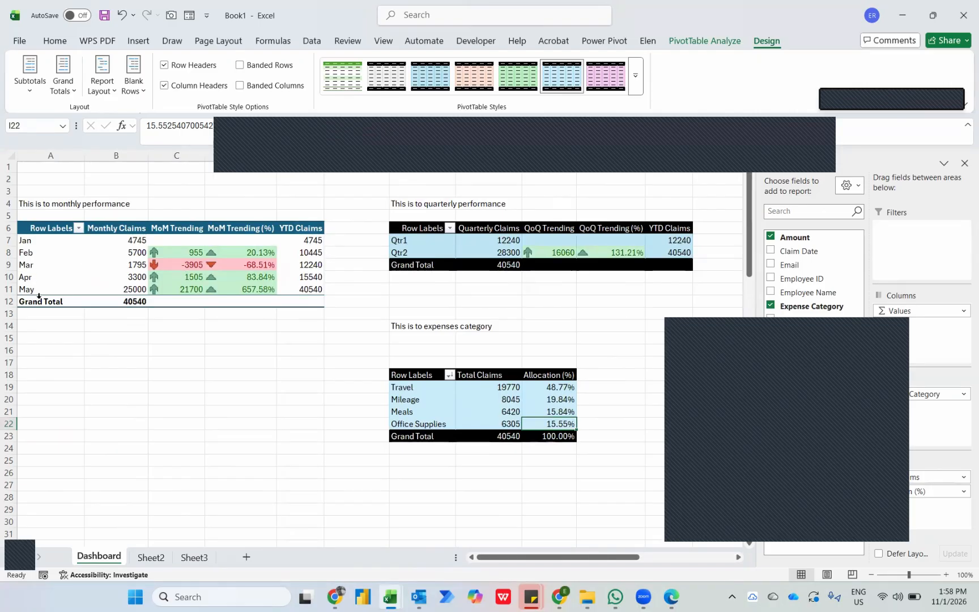
In File Explorer, move the remaining three monthly workbooks into the Claims Report folder, and refresh the Dashboard in Excel to review its PivotTables.
{"action": "key", "text": "alt+Tab"}
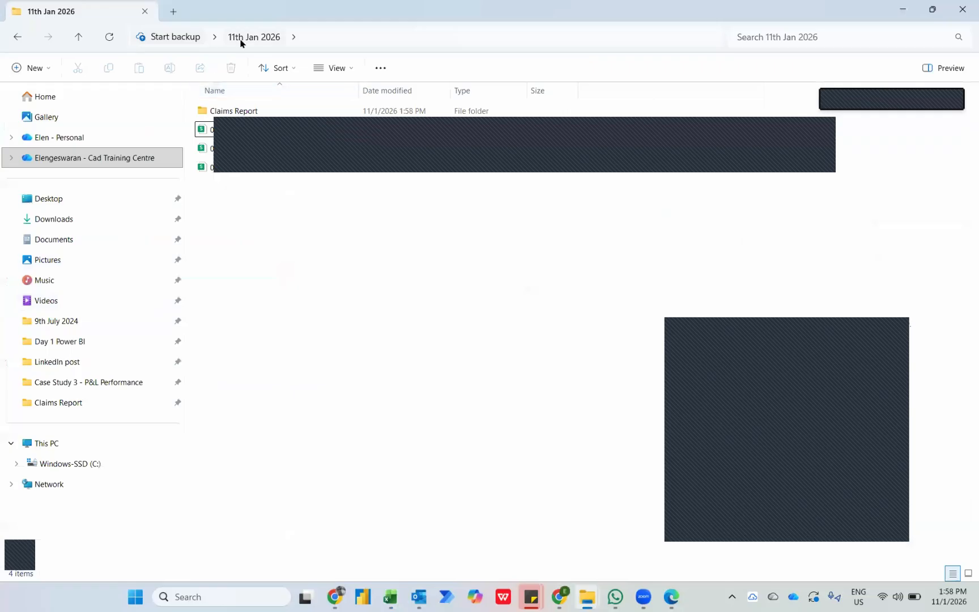
{"action": "left_click_drag", "start_coordinate": [269, 201], "coordinate": [239, 115]}
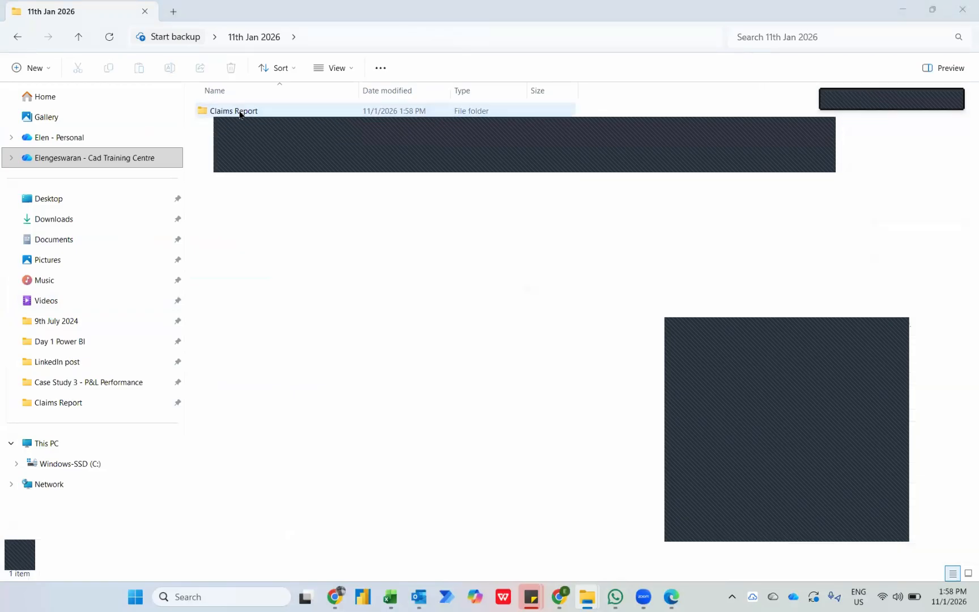
{"action": "key", "text": "alt+Tab"}
{"action": "scroll", "coordinate": [447, 350], "scroll_direction": "right", "scroll_amount": 5}
{"action": "scroll", "coordinate": [447, 350], "scroll_direction": "right", "scroll_amount": 3}
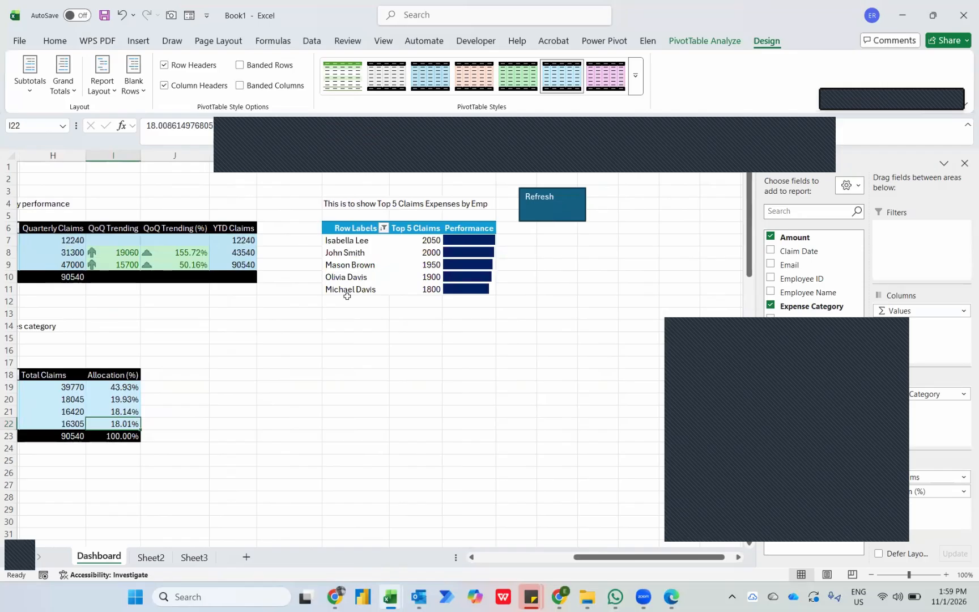
{"action": "scroll", "coordinate": [315, 310], "scroll_direction": "left", "scroll_amount": 2}
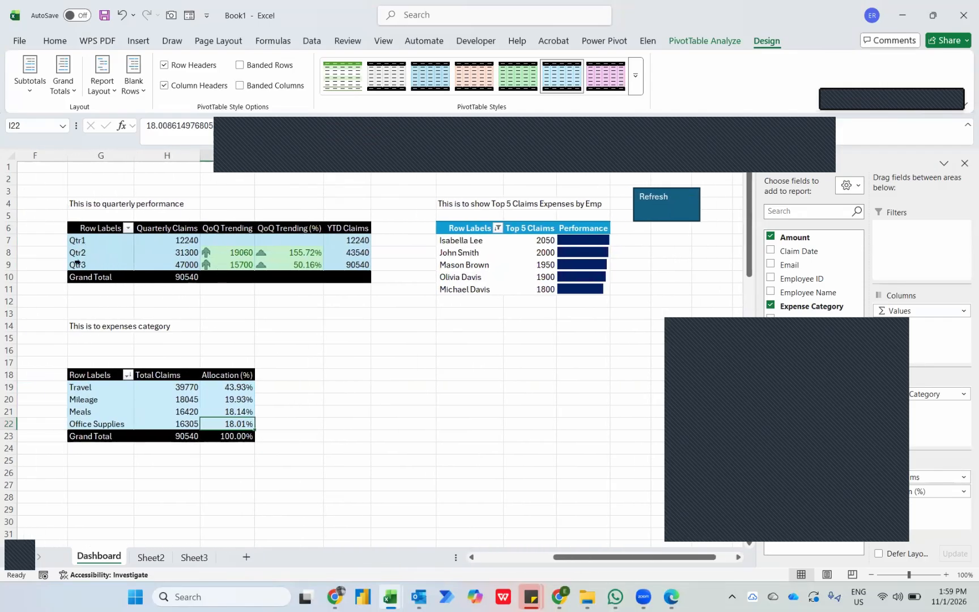
{"action": "scroll", "coordinate": [77, 262], "scroll_direction": "left", "scroll_amount": 3}
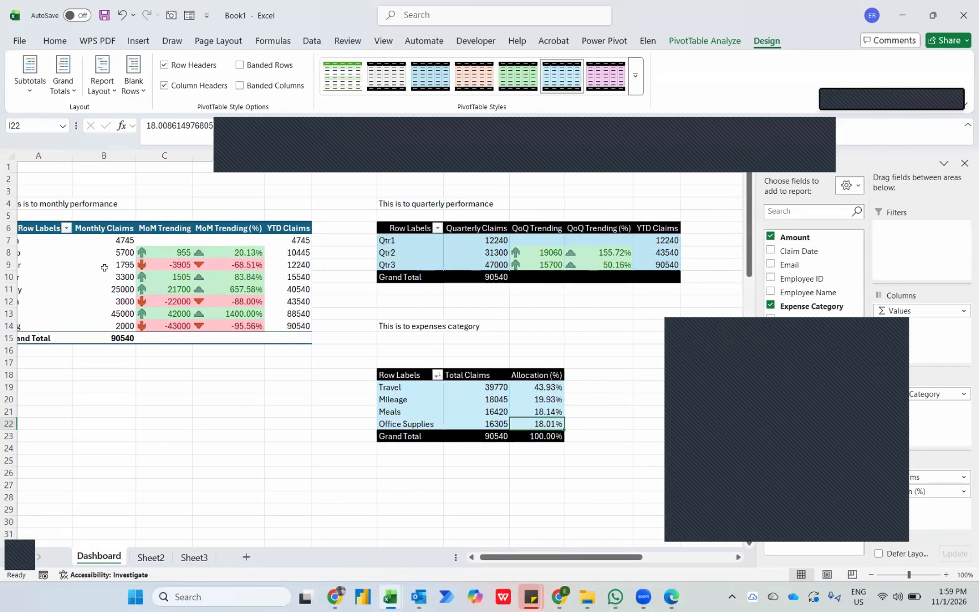
{"action": "scroll", "coordinate": [104, 267], "scroll_direction": "left", "scroll_amount": 1}
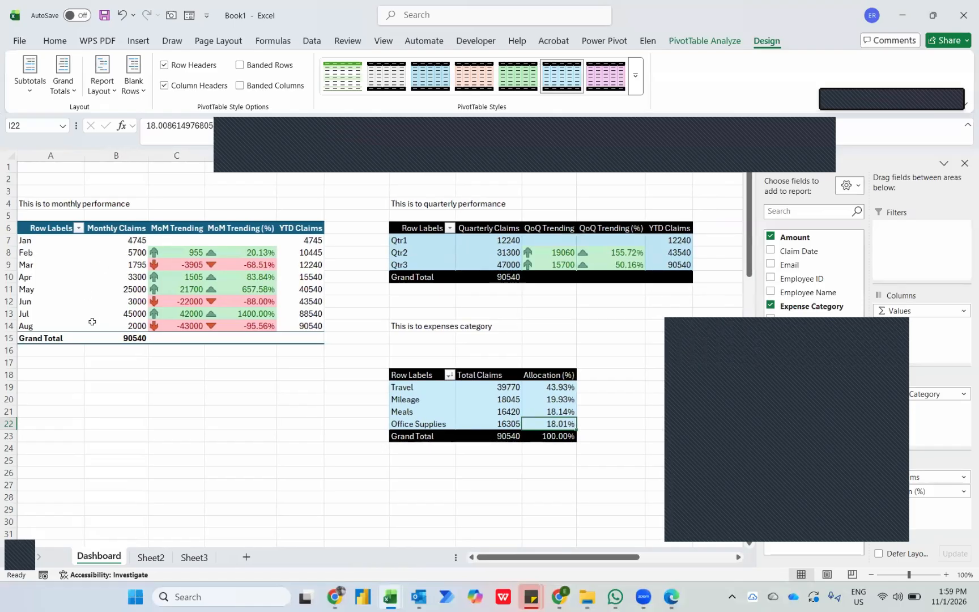
In File Explorer, move the workbooks after February from Claims Report back to 11th Jan 2026, and run the Refresh macro on Excel's Dashboard.
{"action": "key", "text": "alt+Tab"}
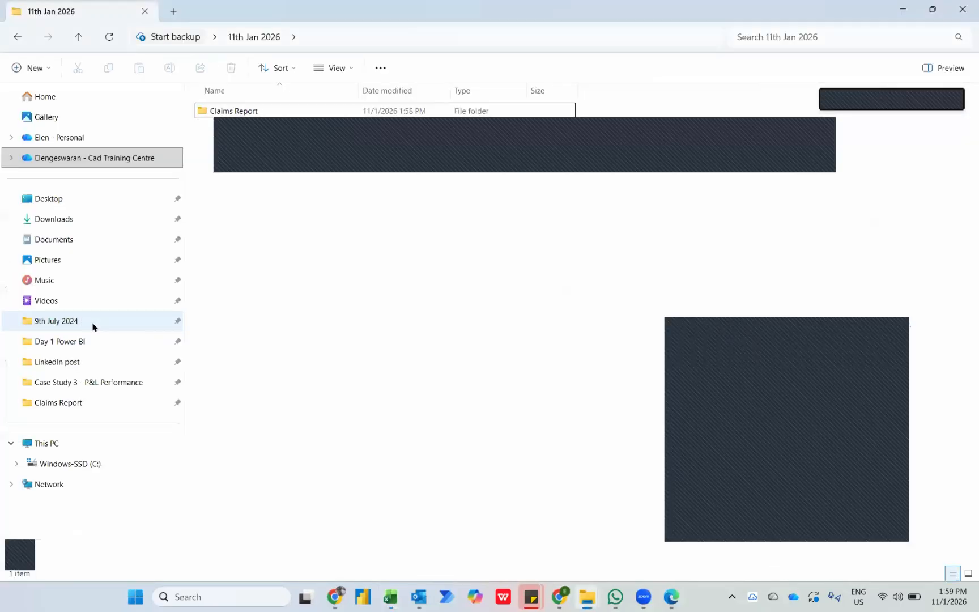
{"action": "key", "text": "Return"}
{"action": "left_click_drag", "start_coordinate": [303, 290], "coordinate": [254, 38]}
{"action": "key", "text": "alt+Tab"}
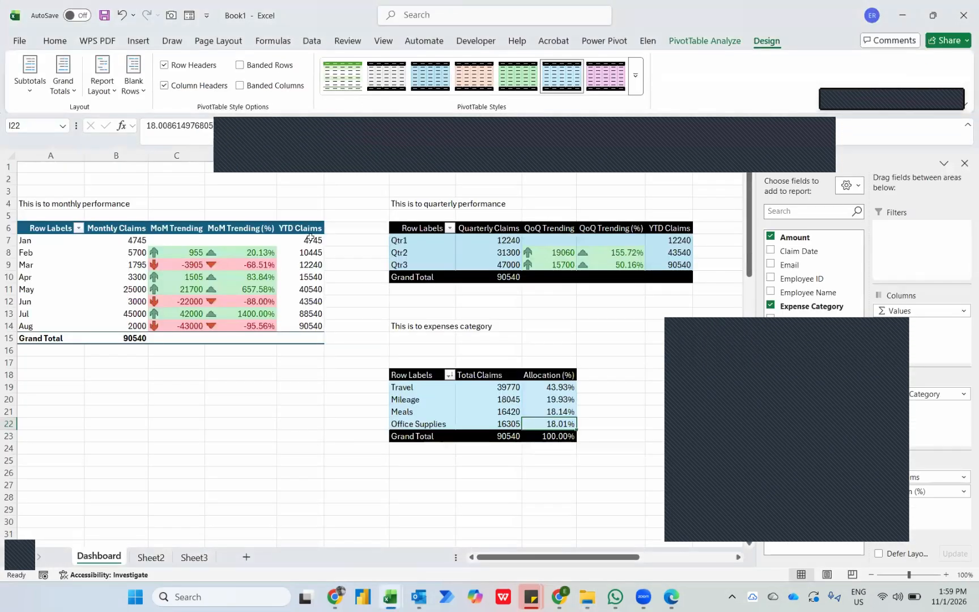
{"action": "scroll", "coordinate": [339, 382], "scroll_direction": "right", "scroll_amount": 6}
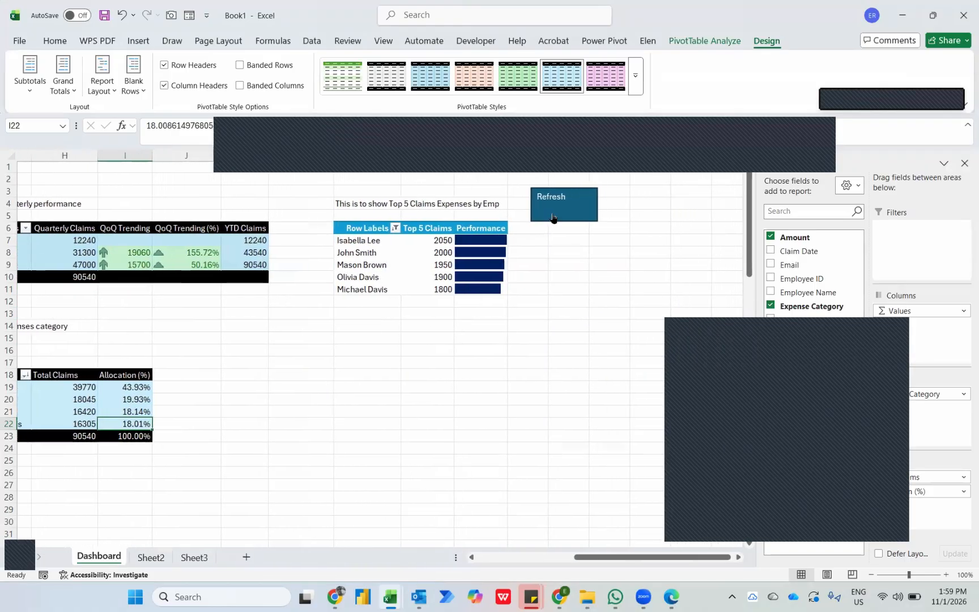
{"action": "left_click", "coordinate": [553, 218]}
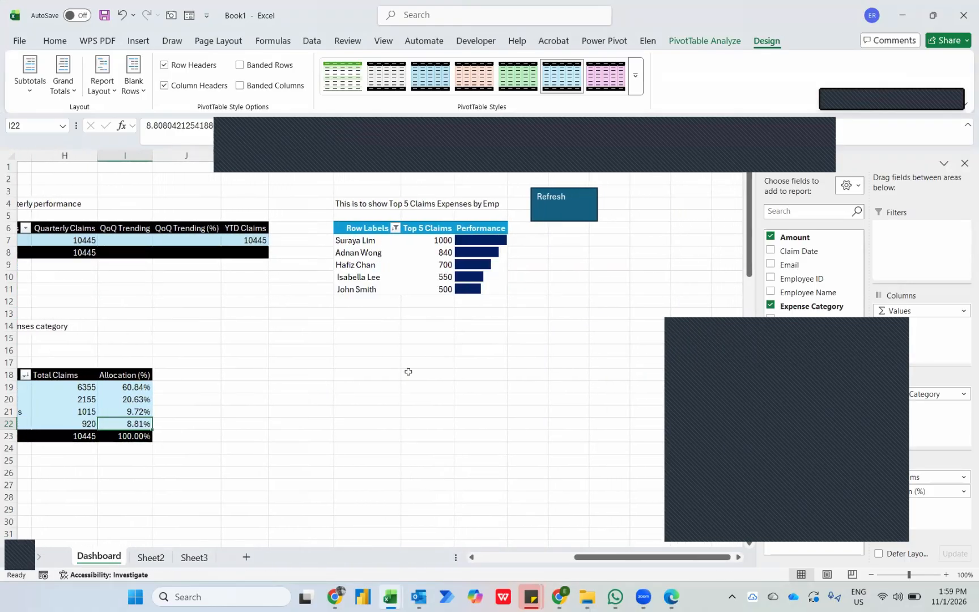
{"action": "scroll", "coordinate": [408, 371], "scroll_direction": "left", "scroll_amount": 5}
{"action": "scroll", "coordinate": [408, 371], "scroll_direction": "left", "scroll_amount": 2}
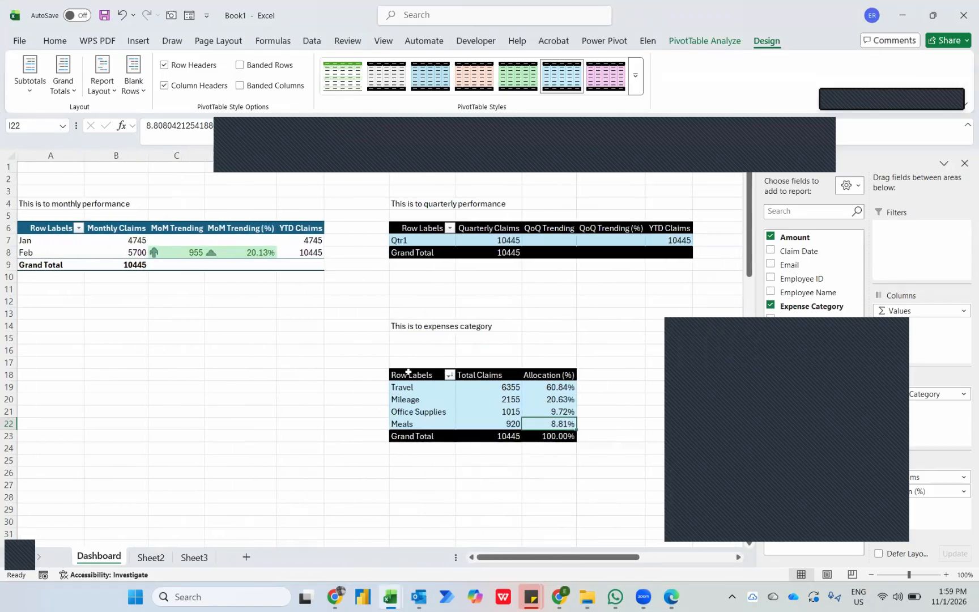
Copy the Dashboard's expenses category PivotTable and paste it into Sheet2 at cell D3.
{"action": "scroll", "coordinate": [408, 372], "scroll_direction": "right", "scroll_amount": 1}
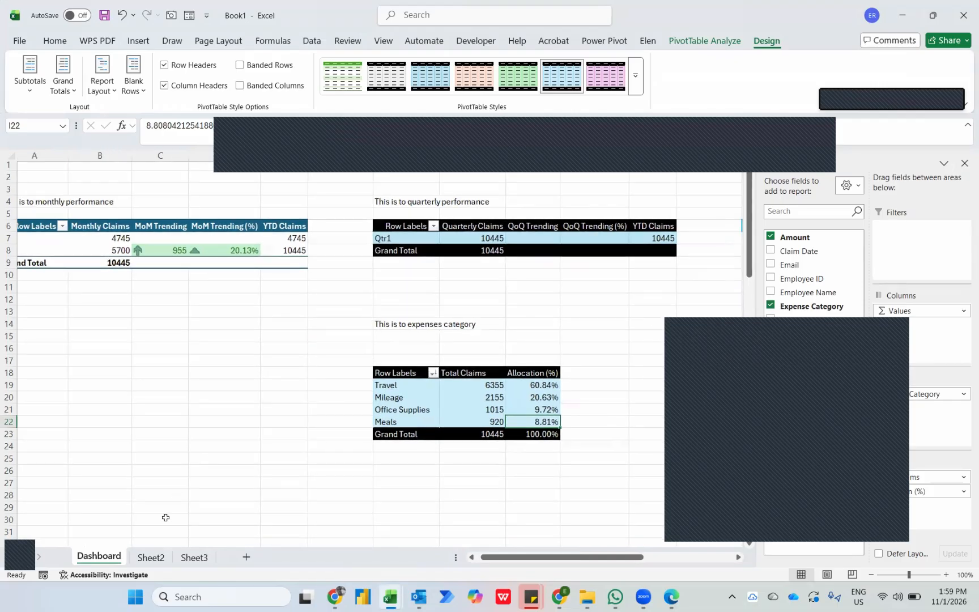
{"action": "left_click", "coordinate": [145, 561]}
{"action": "left_click", "coordinate": [99, 558]}
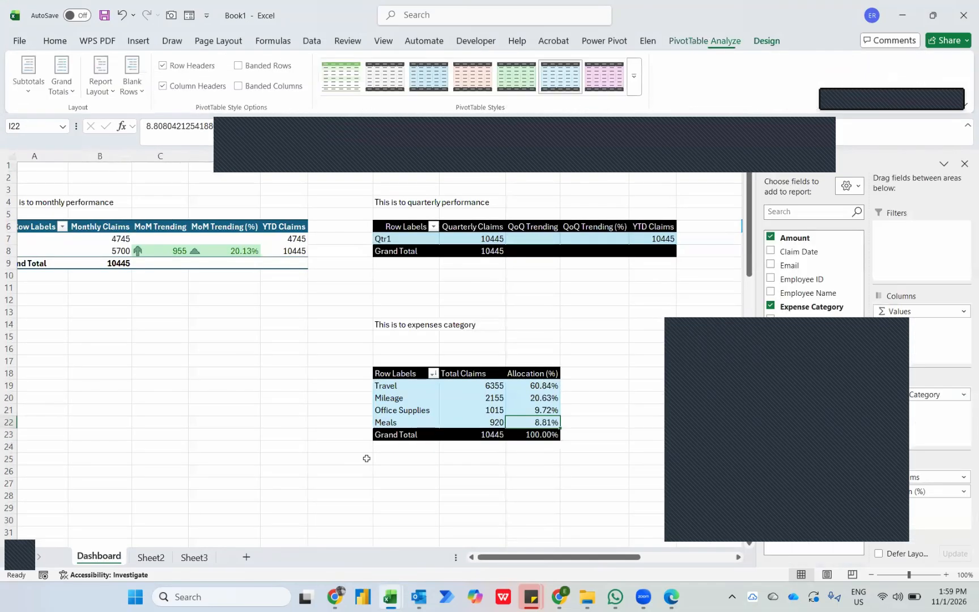
{"action": "key", "text": "ctrl+c"}
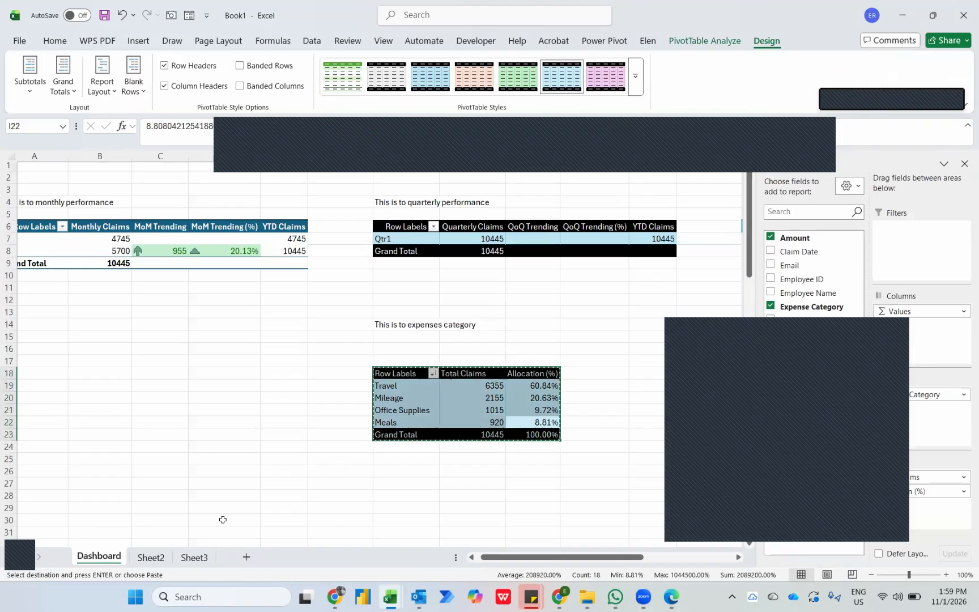
{"action": "left_click", "coordinate": [150, 558]}
{"action": "left_click", "coordinate": [153, 192]}
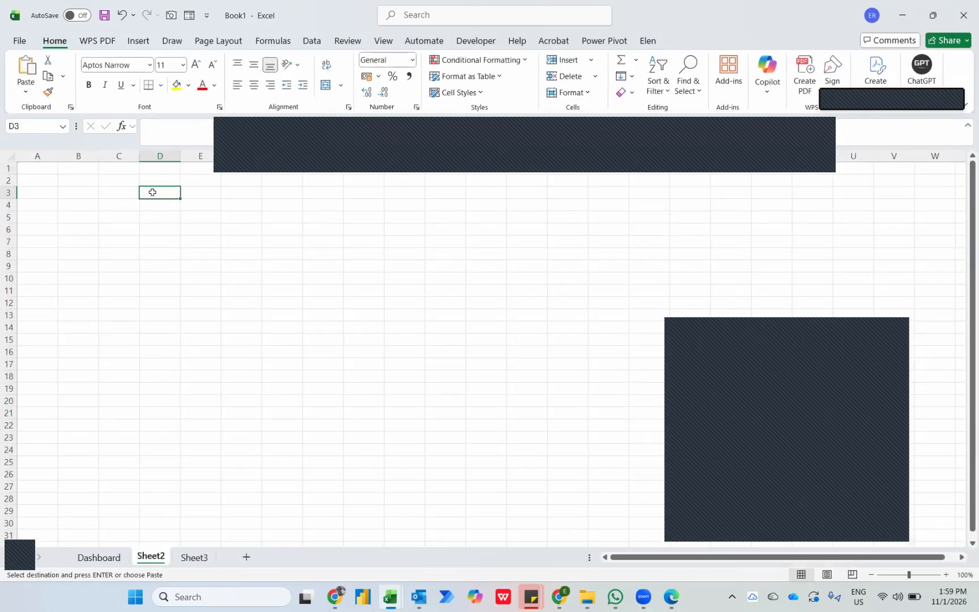
{"action": "key", "text": "ctrl+v"}
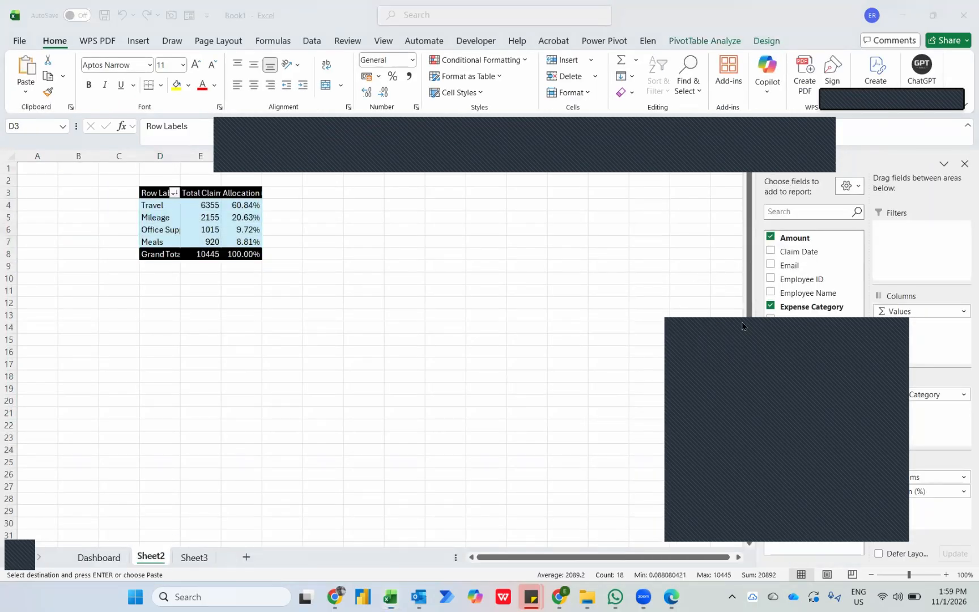
Remove the Expense Category and Amount fields from the Sheet2 PivotTable and add Months (Claim Date) as its only row field.
{"action": "left_click", "coordinate": [767, 306]}
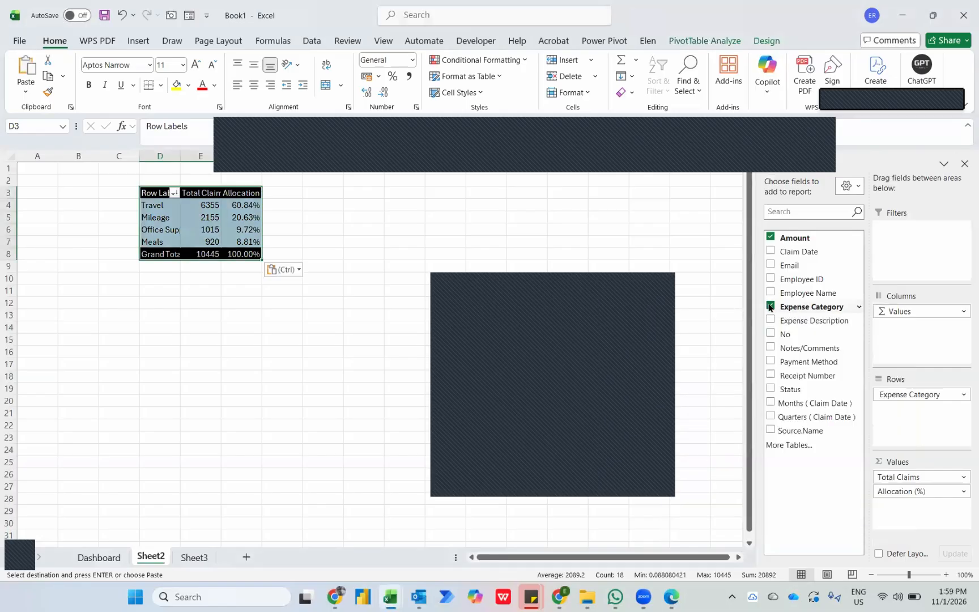
{"action": "left_click", "coordinate": [770, 307]}
{"action": "left_click", "coordinate": [770, 237]}
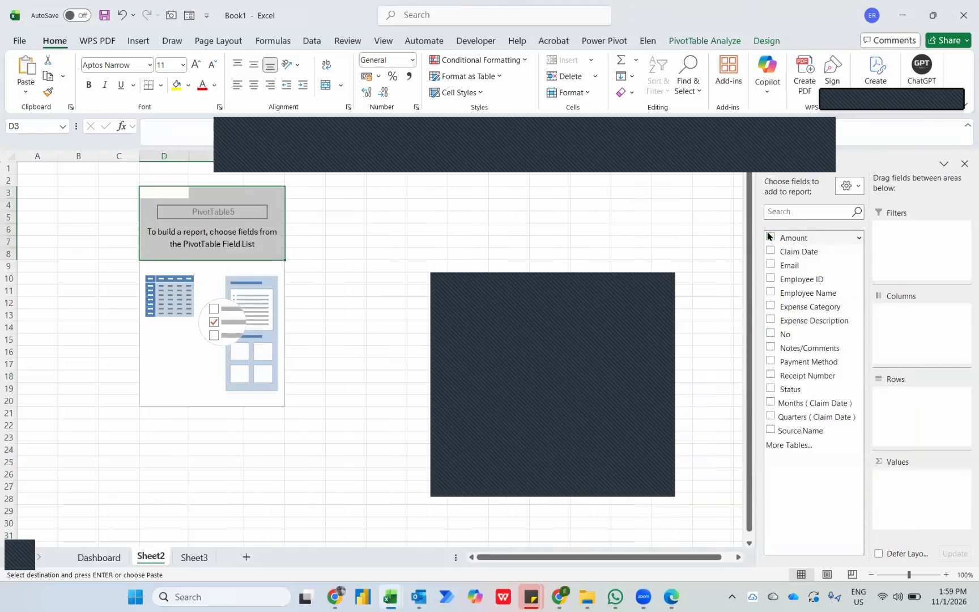
{"action": "left_click", "coordinate": [771, 403]}
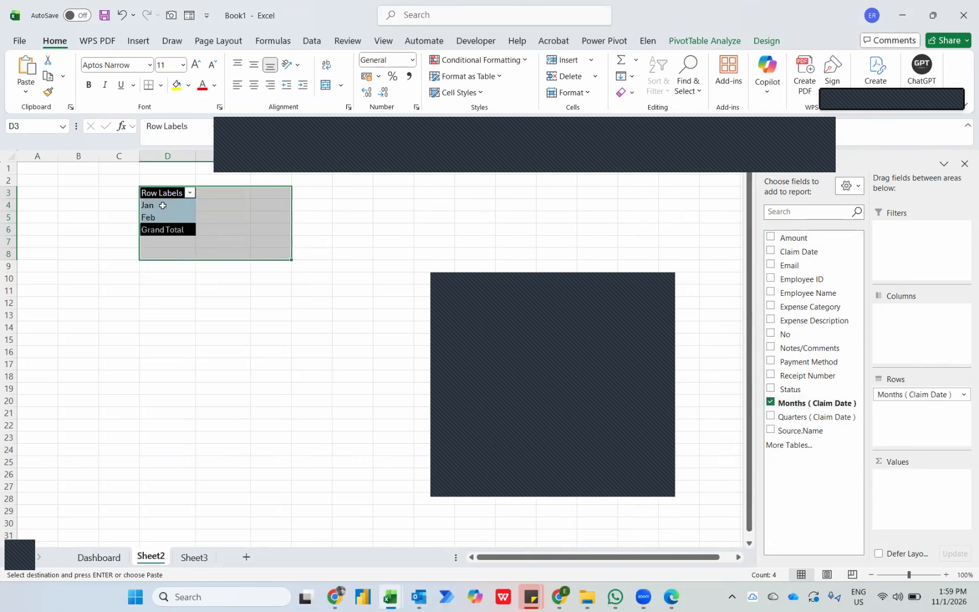
Hide the field headers of the Sheet2 months PivotTable and turn grand totals off for rows and columns.
{"action": "left_click", "coordinate": [766, 49]}
{"action": "left_click", "coordinate": [715, 43]}
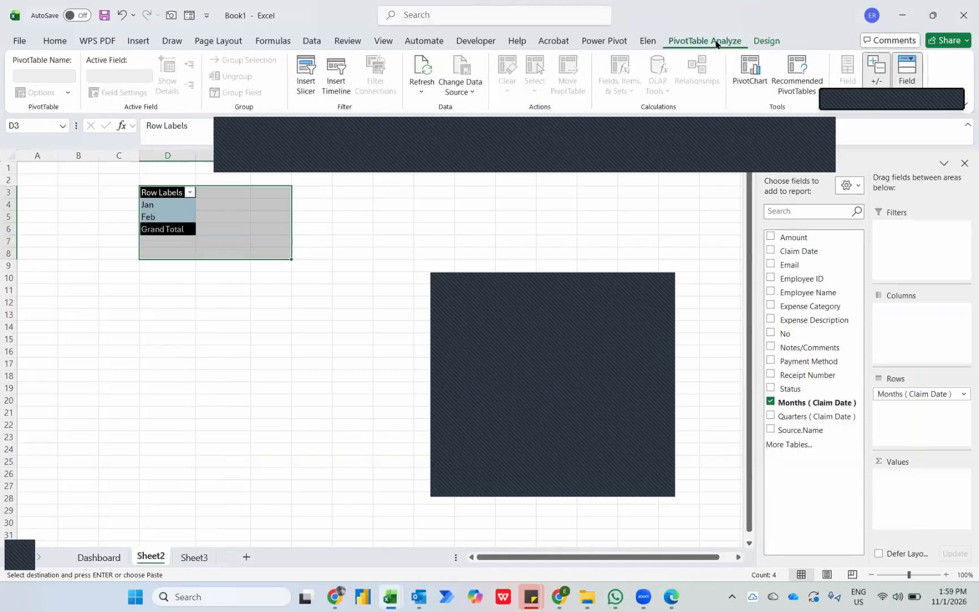
{"action": "left_click", "coordinate": [907, 71]}
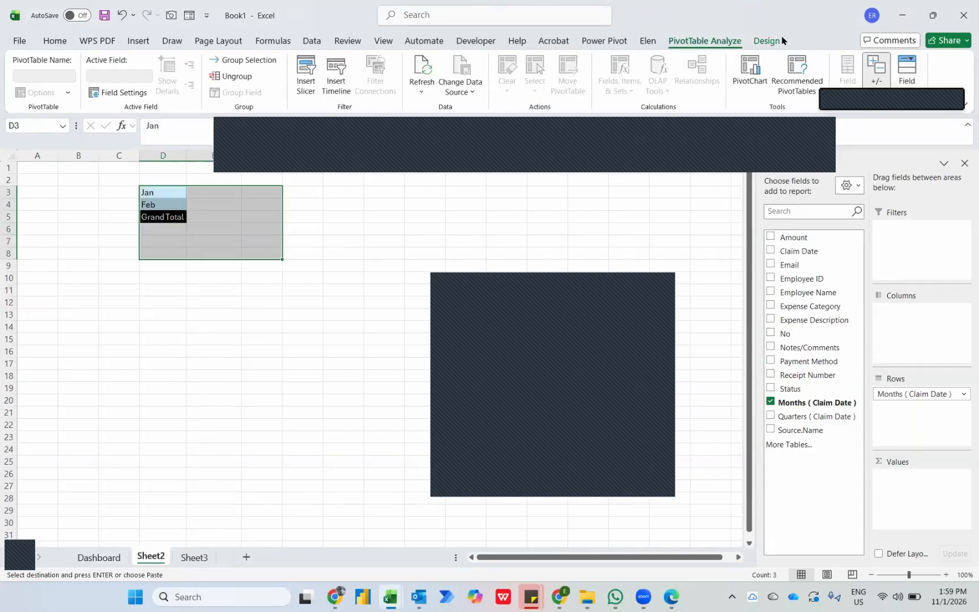
{"action": "left_click", "coordinate": [766, 41]}
{"action": "left_click", "coordinate": [63, 77]}
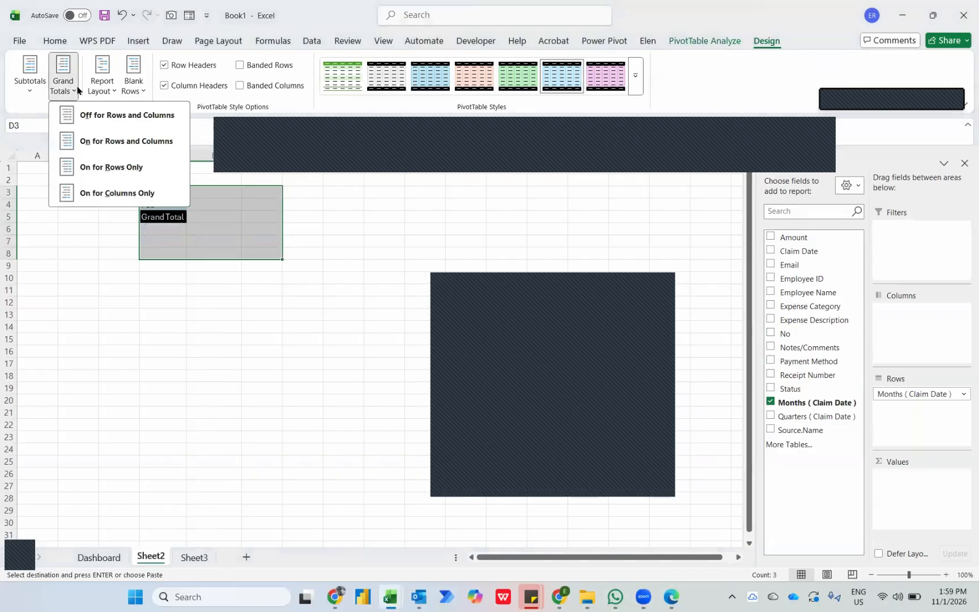
{"action": "left_click", "coordinate": [87, 115]}
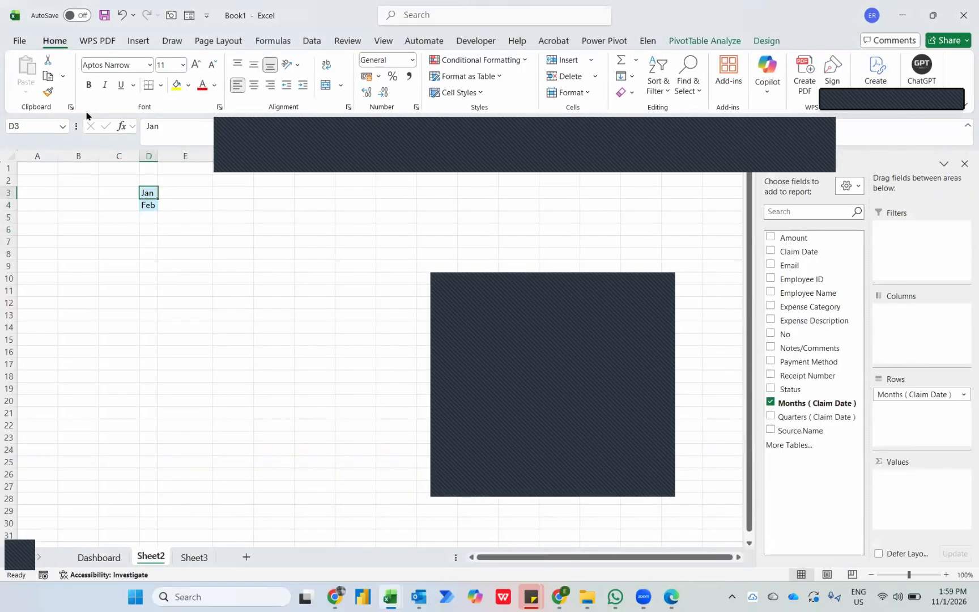
Return the latest month in Sheet2 cell F3 with the formula =INDEX(D3:D1048576,COUNTA(D3:D1048576)).
{"action": "key", "text": "Right"}
{"action": "key", "text": "Right"}
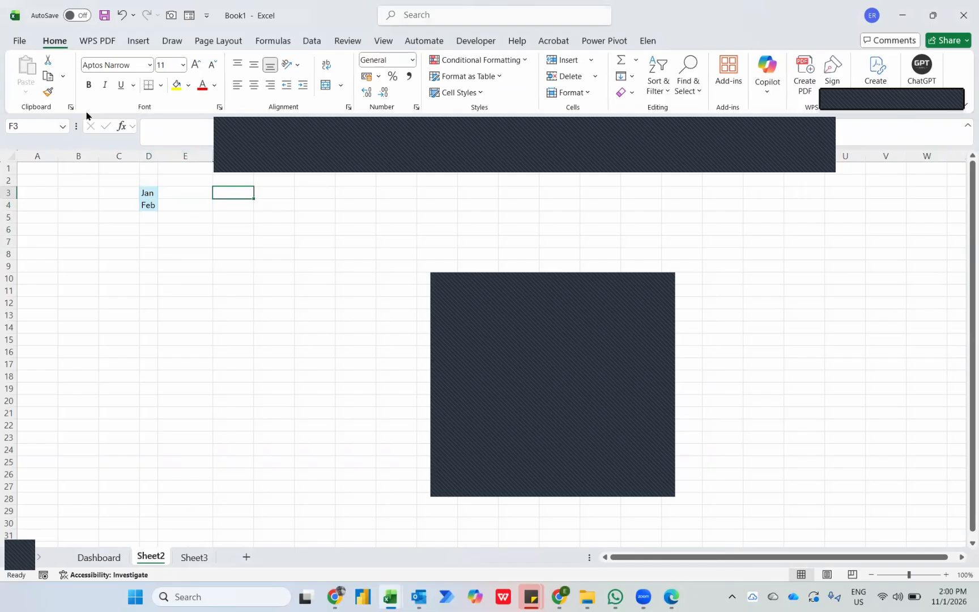
{"action": "type", "text": "=inde"}
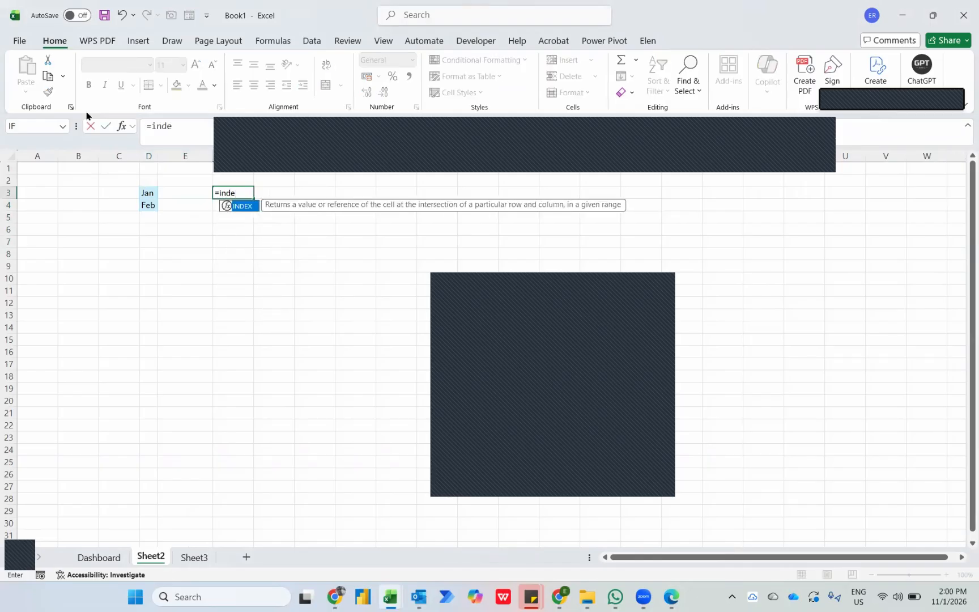
{"action": "key", "text": "Tab"}
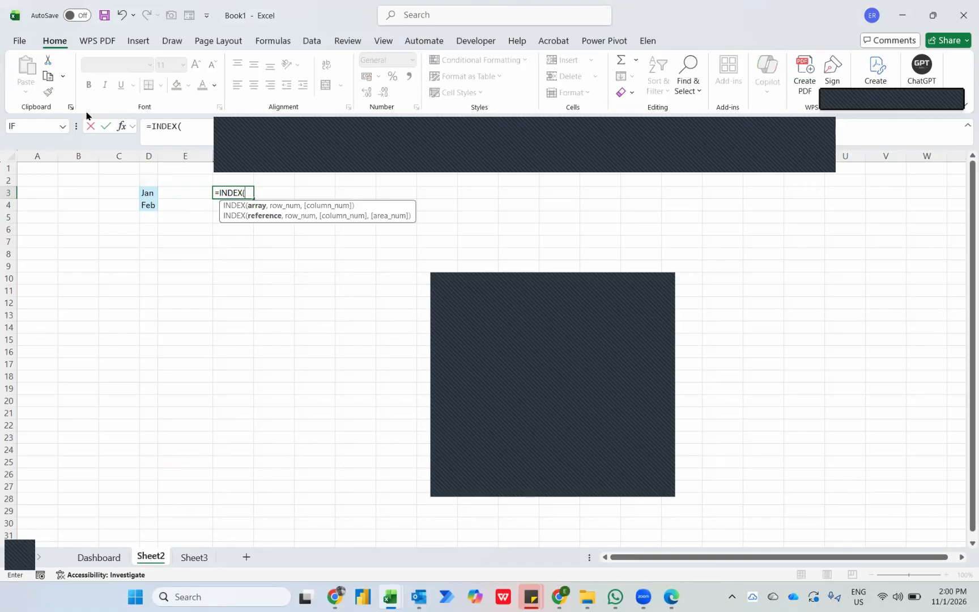
{"action": "mouse_move", "coordinate": [146, 192]}
{"action": "left_mouse_down"}
{"action": "mouse_move", "coordinate": [149, 204]}
{"action": "mouse_move", "coordinate": [148, 188]}
{"action": "left_mouse_up"}
{"action": "key", "text": "ctrl+shift+Down"}
{"action": "key", "text": "ctrl+shift+Down"}
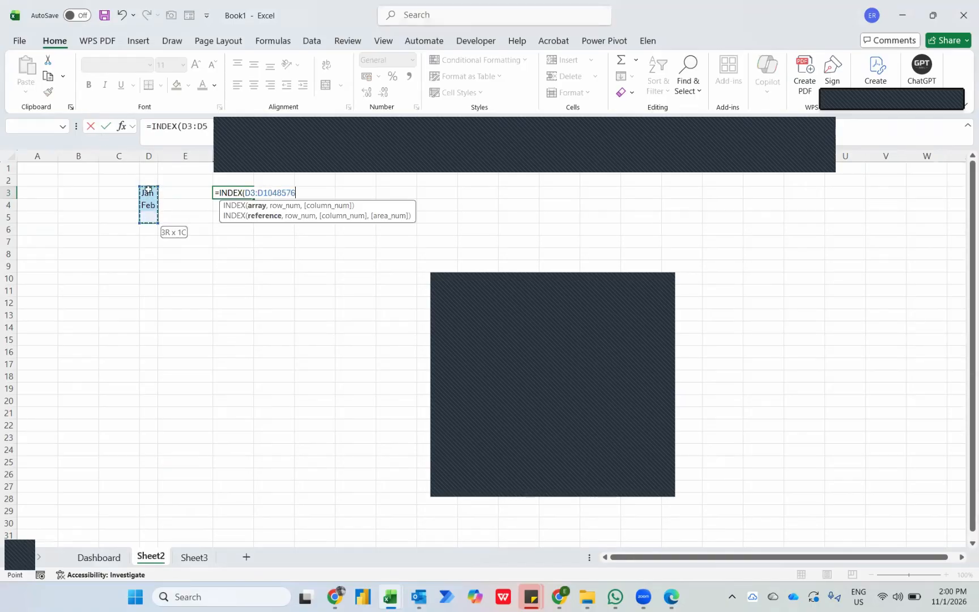
{"action": "type", "text": ",counta"}
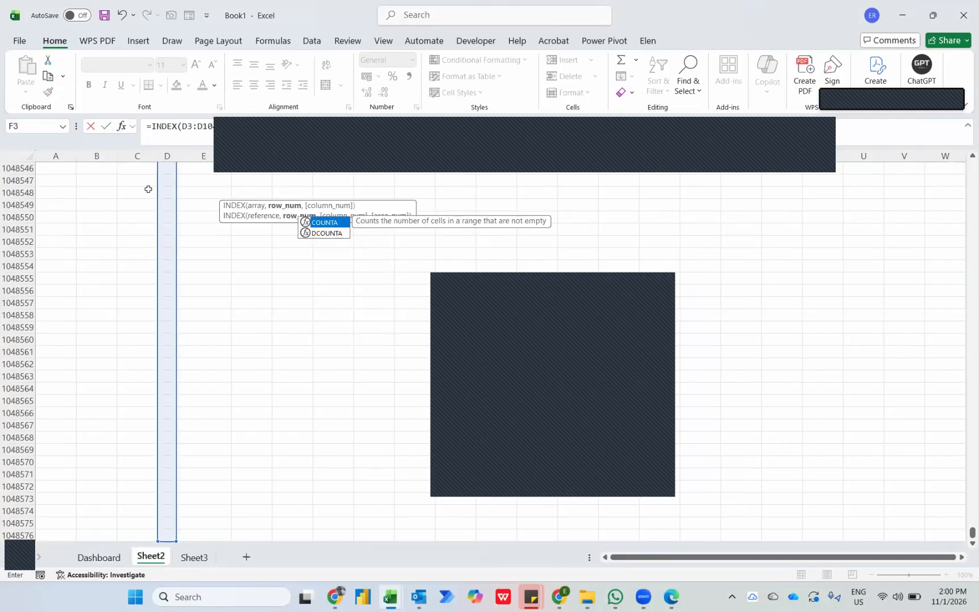
{"action": "key", "text": "Tab"}
{"action": "key", "text": "Left"}
{"action": "key", "text": "Left"}
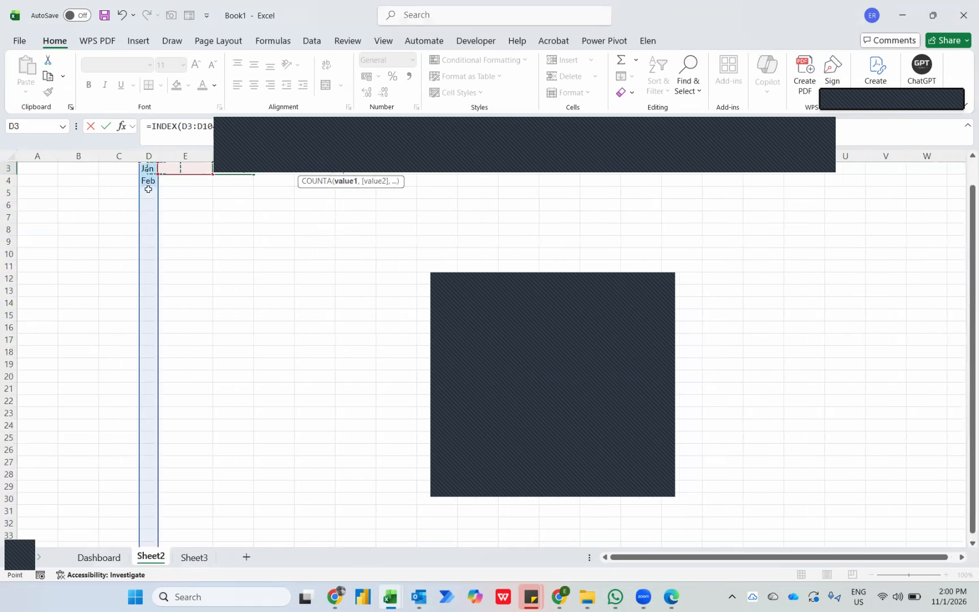
{"action": "key", "text": "ctrl+shift+Down"}
{"action": "key", "text": "ctrl+shift+Down"}
{"action": "type", "text": "))"}
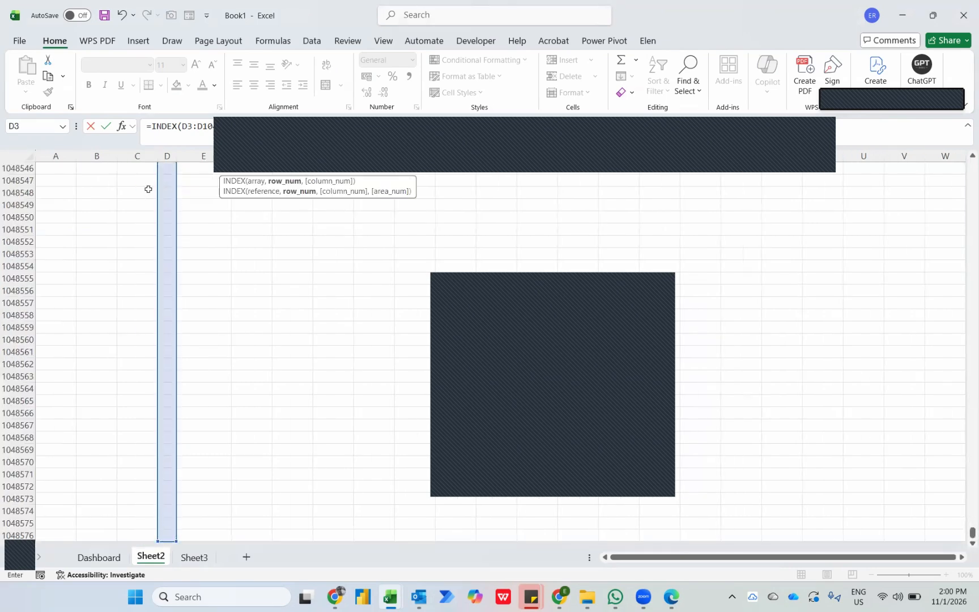
{"action": "key", "text": "Return"}
{"action": "key", "text": "Up"}
{"action": "key", "text": "Up"}
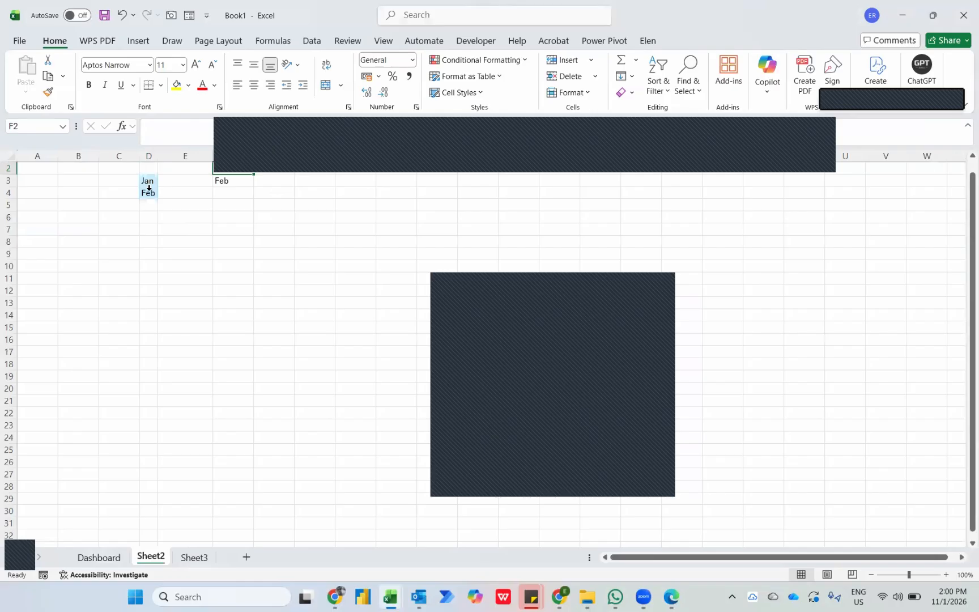
{"action": "key", "text": "Down"}
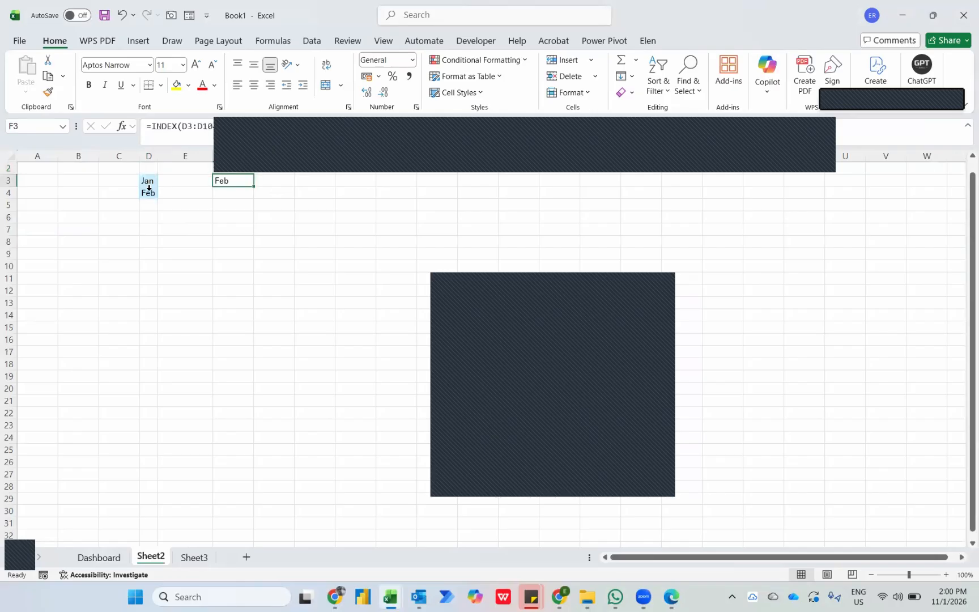
Insert a blank row at row 3 of the Dashboard sheet, above the PivotTable captions.
{"action": "left_click", "coordinate": [91, 557]}
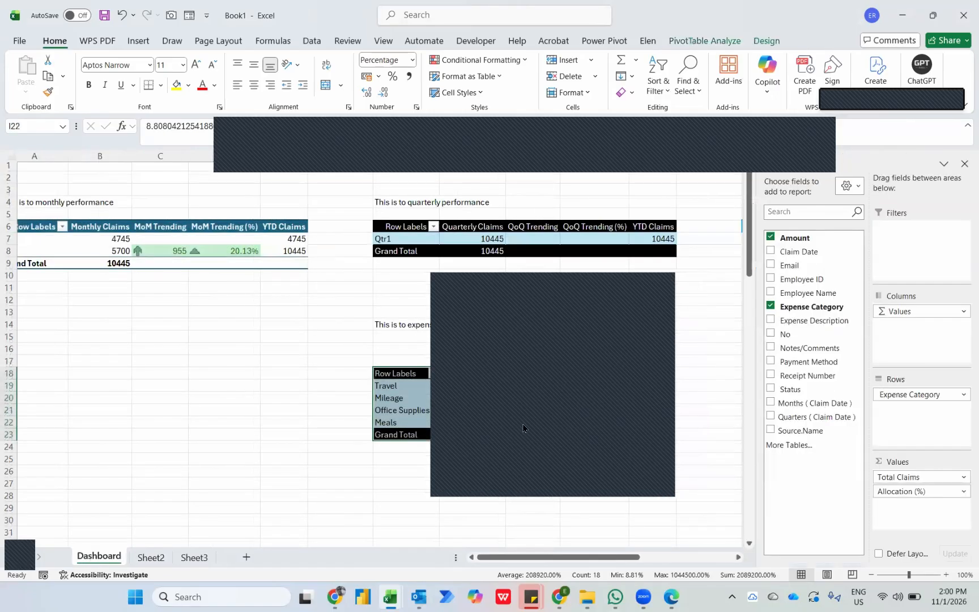
{"action": "left_click", "coordinate": [259, 194]}
{"action": "key", "text": "shift+space"}
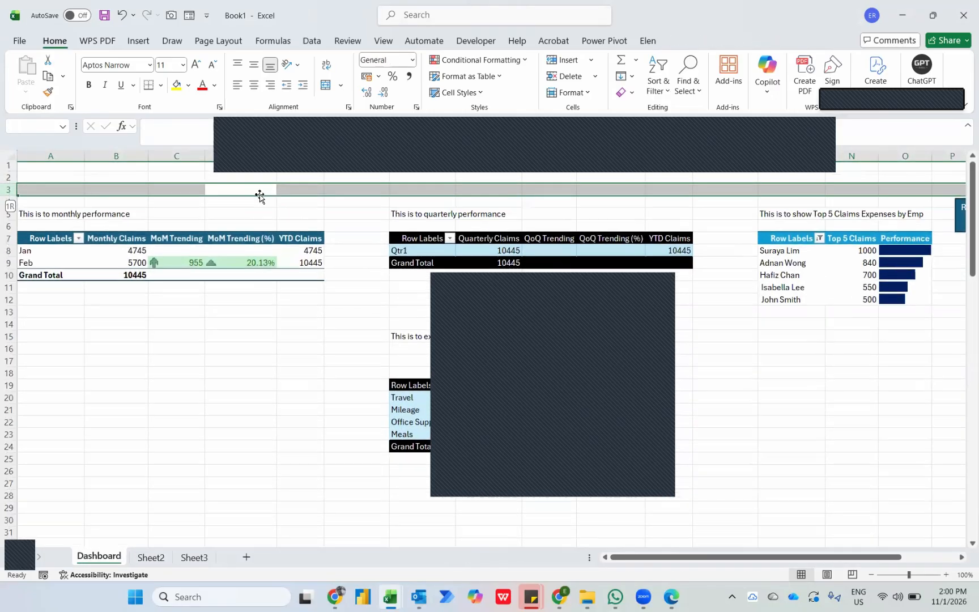
{"action": "key", "text": "ctrl+shift+plus"}
Merge and centre the range A1:O3 above the PivotTables on the Dashboard sheet.
{"action": "key", "text": "Right"}
{"action": "key", "text": "Right"}
{"action": "key", "text": "Right"}
{"action": "key", "text": "Right"}
{"action": "key", "text": "Right"}
{"action": "key", "text": "Right"}
{"action": "key", "text": "Right"}
{"action": "key", "text": "Right"}
{"action": "key", "text": "Right"}
{"action": "key", "text": "Right"}
{"action": "key", "text": "Right"}
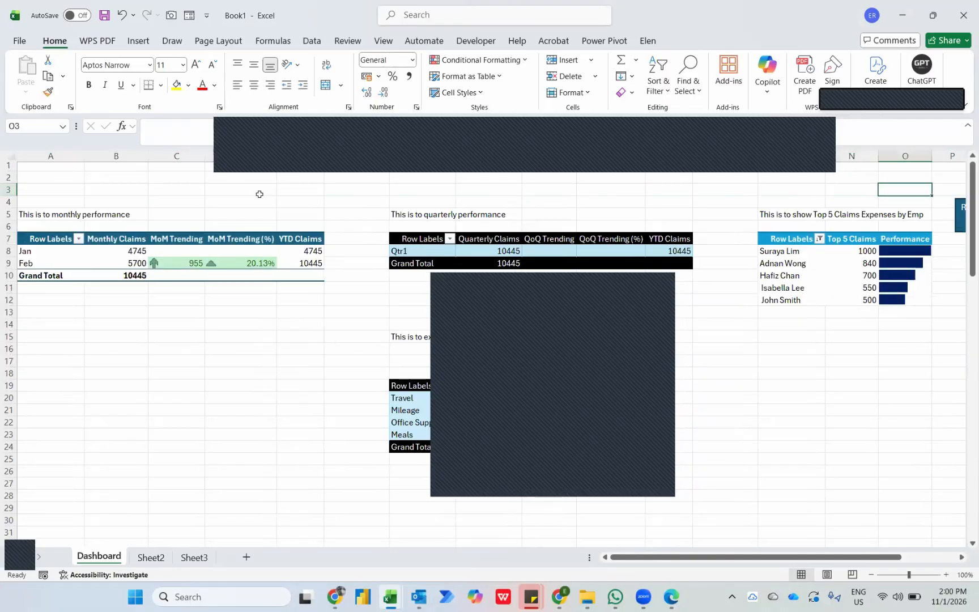
{"action": "key", "text": "ctrl+shift+Home"}
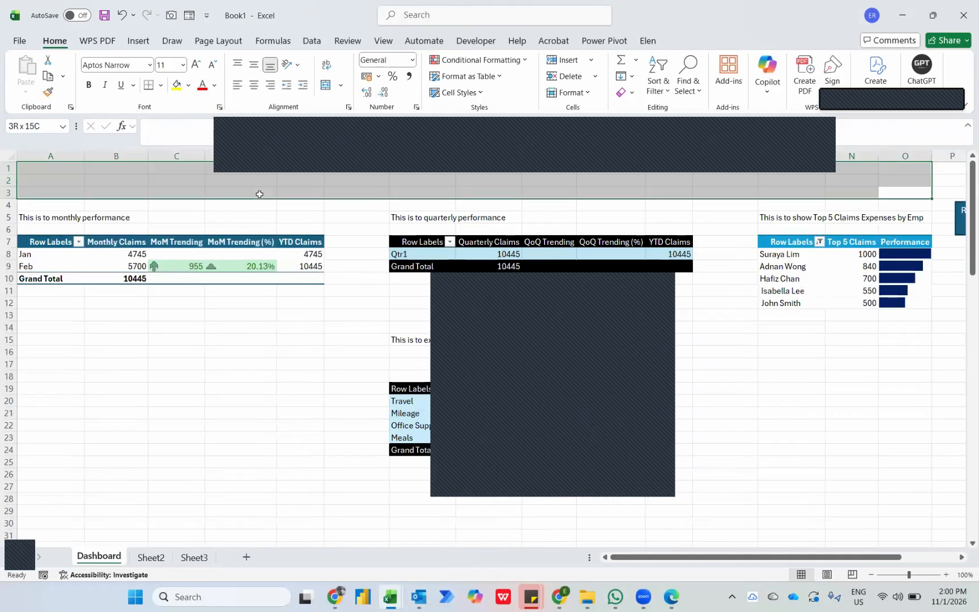
{"action": "left_click", "coordinate": [327, 85]}
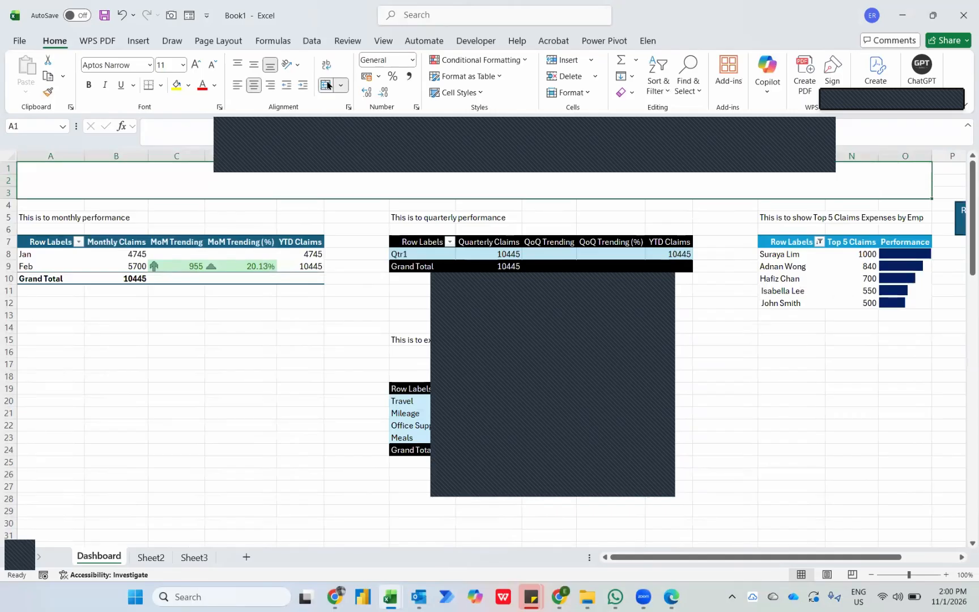
Enter a title formula in the merged A1 cell that joins "Claims Report as of ", Sheet2 cell F3 and " FY2023".
{"action": "type", "text": "="}
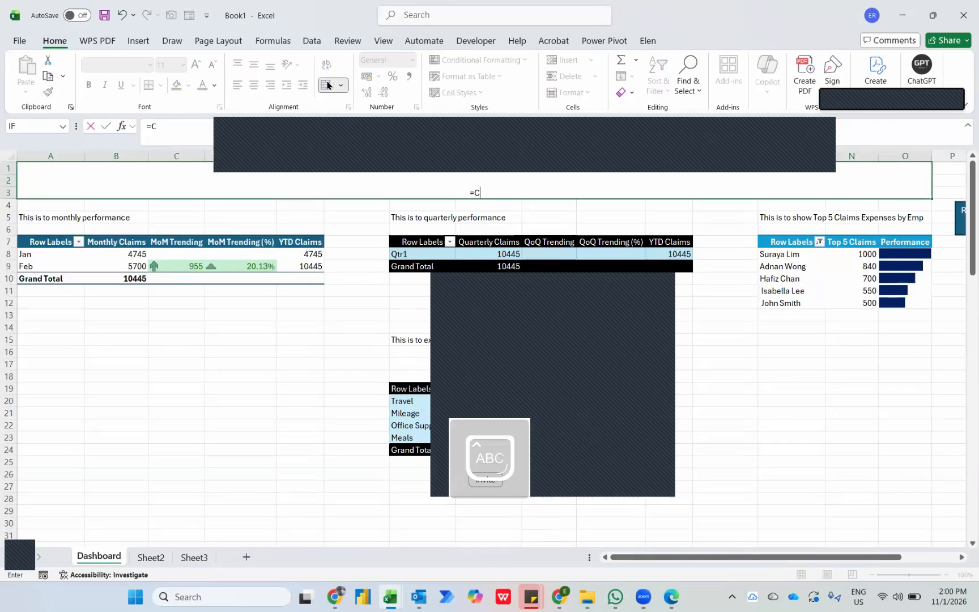
{"action": "type", "text": "Claims"}
{"action": "key", "text": "BackSpace"}
{"action": "key", "text": "BackSpace"}
{"action": "key", "text": "BackSpace"}
{"action": "key", "text": "BackSpace"}
{"action": "key", "text": "BackSpace"}
{"action": "key", "text": "BackSpace"}
{"action": "type", "text": "\"Claims Report as of"}
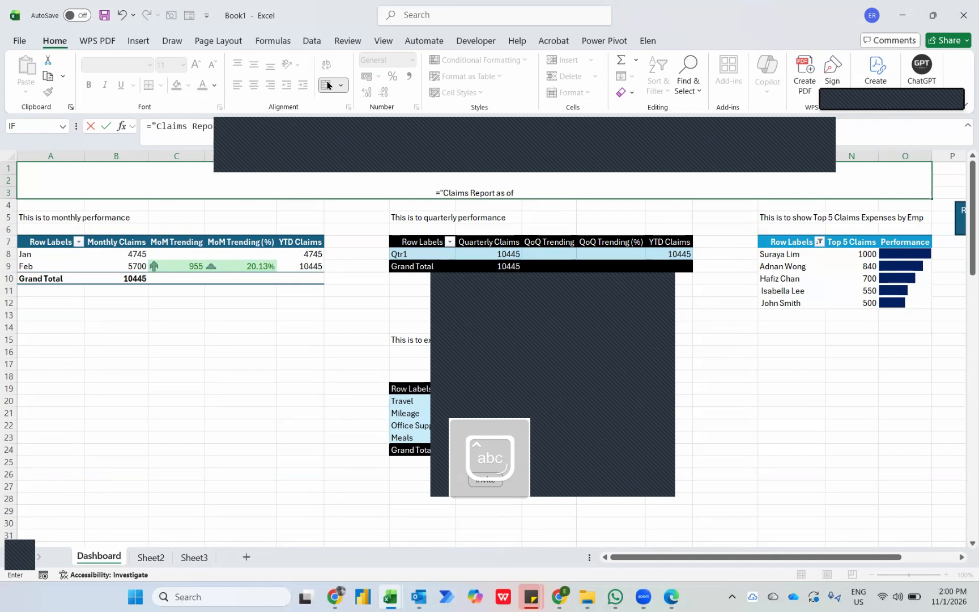
{"action": "type", "text": " \"&"}
{"action": "key", "text": "ctrl+Page_Down"}
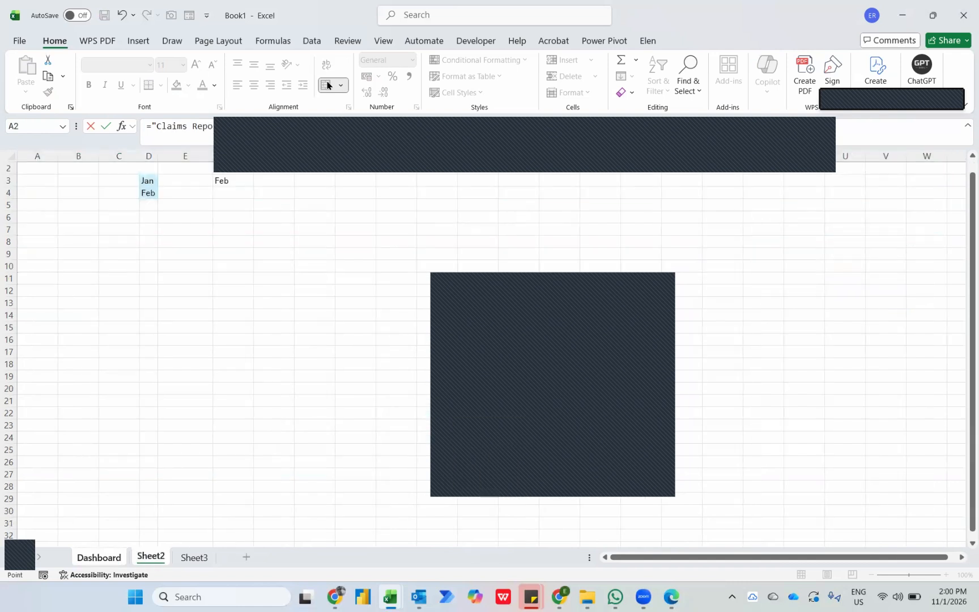
{"action": "left_click", "coordinate": [217, 180]}
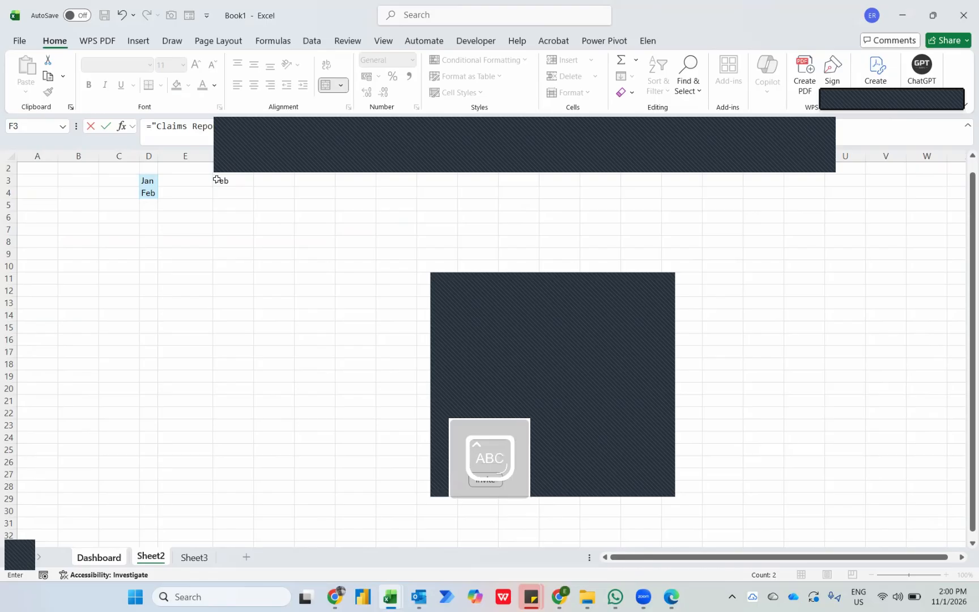
{"action": "key", "text": "Return"}
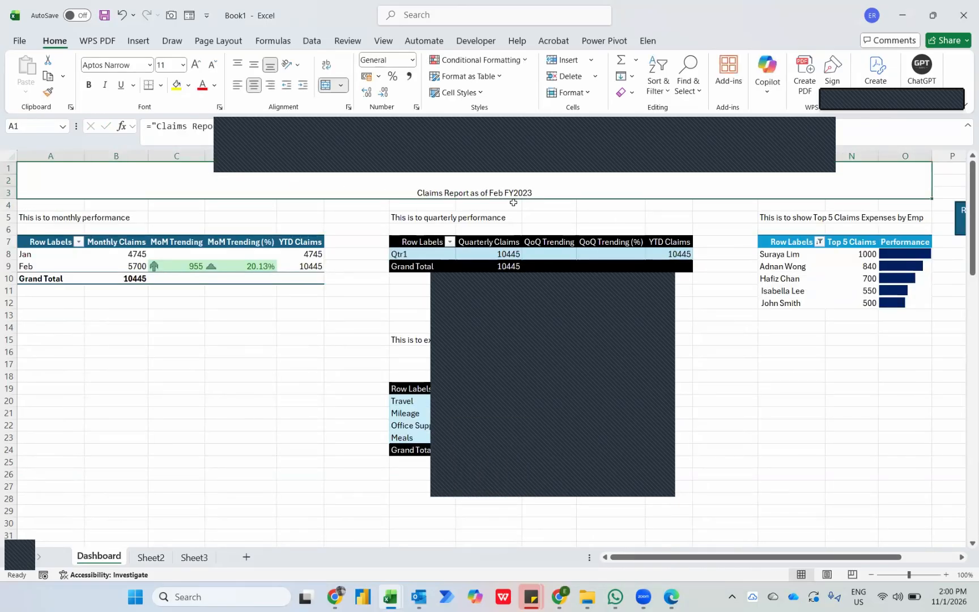
Middle-align the Dashboard title vertically and make it bold at font size 30.
{"action": "left_click", "coordinate": [258, 64]}
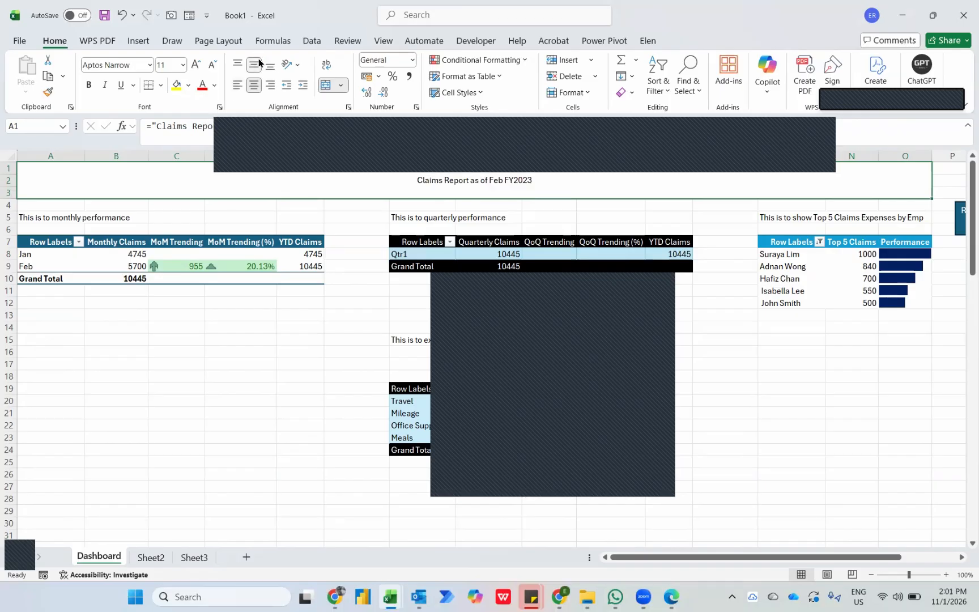
{"action": "left_click", "coordinate": [168, 67]}
{"action": "key", "text": "Return"}
{"action": "key", "text": "ctrl+b"}
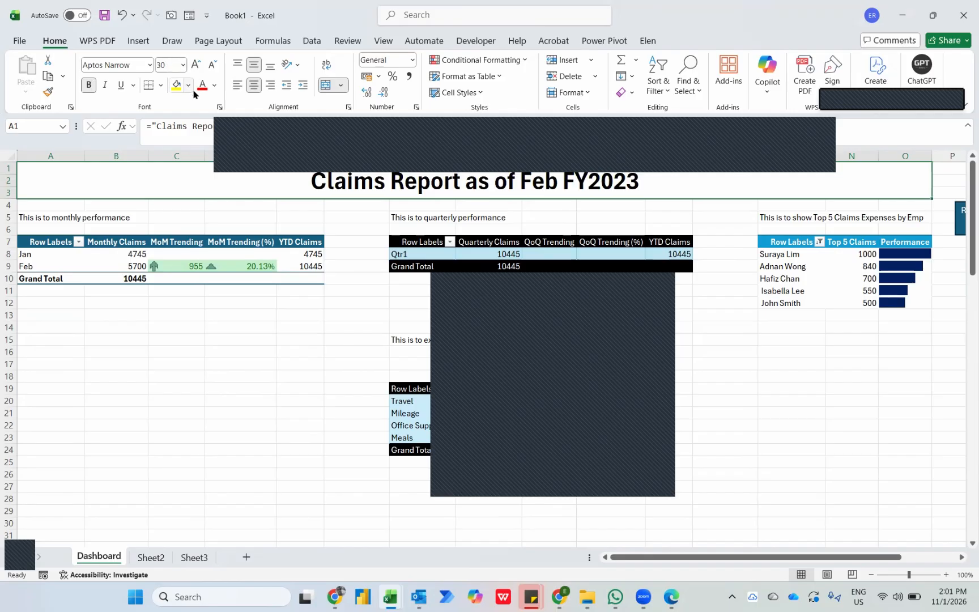
Fill the merged Dashboard title cell with standard dark blue and set its text colour to white.
{"action": "left_click", "coordinate": [188, 84]}
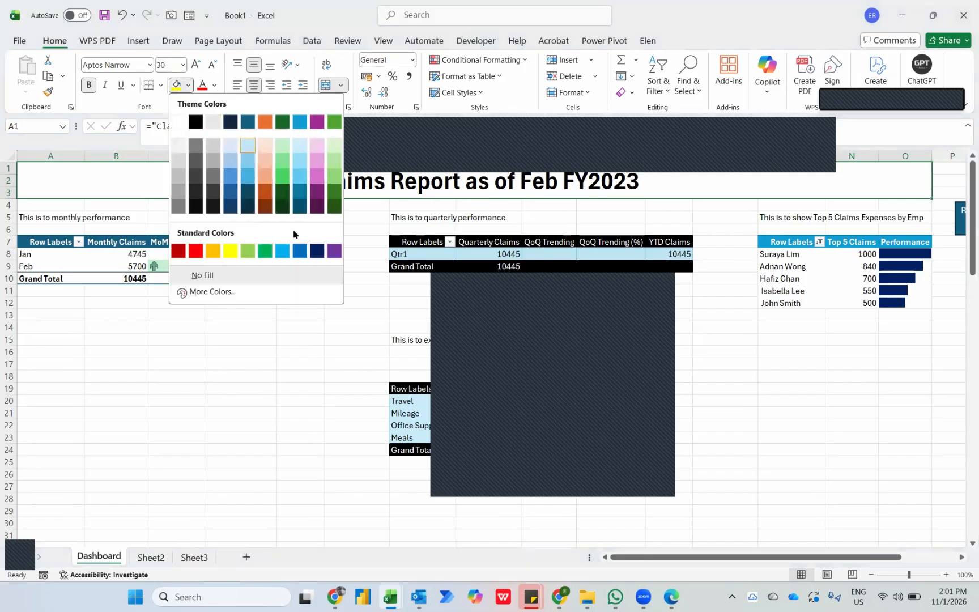
{"action": "left_click", "coordinate": [317, 251]}
{"action": "left_click", "coordinate": [214, 85]}
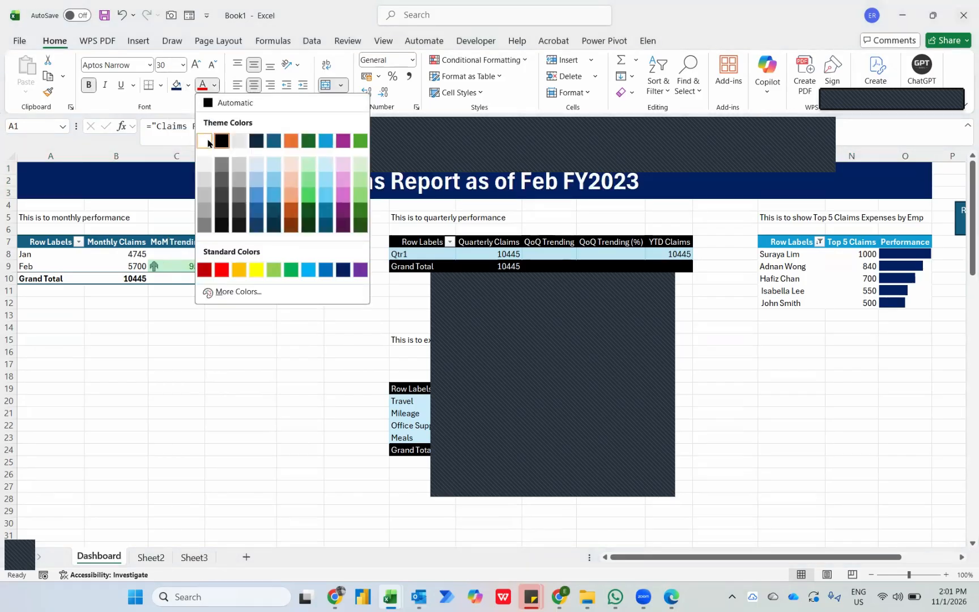
{"action": "left_click", "coordinate": [205, 141]}
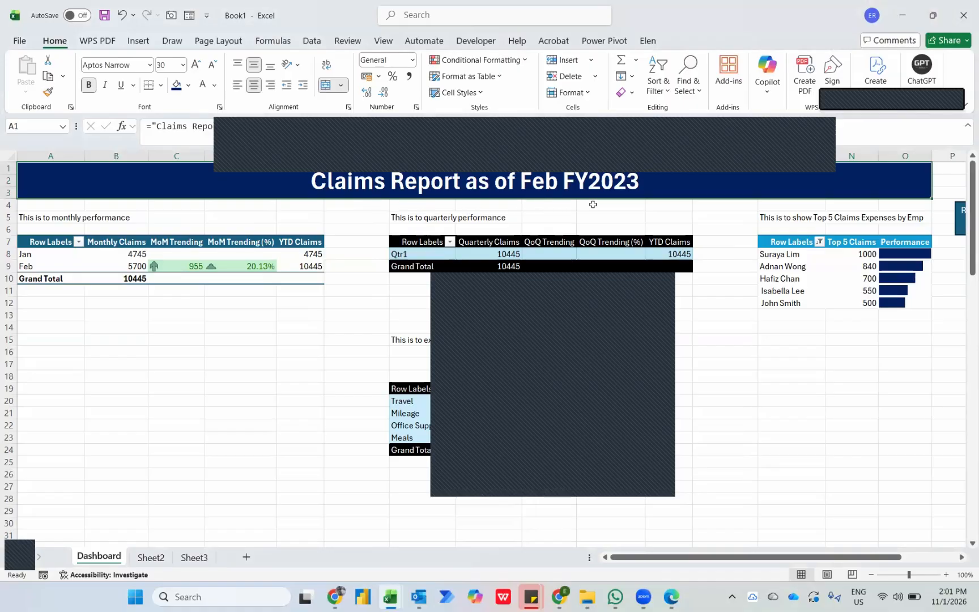
In File Explorer, move the remaining monthly workbooks through 008 - August 2023 into the Claims Report folder, and refresh the Dashboard in Excel.
{"action": "key", "text": "alt+Tab"}
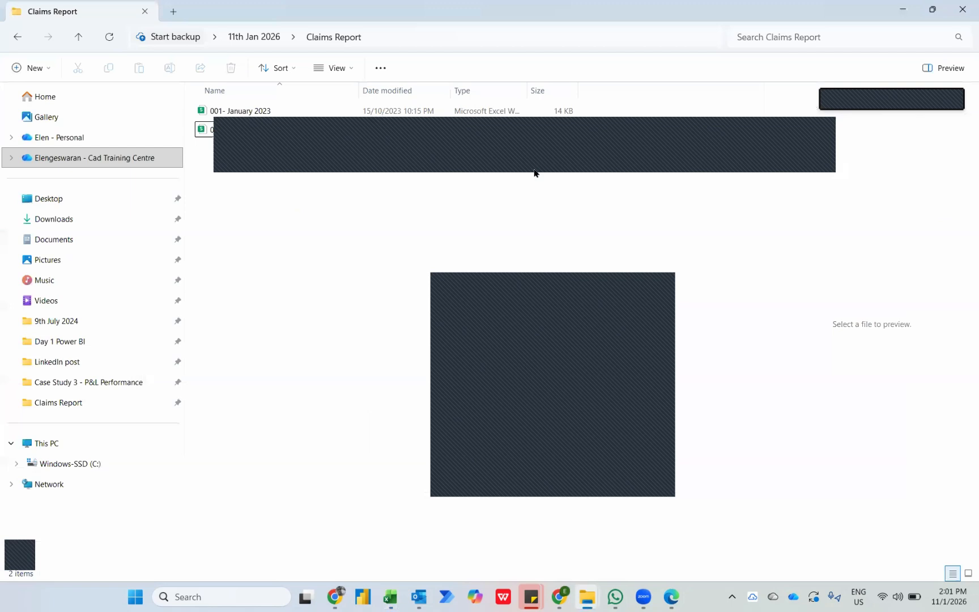
{"action": "left_click", "coordinate": [254, 36]}
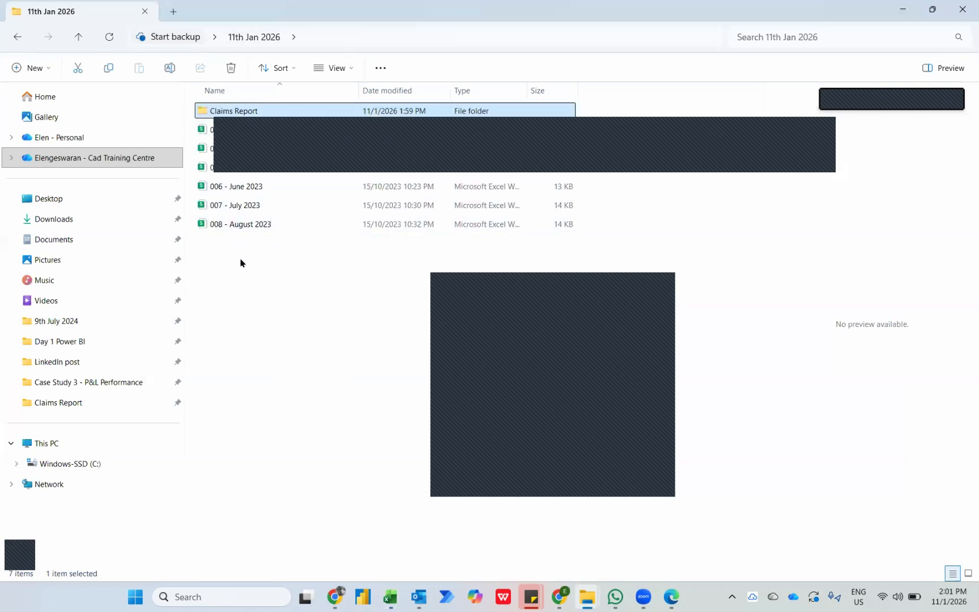
{"action": "left_click_drag", "start_coordinate": [240, 259], "coordinate": [234, 114]}
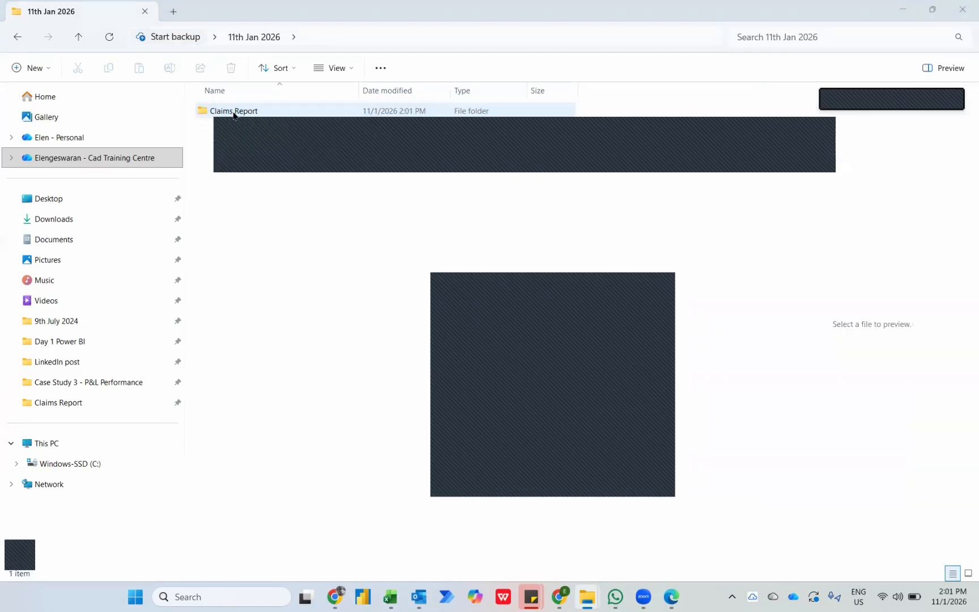
{"action": "key", "text": "alt+Tab"}
{"action": "scroll", "coordinate": [866, 314], "scroll_direction": "right", "scroll_amount": 1}
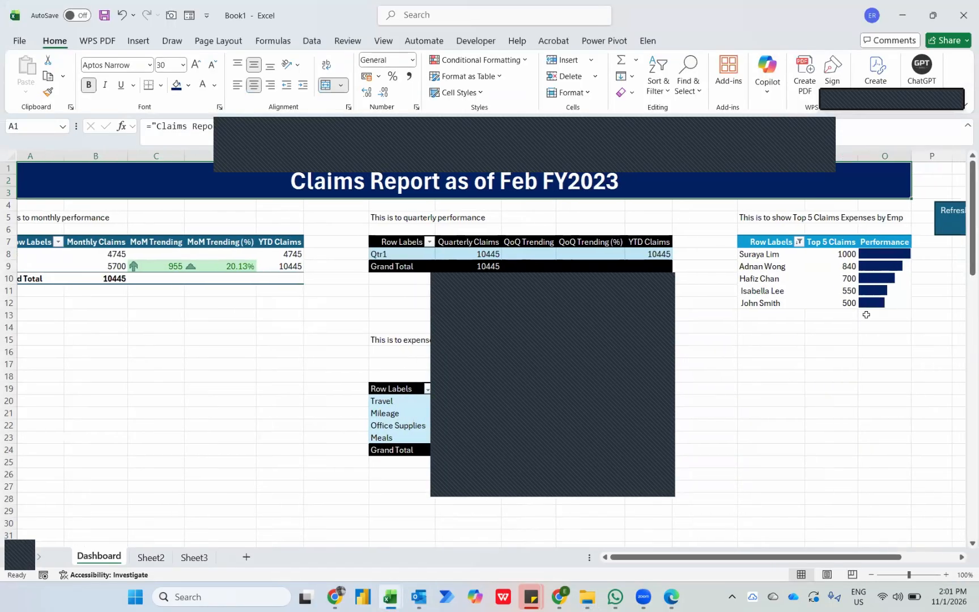
{"action": "left_click", "coordinate": [951, 225]}
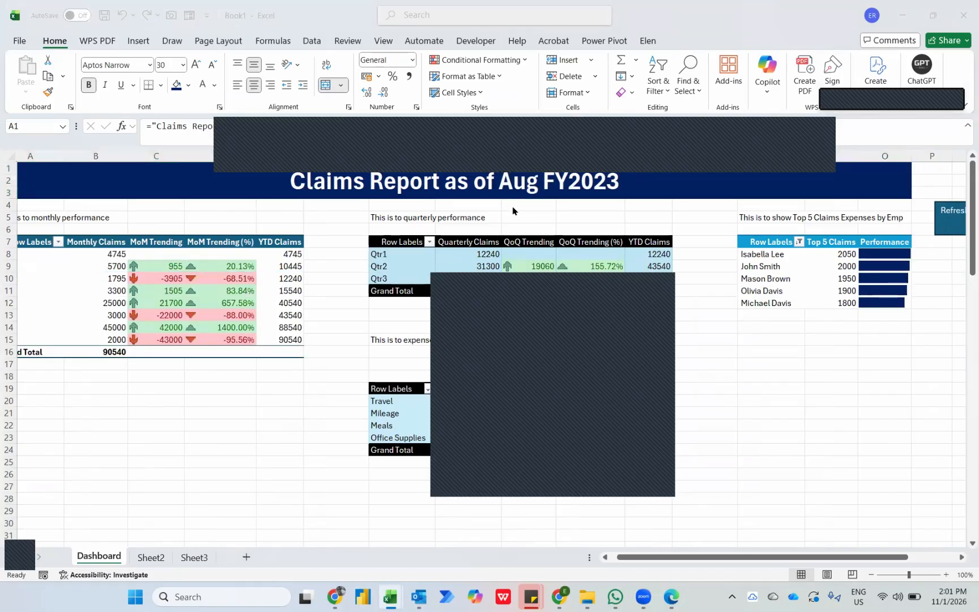
In File Explorer, move the April to August workbooks from Claims Report back to the 11th Jan 2026 folder, and refresh the Dashboard in Excel.
{"action": "key", "text": "alt+Tab"}
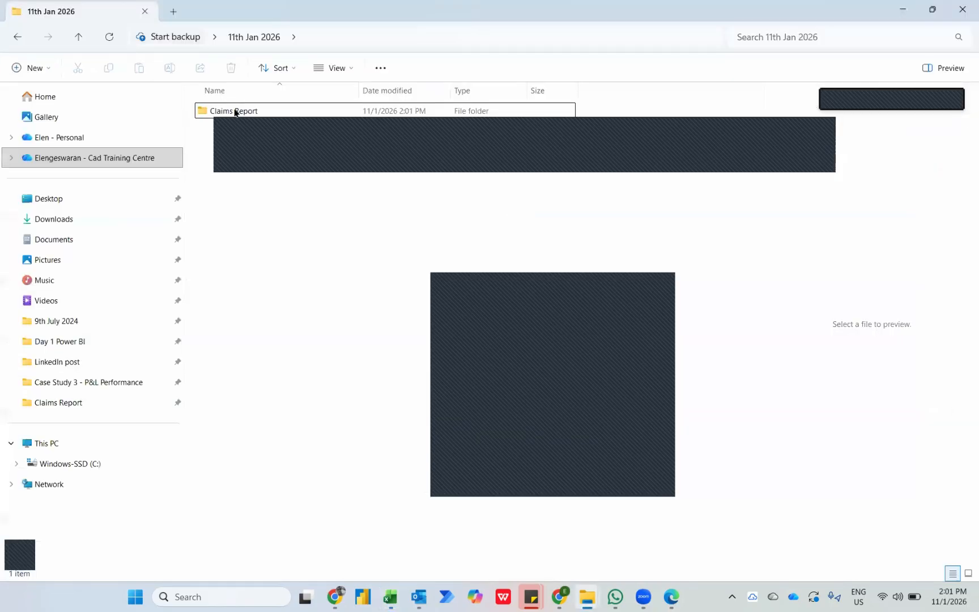
{"action": "double_click", "coordinate": [235, 112]}
{"action": "left_click_drag", "start_coordinate": [259, 293], "coordinate": [250, 41]}
{"action": "key", "text": "alt+Tab"}
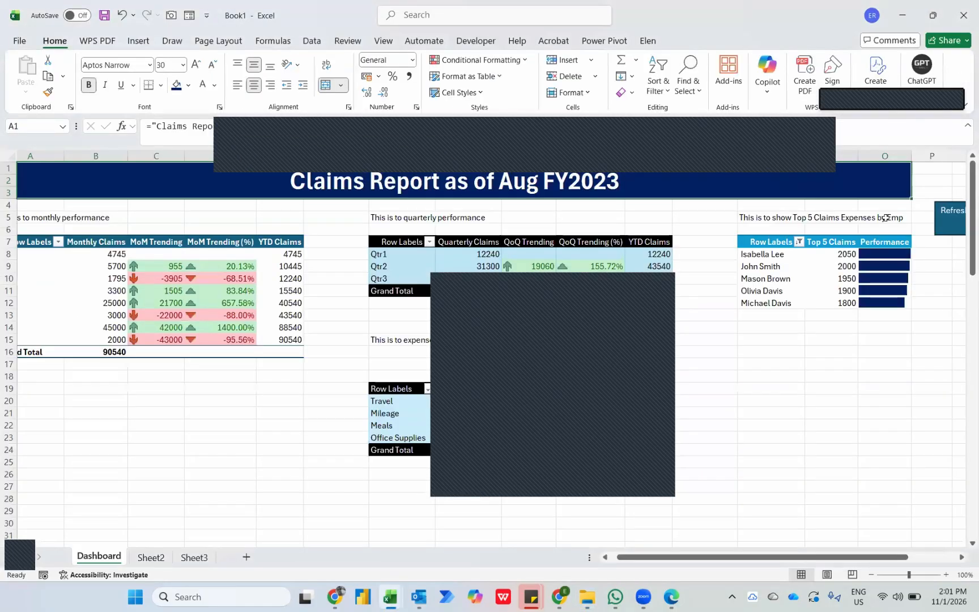
{"action": "left_click", "coordinate": [946, 220]}
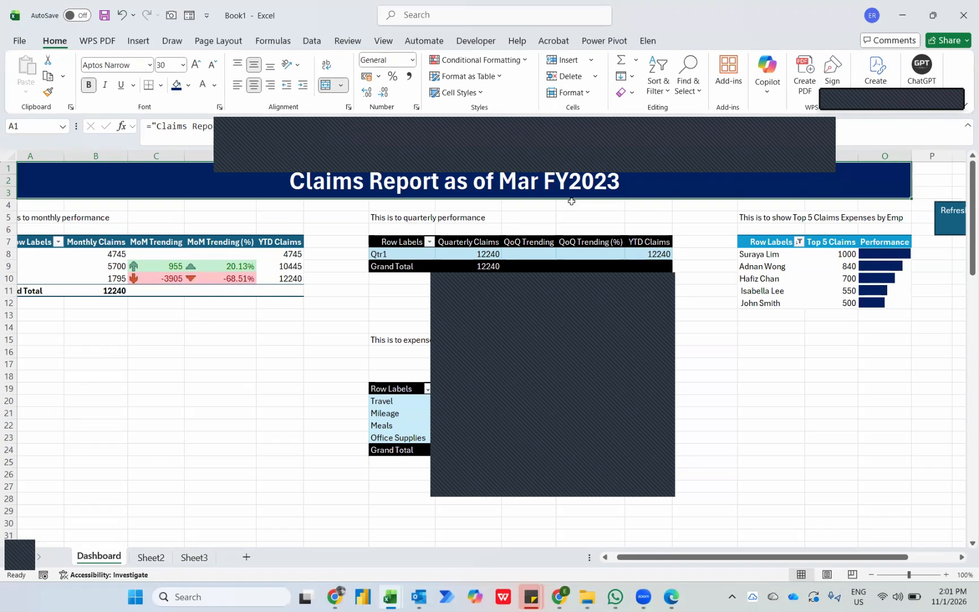
Make the whole of row 7, which holds the Dashboard PivotTable headers, bold.
{"action": "scroll", "coordinate": [311, 356], "scroll_direction": "left", "scroll_amount": 2}
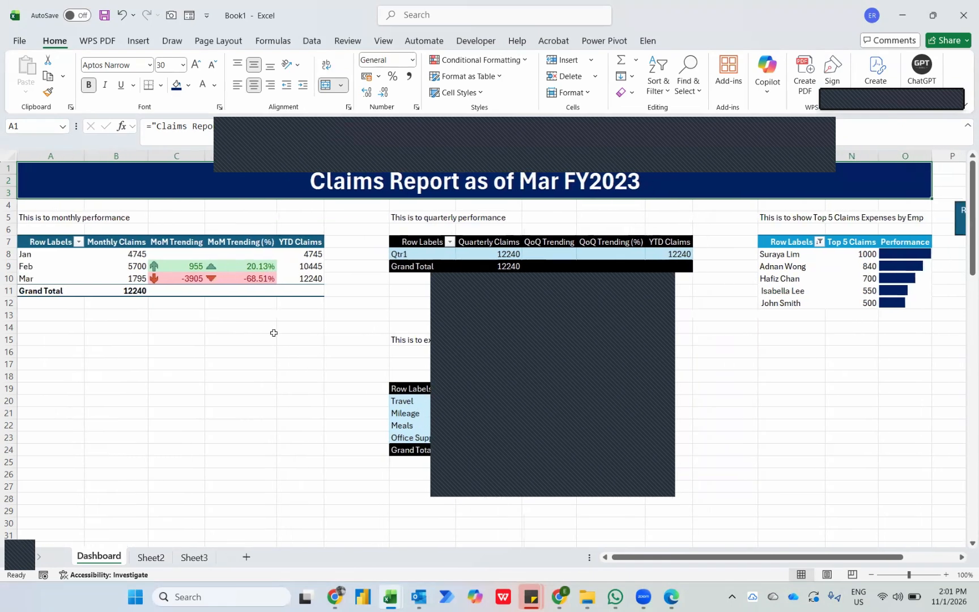
{"action": "left_click", "coordinate": [56, 242]}
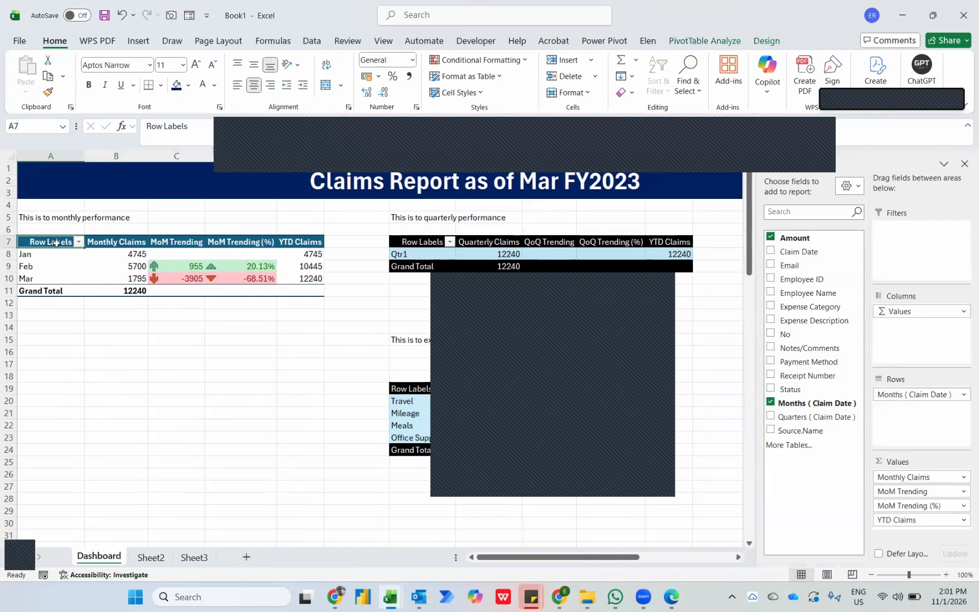
{"action": "key", "text": "shift+space"}
{"action": "key", "text": "ctrl+b"}
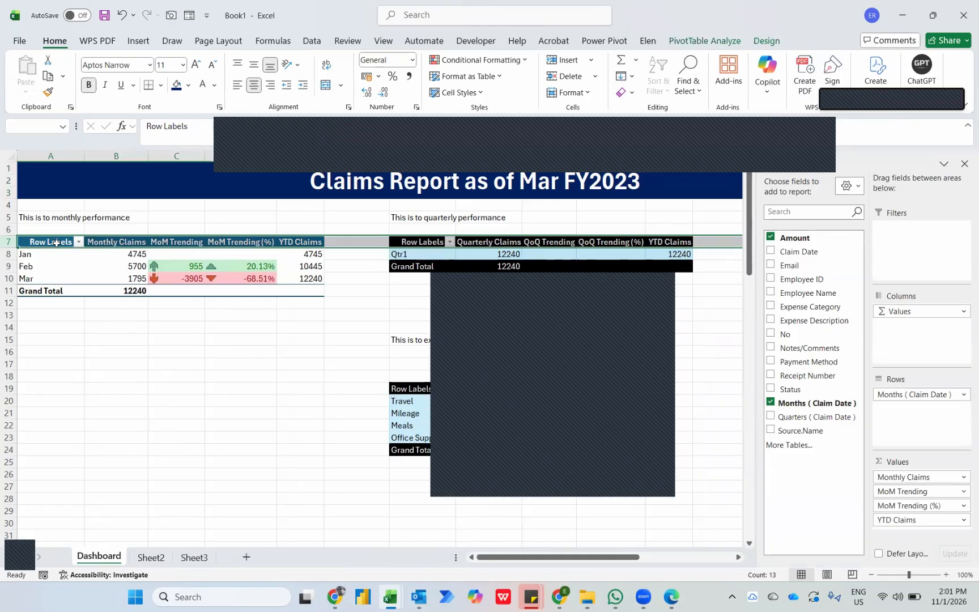
{"action": "key", "text": "shift+BackSpace"}
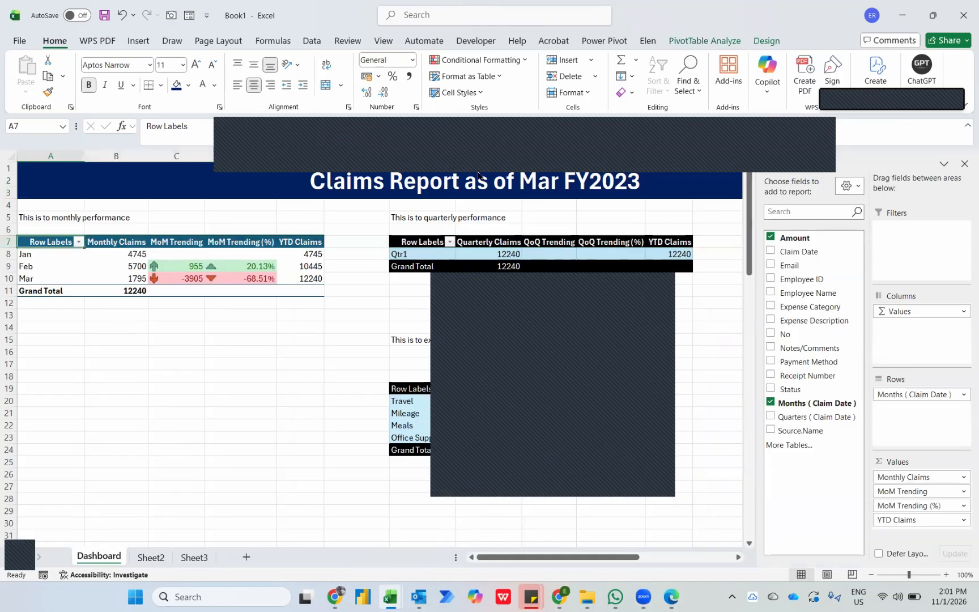
Hide the field headers of the monthly, quarterly, Top 5 Claims and expenses category PivotTables on the Dashboard.
{"action": "left_click", "coordinate": [693, 44]}
{"action": "left_click", "coordinate": [906, 69]}
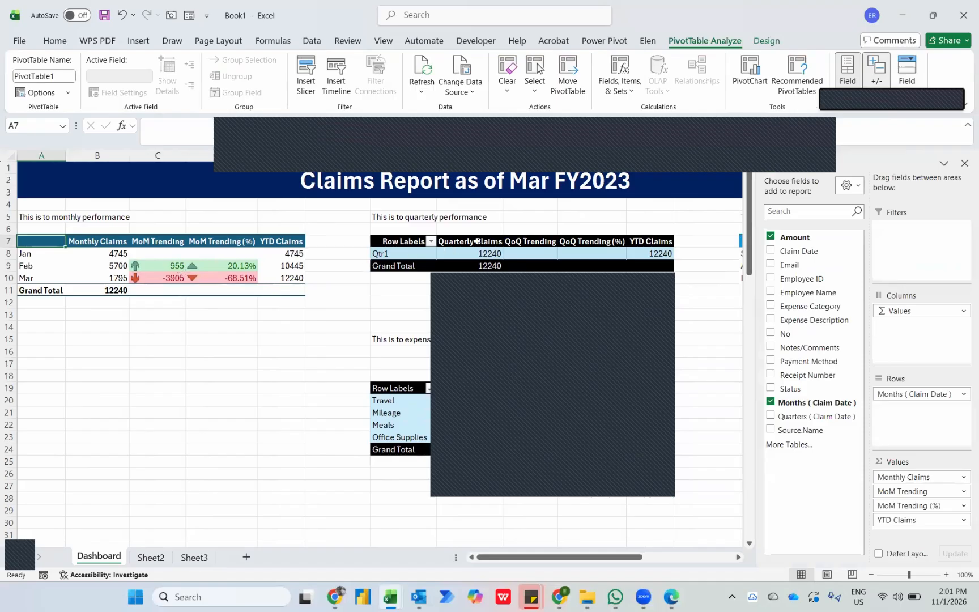
{"action": "left_click", "coordinate": [400, 239]}
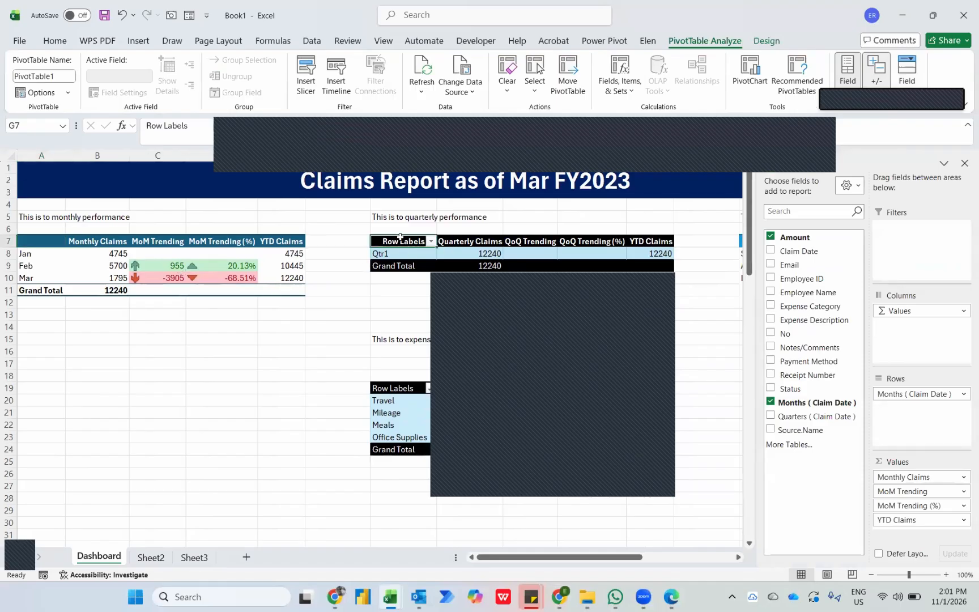
{"action": "left_click", "coordinate": [907, 69]}
{"action": "scroll", "coordinate": [695, 242], "scroll_direction": "right", "scroll_amount": 2}
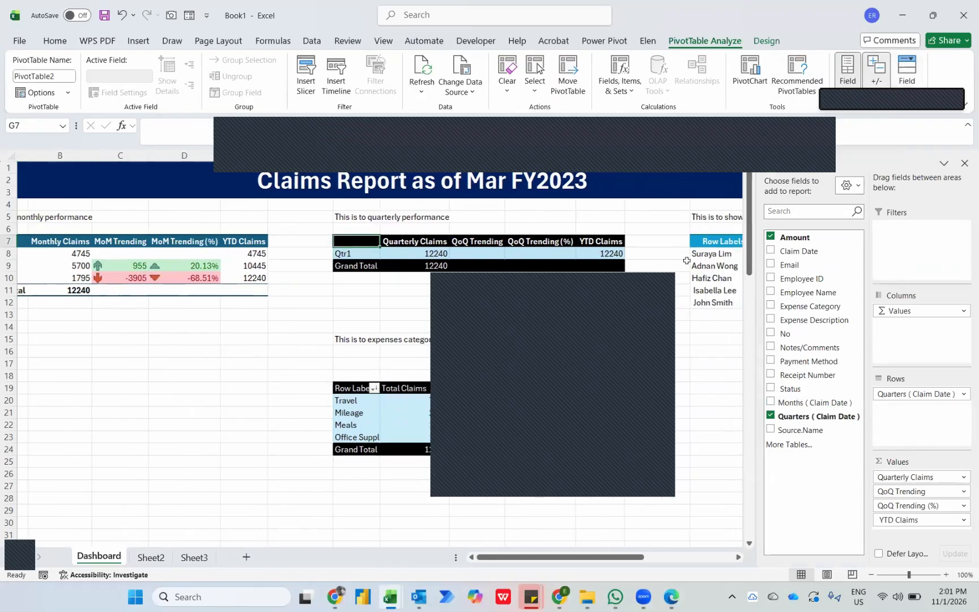
{"action": "left_click", "coordinate": [694, 242]}
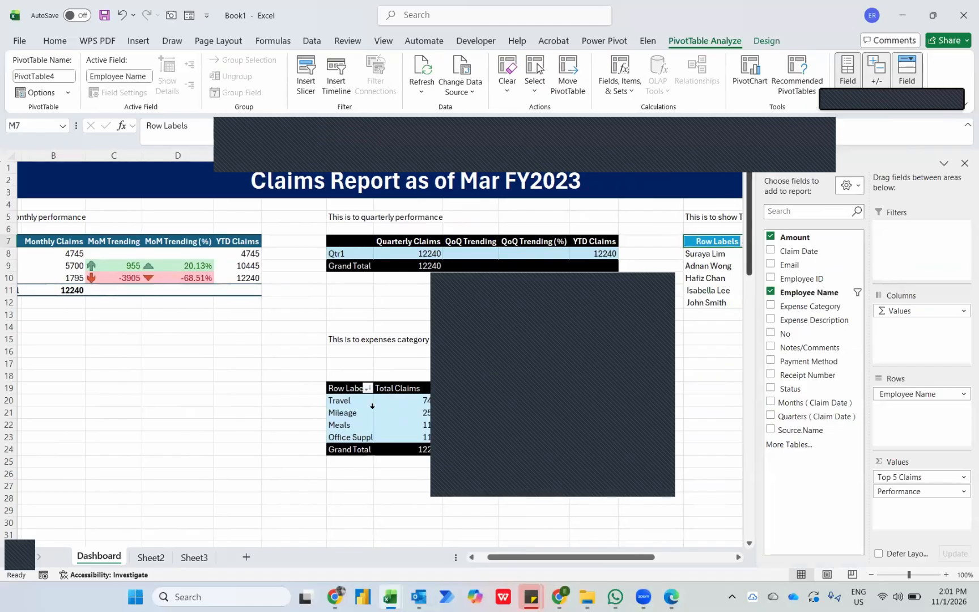
{"action": "left_click", "coordinate": [347, 388]}
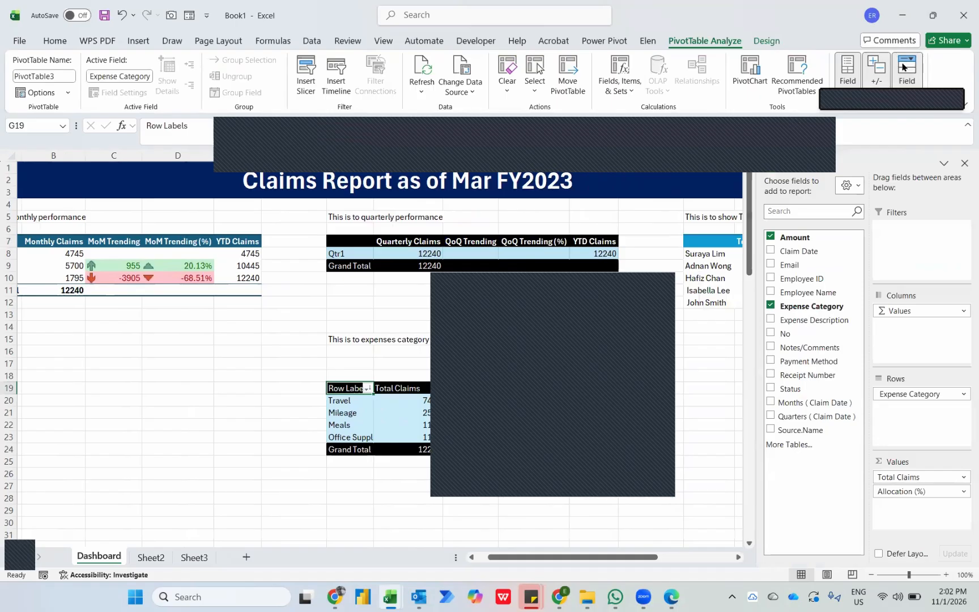
Move the Refresh shape up beside the title banner and centre its text both vertically and horizontally.
{"action": "scroll", "coordinate": [298, 327], "scroll_direction": "right", "scroll_amount": 5}
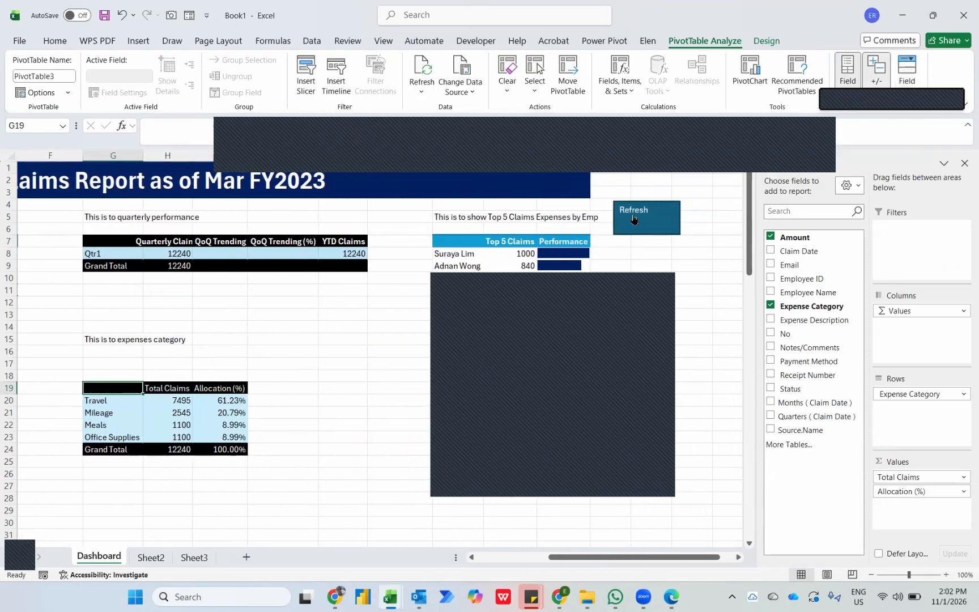
{"action": "right_click", "coordinate": [617, 205]}
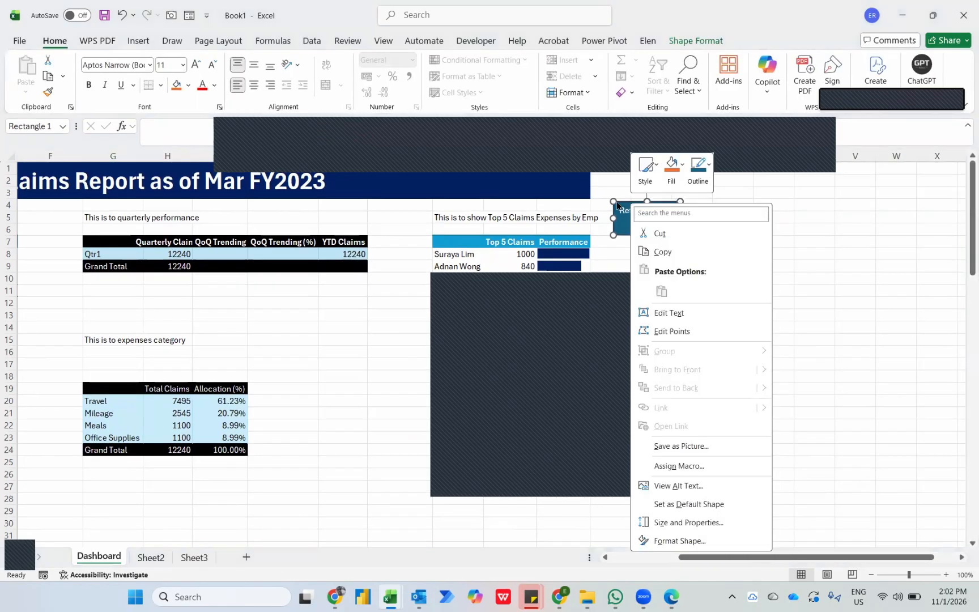
{"action": "left_click_drag", "start_coordinate": [618, 205], "coordinate": [615, 171]}
{"action": "left_click", "coordinate": [254, 66]}
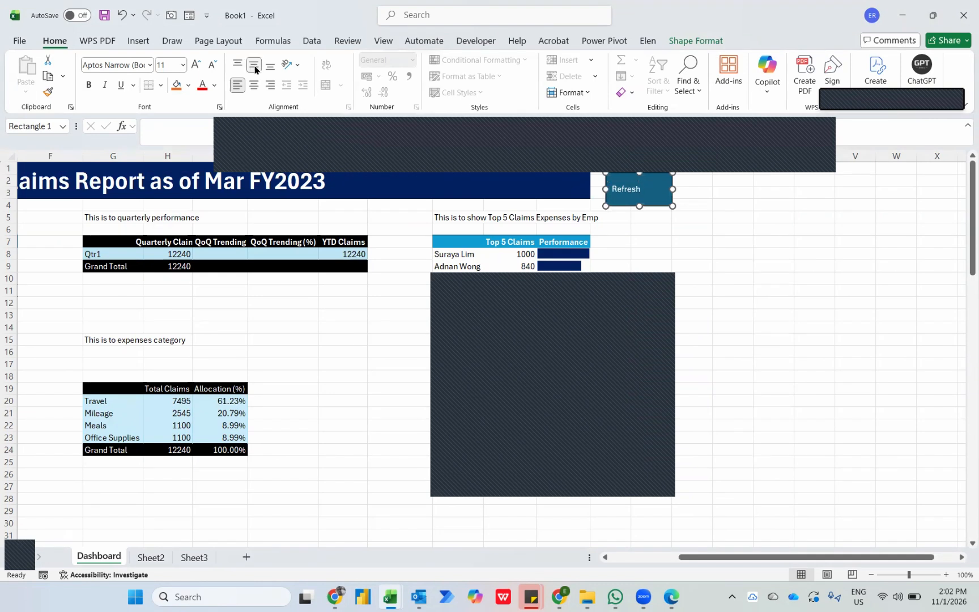
{"action": "left_click", "coordinate": [254, 86]}
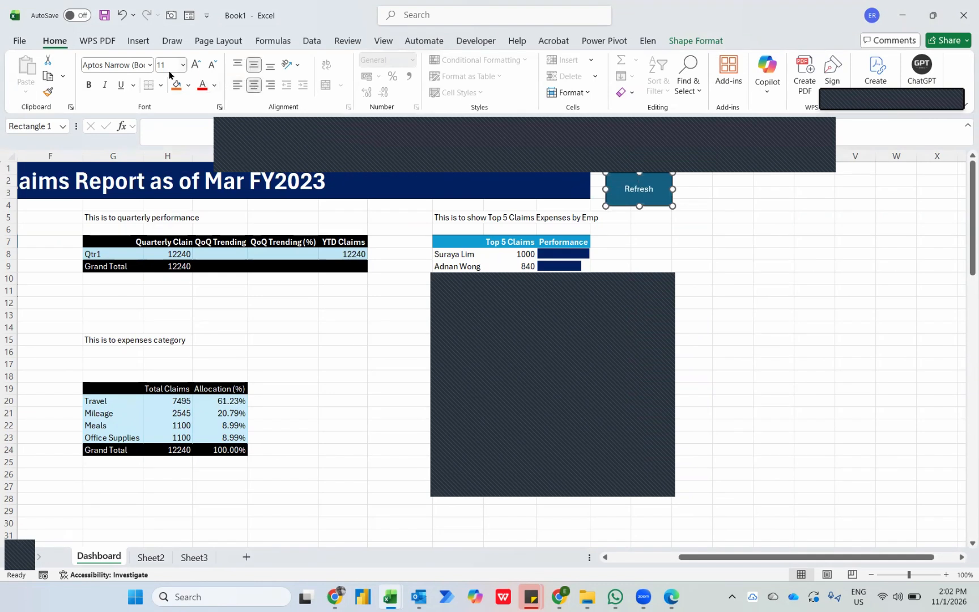
Set the Refresh shape's text to bold size 16 and reduce the shape's height to fit beside the title banner.
{"action": "left_click", "coordinate": [195, 66]}
{"action": "left_click", "coordinate": [196, 65]}
{"action": "left_click", "coordinate": [195, 65]}
{"action": "key", "text": "ctrl+b"}
{"action": "left_click_drag", "start_coordinate": [639, 206], "coordinate": [658, 168]}
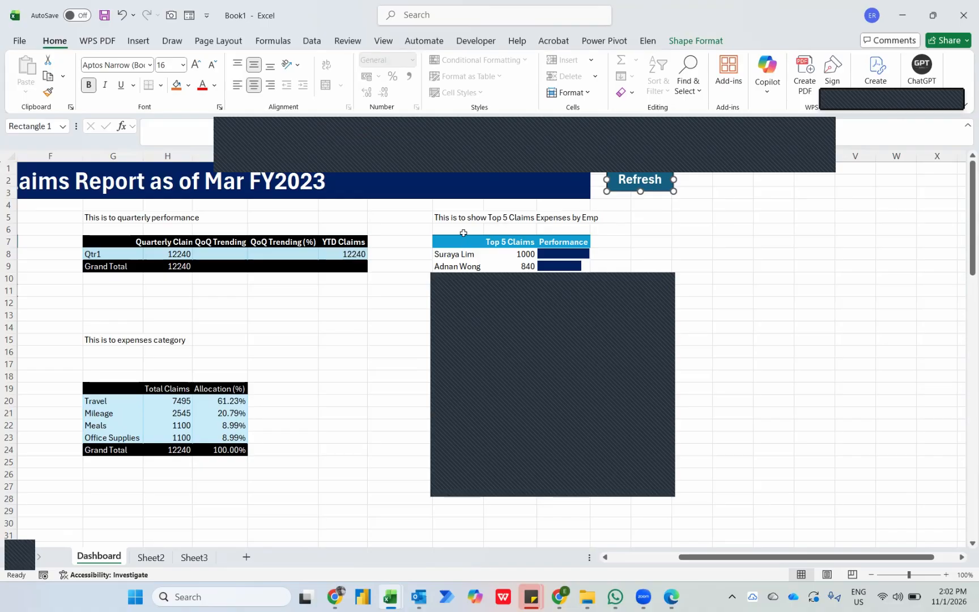
Delete row 5 with the PivotTable descriptions and the blank row directly beneath it on the Dashboard.
{"action": "scroll", "coordinate": [94, 302], "scroll_direction": "left", "scroll_amount": 3}
{"action": "scroll", "coordinate": [94, 301], "scroll_direction": "left", "scroll_amount": 2}
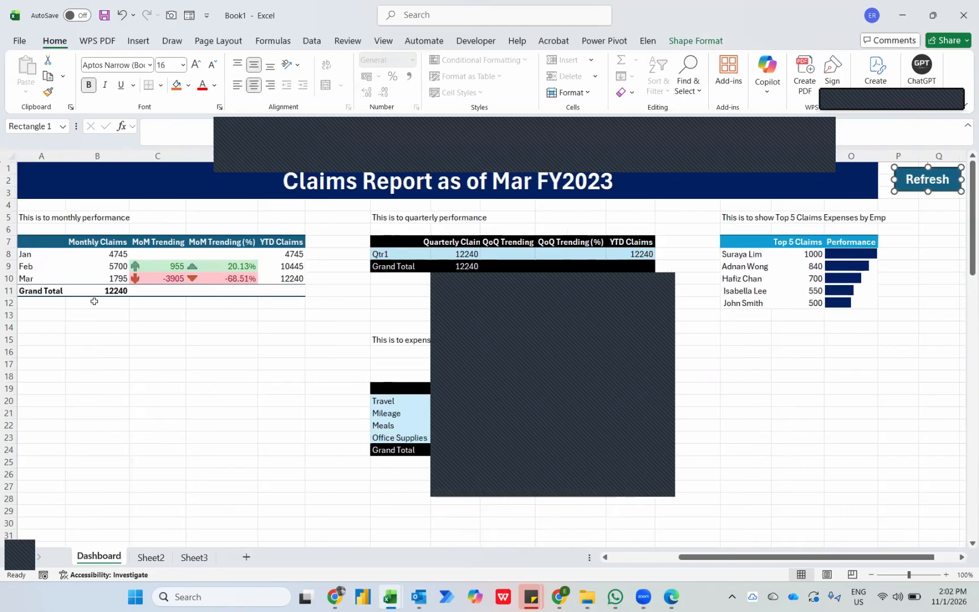
{"action": "left_click", "coordinate": [742, 218]}
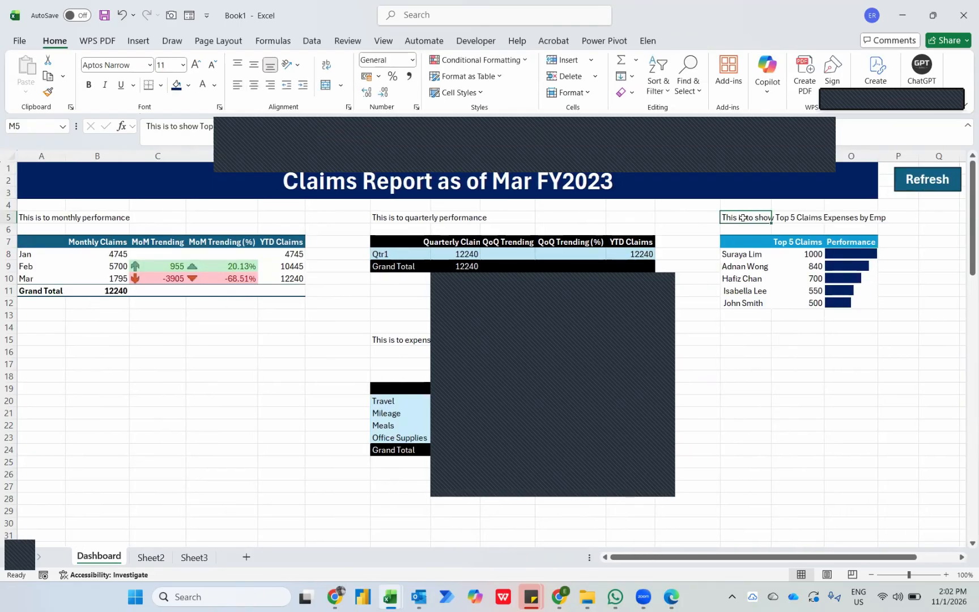
{"action": "key", "text": "shift+space"}
{"action": "key", "text": "ctrl+minus"}
{"action": "left_click", "coordinate": [742, 218]}
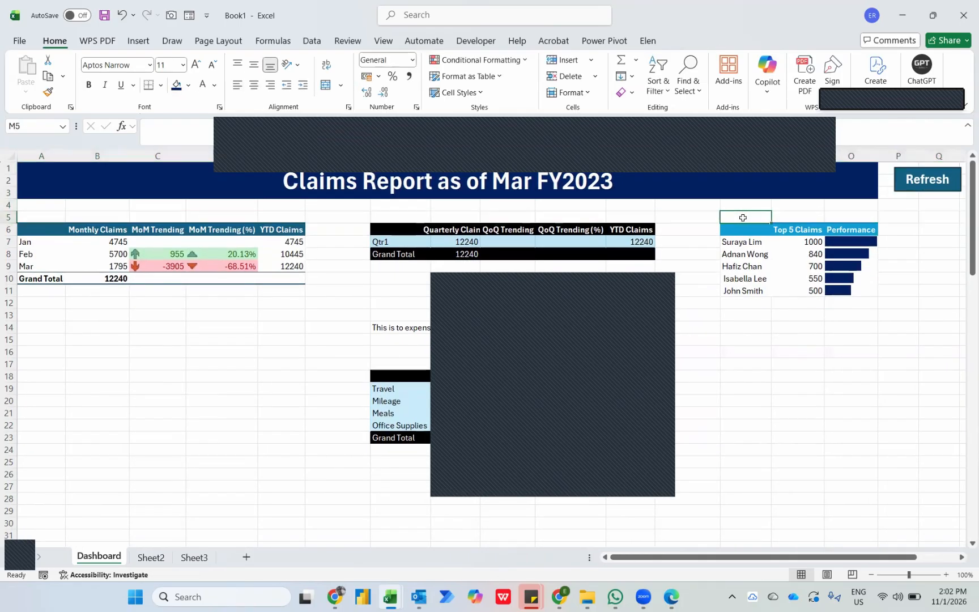
{"action": "key", "text": "shift+space"}
{"action": "key", "text": "ctrl+minus"}
Delete the expenses category description in row 13 together with the row directly beneath it.
{"action": "left_click", "coordinate": [375, 322]}
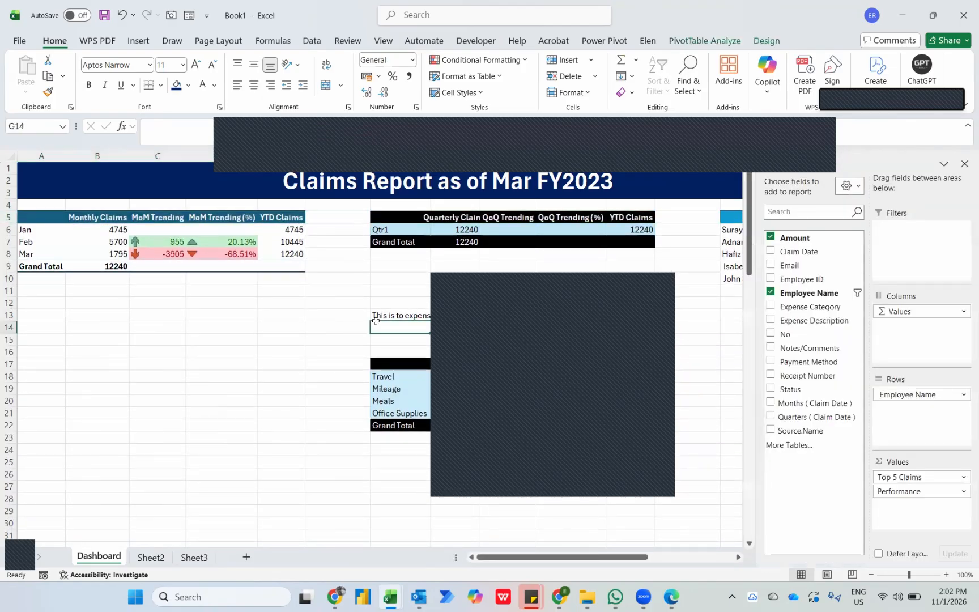
{"action": "left_click", "coordinate": [375, 321]}
{"action": "key", "text": "shift+space"}
{"action": "key", "text": "ctrl+minus"}
{"action": "key", "text": "ctrl+minus"}
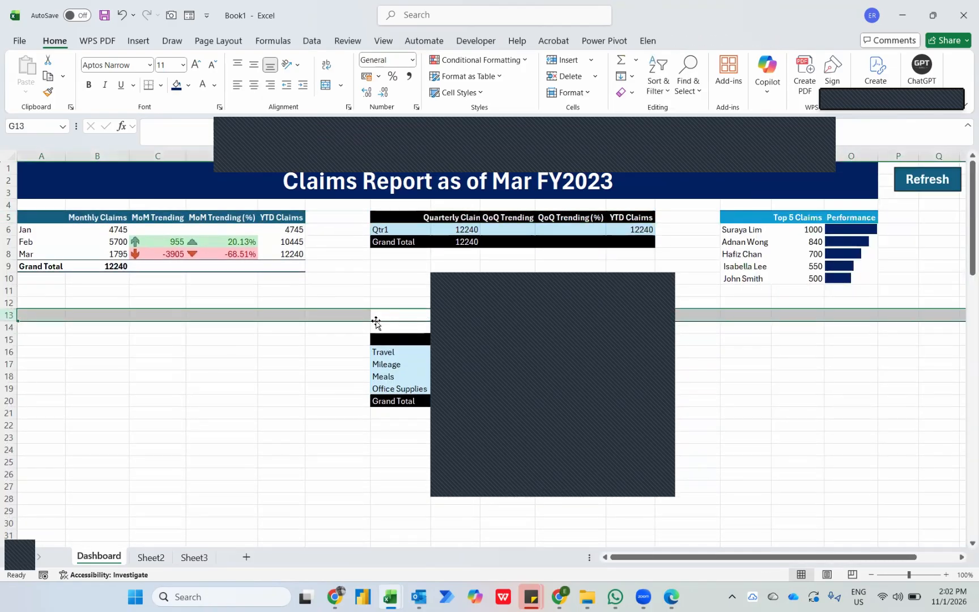
{"action": "left_click", "coordinate": [765, 341]}
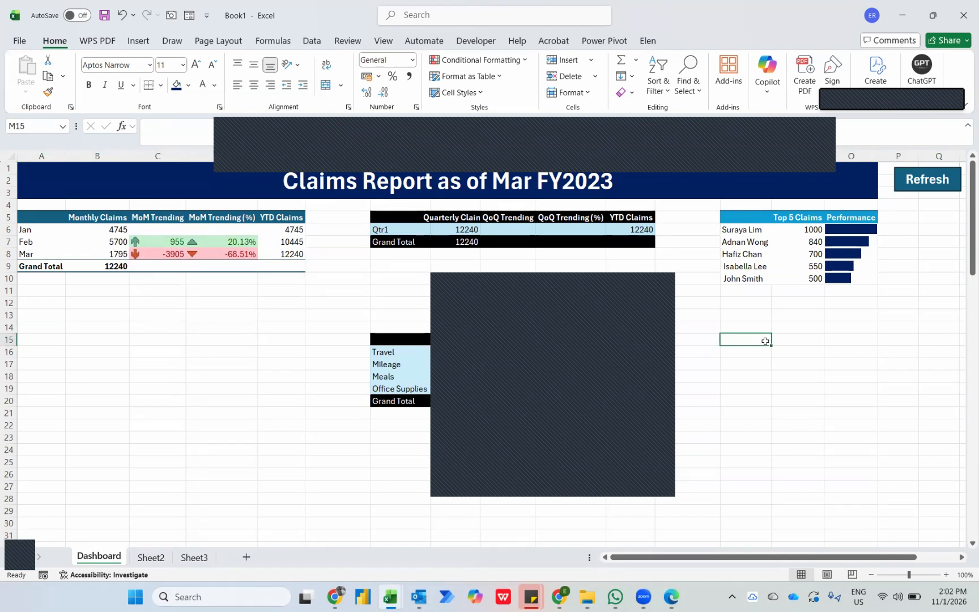
Switch to the Visual Basic editor and start a new procedure named Autofit1 below the Refresh macro in Module1.
{"action": "mouse_move", "coordinate": [391, 597]}
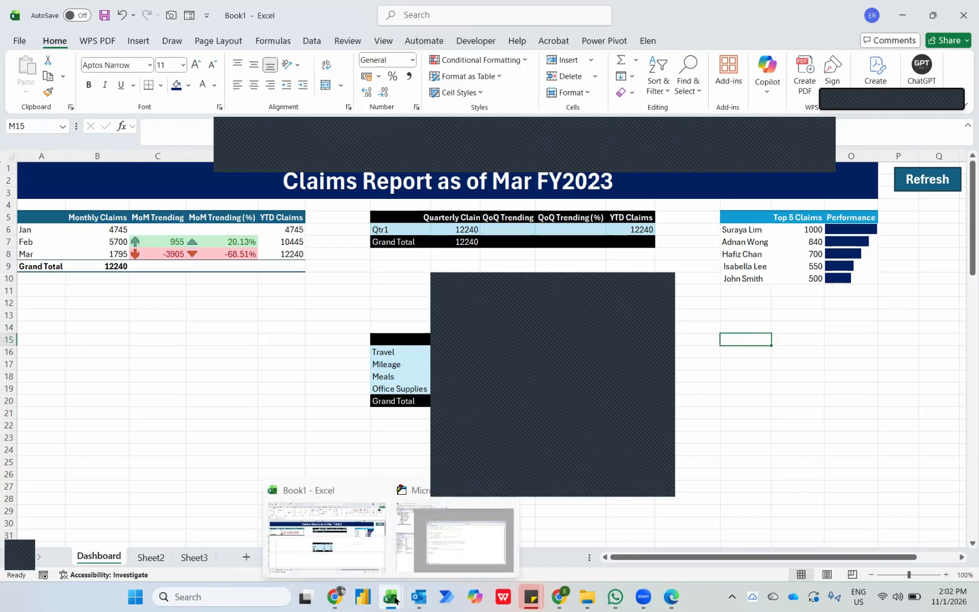
{"action": "left_click", "coordinate": [445, 545]}
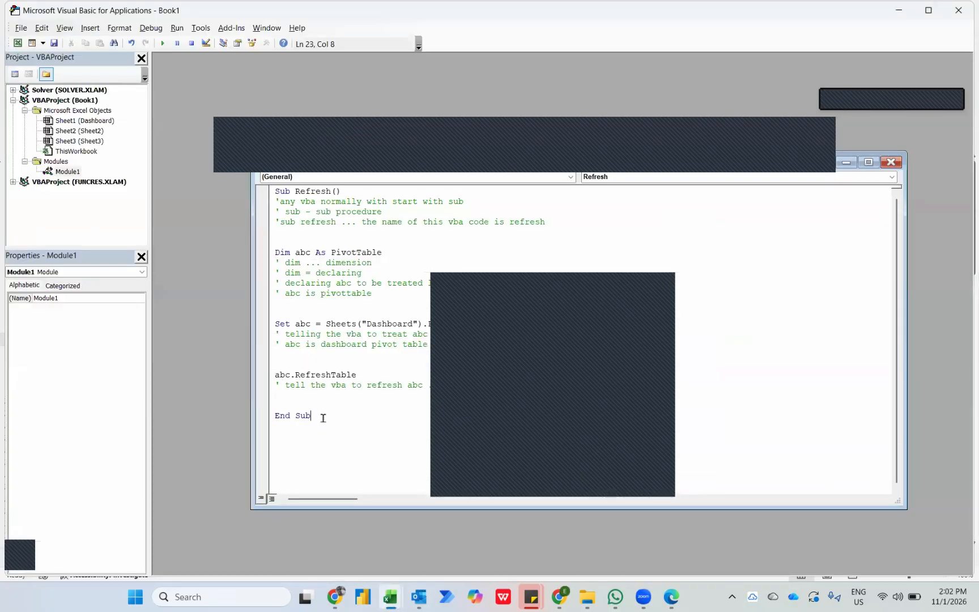
{"action": "key", "text": "Return"}
{"action": "key", "text": "Return"}
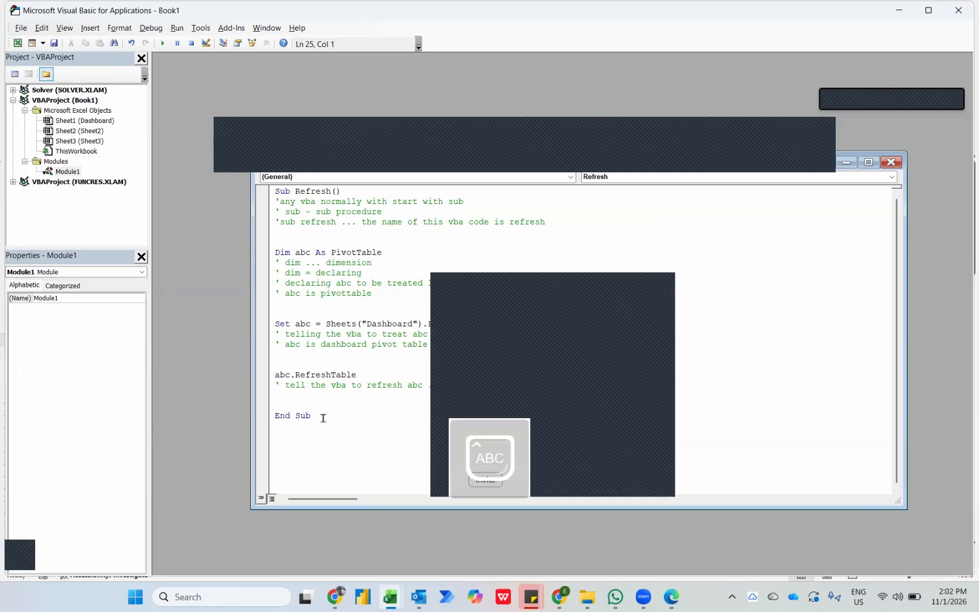
{"action": "type", "text": "Sub Autofit1"}
{"action": "key", "text": "Return"}
{"action": "key", "text": "Return"}
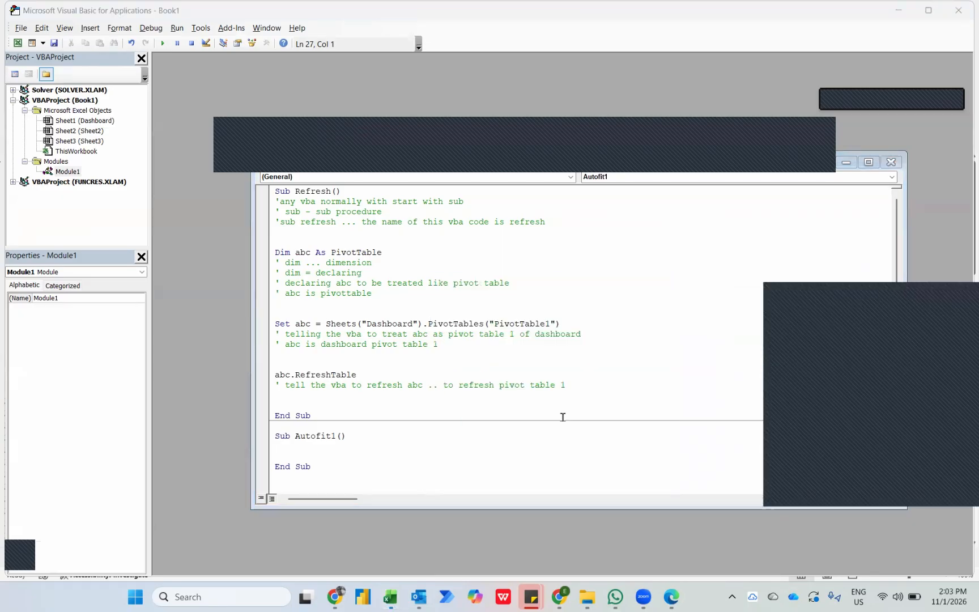
Begin the Autofit1 procedure's statement with Sheets("Dashboard").Range.
{"action": "key", "text": "alt+Tab"}
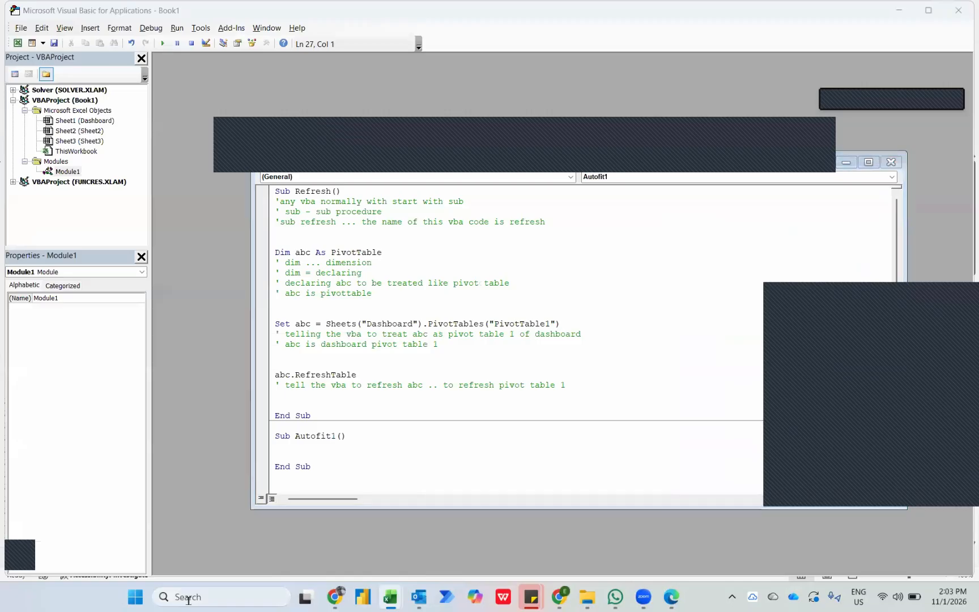
{"action": "key", "text": "alt+Tab"}
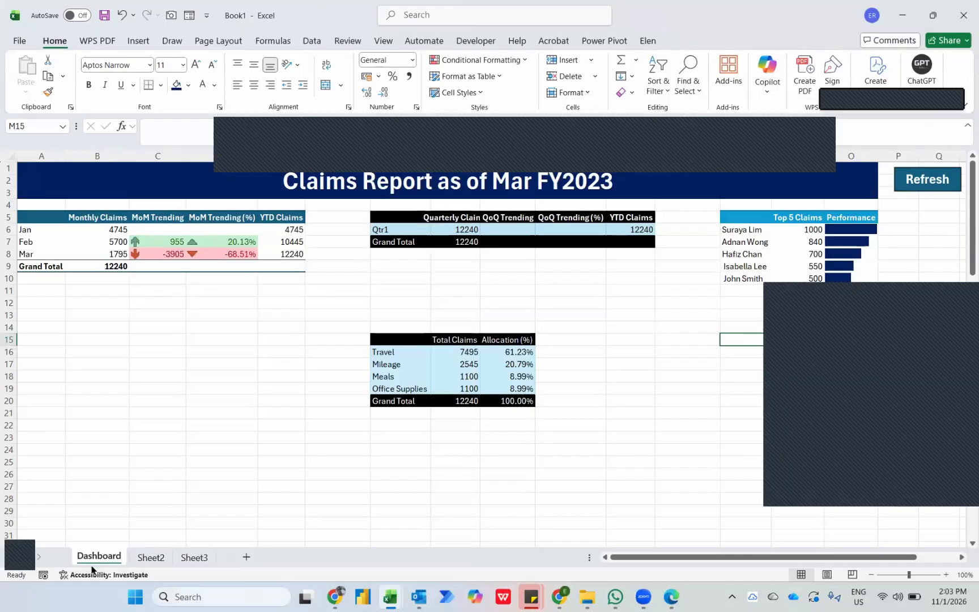
{"action": "key", "text": "alt+Tab"}
{"action": "type", "text": "Sh"}
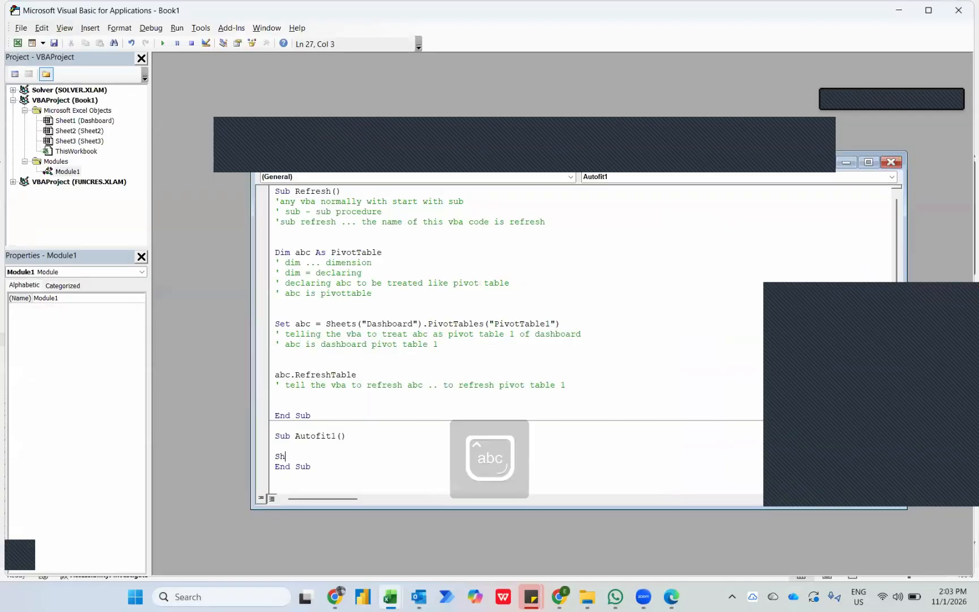
{"action": "type", "text": "eets(\"D"}
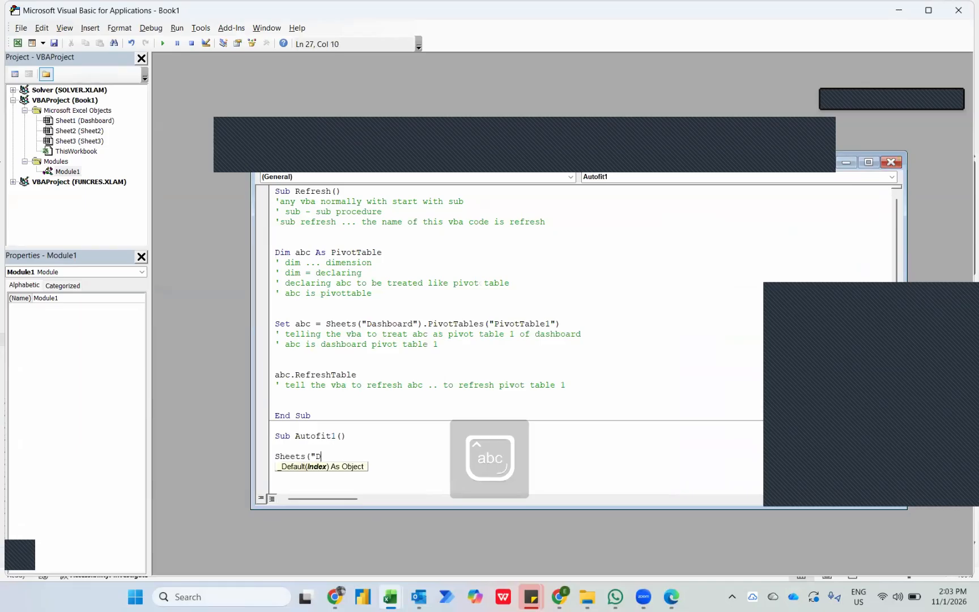
{"action": "type", "text": "ashboard\").Range"}
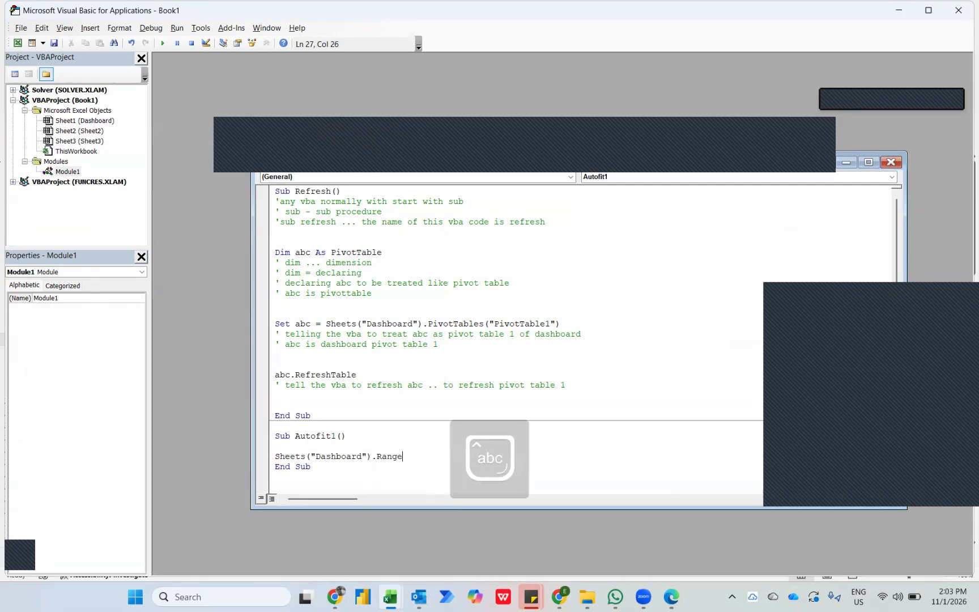
Check which Dashboard cells the PivotTables cover and enter A5:O21 as the range in the Autofit1 statement.
{"action": "key", "text": "alt+Tab"}
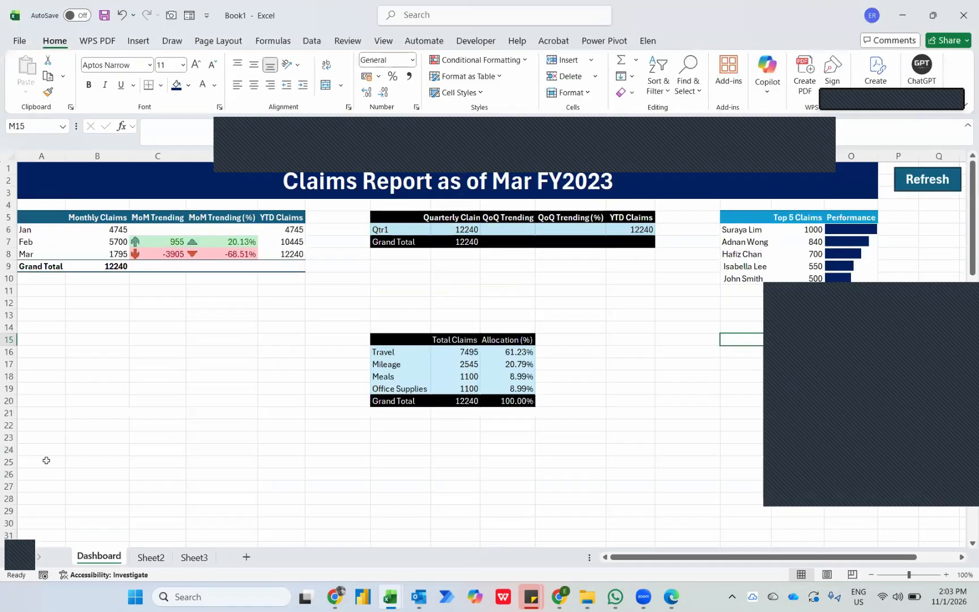
{"action": "left_click_drag", "start_coordinate": [29, 217], "coordinate": [790, 418]}
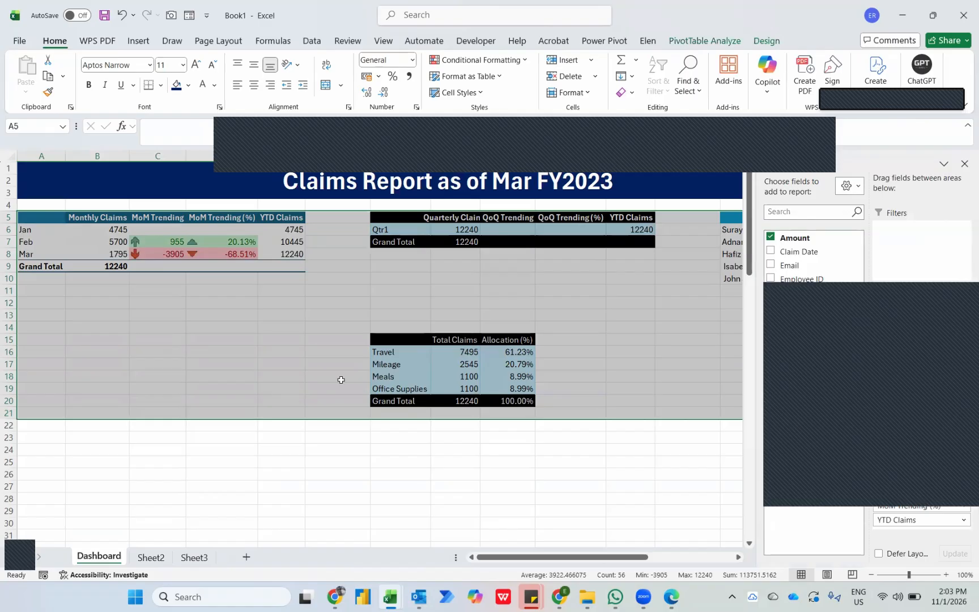
{"action": "scroll", "coordinate": [340, 379], "scroll_direction": "right", "scroll_amount": 3}
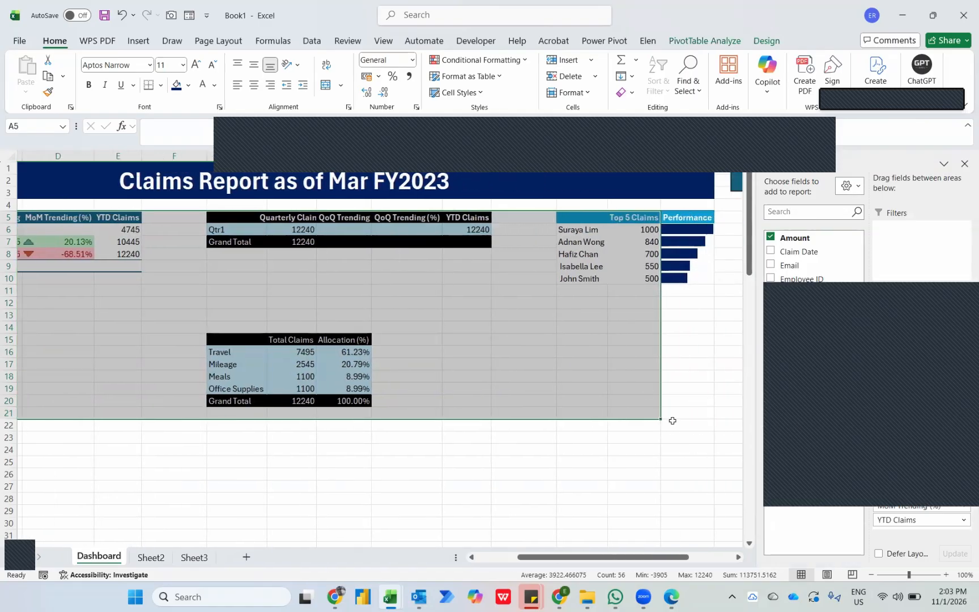
{"action": "key", "text": "alt+Tab"}
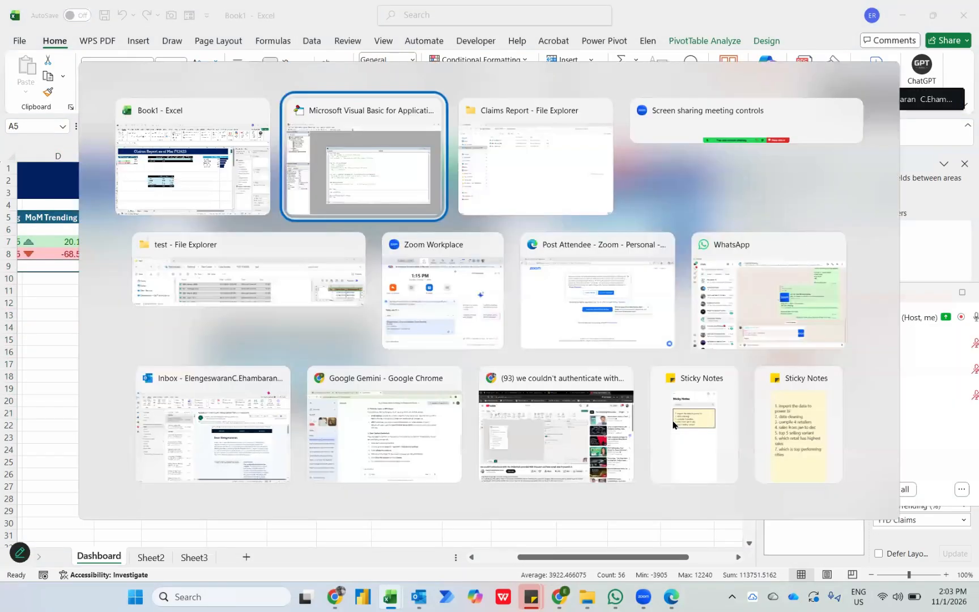
{"action": "type", "text": "\"Dashboard\").Range(\""}
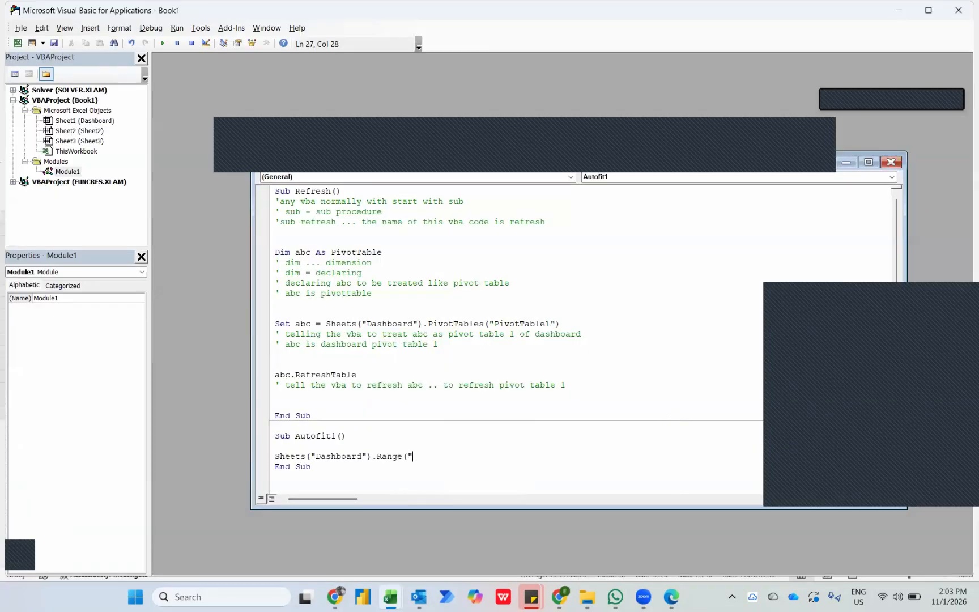
{"action": "key", "text": "Caps_Lock"}
{"action": "type", "text": "A4"}
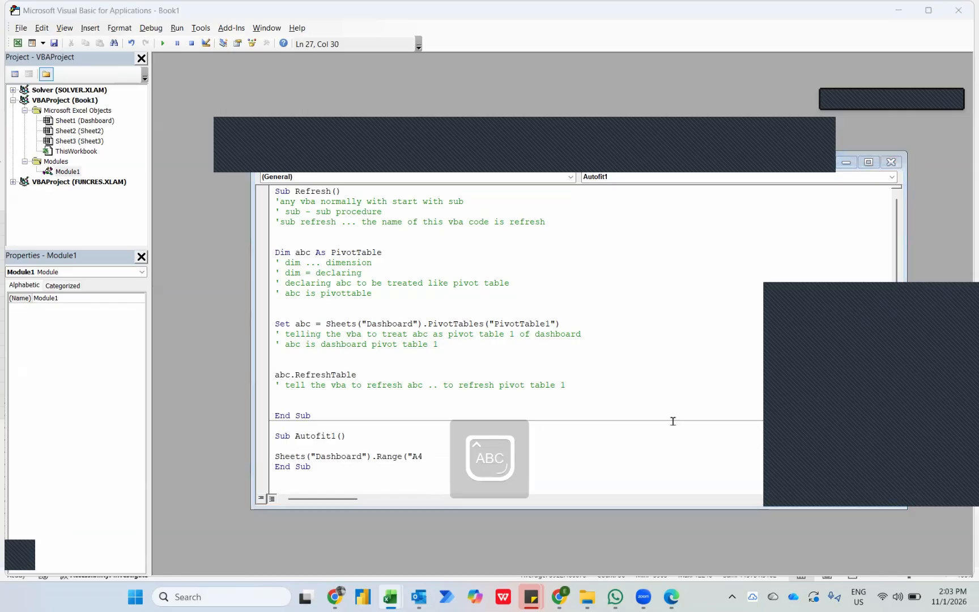
{"action": "key", "text": "alt+Tab"}
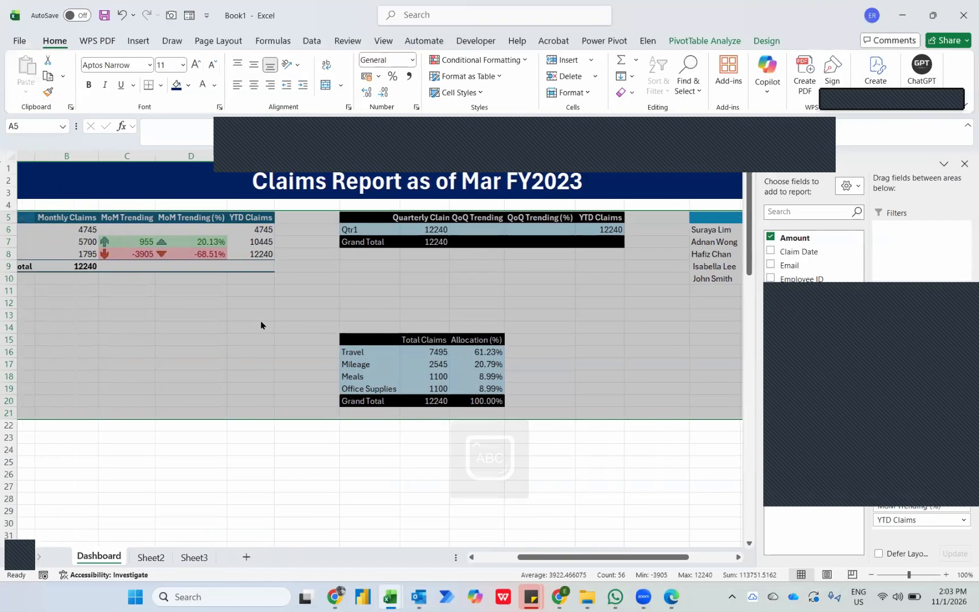
{"action": "key", "text": "alt+Tab"}
{"action": "type", "text": "5:"}
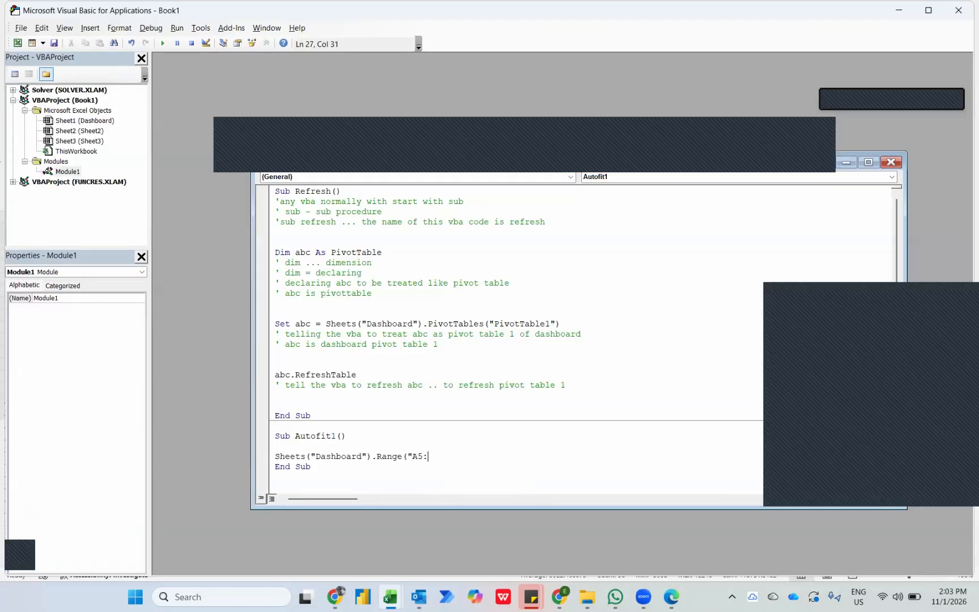
{"action": "type", "text": "O21"}
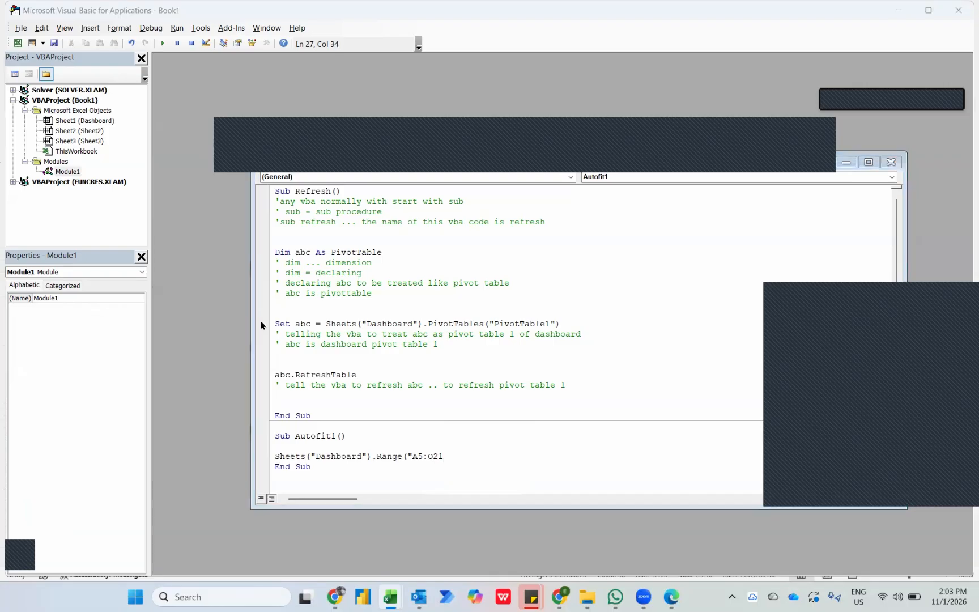
{"action": "key", "text": "alt+Tab"}
{"action": "key", "text": "alt+Tab"}
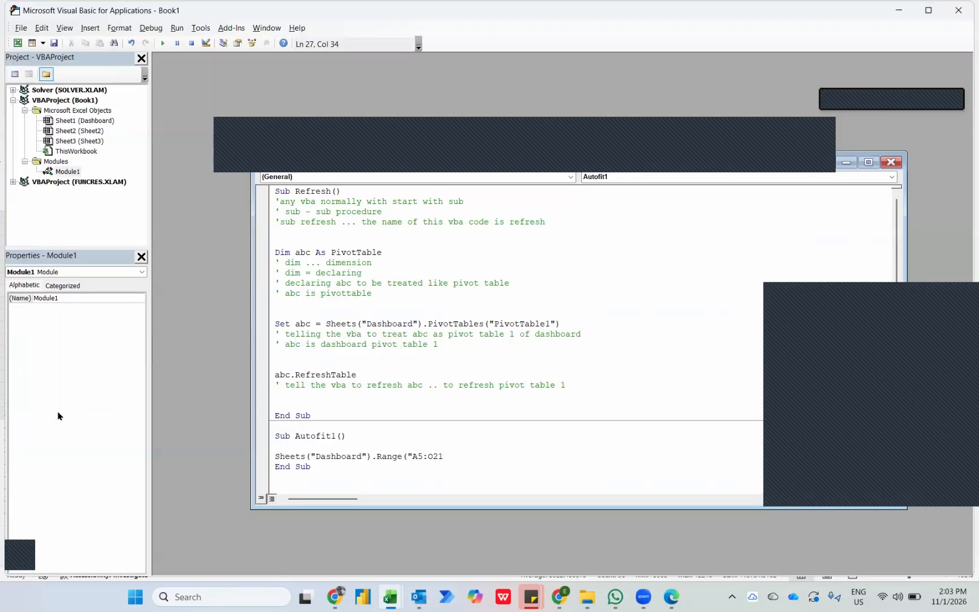
Complete the Autofit1 statement with .Columns.AutoFit, and run the macro on the Dashboard.
{"action": "type", "text": "\").COLUMNS.AUTOFIT"}
{"action": "key", "text": "Return"}
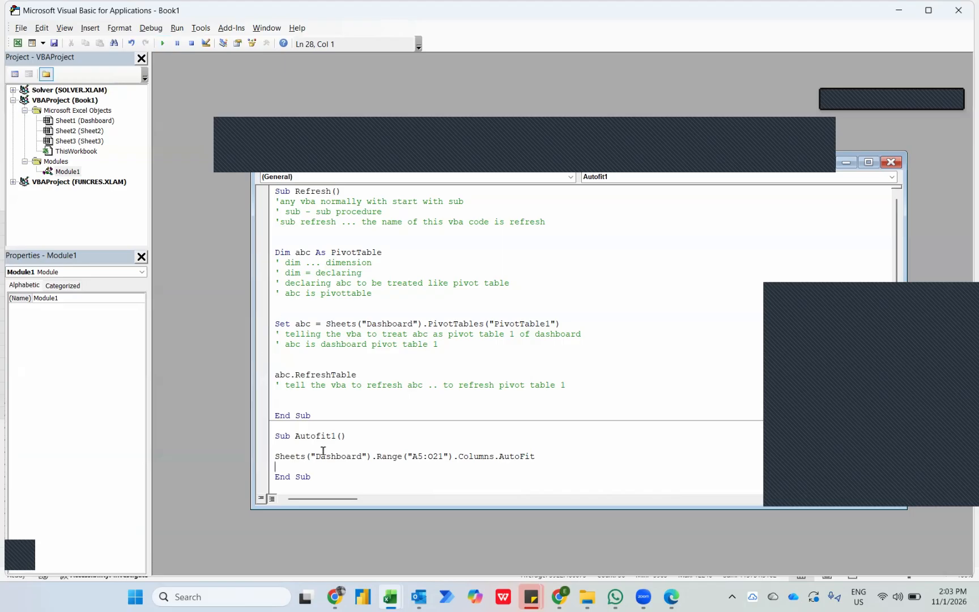
{"action": "key", "text": "alt+F11"}
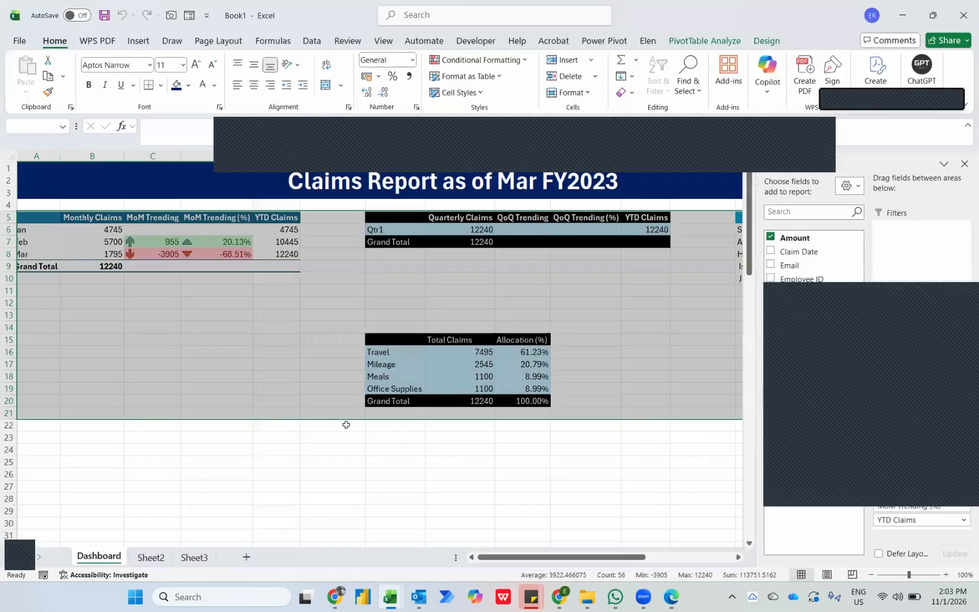
Close the PivotTable field list, duplicate the Refresh shape and place the copy directly beneath the original.
{"action": "left_click", "coordinate": [964, 164]}
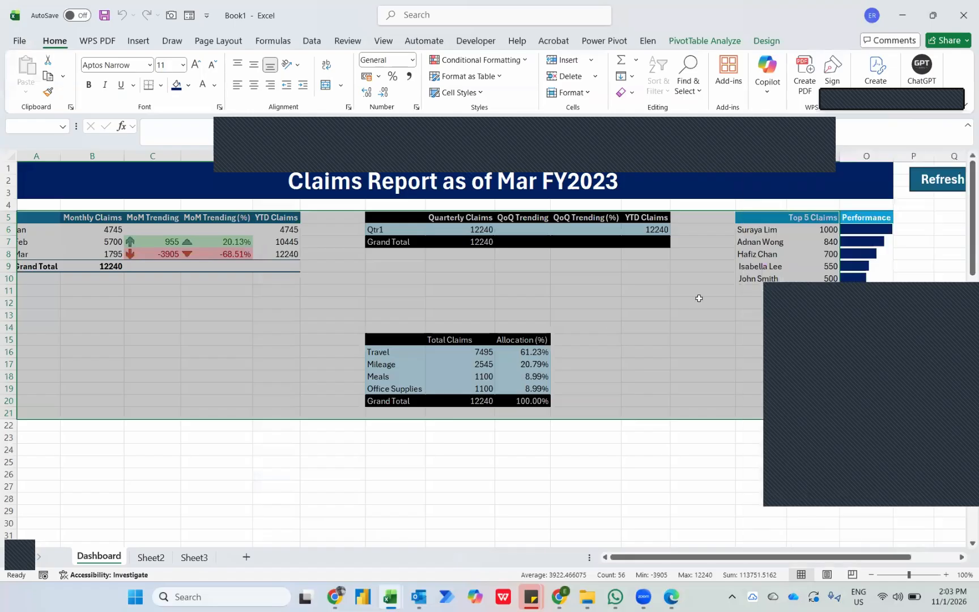
{"action": "right_click", "coordinate": [910, 179]}
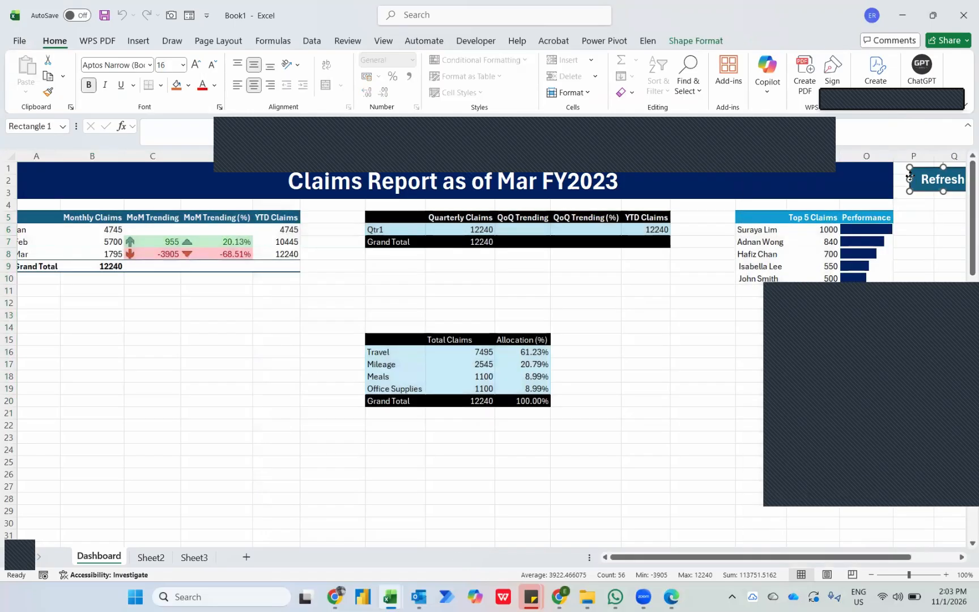
{"action": "key", "text": "Escape"}
{"action": "key", "text": "ctrl+d"}
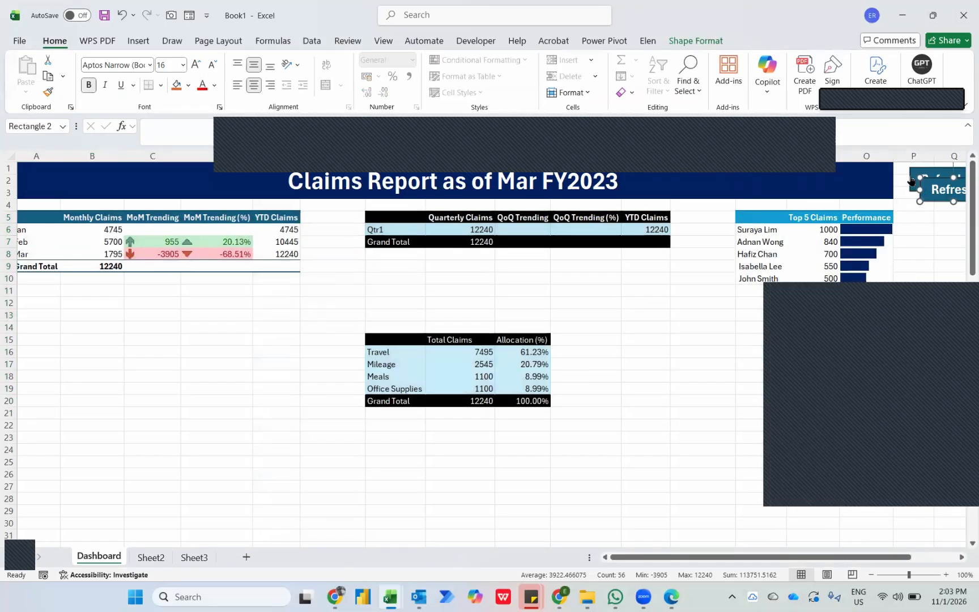
{"action": "left_click_drag", "start_coordinate": [926, 200], "coordinate": [915, 218]}
Replace the duplicated shape's text with Autofit.
{"action": "right_click", "coordinate": [914, 215]}
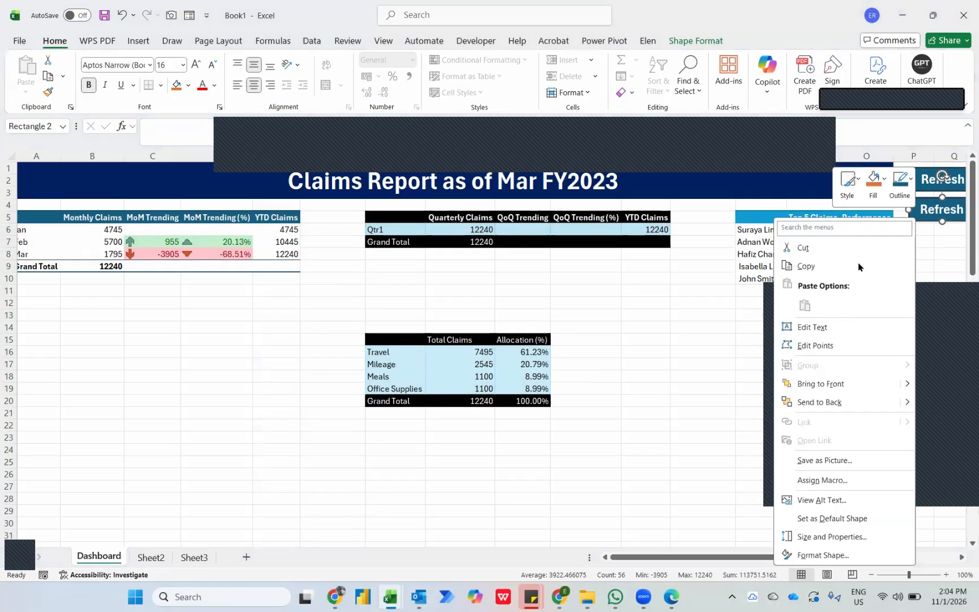
{"action": "left_click", "coordinate": [811, 333]}
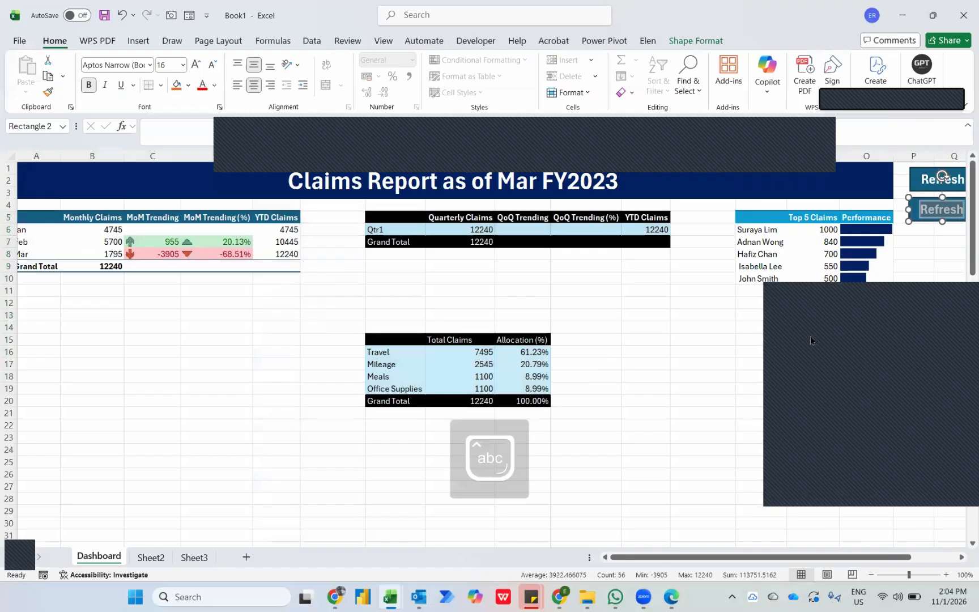
{"action": "key", "text": "ctrl+a"}
{"action": "type", "text": "Autofit"}
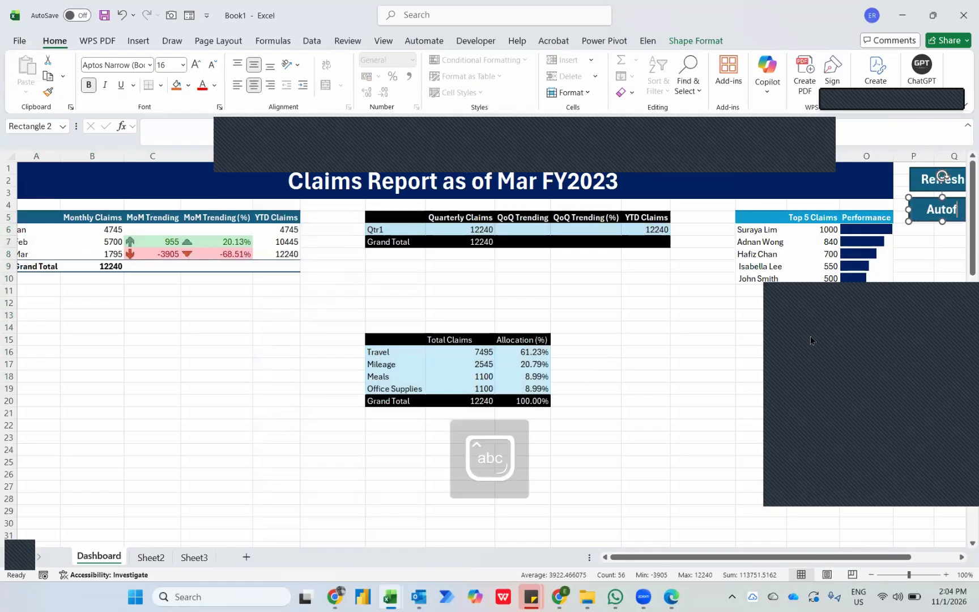
Assign the Autofit1 macro to the Autofit shape and deselect the shape.
{"action": "right_click", "coordinate": [918, 216]}
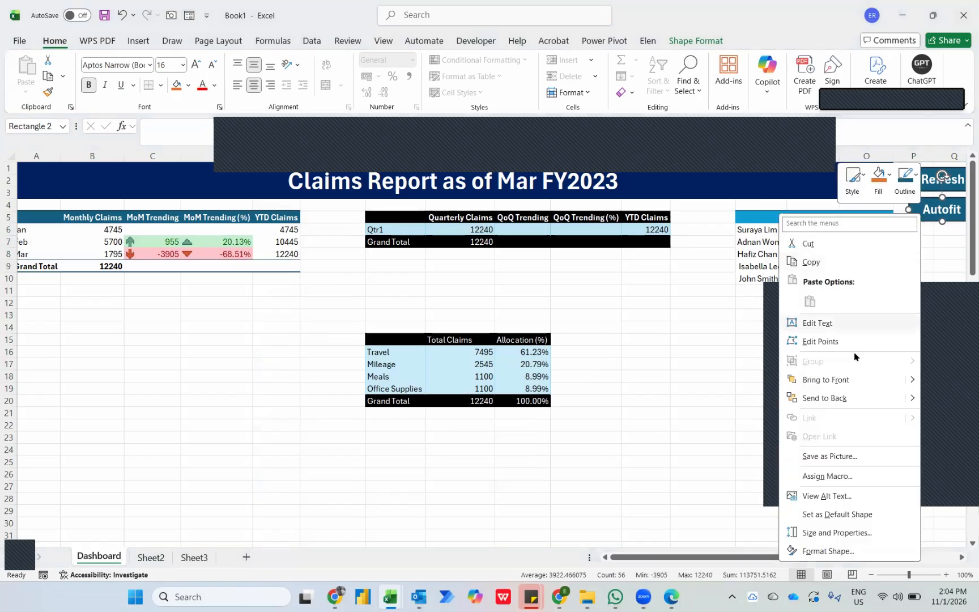
{"action": "left_click", "coordinate": [819, 476]}
{"action": "left_click", "coordinate": [699, 392]}
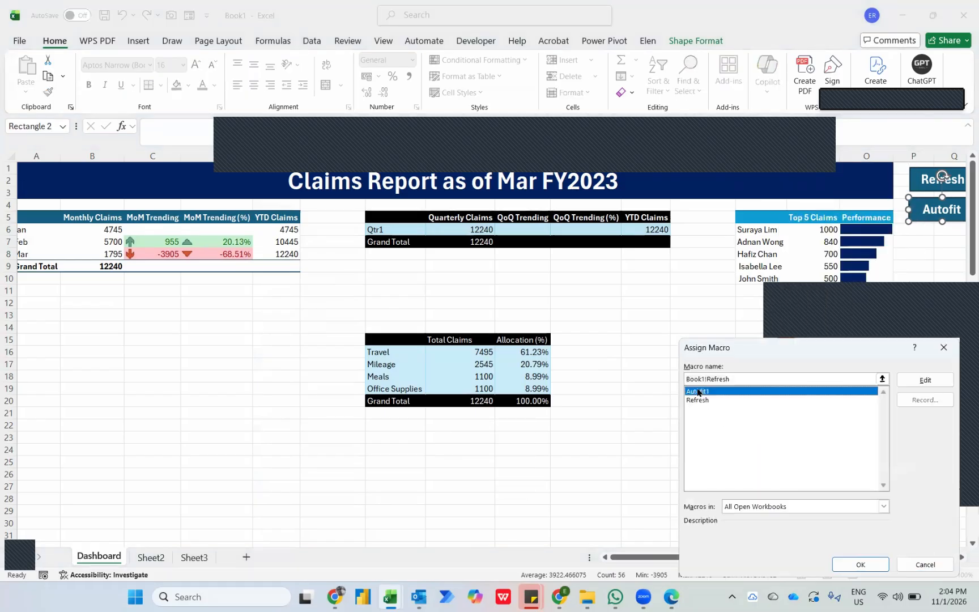
{"action": "left_click", "coordinate": [860, 564]}
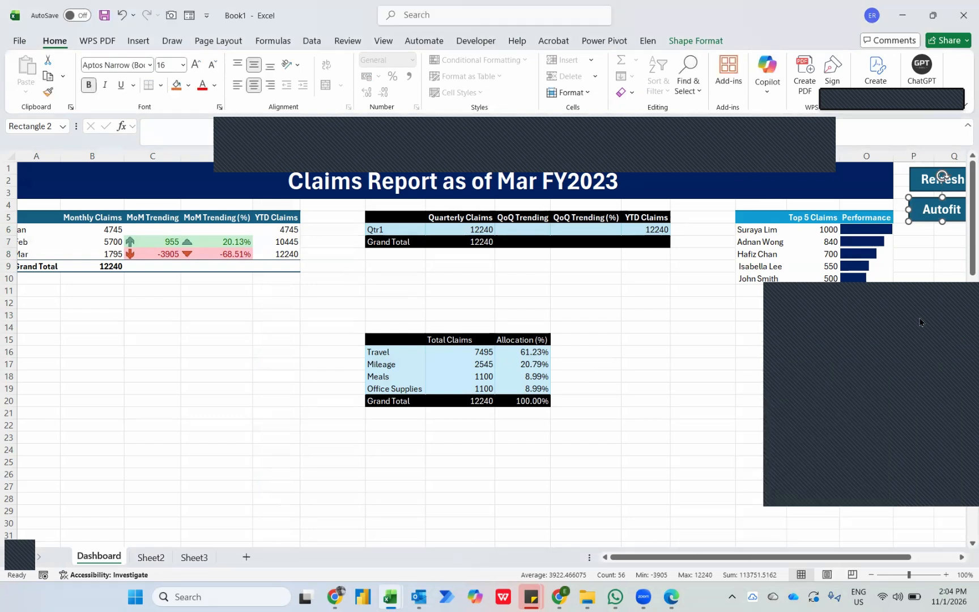
{"action": "left_click", "coordinate": [915, 268]}
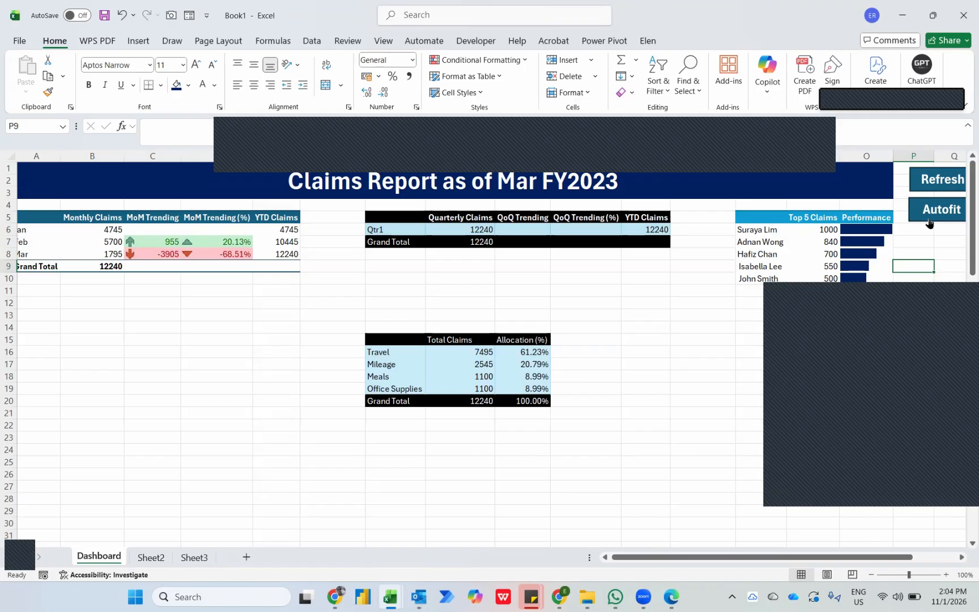
Switch to File Explorer, open the Desktop folder "6th January 2026 - Export to PDF" and delete all the PDF files in it.
{"action": "mouse_move", "coordinate": [587, 597]}
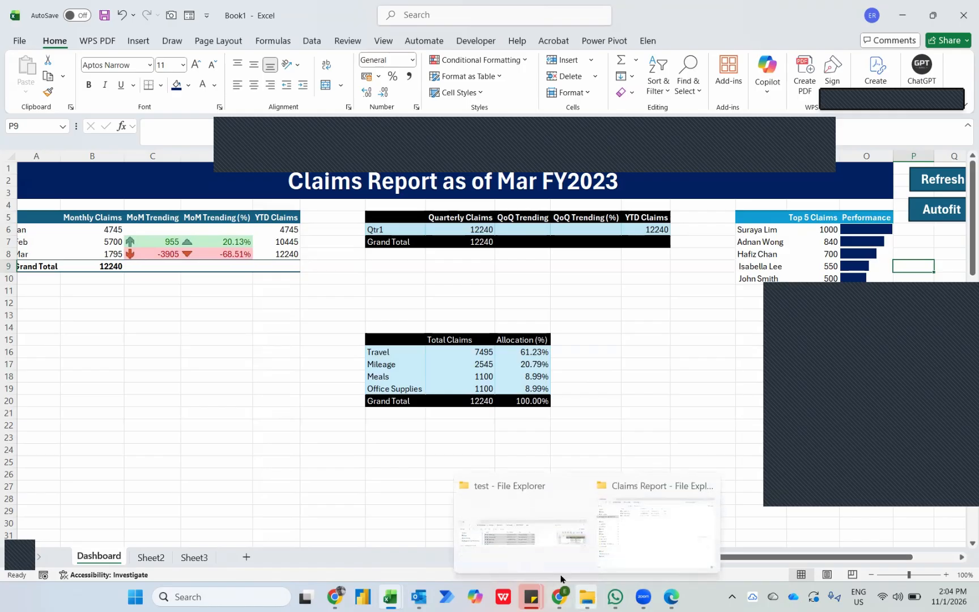
{"action": "left_click", "coordinate": [542, 563]}
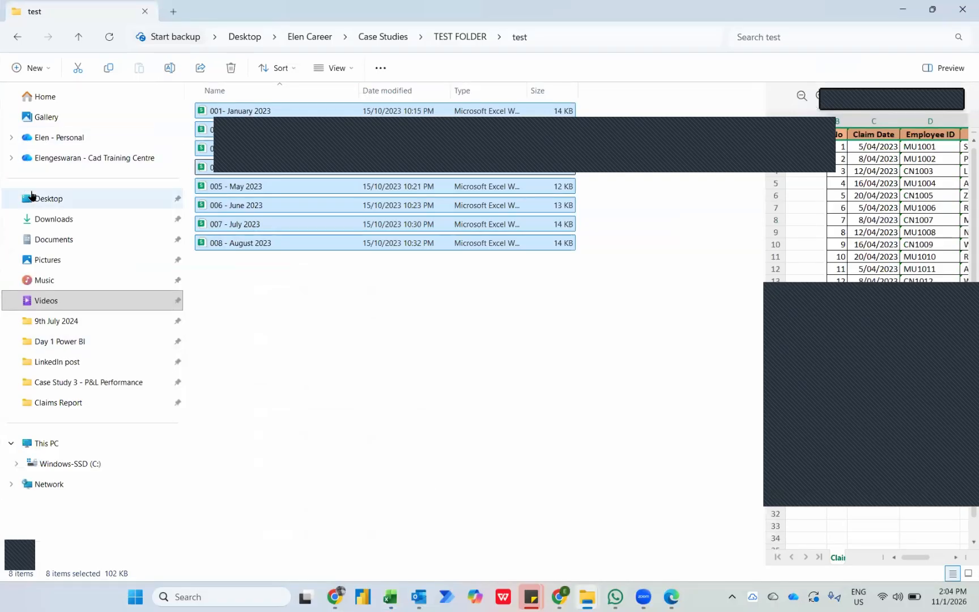
{"action": "left_click", "coordinate": [31, 197]}
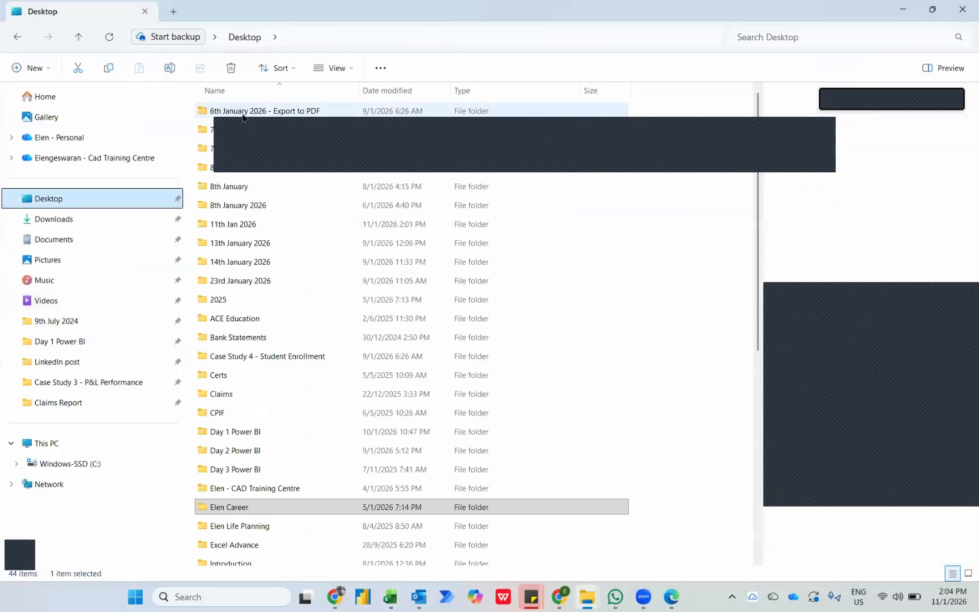
{"action": "double_click", "coordinate": [242, 116]}
{"action": "left_click_drag", "start_coordinate": [310, 199], "coordinate": [243, 116]}
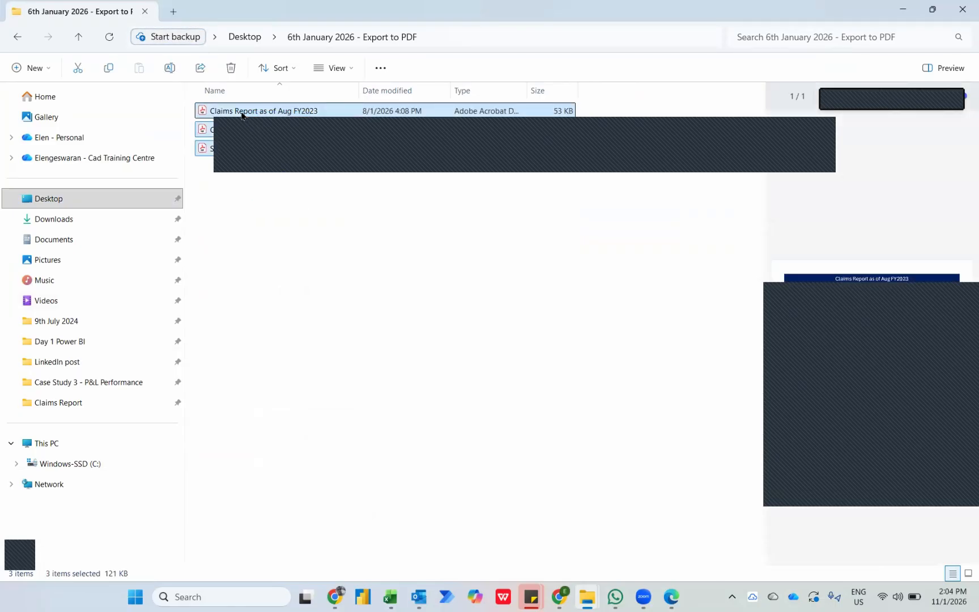
{"action": "key", "text": "Delete"}
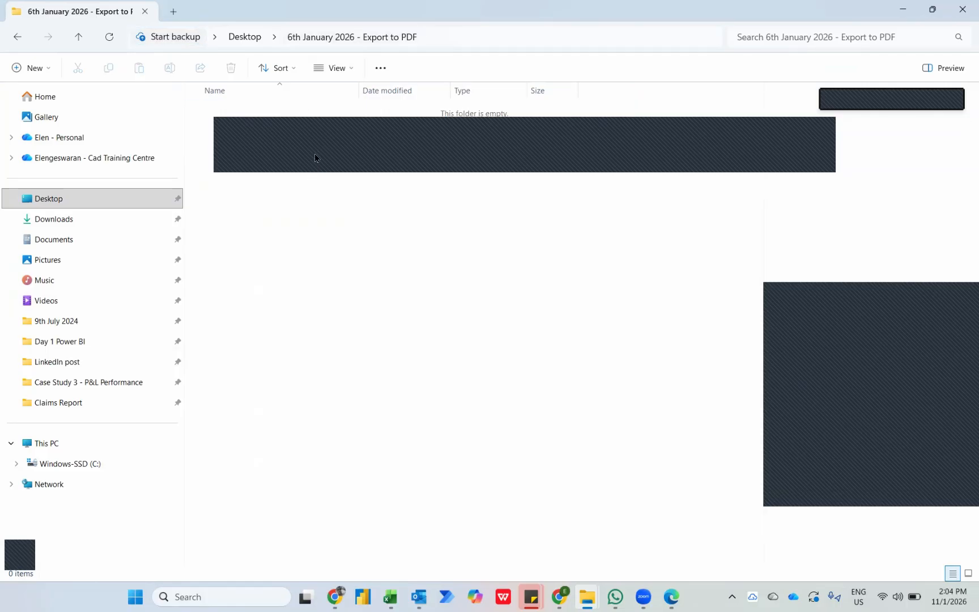
Return to the Visual Basic editor and start a new procedure, Sub SendPDF(), below Autofit1.
{"action": "key", "text": "alt+Tab"}
{"action": "key", "text": "Tab"}
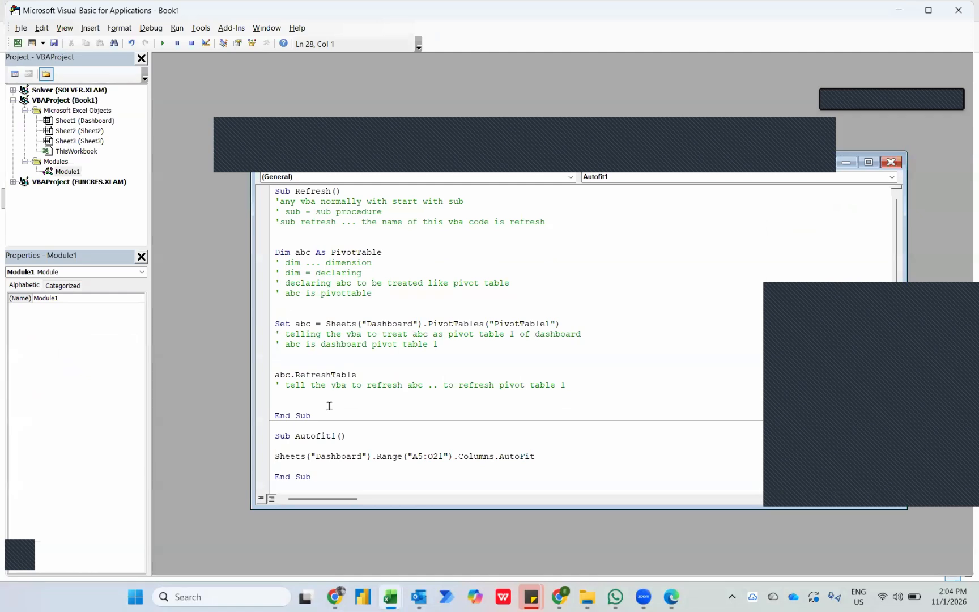
{"action": "key", "text": "Return"}
{"action": "key", "text": "Return"}
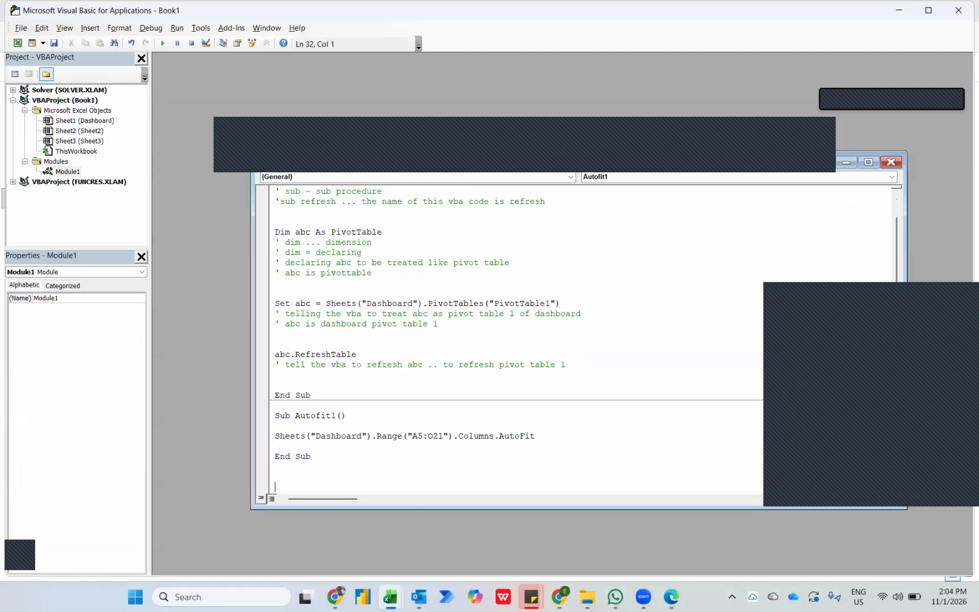
{"action": "type", "text": "Su"}
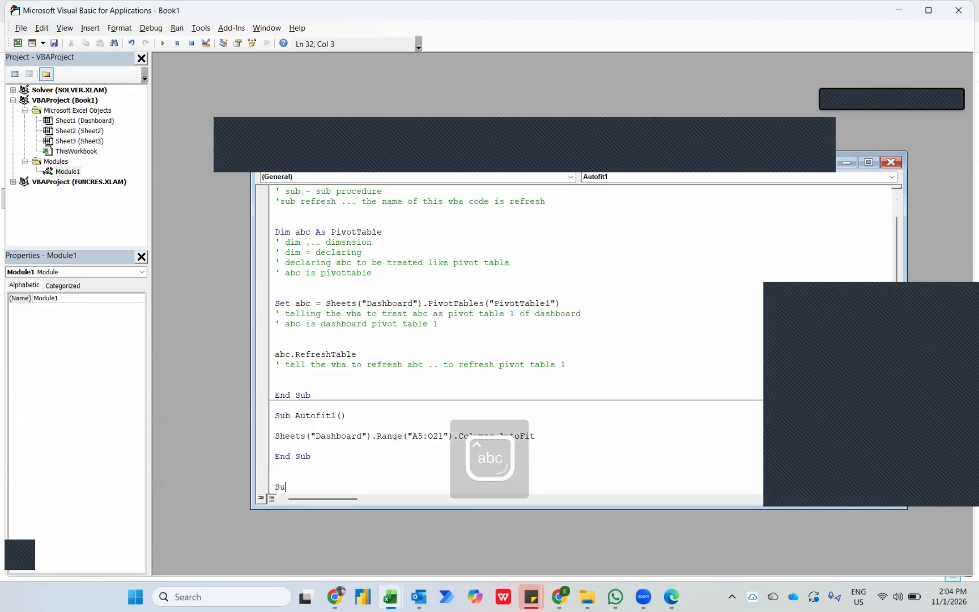
{"action": "type", "text": "b Send"}
{"action": "key", "text": "Caps_Lock"}
{"action": "type", "text": "PDF"}
{"action": "key", "text": "Return"}
{"action": "key", "text": "Return"}
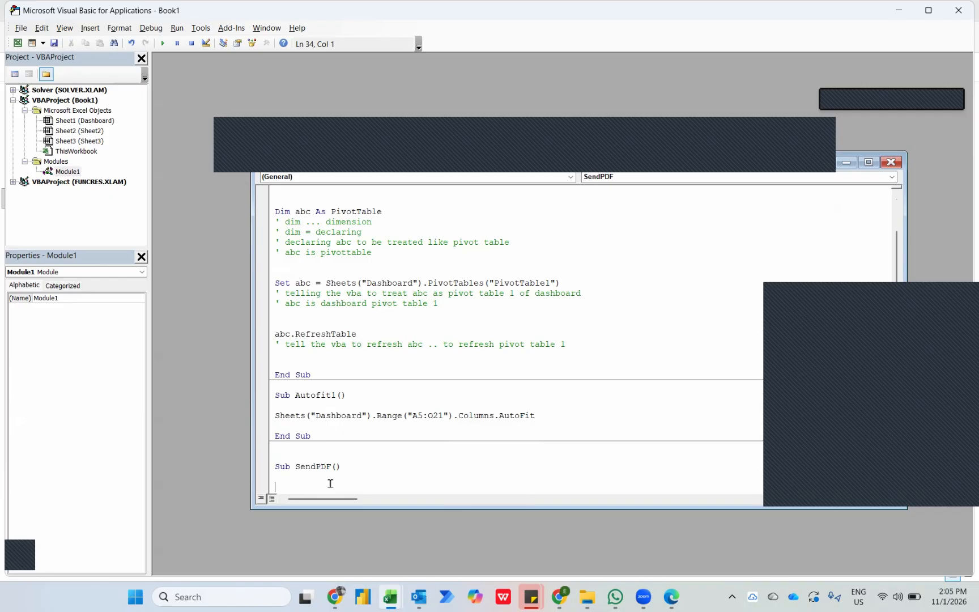
Declare the variable abc As String inside the SendPDF procedure.
{"action": "key", "text": "Caps_Lock"}
{"action": "type", "text": "Di"}
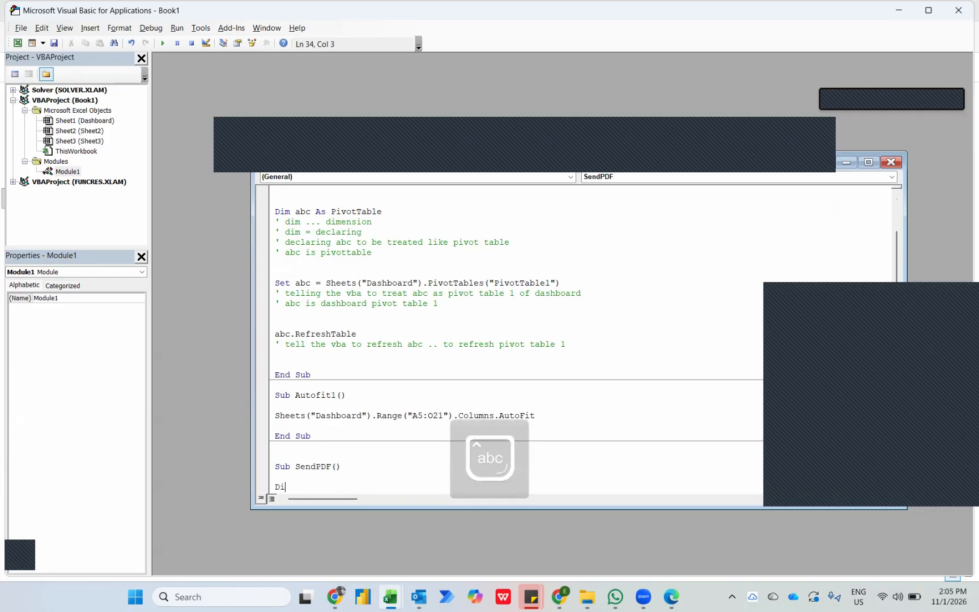
{"action": "type", "text": "m abc as str"}
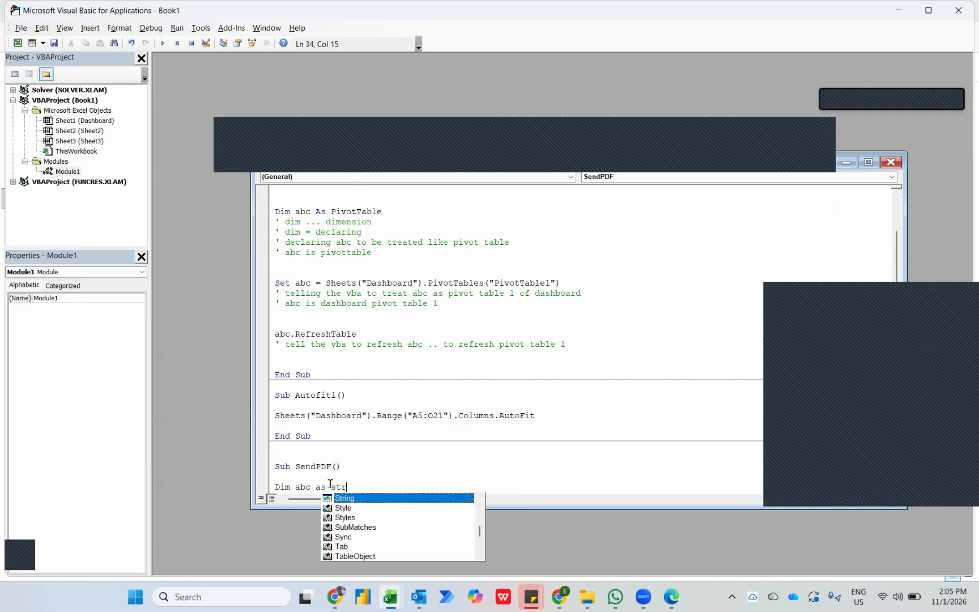
{"action": "key", "text": "Tab"}
{"action": "key", "text": "Return"}
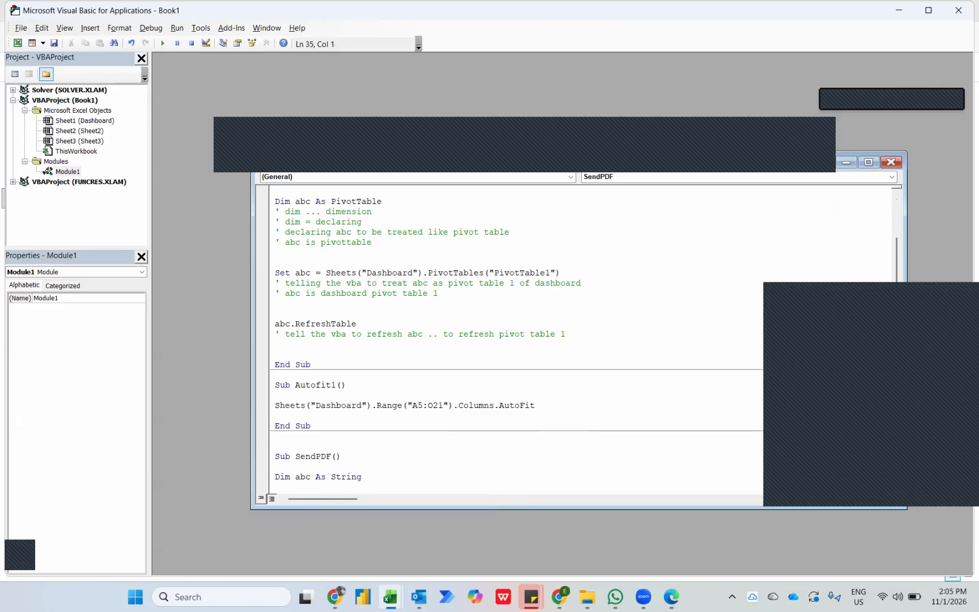
Declare two more SendPDF variables, filepath and pdfpath, both As String.
{"action": "type", "text": "Dim"}
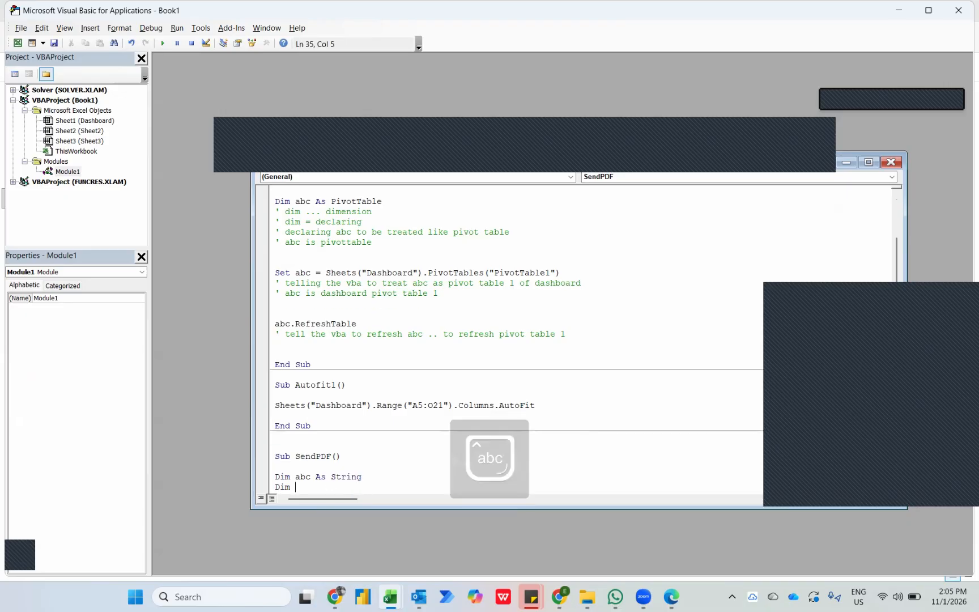
{"action": "type", "text": " file"}
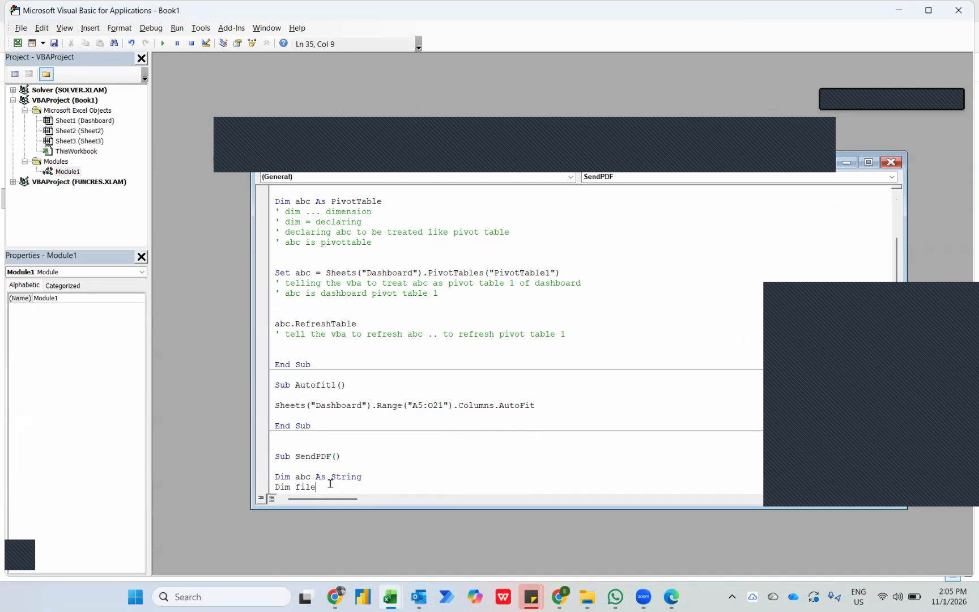
{"action": "type", "text": "path as stri"}
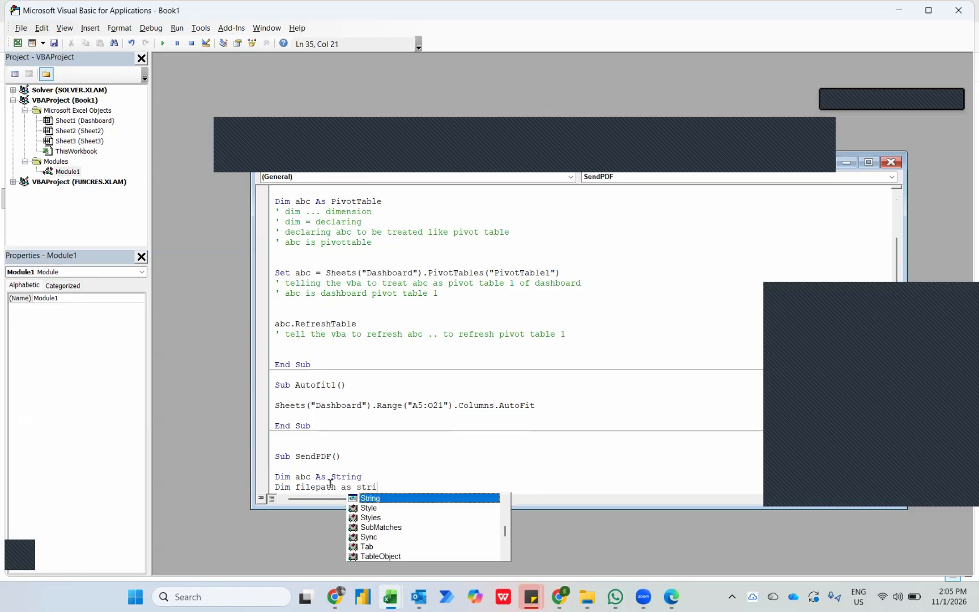
{"action": "key", "text": "Return"}
{"action": "type", "text": "Dim"}
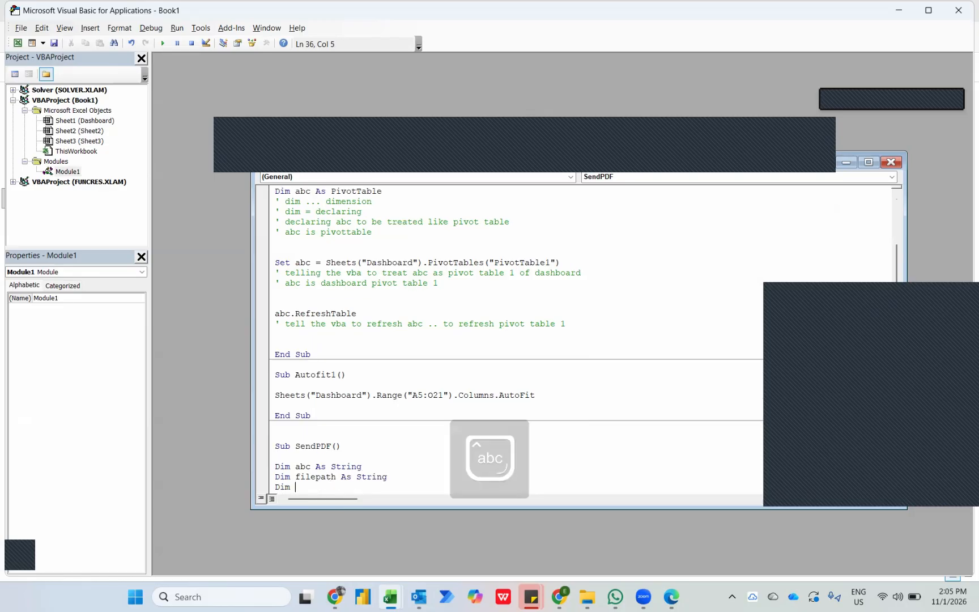
{"action": "type", "text": " pdfpath as strin"}
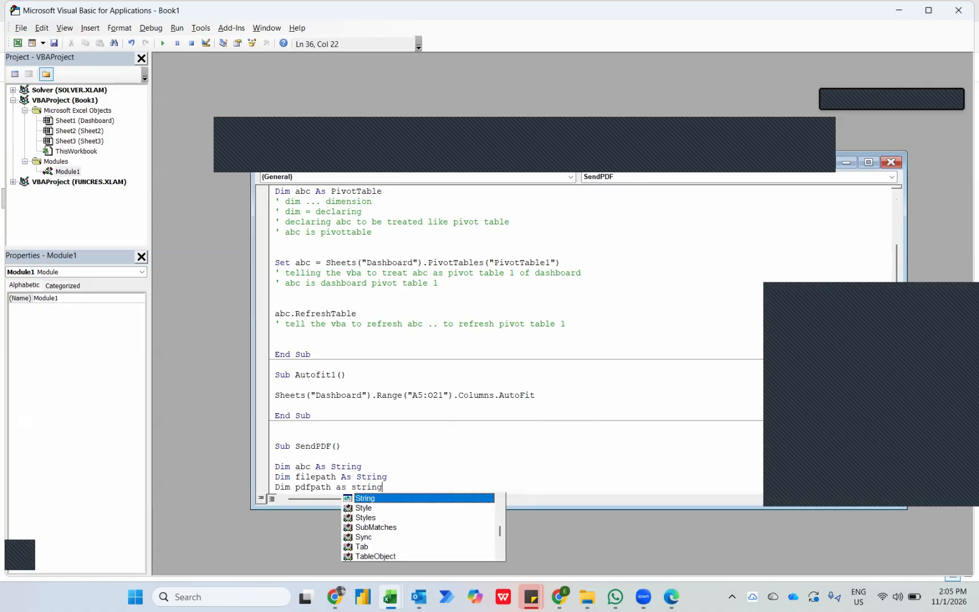
{"action": "type", "text": "g"}
{"action": "key", "text": "Return"}
{"action": "key", "text": "Return"}
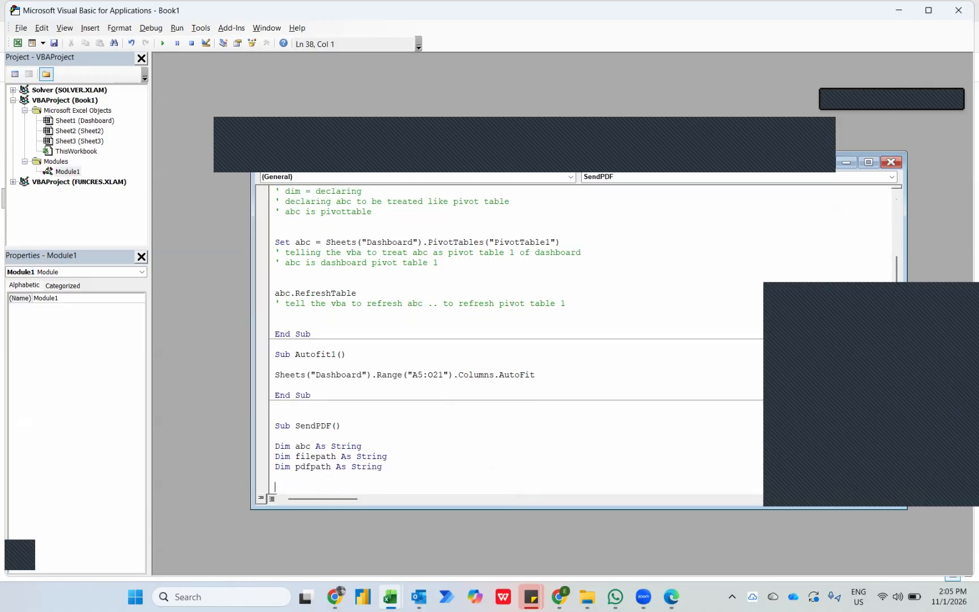
Begin the abc assignment below the declarations with abc = Sheets("Dashboard").Range.
{"action": "type", "text": "abc = Sheets"}
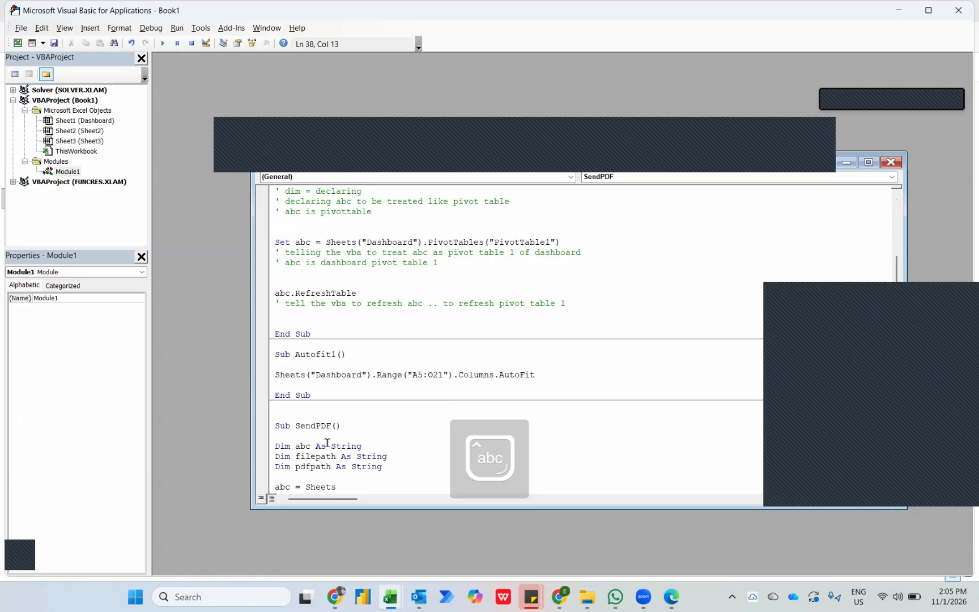
{"action": "type", "text": "(\"Das"}
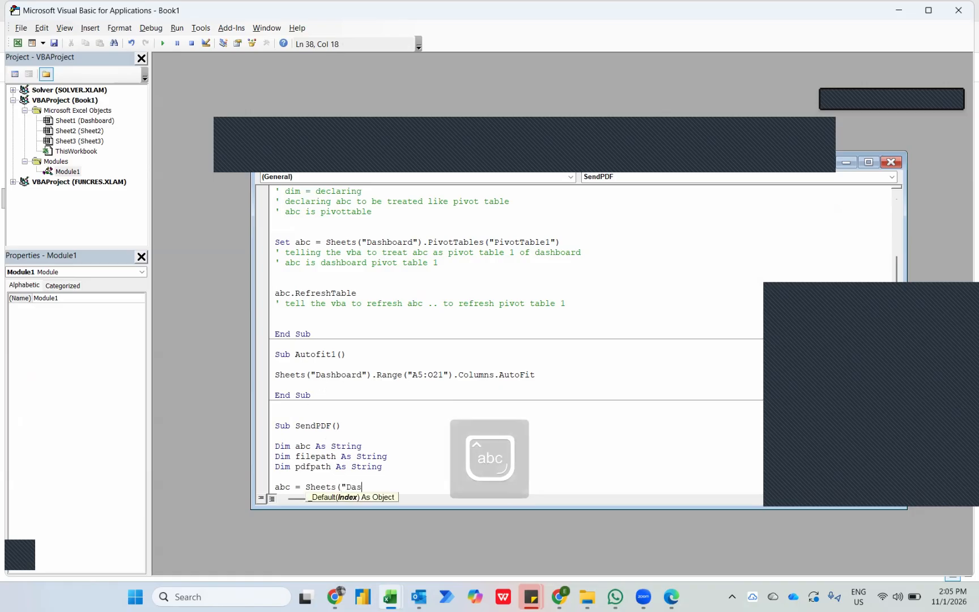
{"action": "type", "text": "hboard\")."}
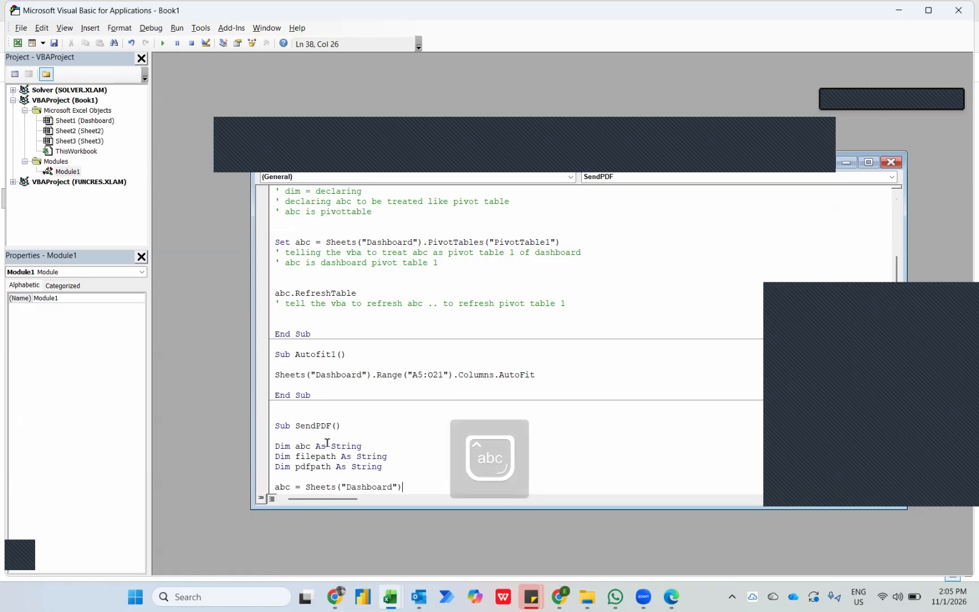
{"action": "key", "text": "Caps_Lock"}
{"action": "type", "text": "R"}
{"action": "key", "text": "Caps_Lock"}
{"action": "type", "text": "ange"}
Check the Dashboard title's cell reference and enter ("A1") as the range in the abc assignment.
{"action": "key", "text": "alt+Tab"}
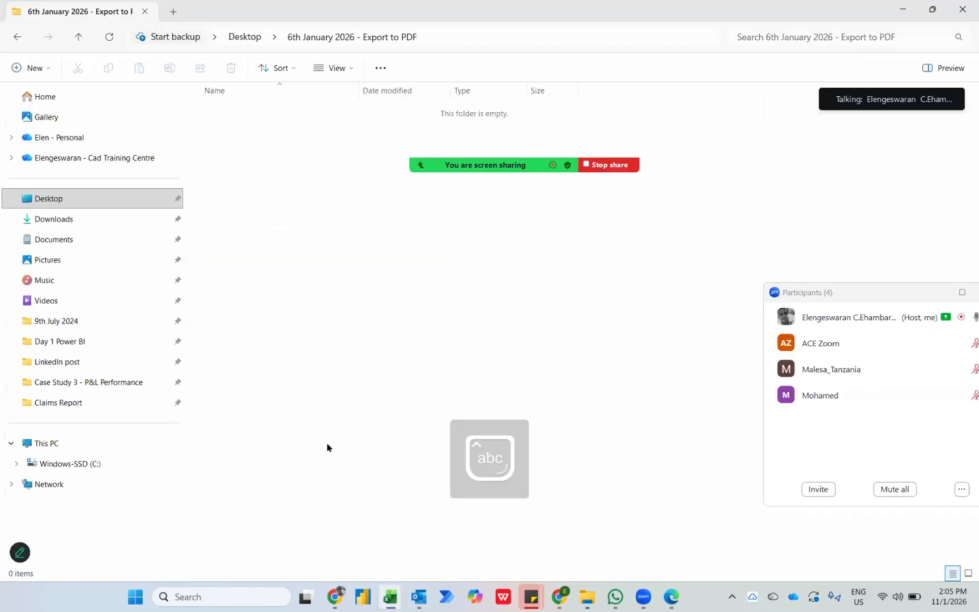
{"action": "key", "text": "alt+Tab"}
{"action": "key", "text": "Tab"}
{"action": "left_click", "coordinate": [296, 179]}
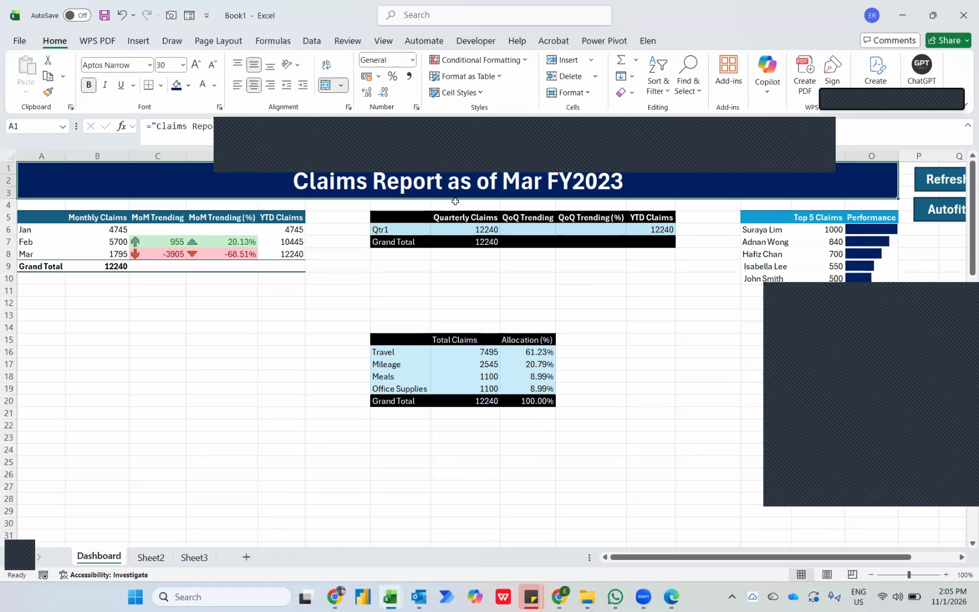
{"action": "key", "text": "alt+Tab"}
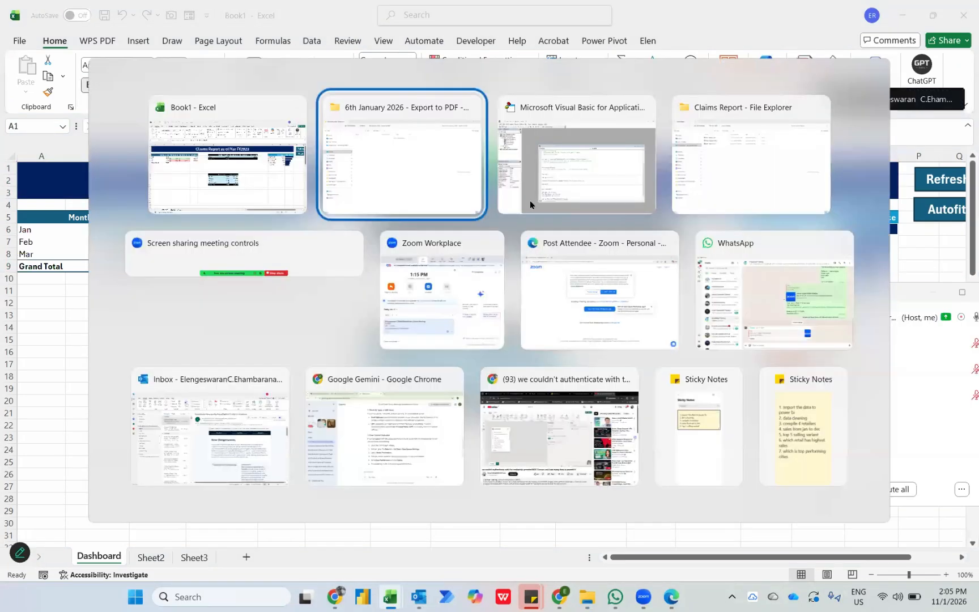
{"action": "key", "text": "alt+Tab"}
{"action": "key", "text": "Tab"}
{"action": "type", "text": "("}
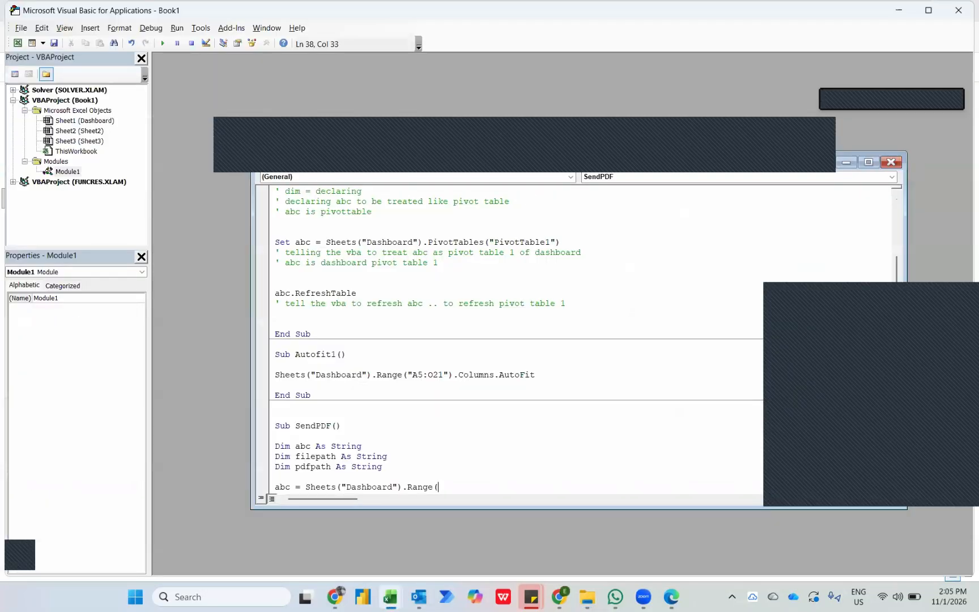
{"action": "type", "text": "\"A1\")"}
Recheck the title cell on the Dashboard, and complete the abc assignment with .Value.
{"action": "key", "text": "alt+Tab"}
{"action": "key", "text": "alt+Tab"}
{"action": "key", "text": "Tab"}
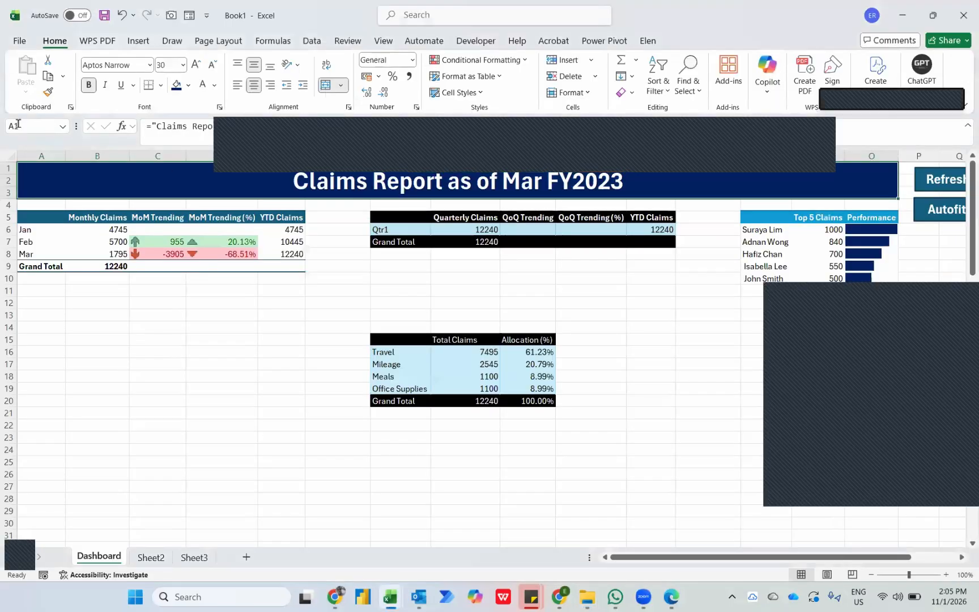
{"action": "key", "text": "alt+Tab"}
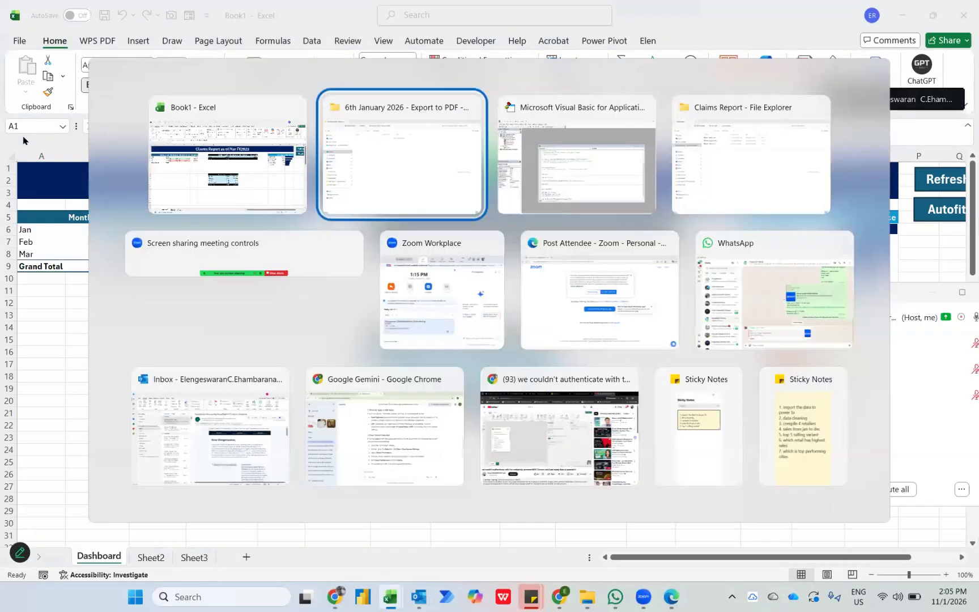
{"action": "key", "text": "Tab"}
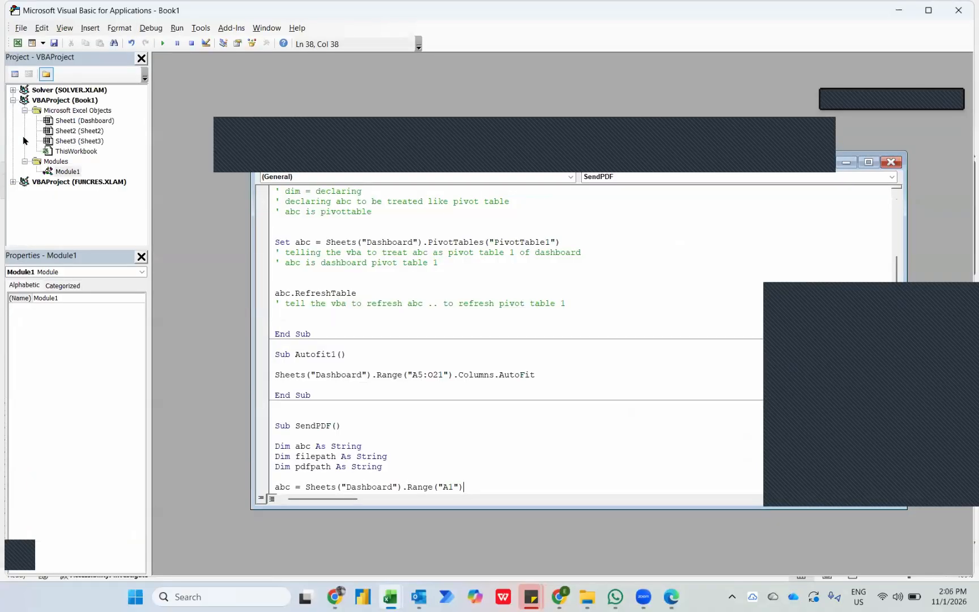
{"action": "type", "text": ".Value"}
{"action": "key", "text": "Return"}
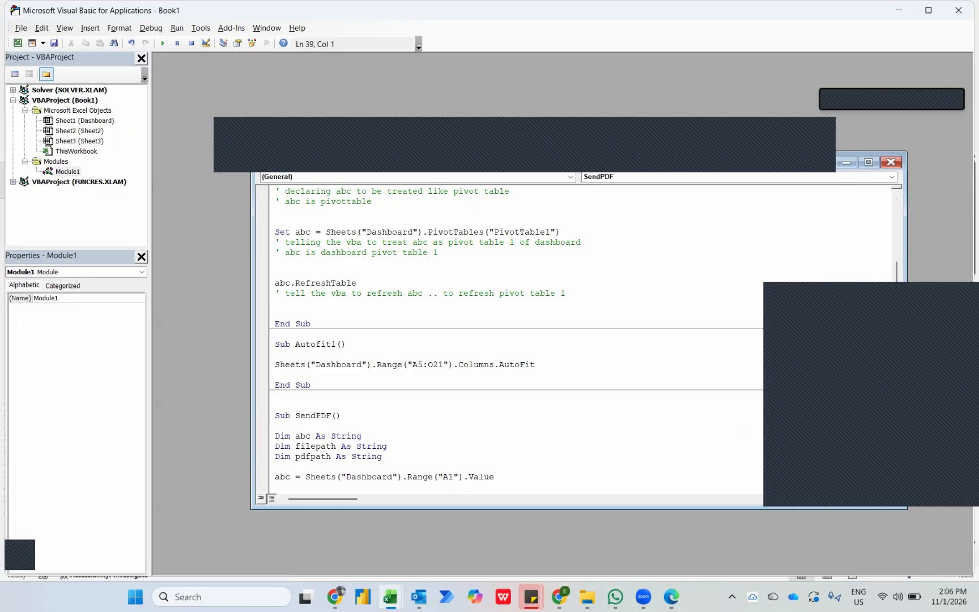
Begin the filepath assignment below the abc line, and copy the address of the "6th January 2026 - Export to PDF" folder.
{"action": "type", "text": "filepath ="}
{"action": "key", "text": "alt+F11"}
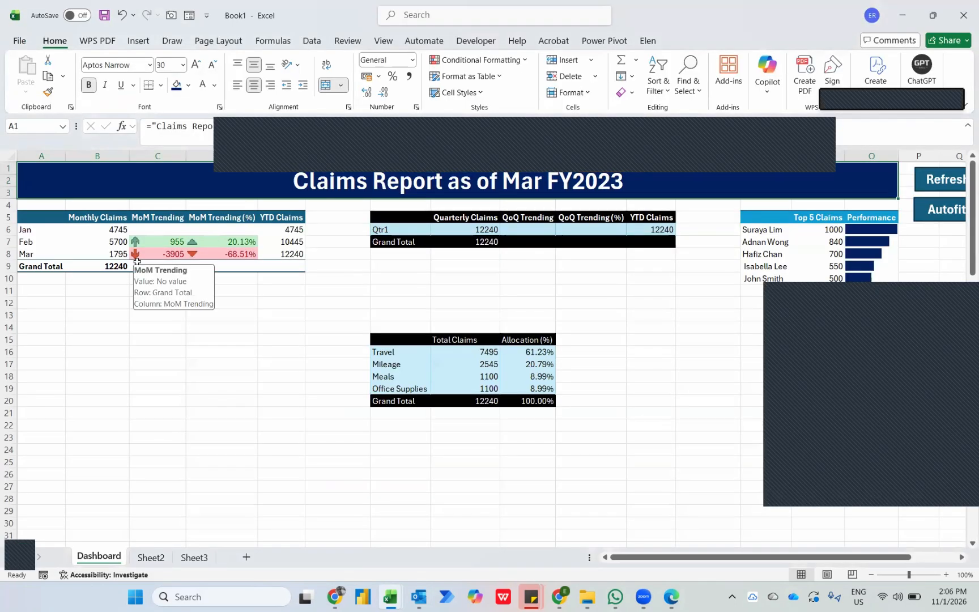
{"action": "key", "text": "alt+Tab"}
{"action": "key", "text": "alt+Tab"}
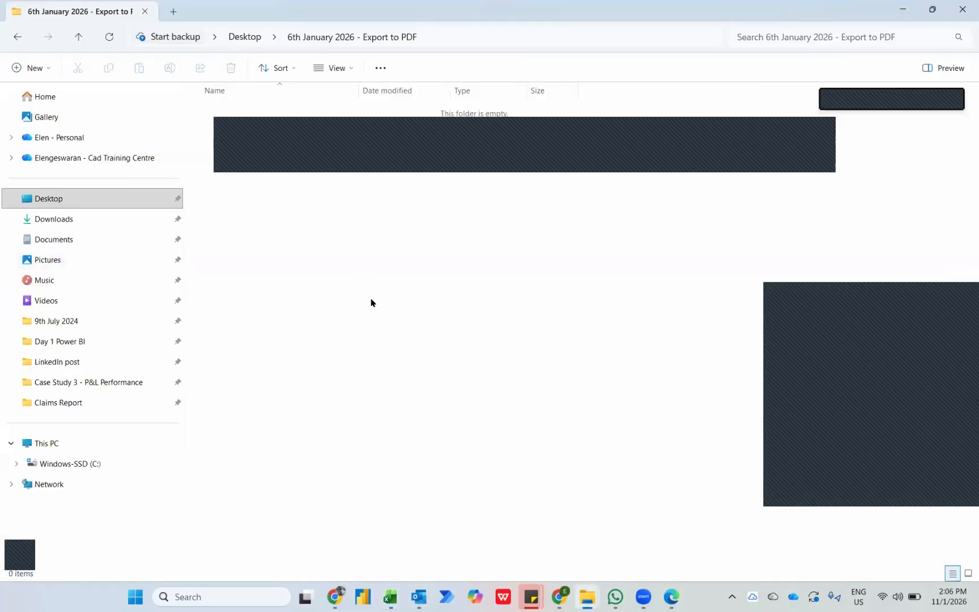
{"action": "right_click", "coordinate": [385, 37]}
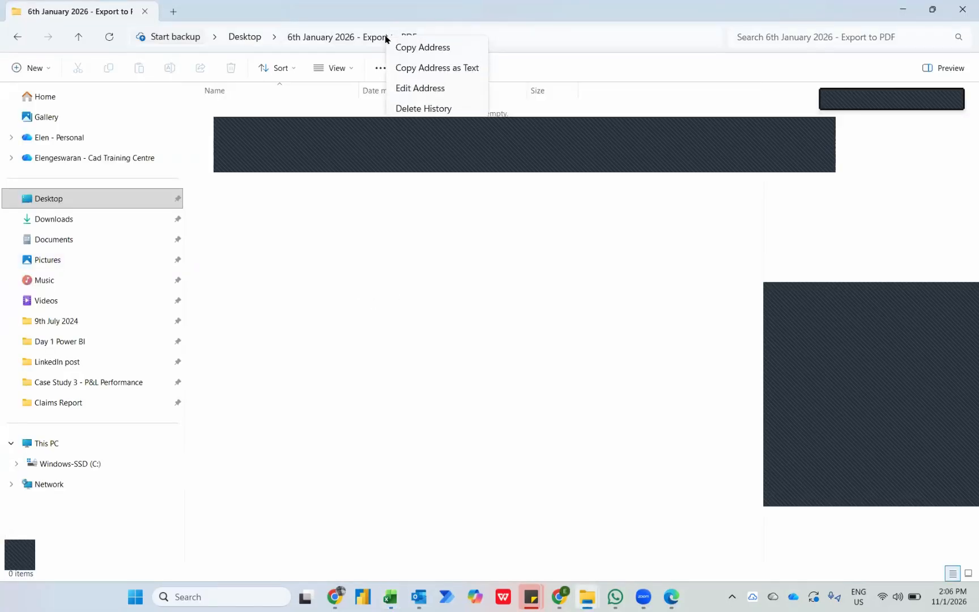
{"action": "left_click", "coordinate": [422, 47]}
Complete the filepath assignment in the macro code with the copied folder address as a quoted string ending in a backslash.
{"action": "key", "text": "alt+Tab"}
{"action": "key", "text": "alt+Tab"}
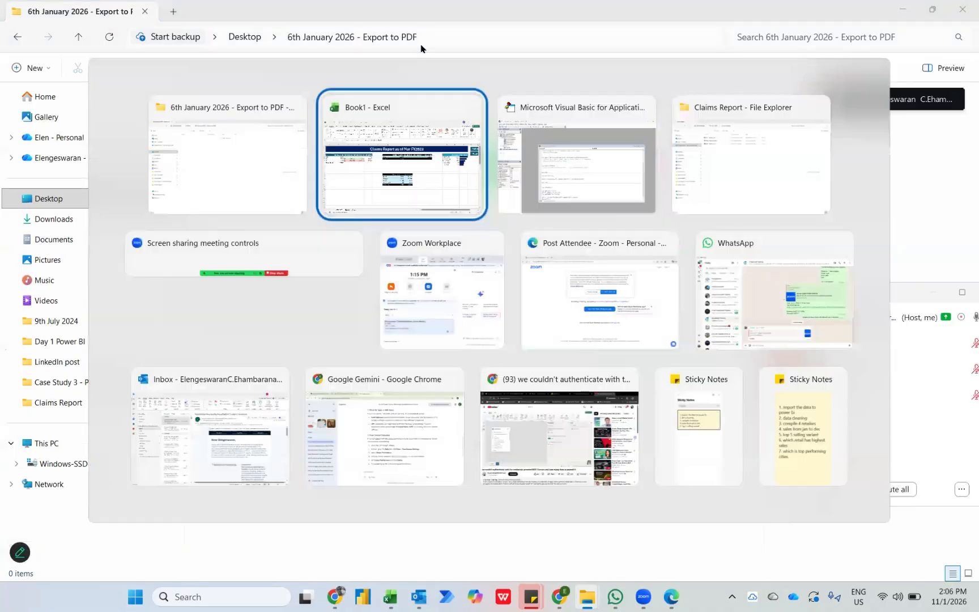
{"action": "type", "text": "\""}
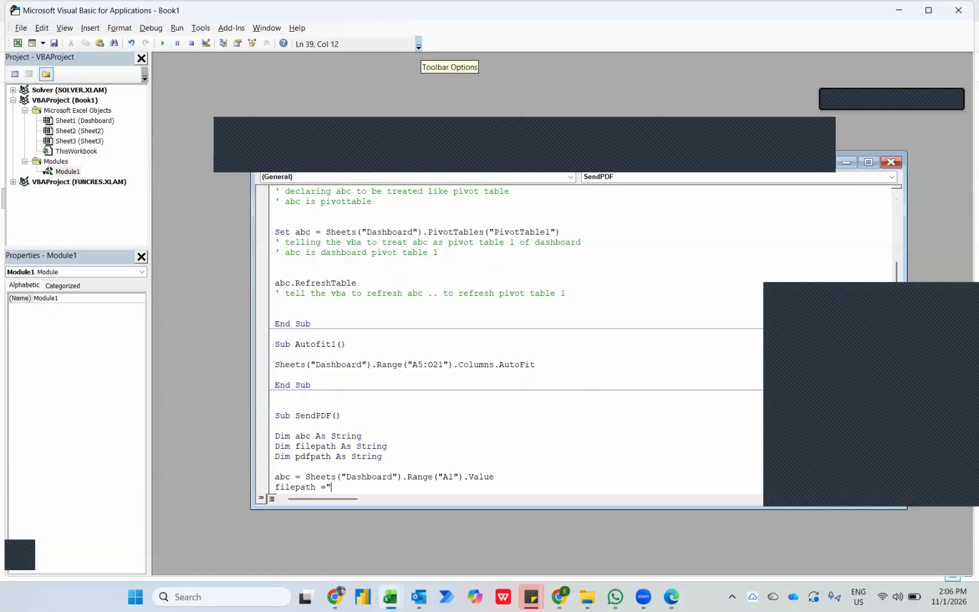
{"action": "key", "text": "ctrl+v"}
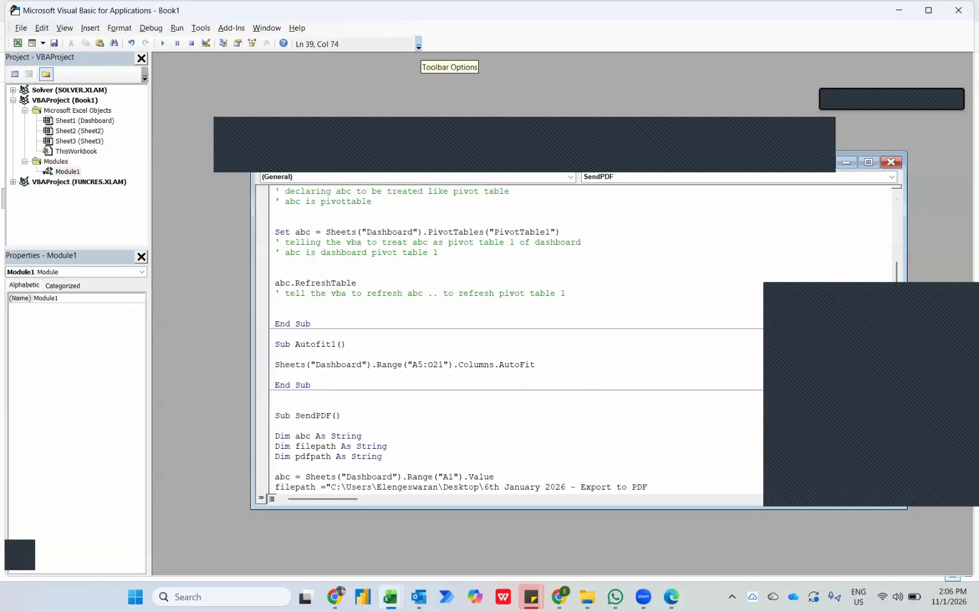
{"action": "type", "text": "\\"}
{"action": "key", "text": "Return"}
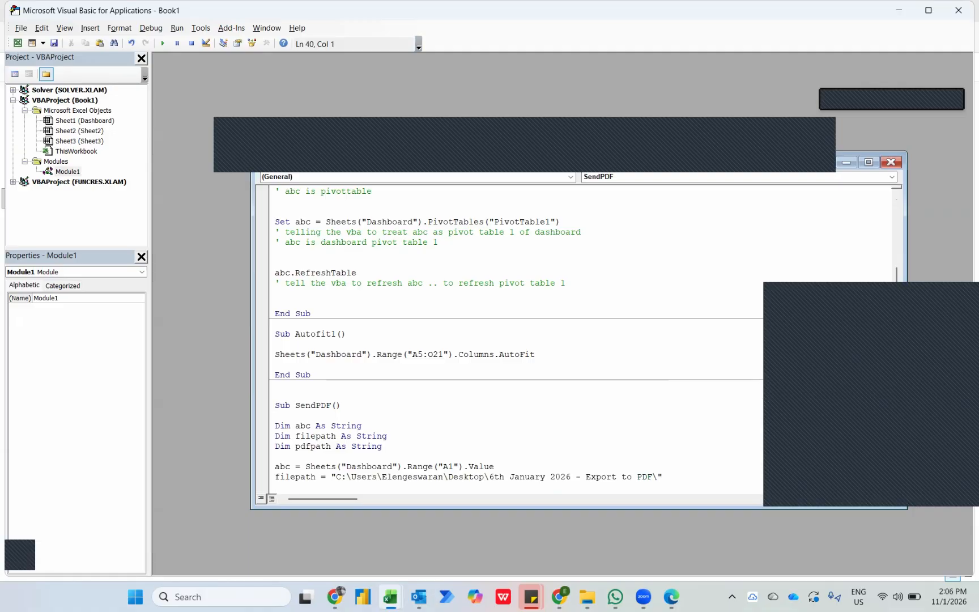
Add the line pdfpath = filepath & abc & ".pdf" below the filepath assignment, followed by a blank line.
{"action": "type", "text": "pdfpath"}
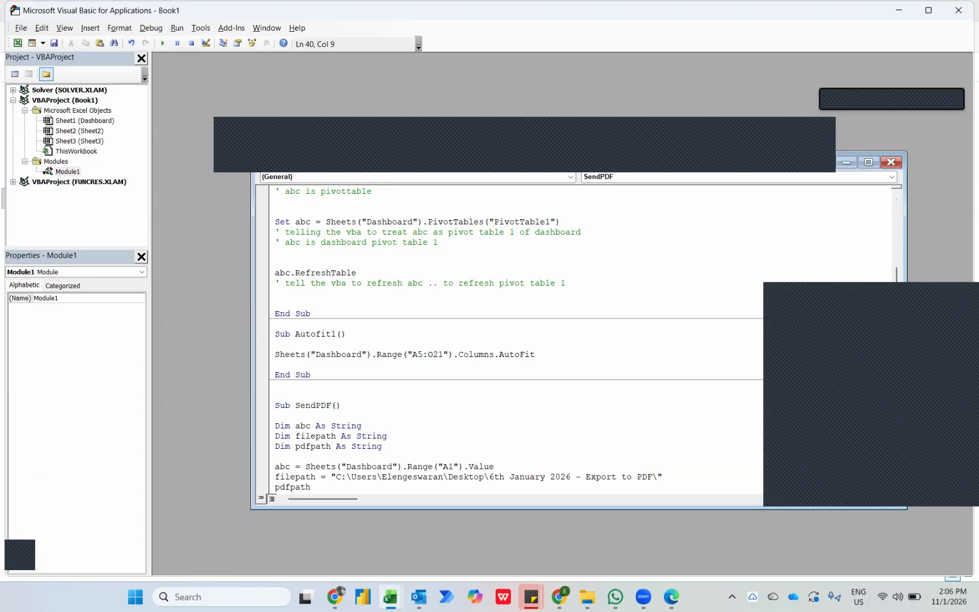
{"action": "type", "text": "= filepath & abc & \".pdf\""}
{"action": "scroll", "coordinate": [357, 434], "scroll_direction": "down", "scroll_amount": 1}
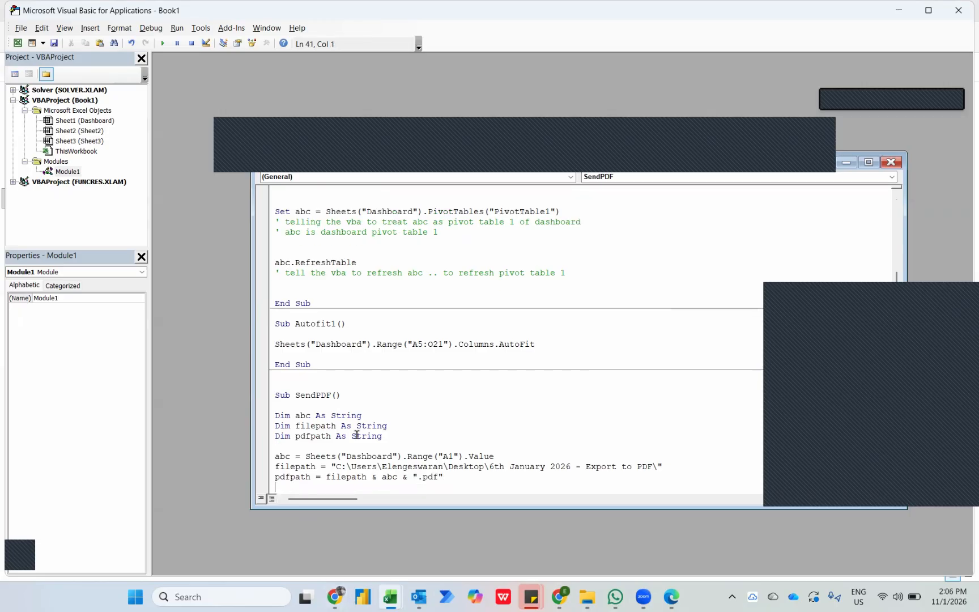
{"action": "key", "text": "Return"}
{"action": "key", "text": "Return"}
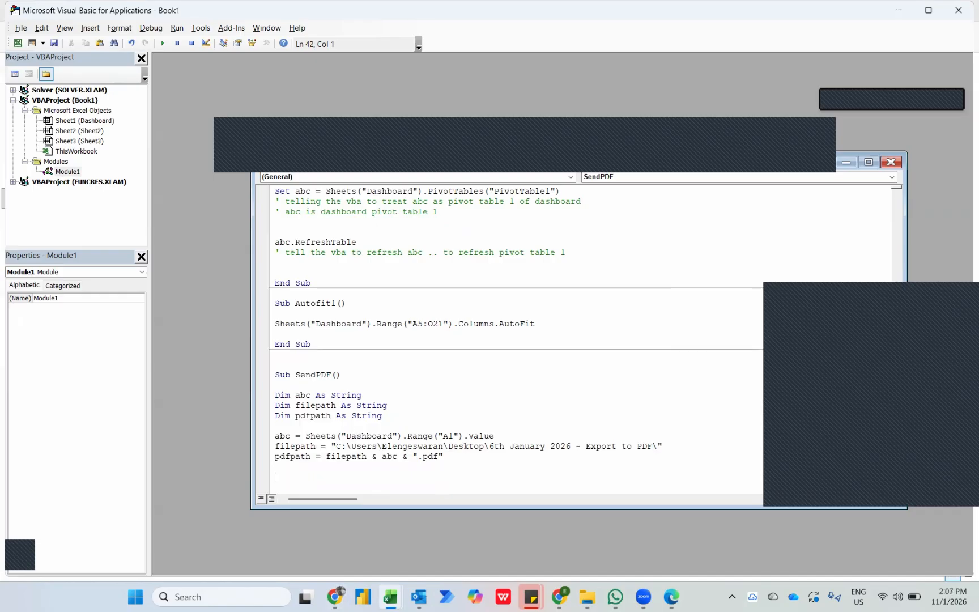
Glance at the Dashboard sheet and begin the export statement in SendPDF with Sheets("Dashboard").ExportAsFixedFormat.
{"action": "key", "text": "alt+Tab"}
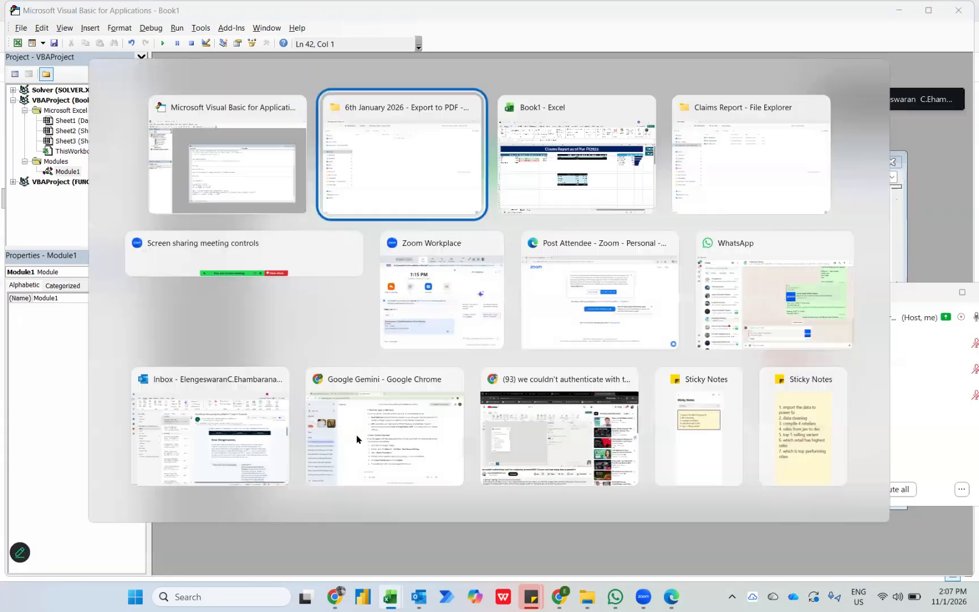
{"action": "key", "text": "alt+Tab"}
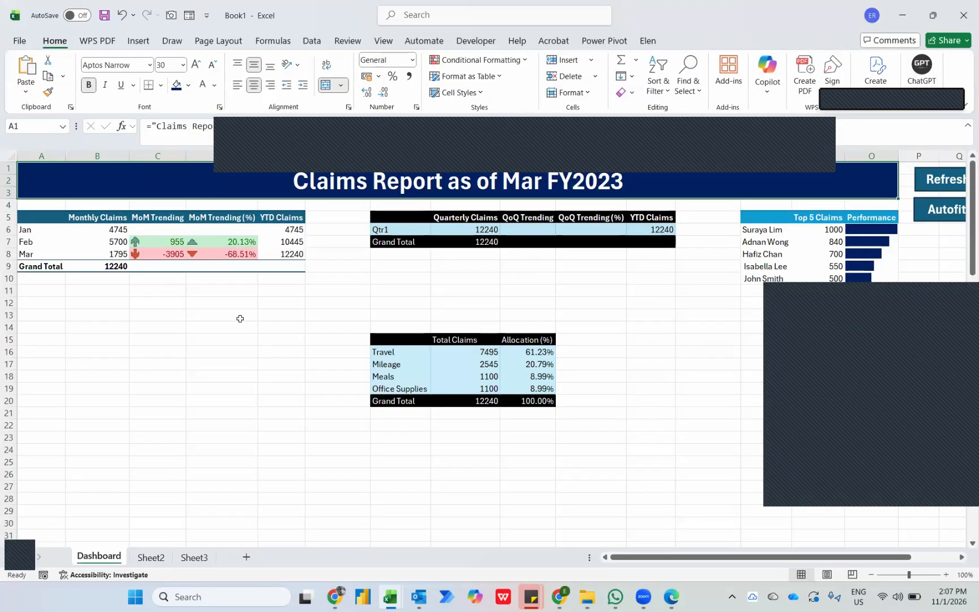
{"action": "key", "text": "alt+Tab"}
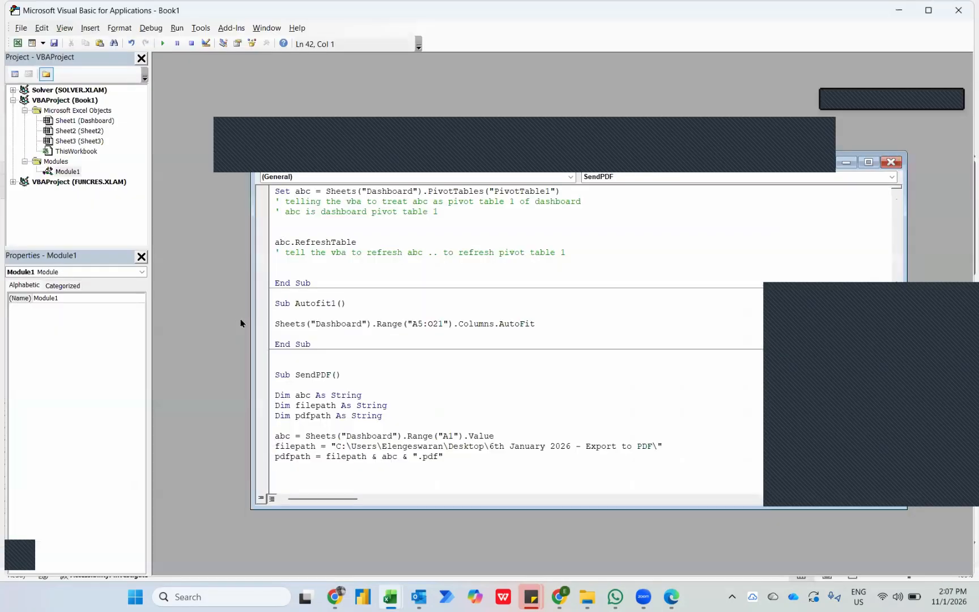
{"action": "type", "text": "Shee"}
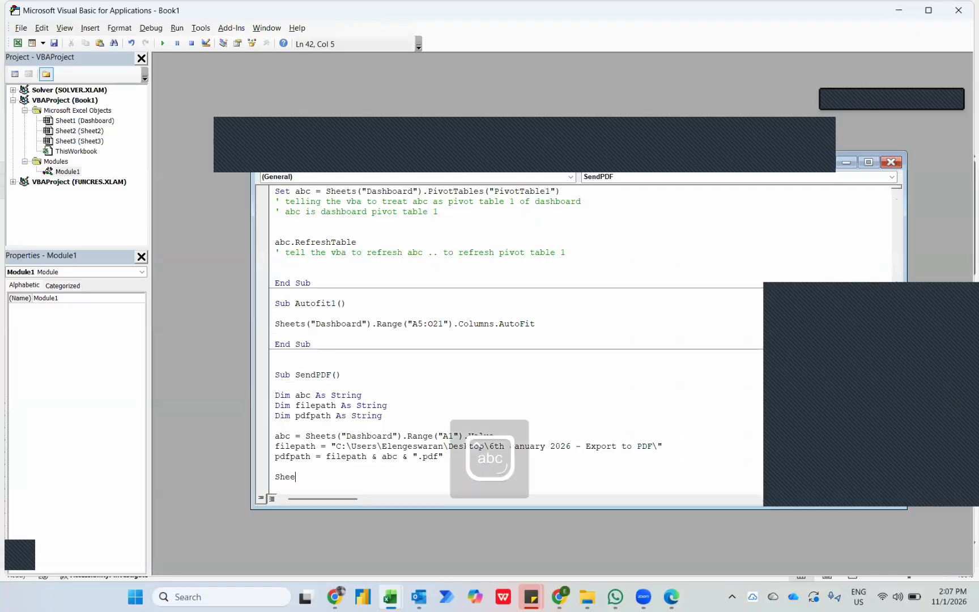
{"action": "type", "text": "ts(\"D"}
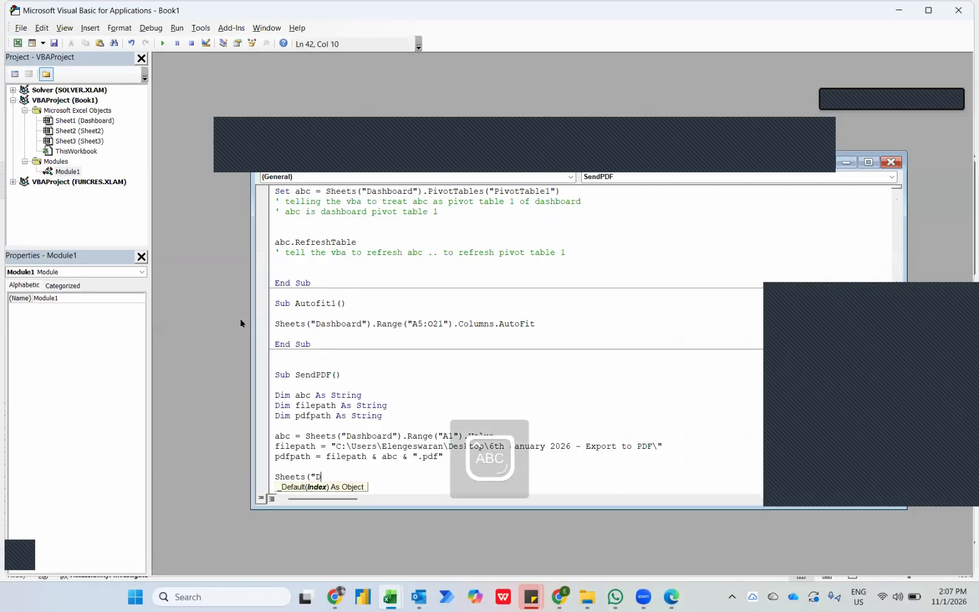
{"action": "type", "text": "ashboard\")."}
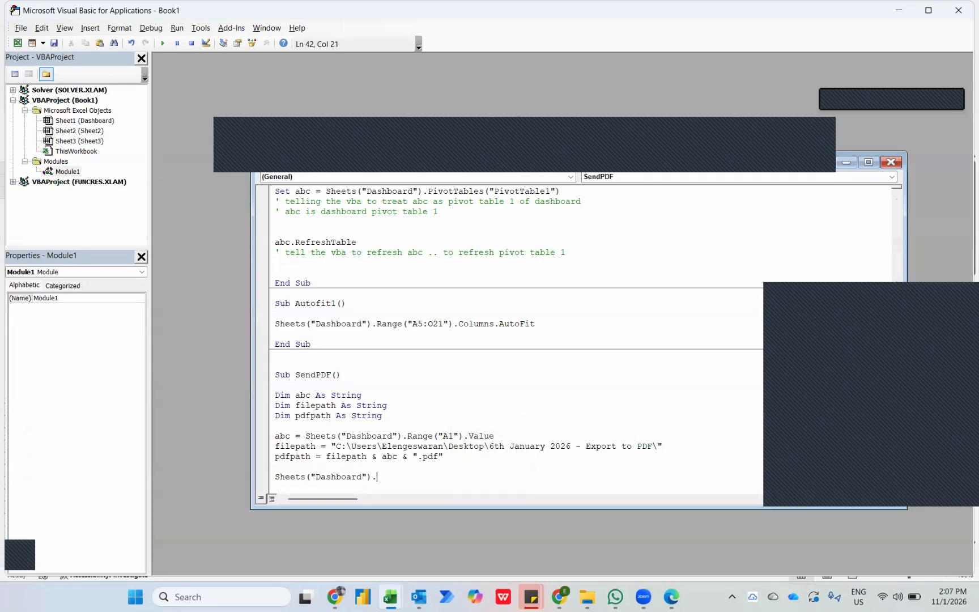
{"action": "type", "text": "exportasfixedformat"}
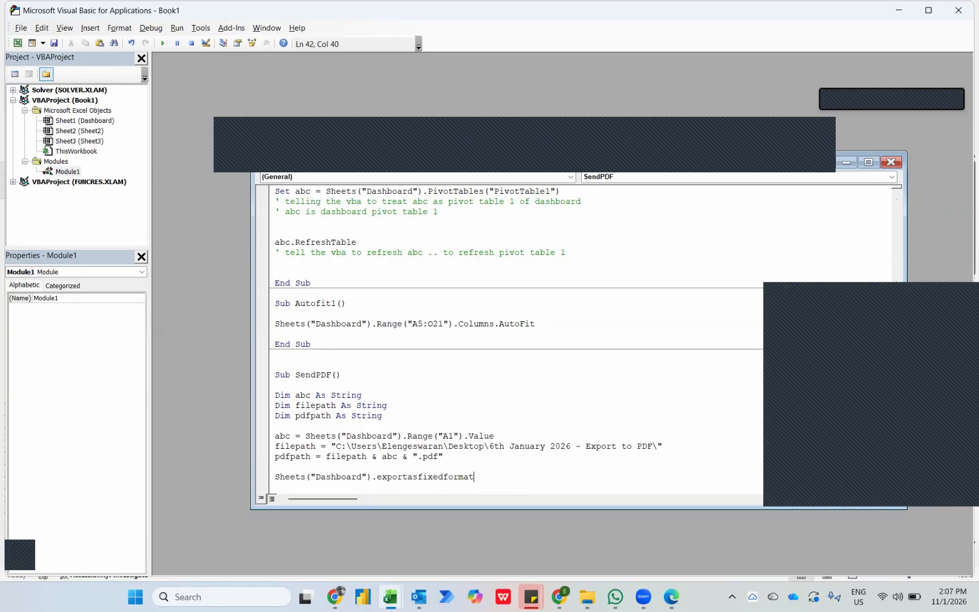
{"action": "type", "text": " xltypepdf"}
Give the ExportAsFixedFormat statement the arguments xlTypePDF, pdfpath, False.
{"action": "left_click_drag", "start_coordinate": [479, 477], "coordinate": [533, 477]}
{"action": "left_click", "coordinate": [536, 479]}
{"action": "type", "text": ", pdfpath , F"}
{"action": "key", "text": "Caps_Lock"}
{"action": "type", "text": "alse"}
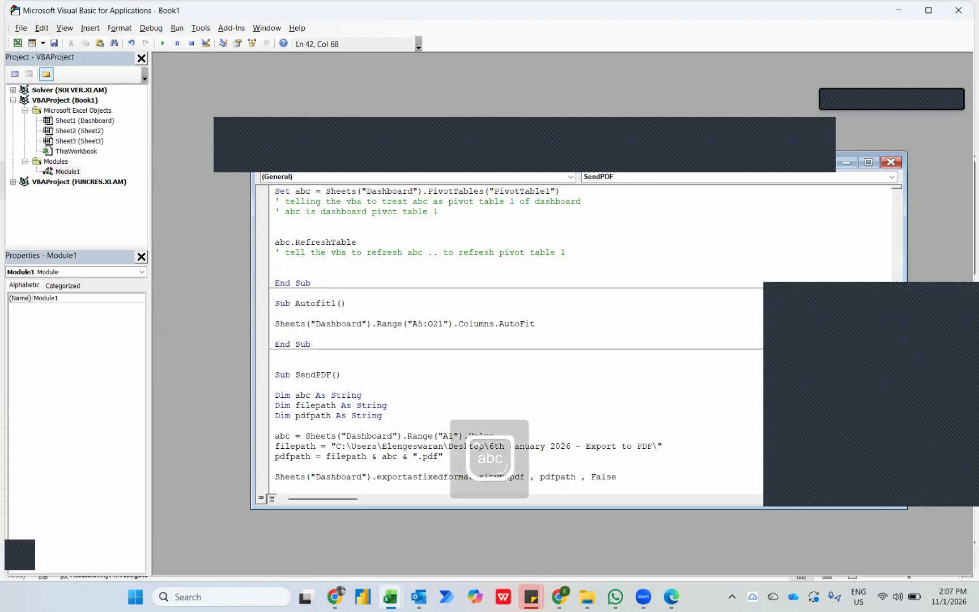
Run the SendPDF macro and open the exported "Claims Report as of Mar FY2023" PDF from the export folder.
{"action": "left_click", "coordinate": [163, 44]}
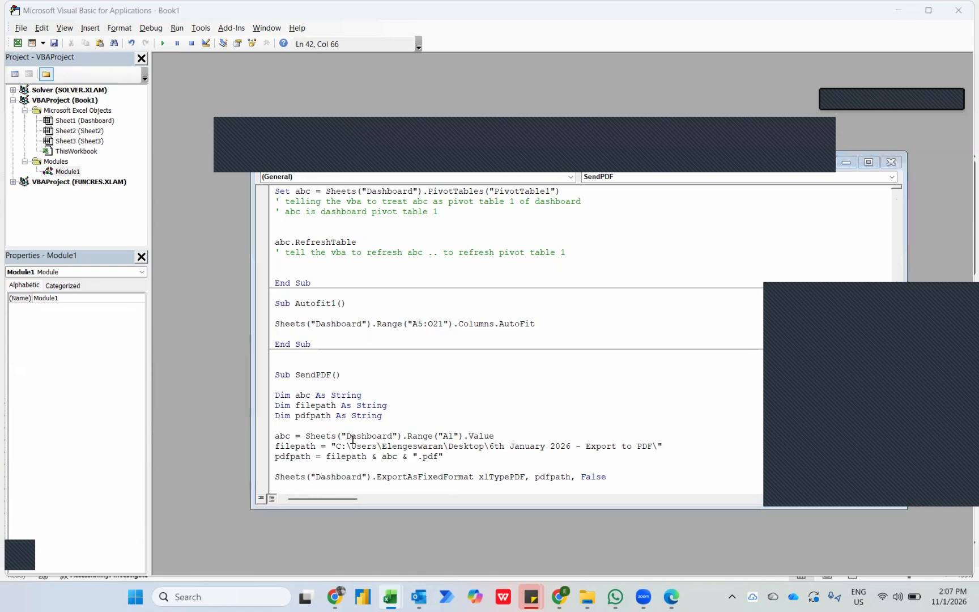
{"action": "key", "text": "alt+Tab"}
{"action": "key", "text": "alt+Tab"}
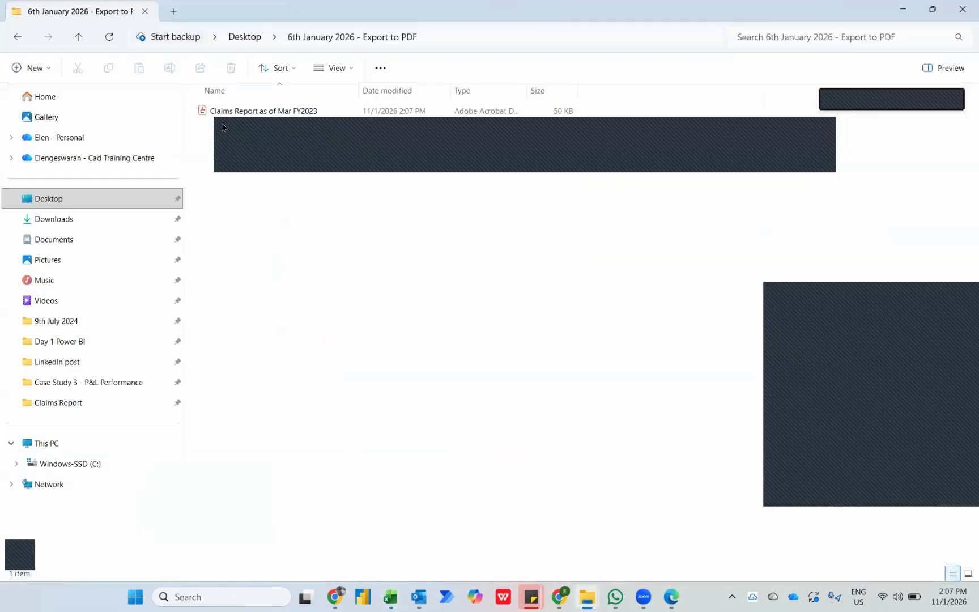
{"action": "left_click", "coordinate": [264, 112]}
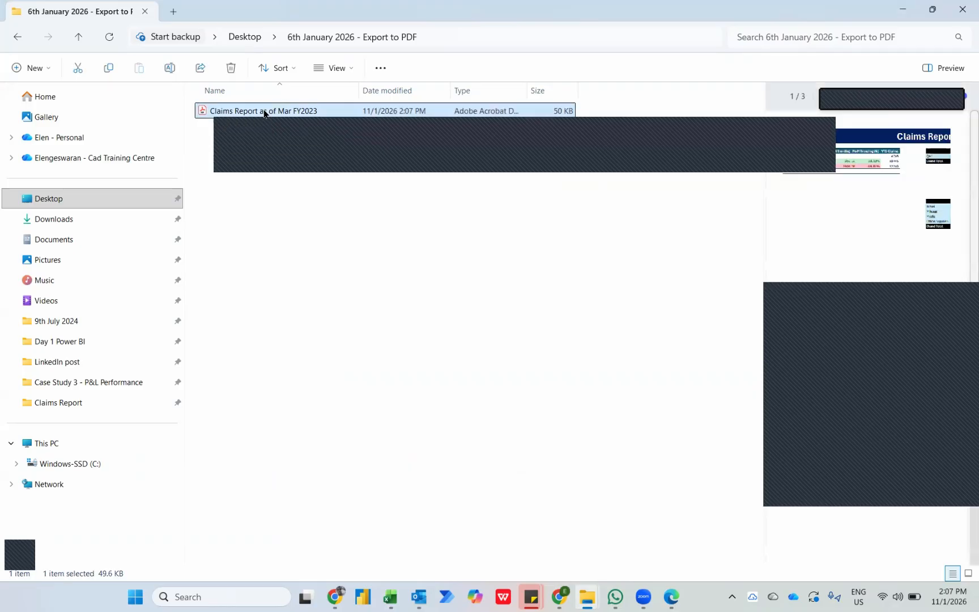
{"action": "double_click", "coordinate": [264, 111]}
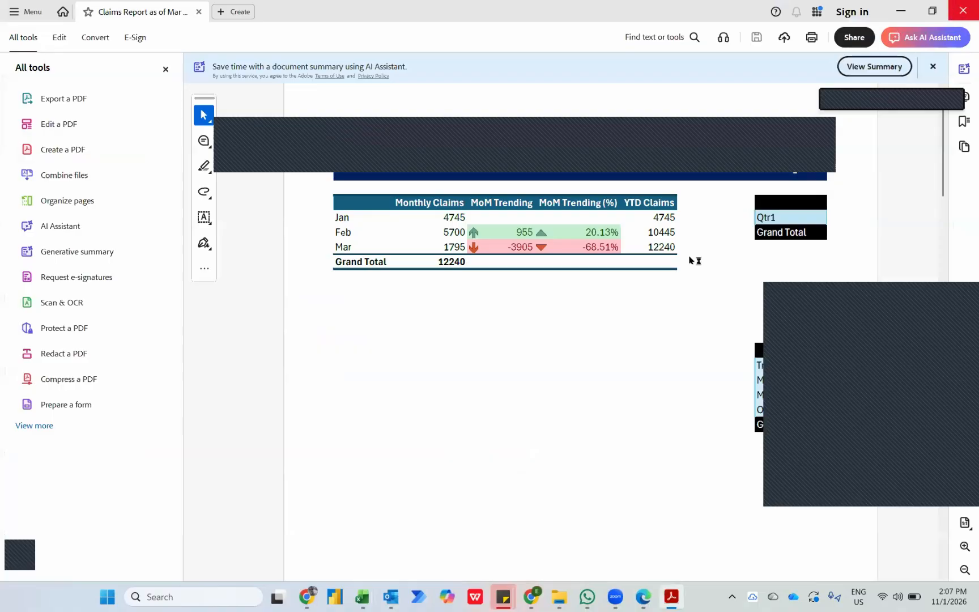
Return to the Excel Dashboard sheet and set A1:O28 as its print area.
{"action": "key", "text": "alt+Tab"}
{"action": "key", "text": "Tab"}
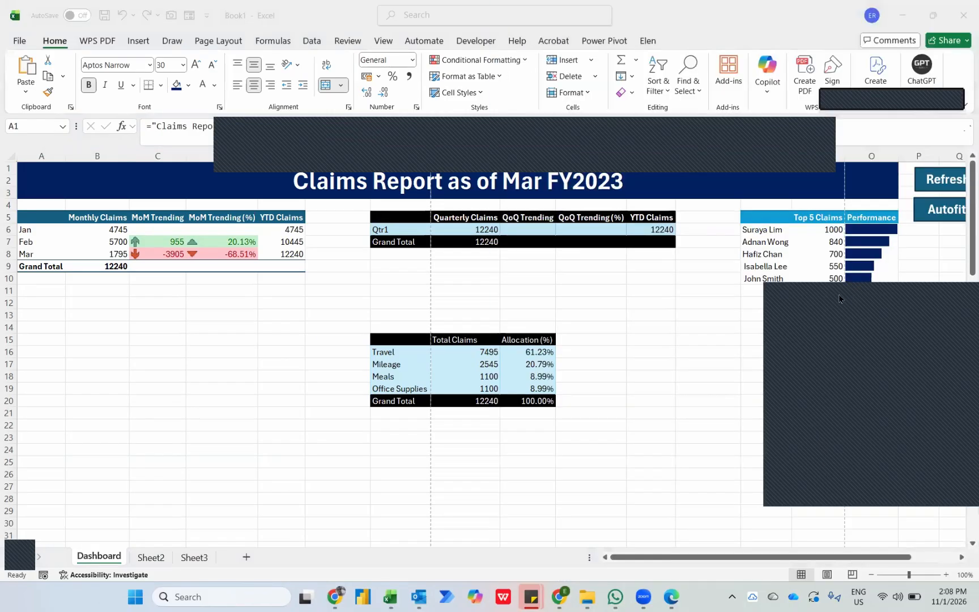
{"action": "left_click", "coordinate": [866, 496]}
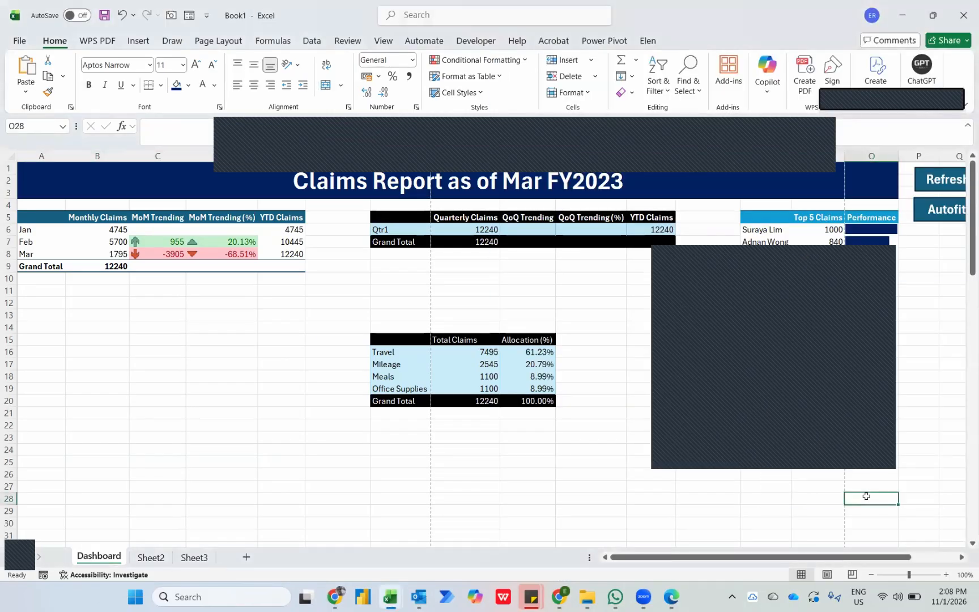
{"action": "key", "text": "ctrl+shift+Home"}
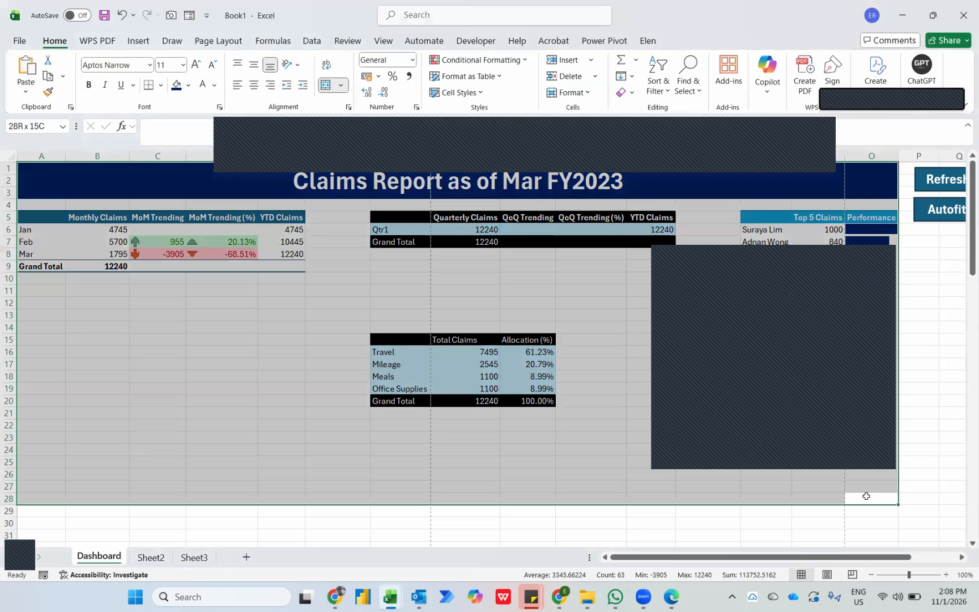
{"action": "left_click", "coordinate": [217, 46]}
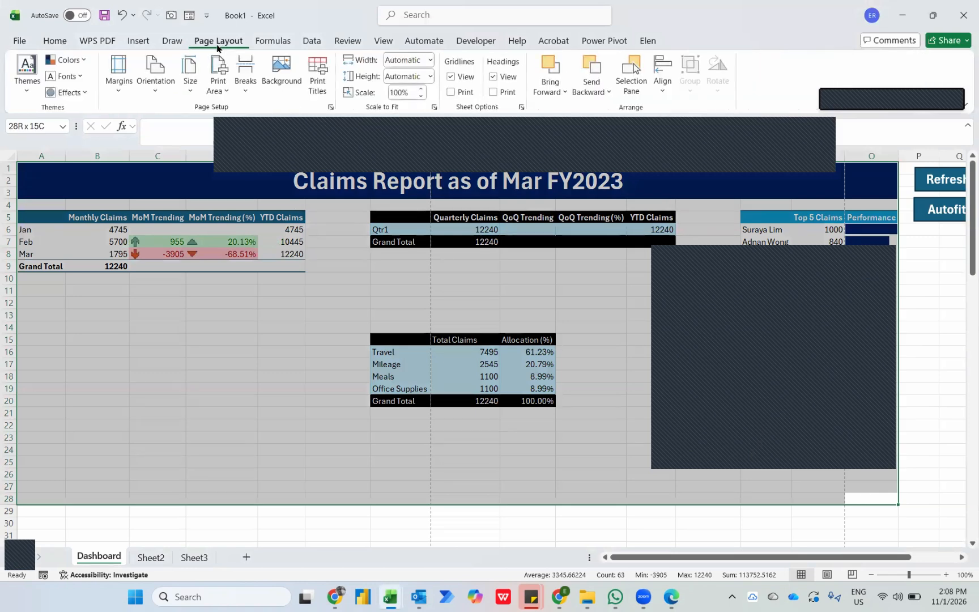
{"action": "left_click", "coordinate": [209, 94]}
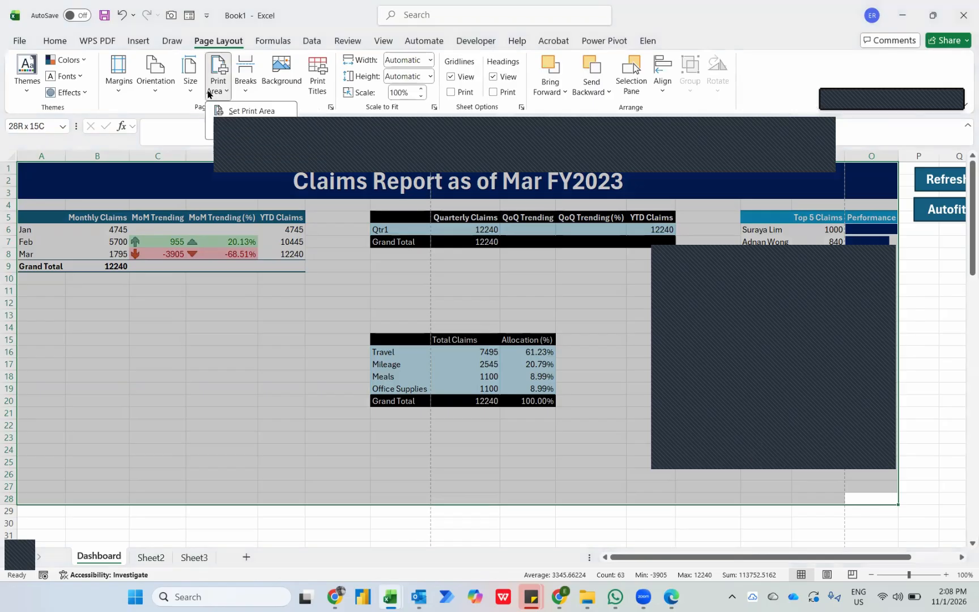
{"action": "left_click", "coordinate": [236, 112]}
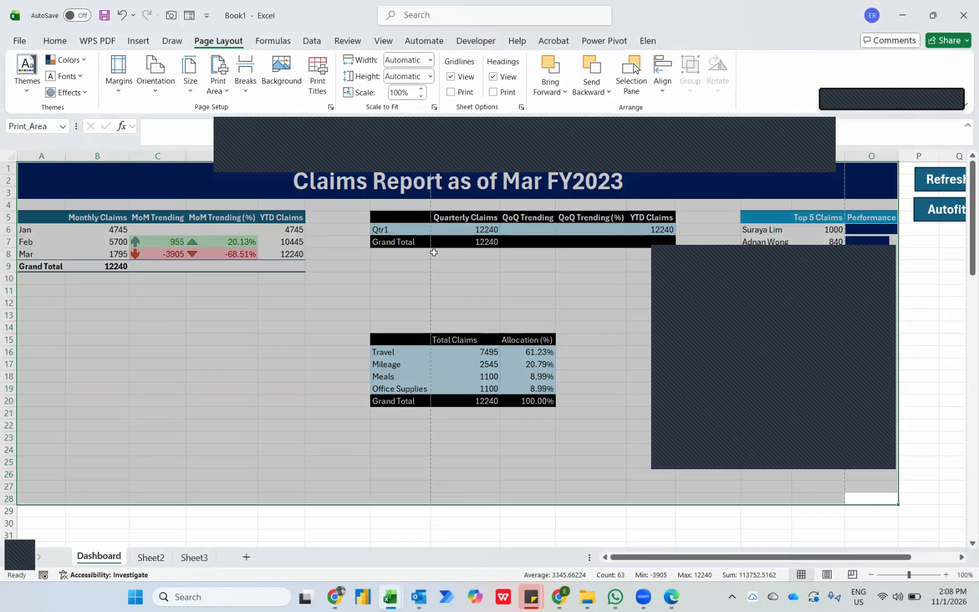
Scale the Dashboard's print width to 1 page and check the result in the print preview.
{"action": "left_click", "coordinate": [430, 61]}
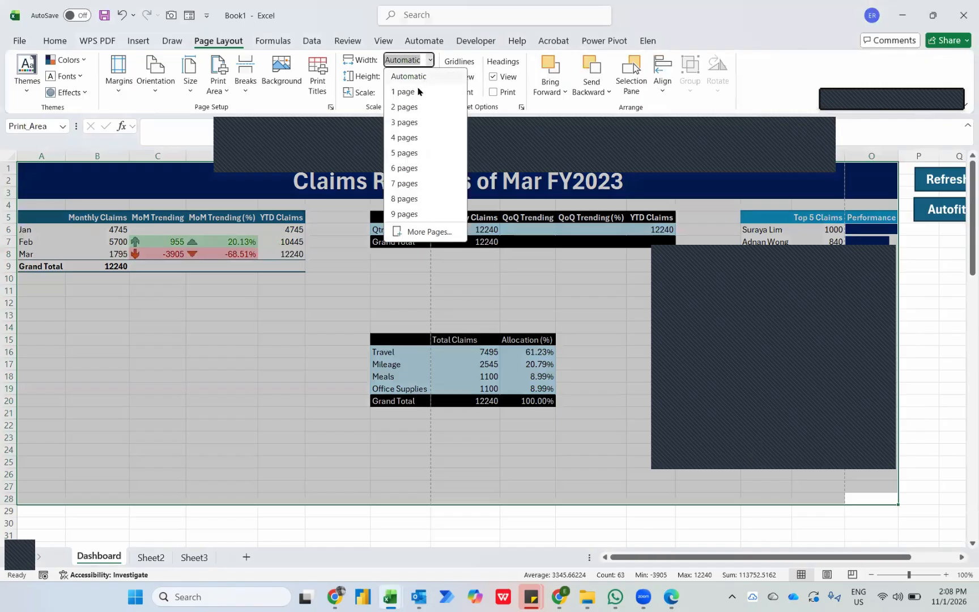
{"action": "left_click", "coordinate": [414, 93]}
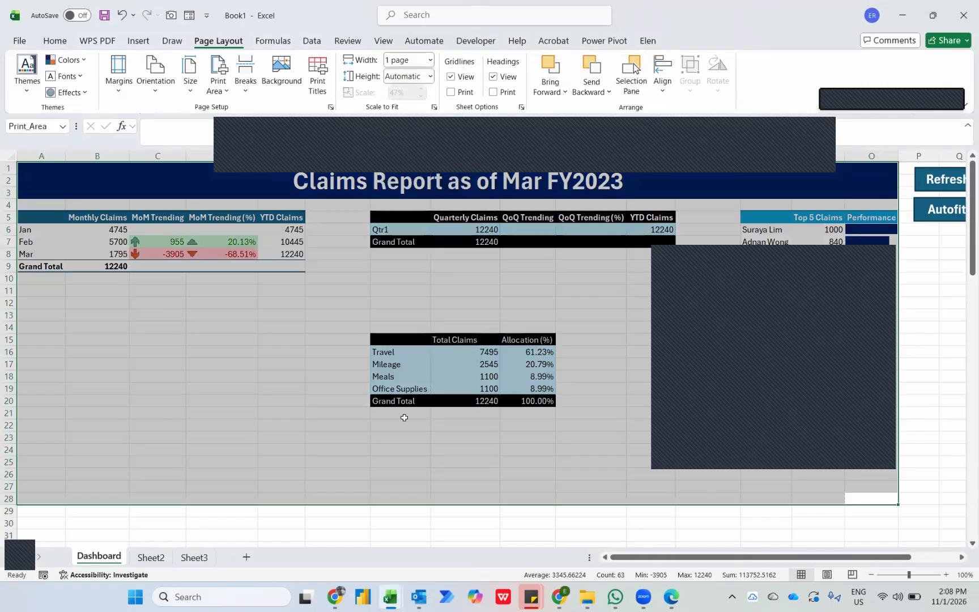
{"action": "key", "text": "ctrl+p"}
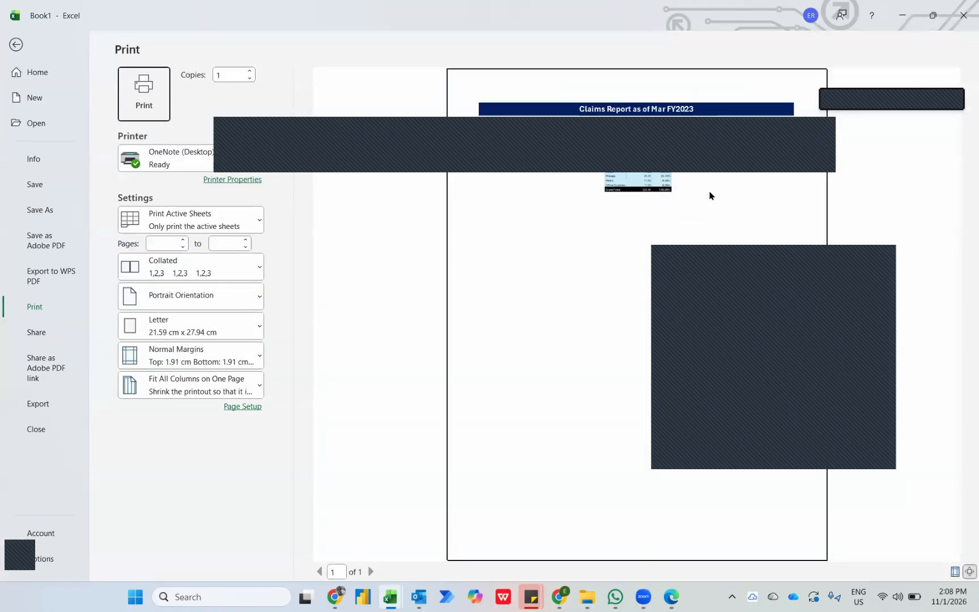
{"action": "key", "text": "Escape"}
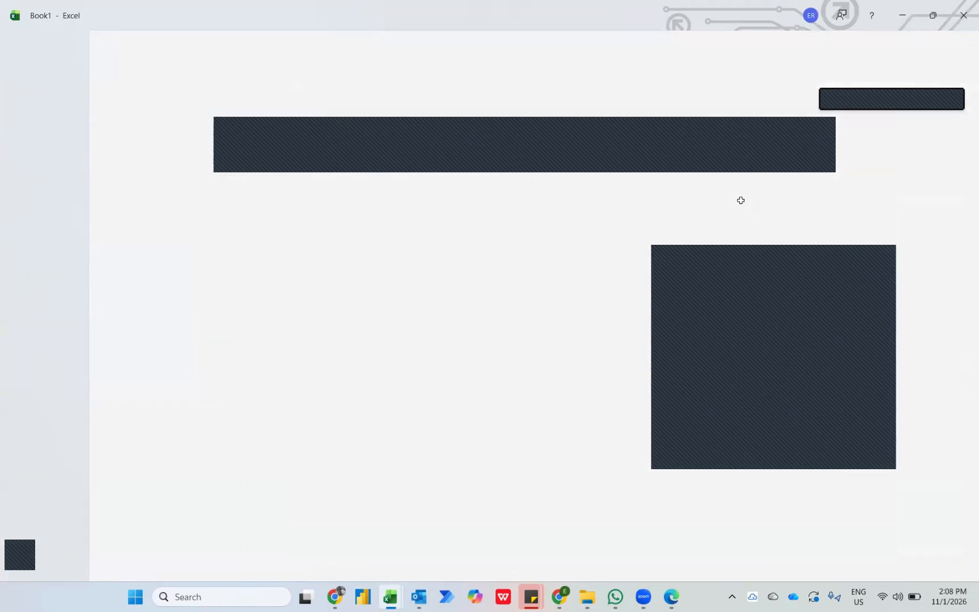
Change the Dashboard's page orientation to Landscape and check the print preview again.
{"action": "left_click", "coordinate": [158, 99]}
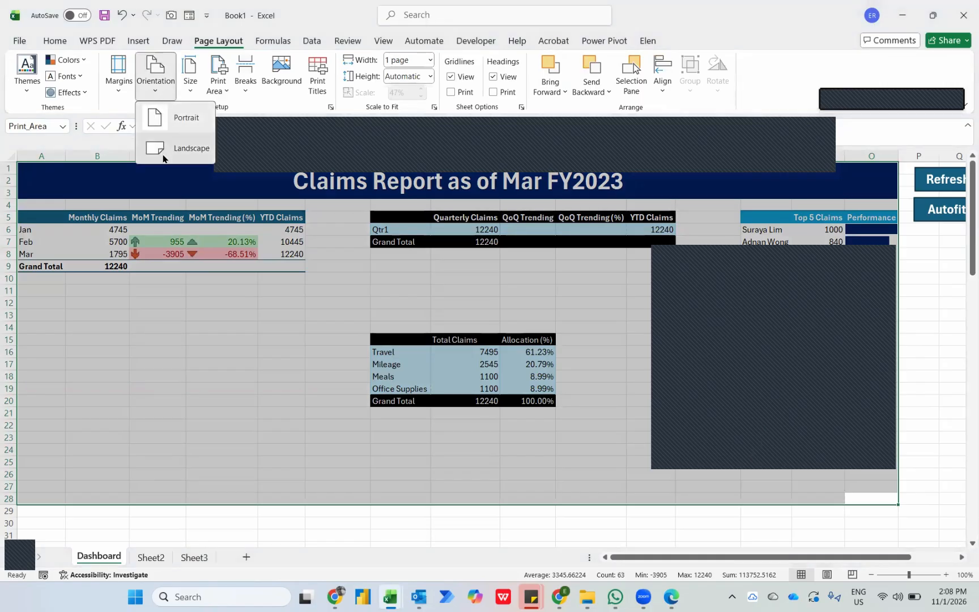
{"action": "left_click", "coordinate": [164, 155]}
{"action": "key", "text": "ctrl+p"}
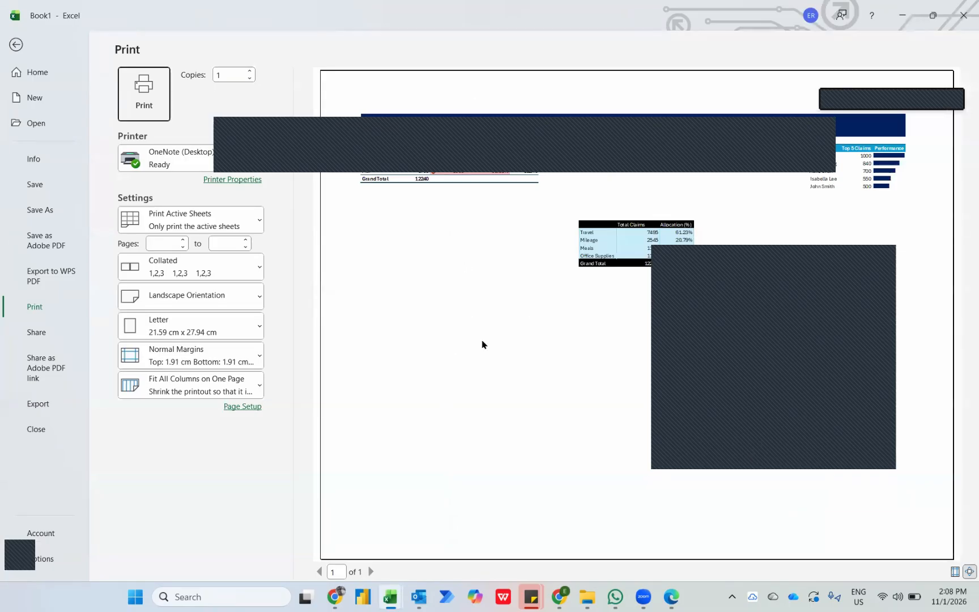
{"action": "key", "text": "Escape"}
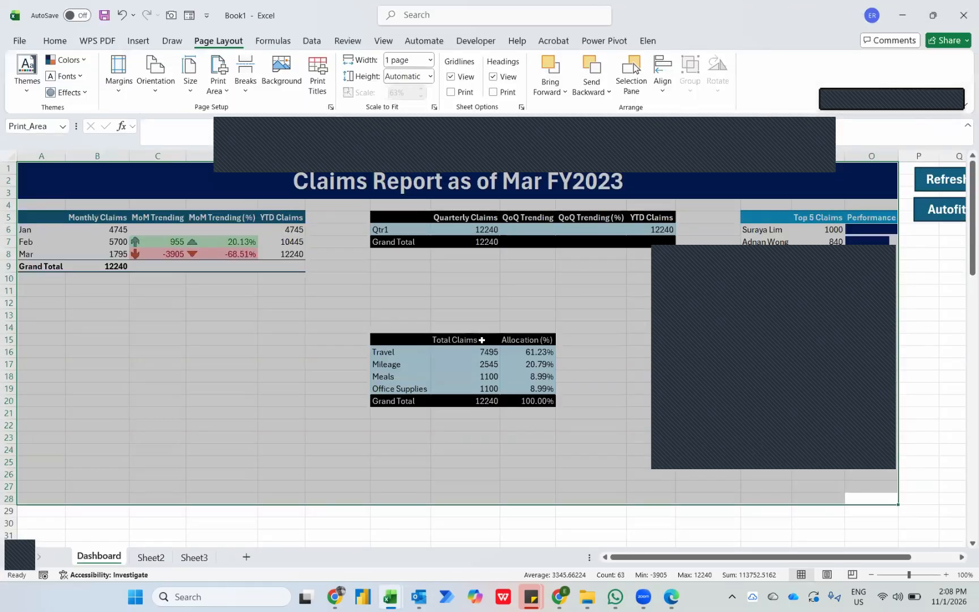
Rerun the SendPDF macro in the VBA editor and review the newly exported "Claims Report as of Mar FY2023" PDF, closing it when done.
{"action": "key", "text": "alt+Tab"}
{"action": "key", "text": "alt+Tab"}
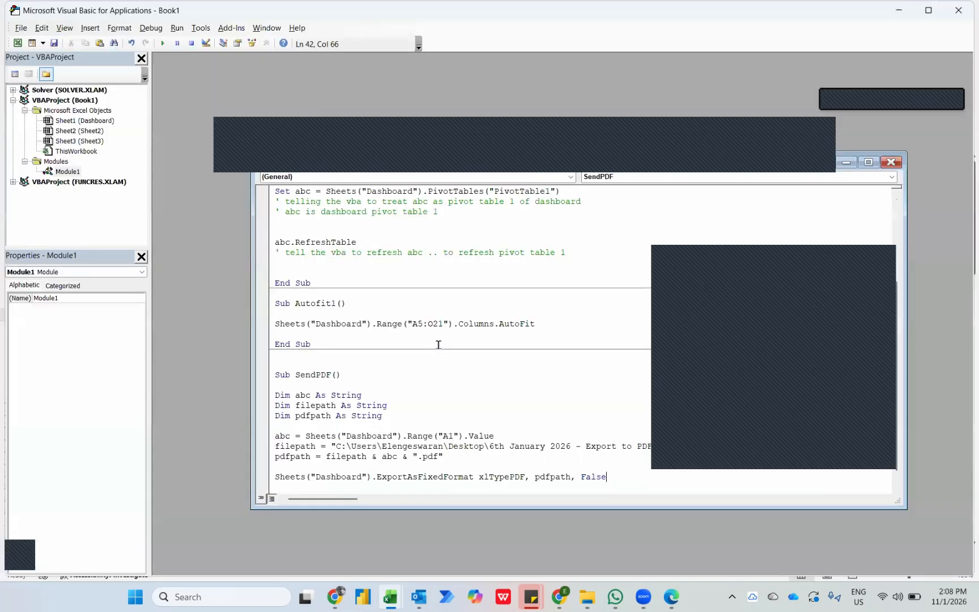
{"action": "left_click", "coordinate": [392, 420]}
{"action": "left_click", "coordinate": [162, 43]}
{"action": "key", "text": "alt+Tab"}
{"action": "key", "text": "alt+Tab"}
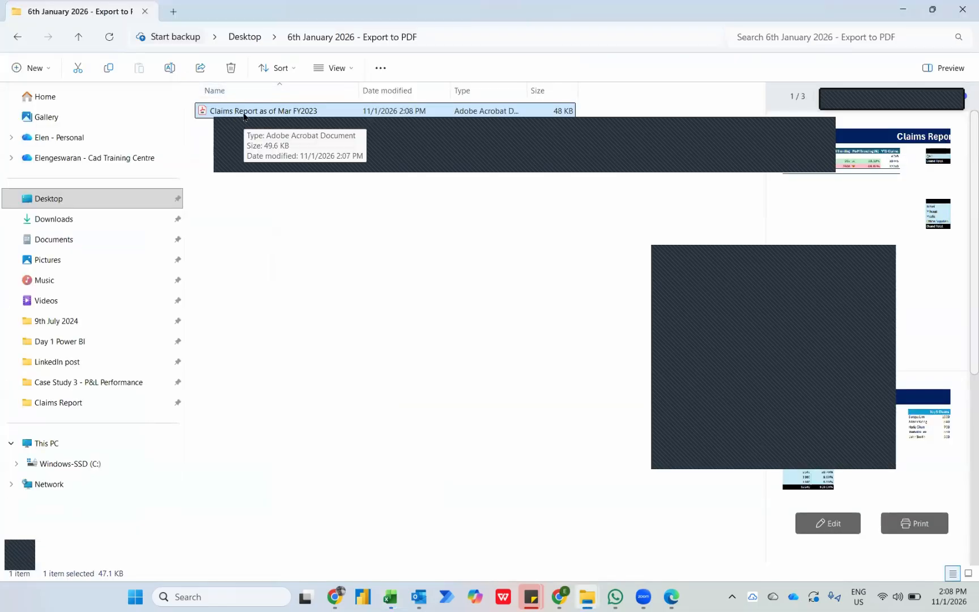
{"action": "double_click", "coordinate": [244, 111]}
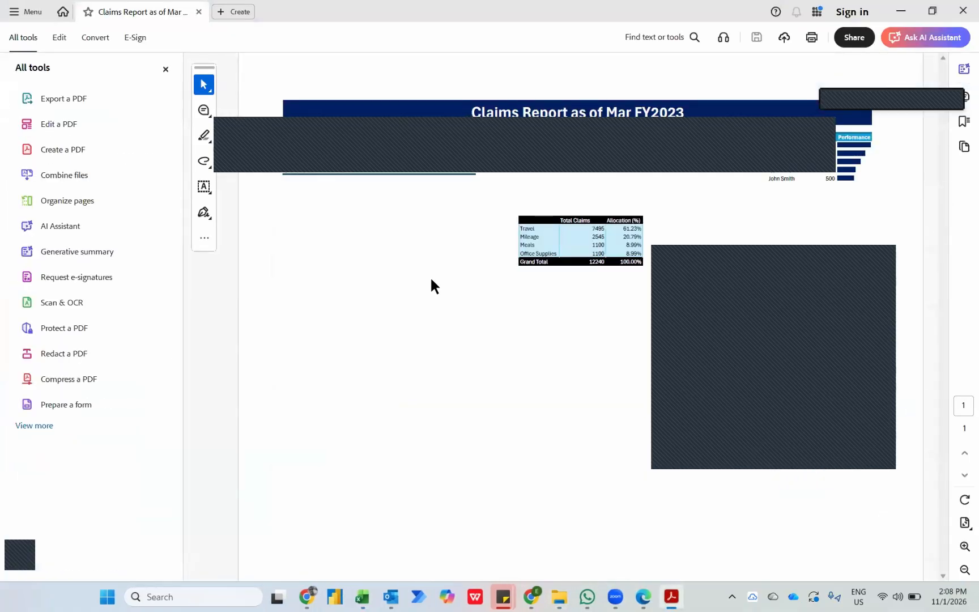
{"action": "left_click", "coordinate": [948, 10]}
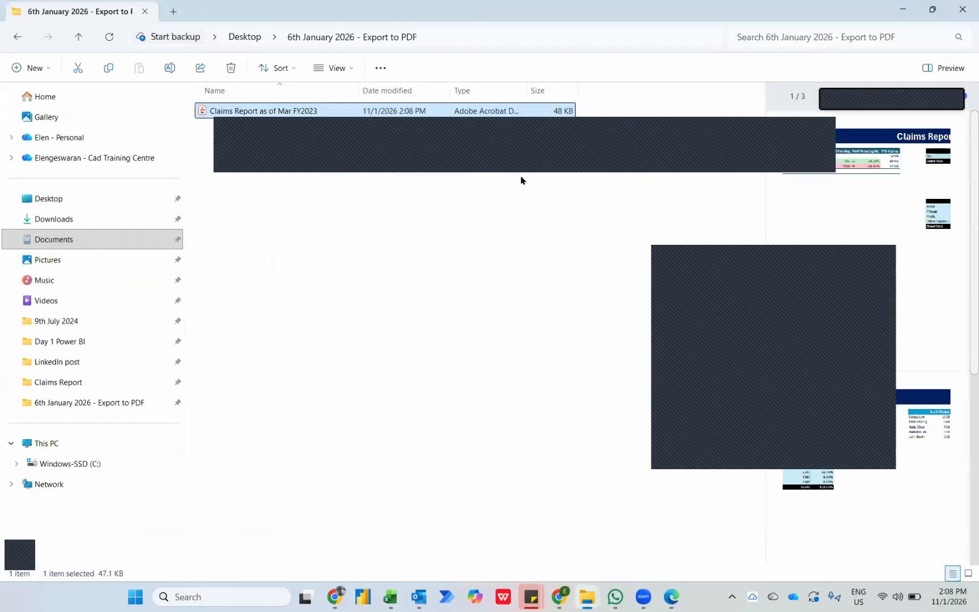
Delete the exported PDF from the "6th January 2026 - Export to PDF" folder and switch back to the Excel Dashboard sheet.
{"action": "key", "text": "Delete"}
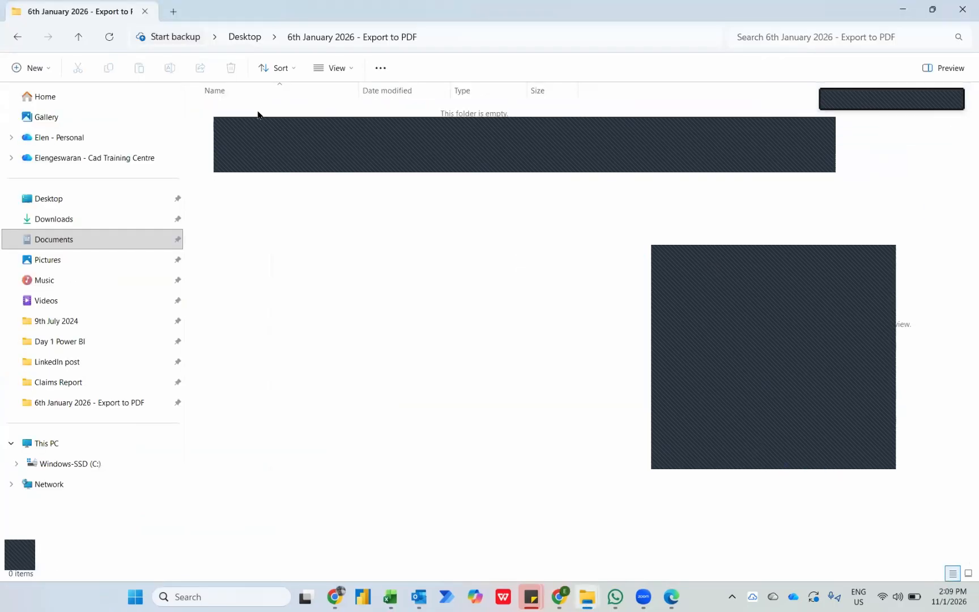
{"action": "key", "text": "alt+Tab"}
{"action": "key", "text": "Tab"}
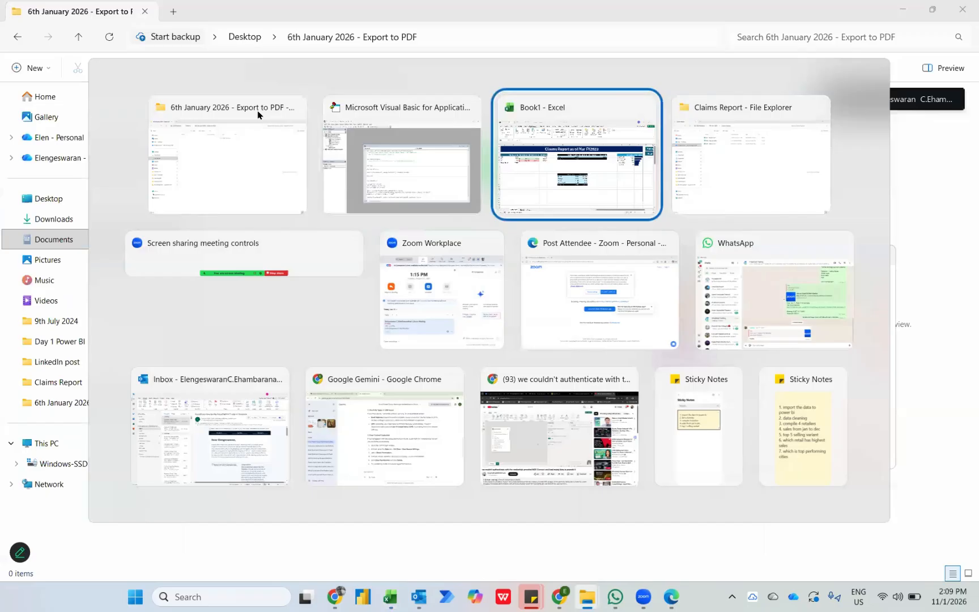
{"action": "key", "text": "alt+Tab"}
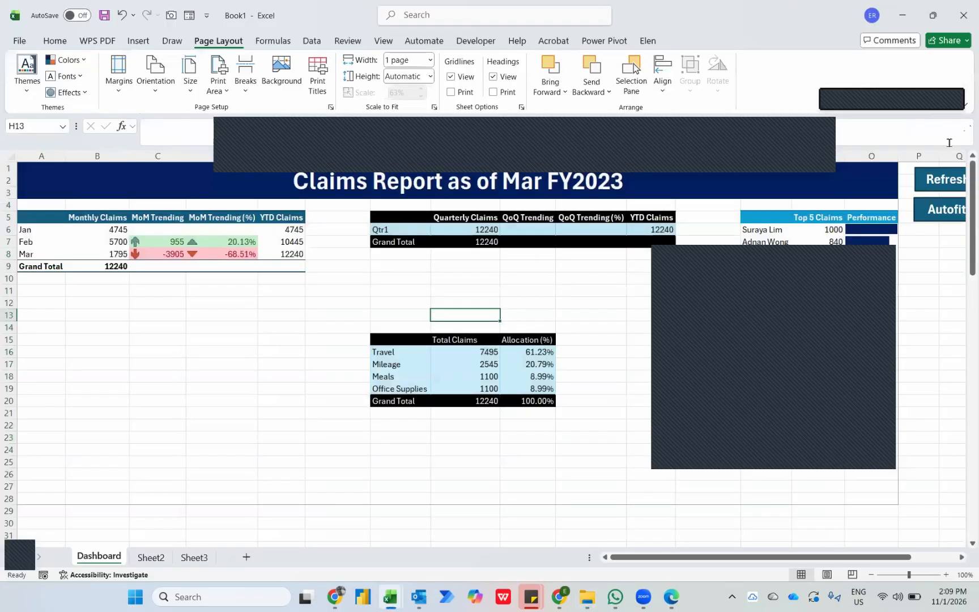
Duplicate the Autofit button on the Dashboard and place the copy directly below the original.
{"action": "left_click", "coordinate": [932, 216], "text": "ctrl"}
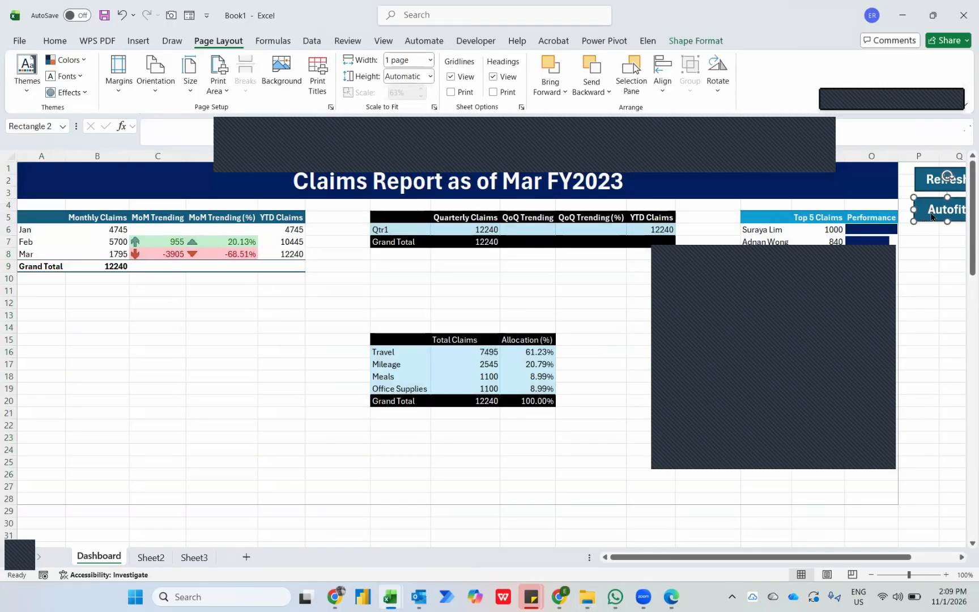
{"action": "right_click", "coordinate": [931, 214]}
{"action": "left_click", "coordinate": [895, 261]}
{"action": "key", "text": "ctrl+v"}
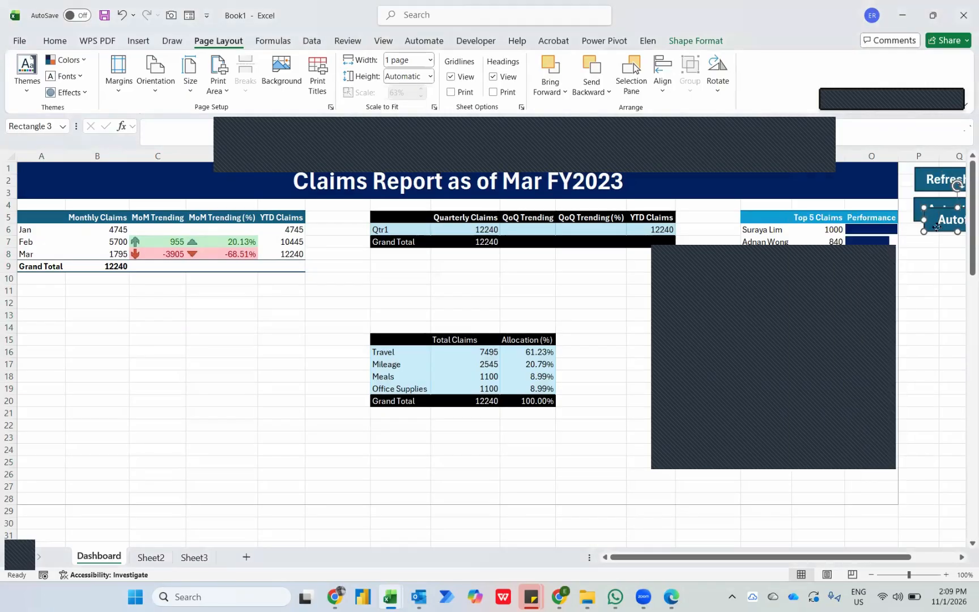
{"action": "left_click_drag", "start_coordinate": [927, 219], "coordinate": [924, 253]}
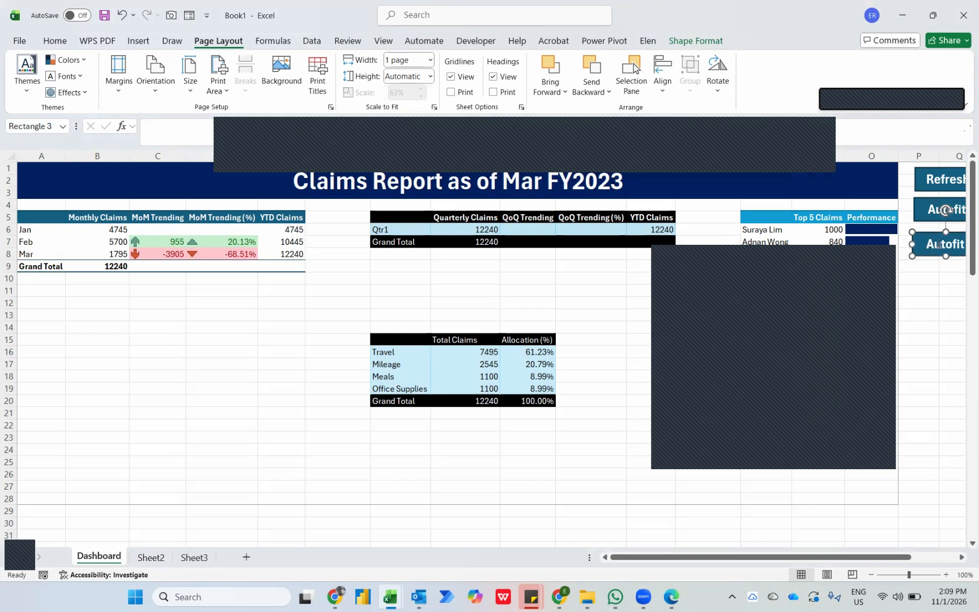
Change the text of the copied Autofit button to "Update".
{"action": "right_click", "coordinate": [938, 245]}
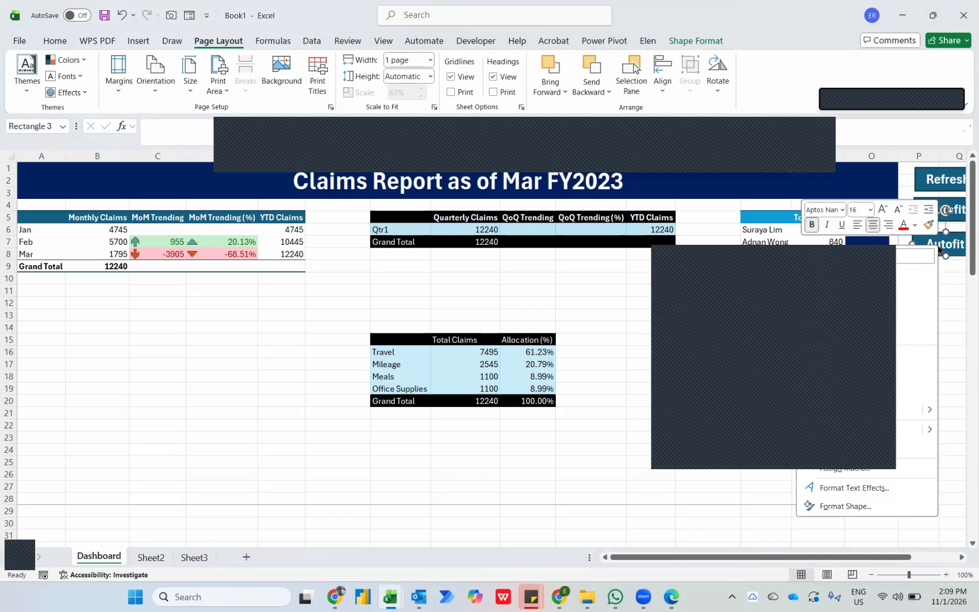
{"action": "left_click", "coordinate": [834, 357]}
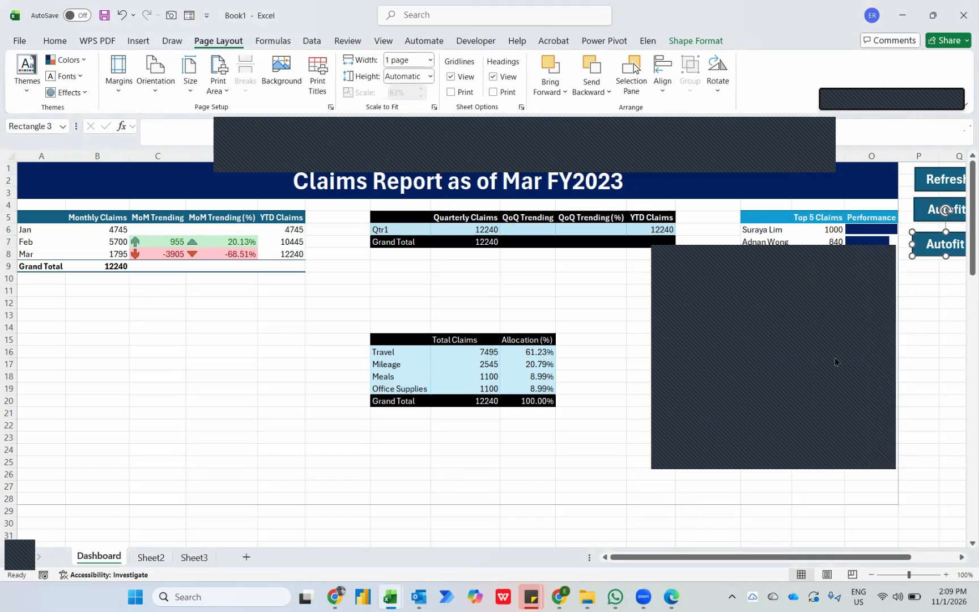
{"action": "right_click", "coordinate": [929, 255]}
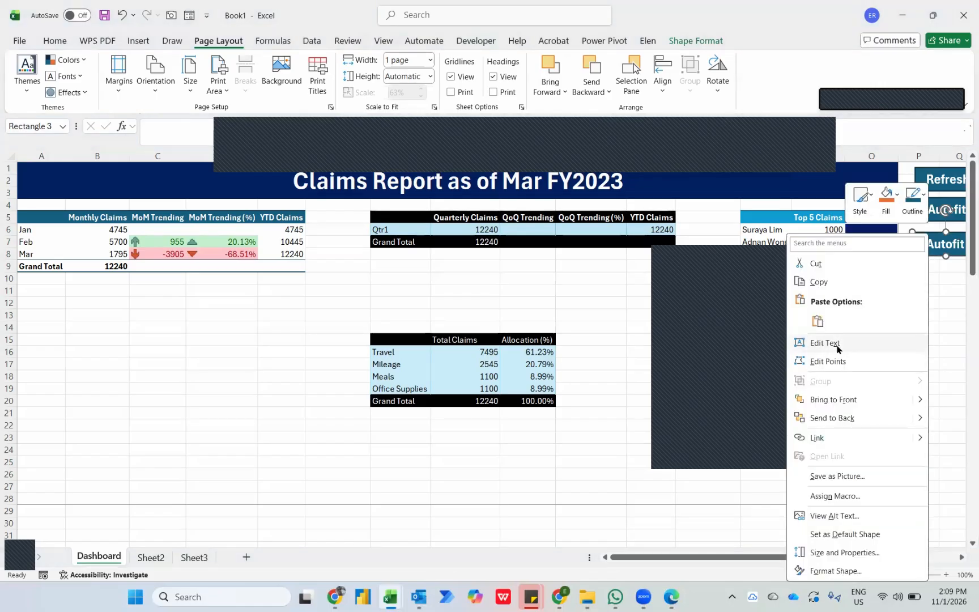
{"action": "left_click", "coordinate": [860, 352]}
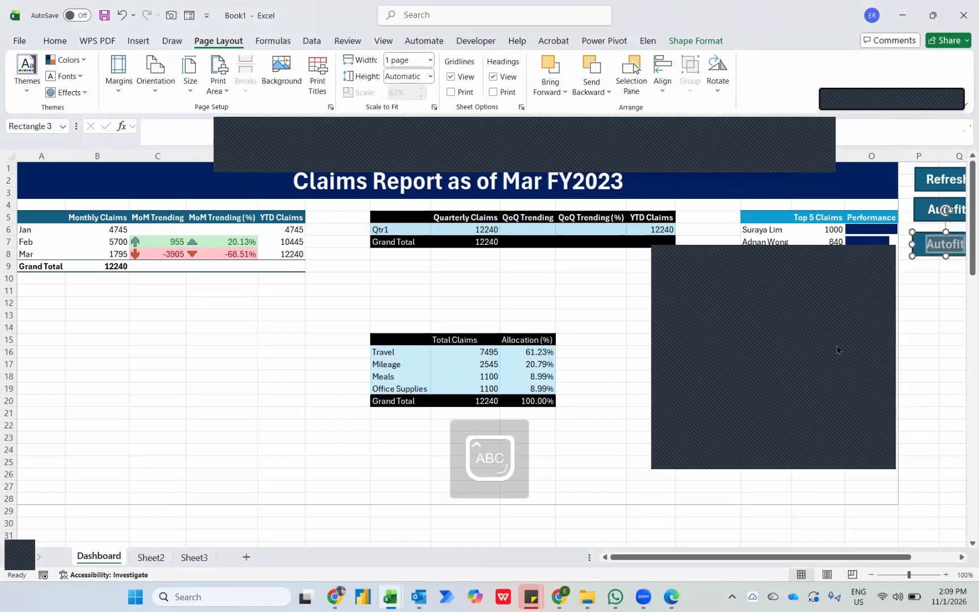
{"action": "type", "text": "Update"}
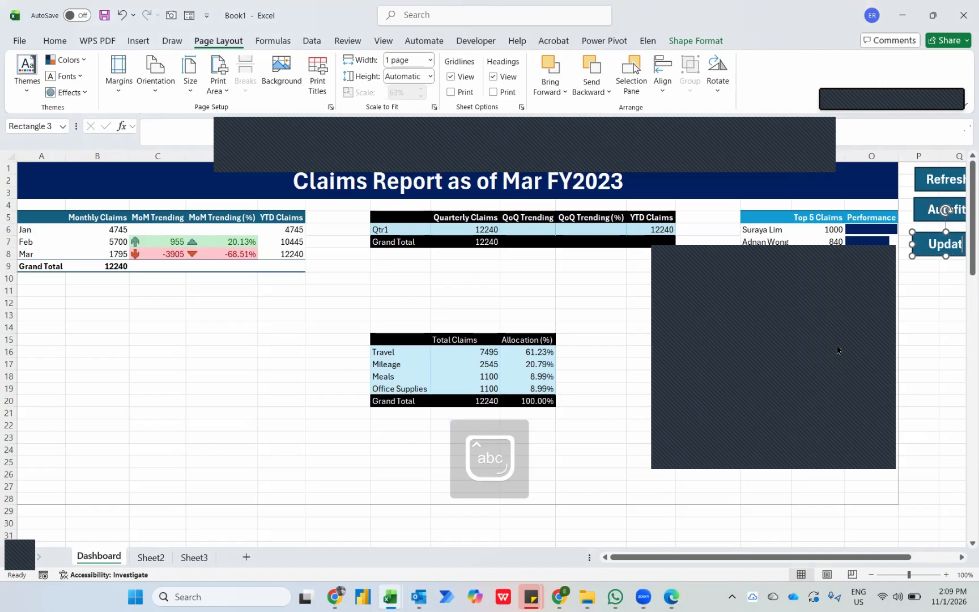
{"action": "left_click", "coordinate": [951, 338]}
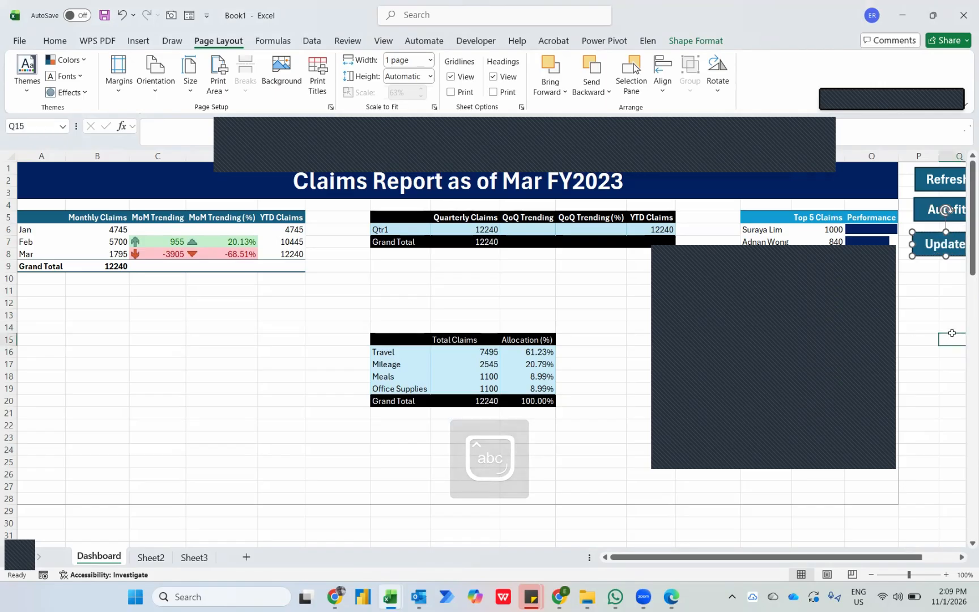
Assign the SendPDF macro to the Update button.
{"action": "left_click", "coordinate": [931, 255]}
{"action": "right_click", "coordinate": [932, 256]}
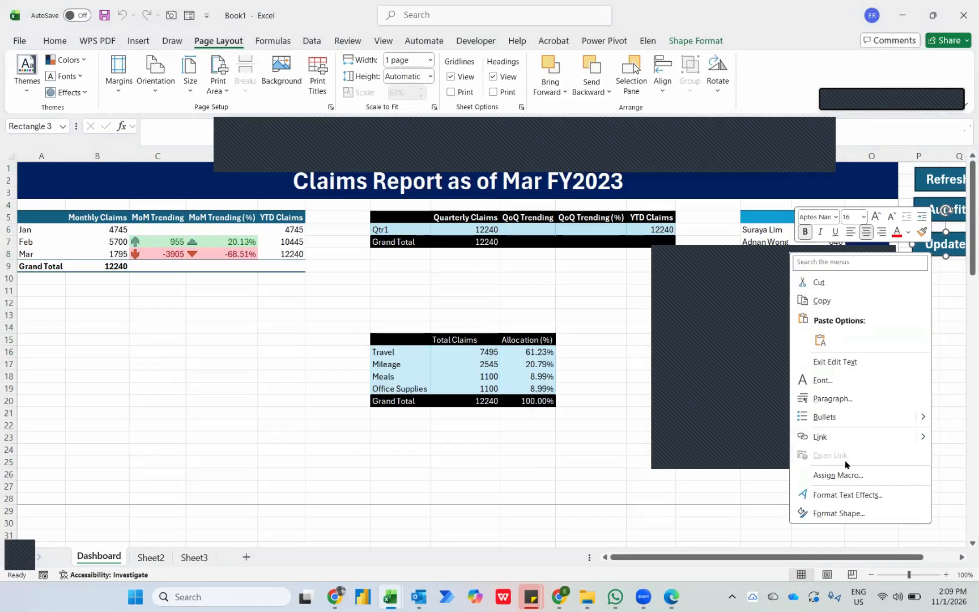
{"action": "left_click", "coordinate": [830, 476]}
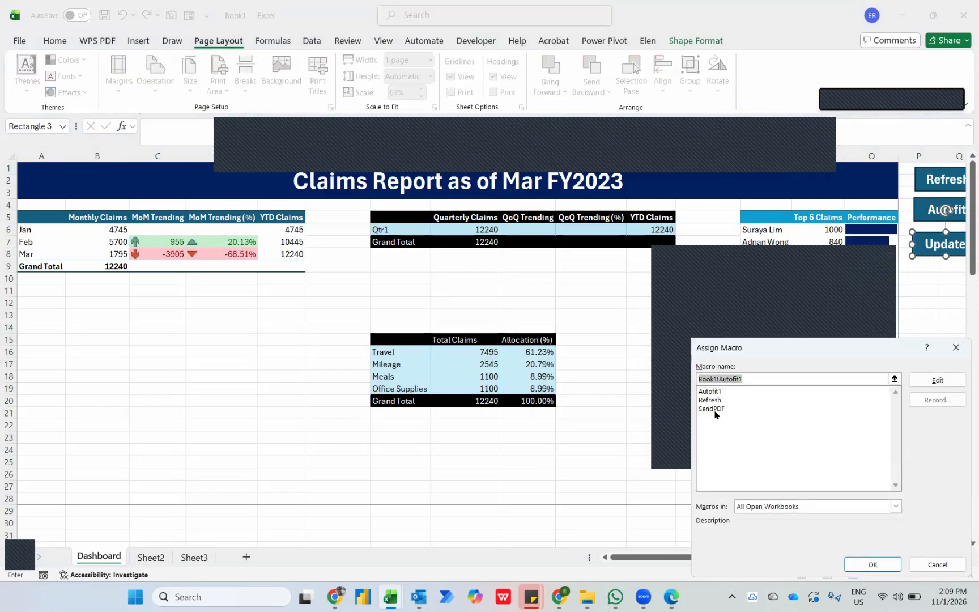
{"action": "left_click", "coordinate": [709, 408]}
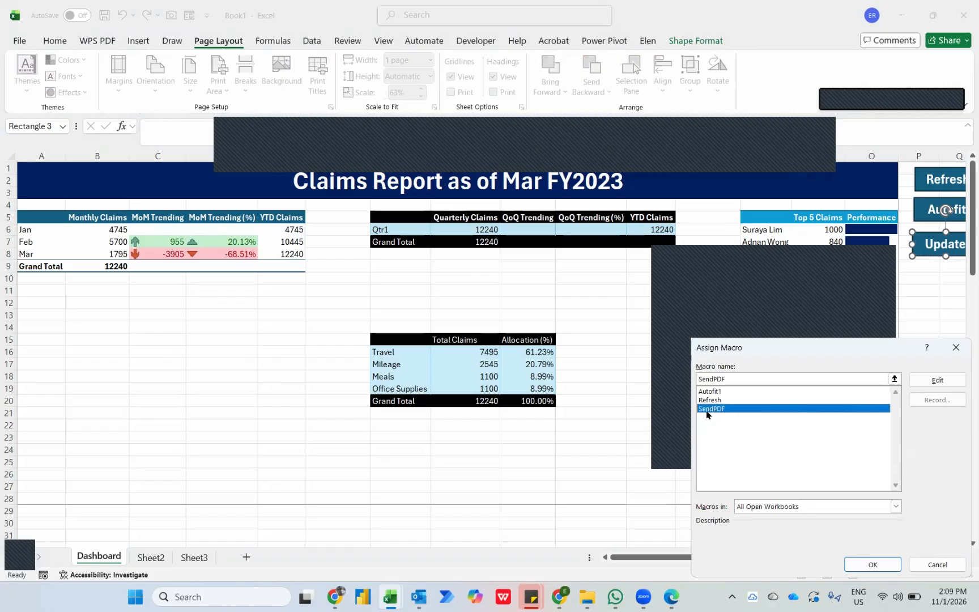
{"action": "left_click", "coordinate": [856, 569]}
{"action": "left_click", "coordinate": [932, 410]}
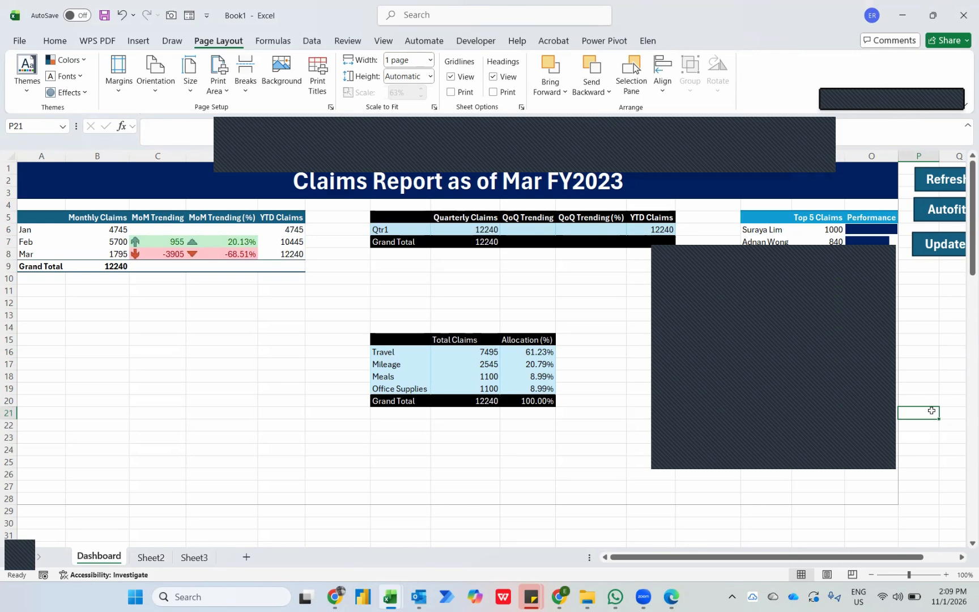
Switch to the VBA editor and declare def as Object below the ExportAsFixedFormat line in the SendPDF macro.
{"action": "key", "text": "alt+Tab"}
{"action": "key", "text": "alt+Tab"}
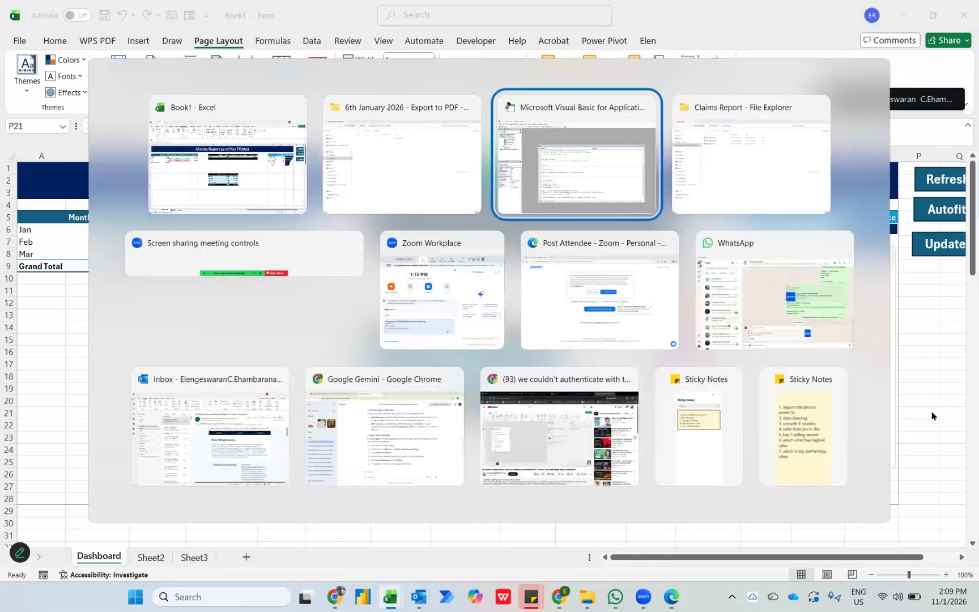
{"action": "scroll", "coordinate": [546, 345], "scroll_direction": "down", "scroll_amount": 1}
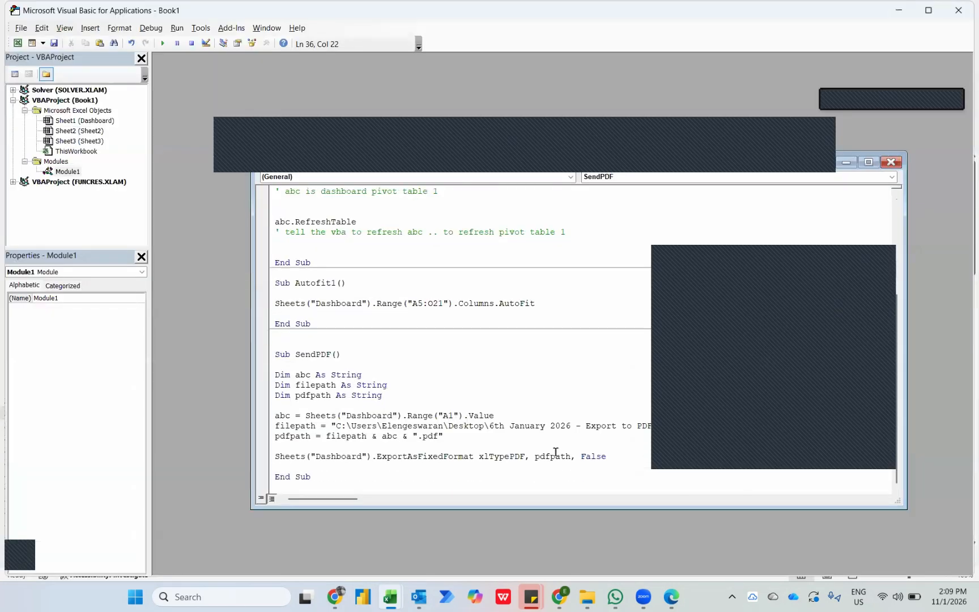
{"action": "left_click", "coordinate": [615, 460]}
{"action": "key", "text": "Return"}
{"action": "key", "text": "Return"}
{"action": "key", "text": "Return"}
{"action": "key", "text": "Return"}
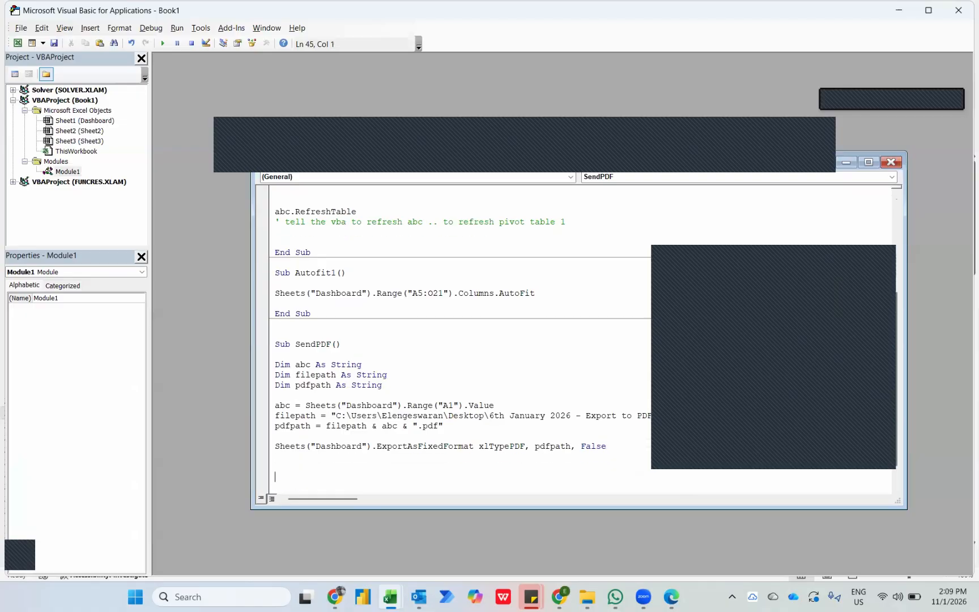
{"action": "type", "text": "Dim"}
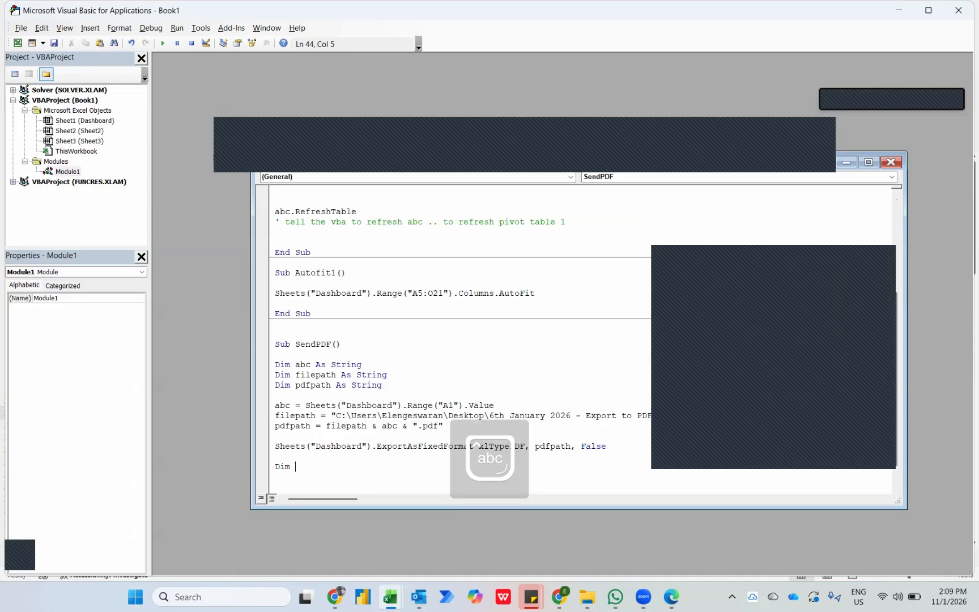
{"action": "type", "text": " def"}
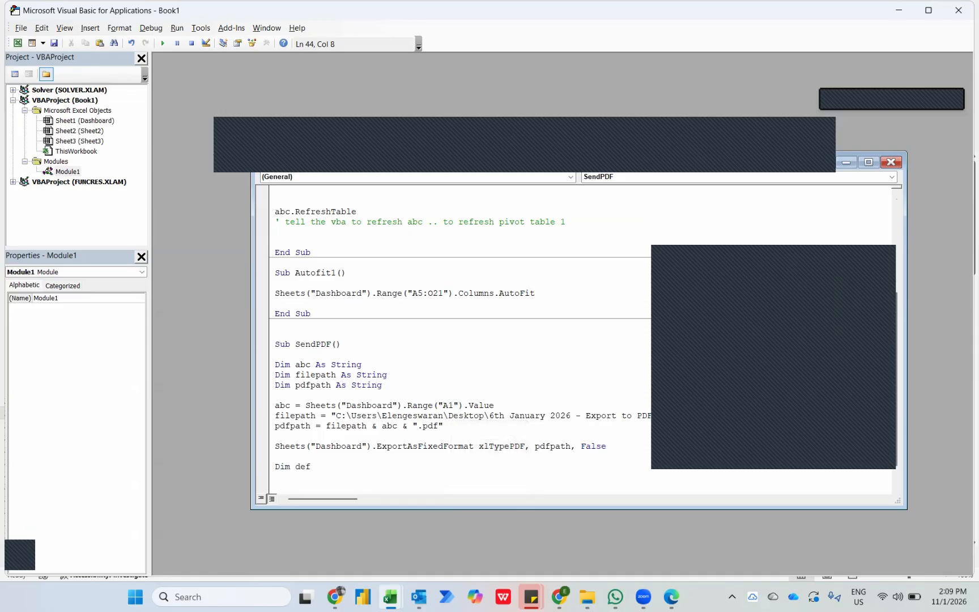
{"action": "type", "text": " as obj"}
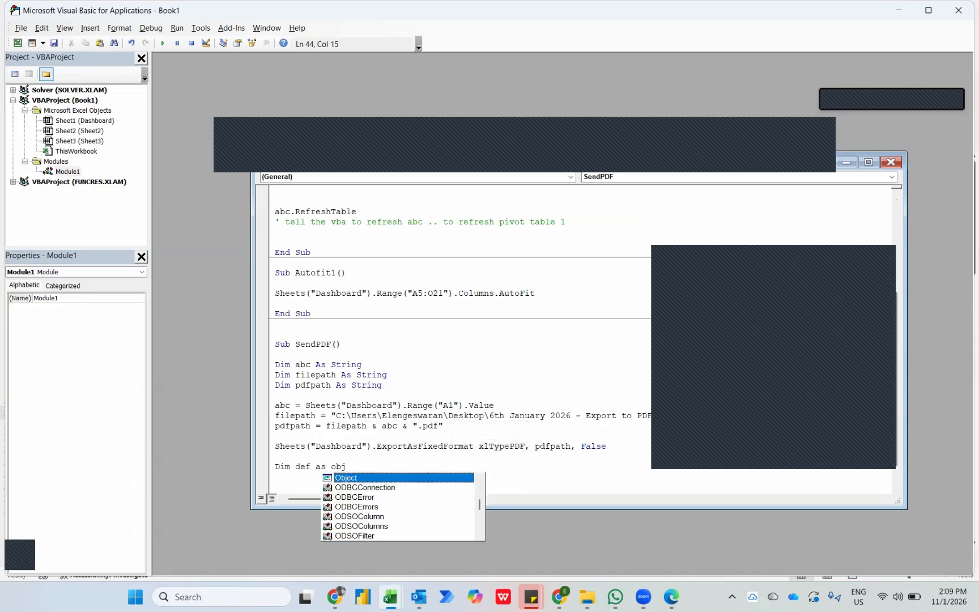
{"action": "key", "text": "Tab"}
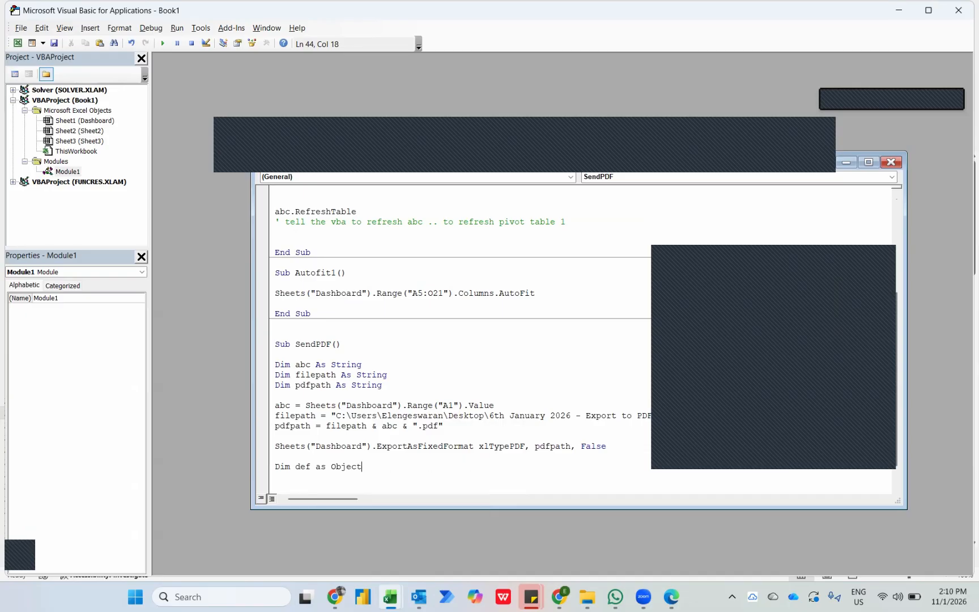
Declare xyz as Object on the line below the def declaration.
{"action": "type", "text": "dim xyz as obj"}
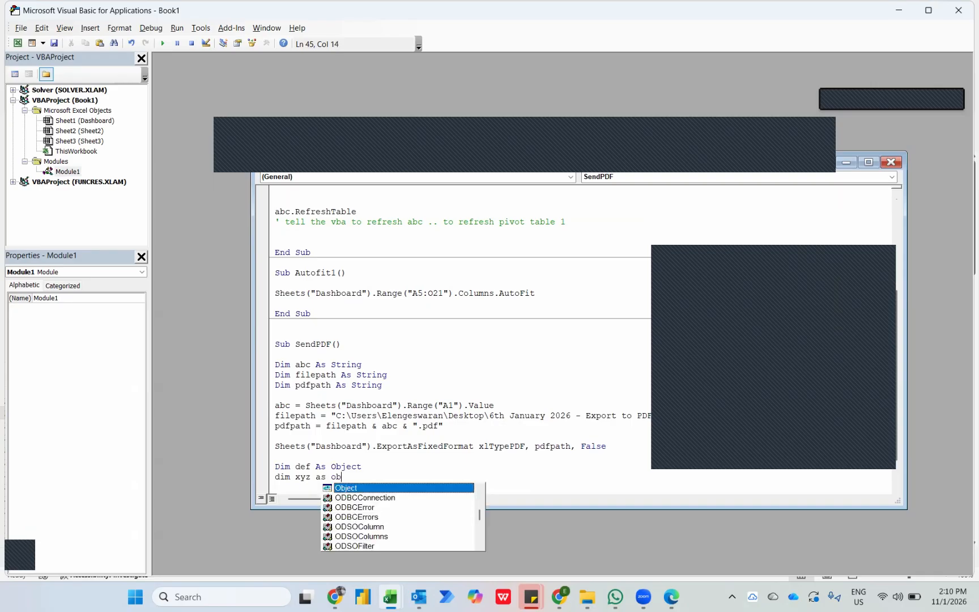
{"action": "key", "text": "Tab"}
{"action": "key", "text": "Return"}
{"action": "key", "text": "Return"}
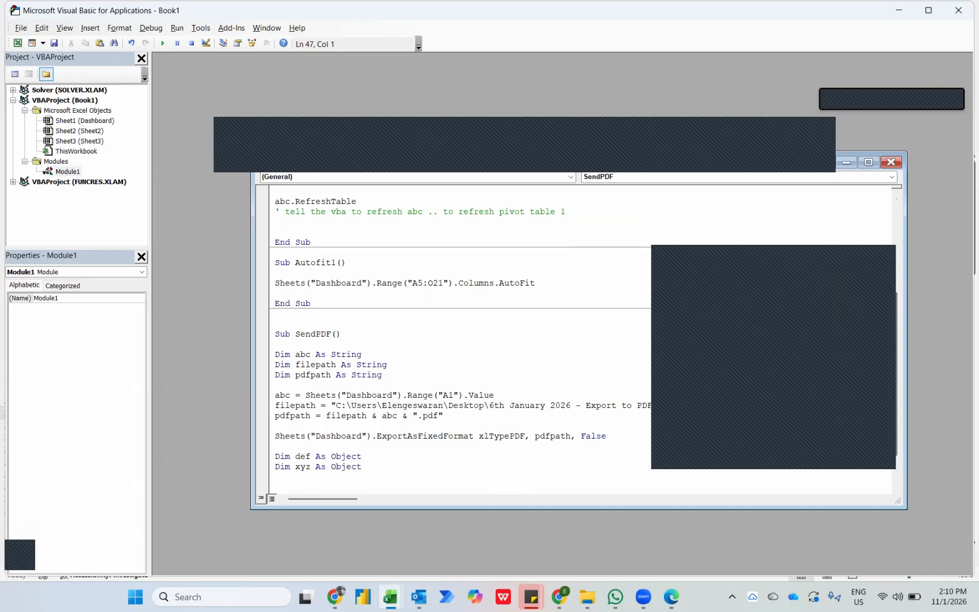
Add the line Set def = CreateObject("outlook.application") beneath the object declarations in SendPDF.
{"action": "type", "text": "Set"}
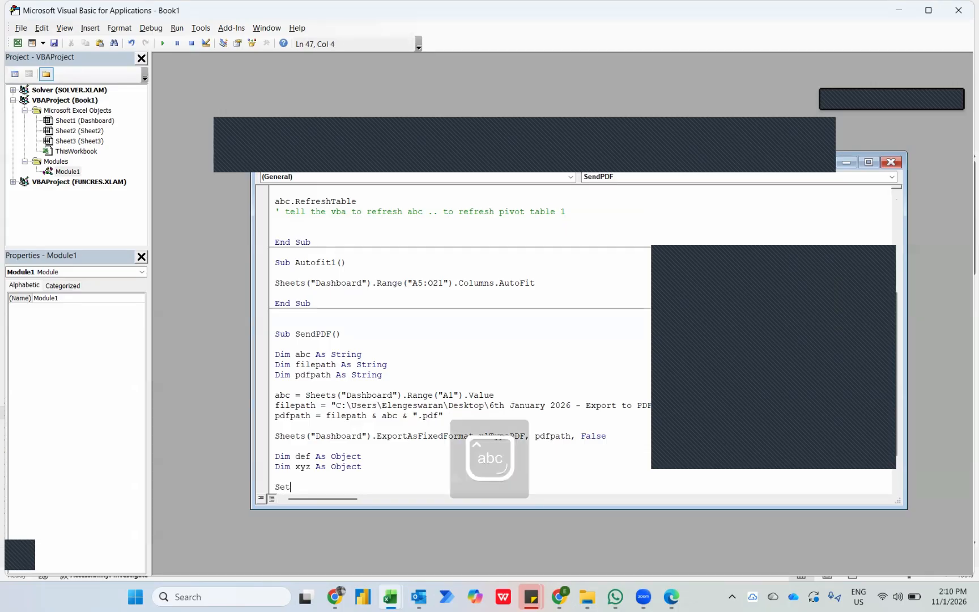
{"action": "type", "text": " def = createobject"}
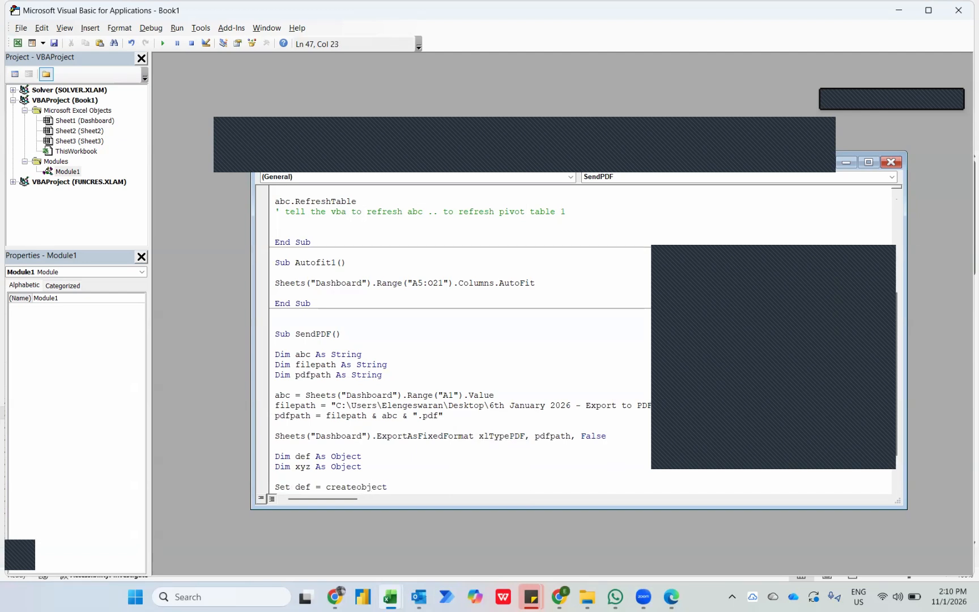
{"action": "type", "text": "(\""}
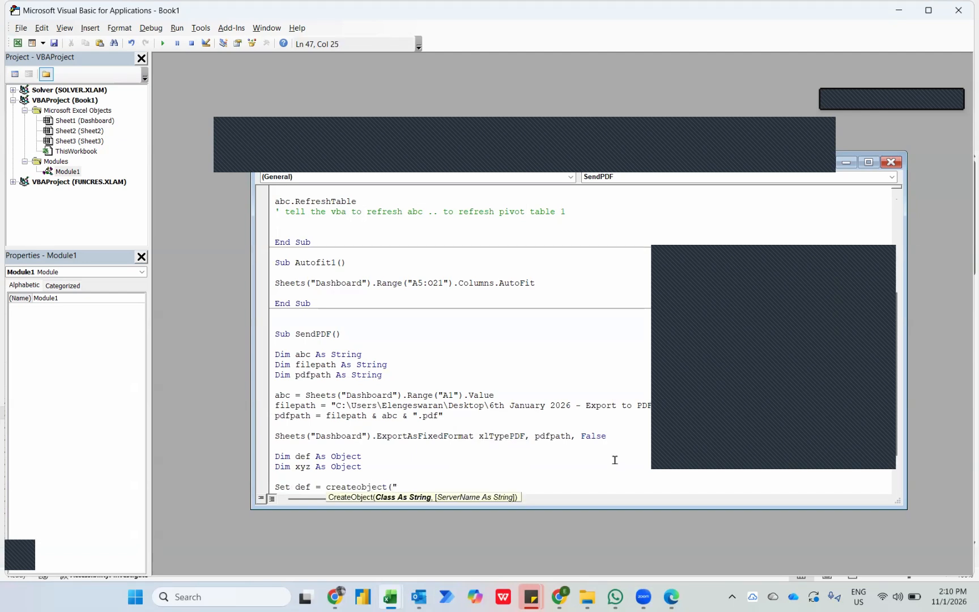
{"action": "type", "text": "outlook.application\")"}
{"action": "key", "text": "Return"}
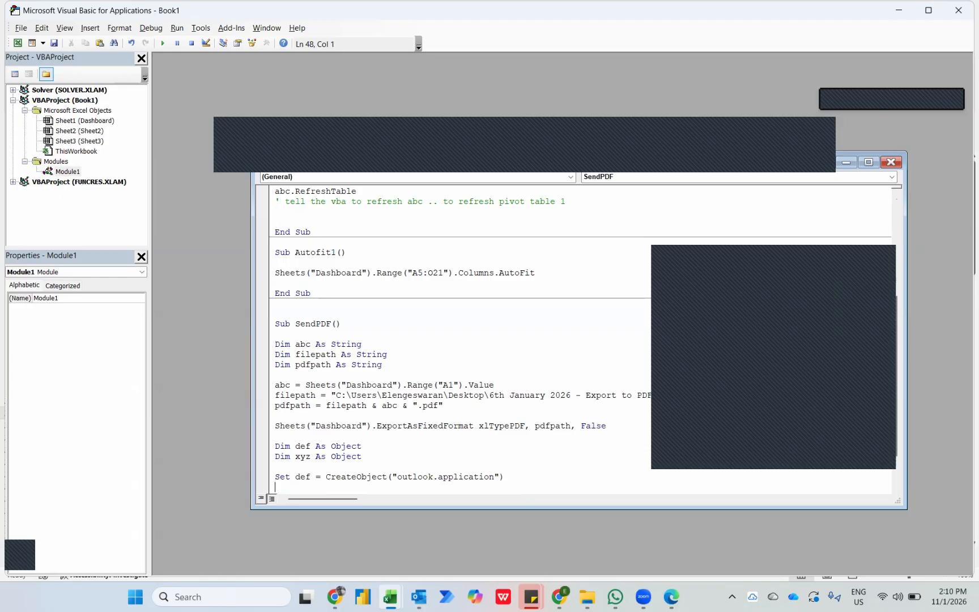
Add the line set xyz = def.createitem(0) to create an Outlook mail item.
{"action": "type", "text": "set xyz = def.createitem(0)"}
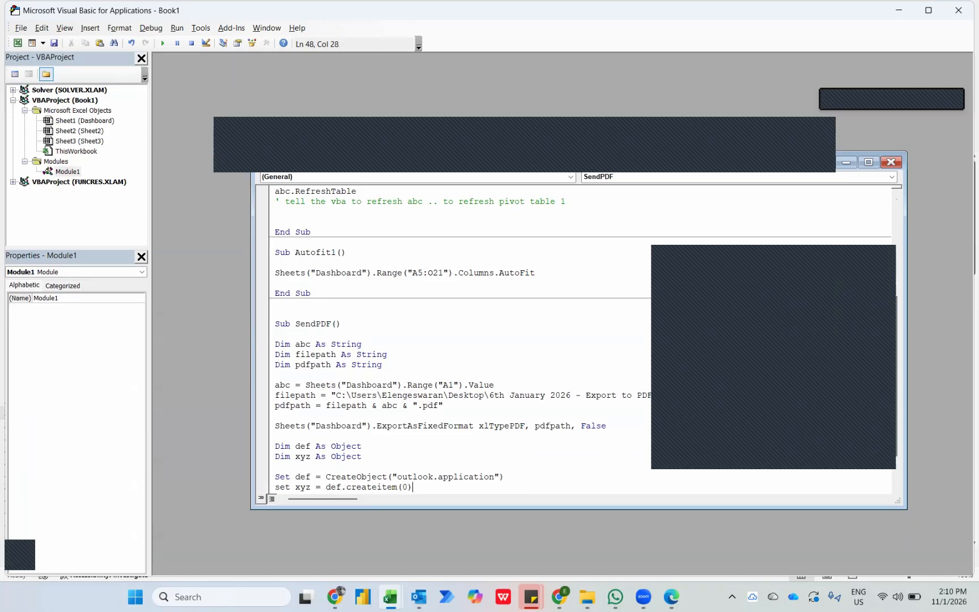
Add an empty With xyz … End With block below the createitem line in SendPDF.
{"action": "key", "text": "Return"}
{"action": "key", "text": "Return"}
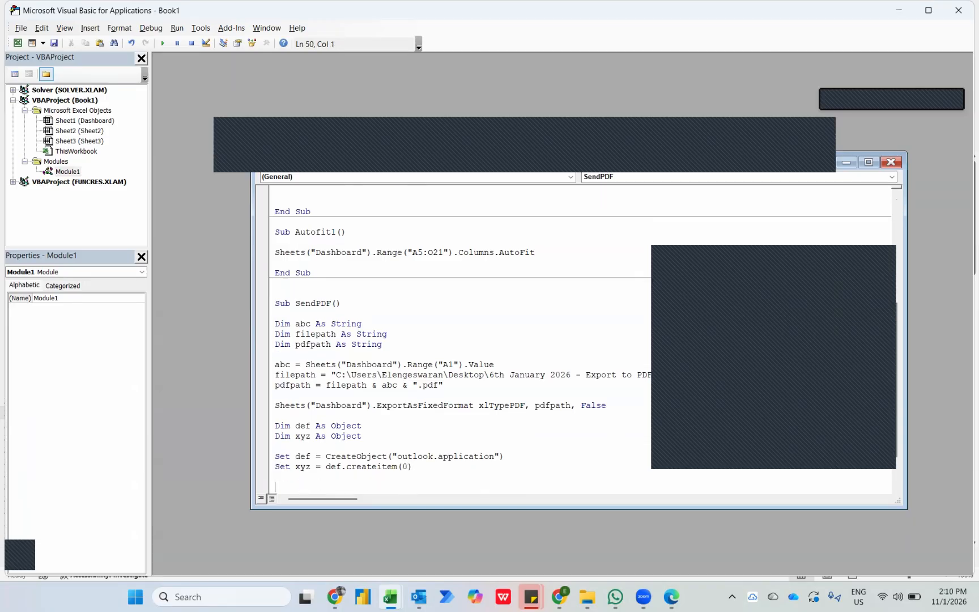
{"action": "type", "text": "with xyz"}
{"action": "key", "text": "Return"}
{"action": "type", "text": "end with"}
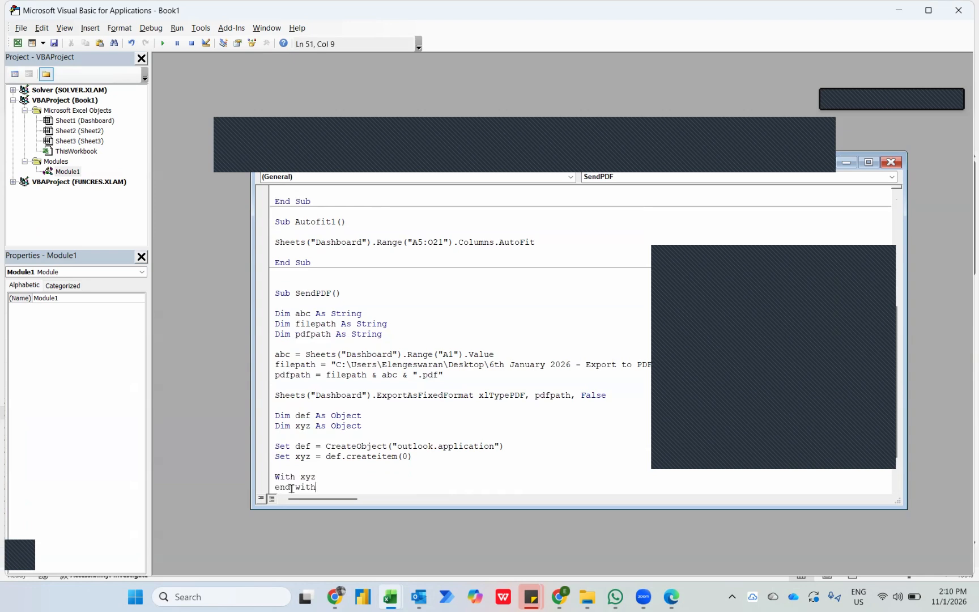
{"action": "key", "text": "Return"}
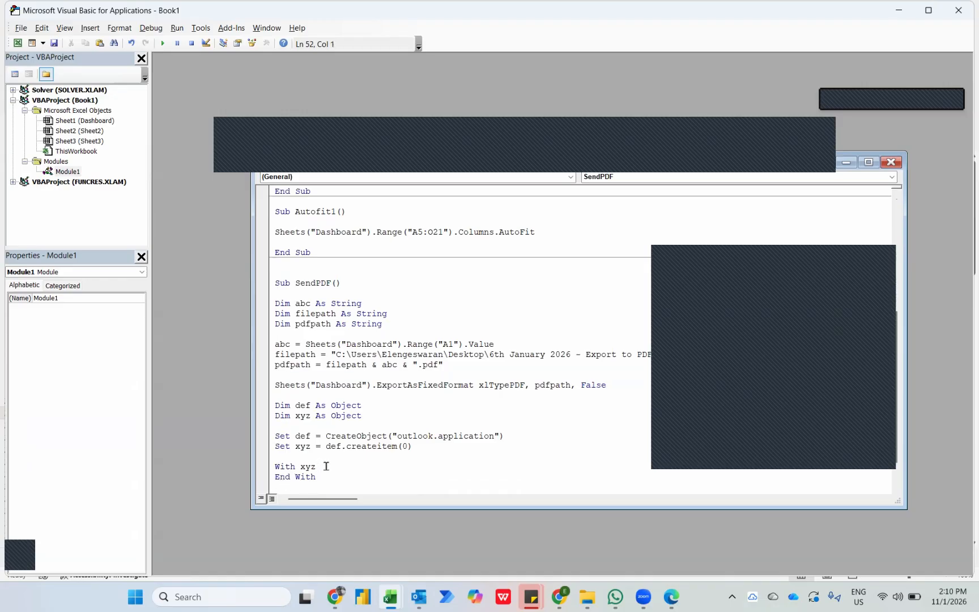
Inside the With xyz block, add a .to line that assigns the recipient's e-mail address as a quoted string.
{"action": "left_click", "coordinate": [326, 465]}
{"action": "key", "text": "Return"}
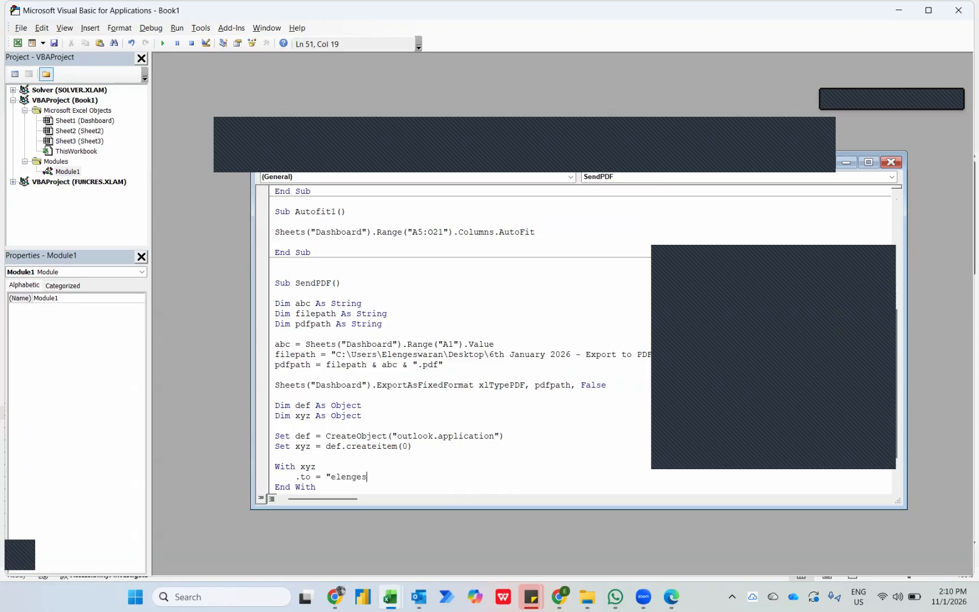
{"action": "key", "text": "Return"}
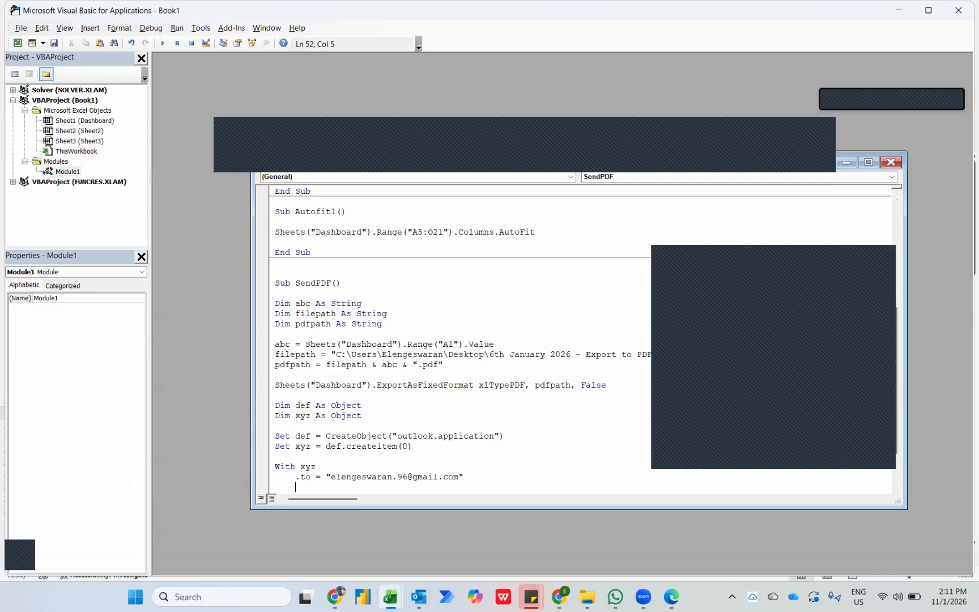
Add the line .subject = "Claims Report" below the recipient line in the With block.
{"action": "type", "text": ".subject = \"Clai"}
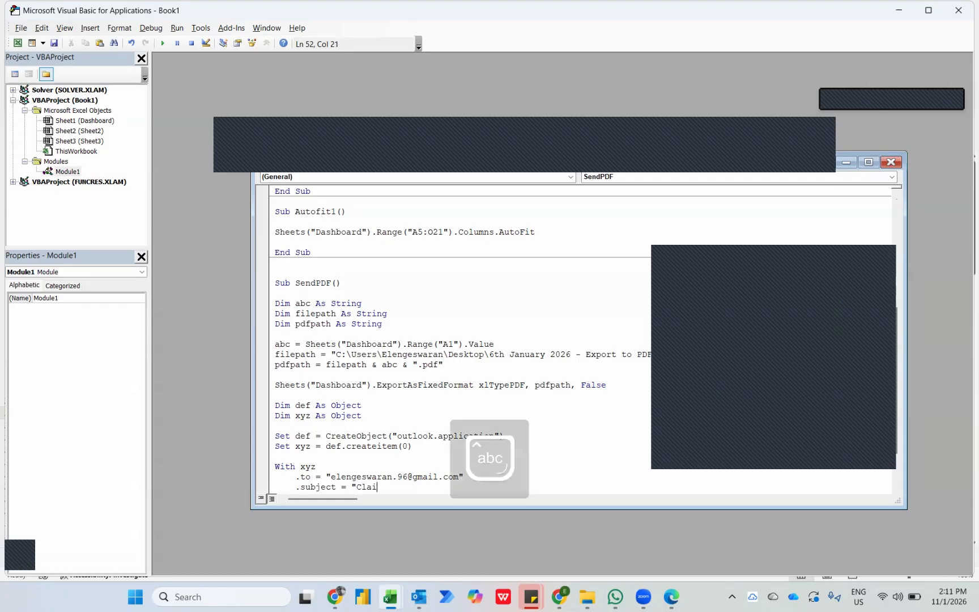
{"action": "type", "text": "ms Report\""}
{"action": "key", "text": "Return"}
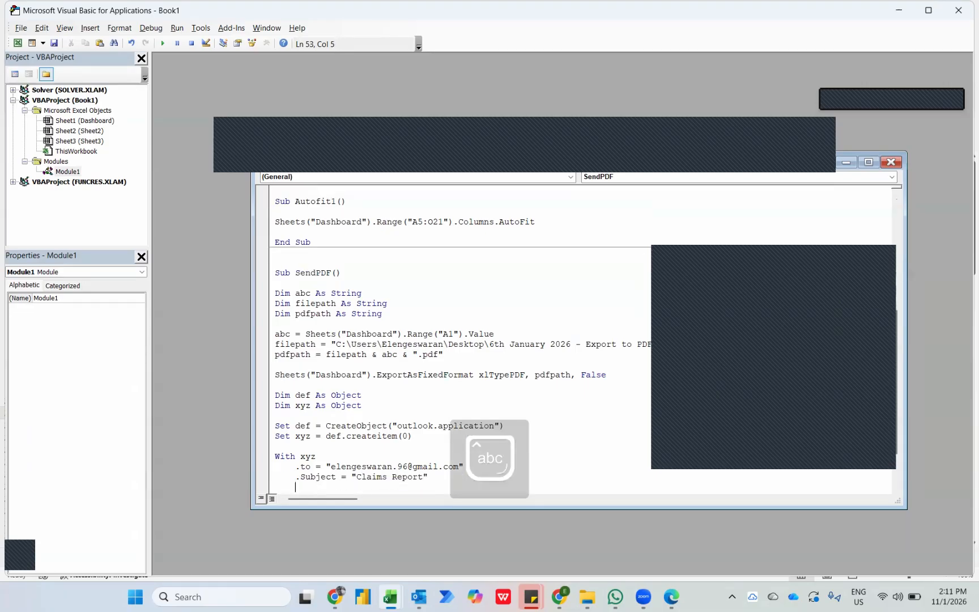
Add the line .body = "Hello and a very good day" below the subject line.
{"action": "type", "text": ".b"}
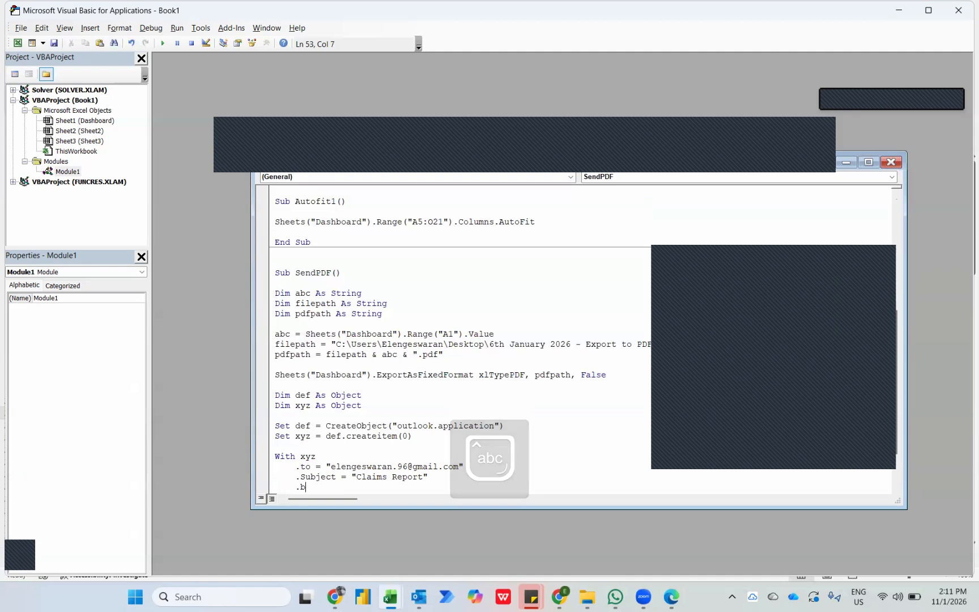
{"action": "type", "text": "ody = "}
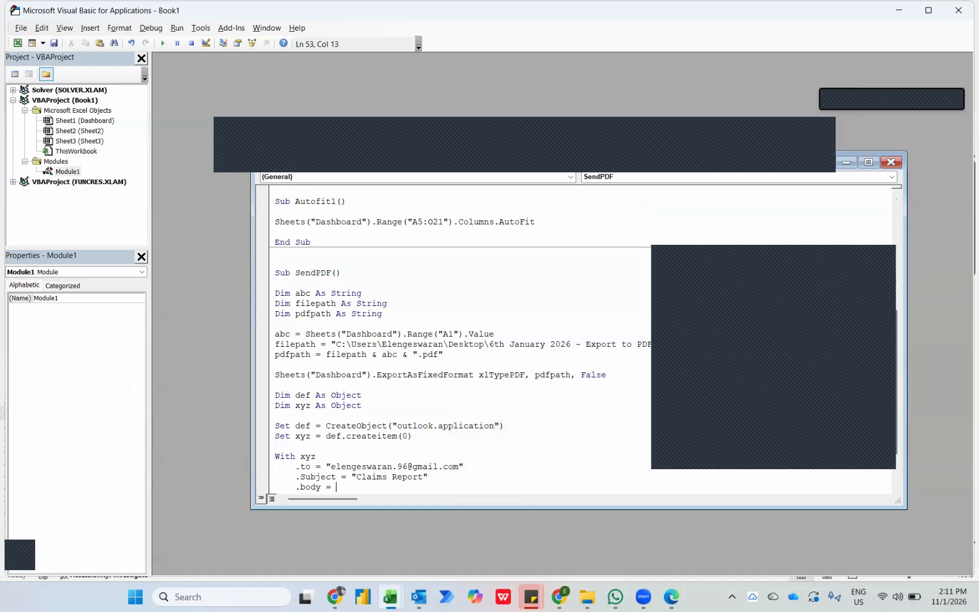
{"action": "type", "text": "\"Hello and a"}
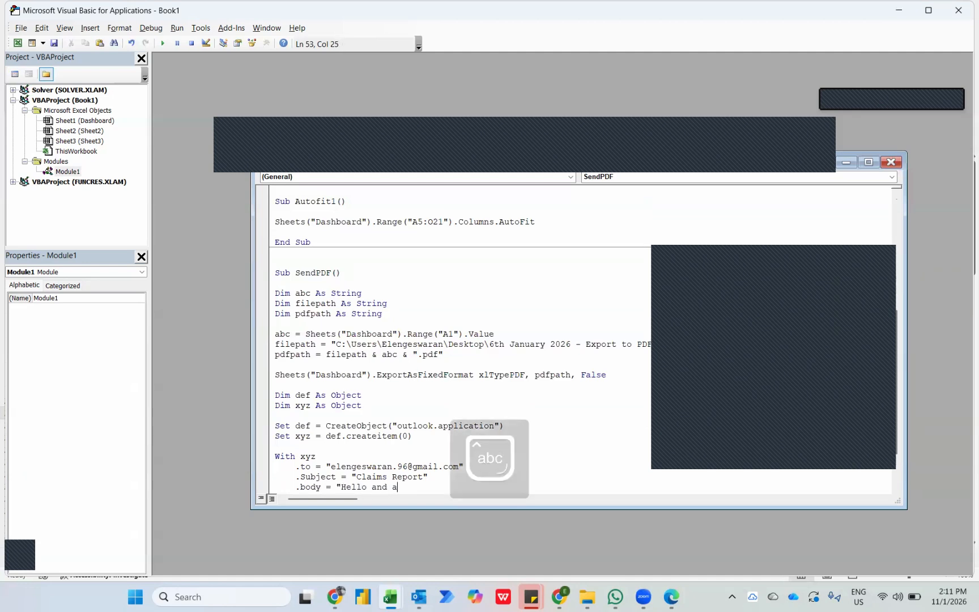
{"action": "type", "text": " very good day\""}
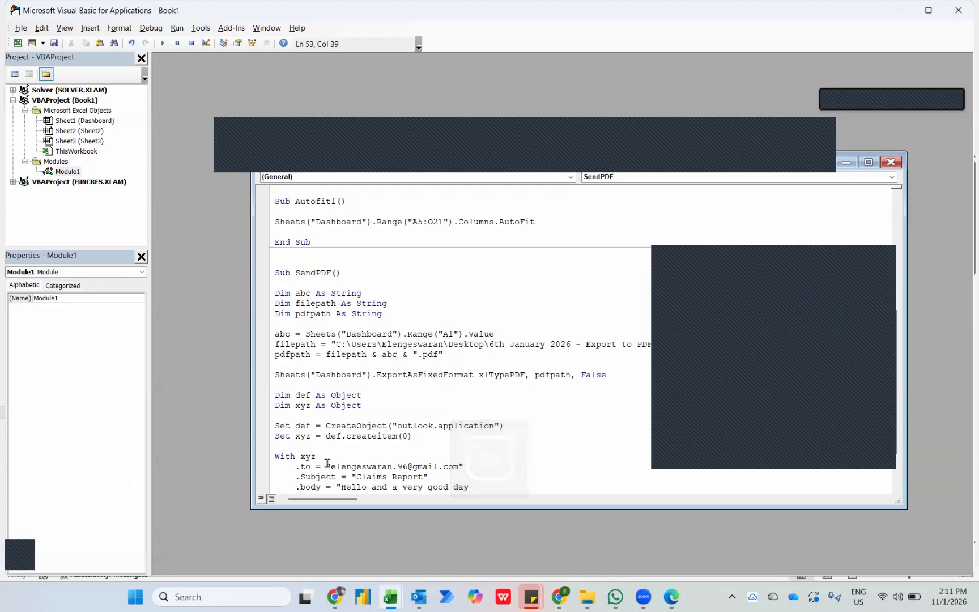
{"action": "key", "text": "Return"}
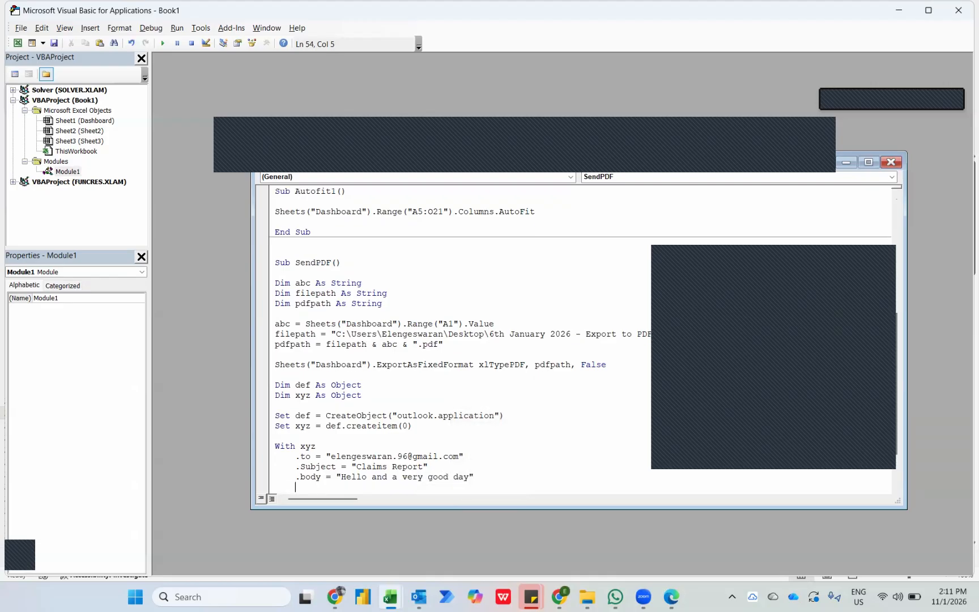
Add the line .attachments.add pdfpath below the body line to attach the exported PDF.
{"action": "type", "text": ".attachmwn"}
{"action": "key", "text": "BackSpace"}
{"action": "type", "text": "ents.add pdfpath"}
{"action": "key", "text": "Return"}
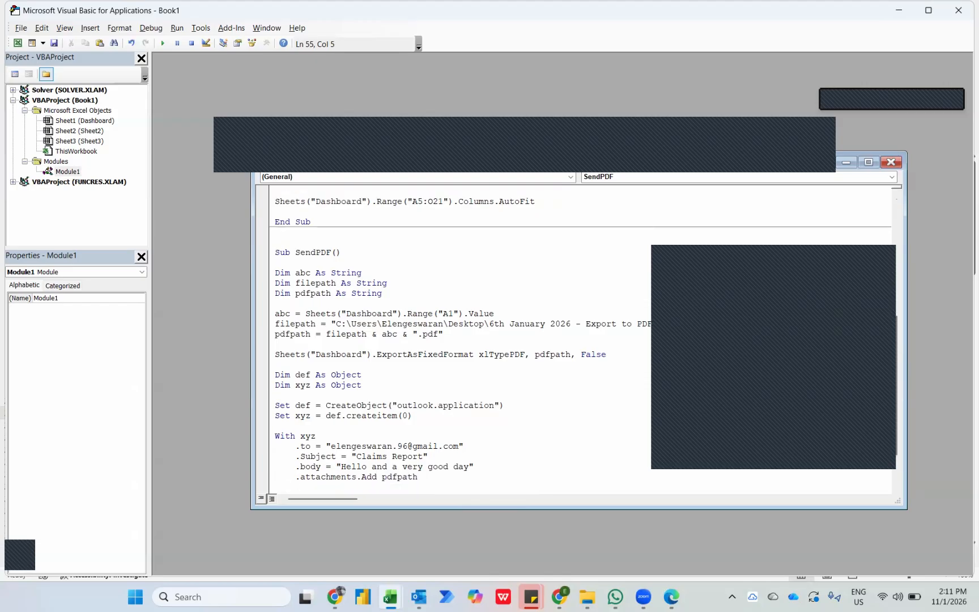
Add .display below the attachment line and close the With block with an indented End With.
{"action": "type", "text": ".display"}
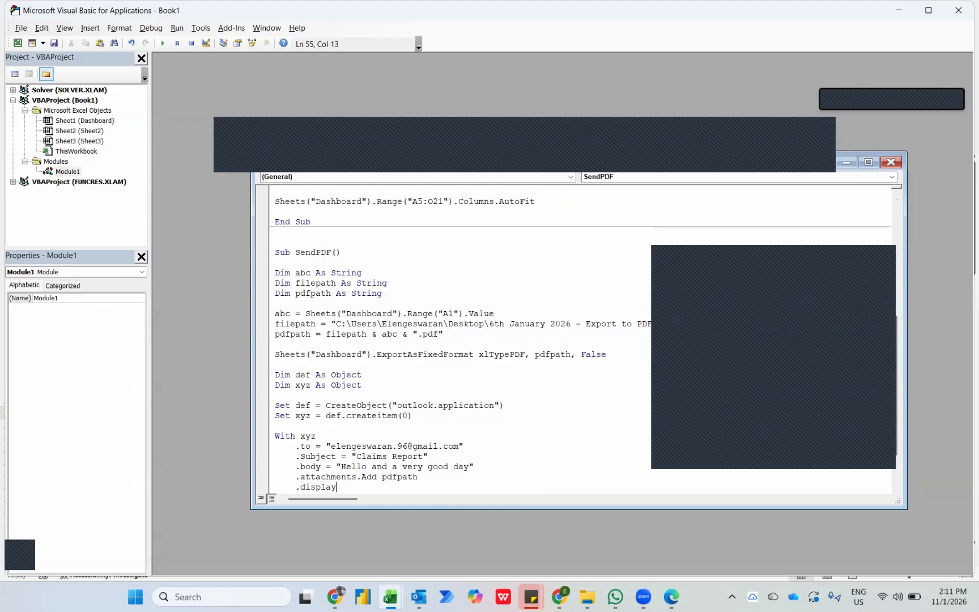
{"action": "key", "text": "Return"}
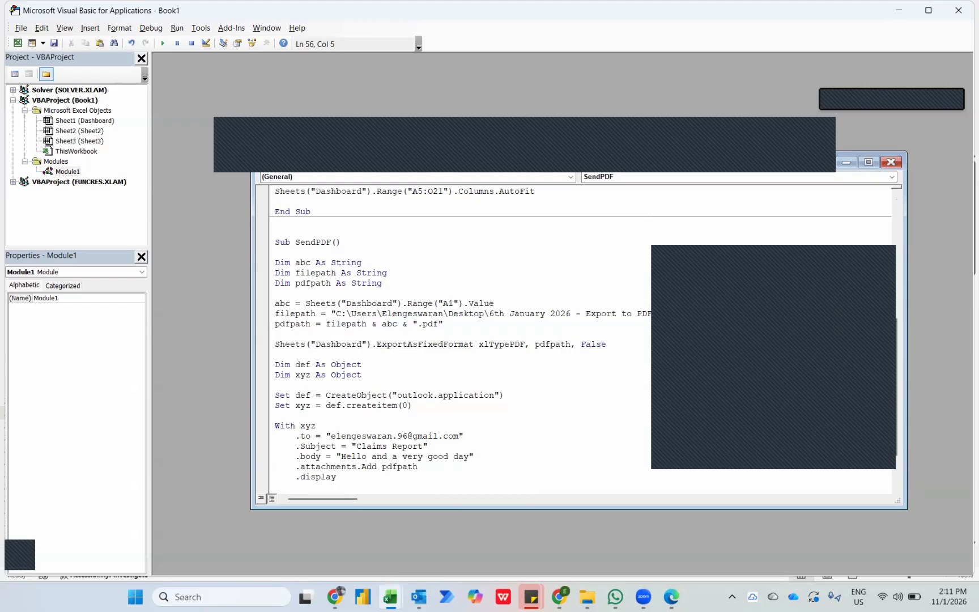
{"action": "type", "text": "End With"}
Run the SendPDF macro from the code editor, with the cursor below its End With line.
{"action": "key", "text": "Down"}
{"action": "key", "text": "Down"}
{"action": "key", "text": "Down"}
{"action": "key", "text": "Down"}
{"action": "key", "text": "Down"}
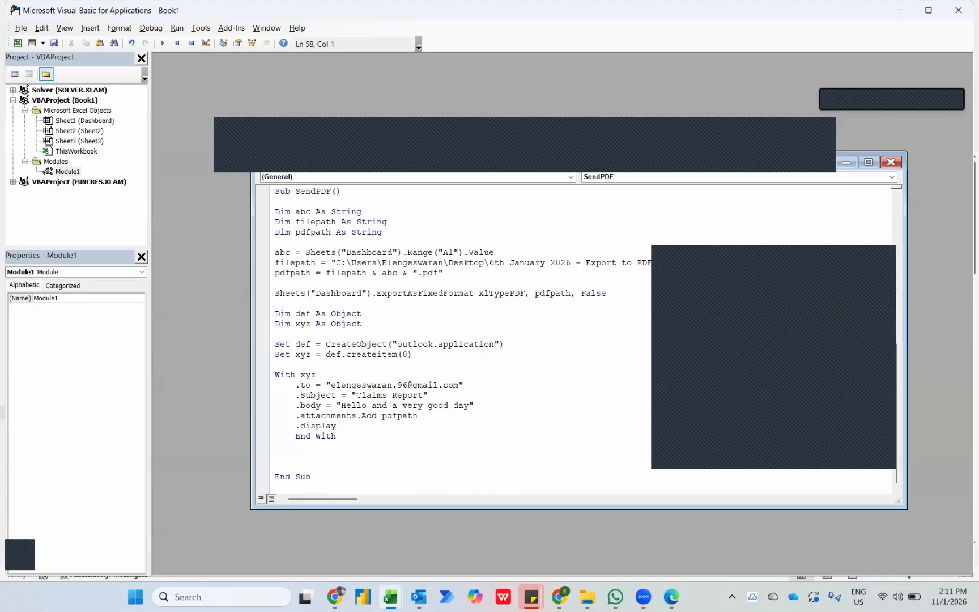
{"action": "key", "text": "F5"}
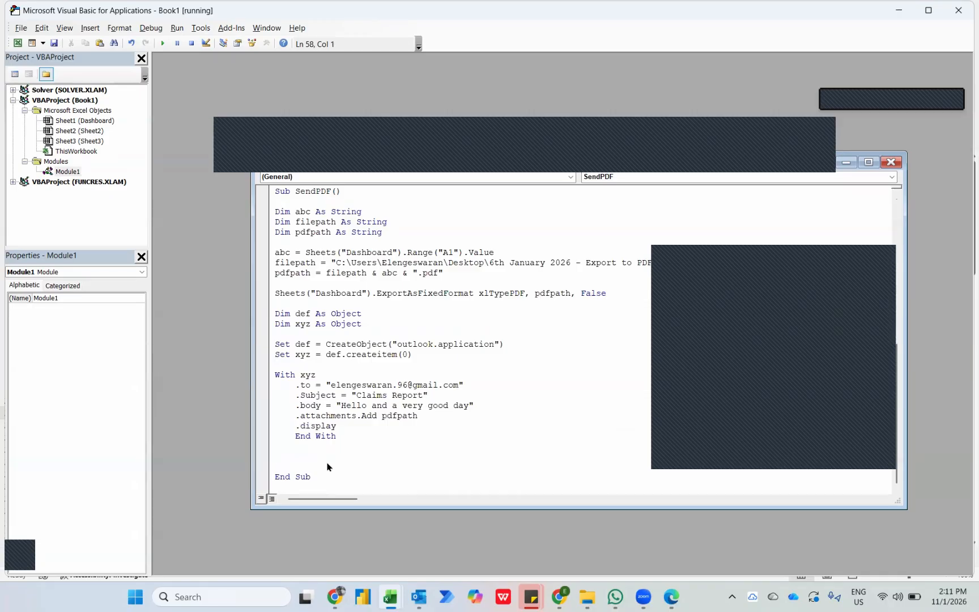
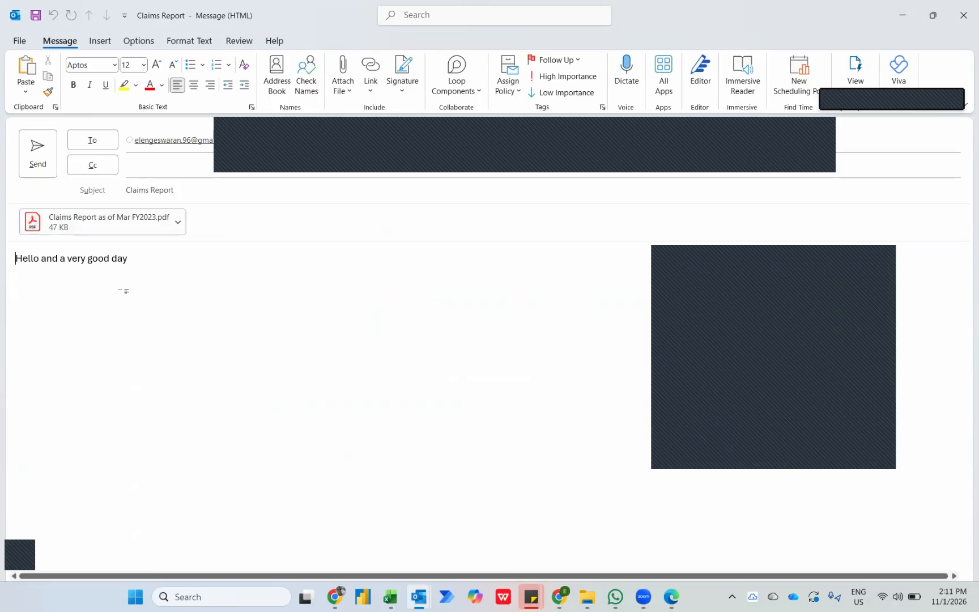
Close the generated Claims Report email and return to the Dashboard workbook in Excel.
{"action": "left_click", "coordinate": [965, 25]}
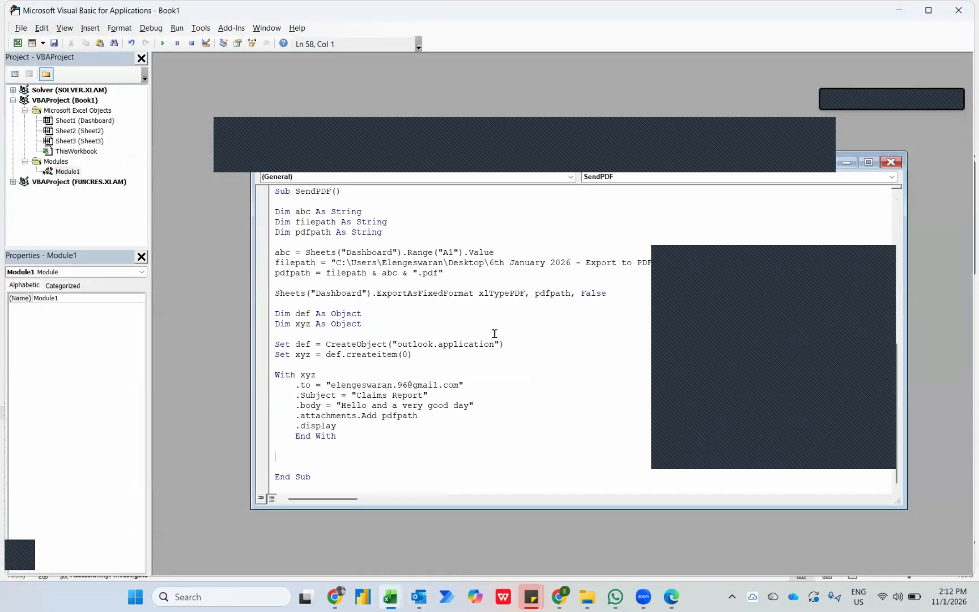
{"action": "key", "text": "alt+Tab"}
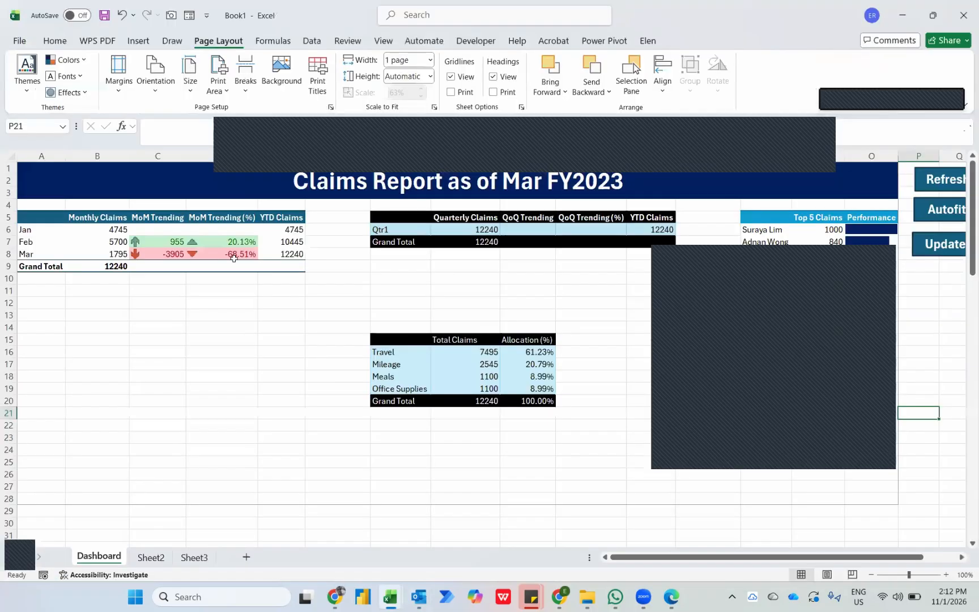
Make row 15 bold on the Dashboard, covering the Total Claims and Allocation (%) headers.
{"action": "mouse_move", "coordinate": [232, 256]}
{"action": "left_click", "coordinate": [453, 334]}
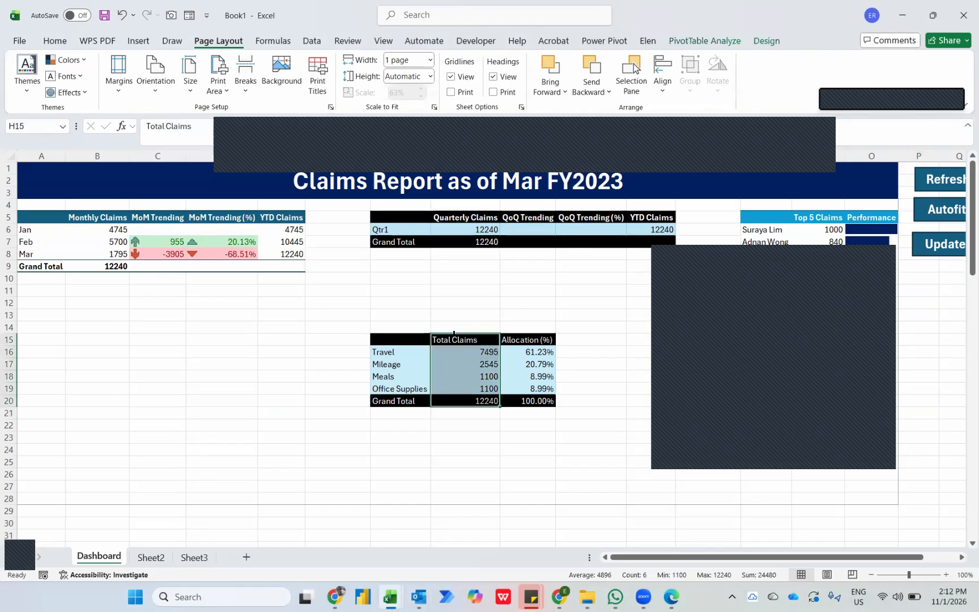
{"action": "key", "text": "Left"}
{"action": "key", "text": "Right"}
{"action": "key", "text": "shift+space"}
{"action": "key", "text": "ctrl+b"}
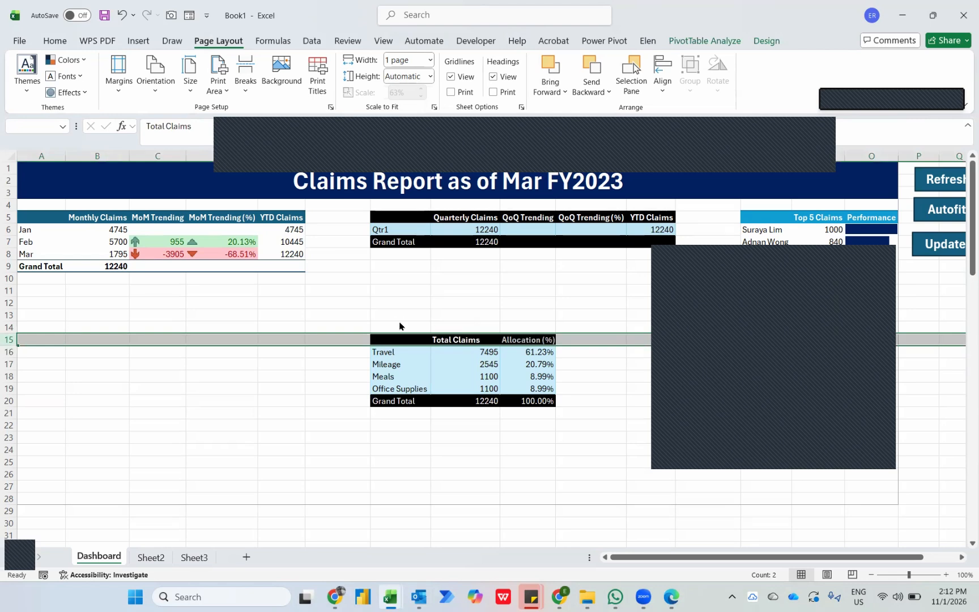
In File Explorer's 11th Jan 2026 folder, move the three monthly workbooks listed before 007 - July 2023 into the Claims Report folder.
{"action": "key", "text": "alt+Tab"}
{"action": "key", "text": "alt+Tab"}
{"action": "key", "text": "alt+Tab"}
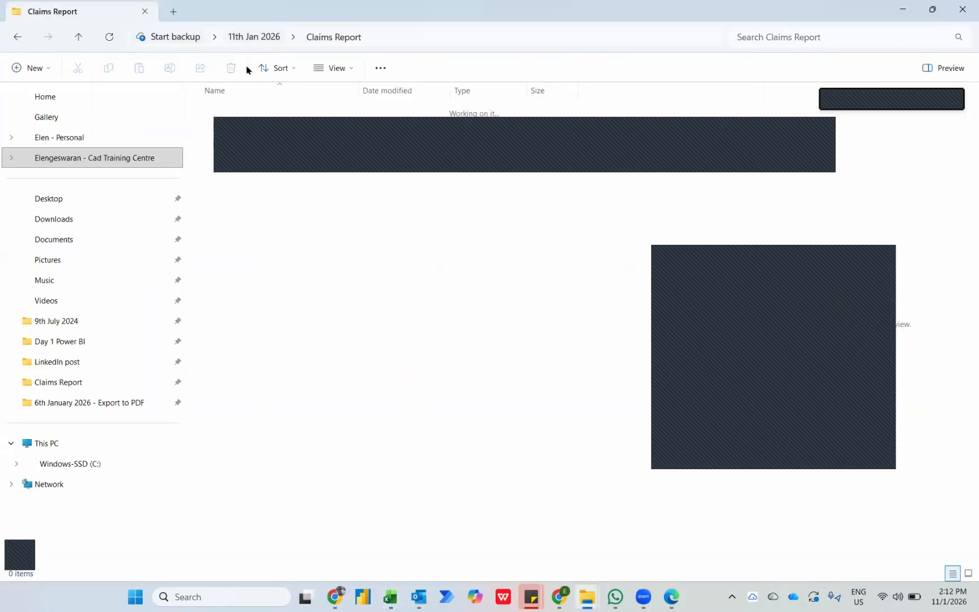
{"action": "key", "text": "alt+Up"}
{"action": "left_click", "coordinate": [249, 131]}
{"action": "key", "text": "shift+Down"}
{"action": "key", "text": "shift+Down"}
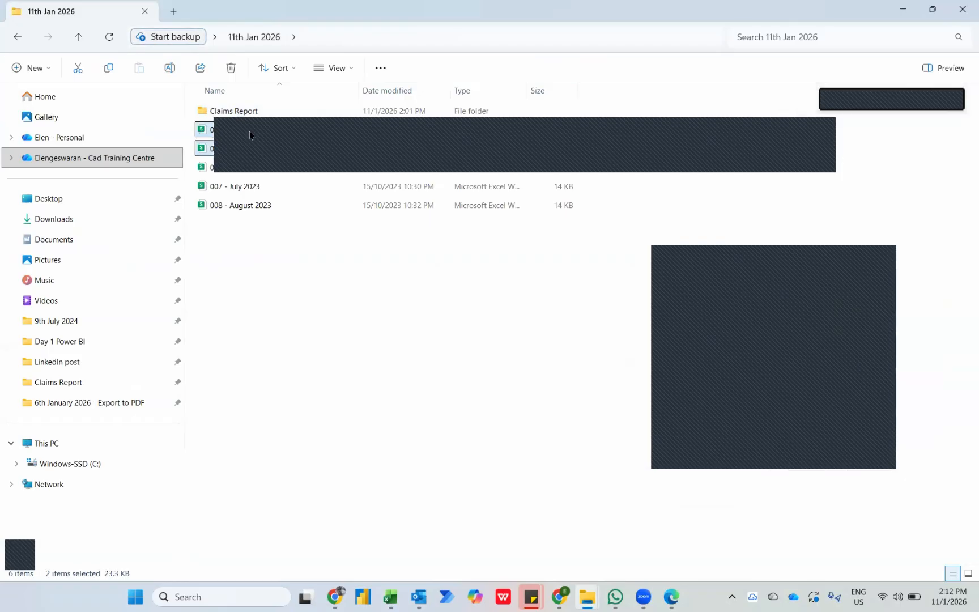
{"action": "left_click_drag", "start_coordinate": [250, 135], "coordinate": [266, 113]}
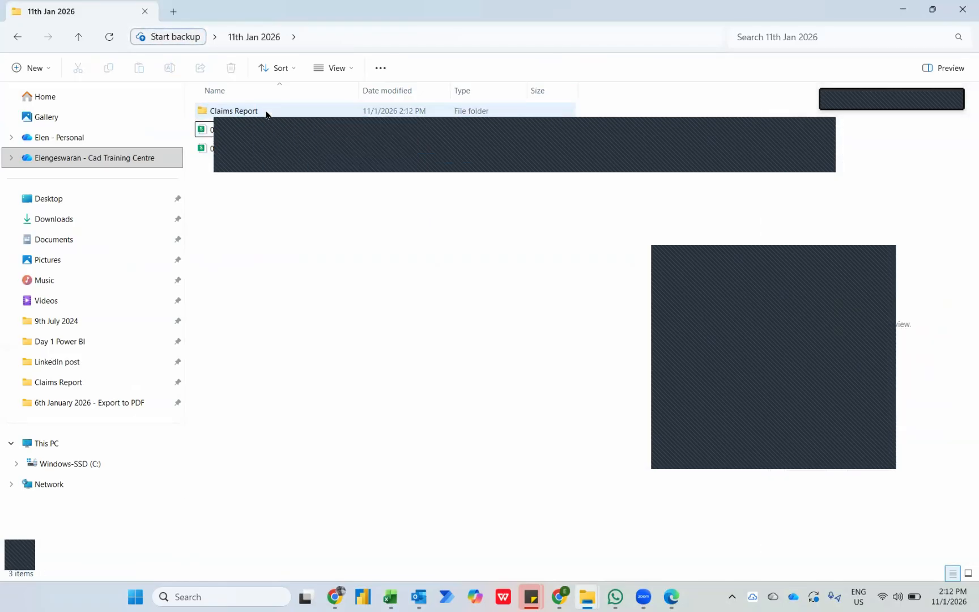
Switch back to the Excel Dashboard, refresh it with the newly added files and run the Autofit macro.
{"action": "key", "text": "alt+Tab"}
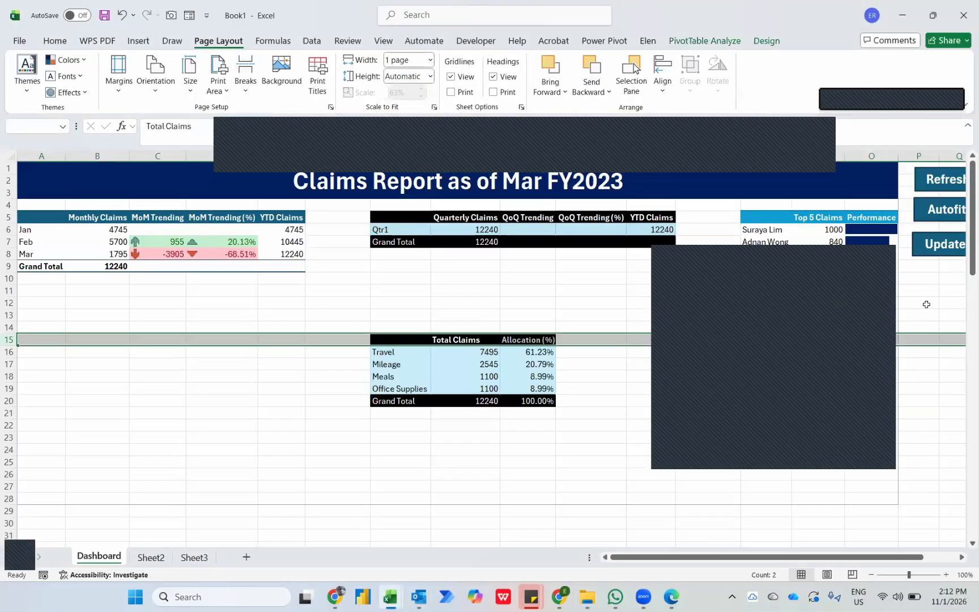
{"action": "left_click", "coordinate": [946, 290]}
{"action": "left_click", "coordinate": [930, 177]}
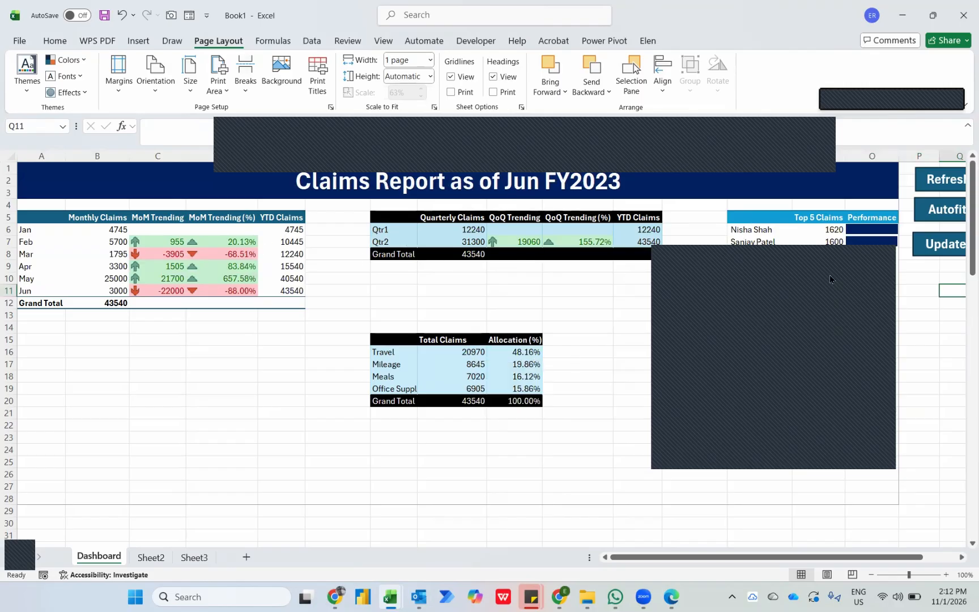
{"action": "left_click", "coordinate": [930, 219]}
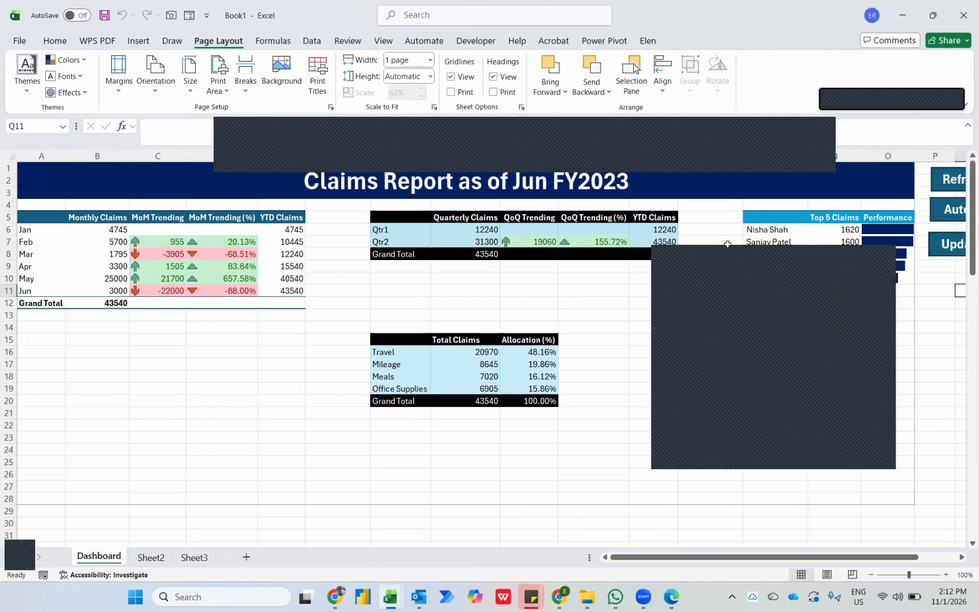
Run the Dashboard's Update macro to generate the email with the PDF report, and close the draft without saving it.
{"action": "left_click", "coordinate": [953, 246]}
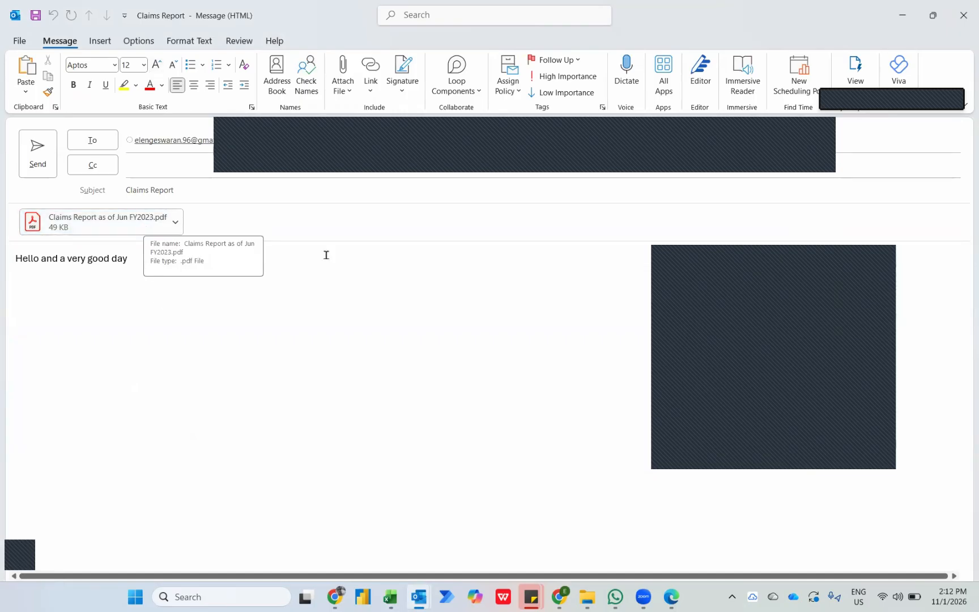
{"action": "left_click", "coordinate": [961, 15]}
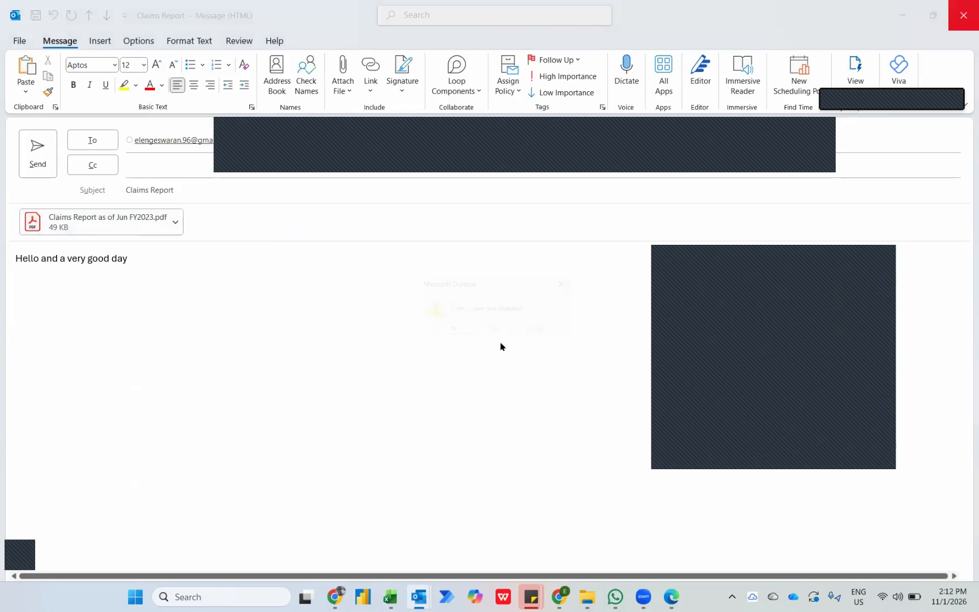
{"action": "left_click", "coordinate": [494, 329]}
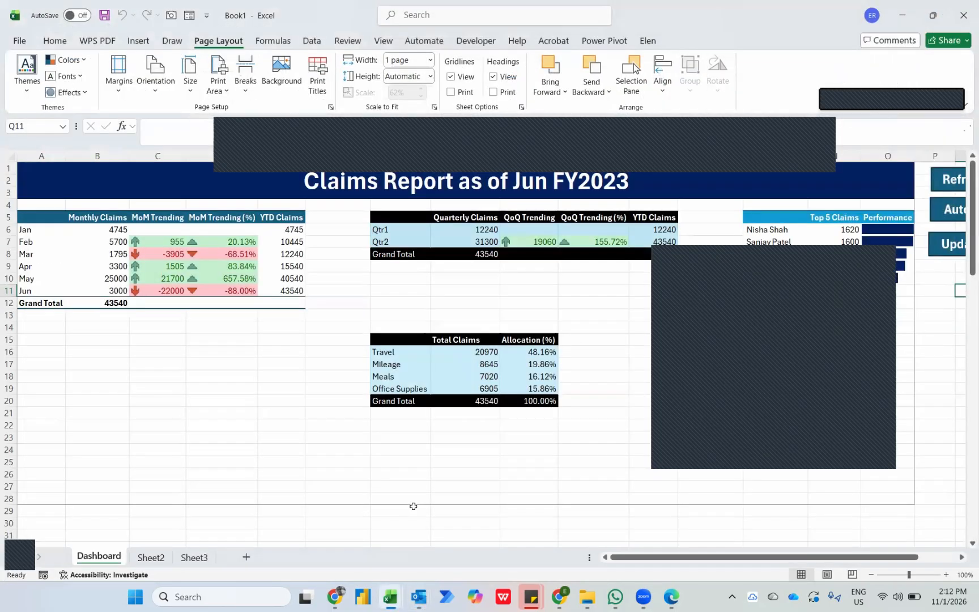
Switch to Outlook and open the Sent Items folder.
{"action": "left_click", "coordinate": [418, 594]}
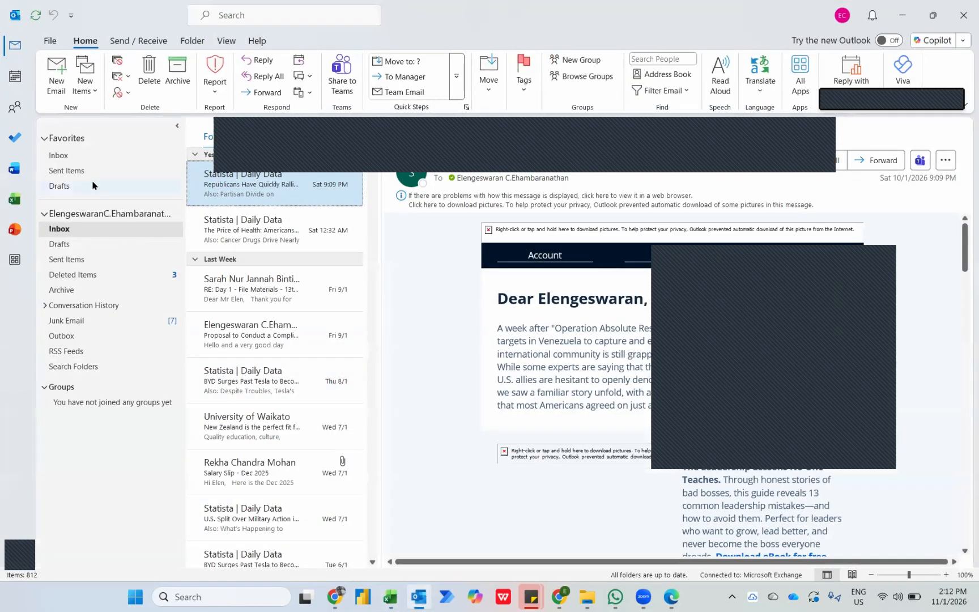
{"action": "left_click", "coordinate": [80, 171]}
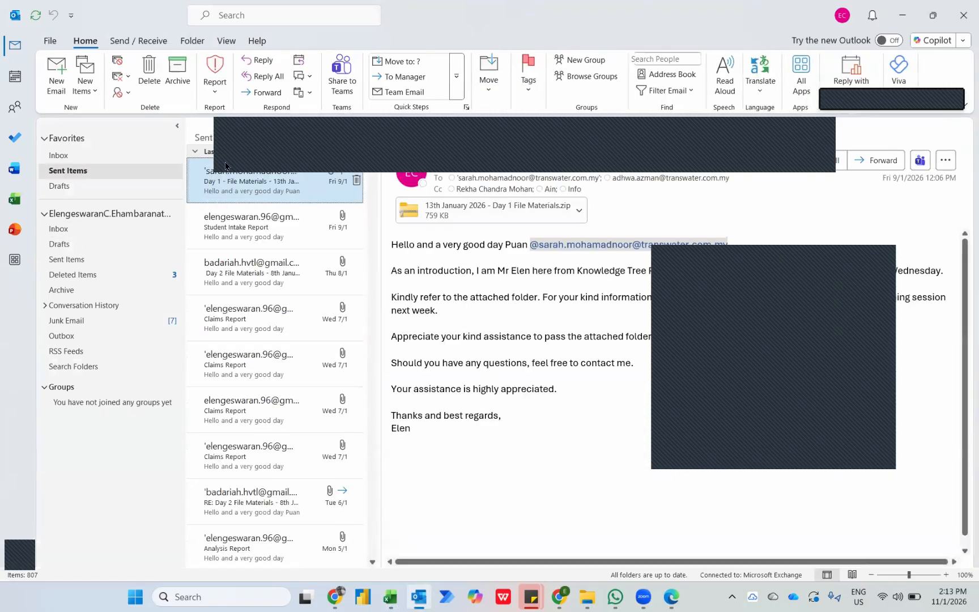
In the Visual Basic editor, replace .display with .send in the SendPDF macro's With xyz block.
{"action": "key", "text": "alt+Tab"}
{"action": "key", "text": "alt+Tab"}
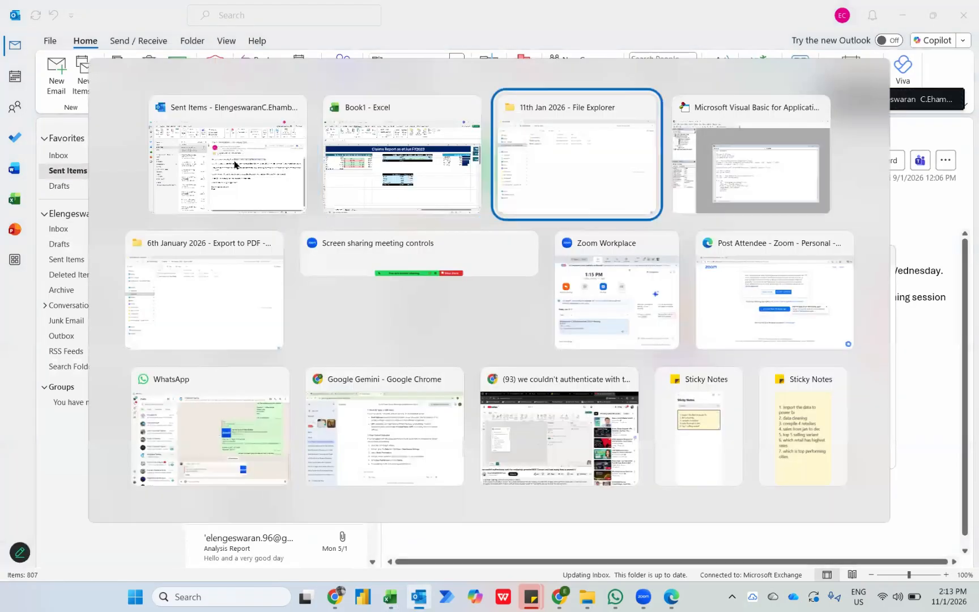
{"action": "key", "text": "alt+Tab"}
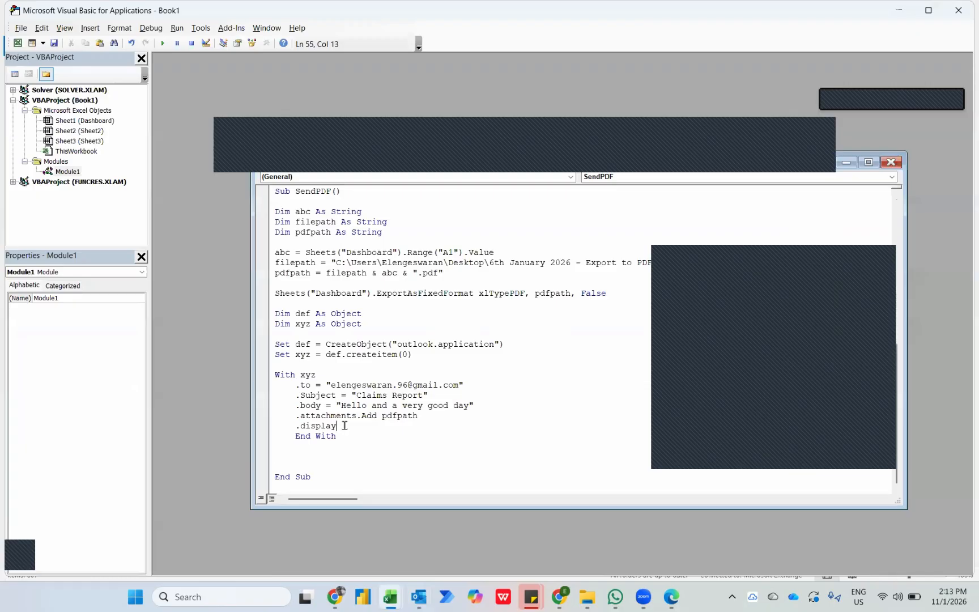
{"action": "double_click", "coordinate": [344, 425]}
{"action": "type", "text": "send"}
In File Explorer, move the 007 - July 2023 and 008 - August 2023 workbooks into the Claims Report folder.
{"action": "key", "text": "alt+Tab"}
{"action": "key", "text": "alt+Tab"}
{"action": "key", "text": "alt+Tab"}
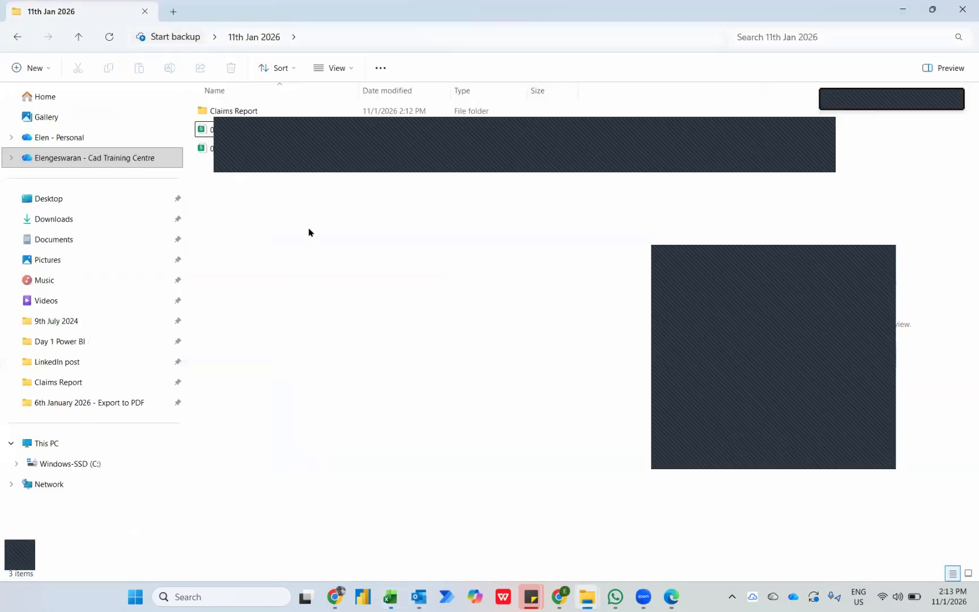
{"action": "left_click_drag", "start_coordinate": [309, 227], "coordinate": [240, 110]}
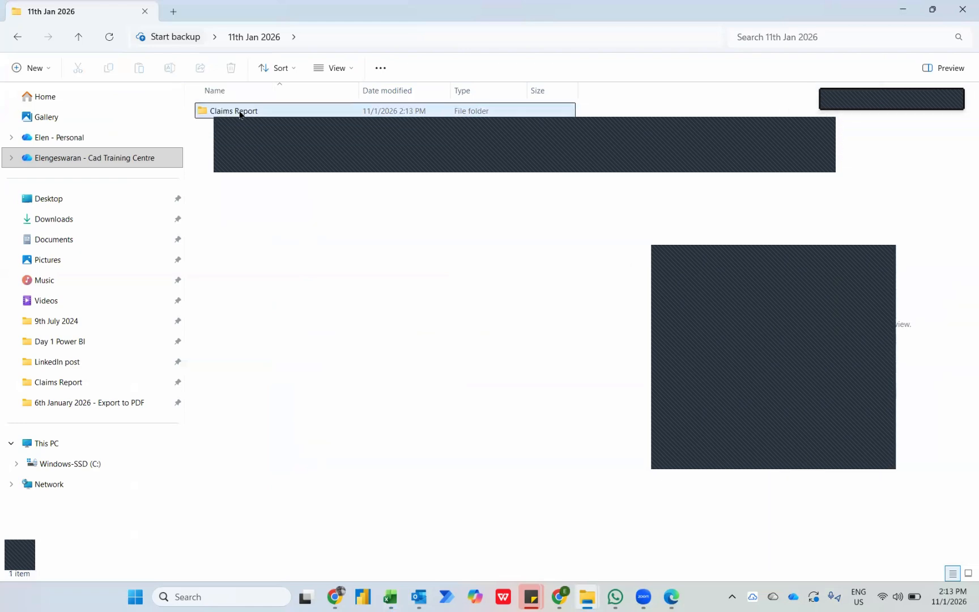
Return to the Excel Dashboard, refresh and autofit it, and run the Update macro to send the report email.
{"action": "key", "text": "alt+Tab"}
{"action": "key", "text": "alt+Tab"}
{"action": "key", "text": "alt+Tab"}
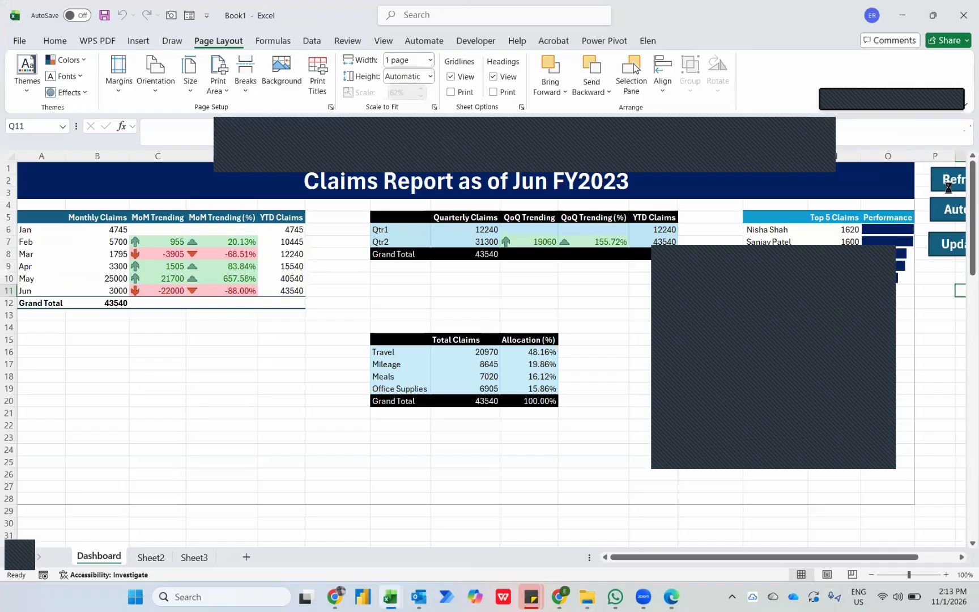
{"action": "left_click", "coordinate": [950, 192]}
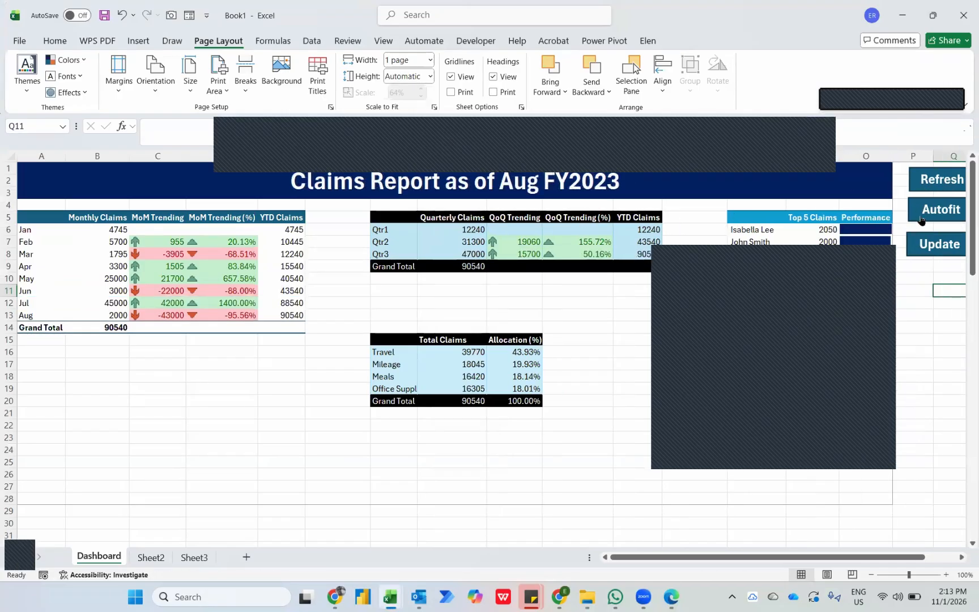
{"action": "left_click", "coordinate": [921, 221]}
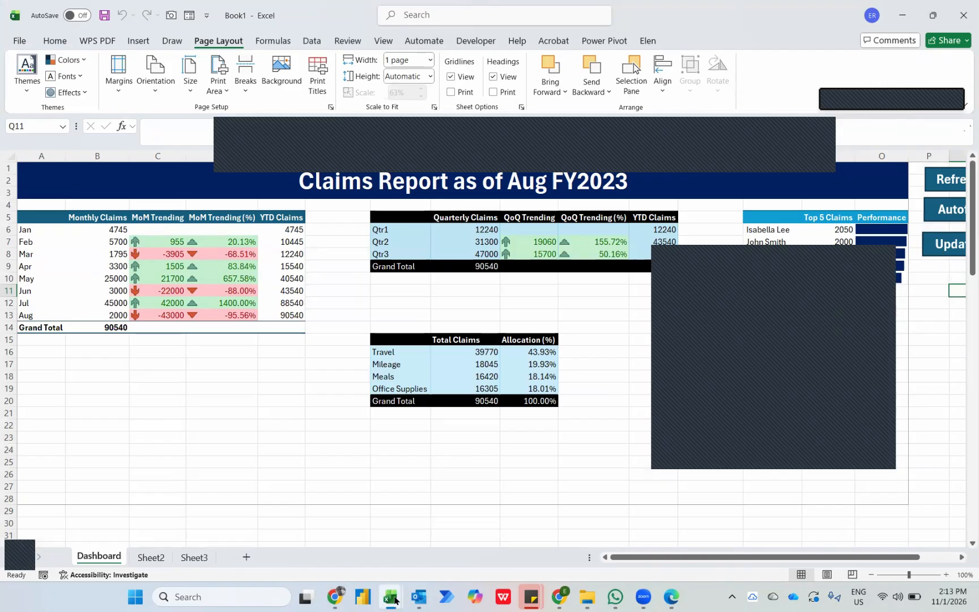
Open the newest Claims Report message in Outlook's Sent Items and check its recipient, body and PDF attachment.
{"action": "mouse_move", "coordinate": [391, 597]}
{"action": "left_click", "coordinate": [434, 569]}
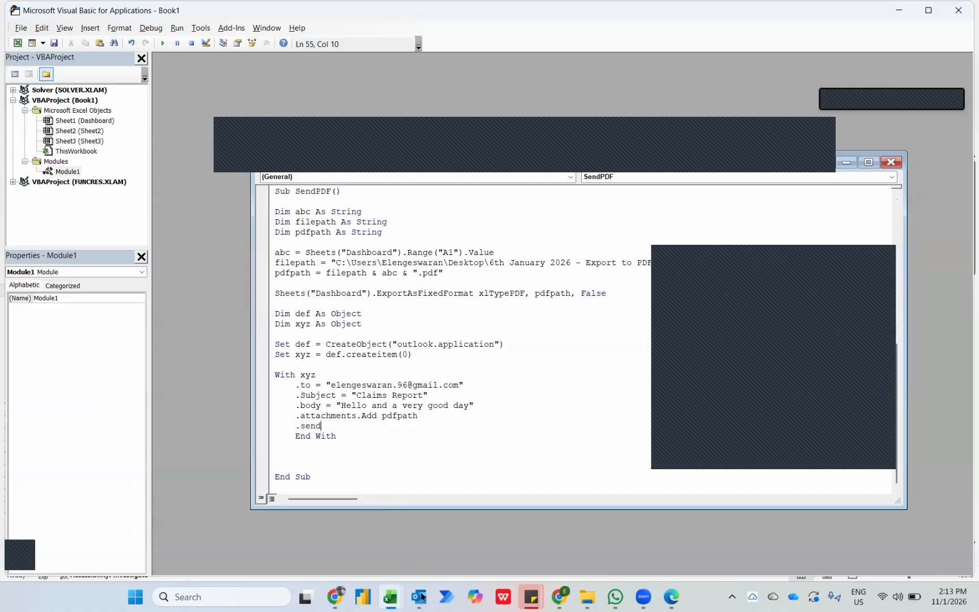
{"action": "mouse_move", "coordinate": [419, 597]}
{"action": "left_click", "coordinate": [411, 550]}
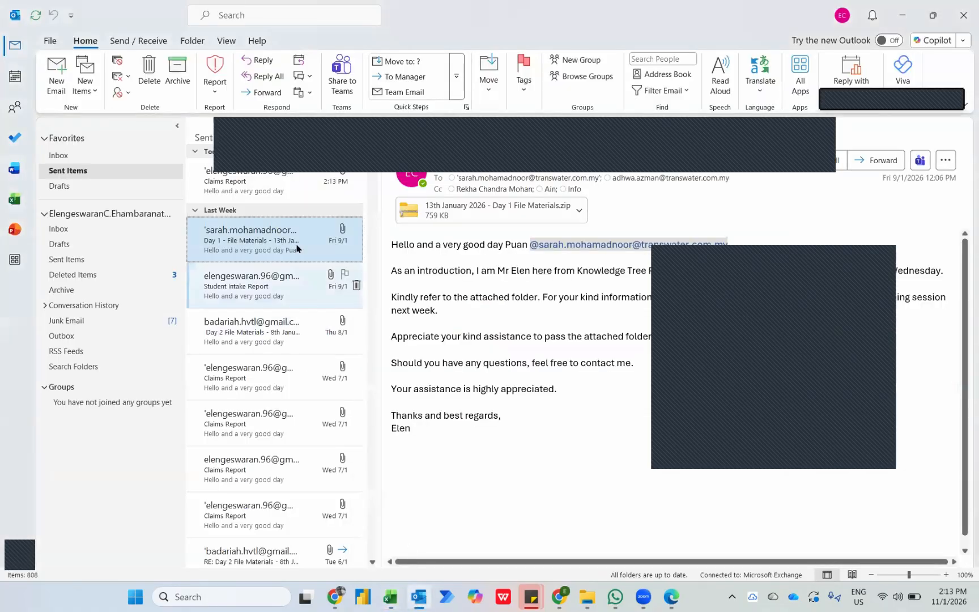
{"action": "left_click", "coordinate": [250, 190]}
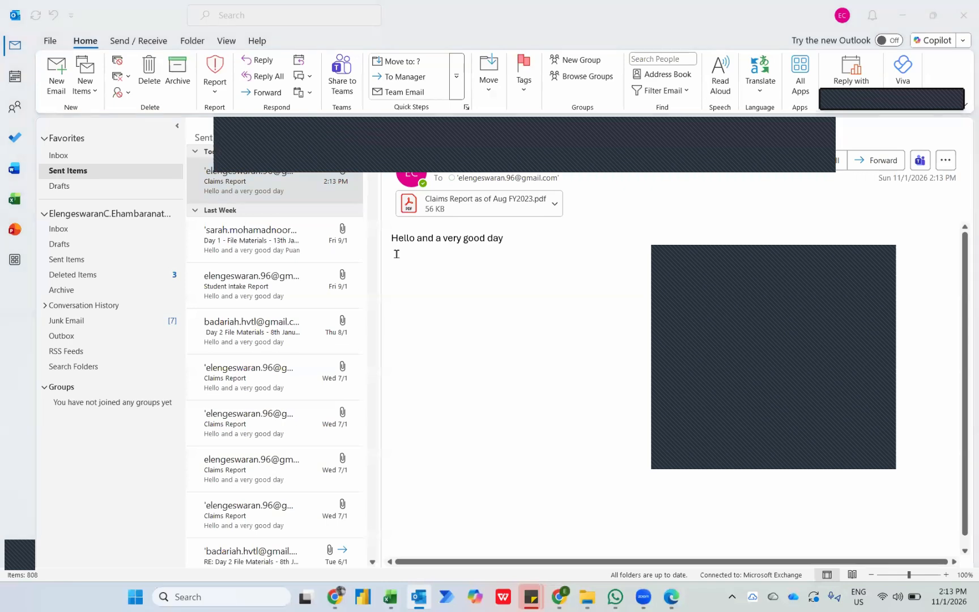
Switch back to the Excel Dashboard and review the monthly claims table's MoM Trending (%) column.
{"action": "key", "text": "alt+Tab"}
{"action": "key", "text": "alt+Tab"}
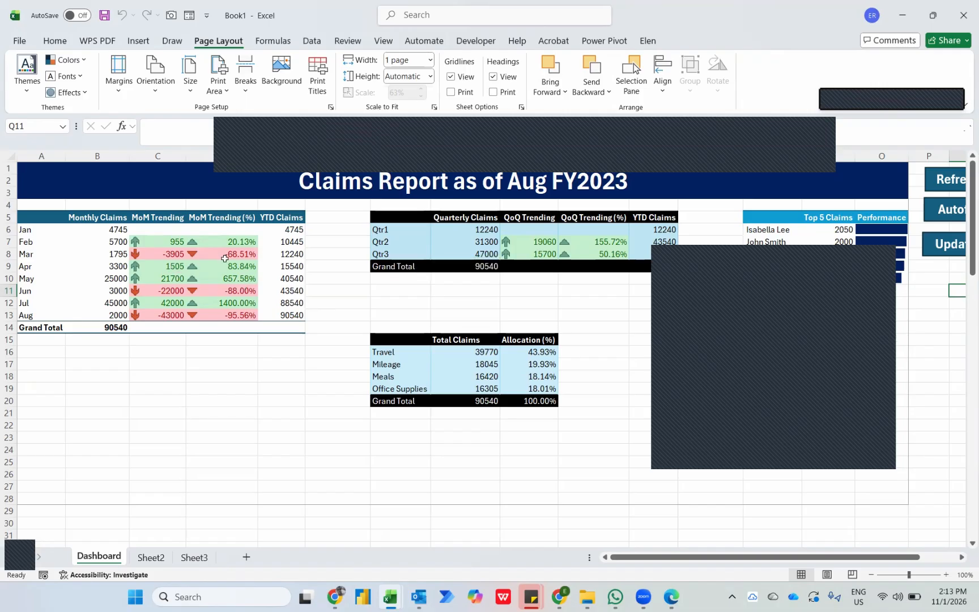
{"action": "mouse_move", "coordinate": [248, 281]}
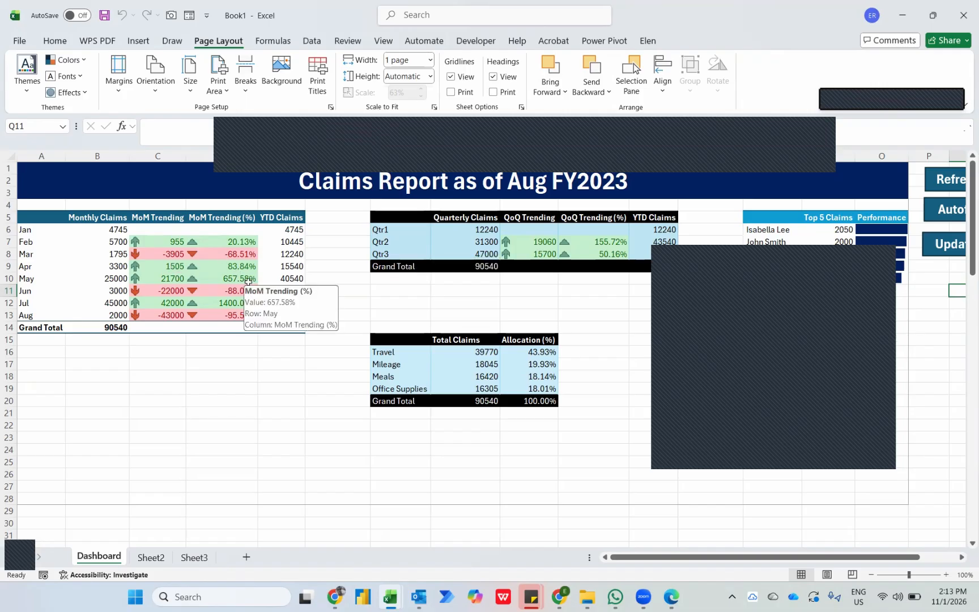